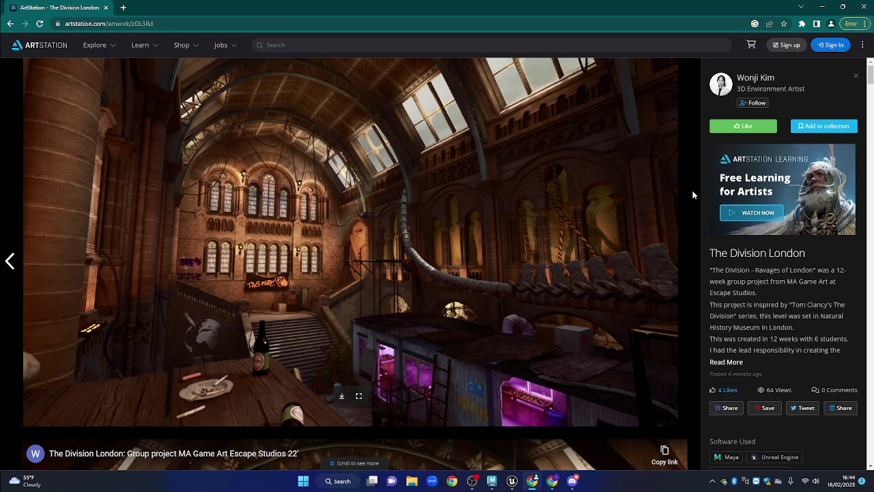
Examine The Division London project page, including its environment renders, modular architecture kit and gallery breakdown
{"action": "scroll", "coordinate": [694, 184], "scroll_direction": "down", "scroll_amount": 1}
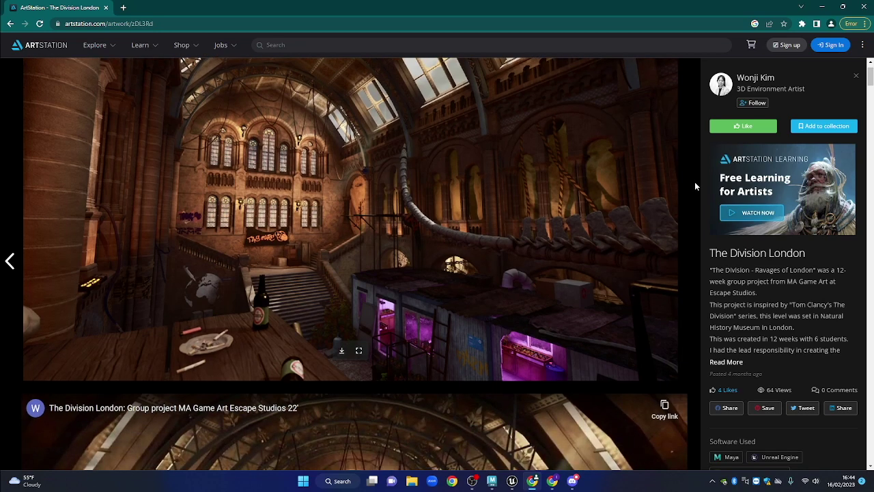
{"action": "scroll", "coordinate": [694, 181], "scroll_direction": "down", "scroll_amount": 5}
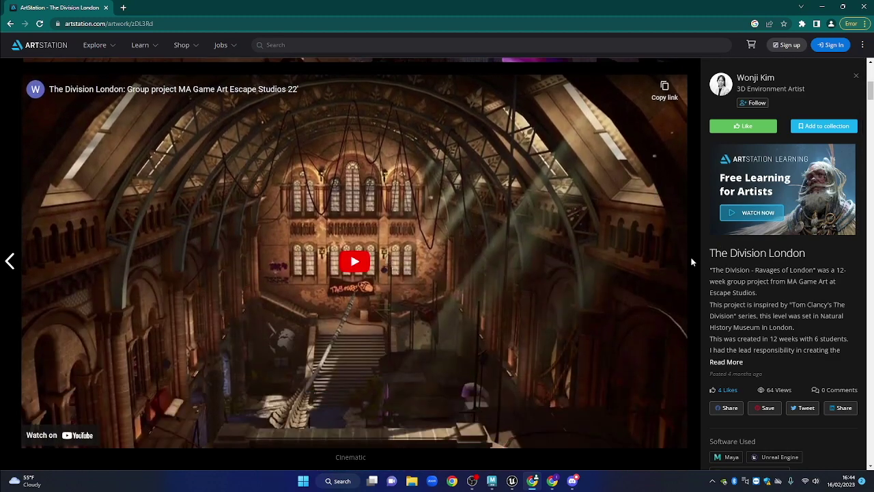
{"action": "scroll", "coordinate": [691, 262], "scroll_direction": "down", "scroll_amount": 6}
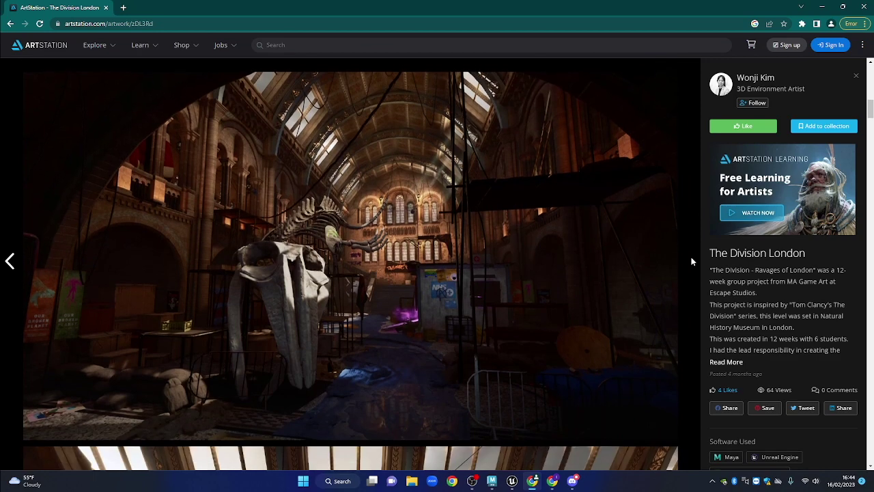
{"action": "scroll", "coordinate": [691, 260], "scroll_direction": "down", "scroll_amount": 5}
{"action": "scroll", "coordinate": [692, 251], "scroll_direction": "down", "scroll_amount": 4}
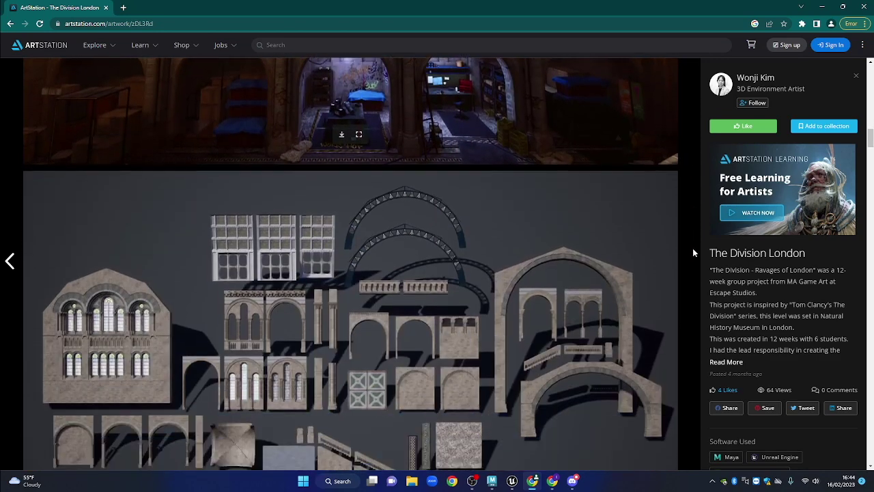
{"action": "scroll", "coordinate": [692, 252], "scroll_direction": "down", "scroll_amount": 1}
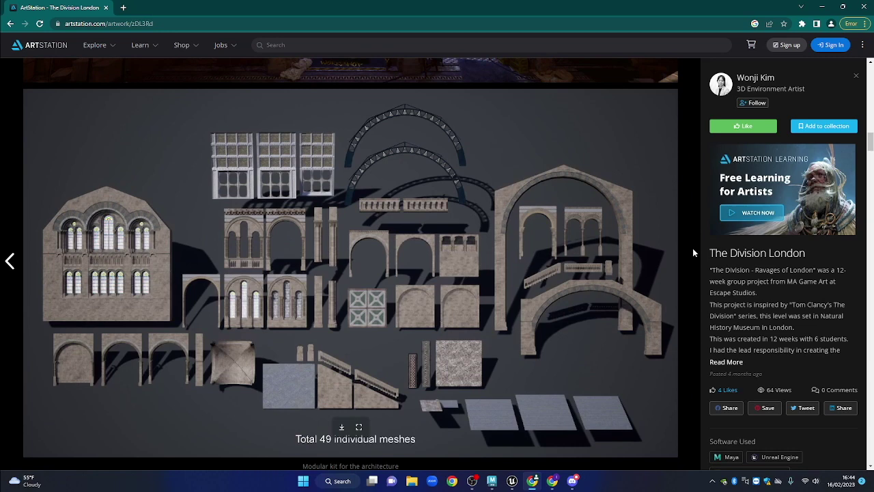
{"action": "scroll", "coordinate": [692, 250], "scroll_direction": "down", "scroll_amount": 3}
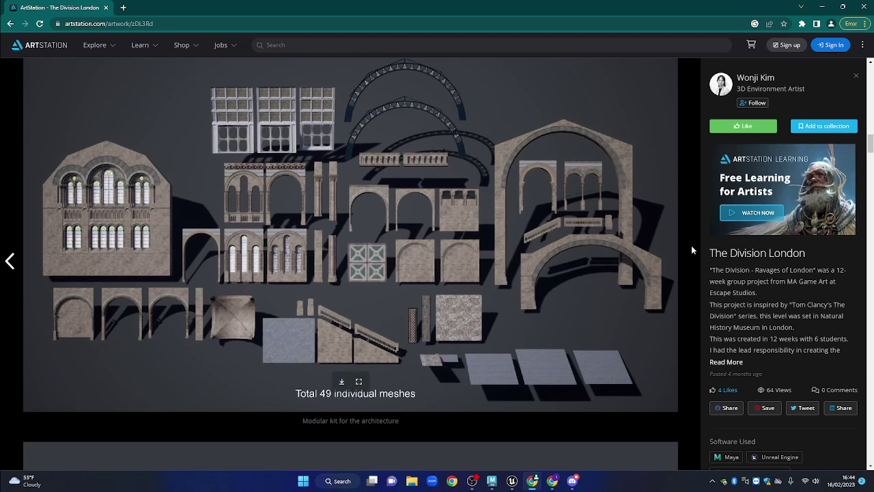
{"action": "scroll", "coordinate": [691, 250], "scroll_direction": "down", "scroll_amount": 3}
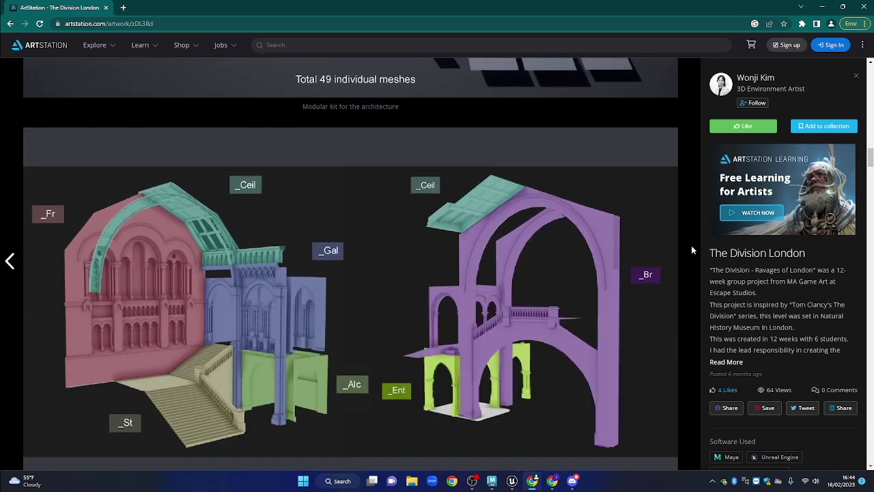
{"action": "scroll", "coordinate": [691, 250], "scroll_direction": "down", "scroll_amount": 6}
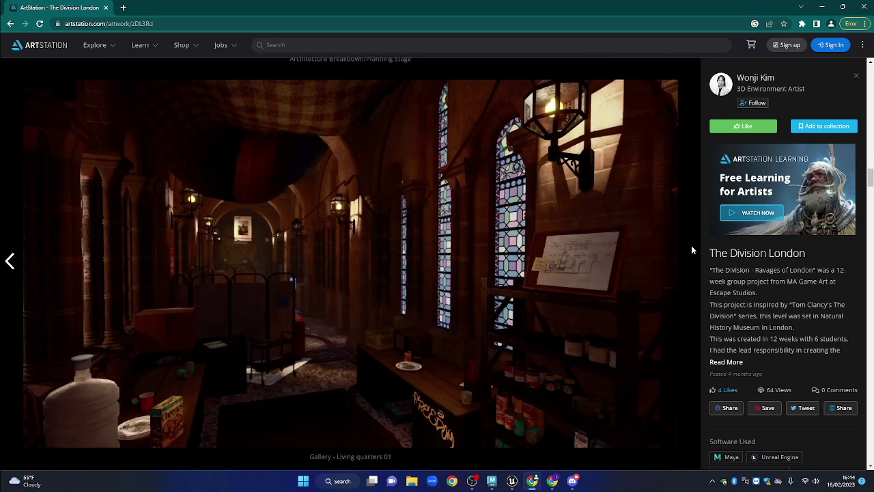
{"action": "scroll", "coordinate": [691, 250], "scroll_direction": "down", "scroll_amount": 8}
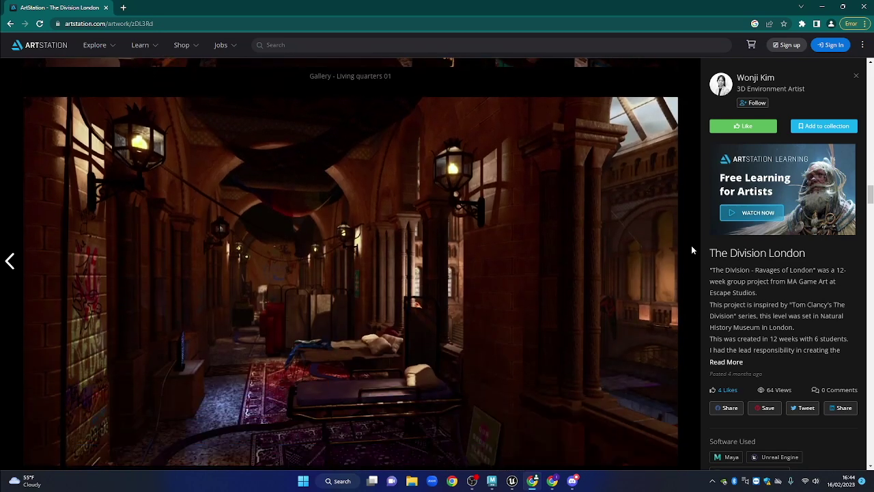
{"action": "scroll", "coordinate": [692, 250], "scroll_direction": "down", "scroll_amount": 2}
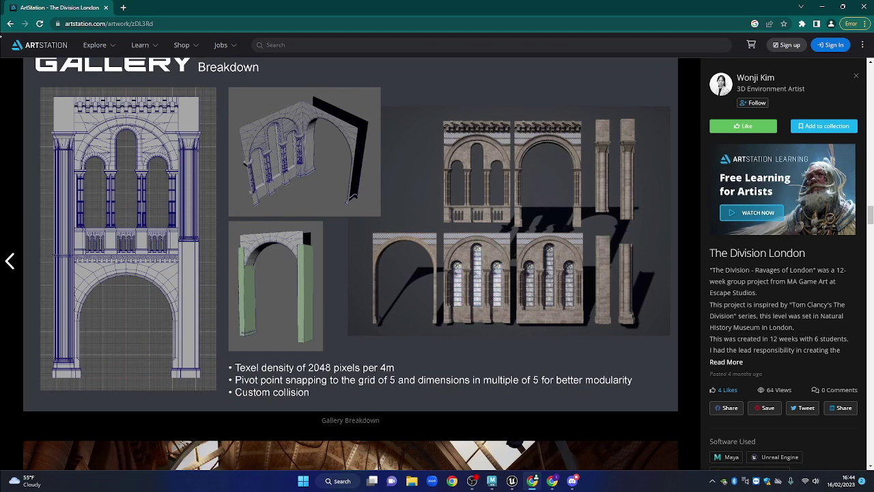
Return to the artist's portfolio, open the Istanbul Cafe - UE5 Environment project and examine its renders
{"action": "left_click", "coordinate": [11, 25]}
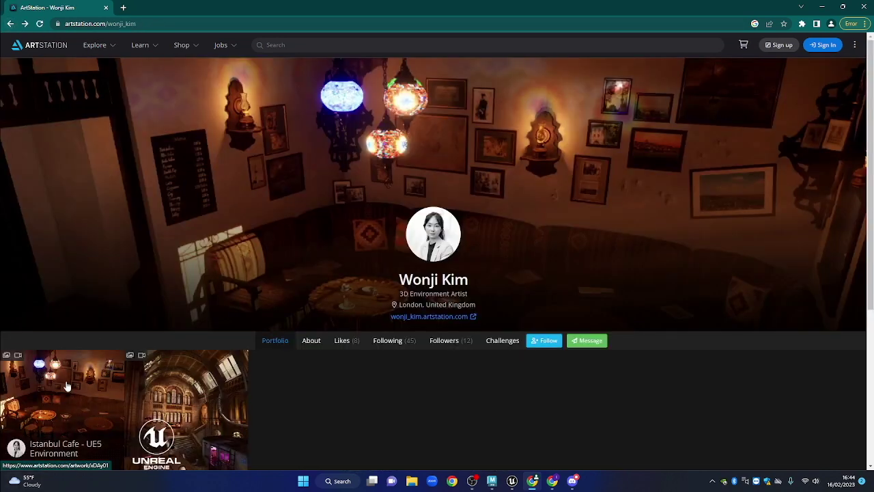
{"action": "left_click", "coordinate": [73, 386]}
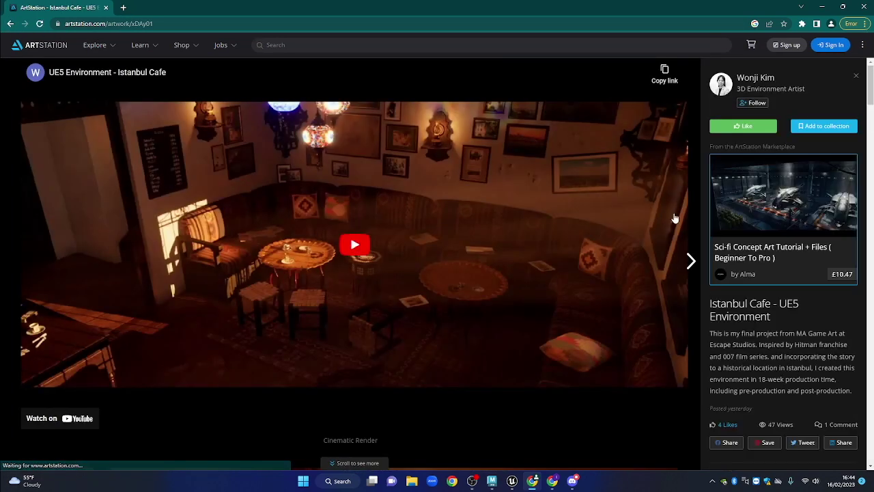
{"action": "scroll", "coordinate": [691, 263], "scroll_direction": "down", "scroll_amount": 6}
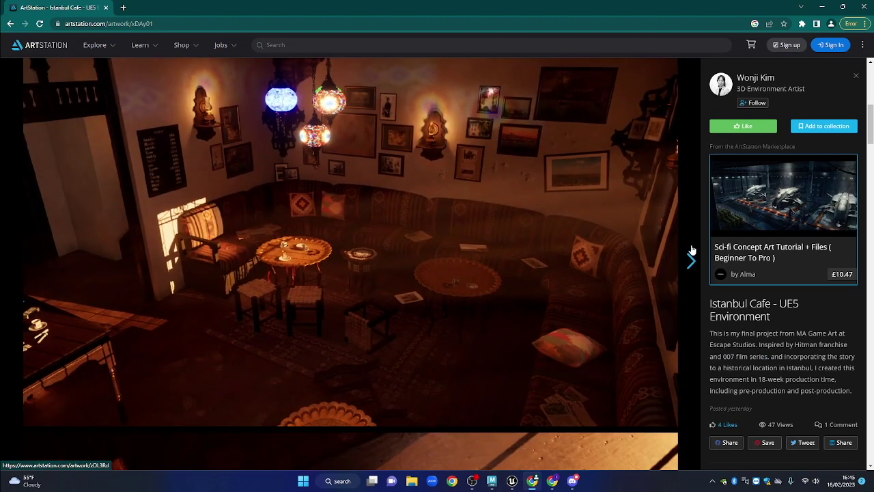
{"action": "scroll", "coordinate": [691, 250], "scroll_direction": "down", "scroll_amount": 3}
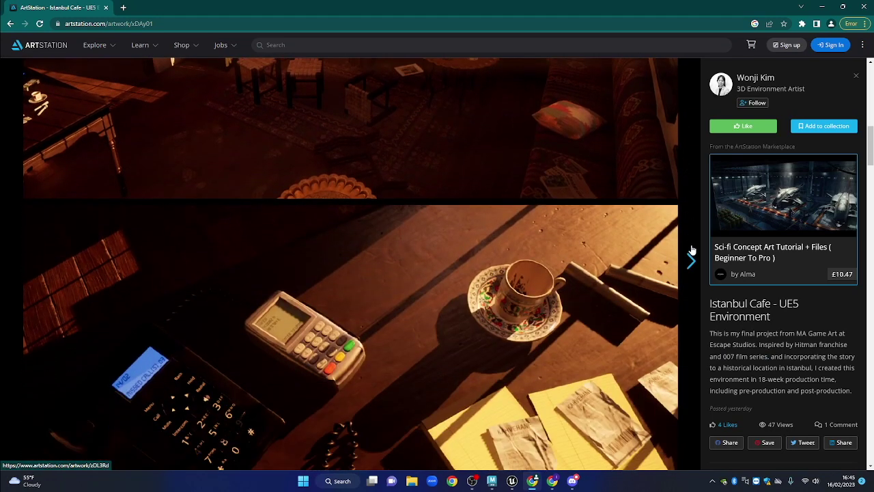
{"action": "scroll", "coordinate": [691, 250], "scroll_direction": "down", "scroll_amount": 5}
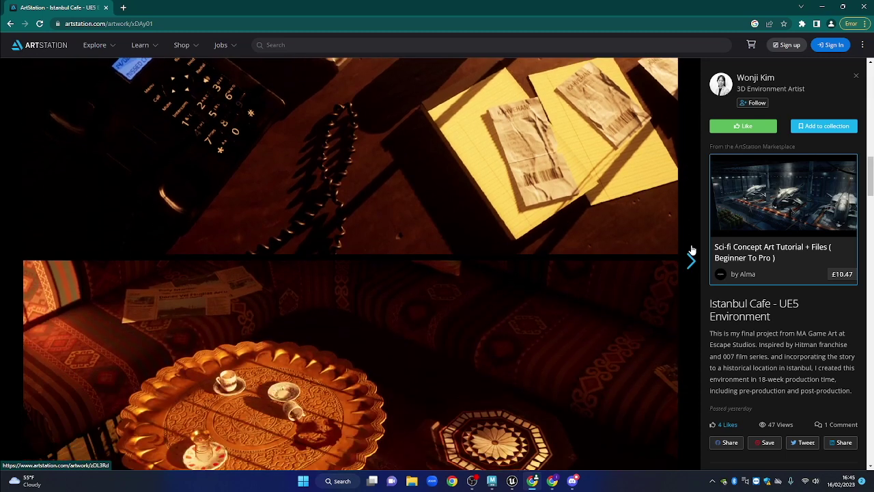
{"action": "scroll", "coordinate": [691, 250], "scroll_direction": "down", "scroll_amount": 6}
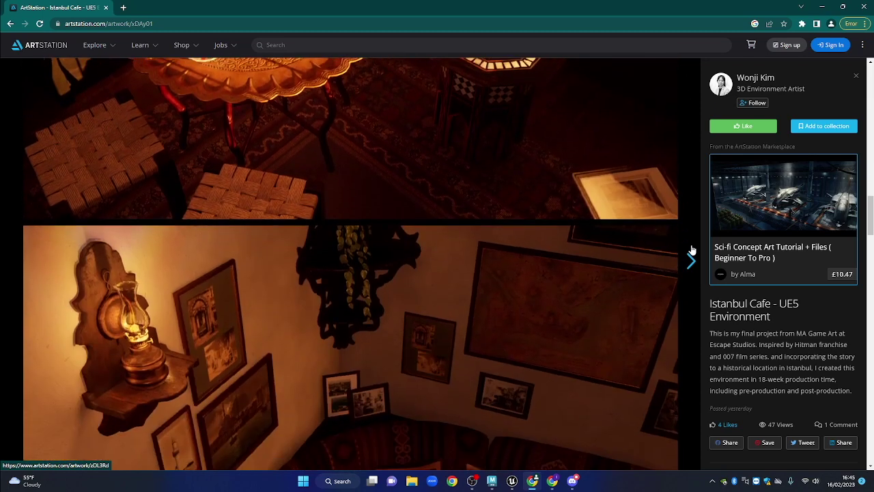
{"action": "scroll", "coordinate": [691, 250], "scroll_direction": "down", "scroll_amount": 8}
{"action": "scroll", "coordinate": [692, 250], "scroll_direction": "down", "scroll_amount": 8}
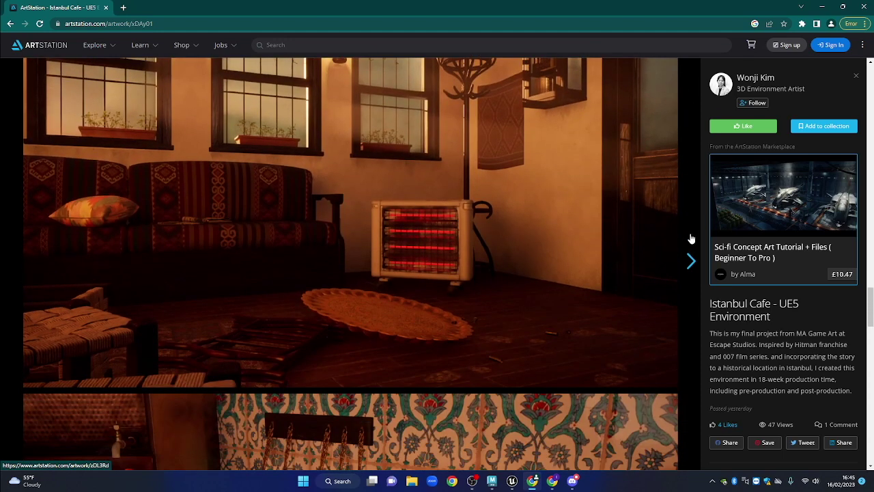
{"action": "scroll", "coordinate": [691, 238], "scroll_direction": "down", "scroll_amount": 7}
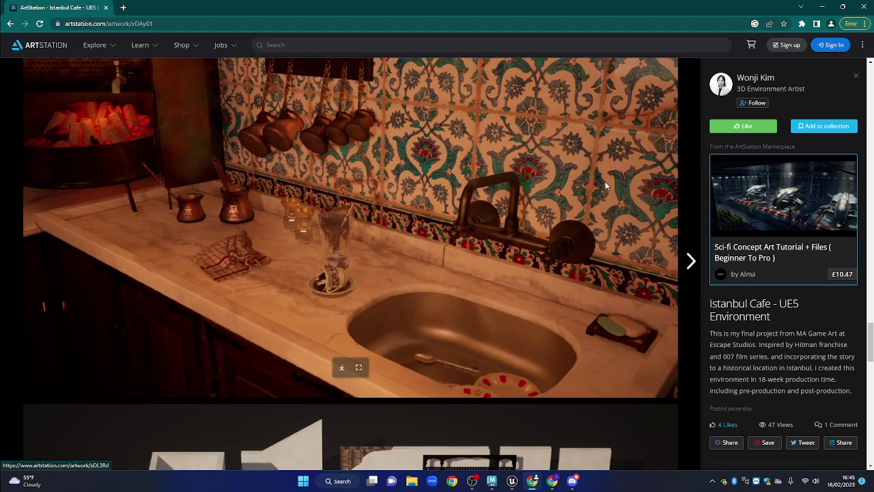
Switch to Maya and create a free image plane in the front view
{"action": "left_click", "coordinate": [828, 9]}
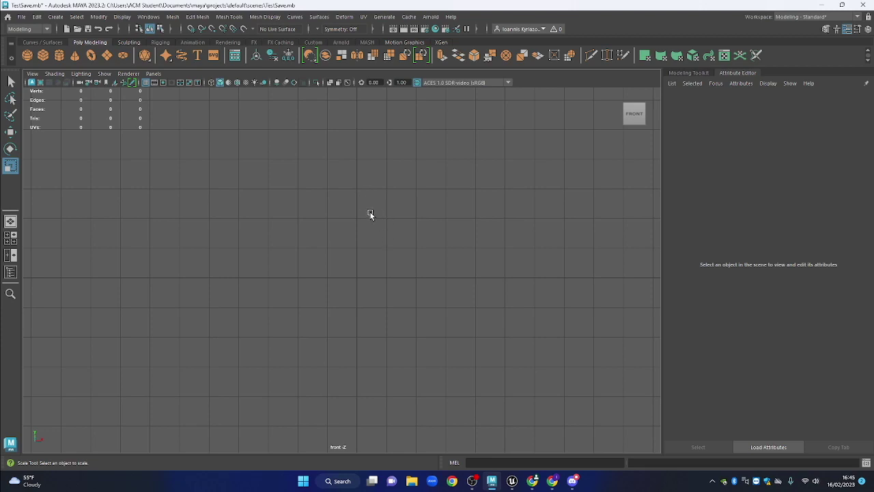
{"action": "key", "text": "space"}
{"action": "mouse_move", "coordinate": [385, 225]}
{"action": "left_mouse_down"}
{"action": "mouse_move", "coordinate": [390, 242]}
{"action": "mouse_move", "coordinate": [381, 237]}
{"action": "left_mouse_up"}
{"action": "key", "text": "space"}
{"action": "scroll", "coordinate": [358, 280], "scroll_direction": "down", "scroll_amount": 4}
{"action": "left_click_drag", "start_coordinate": [358, 280], "coordinate": [408, 289]}
{"action": "mouse_move", "coordinate": [385, 251]}
{"action": "left_mouse_down"}
{"action": "mouse_move", "coordinate": [398, 248]}
{"action": "mouse_move", "coordinate": [365, 255]}
{"action": "mouse_move", "coordinate": [373, 238]}
{"action": "mouse_move", "coordinate": [384, 235]}
{"action": "mouse_move", "coordinate": [377, 263]}
{"action": "left_mouse_up"}
{"action": "key", "text": "space"}
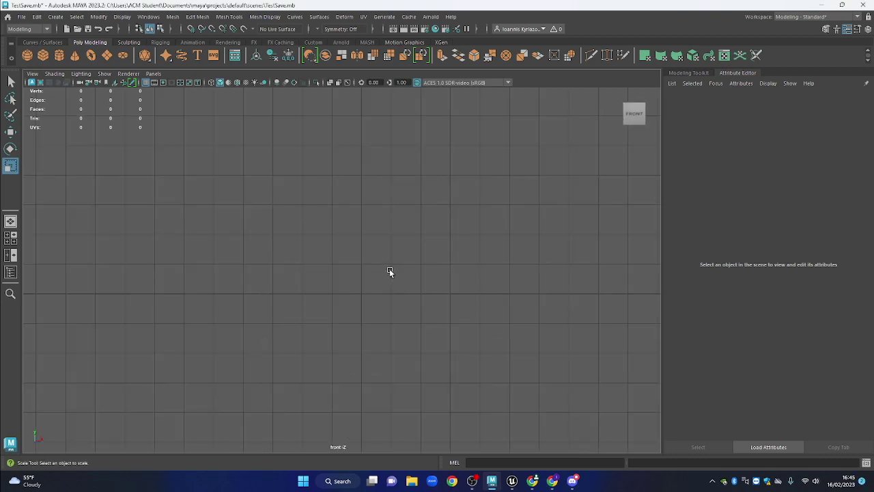
{"action": "key", "text": "space"}
{"action": "left_click", "coordinate": [298, 240]}
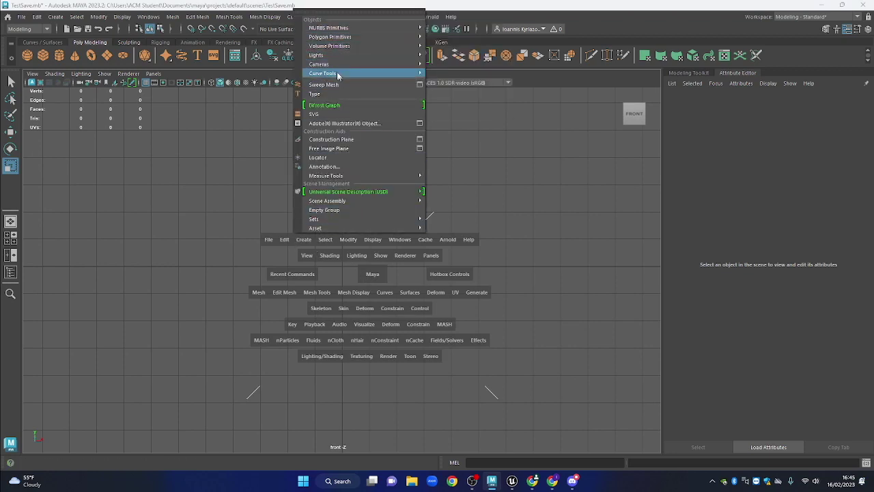
{"action": "mouse_move", "coordinate": [336, 51]}
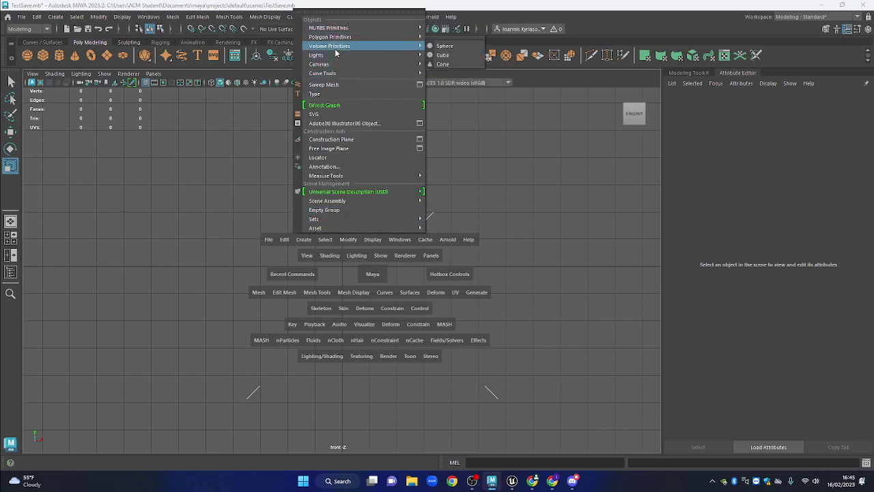
{"action": "left_click", "coordinate": [322, 150]}
{"action": "scroll", "coordinate": [547, 271], "scroll_direction": "down", "scroll_amount": 2}
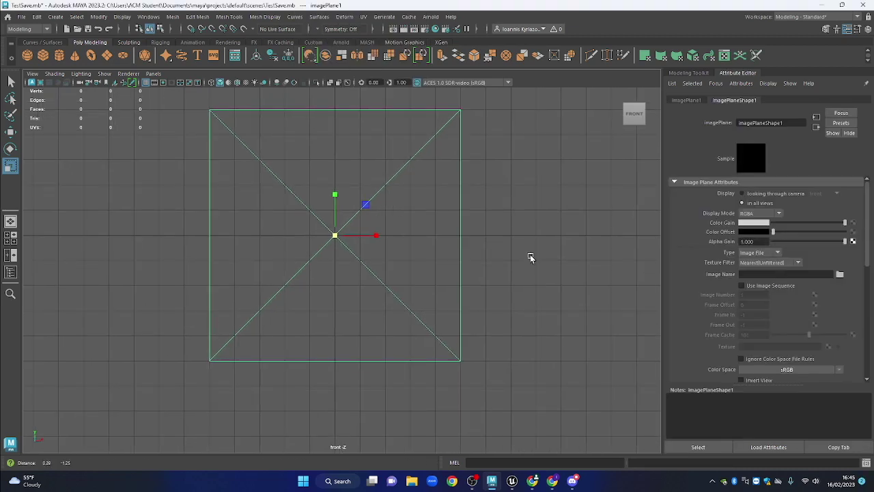
{"action": "left_click", "coordinate": [501, 211]}
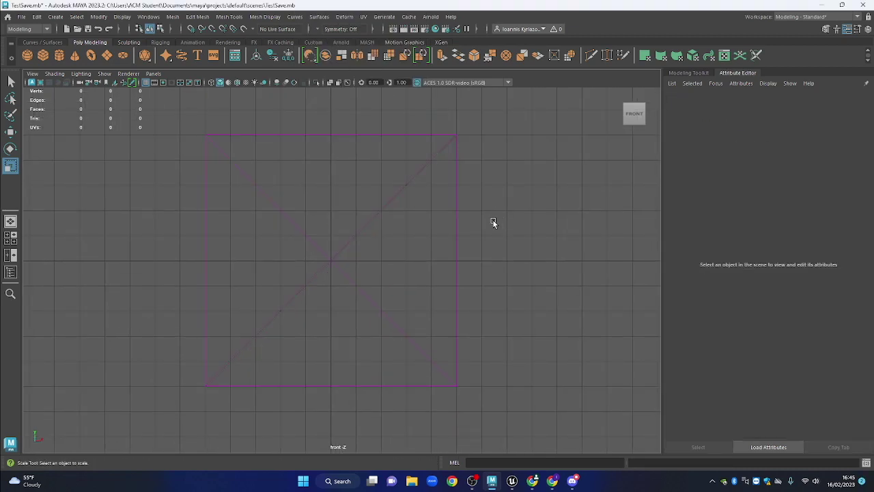
{"action": "key", "text": "space"}
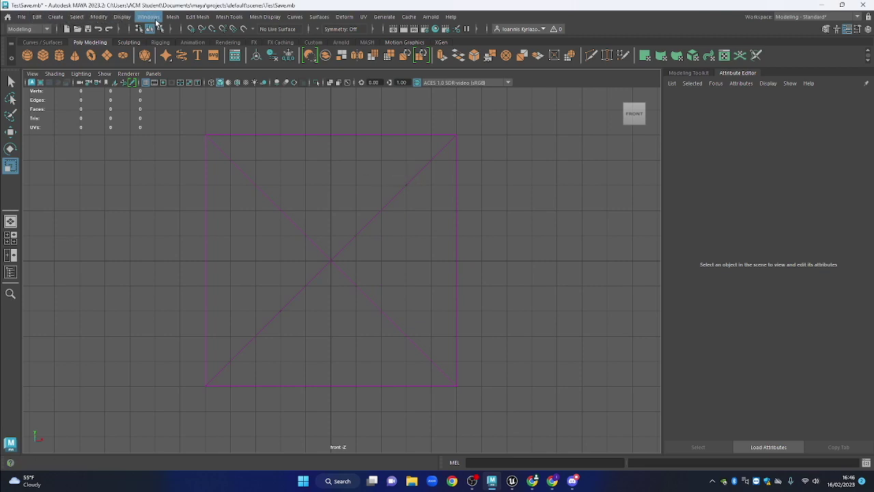
{"action": "key", "text": "space"}
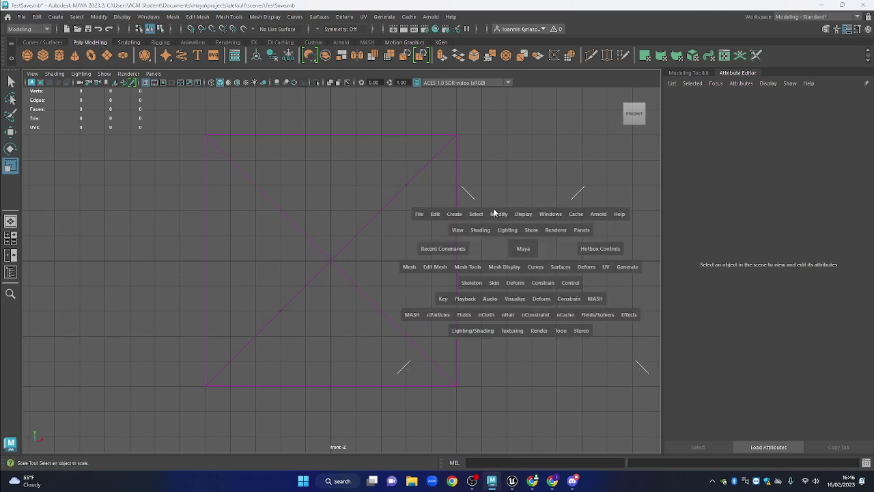
{"action": "left_click", "coordinate": [452, 215]}
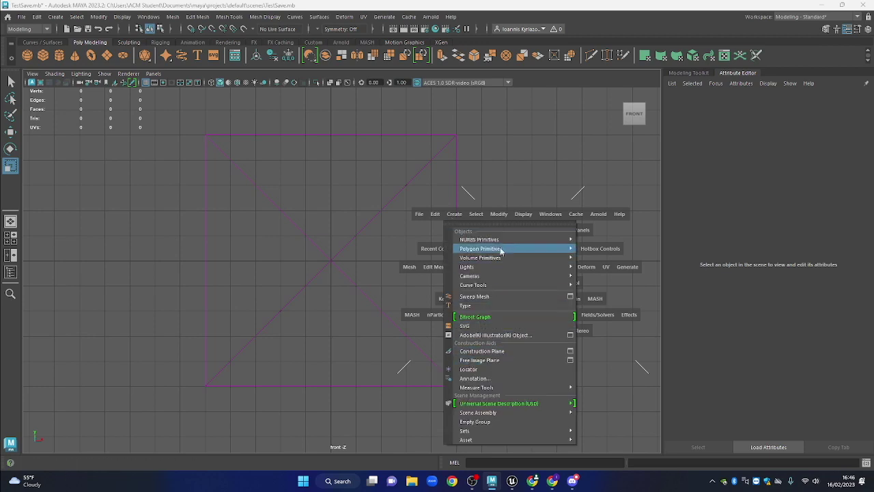
Select the image plane and load Gameboy_Ref.jpg from the Downloads folder as its image
{"action": "left_click_drag", "start_coordinate": [371, 211], "coordinate": [288, 318]}
{"action": "left_click_drag", "start_coordinate": [512, 141], "coordinate": [147, 331]}
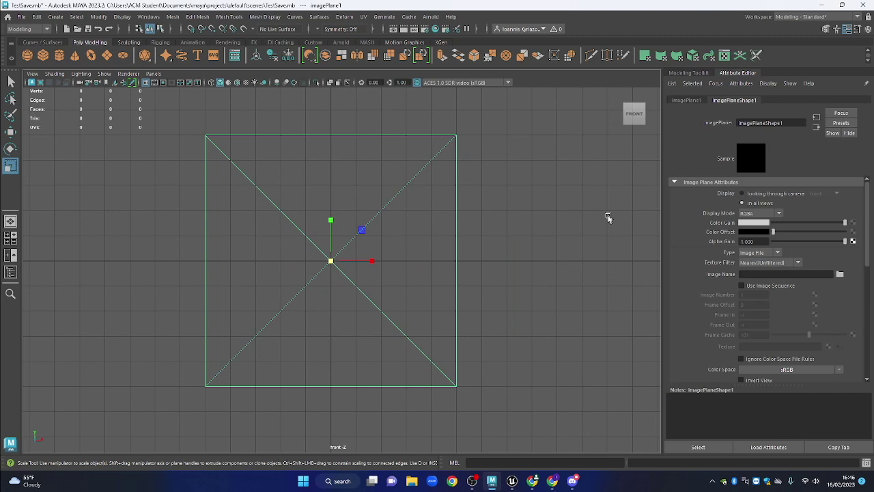
{"action": "left_click", "coordinate": [684, 100]}
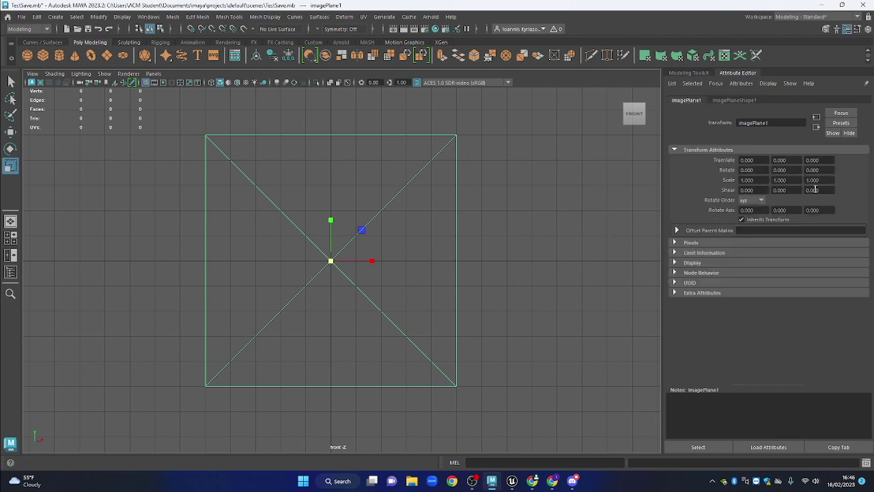
{"action": "left_click", "coordinate": [736, 101]}
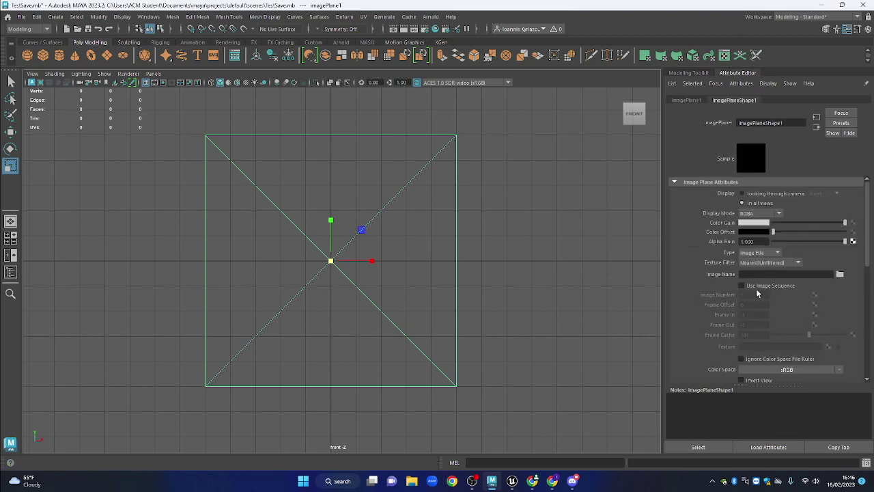
{"action": "left_click", "coordinate": [840, 275]}
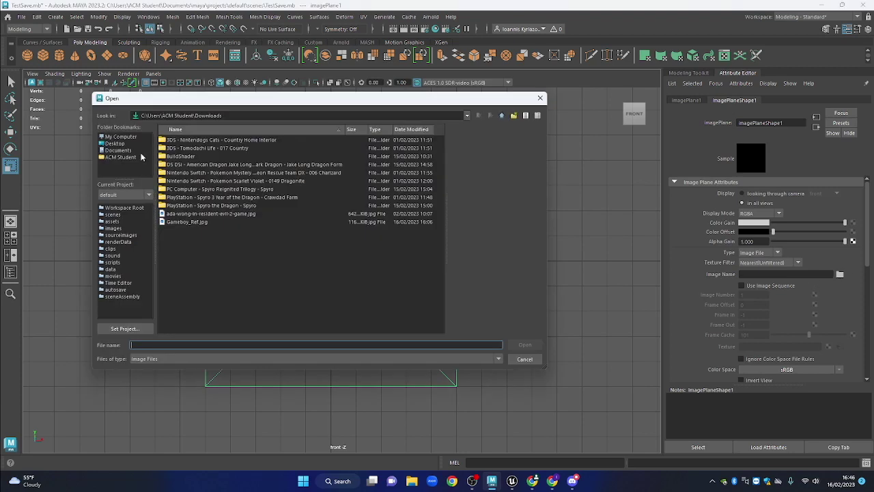
{"action": "left_click", "coordinate": [189, 222]}
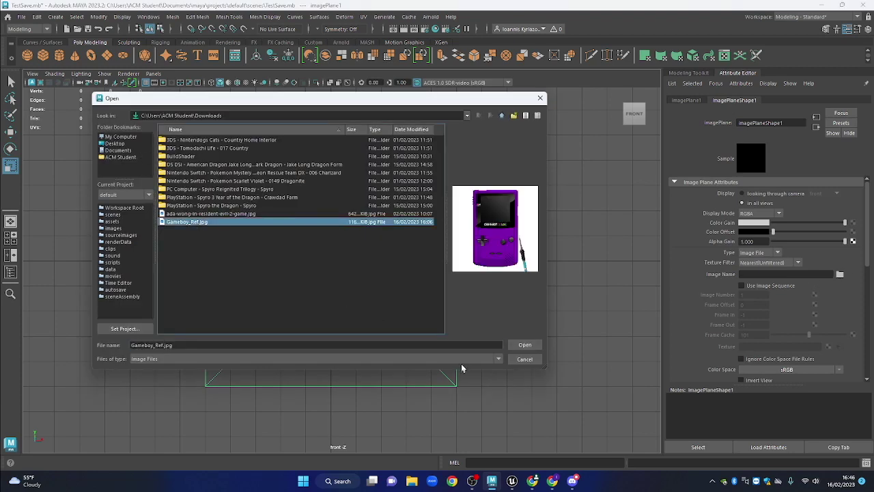
{"action": "left_click", "coordinate": [525, 345]}
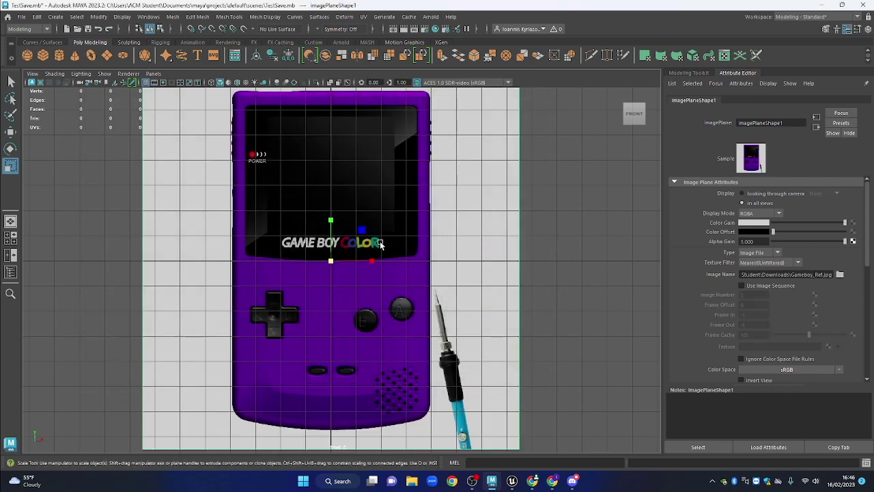
Scale the Game Boy reference image plane down uniformly in the front view
{"action": "scroll", "coordinate": [332, 261], "scroll_direction": "down", "scroll_amount": 1}
{"action": "scroll", "coordinate": [294, 273], "scroll_direction": "down", "scroll_amount": 5}
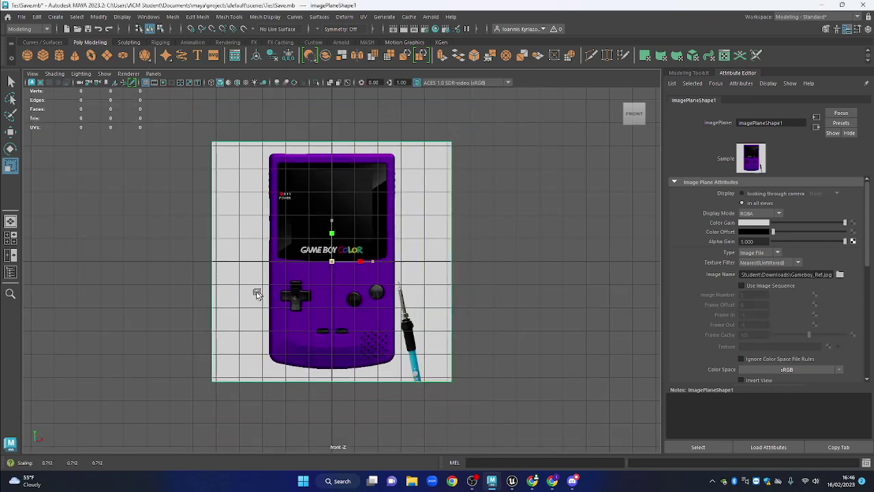
{"action": "scroll", "coordinate": [324, 290], "scroll_direction": "up", "scroll_amount": 4}
{"action": "scroll", "coordinate": [324, 290], "scroll_direction": "up", "scroll_amount": 3}
{"action": "left_click_drag", "start_coordinate": [338, 273], "coordinate": [356, 273]}
{"action": "scroll", "coordinate": [362, 277], "scroll_direction": "down", "scroll_amount": 2}
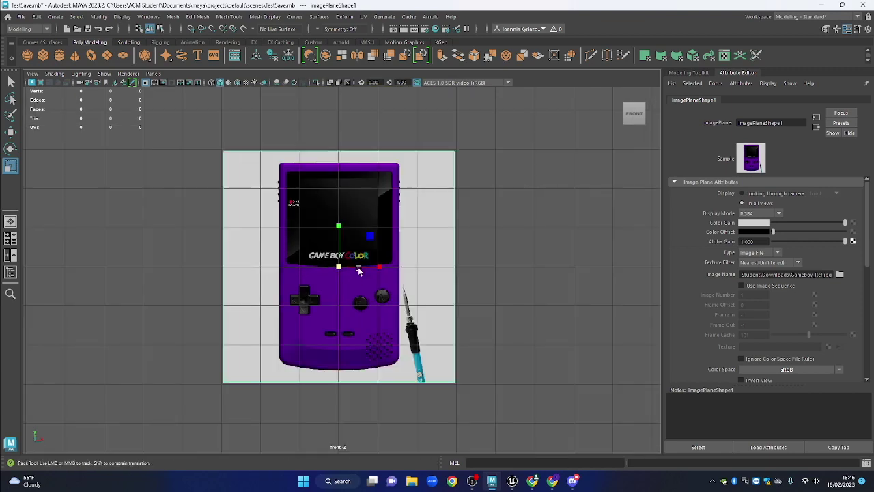
Scale the Game Boy image plane down slightly more in the front view and hide the viewport grid
{"action": "scroll", "coordinate": [382, 284], "scroll_direction": "up", "scroll_amount": 1}
{"action": "scroll", "coordinate": [386, 321], "scroll_direction": "up", "scroll_amount": 2}
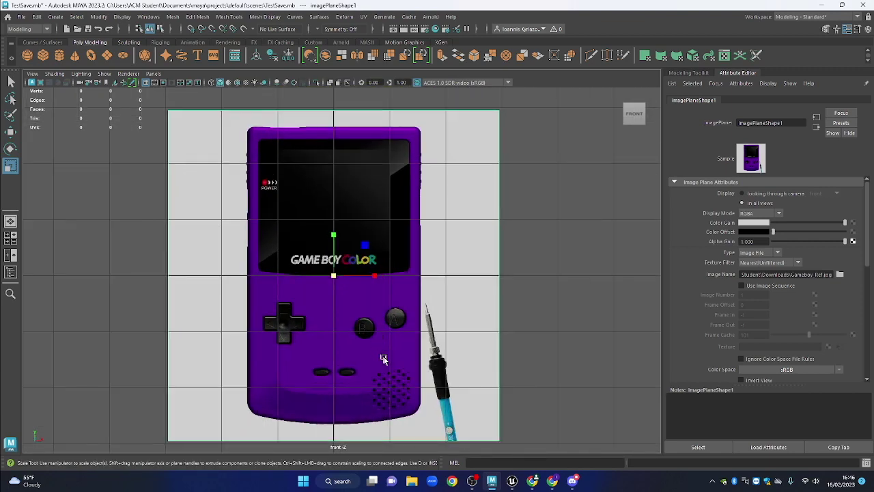
{"action": "left_click", "coordinate": [555, 241]}
{"action": "left_click", "coordinate": [365, 332]}
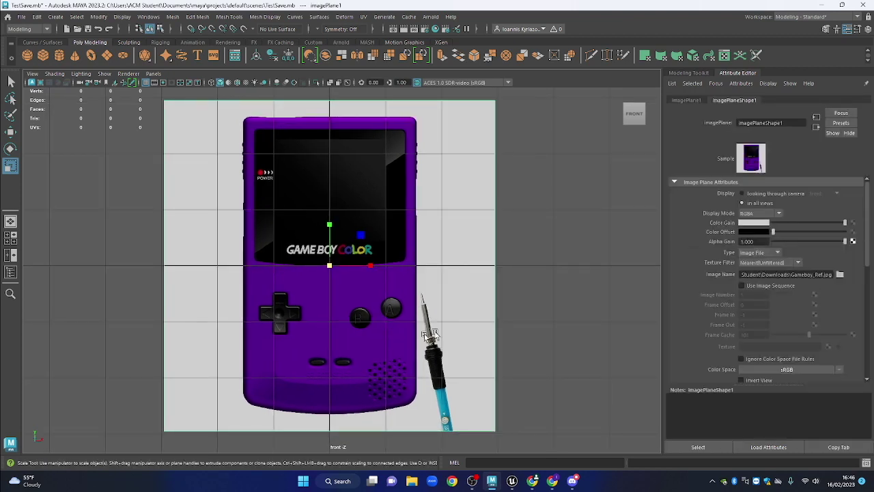
{"action": "left_click", "coordinate": [524, 297]}
{"action": "left_click", "coordinate": [472, 481]}
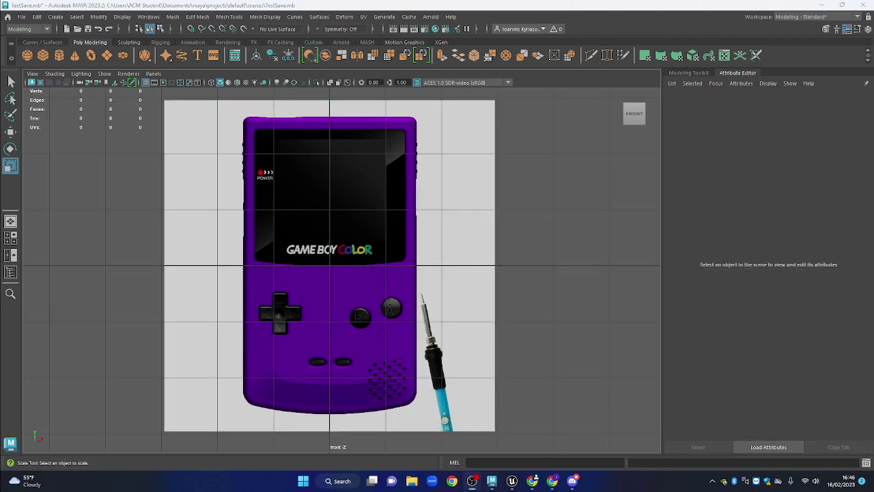
{"action": "left_click", "coordinate": [453, 283]}
{"action": "left_click_drag", "start_coordinate": [412, 218], "coordinate": [428, 211]}
{"action": "left_click_drag", "start_coordinate": [347, 259], "coordinate": [331, 261]}
{"action": "left_click", "coordinate": [560, 236]}
{"action": "left_click_drag", "start_coordinate": [414, 230], "coordinate": [392, 257]}
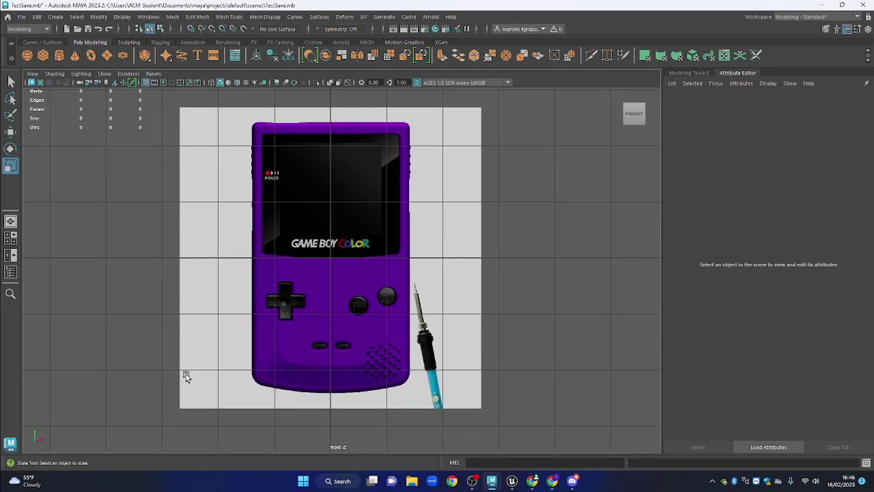
{"action": "key", "text": "ctrl+s"}
{"action": "left_click", "coordinate": [145, 82]}
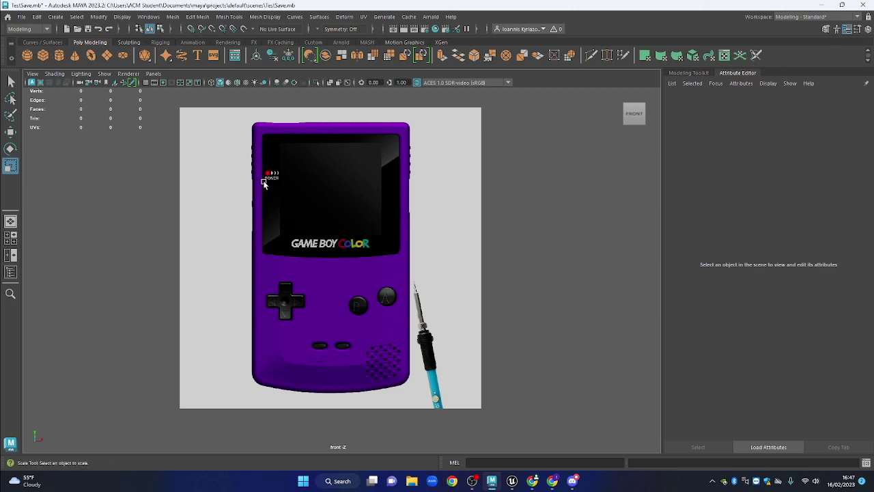
Create a polygon cube and scale it over the Game Boy's outline, about 2.82 wide and 4.86 high
{"action": "left_click", "coordinate": [43, 57]}
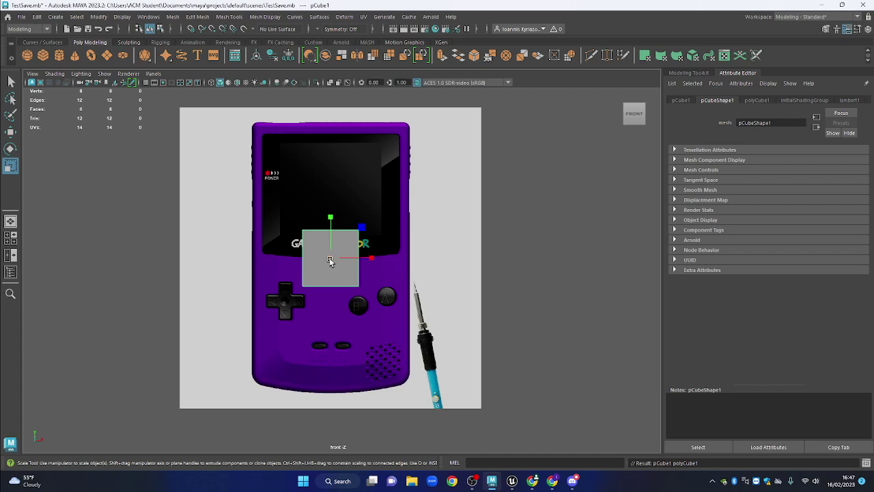
{"action": "left_click_drag", "start_coordinate": [330, 263], "coordinate": [416, 288]}
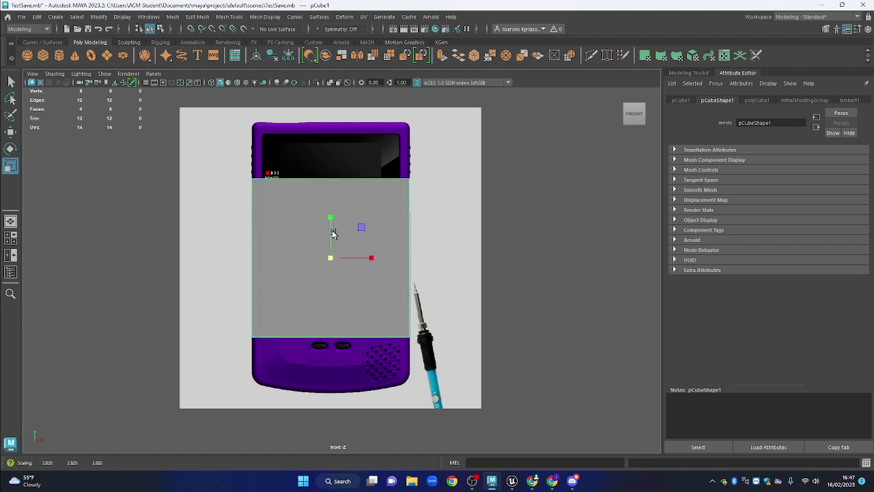
{"action": "left_click_drag", "start_coordinate": [331, 232], "coordinate": [333, 207]}
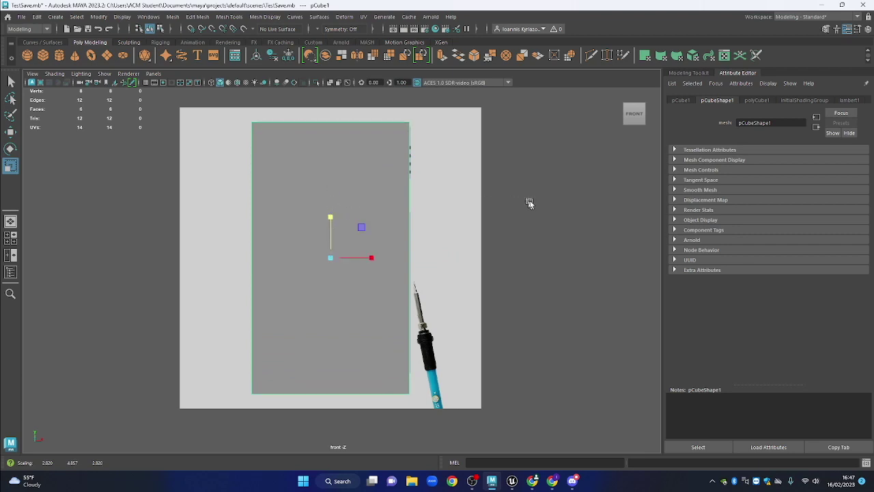
{"action": "left_click", "coordinate": [513, 204]}
Flatten the cube along its depth in the perspective view to form a thin console body
{"action": "left_click_drag", "start_coordinate": [448, 198], "coordinate": [458, 215]}
{"action": "scroll", "coordinate": [459, 215], "scroll_direction": "down", "scroll_amount": 3}
{"action": "left_click_drag", "start_coordinate": [418, 252], "coordinate": [406, 198]}
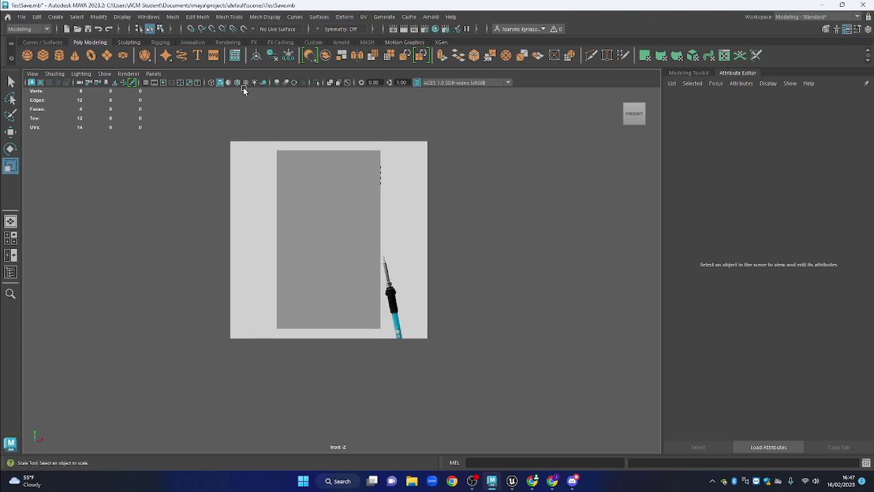
{"action": "scroll", "coordinate": [366, 147], "scroll_direction": "up", "scroll_amount": 1}
{"action": "left_click_drag", "start_coordinate": [368, 156], "coordinate": [356, 185]}
{"action": "key", "text": "space"}
{"action": "left_click_drag", "start_coordinate": [512, 277], "coordinate": [514, 255]}
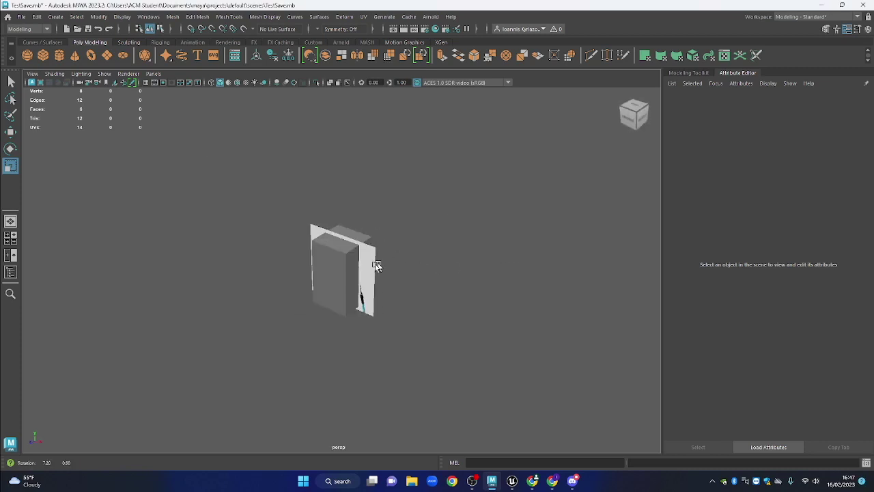
{"action": "left_click", "coordinate": [388, 260]}
{"action": "left_click_drag", "start_coordinate": [388, 259], "coordinate": [377, 285]}
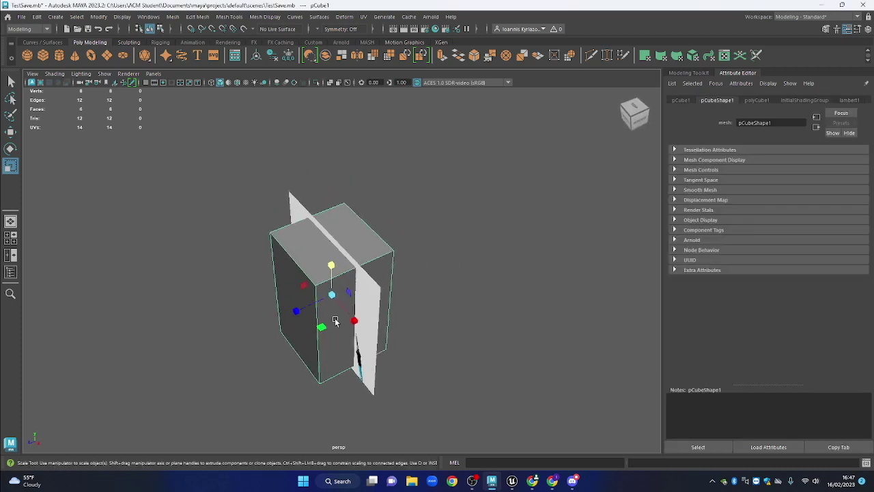
{"action": "left_click_drag", "start_coordinate": [301, 311], "coordinate": [335, 307]}
{"action": "left_click_drag", "start_coordinate": [408, 298], "coordinate": [482, 261]}
{"action": "left_click", "coordinate": [465, 324]}
{"action": "left_click_drag", "start_coordinate": [461, 328], "coordinate": [375, 271]}
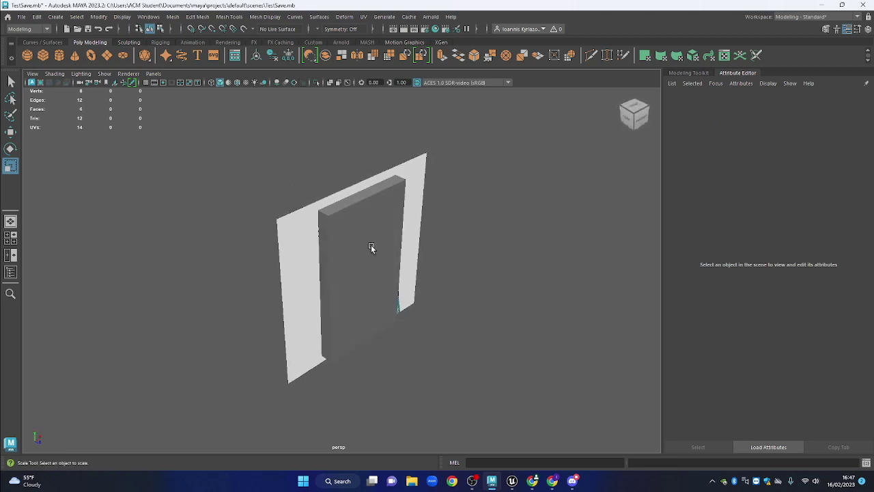
{"action": "left_click_drag", "start_coordinate": [414, 198], "coordinate": [388, 221]}
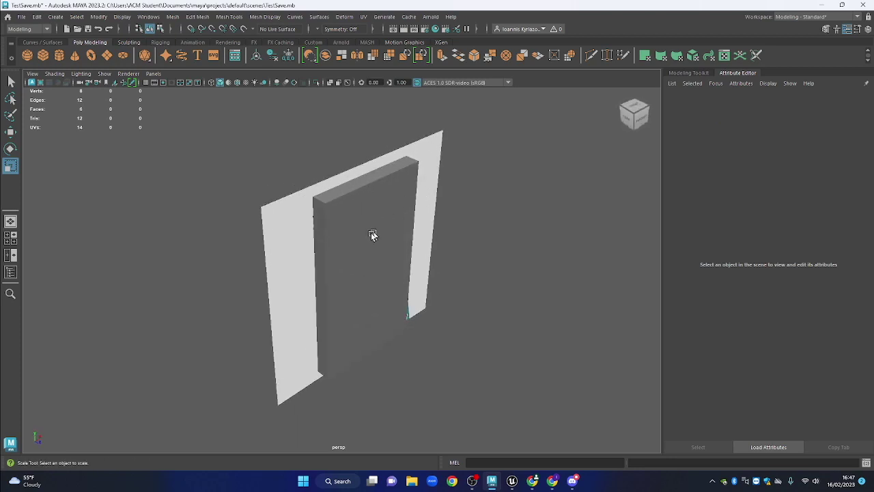
Turn on X-ray display so the reference image shows through the cube
{"action": "left_click", "coordinate": [327, 203]}
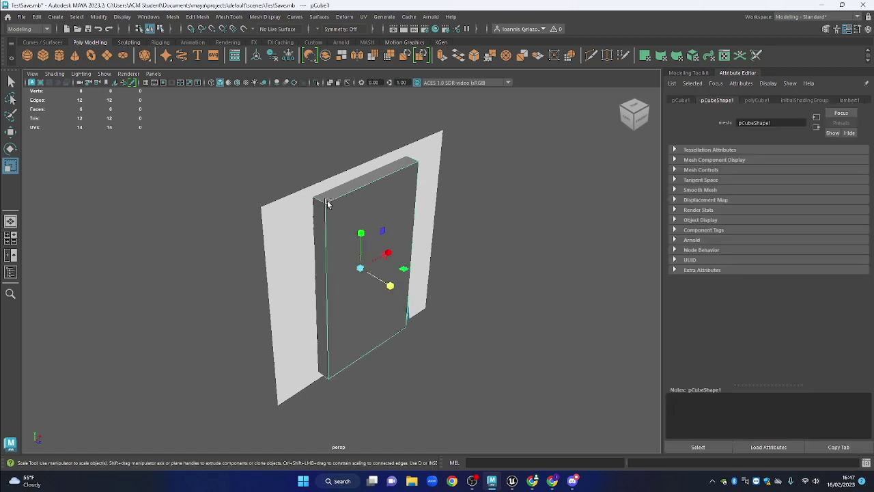
{"action": "left_click", "coordinate": [331, 83]}
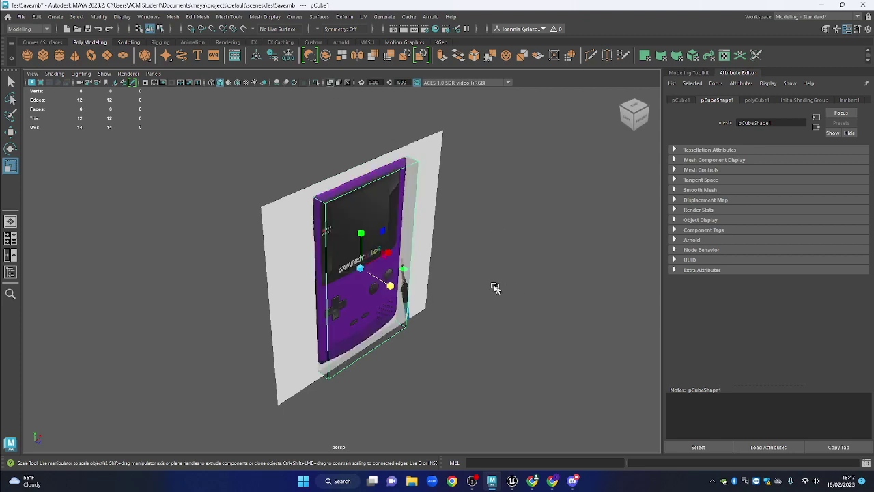
{"action": "left_click_drag", "start_coordinate": [511, 289], "coordinate": [493, 239]}
{"action": "left_click", "coordinate": [429, 273]}
{"action": "left_click_drag", "start_coordinate": [428, 275], "coordinate": [328, 190]}
{"action": "left_click", "coordinate": [423, 190]}
{"action": "left_click_drag", "start_coordinate": [422, 190], "coordinate": [453, 253]}
Compare the see-through cube with the Game Boy reference in the front and perspective views
{"action": "key", "text": "space"}
{"action": "left_click", "coordinate": [375, 255]}
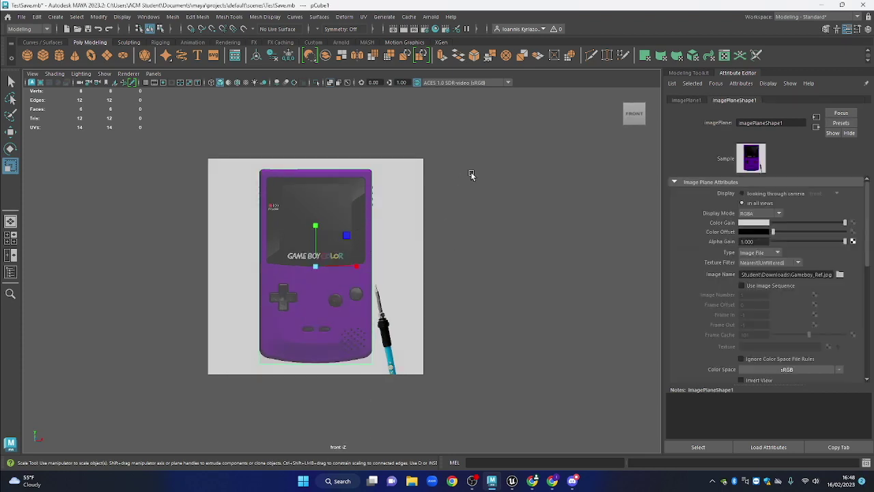
{"action": "left_click", "coordinate": [497, 178]}
{"action": "scroll", "coordinate": [314, 282], "scroll_direction": "up", "scroll_amount": 1}
{"action": "left_click_drag", "start_coordinate": [343, 255], "coordinate": [388, 248], "text": "alt"}
{"action": "left_click", "coordinate": [425, 177]}
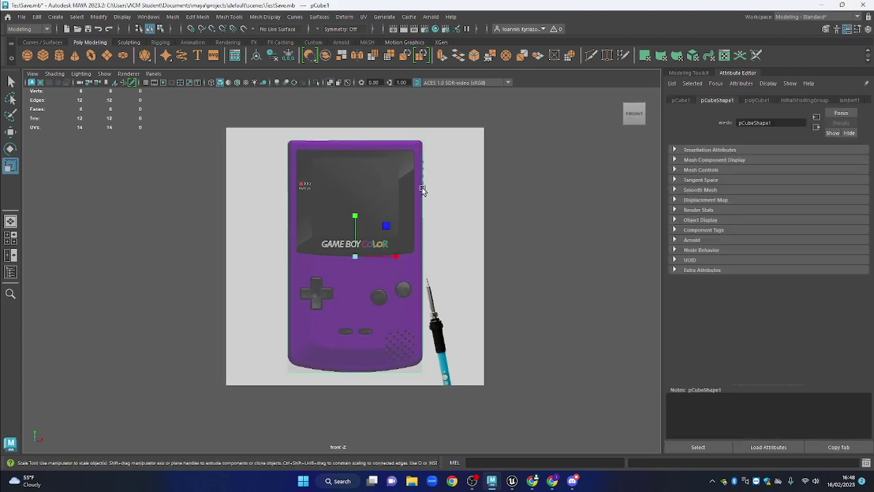
{"action": "left_click", "coordinate": [543, 173]}
{"action": "left_click", "coordinate": [407, 147]}
{"action": "key", "text": "space"}
{"action": "left_click_drag", "start_coordinate": [360, 169], "coordinate": [423, 203]}
{"action": "left_click", "coordinate": [474, 254]}
{"action": "left_click_drag", "start_coordinate": [474, 255], "coordinate": [453, 209]}
{"action": "key", "text": "space"}
{"action": "left_click", "coordinate": [448, 234]}
{"action": "left_click", "coordinate": [368, 189]}
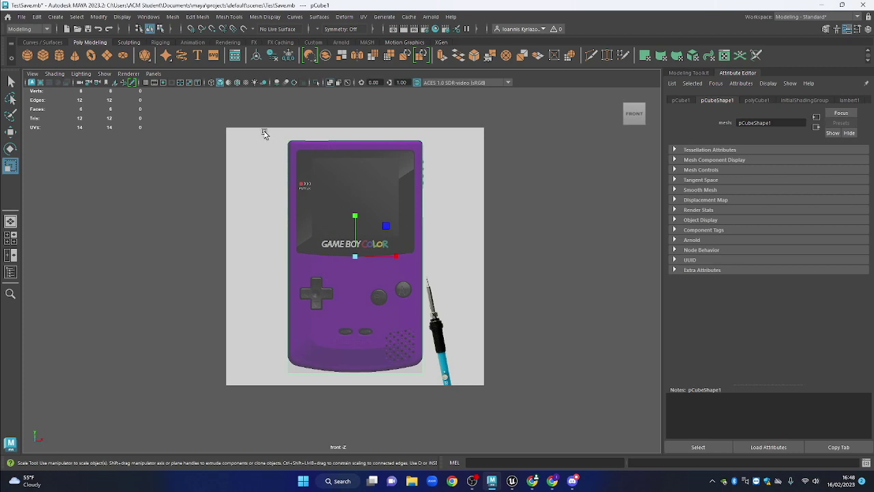
Enable Wireframe on Shaded and check the cube's edges against the console's outline and upper corner
{"action": "left_click", "coordinate": [237, 83]}
{"action": "left_click", "coordinate": [590, 269]}
{"action": "scroll", "coordinate": [422, 122], "scroll_direction": "up", "scroll_amount": 10}
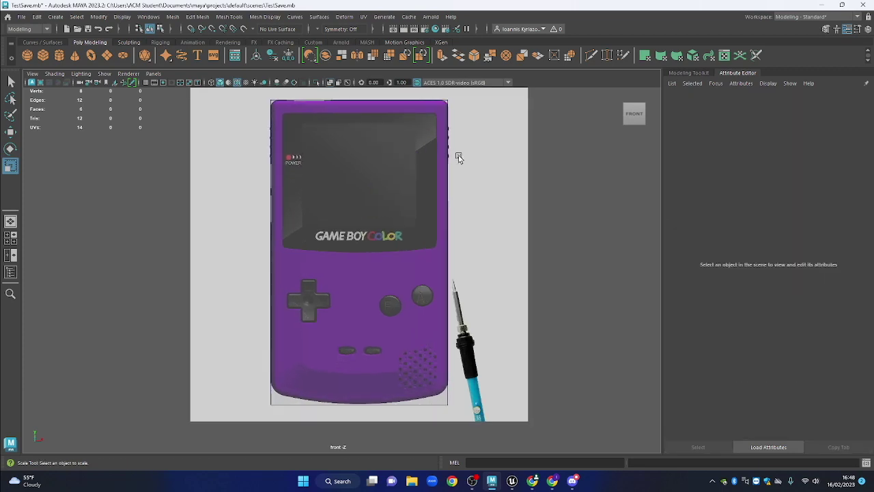
{"action": "scroll", "coordinate": [366, 182], "scroll_direction": "up", "scroll_amount": 3}
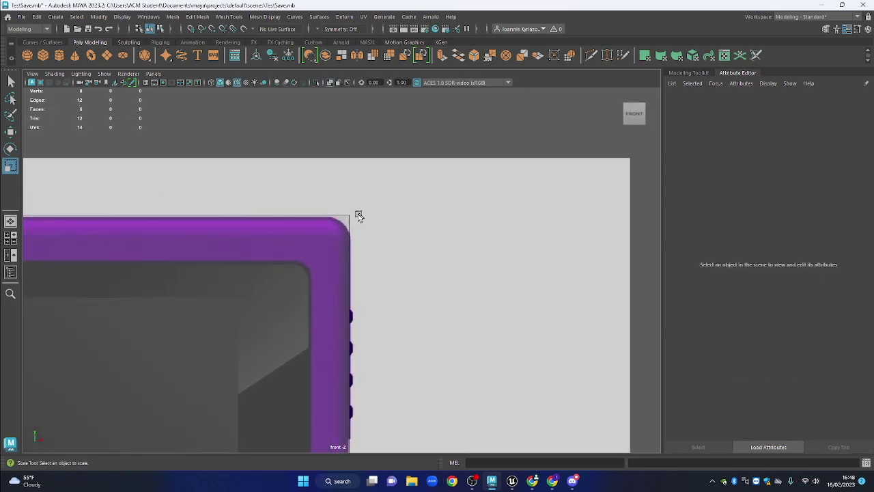
{"action": "left_click_drag", "start_coordinate": [348, 212], "coordinate": [343, 238]}
{"action": "scroll", "coordinate": [396, 251], "scroll_direction": "down", "scroll_amount": 9}
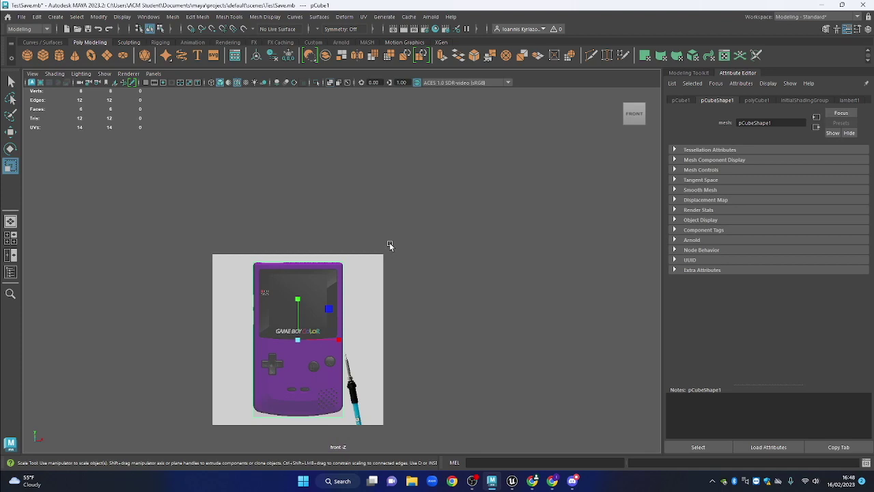
{"action": "left_click", "coordinate": [403, 283]}
{"action": "scroll", "coordinate": [287, 373], "scroll_direction": "up", "scroll_amount": 1}
{"action": "scroll", "coordinate": [287, 374], "scroll_direction": "up", "scroll_amount": 3}
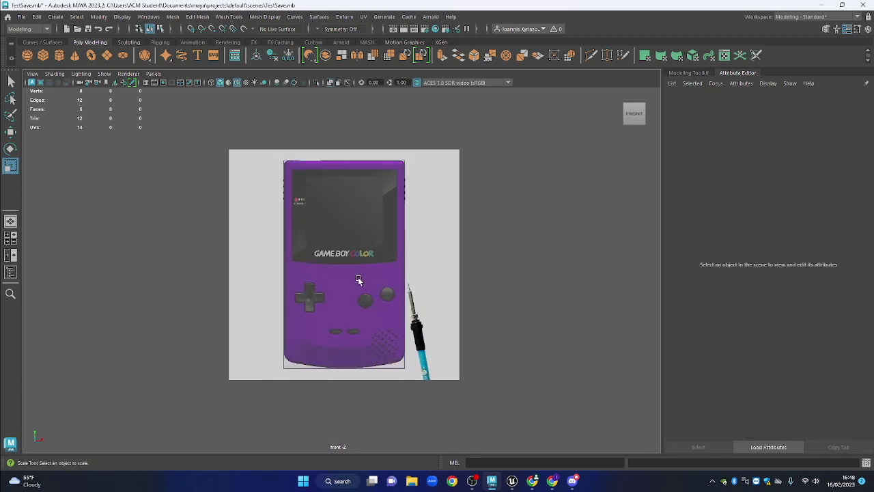
{"action": "scroll", "coordinate": [352, 312], "scroll_direction": "up", "scroll_amount": 2}
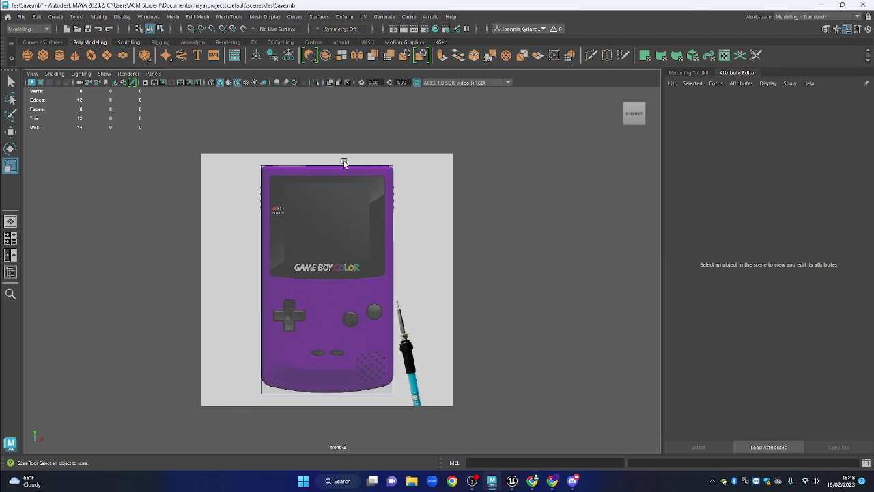
Enter edge mode on the cube and select its four edges running across the console's width
{"action": "left_click", "coordinate": [339, 181]}
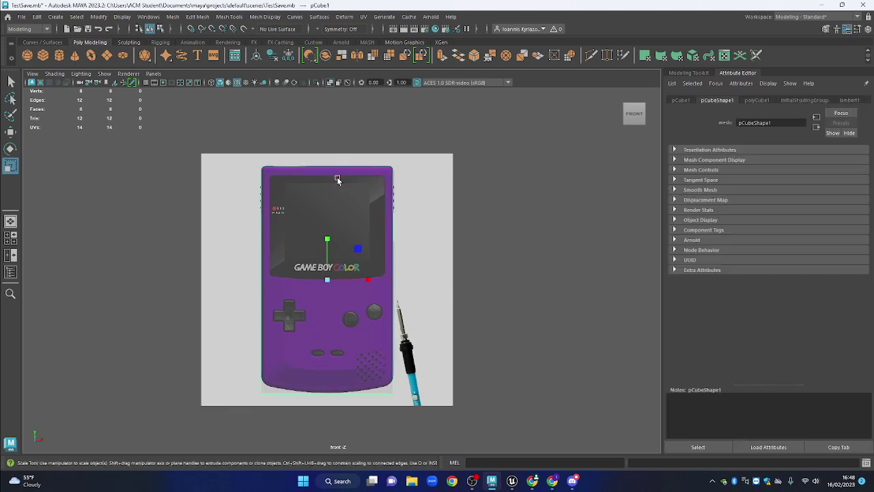
{"action": "right_click", "coordinate": [337, 179]}
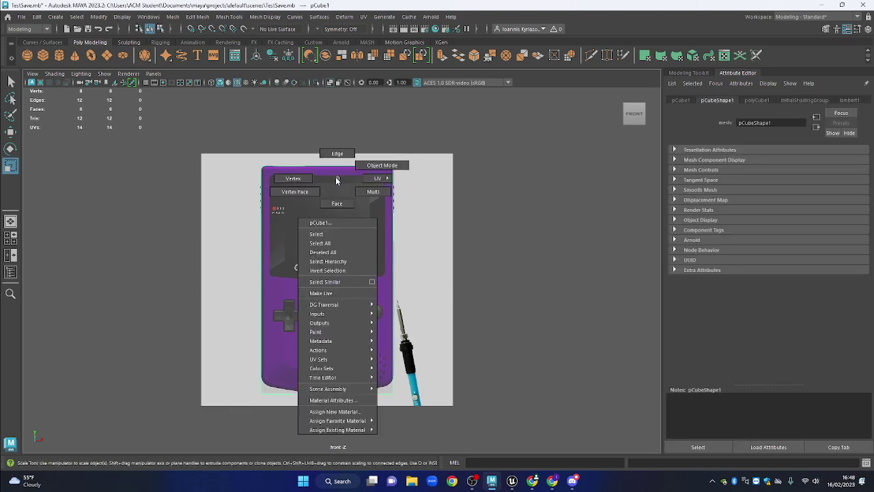
{"action": "left_click", "coordinate": [337, 160]}
{"action": "left_click", "coordinate": [320, 130]}
{"action": "left_click_drag", "start_coordinate": [320, 129], "coordinate": [324, 441]}
{"action": "scroll", "coordinate": [345, 378], "scroll_direction": "up", "scroll_amount": 2}
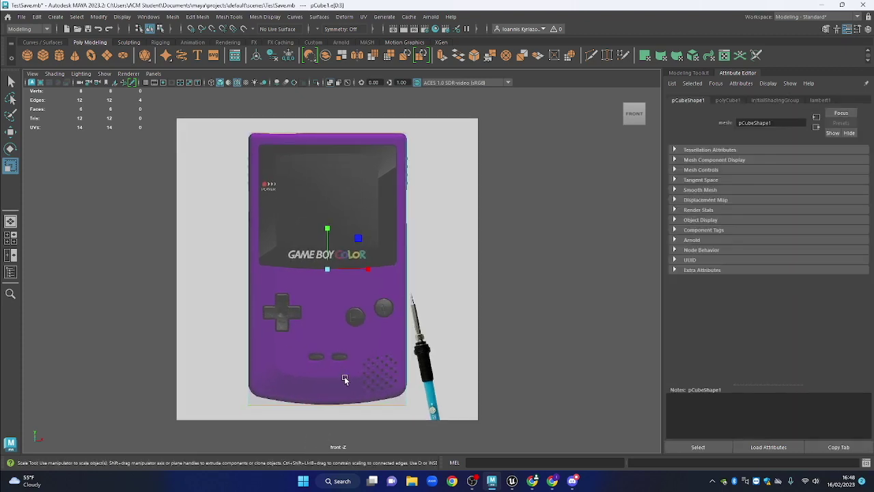
{"action": "scroll", "coordinate": [351, 370], "scroll_direction": "down", "scroll_amount": 4}
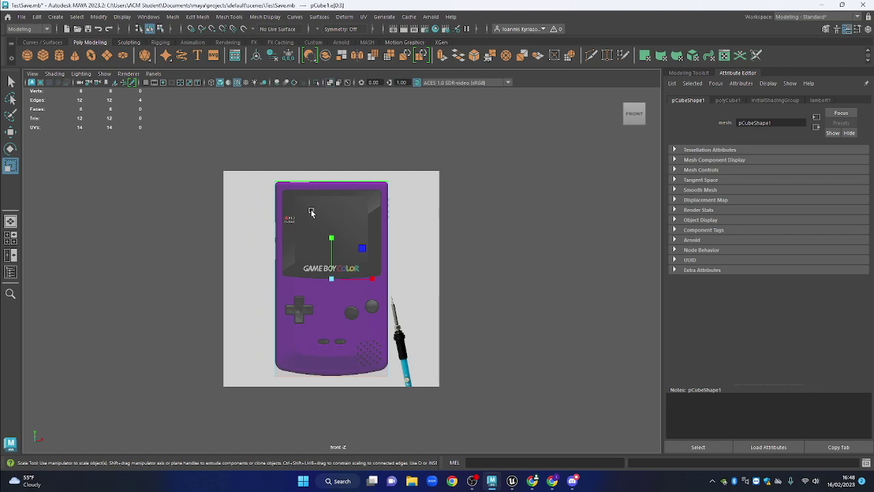
{"action": "scroll", "coordinate": [280, 394], "scroll_direction": "up", "scroll_amount": 1}
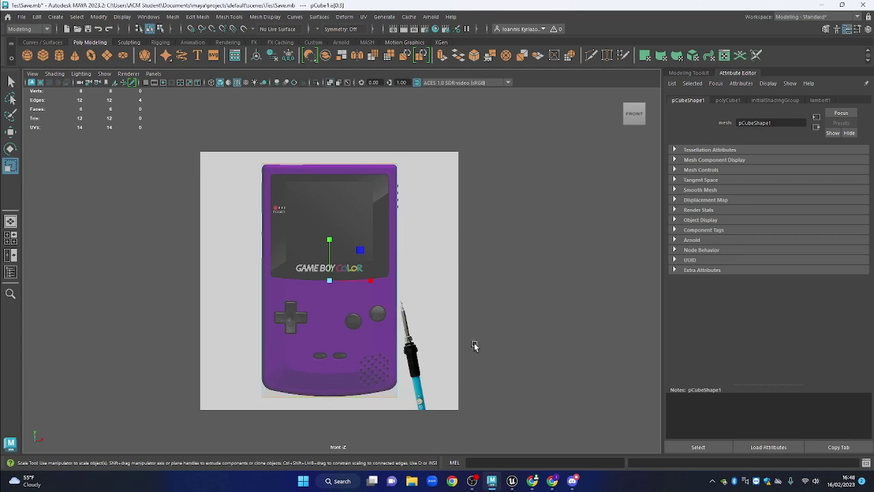
{"action": "left_click_drag", "start_coordinate": [474, 348], "coordinate": [485, 305]}
{"action": "left_click_drag", "start_coordinate": [501, 244], "coordinate": [485, 274]}
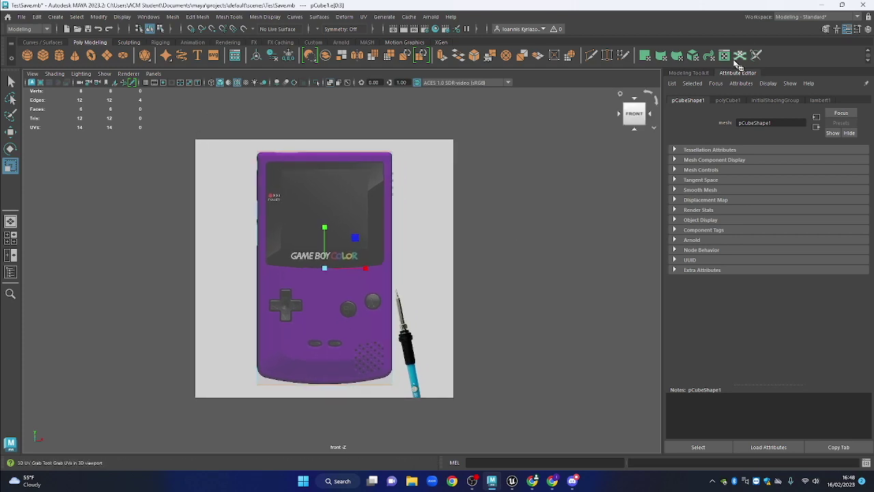
Connect the cube's four widthwise edges with 3 segments to add three vertical edge loops, then return to the front view
{"action": "left_click", "coordinate": [703, 74]}
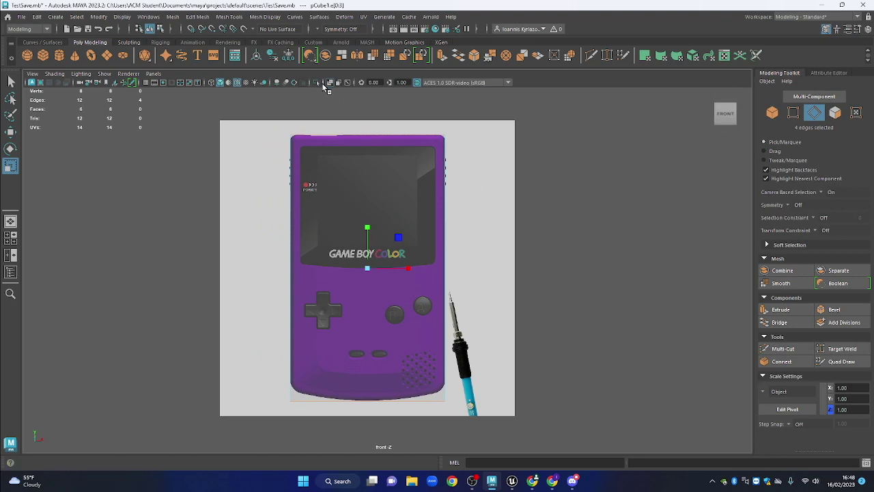
{"action": "left_click_drag", "start_coordinate": [362, 106], "coordinate": [387, 444]}
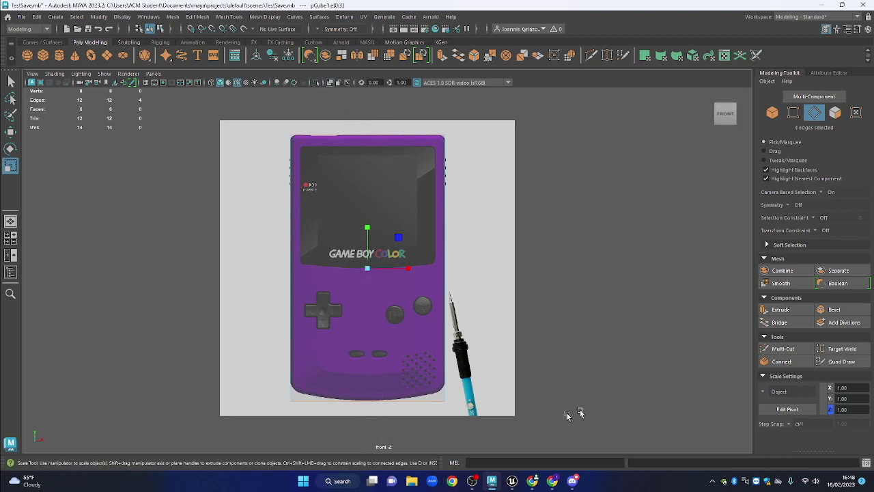
{"action": "key", "text": "space"}
{"action": "left_click_drag", "start_coordinate": [567, 218], "coordinate": [560, 260]}
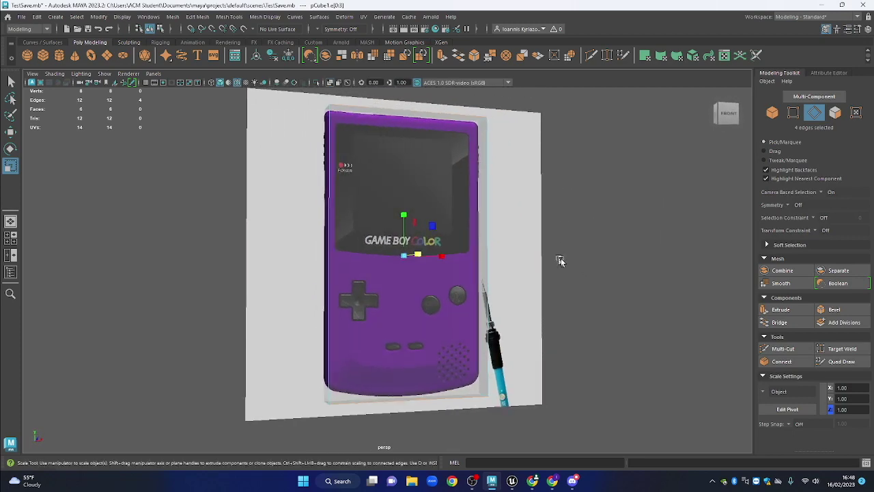
{"action": "left_click", "coordinate": [783, 364]}
{"action": "mouse_move", "coordinate": [572, 343]}
{"action": "left_mouse_down"}
{"action": "mouse_move", "coordinate": [575, 335]}
{"action": "mouse_move", "coordinate": [571, 356]}
{"action": "left_mouse_up"}
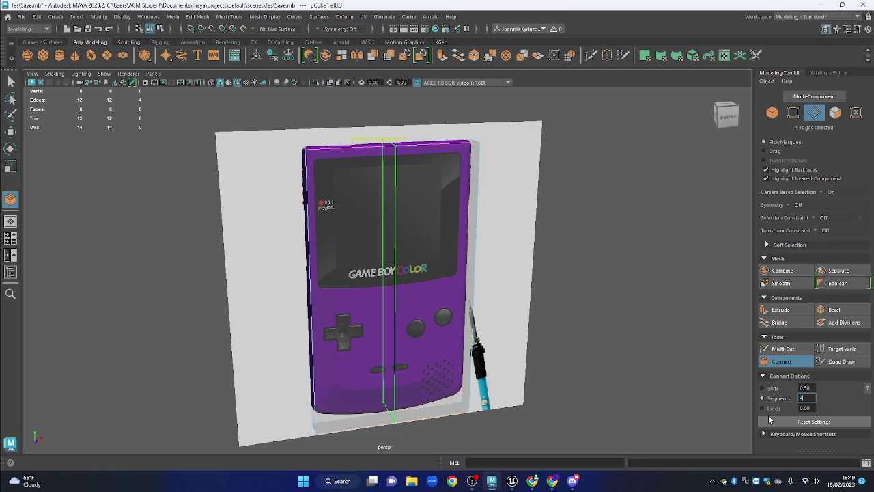
{"action": "key", "text": "Return"}
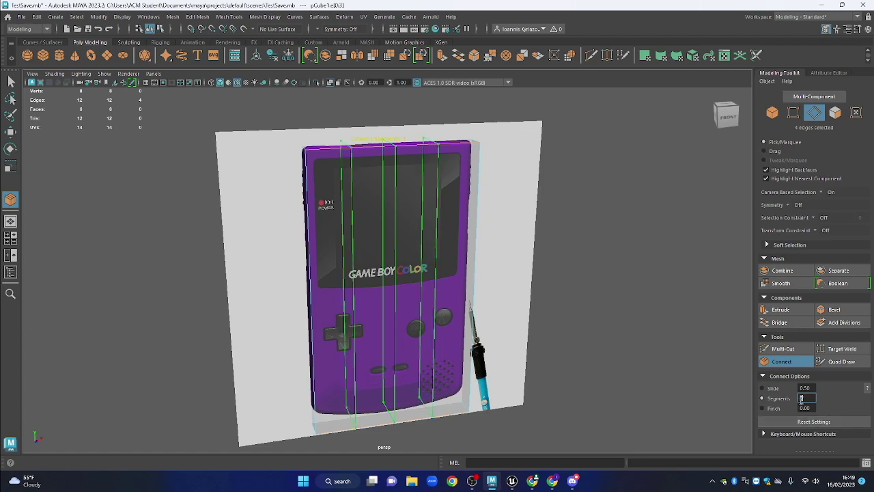
{"action": "left_click_drag", "start_coordinate": [537, 366], "coordinate": [532, 280]}
{"action": "key", "text": "r"}
{"action": "key", "text": "space"}
{"action": "scroll", "coordinate": [411, 404], "scroll_direction": "up", "scroll_amount": 1}
{"action": "left_click_drag", "start_coordinate": [427, 423], "coordinate": [427, 375]}
{"action": "scroll", "coordinate": [426, 376], "scroll_direction": "up", "scroll_amount": 4}
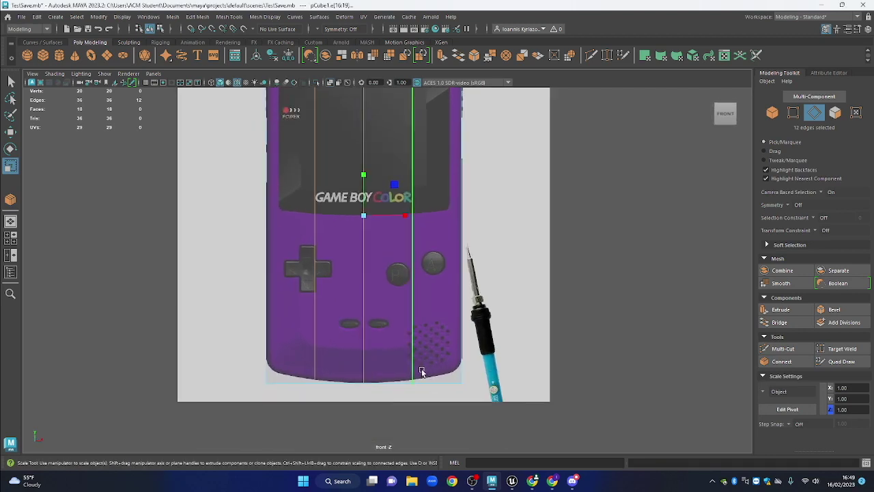
Enter vertex mode and raise the bottom vertices of the two outer added loops to follow the console's curved bottom edge
{"action": "left_click", "coordinate": [792, 114]}
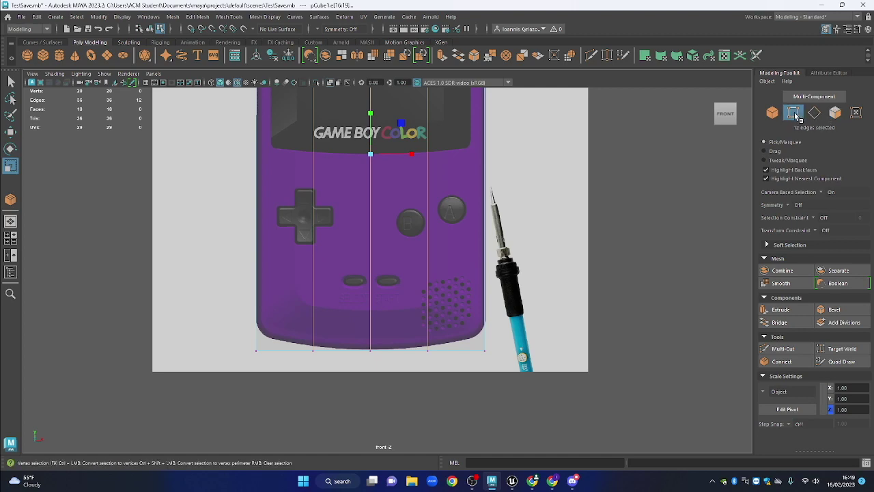
{"action": "scroll", "coordinate": [398, 348], "scroll_direction": "up", "scroll_amount": 2}
{"action": "left_click_drag", "start_coordinate": [478, 338], "coordinate": [423, 388]}
{"action": "left_click_drag", "start_coordinate": [324, 335], "coordinate": [297, 390]}
{"action": "key", "text": "w"}
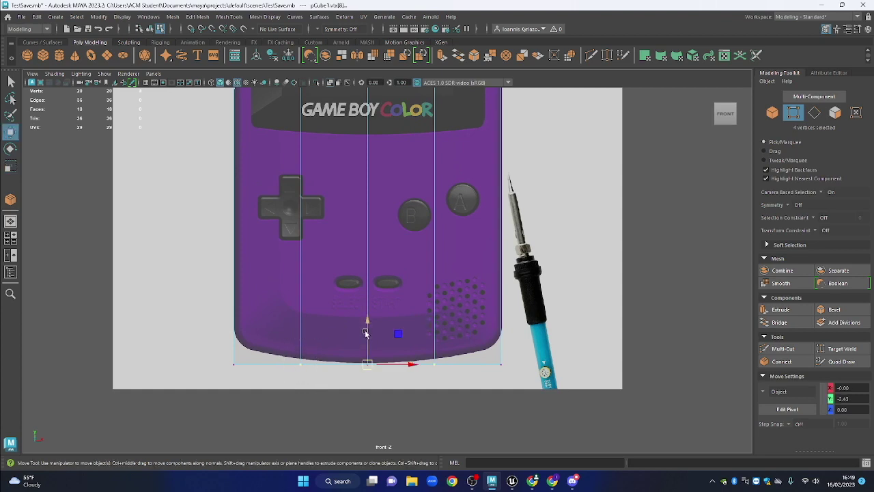
{"action": "left_click_drag", "start_coordinate": [367, 330], "coordinate": [367, 325]}
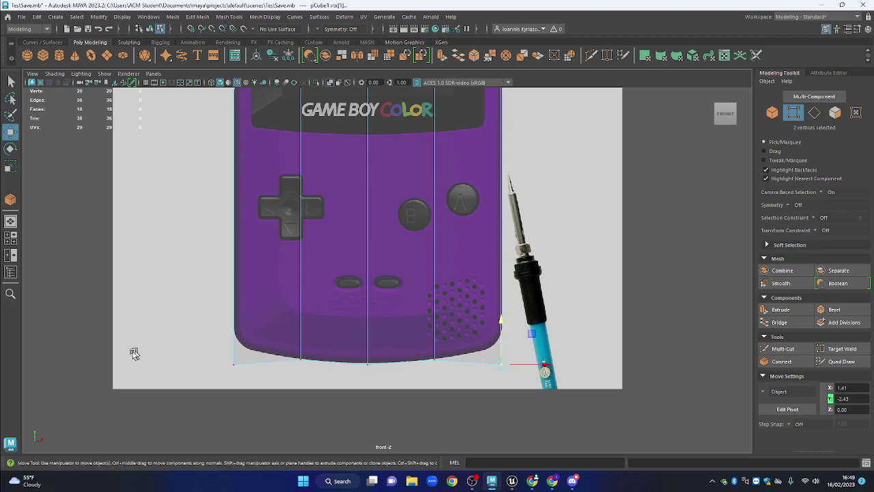
Raise the body's outer bottom corner vertices to about Y -2.24 to match the reference, and return to object mode
{"action": "left_click_drag", "start_coordinate": [251, 348], "coordinate": [226, 383]}
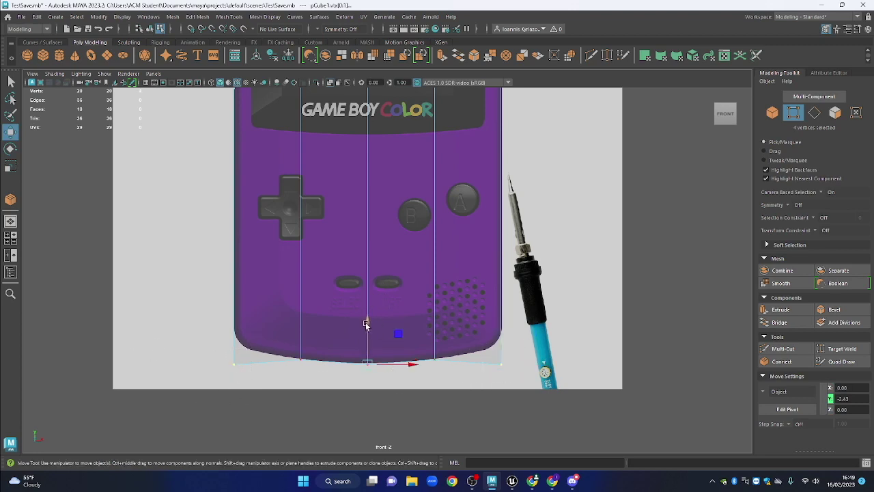
{"action": "left_click_drag", "start_coordinate": [366, 324], "coordinate": [368, 304]}
{"action": "key", "text": "space"}
{"action": "left_click_drag", "start_coordinate": [478, 284], "coordinate": [454, 235]}
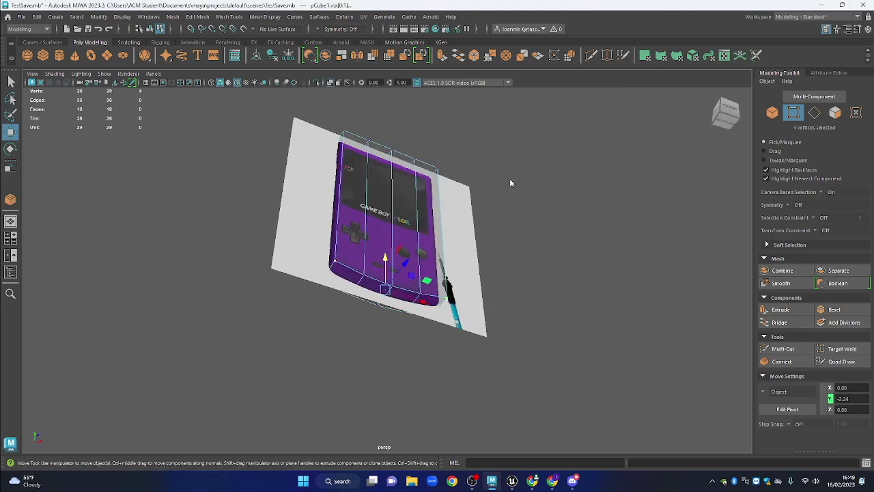
{"action": "right_click", "coordinate": [508, 178]}
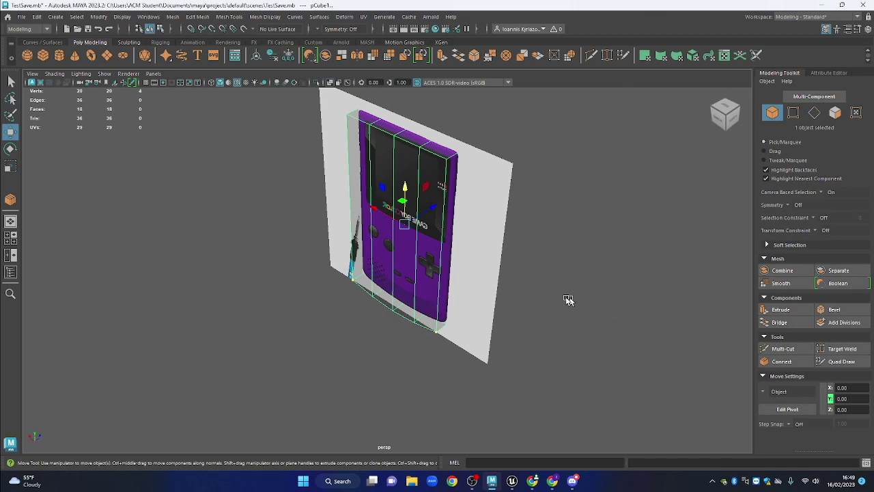
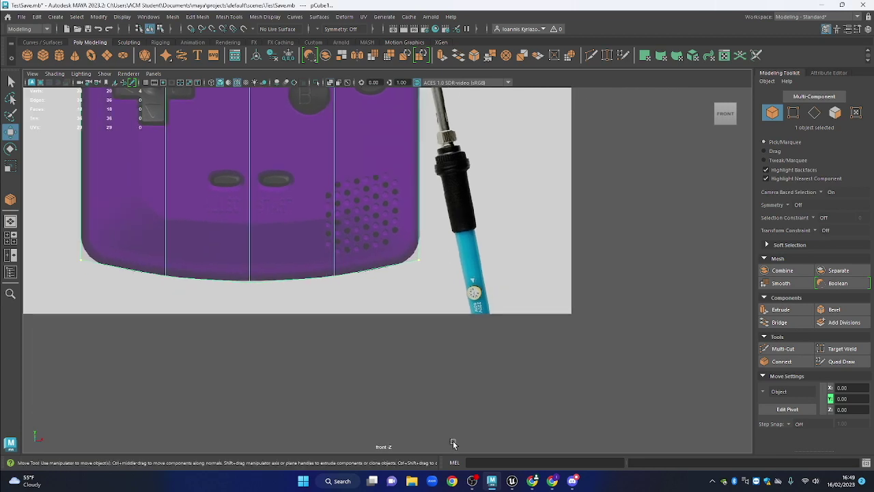
Check the reshaped bottom edge and both lower corners against the console outline in the front view
{"action": "right_click", "coordinate": [599, 200]}
{"action": "scroll", "coordinate": [477, 207], "scroll_direction": "up", "scroll_amount": 2}
{"action": "scroll", "coordinate": [477, 208], "scroll_direction": "up", "scroll_amount": 2}
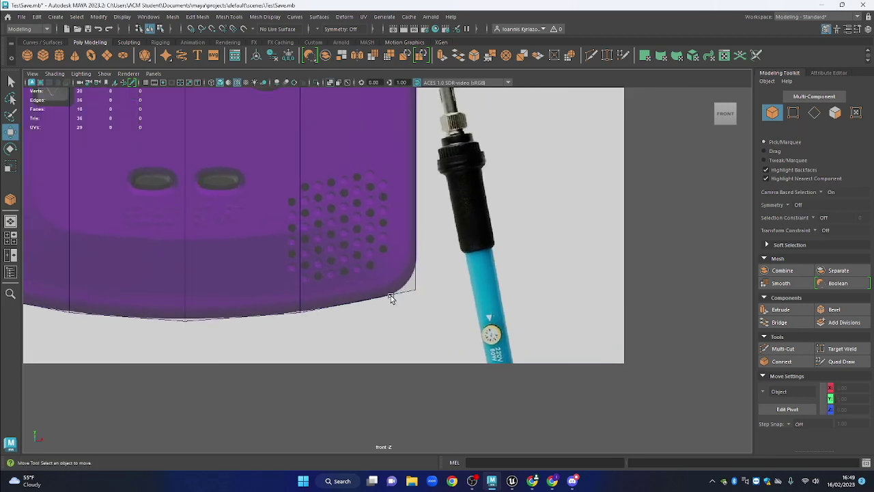
{"action": "left_click_drag", "start_coordinate": [388, 284], "coordinate": [547, 348]}
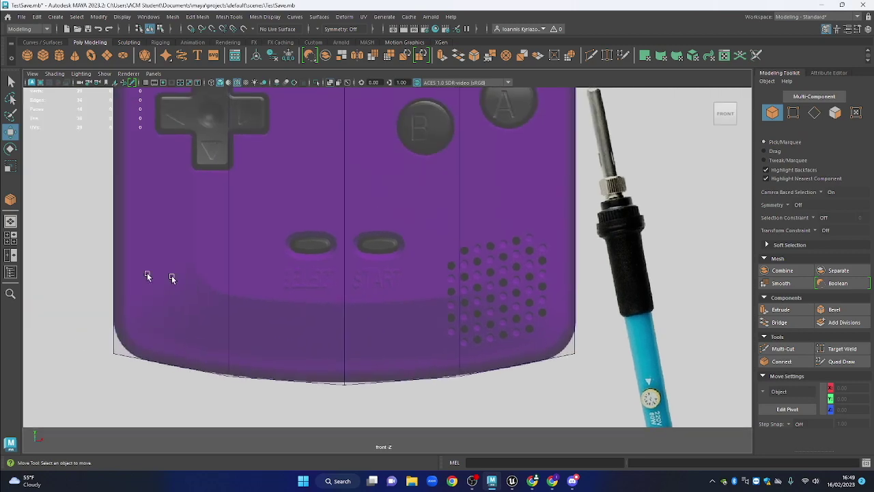
{"action": "scroll", "coordinate": [276, 261], "scroll_direction": "down", "scroll_amount": 7}
{"action": "left_click_drag", "start_coordinate": [400, 184], "coordinate": [360, 268]}
{"action": "scroll", "coordinate": [340, 174], "scroll_direction": "up", "scroll_amount": 1}
Enter edge mode in the perspective view and select the four short depth edges at the body's outer corners
{"action": "key", "text": "space"}
{"action": "left_click_drag", "start_coordinate": [500, 237], "coordinate": [500, 219]}
{"action": "left_click_drag", "start_coordinate": [473, 166], "coordinate": [493, 182]}
{"action": "left_click", "coordinate": [441, 160]}
{"action": "left_click_drag", "start_coordinate": [519, 152], "coordinate": [599, 191]}
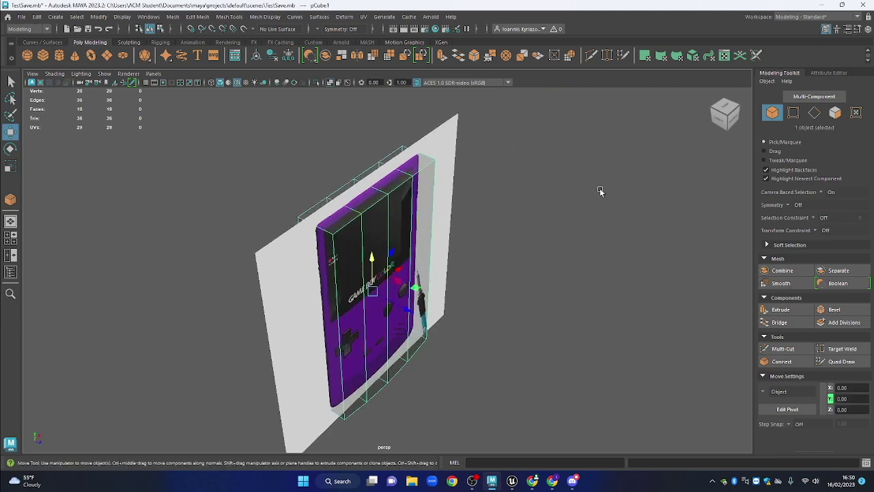
{"action": "left_click", "coordinate": [810, 113]}
{"action": "left_click", "coordinate": [418, 148]}
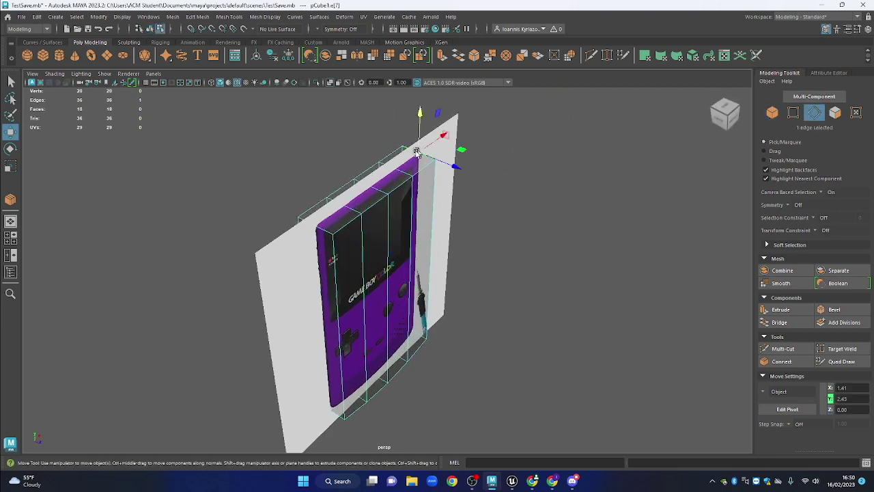
{"action": "left_click", "coordinate": [318, 225], "text": "shift"}
{"action": "left_click_drag", "start_coordinate": [446, 319], "coordinate": [423, 247]}
{"action": "left_click", "coordinate": [326, 301], "text": "shift"}
{"action": "left_click_drag", "start_coordinate": [442, 325], "coordinate": [376, 309]}
Bevel the four selected corner edges with 4 segments while viewing the body from the front
{"action": "left_click_drag", "start_coordinate": [412, 161], "coordinate": [531, 198]}
{"action": "key", "text": "space"}
{"action": "key", "text": "space"}
{"action": "key", "text": "space"}
{"action": "left_click_drag", "start_coordinate": [577, 232], "coordinate": [580, 253]}
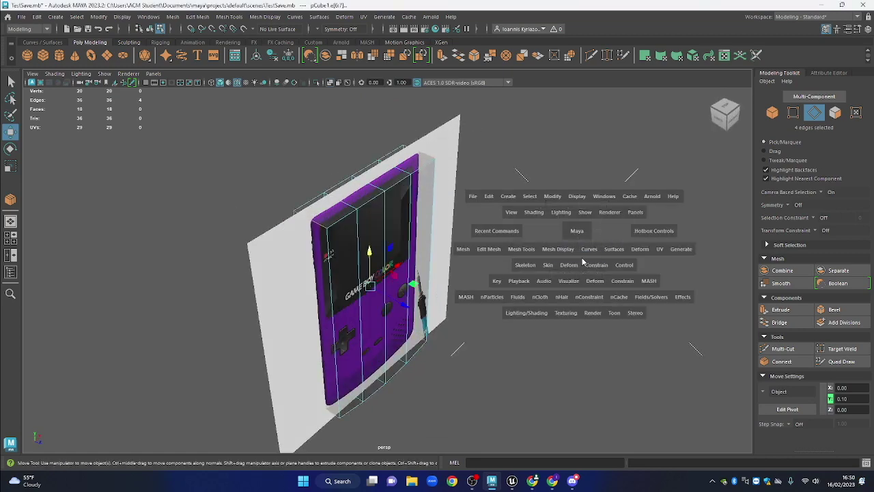
{"action": "scroll", "coordinate": [478, 221], "scroll_direction": "up", "scroll_amount": 5}
{"action": "left_click_drag", "start_coordinate": [471, 319], "coordinate": [405, 350]}
{"action": "scroll", "coordinate": [411, 328], "scroll_direction": "up", "scroll_amount": 2}
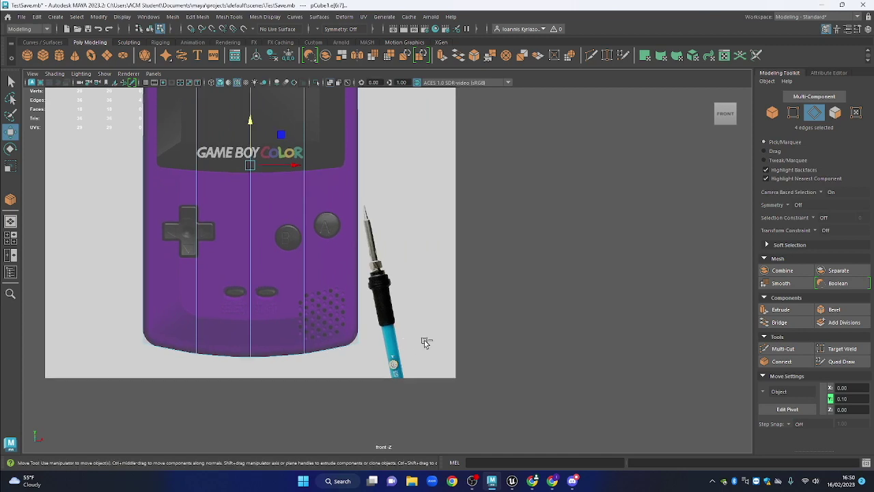
{"action": "key", "text": "ctrl+b"}
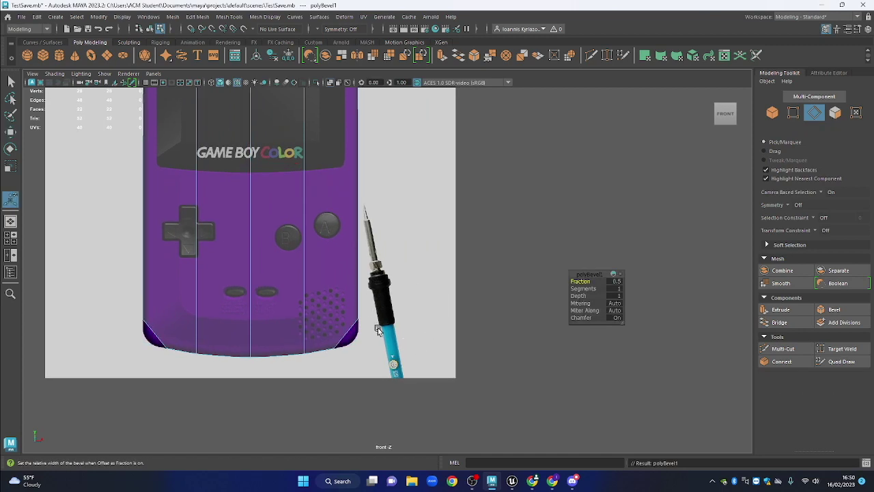
{"action": "scroll", "coordinate": [373, 325], "scroll_direction": "up", "scroll_amount": 1}
{"action": "left_click_drag", "start_coordinate": [498, 283], "coordinate": [541, 327]}
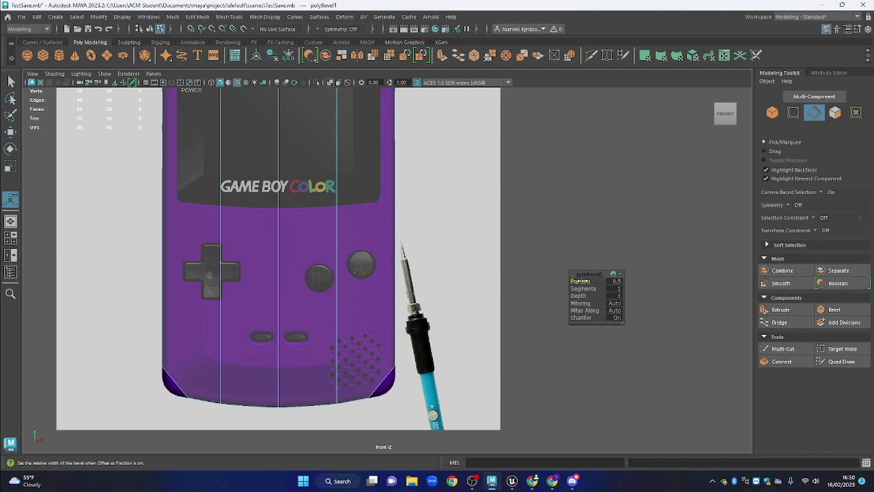
{"action": "left_click", "coordinate": [579, 281]}
{"action": "left_click_drag", "start_coordinate": [579, 288], "coordinate": [585, 289]}
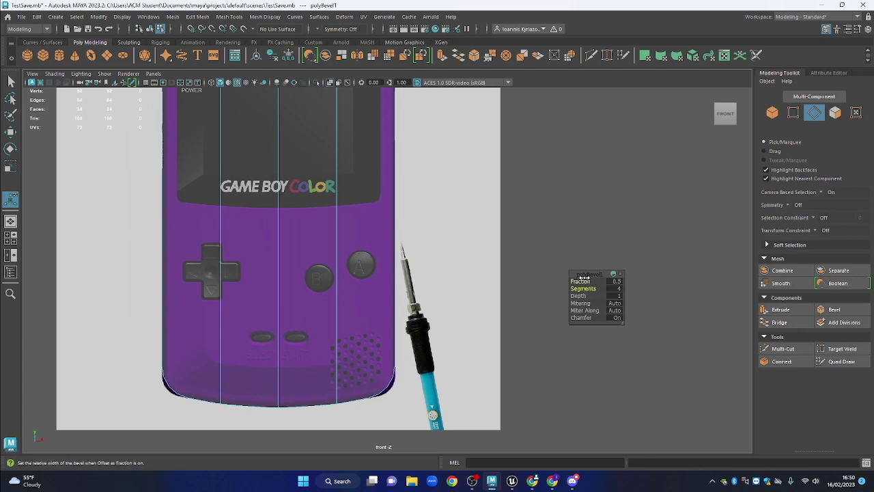
Try a bevel fraction of 0.32, compare the lower and upper corners with the reference, and undo the bevel
{"action": "left_click", "coordinate": [580, 281]}
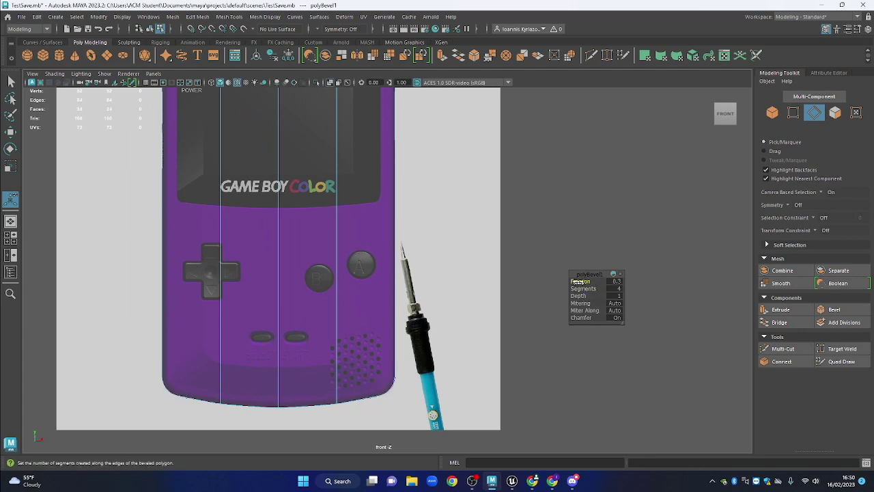
{"action": "left_click_drag", "start_coordinate": [581, 281], "coordinate": [580, 281]}
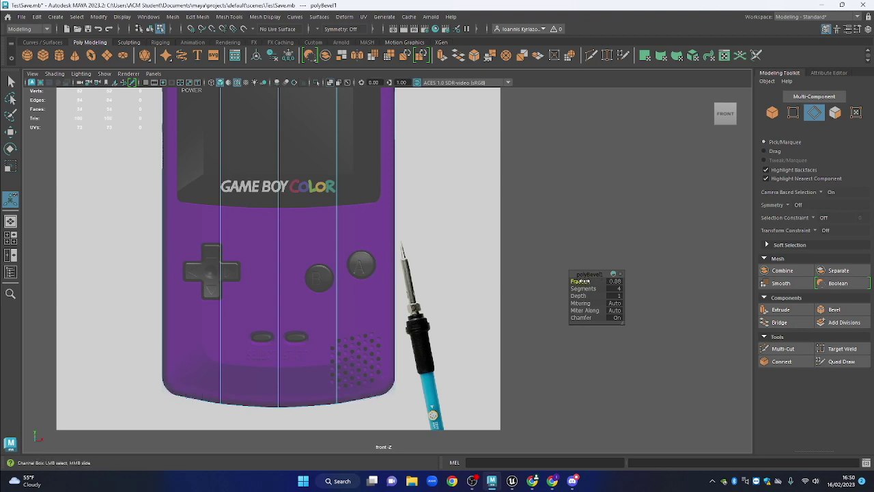
{"action": "left_click_drag", "start_coordinate": [601, 282], "coordinate": [598, 281]}
{"action": "scroll", "coordinate": [433, 203], "scroll_direction": "down", "scroll_amount": 5}
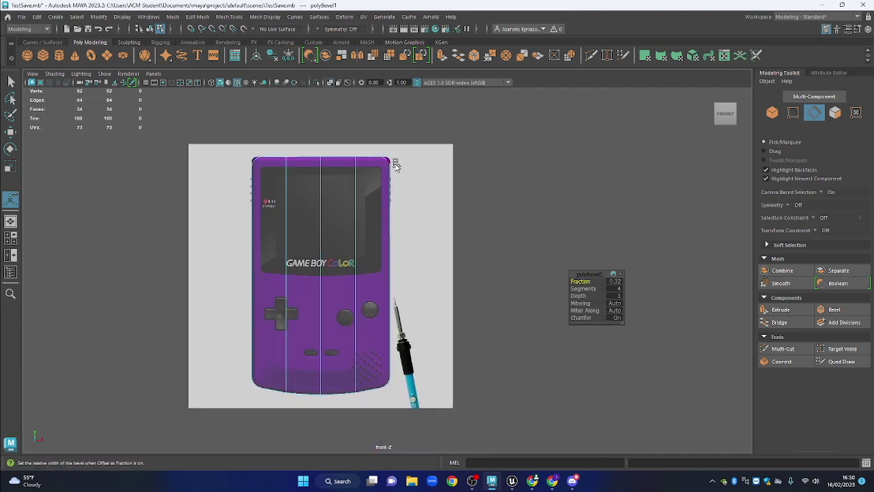
{"action": "scroll", "coordinate": [395, 152], "scroll_direction": "up", "scroll_amount": 2}
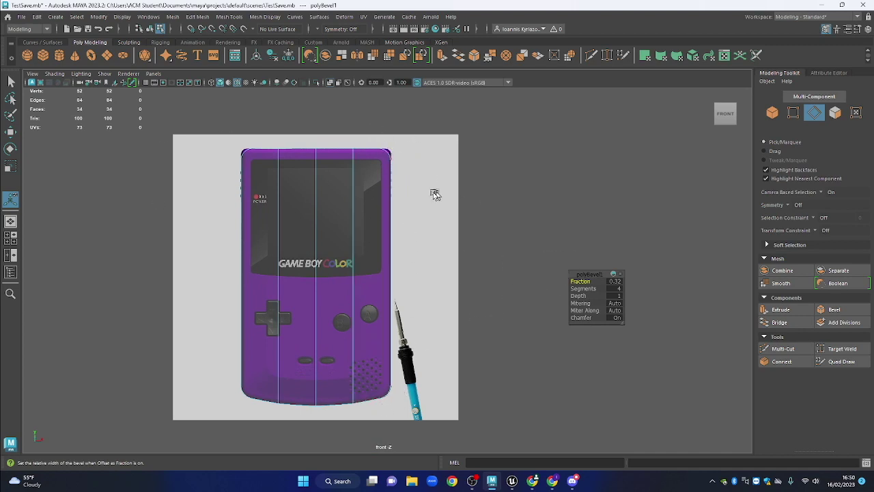
{"action": "left_click", "coordinate": [504, 231]}
{"action": "key", "text": "ctrl+z"}
Select only the two short depth edges at the body's bottom corners, and return to the front view
{"action": "left_click", "coordinate": [503, 257]}
{"action": "key", "text": "space"}
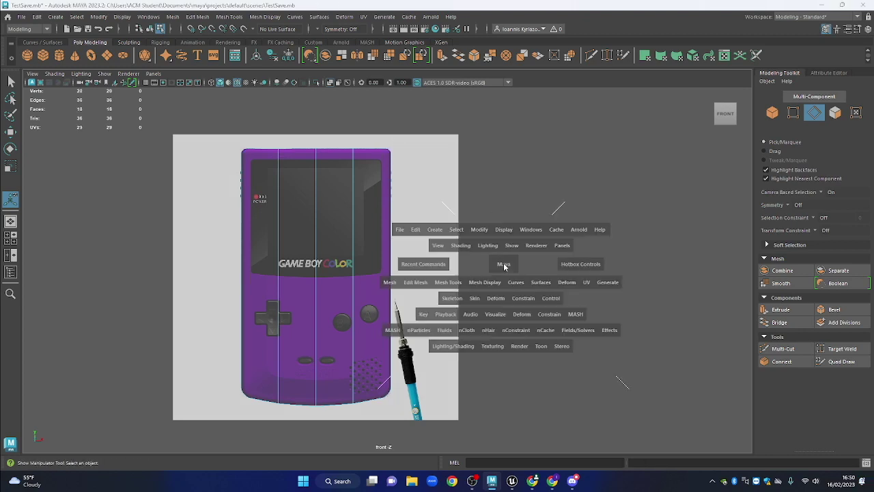
{"action": "left_click_drag", "start_coordinate": [503, 262], "coordinate": [503, 236]}
{"action": "left_click_drag", "start_coordinate": [460, 337], "coordinate": [343, 346]}
{"action": "left_click", "coordinate": [349, 311]}
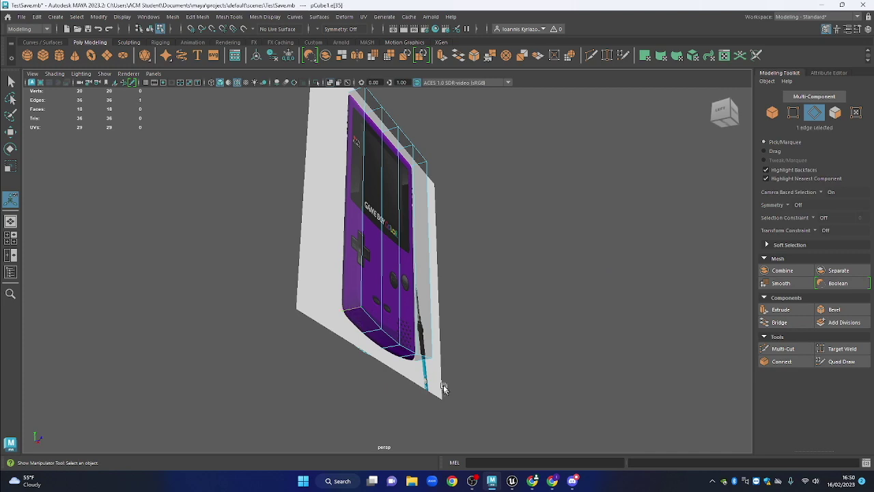
{"action": "left_click", "coordinate": [426, 364], "text": "shift"}
{"action": "key", "text": "space"}
{"action": "left_click_drag", "start_coordinate": [517, 292], "coordinate": [517, 316]}
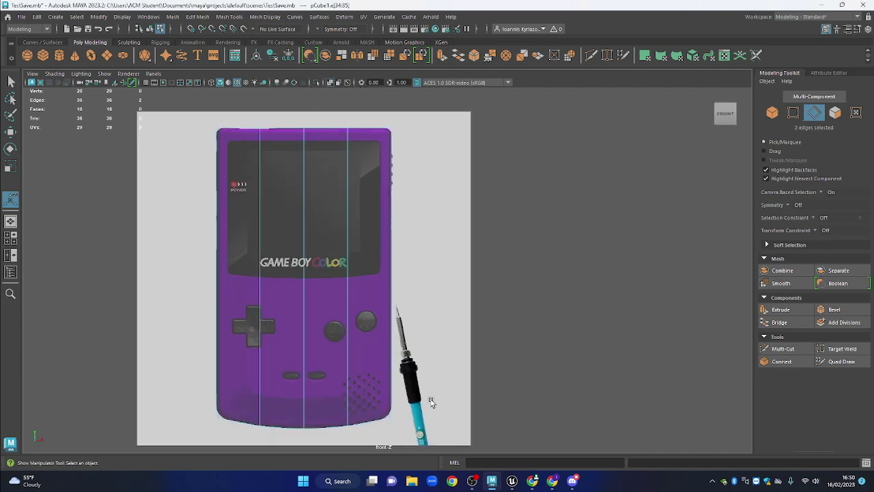
Bevel the two bottom corner edges with 4 segments and a fraction of 0.29 to match the console's rounded corners
{"action": "scroll", "coordinate": [433, 305], "scroll_direction": "up", "scroll_amount": 4}
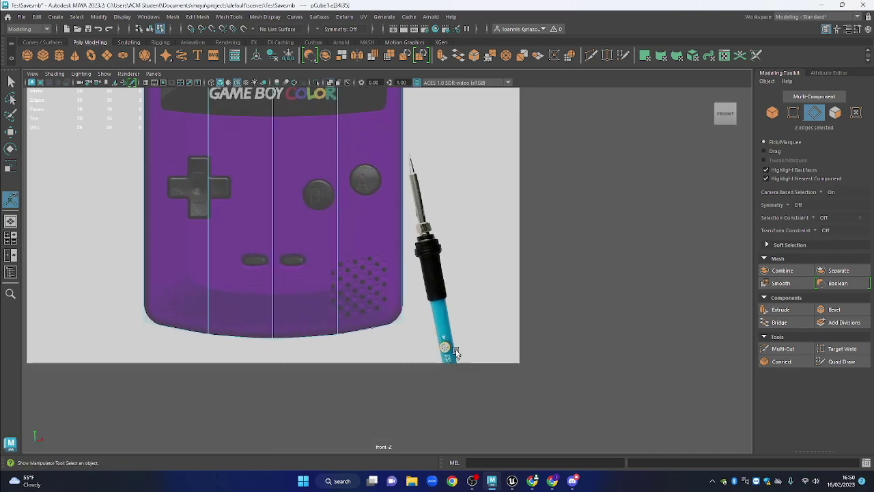
{"action": "key", "text": "f"}
{"action": "left_click_drag", "start_coordinate": [692, 342], "coordinate": [393, 336]}
{"action": "scroll", "coordinate": [478, 277], "scroll_direction": "up", "scroll_amount": 1}
{"action": "left_click_drag", "start_coordinate": [476, 278], "coordinate": [398, 314]}
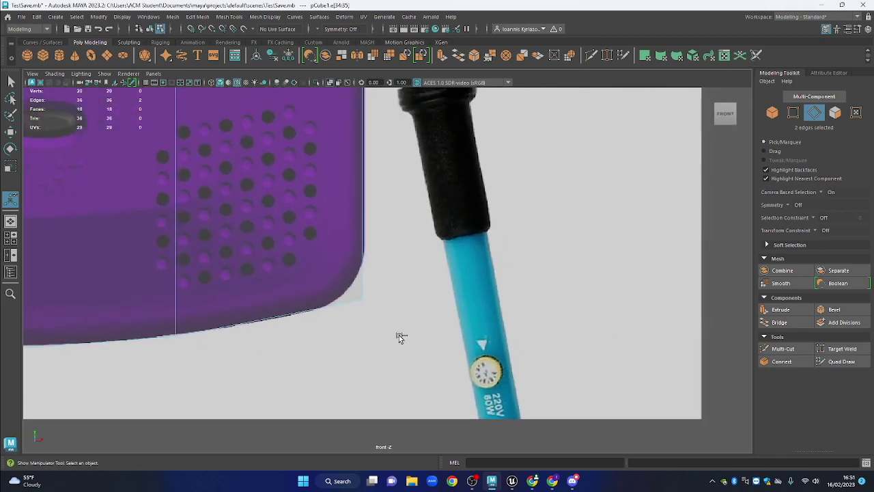
{"action": "key", "text": "ctrl+b"}
{"action": "mouse_move", "coordinate": [585, 288]}
{"action": "left_mouse_down"}
{"action": "mouse_move", "coordinate": [600, 288]}
{"action": "mouse_move", "coordinate": [574, 277]}
{"action": "left_mouse_up"}
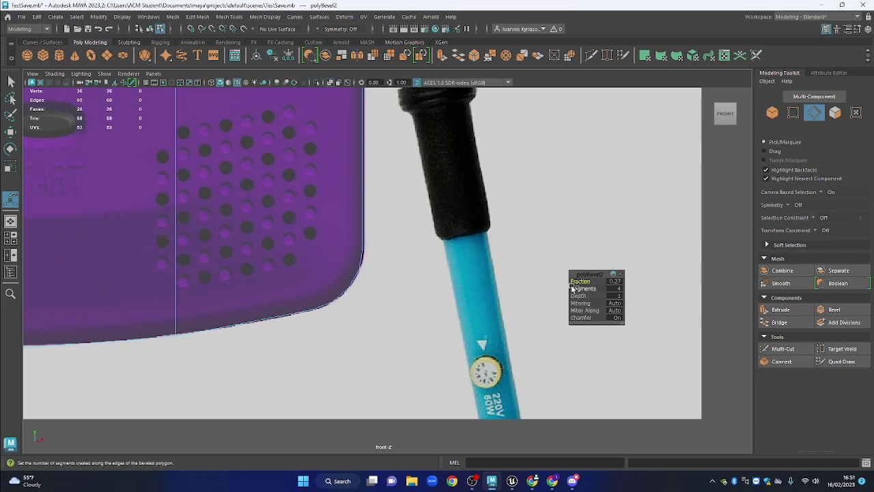
{"action": "left_click_drag", "start_coordinate": [579, 280], "coordinate": [582, 281]}
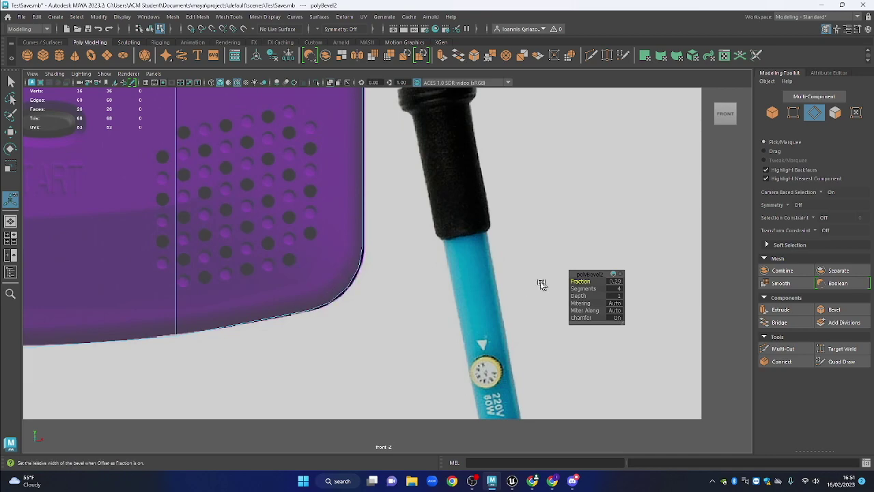
Select the two short depth edges at the body's upper corners in perspective, and return to the front view
{"action": "scroll", "coordinate": [490, 241], "scroll_direction": "down", "scroll_amount": 10}
{"action": "left_click_drag", "start_coordinate": [457, 183], "coordinate": [433, 250]}
{"action": "key", "text": "space"}
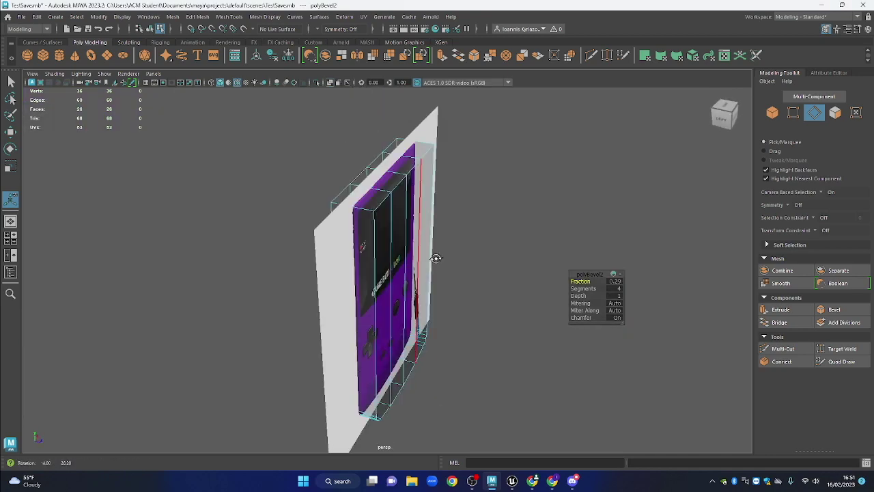
{"action": "left_click", "coordinate": [429, 139]}
{"action": "left_click", "coordinate": [431, 140], "text": "shift"}
{"action": "key", "text": "space"}
{"action": "left_click_drag", "start_coordinate": [533, 189], "coordinate": [531, 213]}
{"action": "scroll", "coordinate": [406, 235], "scroll_direction": "up", "scroll_amount": 4}
{"action": "scroll", "coordinate": [383, 184], "scroll_direction": "down", "scroll_amount": 2}
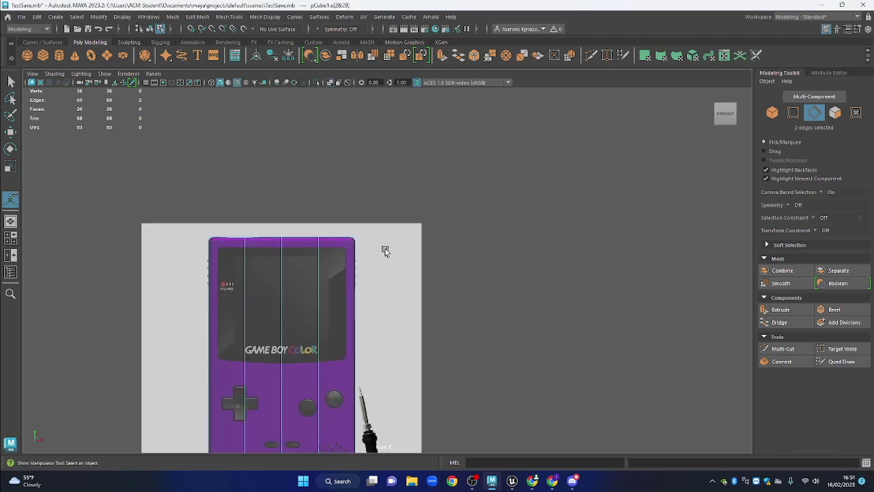
Reselect the two upper corner edges and bevel them with 4 segments and a fraction of 0.16
{"action": "key", "text": "f"}
{"action": "left_click_drag", "start_coordinate": [681, 317], "coordinate": [501, 294]}
{"action": "left_click_drag", "start_coordinate": [596, 267], "coordinate": [462, 242]}
{"action": "scroll", "coordinate": [485, 260], "scroll_direction": "up", "scroll_amount": 1}
{"action": "key", "text": "space"}
{"action": "left_click", "coordinate": [416, 152]}
{"action": "left_click", "coordinate": [358, 227], "text": "shift"}
{"action": "key", "text": "space"}
{"action": "scroll", "coordinate": [502, 254], "scroll_direction": "up", "scroll_amount": 1}
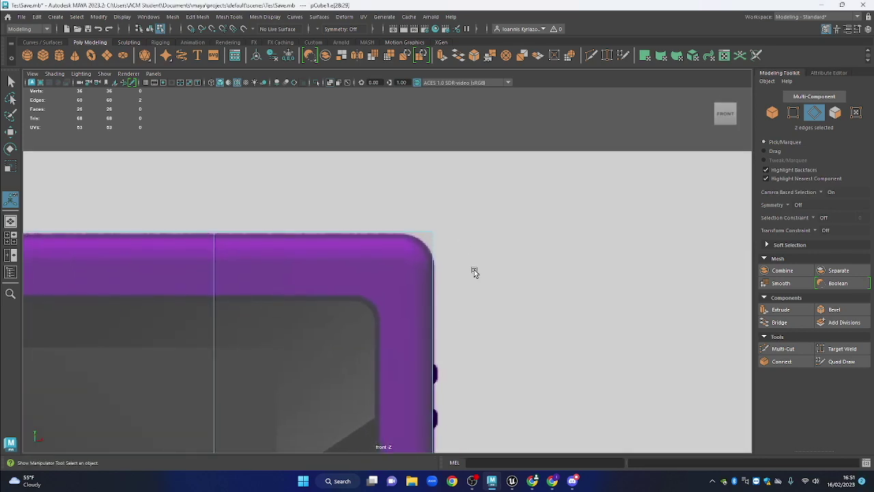
{"action": "key", "text": "ctrl+b"}
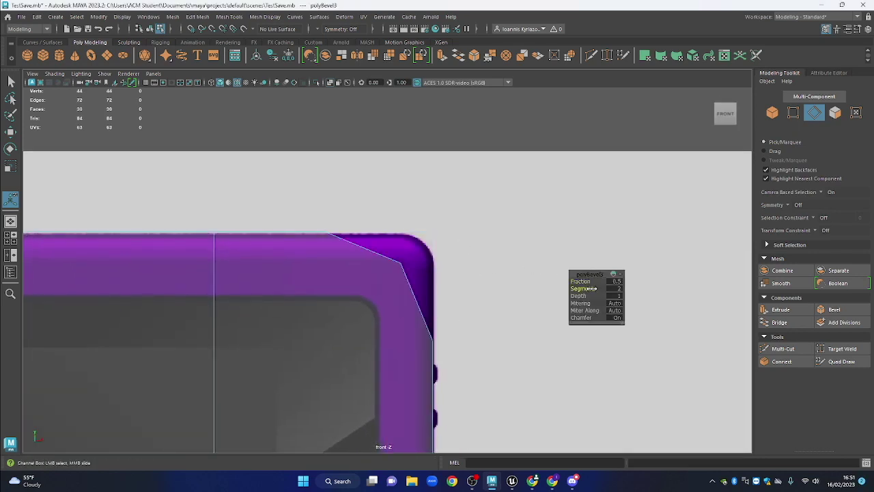
{"action": "left_click_drag", "start_coordinate": [591, 289], "coordinate": [567, 281]}
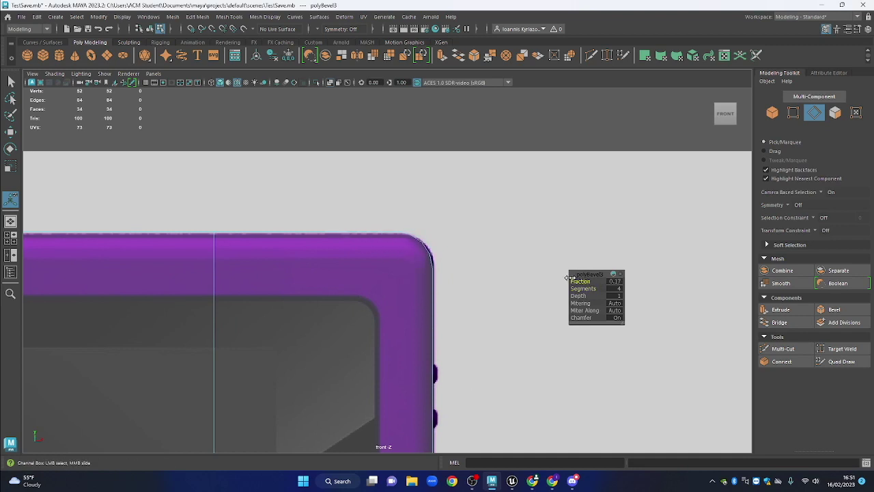
Return to object mode and inspect the body's rounded corners in the perspective and front views
{"action": "key", "text": "space"}
{"action": "left_click_drag", "start_coordinate": [460, 293], "coordinate": [484, 273]}
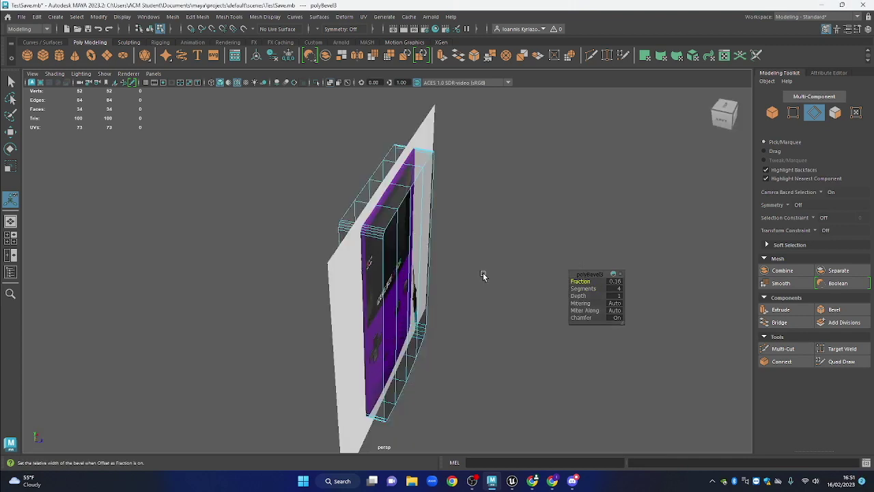
{"action": "left_click_drag", "start_coordinate": [427, 277], "coordinate": [575, 225]}
{"action": "right_click", "coordinate": [471, 192]}
{"action": "key", "text": "space"}
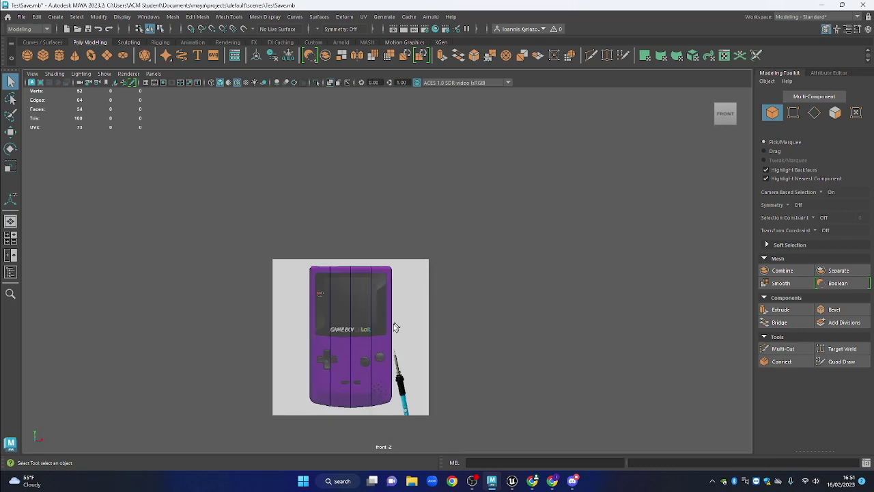
{"action": "scroll", "coordinate": [325, 333], "scroll_direction": "up", "scroll_amount": 5}
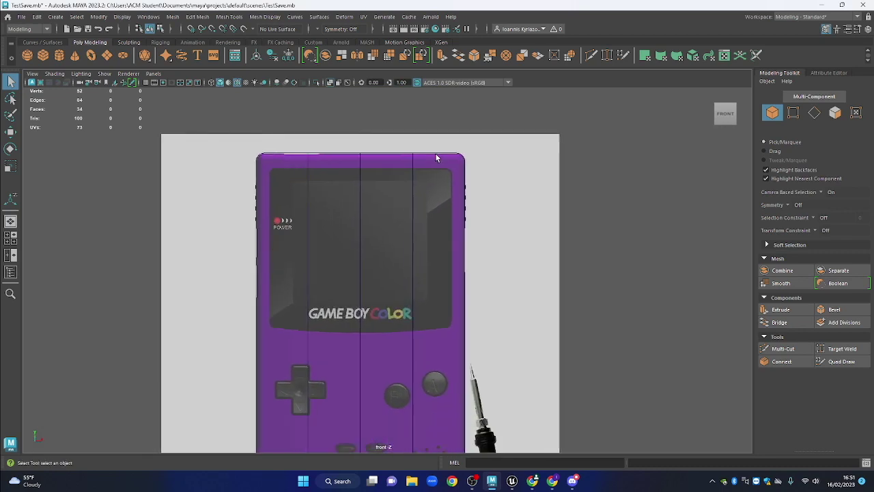
Add a polygon cube and move it up over the screen area of the front-view reference
{"action": "key", "text": "space"}
{"action": "left_click_drag", "start_coordinate": [410, 291], "coordinate": [419, 258]}
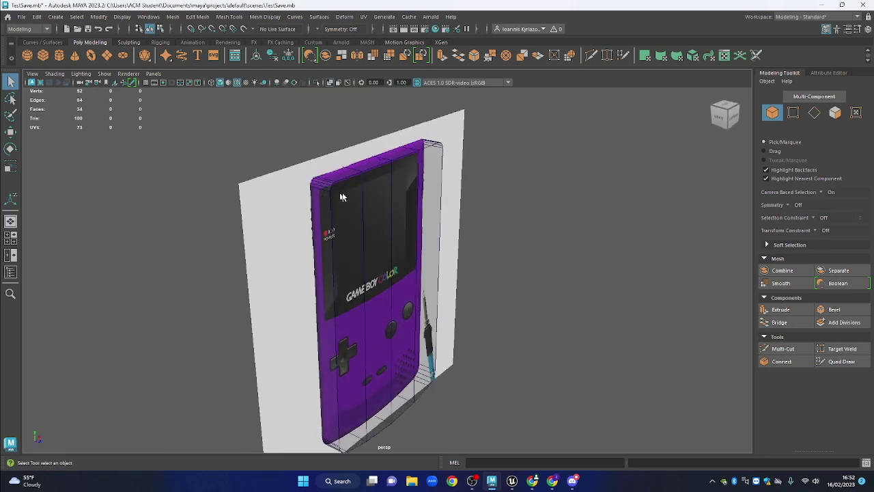
{"action": "mouse_move", "coordinate": [548, 230]}
{"action": "left_mouse_down"}
{"action": "mouse_move", "coordinate": [514, 231]}
{"action": "mouse_move", "coordinate": [548, 226]}
{"action": "mouse_move", "coordinate": [542, 211]}
{"action": "mouse_move", "coordinate": [556, 208]}
{"action": "mouse_move", "coordinate": [557, 234]}
{"action": "left_mouse_up"}
{"action": "key", "text": "space"}
{"action": "scroll", "coordinate": [519, 236], "scroll_direction": "down", "scroll_amount": 5}
{"action": "scroll", "coordinate": [439, 286], "scroll_direction": "up", "scroll_amount": 3}
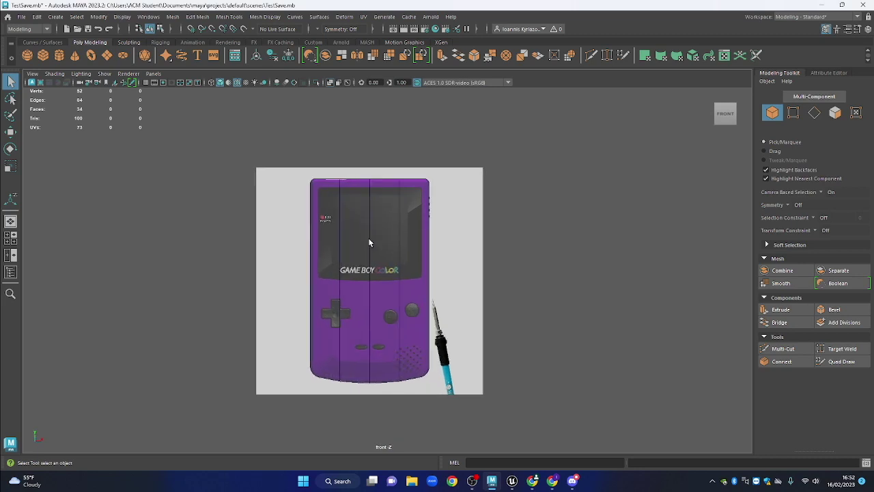
{"action": "left_click", "coordinate": [43, 55]}
{"action": "key", "text": "w"}
{"action": "scroll", "coordinate": [387, 273], "scroll_direction": "up", "scroll_amount": 4}
{"action": "scroll", "coordinate": [366, 329], "scroll_direction": "up", "scroll_amount": 1}
{"action": "left_click_drag", "start_coordinate": [358, 332], "coordinate": [451, 273]}
{"action": "scroll", "coordinate": [356, 267], "scroll_direction": "up", "scroll_amount": 1}
Scale the cube to 2.43 in X and 2.09 in Y and position it at Y 1.16 to cover the screen
{"action": "key", "text": "r"}
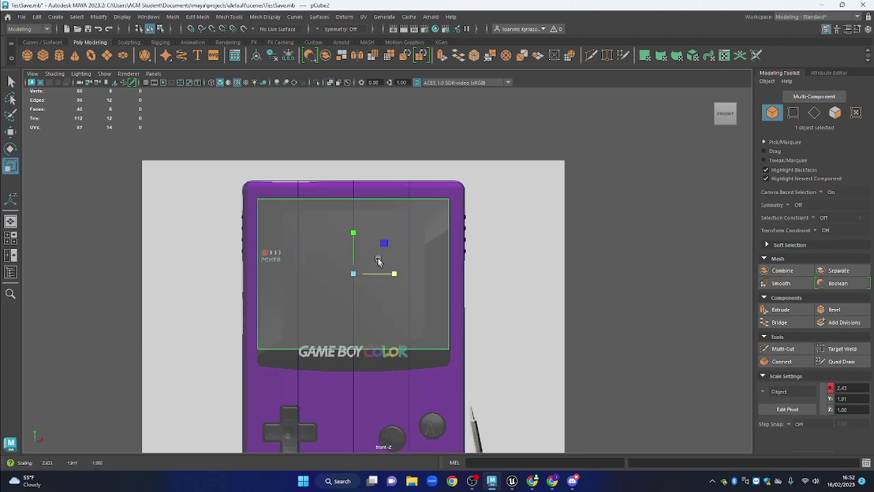
{"action": "left_click_drag", "start_coordinate": [354, 242], "coordinate": [352, 252]}
{"action": "key", "text": "w"}
{"action": "key", "text": "r"}
{"action": "key", "text": "w"}
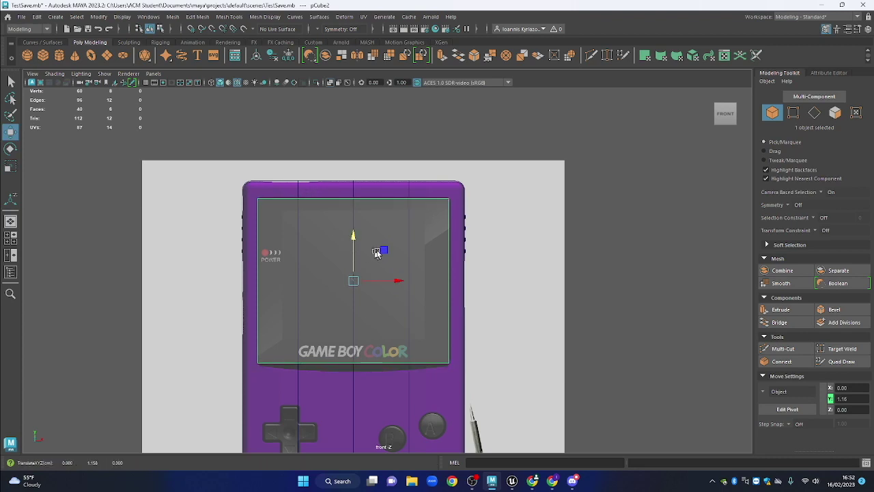
{"action": "scroll", "coordinate": [369, 254], "scroll_direction": "up", "scroll_amount": 1}
Select the screen block's four horizontal edges and connect them with 3 segments
{"action": "left_click", "coordinate": [796, 121]}
{"action": "left_click", "coordinate": [812, 117]}
{"action": "left_click_drag", "start_coordinate": [315, 130], "coordinate": [368, 445]}
{"action": "left_click", "coordinate": [779, 361]}
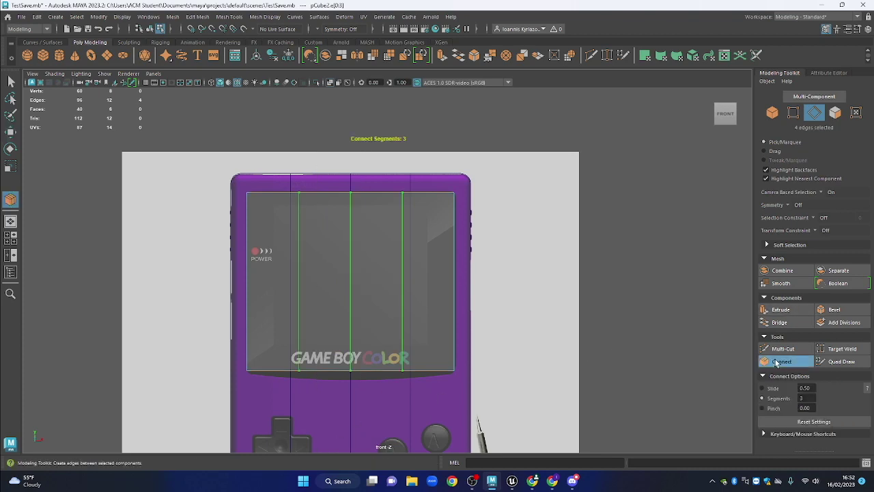
{"action": "key", "text": "w"}
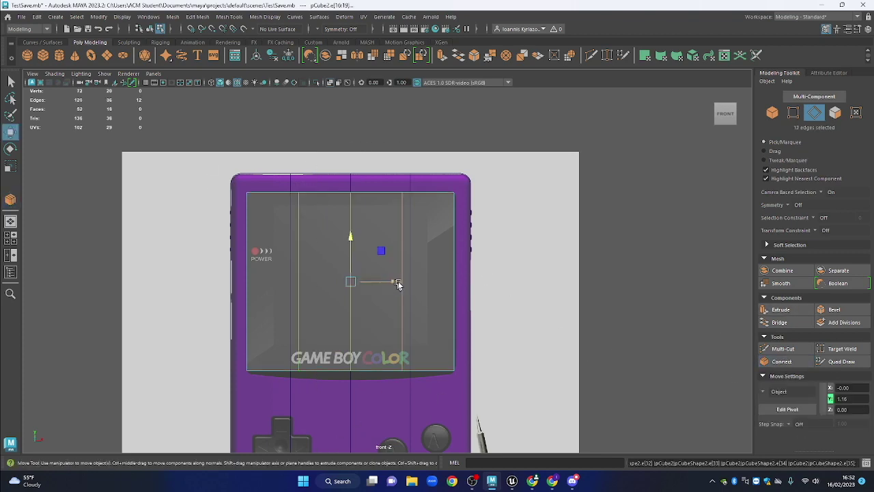
Lower the block's bottom centre vertices and the neighbouring pairs to follow the screen's curved lower edge
{"action": "left_click_drag", "start_coordinate": [349, 369], "coordinate": [353, 373]}
{"action": "left_click_drag", "start_coordinate": [349, 328], "coordinate": [358, 340]}
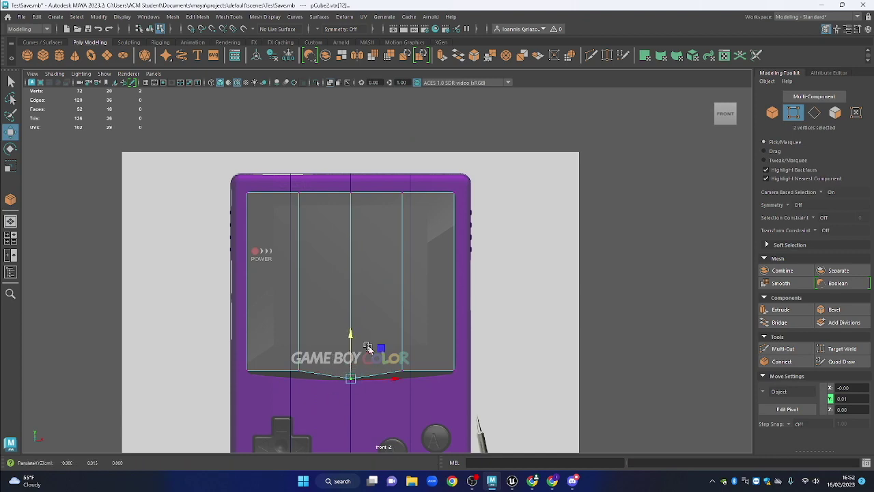
{"action": "left_click_drag", "start_coordinate": [412, 356], "coordinate": [394, 378]}
{"action": "left_click_drag", "start_coordinate": [305, 362], "coordinate": [279, 409]}
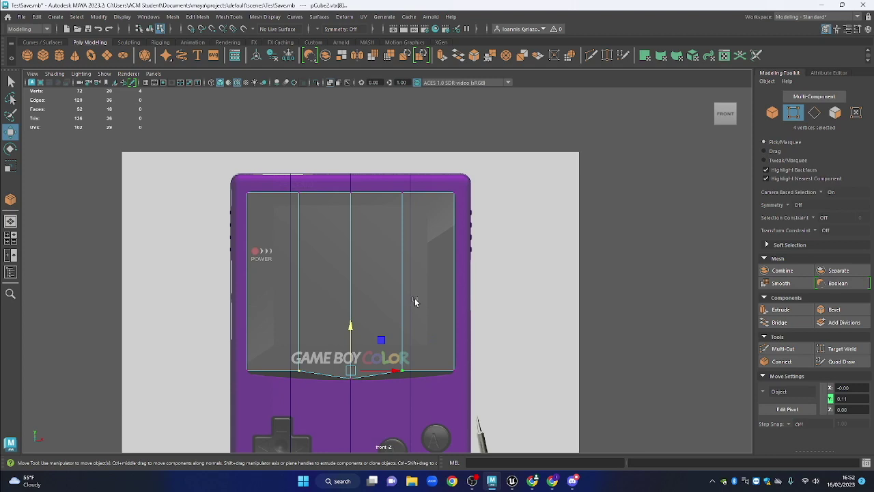
{"action": "left_click_drag", "start_coordinate": [413, 299], "coordinate": [418, 236]}
{"action": "scroll", "coordinate": [368, 294], "scroll_direction": "up", "scroll_amount": 2}
{"action": "left_click_drag", "start_coordinate": [439, 299], "coordinate": [407, 330]}
{"action": "left_click_drag", "start_coordinate": [306, 309], "coordinate": [274, 355]}
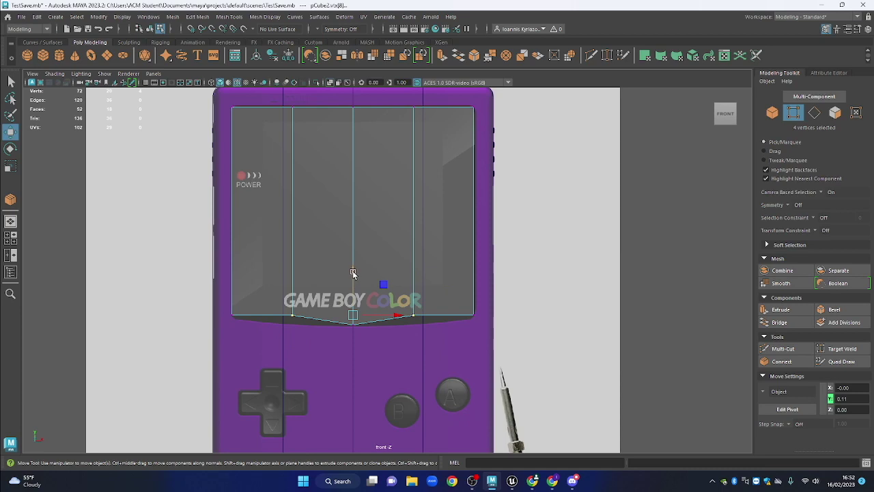
{"action": "left_click_drag", "start_coordinate": [351, 275], "coordinate": [354, 279]}
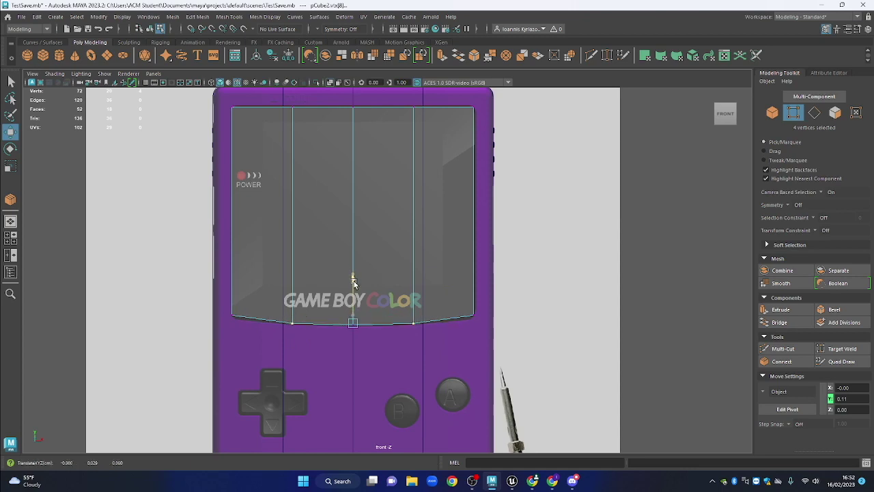
Fine-tune the height of the whole bottom vertex row, then the middle bottom vertices, against the reference curve
{"action": "left_click_drag", "start_coordinate": [495, 300], "coordinate": [213, 345]}
{"action": "left_click_drag", "start_coordinate": [353, 280], "coordinate": [353, 283]}
{"action": "scroll", "coordinate": [438, 352], "scroll_direction": "up", "scroll_amount": 3}
{"action": "left_click_drag", "start_coordinate": [444, 324], "coordinate": [262, 377]}
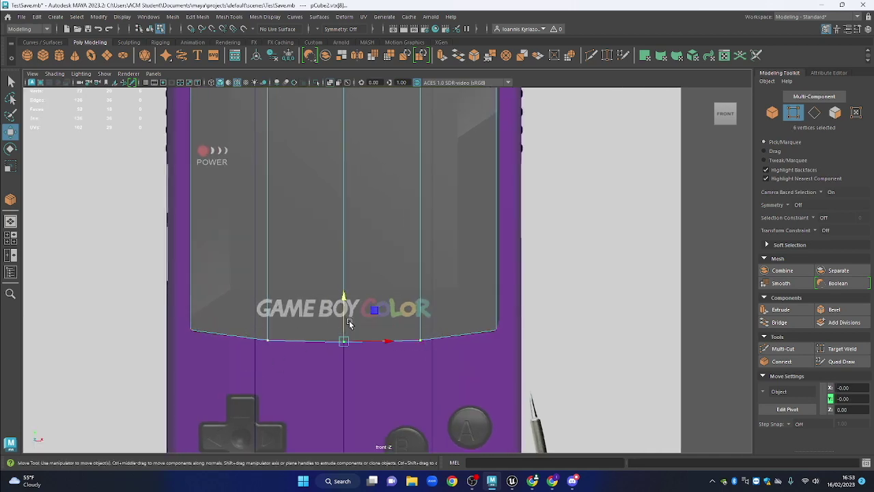
{"action": "left_click_drag", "start_coordinate": [344, 319], "coordinate": [345, 317]}
{"action": "scroll", "coordinate": [484, 218], "scroll_direction": "down", "scroll_amount": 3}
{"action": "scroll", "coordinate": [441, 263], "scroll_direction": "up", "scroll_amount": 2}
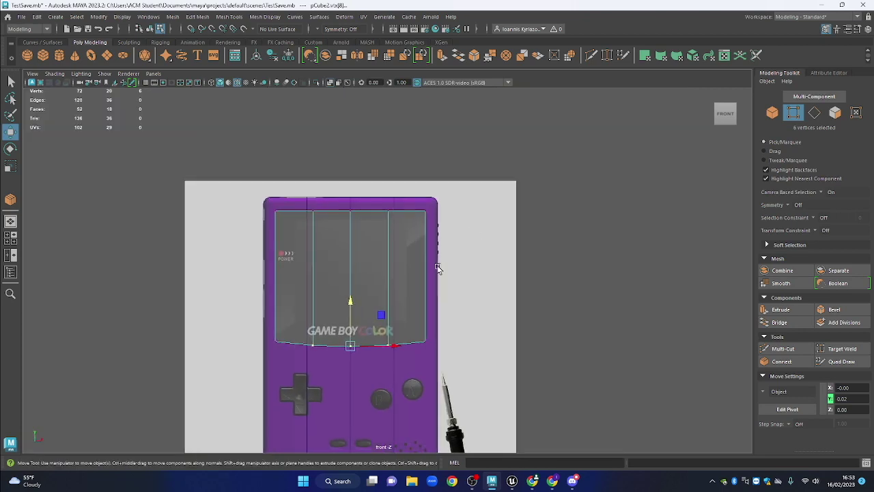
Select the vertices on both outer sides of the screen block and scale them slightly in X to match the reference
{"action": "left_click_drag", "start_coordinate": [478, 179], "coordinate": [412, 321]}
{"action": "left_click_drag", "start_coordinate": [271, 157], "coordinate": [232, 383]}
{"action": "scroll", "coordinate": [355, 302], "scroll_direction": "up", "scroll_amount": 2}
{"action": "key", "text": "r"}
{"action": "left_click_drag", "start_coordinate": [346, 280], "coordinate": [348, 280]}
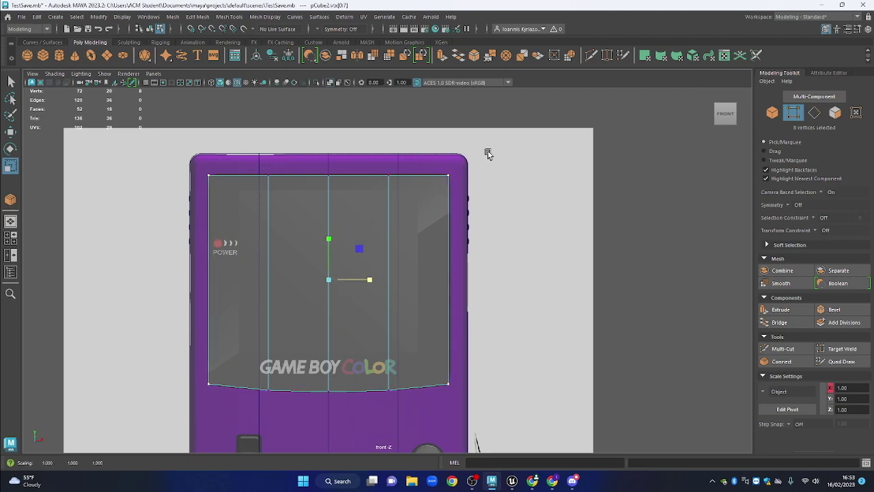
Try to move the screen block in the perspective view, and undo the move
{"action": "key", "text": "space"}
{"action": "left_click_drag", "start_coordinate": [408, 273], "coordinate": [453, 227]}
{"action": "right_click", "coordinate": [555, 189]}
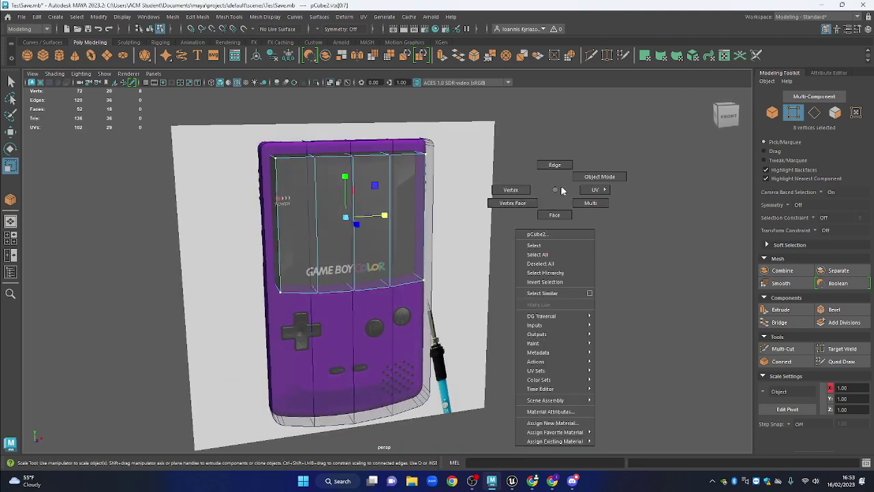
{"action": "left_click", "coordinate": [599, 177]}
{"action": "left_click_drag", "start_coordinate": [416, 179], "coordinate": [472, 222]}
{"action": "key", "text": "w"}
{"action": "left_click_drag", "start_coordinate": [392, 259], "coordinate": [406, 263]}
{"action": "key", "text": "ctrl+z"}
In object mode, isolate the screen block together with the reference image plane, and return to the front view
{"action": "right_click", "coordinate": [540, 142]}
{"action": "left_click", "coordinate": [582, 134]}
{"action": "left_click", "coordinate": [401, 208]}
{"action": "left_click_drag", "start_coordinate": [506, 225], "coordinate": [486, 241]}
{"action": "left_click", "coordinate": [466, 155], "text": "shift"}
{"action": "key", "text": "ctrl+1"}
{"action": "left_click_drag", "start_coordinate": [505, 236], "coordinate": [533, 267]}
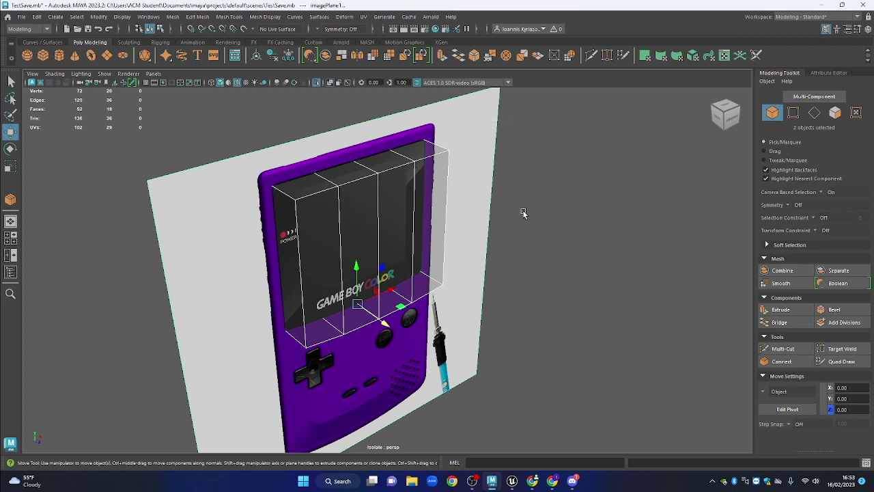
{"action": "key", "text": "ctrl+1"}
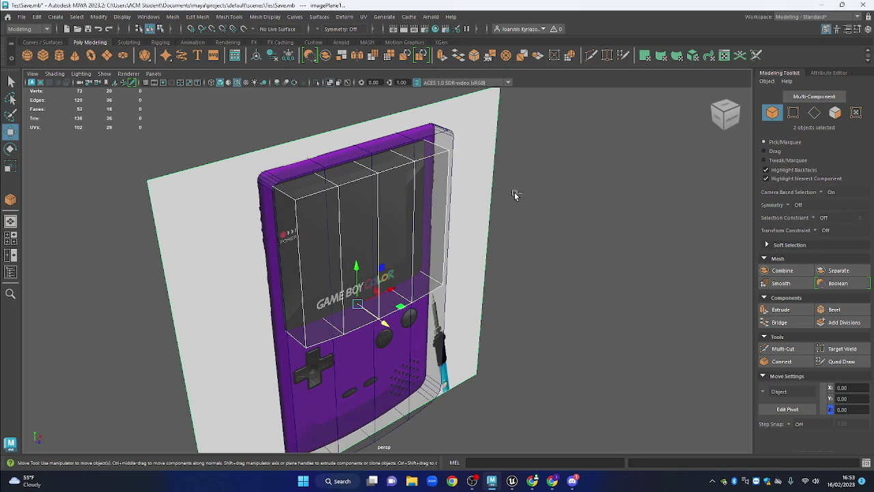
{"action": "key", "text": "ctrl+1"}
{"action": "left_click_drag", "start_coordinate": [523, 242], "coordinate": [537, 222]}
{"action": "key", "text": "space"}
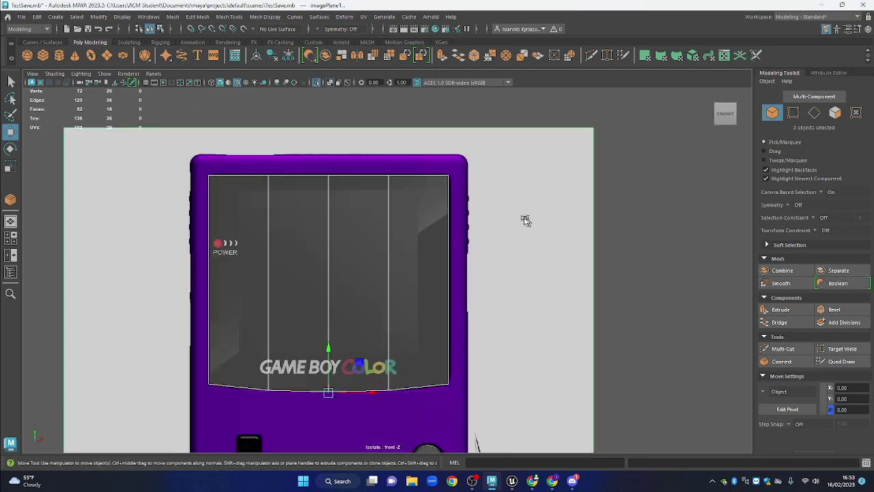
Select the four short depth edges at the screen block's corners in perspective, and return to the front view
{"action": "left_click", "coordinate": [438, 188]}
{"action": "key", "text": "f"}
{"action": "left_click", "coordinate": [813, 116]}
{"action": "left_click_drag", "start_coordinate": [540, 384], "coordinate": [545, 363]}
{"action": "key", "text": "space"}
{"action": "left_click_drag", "start_coordinate": [499, 222], "coordinate": [509, 198]}
{"action": "left_click", "coordinate": [297, 170]}
{"action": "left_click", "coordinate": [438, 137], "text": "shift"}
{"action": "left_click", "coordinate": [307, 325], "text": "shift"}
{"action": "left_click", "coordinate": [436, 270], "text": "shift"}
{"action": "left_click_drag", "start_coordinate": [521, 324], "coordinate": [478, 257]}
{"action": "key", "text": "space"}
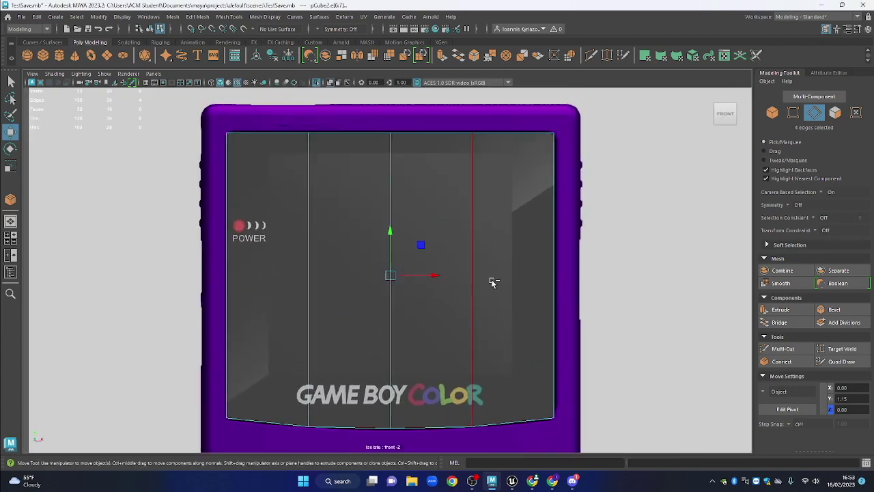
Bevel the four corner edges to match the screen's rounded corners, and return to object mode in perspective
{"action": "key", "text": "ctrl+b"}
{"action": "left_click_drag", "start_coordinate": [581, 286], "coordinate": [567, 272]}
{"action": "left_click_drag", "start_coordinate": [458, 200], "coordinate": [483, 197]}
{"action": "key", "text": "space"}
{"action": "left_click_drag", "start_coordinate": [482, 197], "coordinate": [573, 158]}
{"action": "right_click", "coordinate": [574, 157]}
{"action": "left_click", "coordinate": [610, 133]}
Select the screen block and scale its depth down to 0.34 in Z
{"action": "left_click_drag", "start_coordinate": [514, 166], "coordinate": [369, 192]}
{"action": "left_click", "coordinate": [280, 210]}
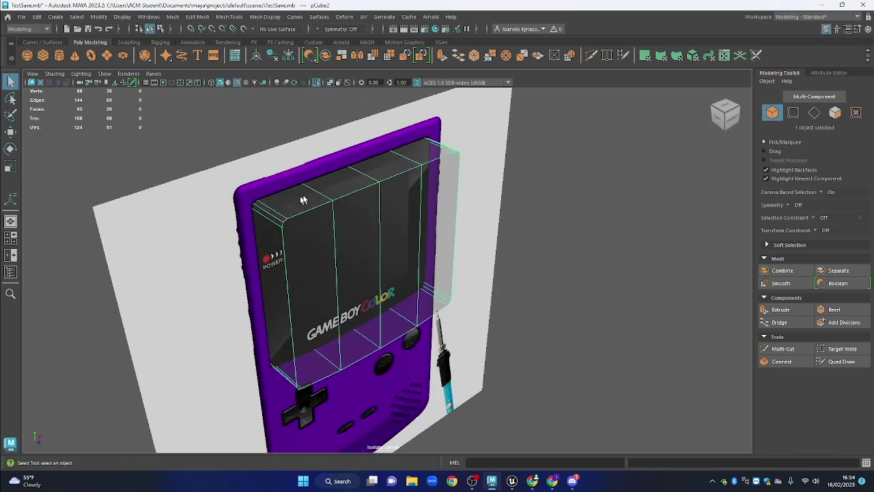
{"action": "left_click_drag", "start_coordinate": [614, 238], "coordinate": [531, 248]}
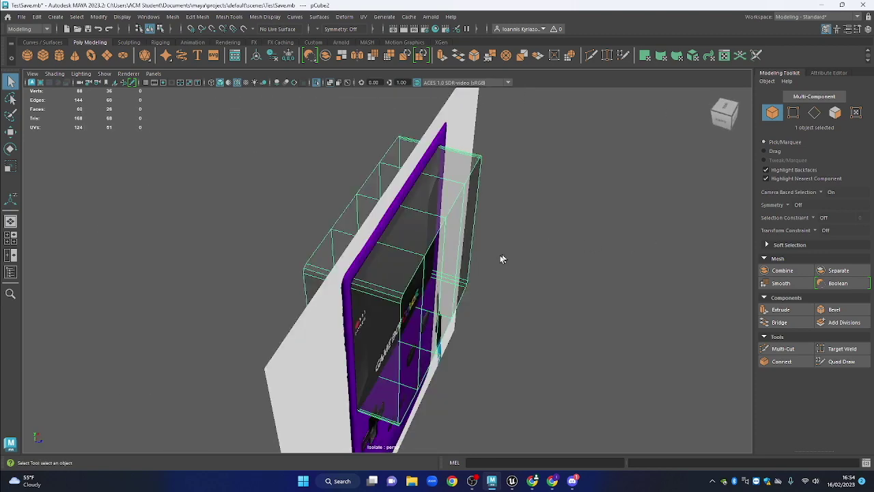
{"action": "key", "text": "r"}
{"action": "left_click_drag", "start_coordinate": [437, 288], "coordinate": [413, 280]}
{"action": "left_click_drag", "start_coordinate": [413, 280], "coordinate": [476, 260]}
Exit isolation in the front view, duplicate the screen block and move the copy sideways, clear of the body
{"action": "key", "text": "space"}
{"action": "left_click_drag", "start_coordinate": [625, 213], "coordinate": [540, 244]}
{"action": "scroll", "coordinate": [468, 240], "scroll_direction": "down", "scroll_amount": 5}
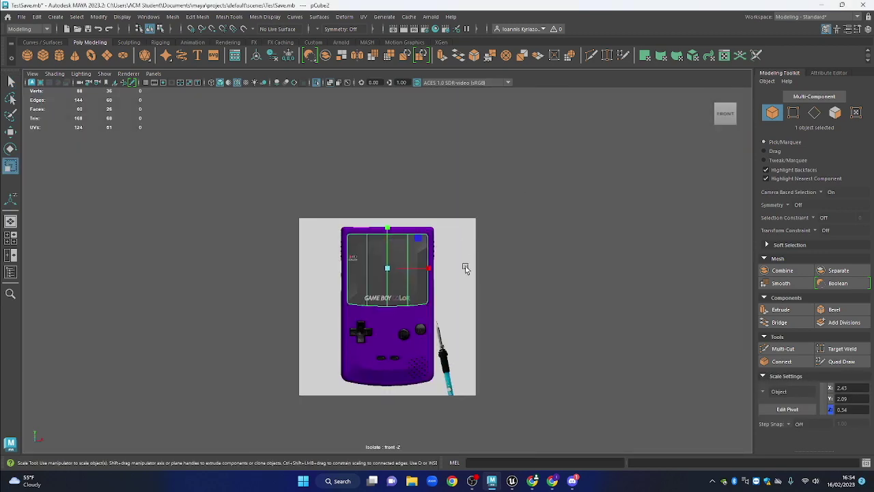
{"action": "scroll", "coordinate": [459, 265], "scroll_direction": "up", "scroll_amount": 4}
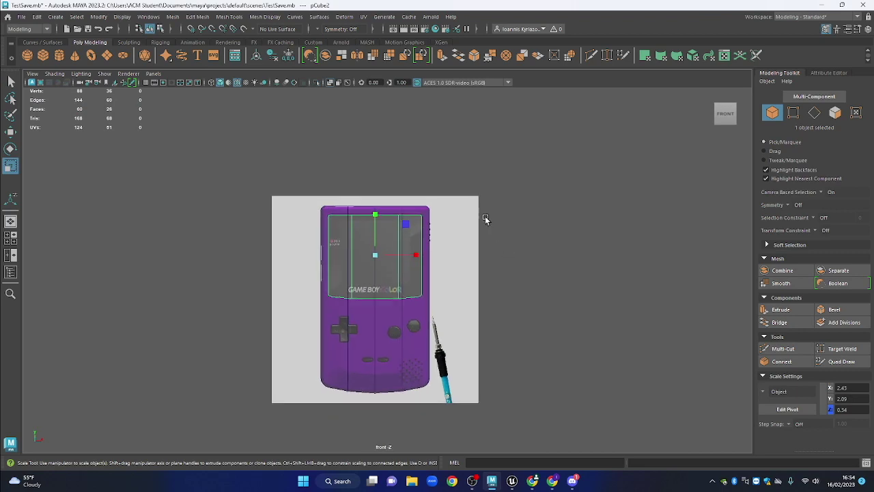
{"action": "key", "text": "w"}
{"action": "left_click_drag", "start_coordinate": [407, 243], "coordinate": [748, 244]}
Select the front reference image plane and move it back along Z, clear of the body
{"action": "key", "text": "space"}
{"action": "left_click_drag", "start_coordinate": [571, 244], "coordinate": [517, 261]}
{"action": "scroll", "coordinate": [478, 251], "scroll_direction": "down", "scroll_amount": 3}
{"action": "left_click", "coordinate": [416, 222]}
{"action": "mouse_move", "coordinate": [421, 236]}
{"action": "left_mouse_down"}
{"action": "mouse_move", "coordinate": [416, 222]}
{"action": "mouse_move", "coordinate": [438, 236]}
{"action": "left_mouse_up"}
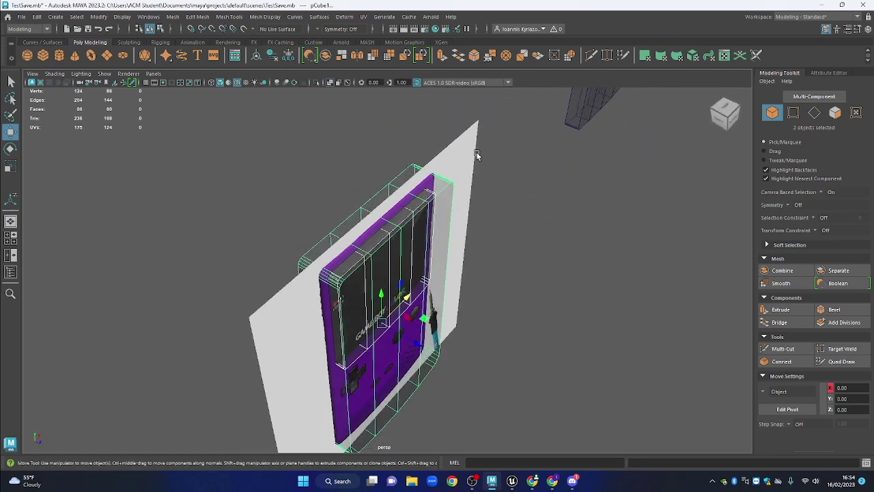
{"action": "left_click", "coordinate": [464, 176]}
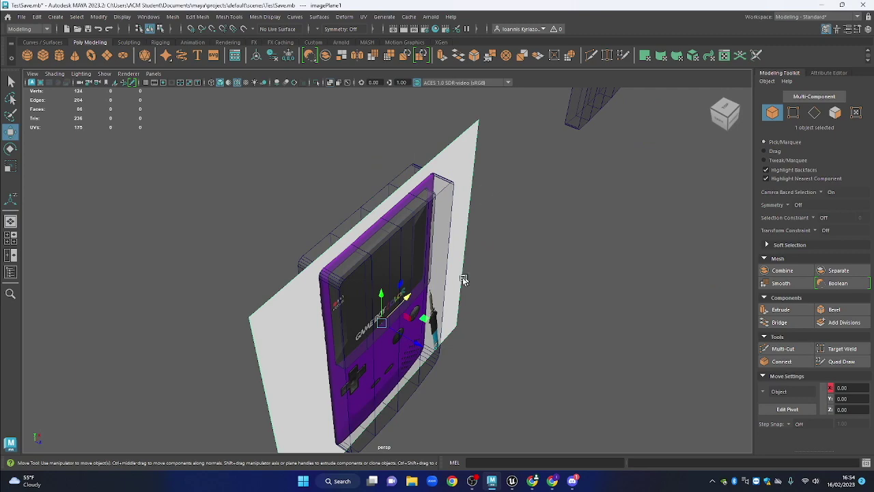
{"action": "left_click_drag", "start_coordinate": [417, 347], "coordinate": [122, 172]}
Select only the screen block and move it forward to Z 0.33, so it pokes through the body's front
{"action": "scroll", "coordinate": [364, 256], "scroll_direction": "up", "scroll_amount": 3}
{"action": "left_click_drag", "start_coordinate": [364, 254], "coordinate": [414, 211], "text": "alt"}
{"action": "left_click", "coordinate": [434, 179]}
{"action": "left_click_drag", "start_coordinate": [434, 179], "coordinate": [462, 170], "text": "alt"}
{"action": "left_click", "coordinate": [443, 196], "text": "shift"}
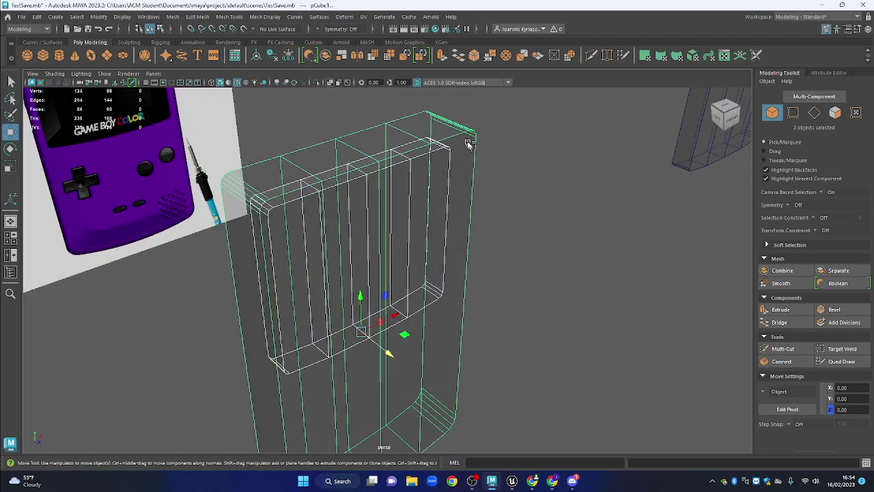
{"action": "left_click", "coordinate": [477, 175], "text": "shift"}
{"action": "left_click_drag", "start_coordinate": [381, 267], "coordinate": [465, 264]}
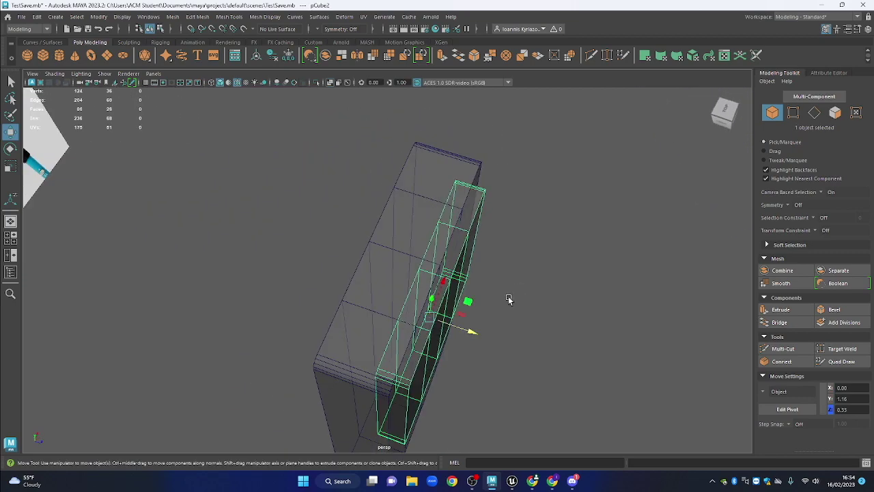
{"action": "left_click_drag", "start_coordinate": [509, 299], "coordinate": [482, 265], "text": "alt"}
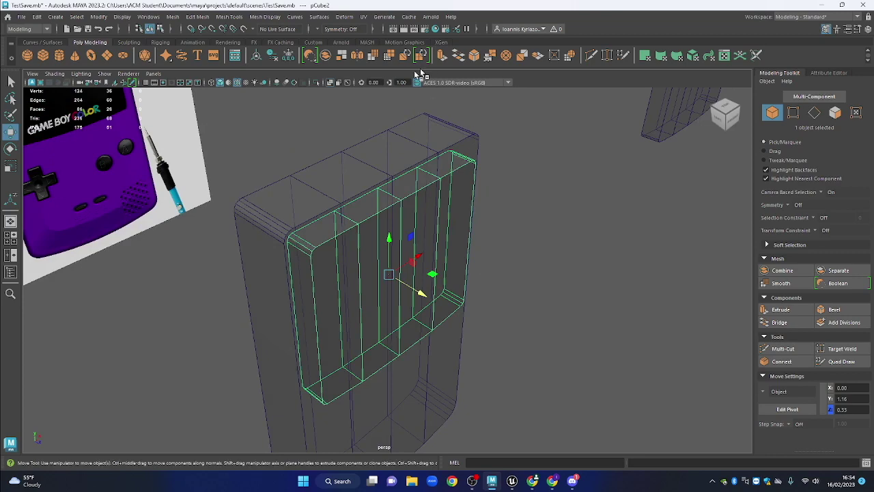
Turn off X-ray shading and move the screen block further forward to Z 0.48 for a shallow overlap
{"action": "left_click", "coordinate": [331, 82]}
{"action": "left_click_drag", "start_coordinate": [346, 90], "coordinate": [469, 275], "text": "alt"}
{"action": "left_click_drag", "start_coordinate": [415, 268], "coordinate": [424, 284]}
{"action": "left_click_drag", "start_coordinate": [498, 245], "coordinate": [413, 205], "text": "alt"}
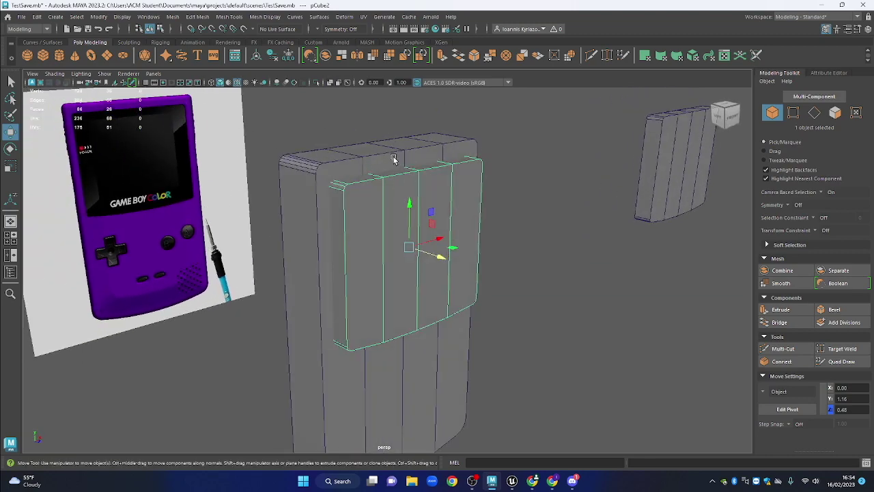
{"action": "left_click_drag", "start_coordinate": [395, 151], "coordinate": [399, 175], "text": "alt"}
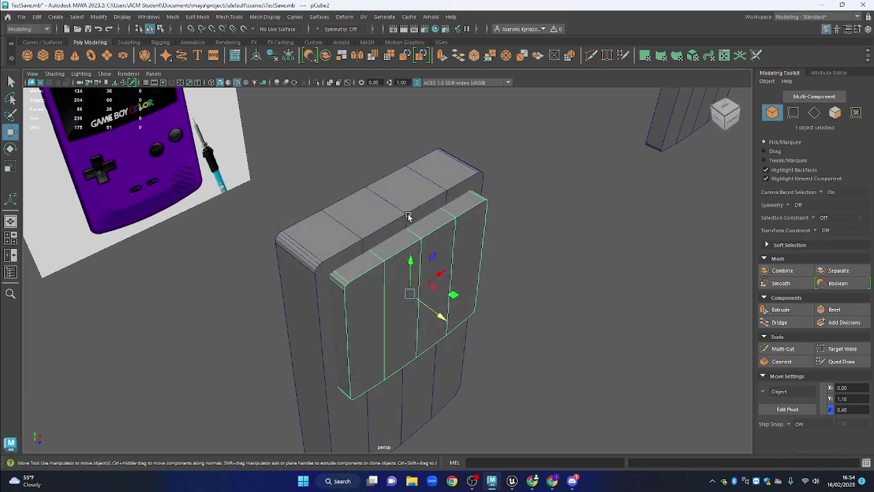
Select the body, then the screen block, and apply a Boolean that subtracts the block to recess the screen
{"action": "left_click", "coordinate": [415, 245]}
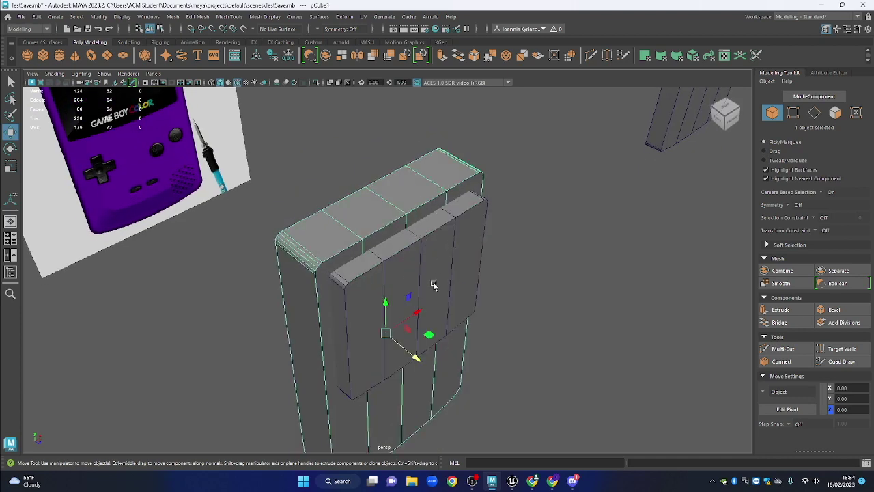
{"action": "left_click", "coordinate": [432, 232], "text": "shift"}
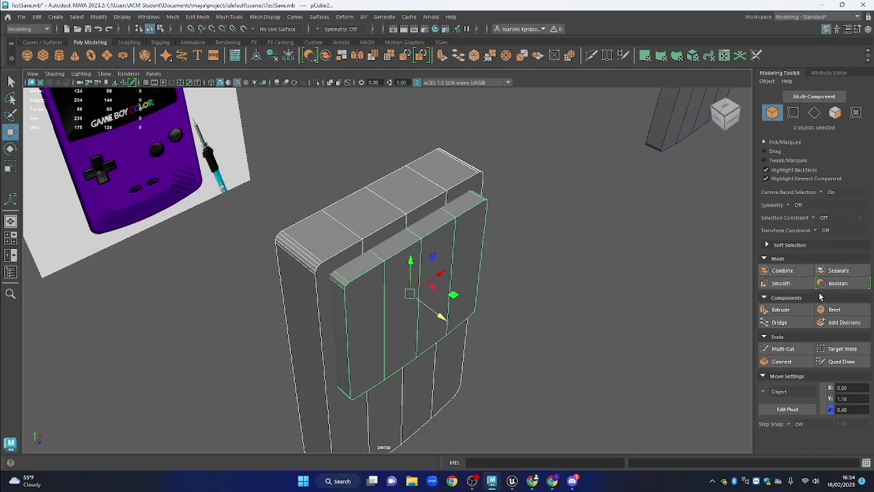
{"action": "left_click", "coordinate": [841, 284]}
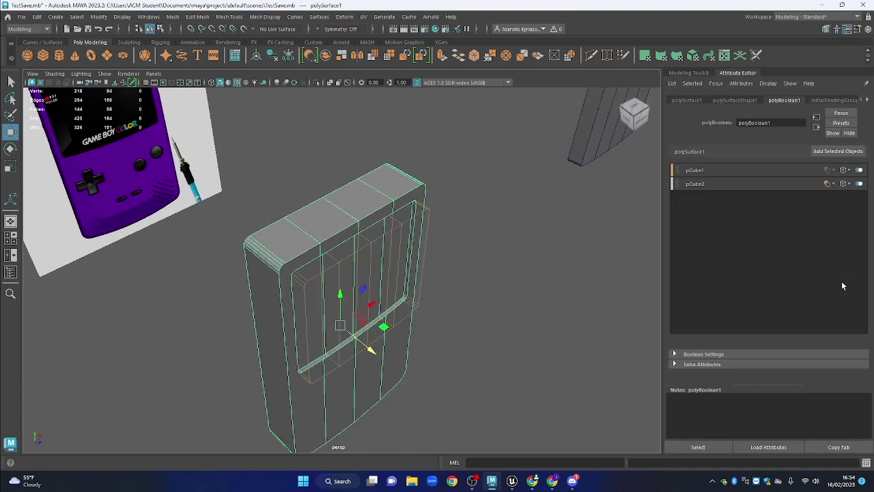
{"action": "left_click_drag", "start_coordinate": [463, 221], "coordinate": [489, 199]}
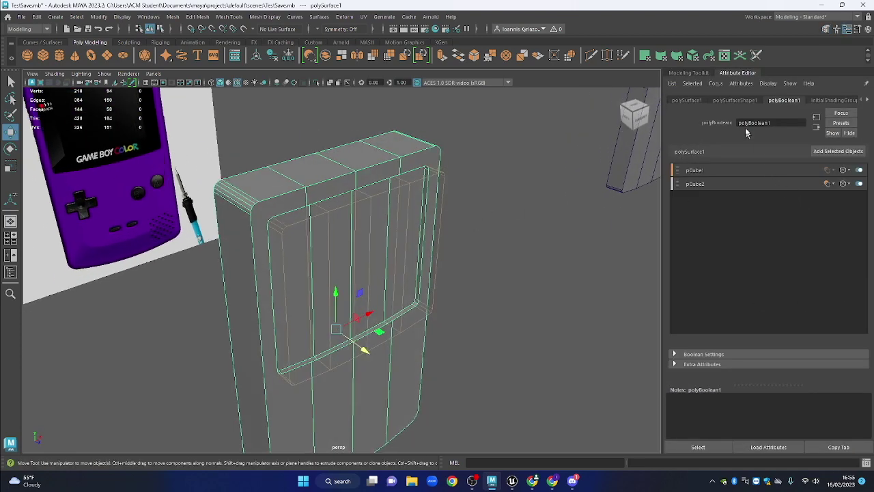
Review the available Boolean operation types for the screen block's input, pCube2
{"action": "left_click", "coordinate": [830, 183]}
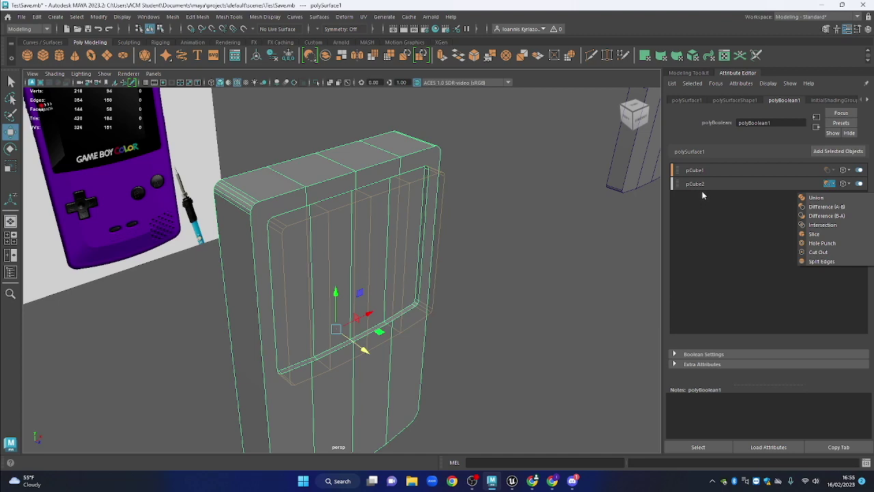
{"action": "left_click", "coordinate": [832, 197]}
{"action": "left_click", "coordinate": [834, 185]}
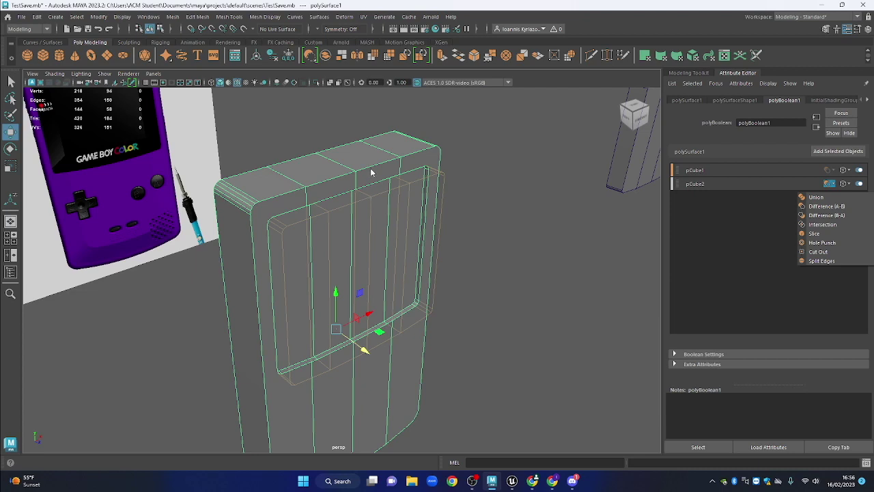
Set the screen block's Boolean operation to Difference (A-B), then inspect the recess edges and the resulting object's attributes
{"action": "left_click", "coordinate": [819, 206]}
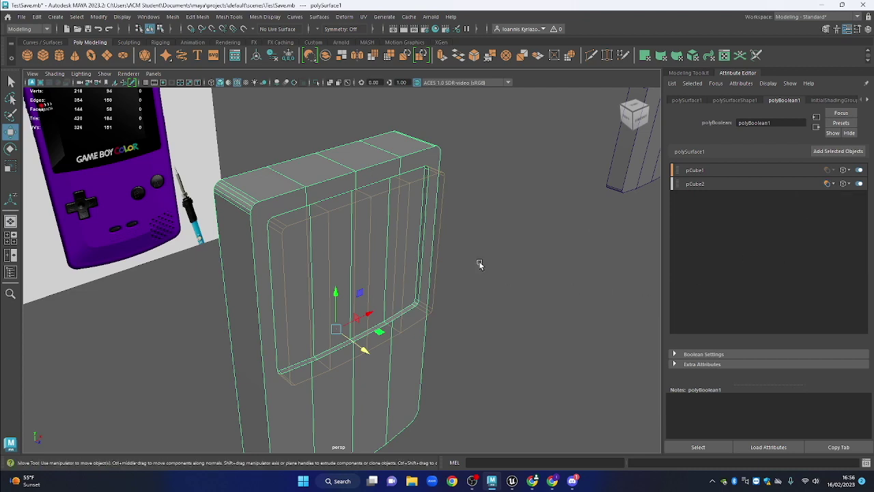
{"action": "left_click_drag", "start_coordinate": [489, 248], "coordinate": [451, 200], "text": "alt"}
{"action": "left_click", "coordinate": [434, 231]}
{"action": "left_click_drag", "start_coordinate": [435, 231], "coordinate": [468, 214], "text": "alt"}
{"action": "left_click_drag", "start_coordinate": [474, 183], "coordinate": [477, 311], "text": "alt"}
{"action": "left_click", "coordinate": [488, 192]}
{"action": "scroll", "coordinate": [437, 286], "scroll_direction": "up", "scroll_amount": 3}
{"action": "left_click", "coordinate": [480, 293]}
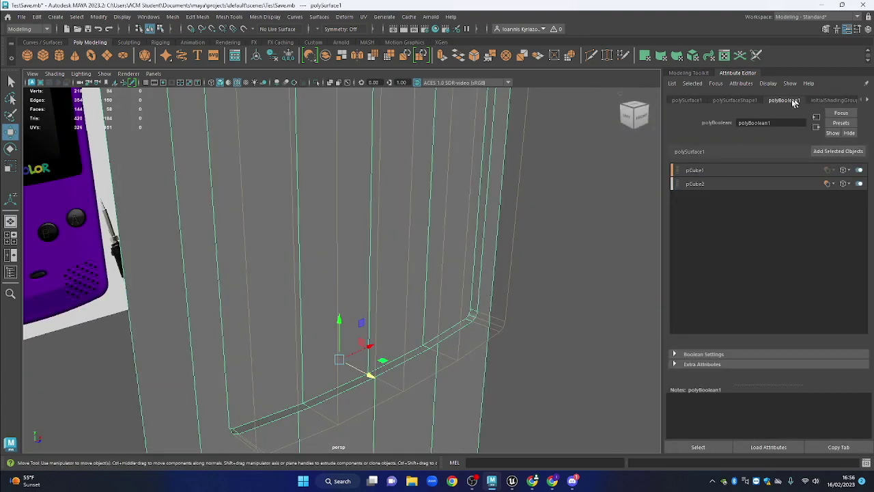
{"action": "left_click", "coordinate": [735, 100]}
{"action": "left_click", "coordinate": [688, 102]}
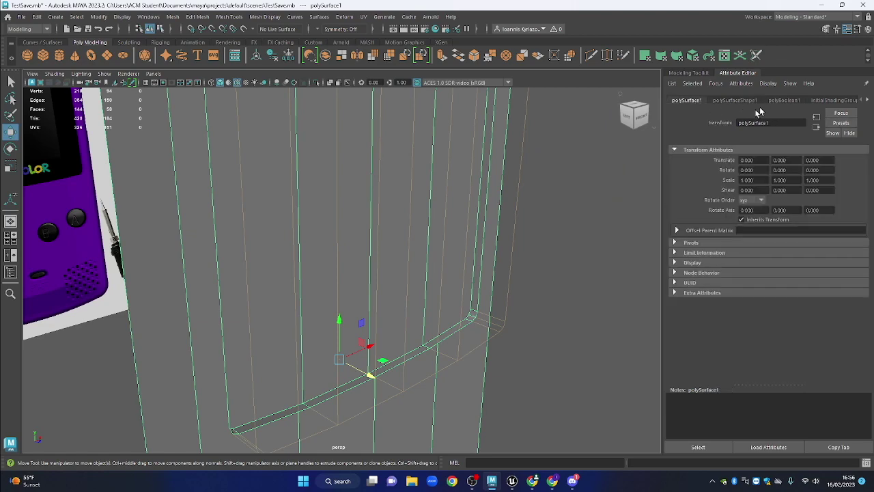
Shift the recessed body back to Z -0.033, freeze its transformations and delete its construction history
{"action": "scroll", "coordinate": [492, 228], "scroll_direction": "down", "scroll_amount": 5}
{"action": "left_click_drag", "start_coordinate": [484, 267], "coordinate": [448, 205]}
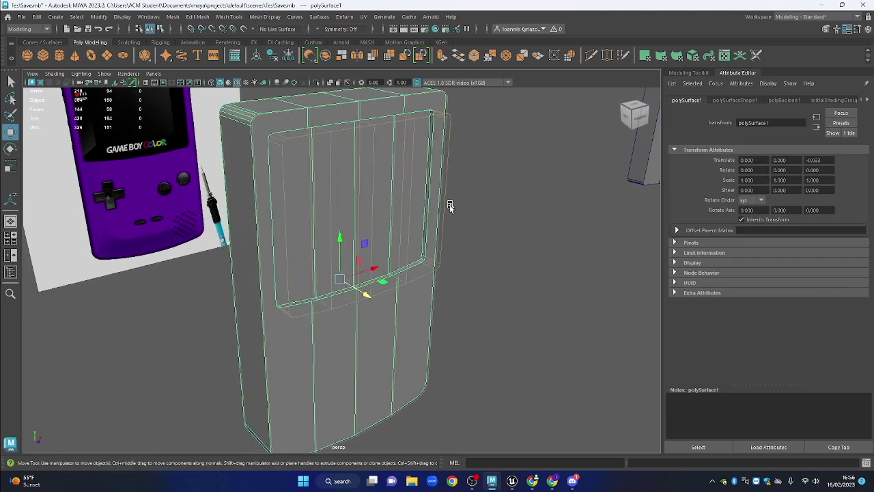
{"action": "left_click", "coordinate": [289, 56]}
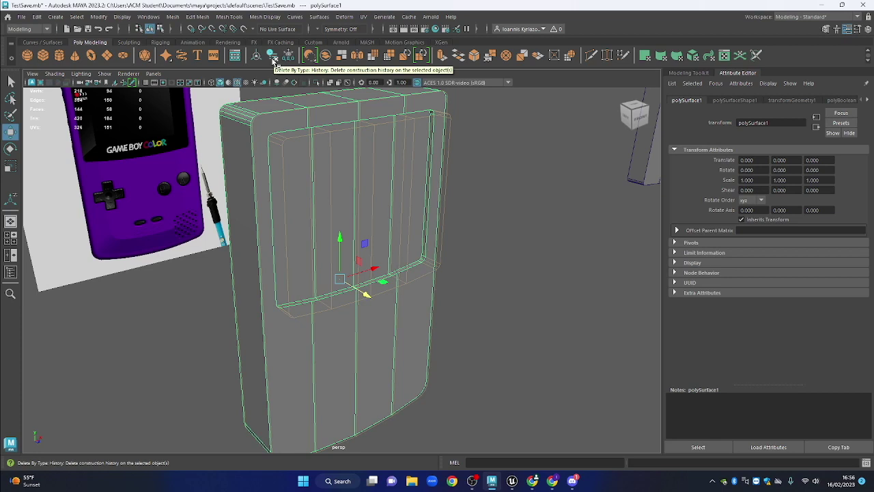
{"action": "left_click", "coordinate": [867, 100]}
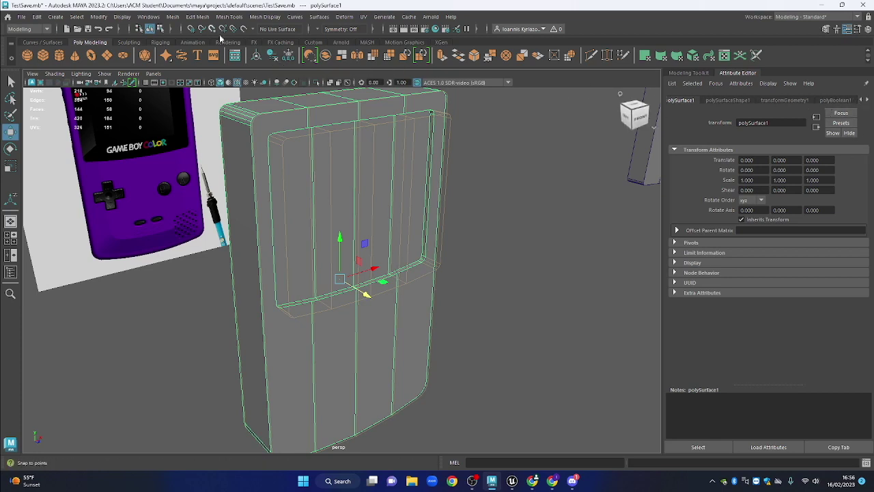
{"action": "left_click", "coordinate": [271, 56]}
{"action": "left_click_drag", "start_coordinate": [344, 152], "coordinate": [453, 238]}
{"action": "left_click", "coordinate": [458, 251]}
{"action": "left_click", "coordinate": [388, 240]}
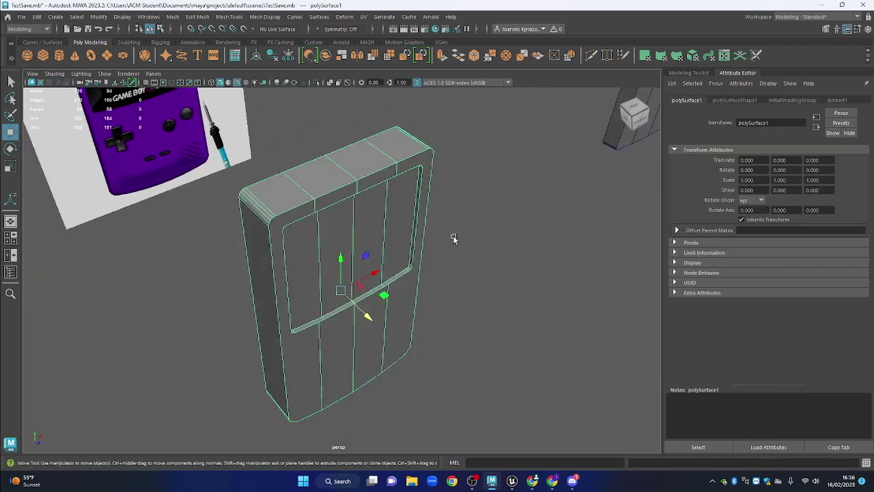
Switch to the front view and turn on X-ray shading to see the reference's buttons through the body
{"action": "left_click", "coordinate": [457, 198]}
{"action": "left_click_drag", "start_coordinate": [457, 197], "coordinate": [326, 290]}
{"action": "key", "text": "space"}
{"action": "left_click", "coordinate": [225, 301]}
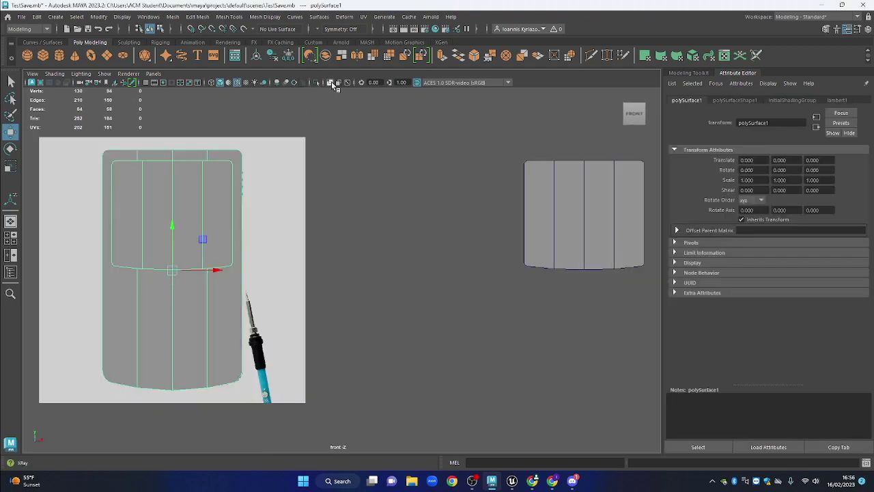
{"action": "left_click", "coordinate": [331, 82]}
{"action": "scroll", "coordinate": [152, 293], "scroll_direction": "down", "scroll_amount": 2}
{"action": "mouse_move", "coordinate": [222, 293]}
{"action": "left_mouse_down"}
{"action": "mouse_move", "coordinate": [285, 265]}
{"action": "mouse_move", "coordinate": [382, 263]}
{"action": "left_mouse_up"}
{"action": "scroll", "coordinate": [378, 264], "scroll_direction": "up", "scroll_amount": 2}
{"action": "scroll", "coordinate": [414, 256], "scroll_direction": "up", "scroll_amount": 2}
{"action": "scroll", "coordinate": [287, 291], "scroll_direction": "down", "scroll_amount": 2}
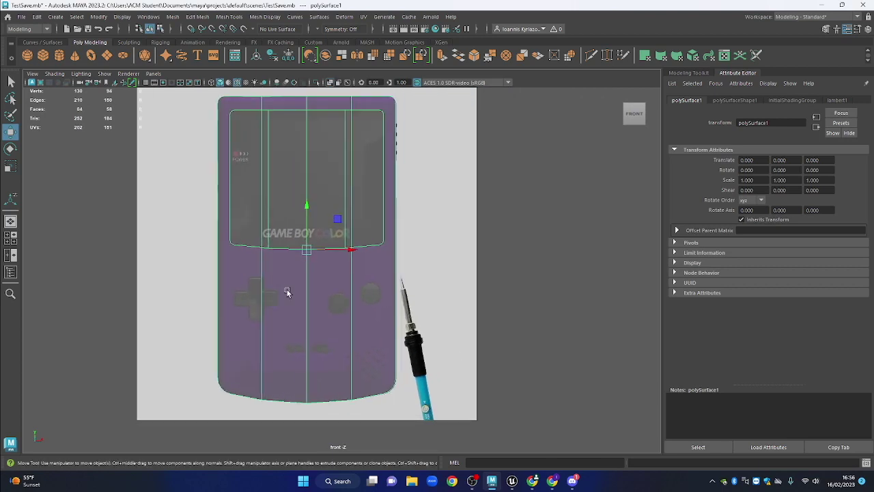
{"action": "scroll", "coordinate": [273, 330], "scroll_direction": "up", "scroll_amount": 2}
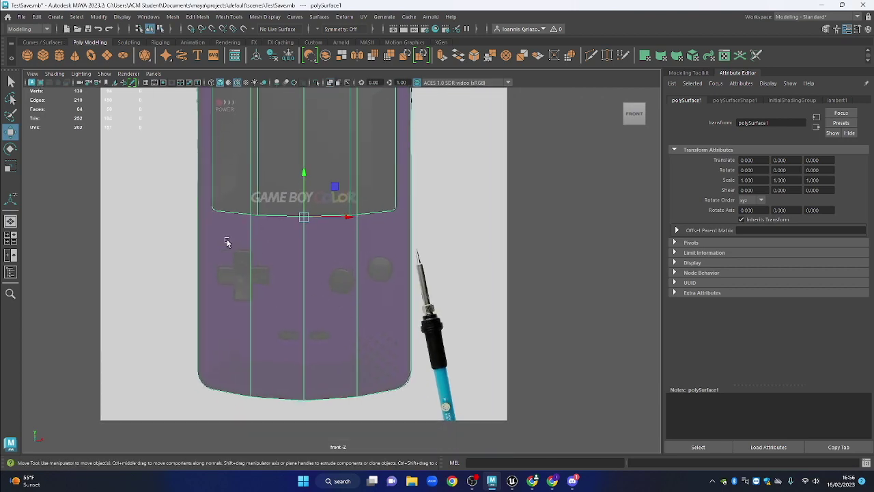
Create a polygon cube and position it over the reference's D-pad at about X -0.809, Y -0.782
{"action": "left_click", "coordinate": [42, 55]}
{"action": "scroll", "coordinate": [316, 234], "scroll_direction": "up", "scroll_amount": 3}
{"action": "key", "text": "r"}
{"action": "key", "text": "w"}
{"action": "left_click_drag", "start_coordinate": [360, 205], "coordinate": [289, 270]}
{"action": "scroll", "coordinate": [289, 273], "scroll_direction": "up", "scroll_amount": 4}
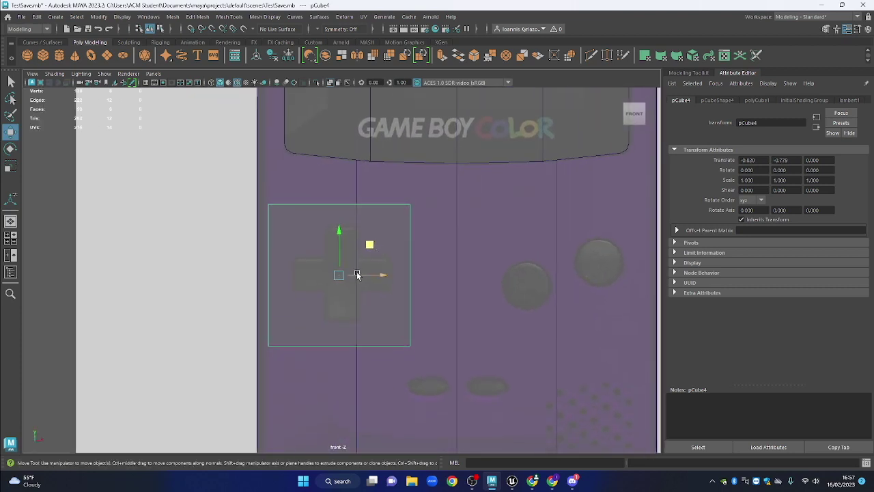
{"action": "scroll", "coordinate": [360, 273], "scroll_direction": "up", "scroll_amount": 1}
{"action": "left_click_drag", "start_coordinate": [370, 246], "coordinate": [374, 248]}
Scale the cube uniformly to 0.270 and adjust its height to Y -0.776 to fit the D-pad's centre
{"action": "key", "text": "r"}
{"action": "left_click_drag", "start_coordinate": [335, 278], "coordinate": [241, 326]}
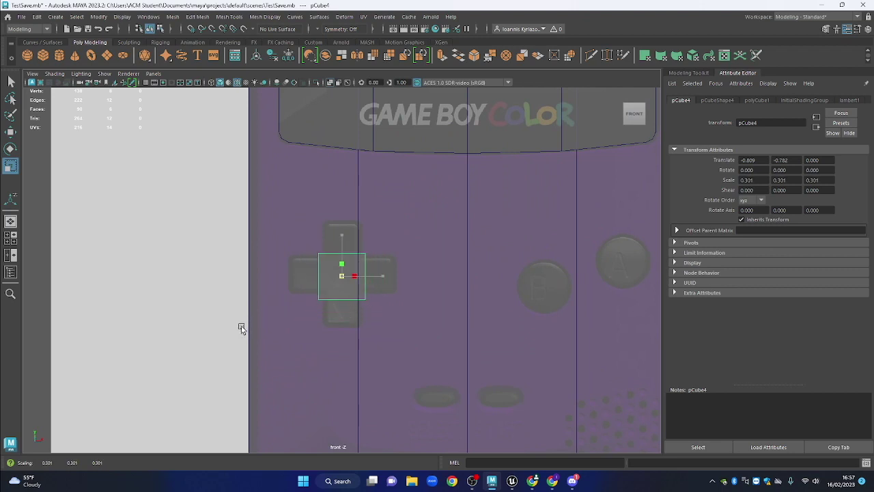
{"action": "scroll", "coordinate": [320, 268], "scroll_direction": "up", "scroll_amount": 2}
{"action": "left_click_drag", "start_coordinate": [340, 280], "coordinate": [342, 264]}
{"action": "key", "text": "w"}
Switch to the perspective view and isolate the small cube together with the reference image plane
{"action": "key", "text": "space"}
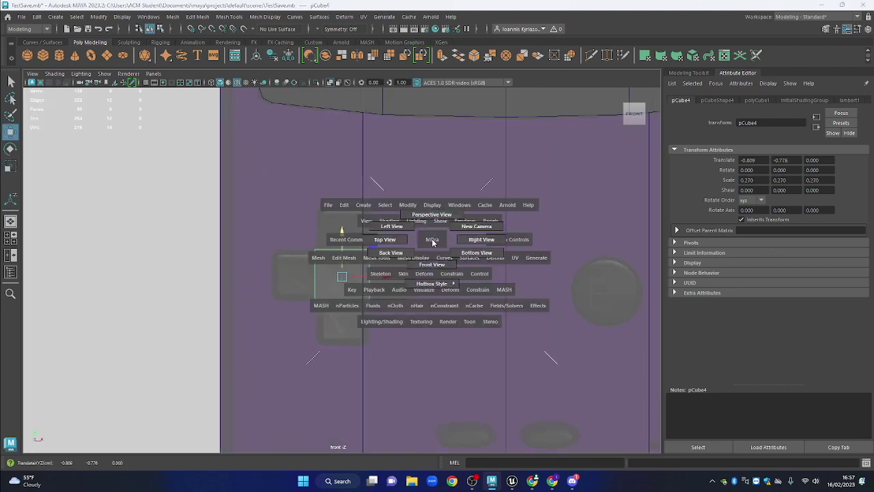
{"action": "left_click_drag", "start_coordinate": [434, 241], "coordinate": [439, 226]}
{"action": "scroll", "coordinate": [439, 226], "scroll_direction": "down", "scroll_amount": 3}
{"action": "left_click_drag", "start_coordinate": [329, 250], "coordinate": [75, 263]}
{"action": "left_click", "coordinate": [123, 251]}
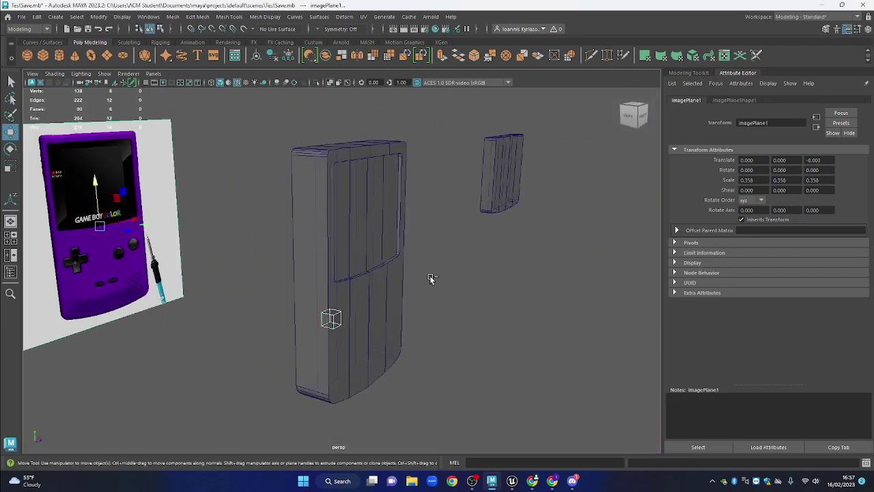
{"action": "key", "text": "ctrl+1"}
{"action": "left_click_drag", "start_coordinate": [435, 275], "coordinate": [328, 255]}
{"action": "scroll", "coordinate": [343, 277], "scroll_direction": "up", "scroll_amount": 2}
{"action": "left_click_drag", "start_coordinate": [243, 229], "coordinate": [239, 233]}
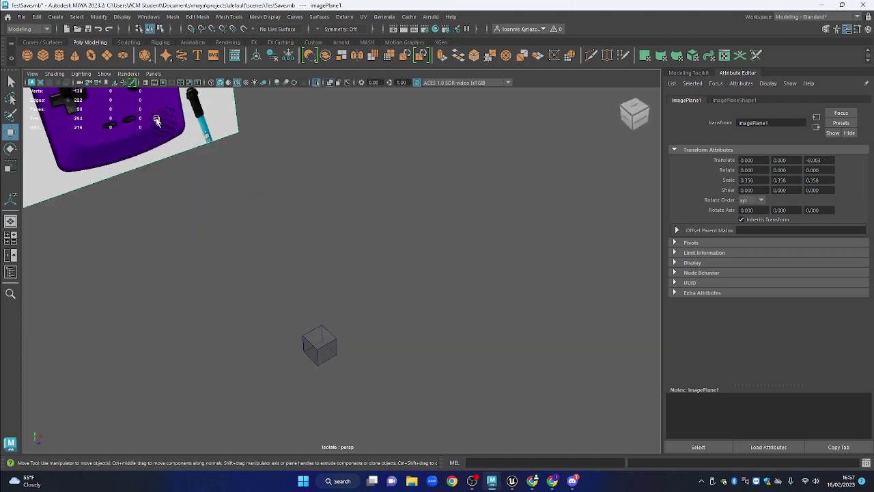
Turn off X-ray shading and select the small cube in front of the reference's D-pad
{"action": "scroll", "coordinate": [165, 141], "scroll_direction": "down", "scroll_amount": 2}
{"action": "left_click_drag", "start_coordinate": [173, 108], "coordinate": [366, 329]}
{"action": "scroll", "coordinate": [366, 329], "scroll_direction": "up", "scroll_amount": 2}
{"action": "left_click_drag", "start_coordinate": [351, 430], "coordinate": [366, 236]}
{"action": "left_click_drag", "start_coordinate": [404, 355], "coordinate": [307, 271]}
{"action": "left_click", "coordinate": [330, 271]}
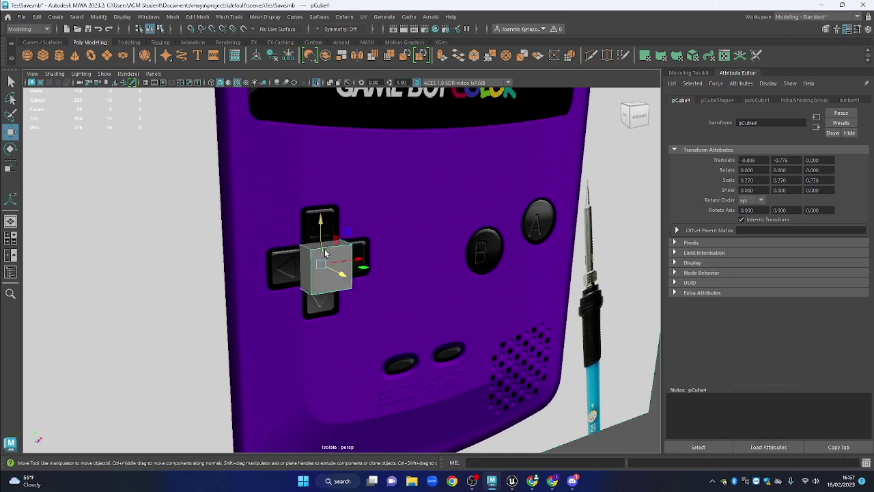
{"action": "left_click_drag", "start_coordinate": [364, 258], "coordinate": [319, 241]}
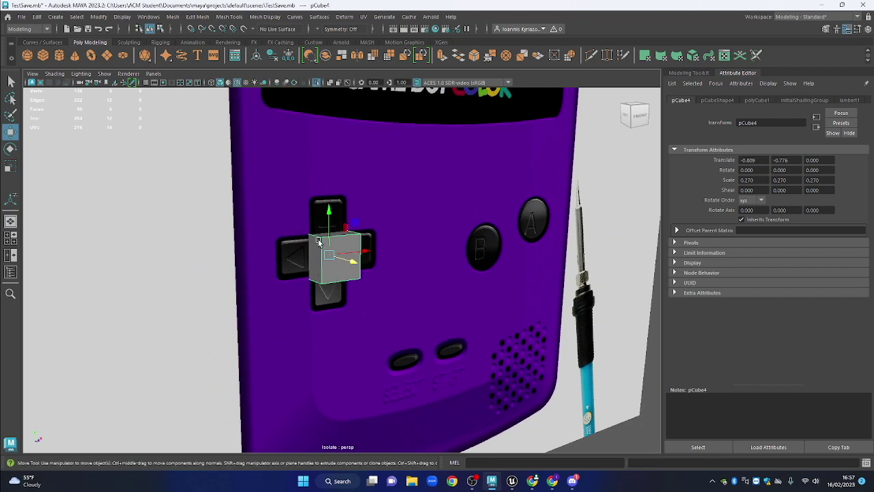
Switch the cube to face selection and select its upper, lower, left and right side faces
{"action": "right_click", "coordinate": [319, 243]}
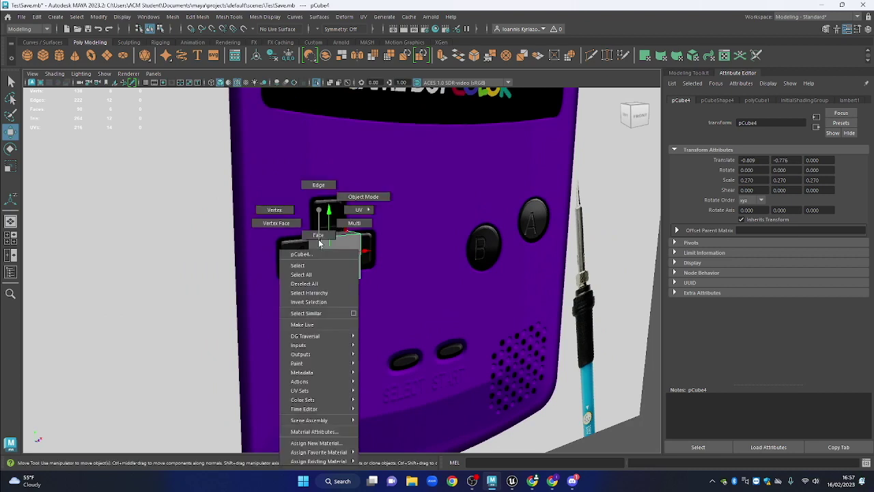
{"action": "left_click", "coordinate": [319, 235]}
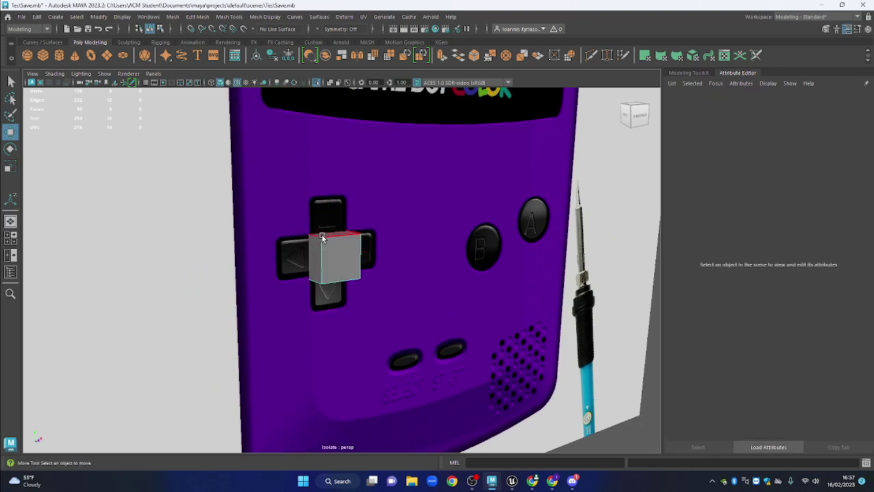
{"action": "left_click", "coordinate": [334, 231]}
{"action": "left_click_drag", "start_coordinate": [334, 235], "coordinate": [287, 198]}
{"action": "left_click", "coordinate": [349, 263], "text": "shift"}
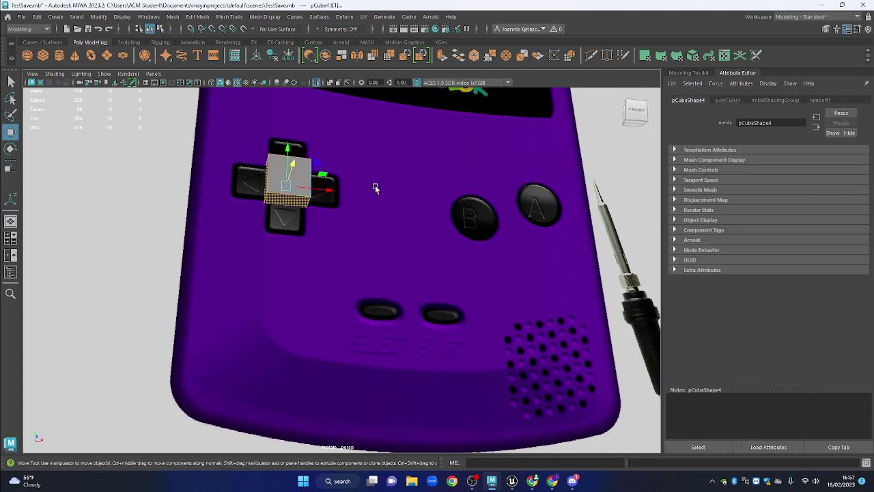
{"action": "left_click_drag", "start_coordinate": [363, 182], "coordinate": [234, 212]}
{"action": "left_click", "coordinate": [239, 219], "text": "shift"}
{"action": "left_click_drag", "start_coordinate": [293, 190], "coordinate": [371, 219]}
{"action": "scroll", "coordinate": [408, 312], "scroll_direction": "up", "scroll_amount": 3}
{"action": "left_click_drag", "start_coordinate": [417, 310], "coordinate": [406, 308]}
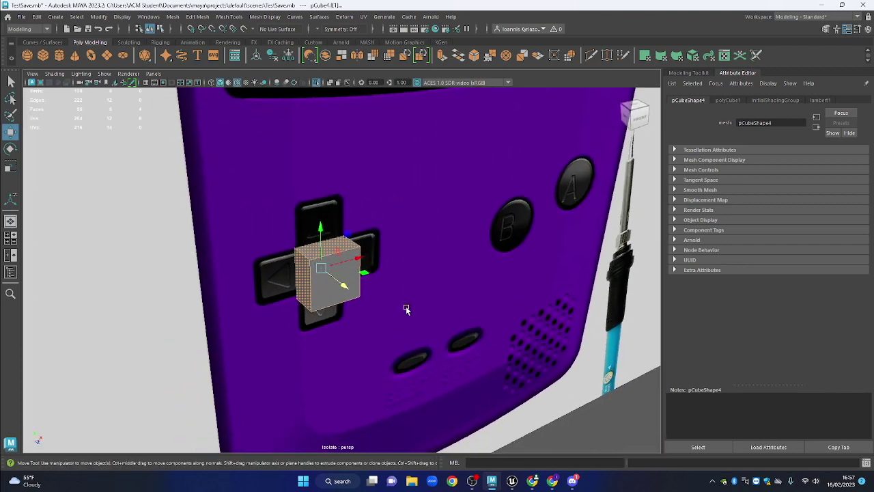
Extrude the four selected side faces with a thickness of 0.22
{"action": "key", "text": "ctrl+e"}
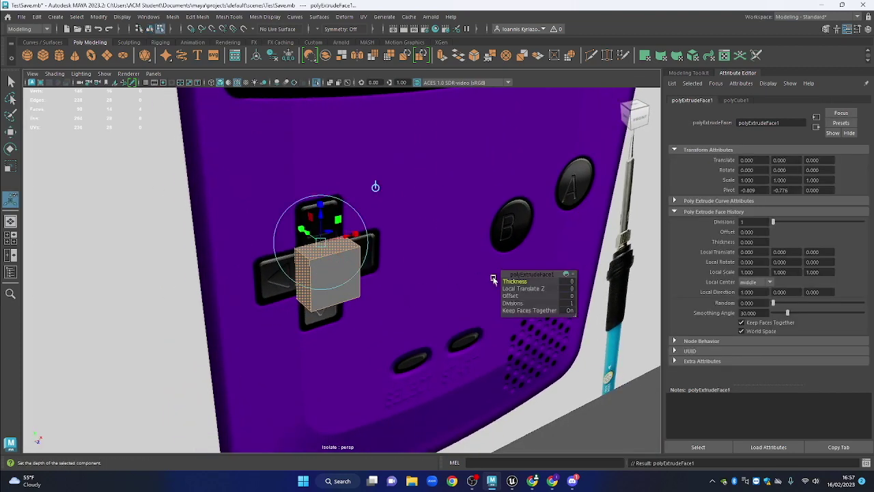
{"action": "left_click_drag", "start_coordinate": [533, 276], "coordinate": [497, 266]}
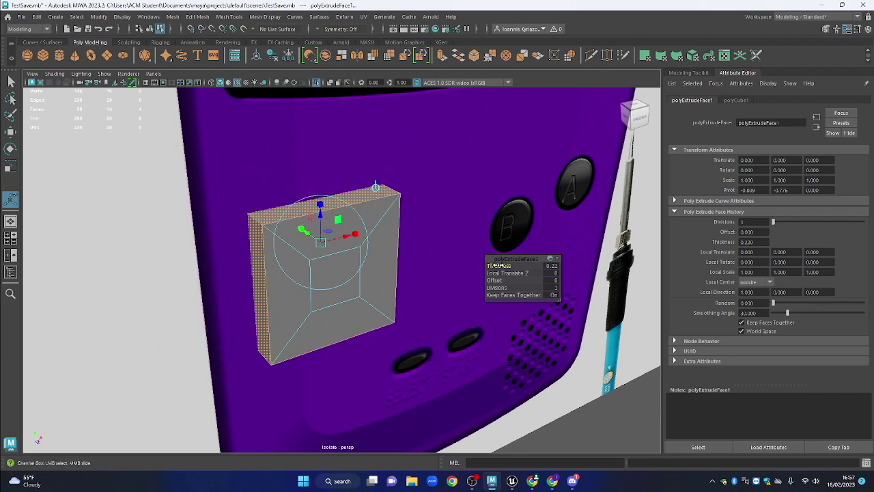
{"action": "left_click_drag", "start_coordinate": [422, 279], "coordinate": [357, 238], "text": "alt"}
{"action": "left_click_drag", "start_coordinate": [313, 216], "coordinate": [457, 240], "text": "alt"}
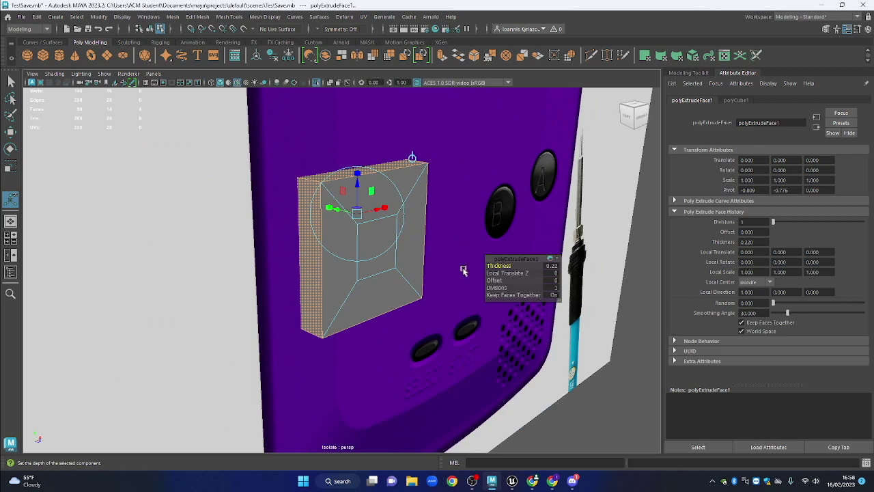
{"action": "left_click_drag", "start_coordinate": [466, 269], "coordinate": [457, 266], "text": "alt"}
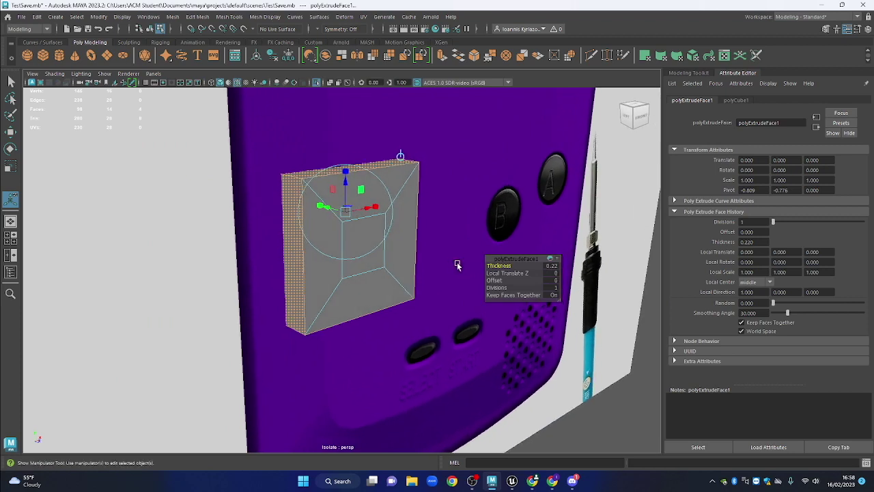
Turn off Keep Faces Together for the extrusion so the side faces form the separate arms of a cross
{"action": "left_click", "coordinate": [529, 294]}
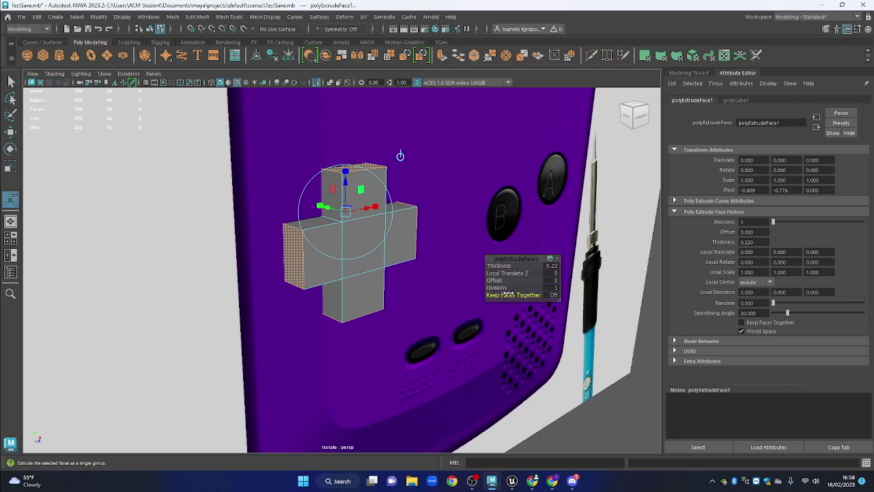
{"action": "left_click", "coordinate": [514, 294]}
{"action": "left_click", "coordinate": [513, 294]}
{"action": "left_click_drag", "start_coordinate": [478, 290], "coordinate": [341, 275], "text": "alt"}
{"action": "left_click_drag", "start_coordinate": [356, 196], "coordinate": [362, 222], "text": "alt"}
Switch to the front view with X-ray shading to compare the cross with the reference, then leave the extrusion
{"action": "key", "text": "space"}
{"action": "left_click", "coordinate": [359, 200]}
{"action": "scroll", "coordinate": [368, 253], "scroll_direction": "down", "scroll_amount": 12}
{"action": "scroll", "coordinate": [317, 267], "scroll_direction": "up", "scroll_amount": 3}
{"action": "scroll", "coordinate": [316, 268], "scroll_direction": "up", "scroll_amount": 5}
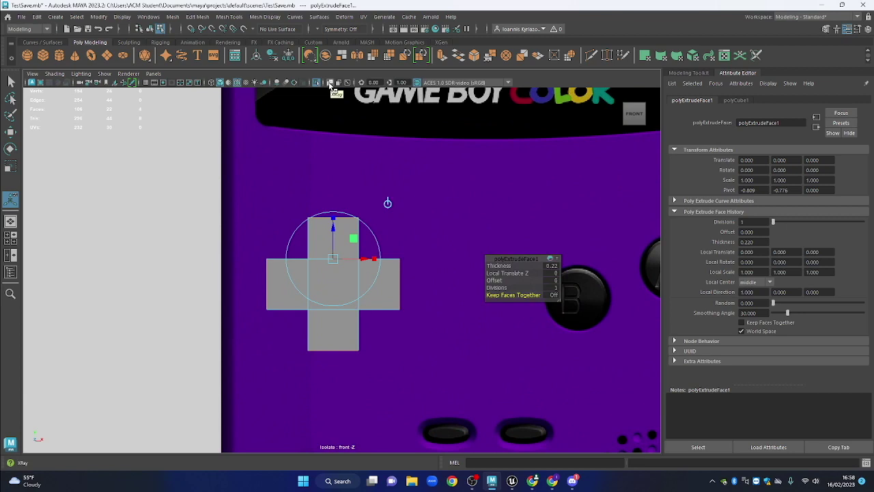
{"action": "left_click", "coordinate": [330, 82]}
{"action": "scroll", "coordinate": [332, 273], "scroll_direction": "up", "scroll_amount": 5}
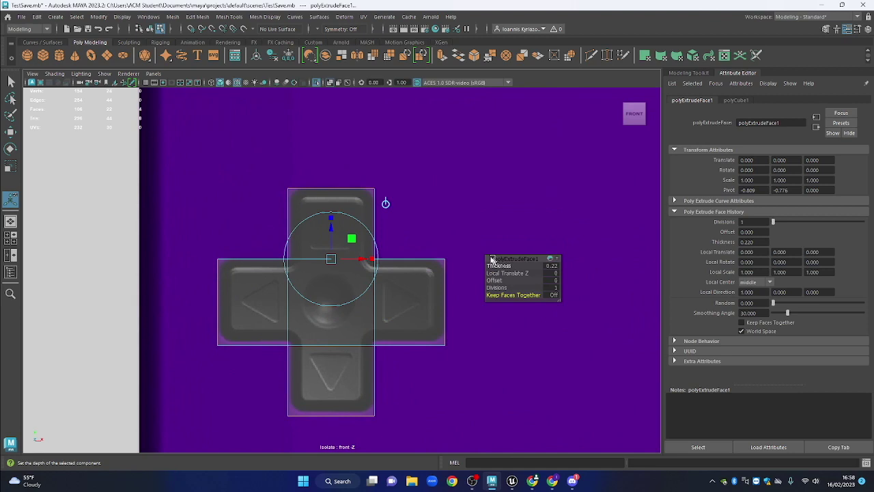
{"action": "right_click", "coordinate": [361, 146]}
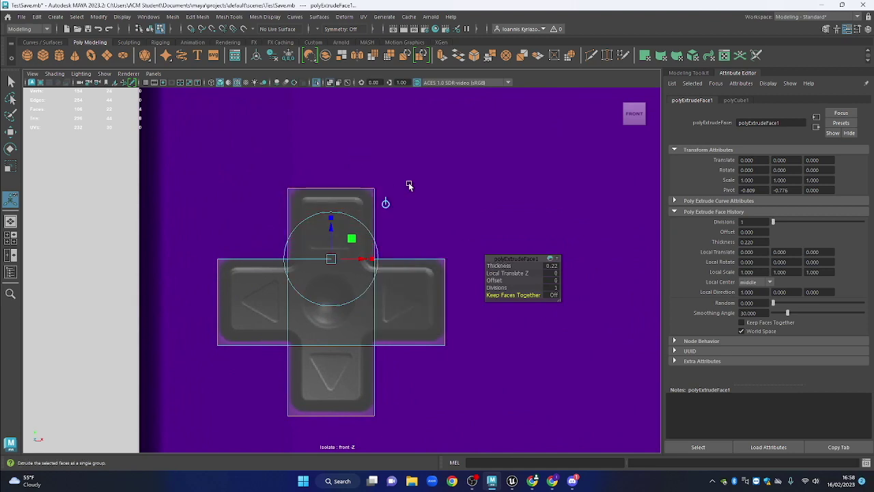
{"action": "left_click", "coordinate": [401, 185]}
Select the vertices along the lower edges of the cross and move them up slightly to match the reference D-pad
{"action": "right_click", "coordinate": [328, 198]}
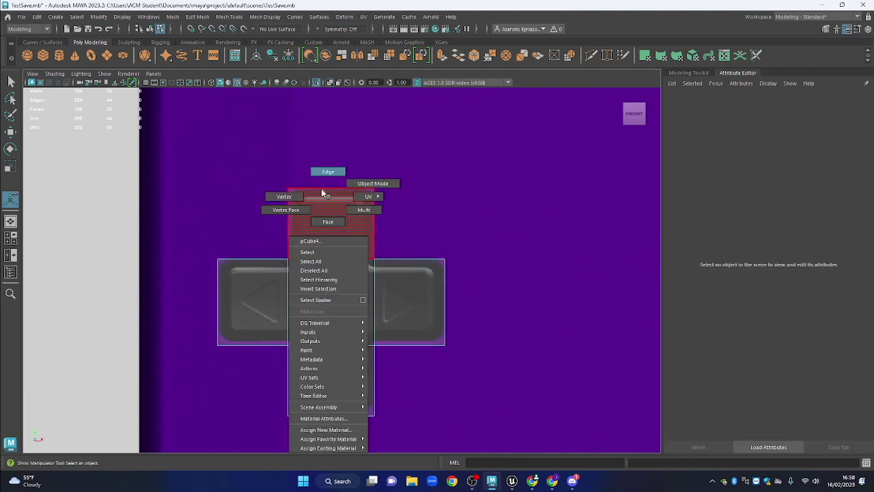
{"action": "left_click", "coordinate": [303, 198]}
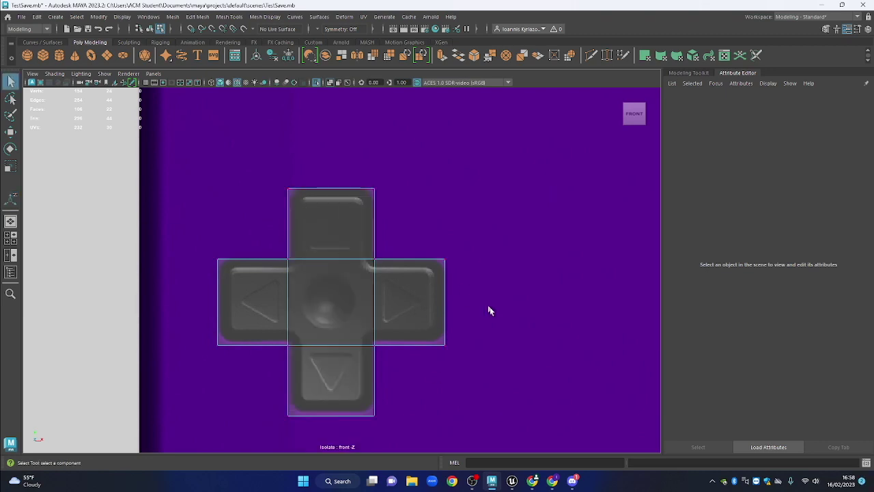
{"action": "left_click_drag", "start_coordinate": [502, 329], "coordinate": [98, 439]}
{"action": "left_click_drag", "start_coordinate": [464, 321], "coordinate": [144, 444]}
{"action": "key", "text": "w"}
{"action": "left_click_drag", "start_coordinate": [330, 339], "coordinate": [331, 333]}
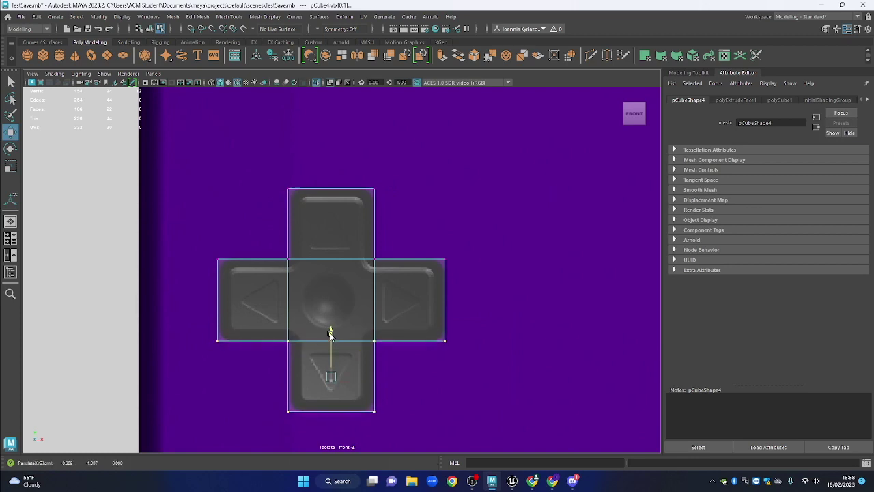
Select the vertices of the cross's vertical bar and scale them slightly narrower along X to match the reference
{"action": "left_click", "coordinate": [507, 211]}
{"action": "left_click_drag", "start_coordinate": [253, 113], "coordinate": [362, 402]}
{"action": "key", "text": "r"}
{"action": "left_click_drag", "start_coordinate": [363, 300], "coordinate": [362, 299]}
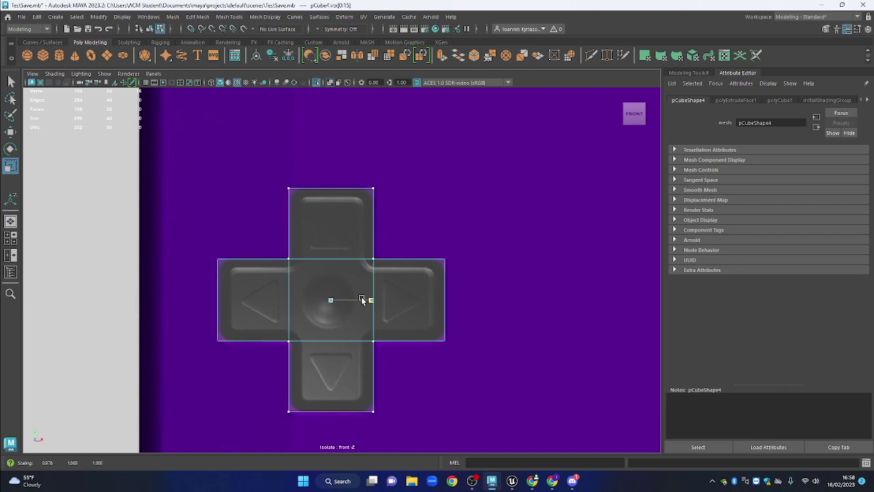
Return to the perspective view and select the whole D-pad cross in object mode, ready for moving
{"action": "key", "text": "space"}
{"action": "left_click_drag", "start_coordinate": [454, 264], "coordinate": [455, 238]}
{"action": "left_click_drag", "start_coordinate": [288, 167], "coordinate": [432, 209]}
{"action": "right_click", "coordinate": [431, 208]}
{"action": "right_click", "coordinate": [333, 209]}
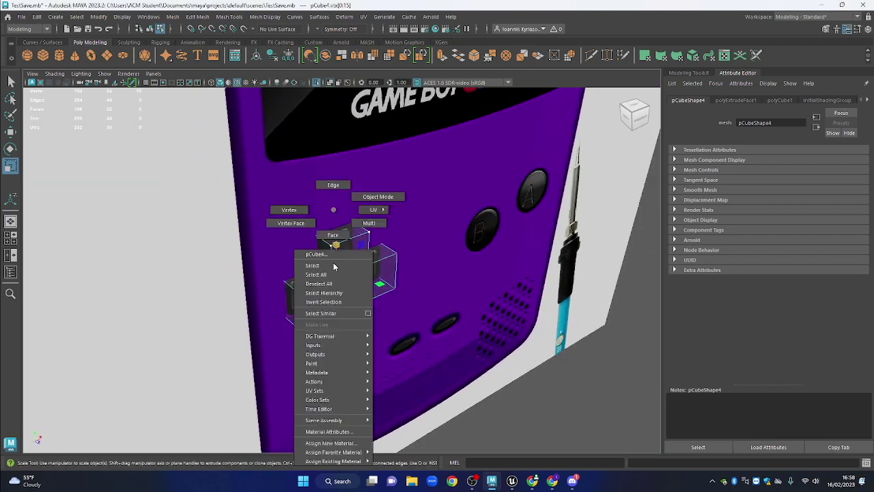
{"action": "left_click", "coordinate": [382, 197]}
{"action": "scroll", "coordinate": [400, 256], "scroll_direction": "down", "scroll_amount": 2}
{"action": "left_click_drag", "start_coordinate": [377, 238], "coordinate": [372, 279]}
{"action": "key", "text": "w"}
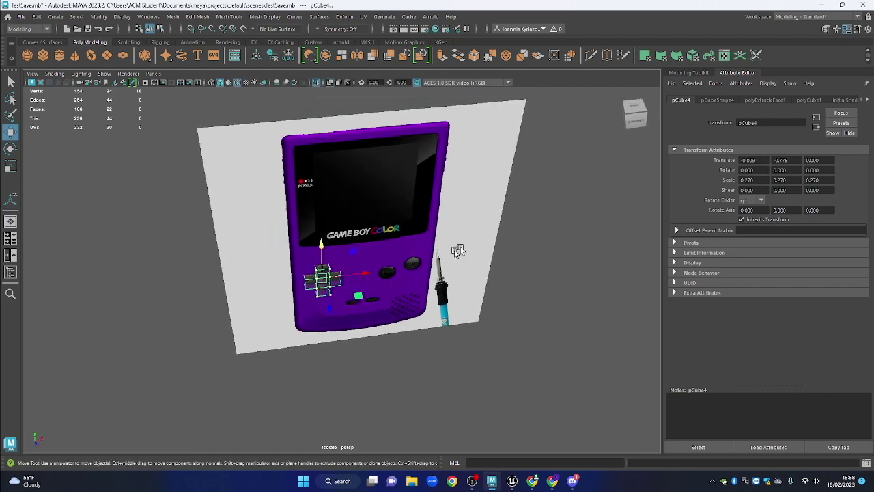
Return to object mode, reselect only the D-pad cross and turn off X-ray shading
{"action": "right_click", "coordinate": [507, 209]}
{"action": "left_click", "coordinate": [557, 193]}
{"action": "right_click", "coordinate": [533, 210]}
{"action": "left_click", "coordinate": [578, 197]}
{"action": "left_click", "coordinate": [341, 398]}
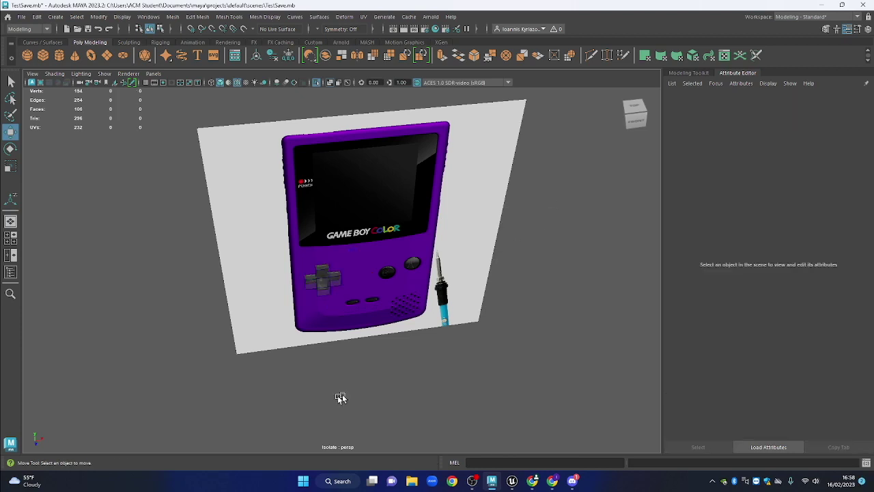
{"action": "left_click", "coordinate": [325, 275]}
{"action": "scroll", "coordinate": [326, 275], "scroll_direction": "up", "scroll_amount": 3}
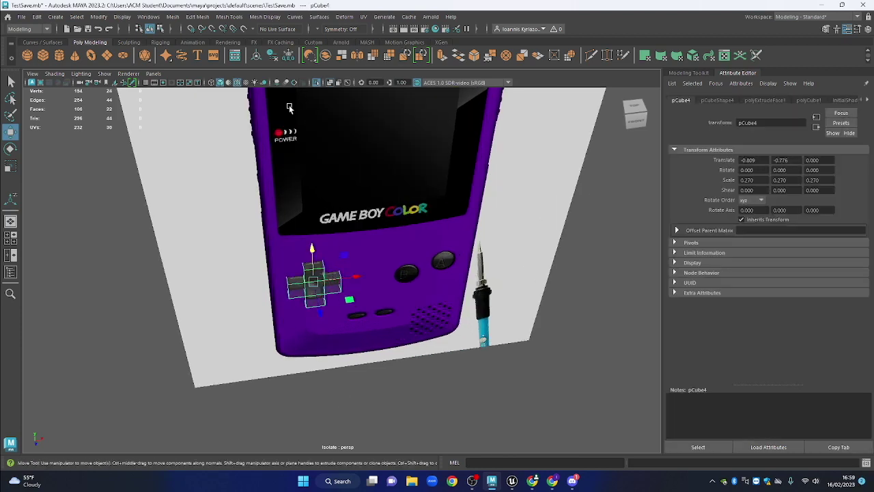
{"action": "left_click", "coordinate": [330, 83]}
{"action": "scroll", "coordinate": [416, 350], "scroll_direction": "down", "scroll_amount": 2}
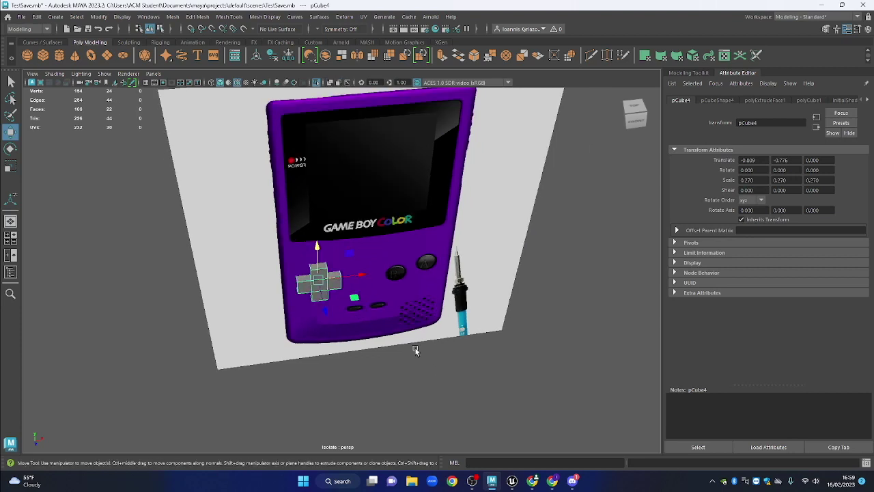
Show the hidden body again, duplicate the D-pad cross and move the copy away from the body to X 5.593
{"action": "key", "text": "ctrl+1"}
{"action": "scroll", "coordinate": [423, 332], "scroll_direction": "down", "scroll_amount": 2}
{"action": "left_click_drag", "start_coordinate": [363, 274], "coordinate": [478, 261]}
{"action": "key", "text": "ctrl+z"}
{"action": "key", "text": "ctrl+d"}
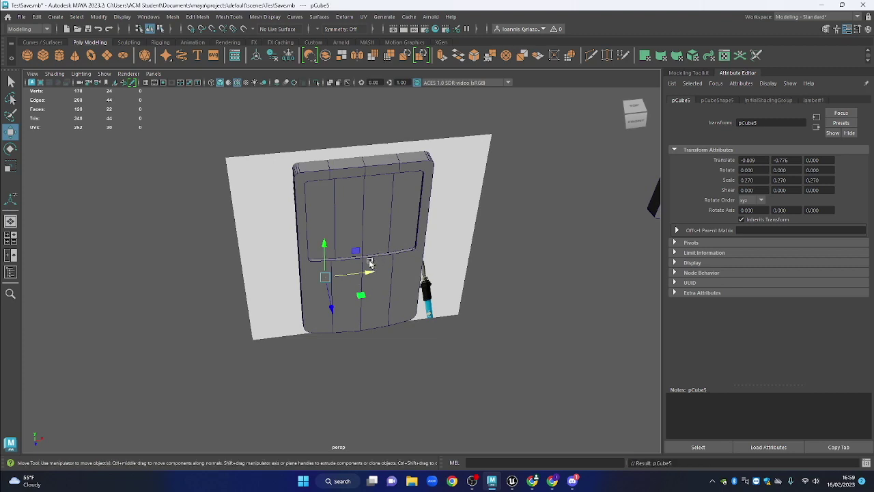
{"action": "left_click_drag", "start_coordinate": [356, 276], "coordinate": [648, 256]}
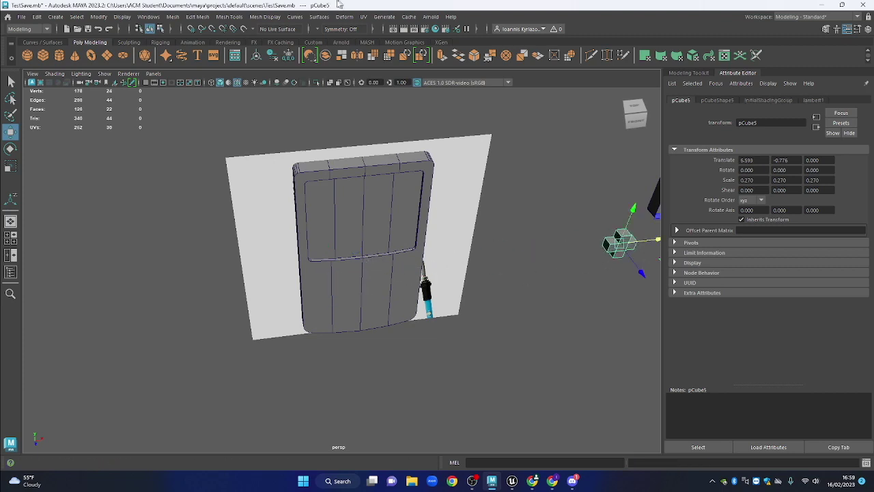
Using X-ray shading as a guide, move the original cross forward along Z to 0.310 so it pokes through the body's front face
{"action": "left_click", "coordinate": [330, 82]}
{"action": "scroll", "coordinate": [297, 312], "scroll_direction": "up", "scroll_amount": 5}
{"action": "left_click_drag", "start_coordinate": [296, 314], "coordinate": [334, 303]}
{"action": "left_click_drag", "start_coordinate": [424, 264], "coordinate": [372, 328]}
{"action": "left_click_drag", "start_coordinate": [328, 306], "coordinate": [342, 324]}
{"action": "left_click_drag", "start_coordinate": [376, 236], "coordinate": [412, 230]}
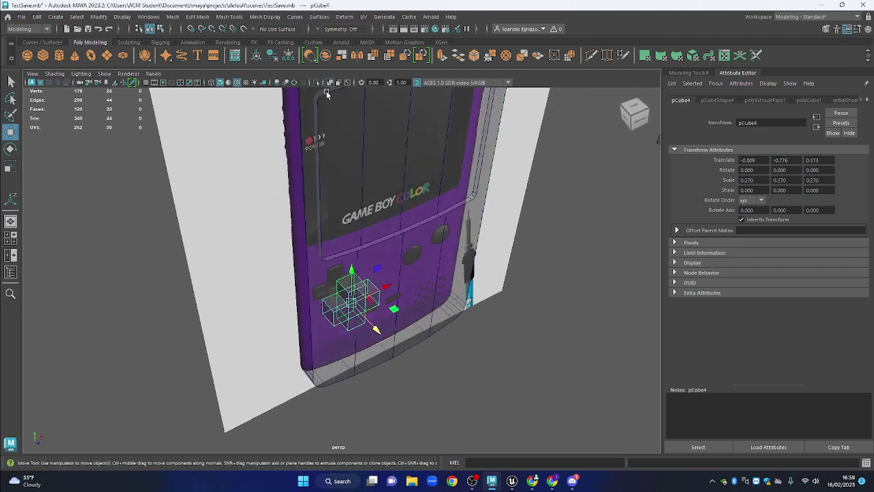
{"action": "key", "text": "alt+x"}
{"action": "left_click_drag", "start_coordinate": [376, 329], "coordinate": [437, 226]}
{"action": "scroll", "coordinate": [416, 331], "scroll_direction": "down", "scroll_amount": 3}
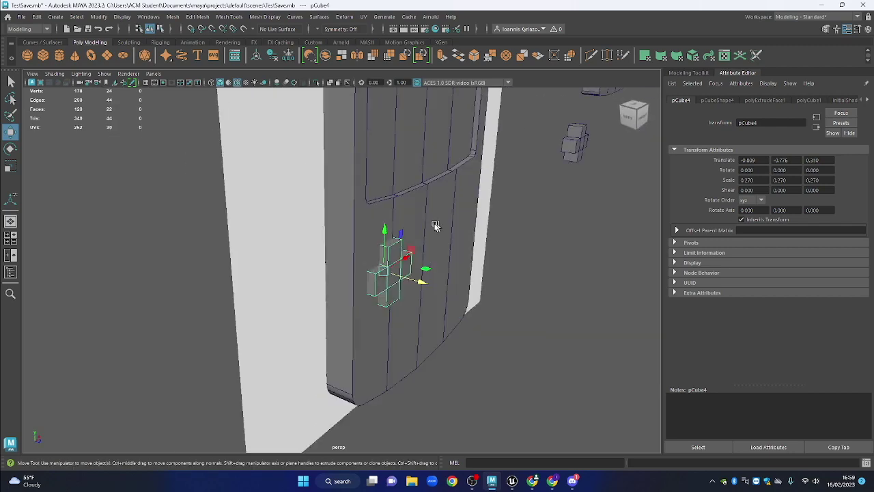
Isolate the reference image plane to examine its D-pad area, and restore the full model view
{"action": "left_click_drag", "start_coordinate": [469, 253], "coordinate": [446, 205]}
{"action": "left_click", "coordinate": [451, 211]}
{"action": "left_click_drag", "start_coordinate": [407, 240], "coordinate": [412, 255]}
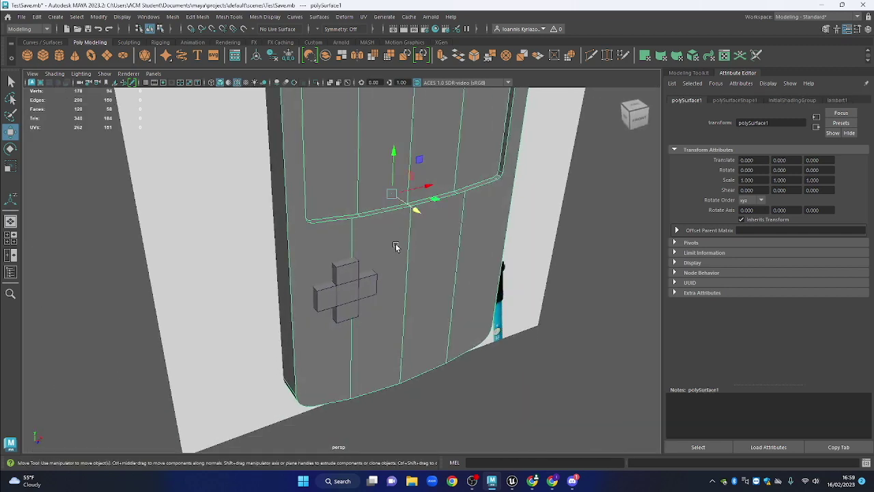
{"action": "left_click", "coordinate": [233, 239]}
{"action": "key", "text": "ctrl+1"}
{"action": "scroll", "coordinate": [352, 248], "scroll_direction": "up", "scroll_amount": 5}
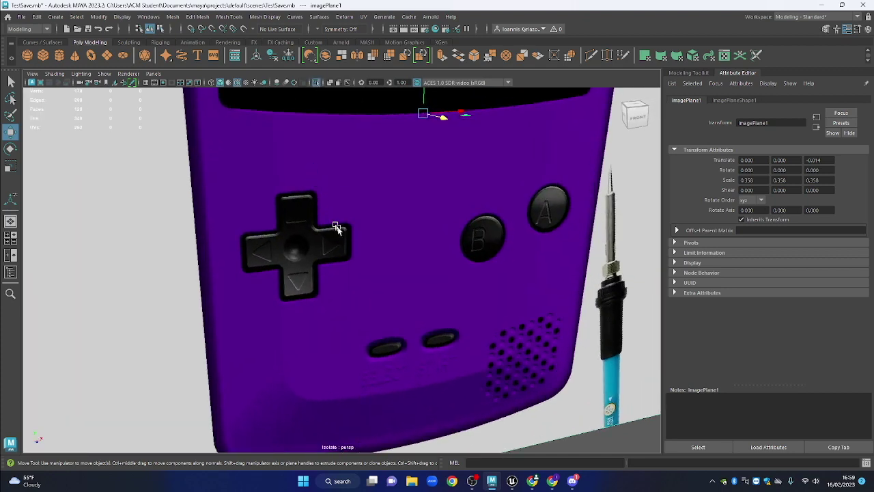
{"action": "scroll", "coordinate": [336, 227], "scroll_direction": "down", "scroll_amount": 3}
{"action": "left_click_drag", "start_coordinate": [384, 265], "coordinate": [371, 337]}
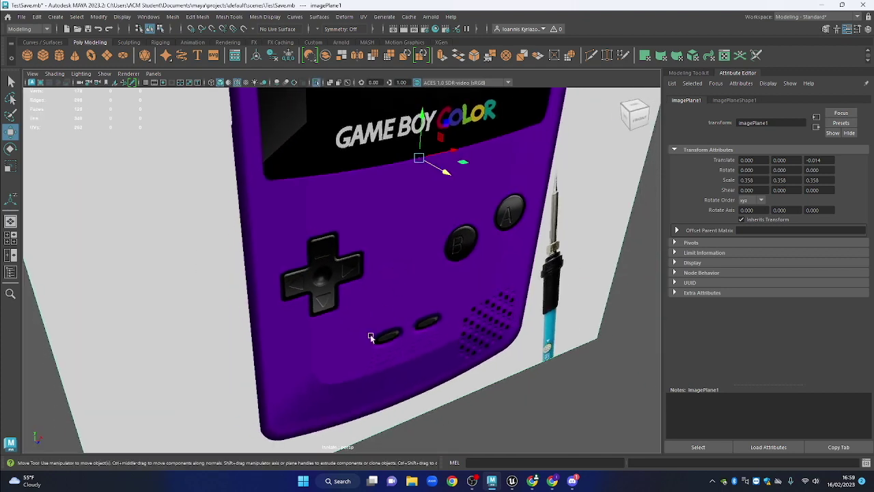
{"action": "key", "text": "ctrl+1"}
{"action": "scroll", "coordinate": [435, 255], "scroll_direction": "down", "scroll_amount": 2}
{"action": "left_click_drag", "start_coordinate": [433, 254], "coordinate": [402, 281]}
{"action": "left_click_drag", "start_coordinate": [357, 250], "coordinate": [296, 293]}
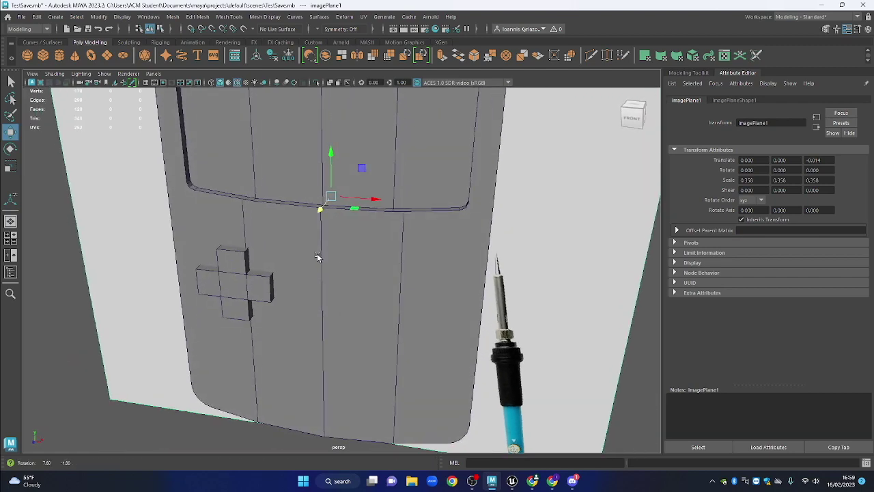
Select the body and the original D-pad cross, and apply a Boolean to cut the cross out of the body
{"action": "left_click", "coordinate": [317, 256]}
{"action": "left_click_drag", "start_coordinate": [403, 217], "coordinate": [328, 260]}
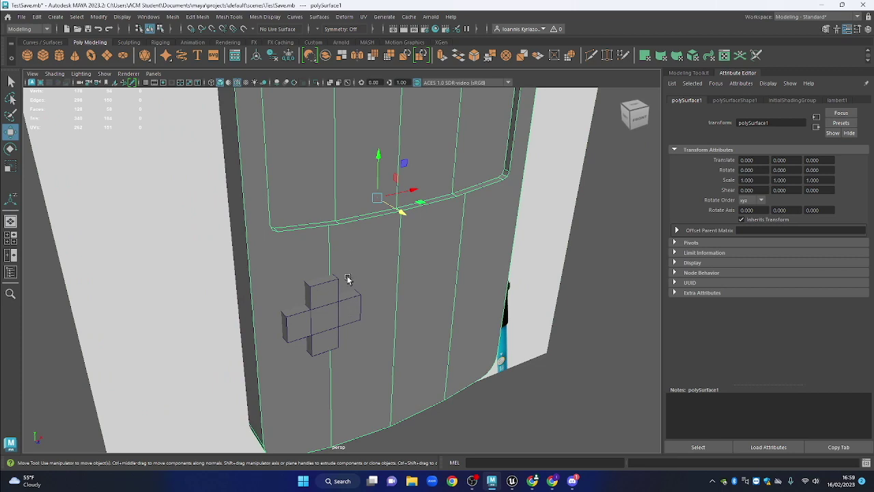
{"action": "left_click", "coordinate": [332, 290]}
{"action": "left_click", "coordinate": [377, 227]}
{"action": "left_click_drag", "start_coordinate": [378, 228], "coordinate": [335, 257]}
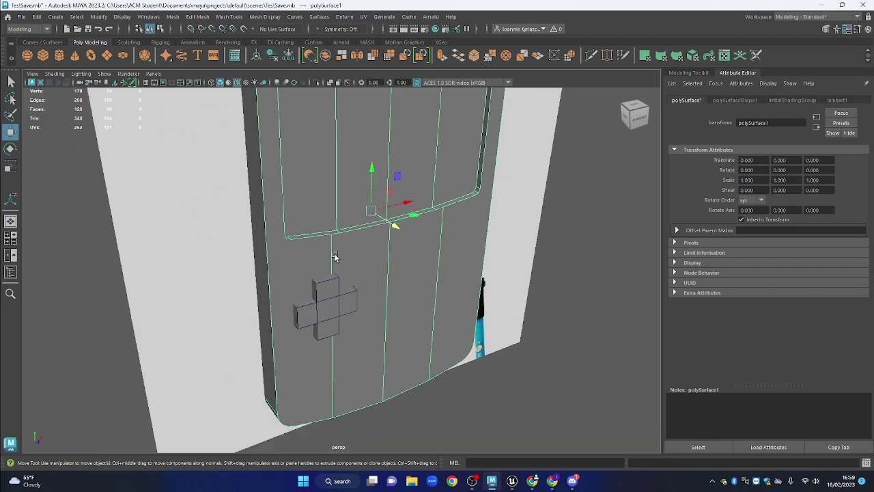
{"action": "left_click", "coordinate": [335, 297]}
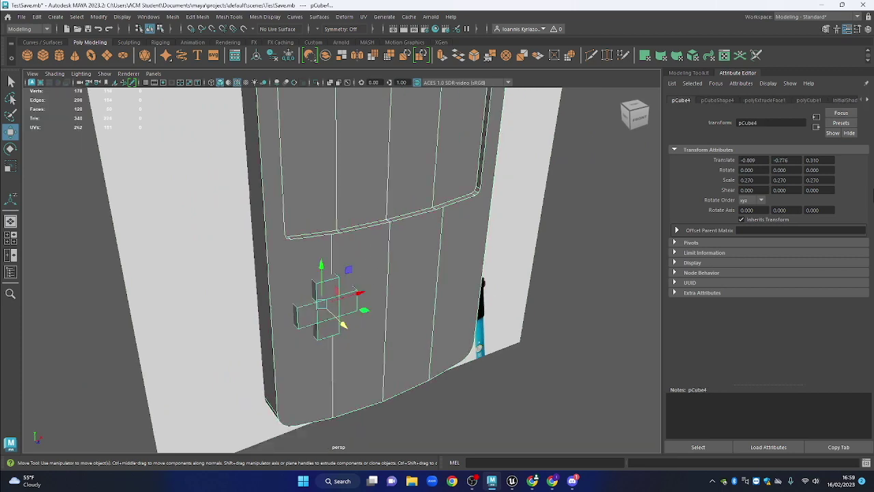
{"action": "left_click", "coordinate": [688, 73]}
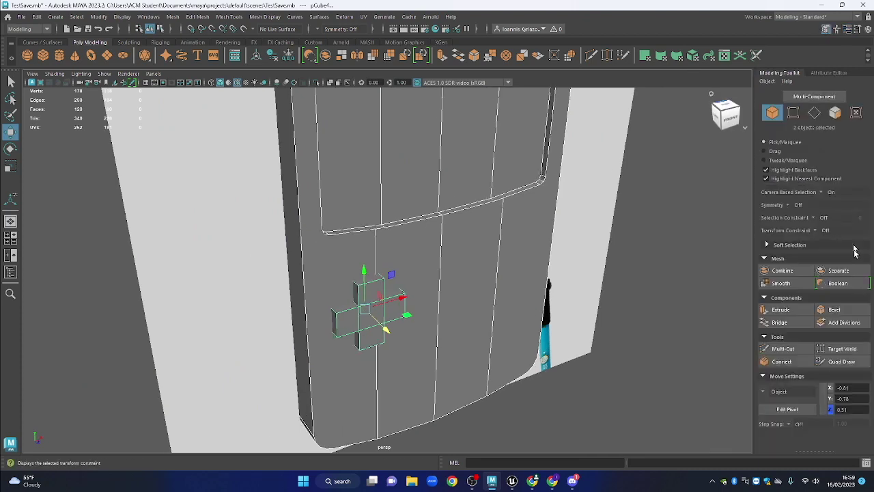
{"action": "left_click", "coordinate": [838, 283]}
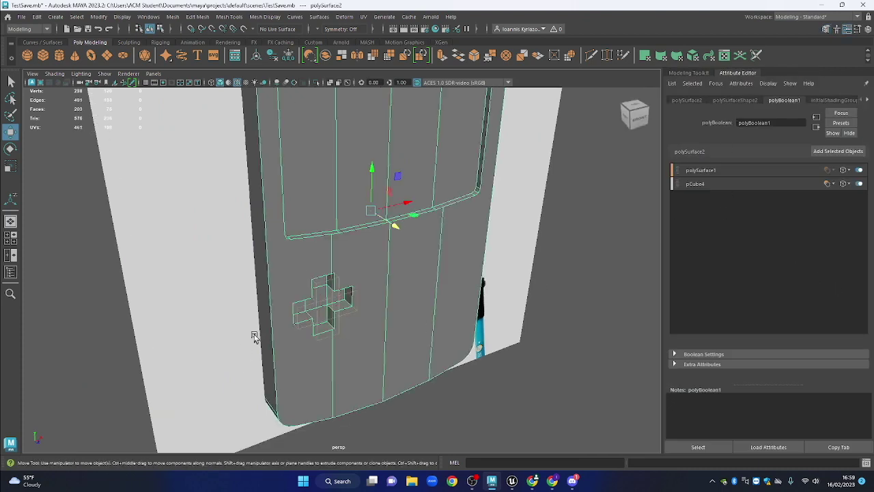
Examine the cross-shaped cut in the body from several angles and look through the available Boolean operations
{"action": "scroll", "coordinate": [271, 320], "scroll_direction": "up", "scroll_amount": 1}
{"action": "left_click_drag", "start_coordinate": [378, 336], "coordinate": [334, 266]}
{"action": "scroll", "coordinate": [320, 202], "scroll_direction": "up", "scroll_amount": 1}
{"action": "left_click_drag", "start_coordinate": [331, 202], "coordinate": [350, 194]}
{"action": "left_click", "coordinate": [829, 184]}
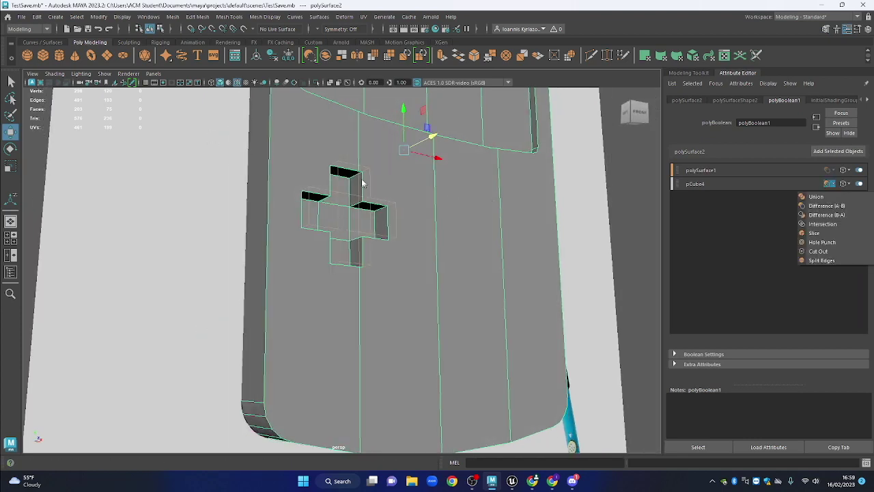
{"action": "left_click", "coordinate": [369, 211]}
{"action": "left_click_drag", "start_coordinate": [369, 211], "coordinate": [387, 337]}
{"action": "left_click_drag", "start_coordinate": [380, 271], "coordinate": [351, 263]}
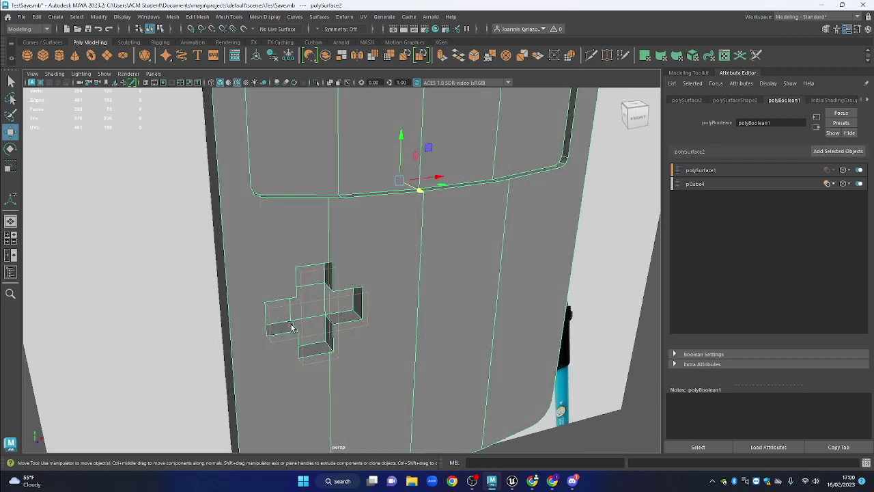
{"action": "left_click_drag", "start_coordinate": [322, 311], "coordinate": [353, 305]}
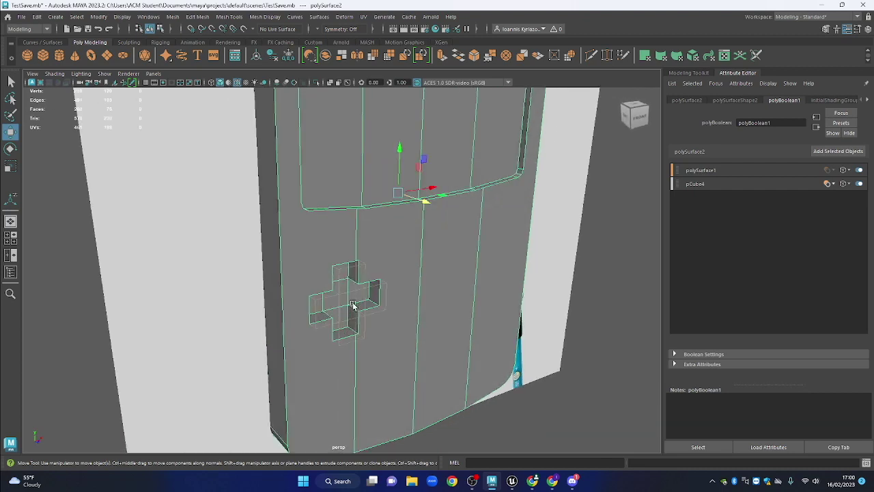
{"action": "left_click_drag", "start_coordinate": [390, 259], "coordinate": [373, 241]}
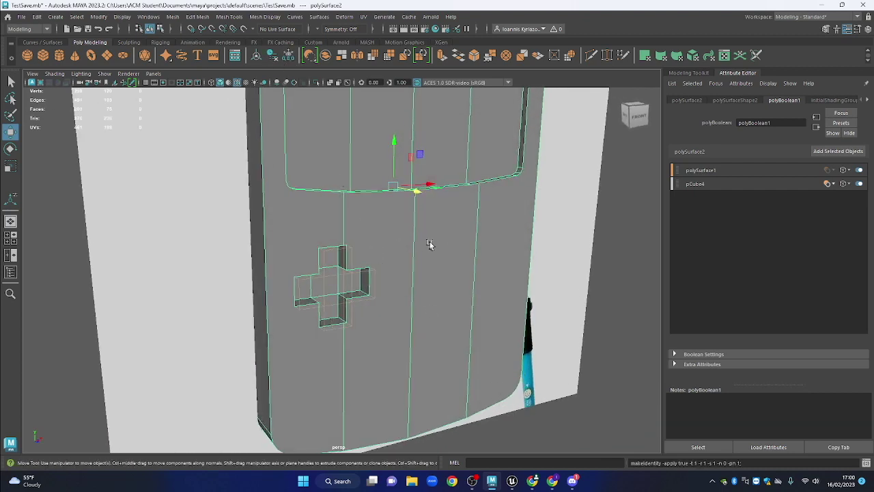
Undo the D-pad Boolean, duplicate the body and move the copy aside along X as a backup
{"action": "key", "text": "ctrl+z"}
{"action": "left_click", "coordinate": [448, 254]}
{"action": "scroll", "coordinate": [451, 254], "scroll_direction": "down", "scroll_amount": 2}
{"action": "left_click_drag", "start_coordinate": [456, 284], "coordinate": [435, 273]}
{"action": "scroll", "coordinate": [433, 271], "scroll_direction": "down", "scroll_amount": 3}
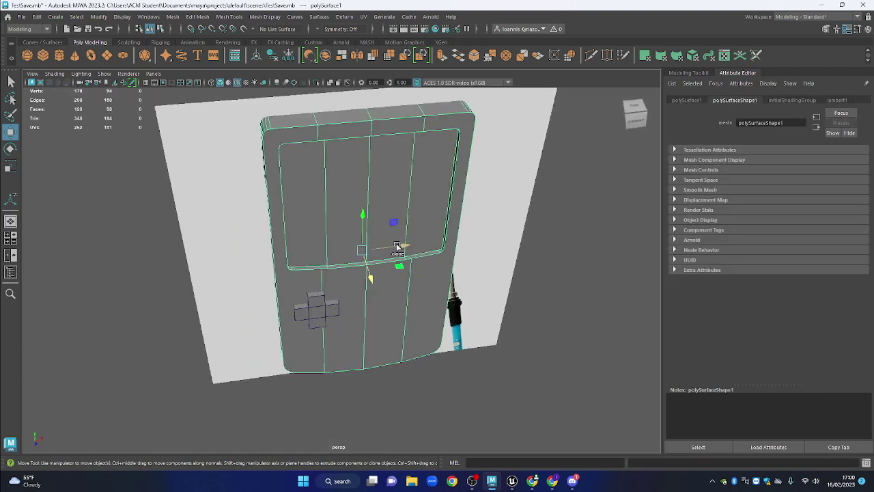
{"action": "scroll", "coordinate": [398, 252], "scroll_direction": "down", "scroll_amount": 2}
{"action": "left_click_drag", "start_coordinate": [377, 255], "coordinate": [621, 241]}
{"action": "scroll", "coordinate": [444, 291], "scroll_direction": "up", "scroll_amount": 2}
{"action": "left_click_drag", "start_coordinate": [256, 293], "coordinate": [279, 267]}
Subtract the D-pad cross from the original body with a Boolean
{"action": "scroll", "coordinate": [279, 267], "scroll_direction": "up", "scroll_amount": 4}
{"action": "left_click", "coordinate": [365, 261]}
{"action": "left_click", "coordinate": [351, 287], "text": "shift"}
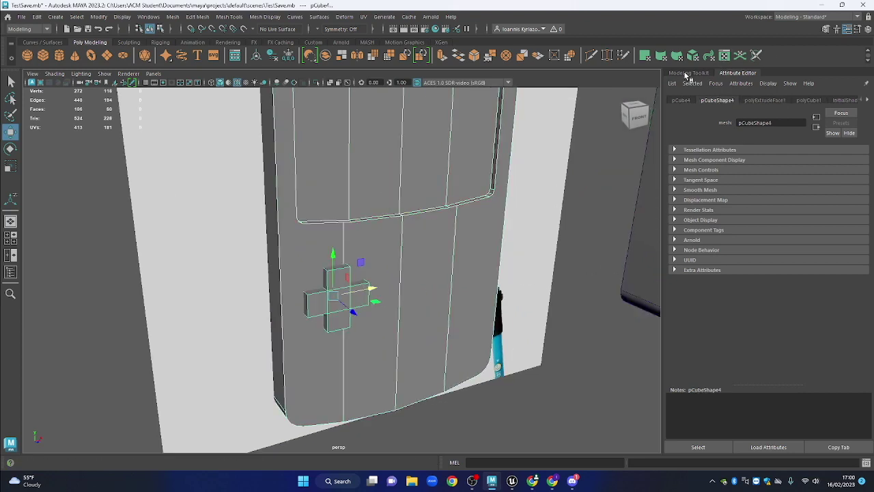
{"action": "left_click", "coordinate": [688, 72]}
{"action": "left_click", "coordinate": [840, 284]}
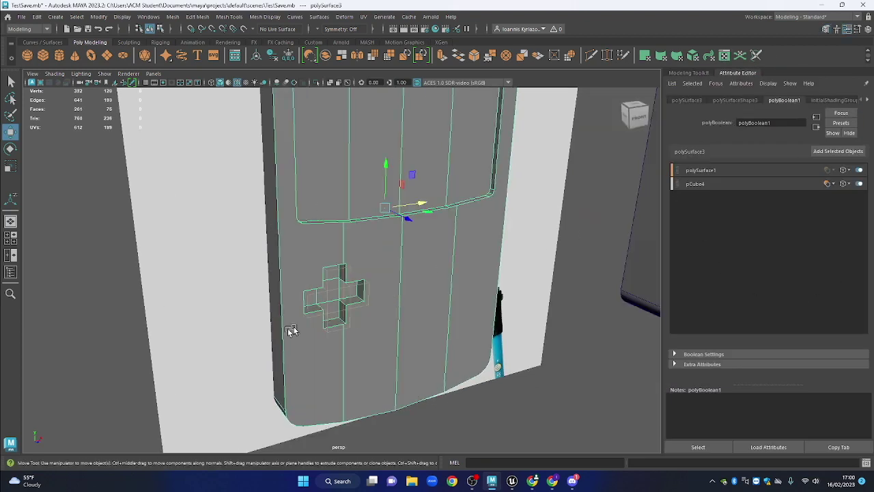
Freeze the transformations of the cut body and delete its construction history
{"action": "left_click", "coordinate": [288, 56]}
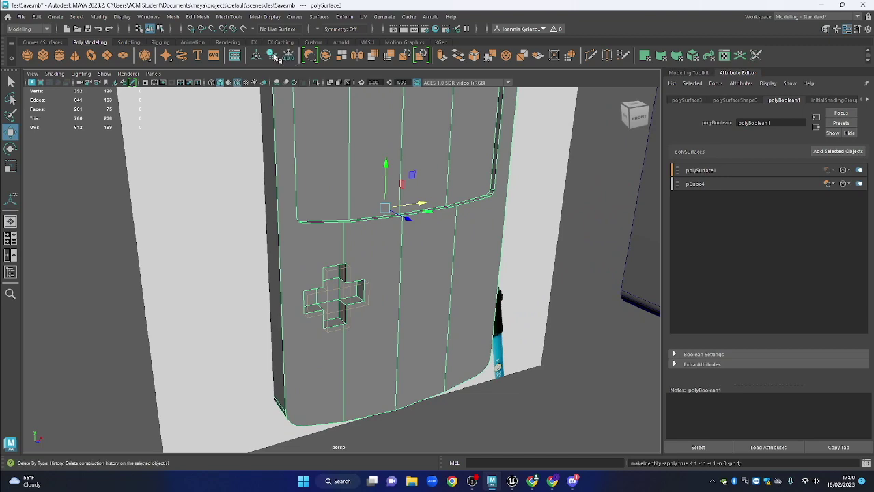
{"action": "left_click", "coordinate": [273, 56]}
{"action": "left_click_drag", "start_coordinate": [378, 297], "coordinate": [271, 211]}
{"action": "scroll", "coordinate": [294, 205], "scroll_direction": "up", "scroll_amount": 3}
{"action": "mouse_move", "coordinate": [329, 196]}
{"action": "left_mouse_down"}
{"action": "mouse_move", "coordinate": [336, 193]}
{"action": "mouse_move", "coordinate": [317, 198]}
{"action": "left_mouse_up"}
{"action": "left_click_drag", "start_coordinate": [184, 215], "coordinate": [326, 238]}
{"action": "left_click_drag", "start_coordinate": [411, 281], "coordinate": [293, 327]}
{"action": "scroll", "coordinate": [358, 234], "scroll_direction": "up", "scroll_amount": 2}
Examine the vertex where the edge above the D-pad cut meets the screen recess rim, then return to object mode
{"action": "right_click", "coordinate": [314, 285]}
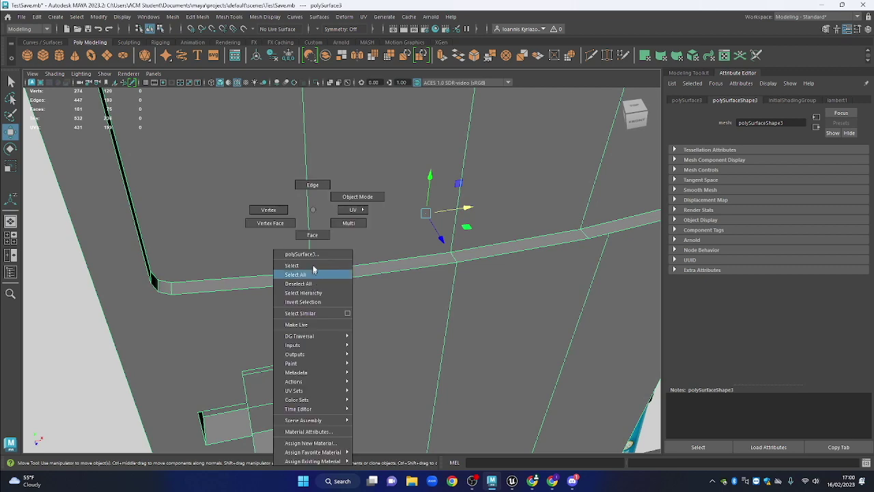
{"action": "left_click", "coordinate": [270, 210]}
{"action": "left_click", "coordinate": [294, 288]}
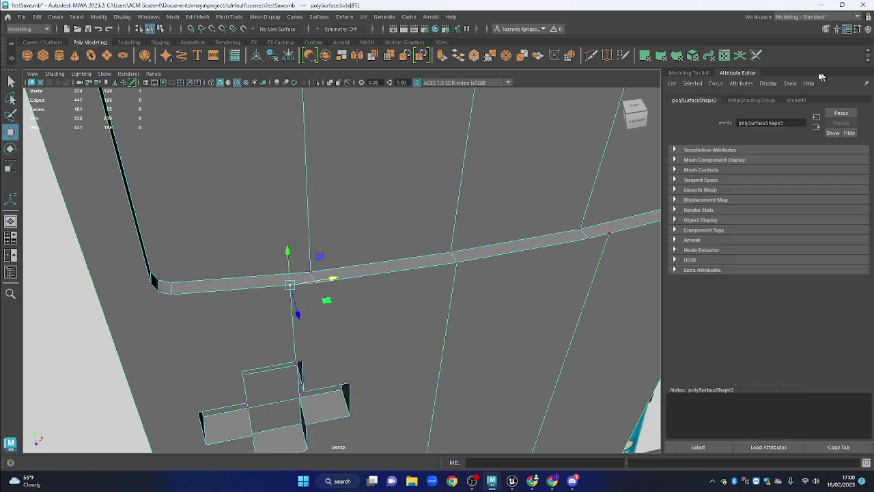
{"action": "left_click_drag", "start_coordinate": [394, 285], "coordinate": [376, 250]}
{"action": "left_click_drag", "start_coordinate": [399, 158], "coordinate": [447, 210]}
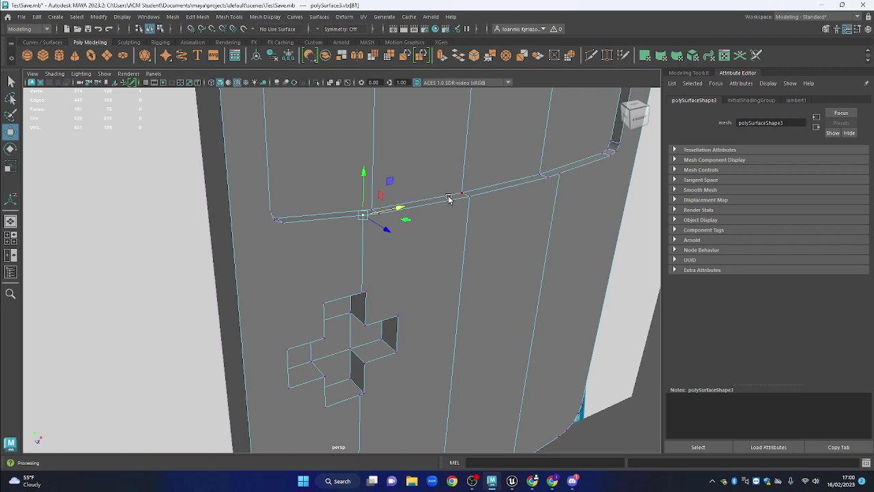
{"action": "right_click", "coordinate": [443, 183]}
{"action": "left_click", "coordinate": [478, 189]}
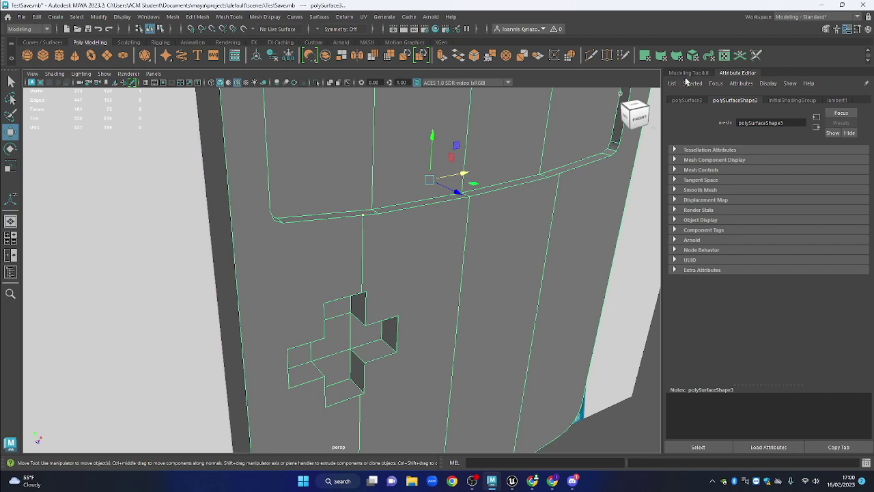
{"action": "left_click_drag", "start_coordinate": [404, 240], "coordinate": [270, 271]}
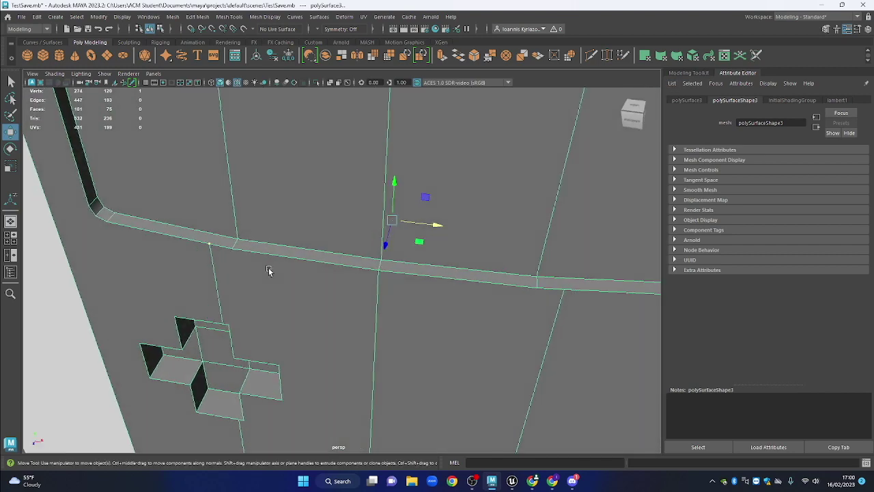
Select the narrow rim face below the screen recess, above the D-pad cut, and examine its vertices
{"action": "left_click", "coordinate": [702, 75]}
{"action": "left_click", "coordinate": [815, 113]}
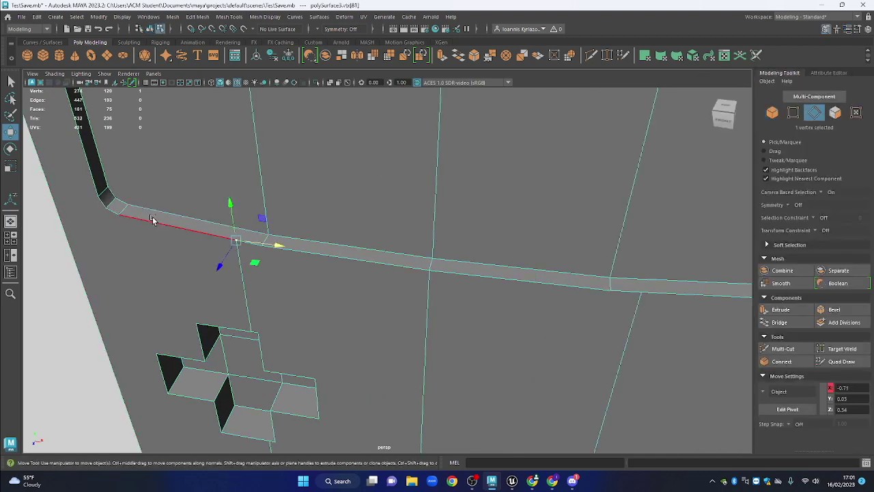
{"action": "left_click", "coordinate": [842, 114]}
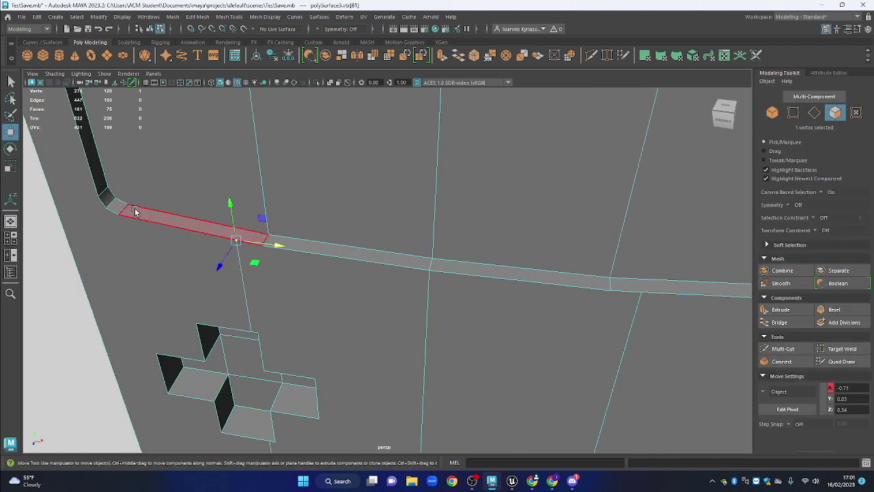
{"action": "left_click", "coordinate": [205, 225]}
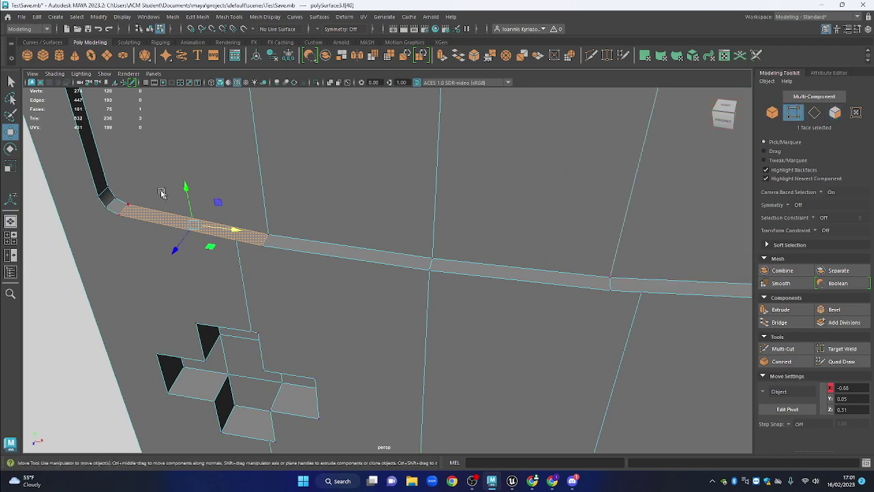
Select the front face beside the D-pad cut to examine its shape, clear the selection and switch to vertex selection
{"action": "left_click_drag", "start_coordinate": [392, 309], "coordinate": [854, 95], "text": "alt"}
{"action": "left_click", "coordinate": [836, 113]}
{"action": "left_click", "coordinate": [450, 171]}
{"action": "left_click_drag", "start_coordinate": [460, 171], "coordinate": [495, 239], "text": "alt"}
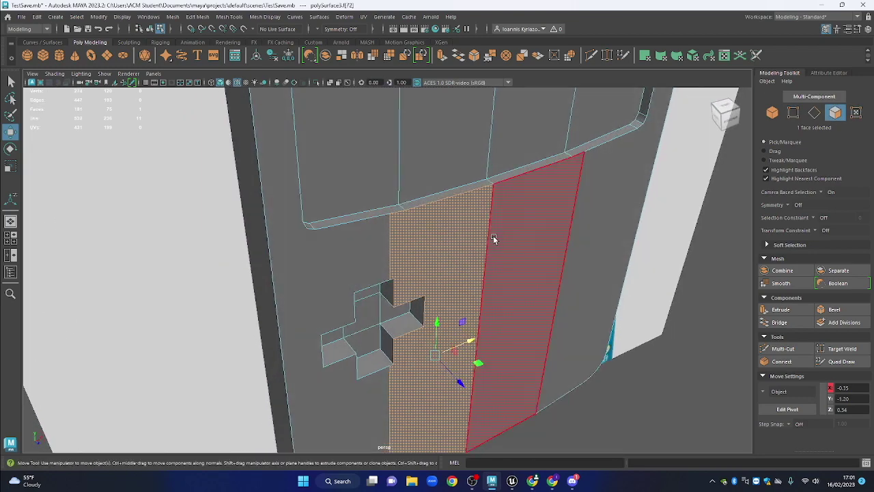
{"action": "left_click", "coordinate": [705, 308]}
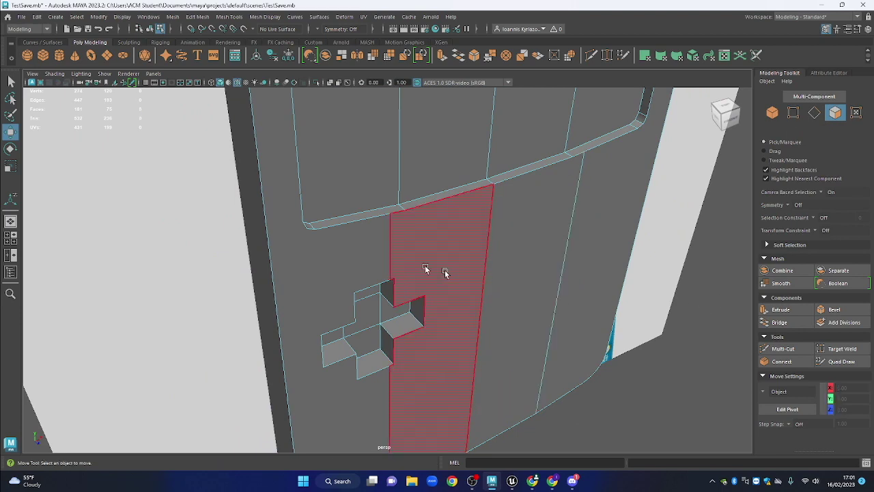
{"action": "key", "text": "F10"}
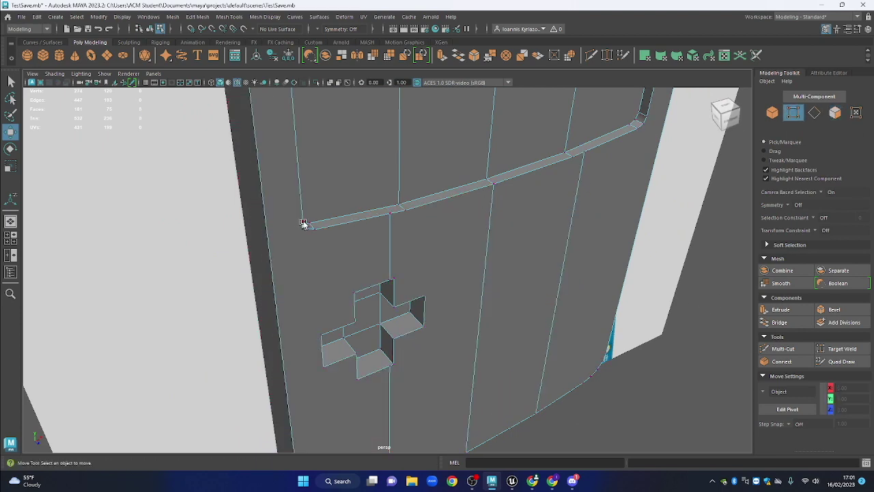
Inspect the vertex joining the edge above the D-pad cut to the screen rim, then reselect the body in object mode
{"action": "left_click", "coordinate": [388, 223]}
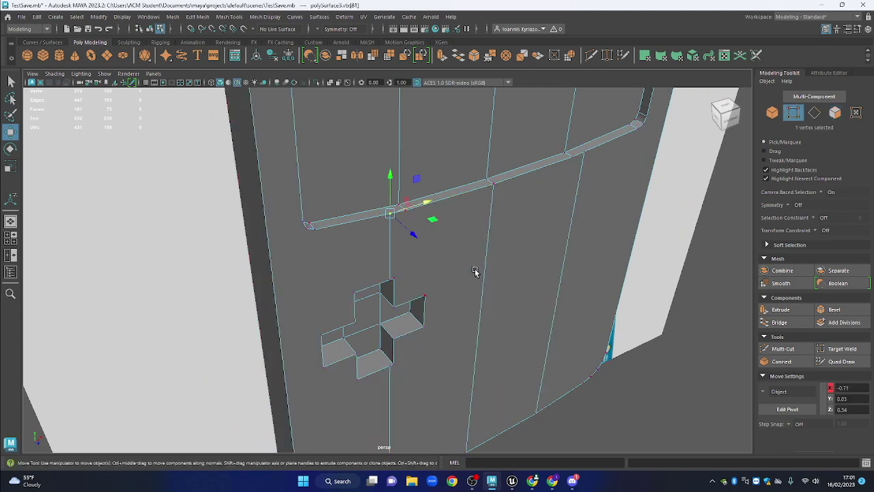
{"action": "scroll", "coordinate": [461, 252], "scroll_direction": "down", "scroll_amount": 1}
{"action": "left_click_drag", "start_coordinate": [465, 267], "coordinate": [423, 206]}
{"action": "scroll", "coordinate": [405, 239], "scroll_direction": "up", "scroll_amount": 1}
{"action": "left_click_drag", "start_coordinate": [407, 139], "coordinate": [345, 244], "text": "alt"}
{"action": "scroll", "coordinate": [394, 237], "scroll_direction": "up", "scroll_amount": 1}
{"action": "right_click", "coordinate": [399, 219]}
{"action": "left_click", "coordinate": [441, 194]}
{"action": "scroll", "coordinate": [519, 217], "scroll_direction": "down", "scroll_amount": 2}
{"action": "left_click", "coordinate": [687, 223]}
{"action": "mouse_move", "coordinate": [429, 263]}
{"action": "left_mouse_down", "text": "alt"}
{"action": "mouse_move", "coordinate": [453, 240]}
{"action": "mouse_move", "coordinate": [428, 282]}
{"action": "left_mouse_up", "text": "alt"}
{"action": "left_click", "coordinate": [237, 83]}
{"action": "mouse_move", "coordinate": [572, 300]}
{"action": "left_mouse_down"}
{"action": "mouse_move", "coordinate": [496, 340]}
{"action": "mouse_move", "coordinate": [467, 295]}
{"action": "mouse_move", "coordinate": [497, 303]}
{"action": "mouse_move", "coordinate": [511, 335]}
{"action": "mouse_move", "coordinate": [508, 362]}
{"action": "left_mouse_up"}
{"action": "left_click", "coordinate": [393, 298]}
{"action": "left_click_drag", "start_coordinate": [394, 299], "coordinate": [430, 245]}
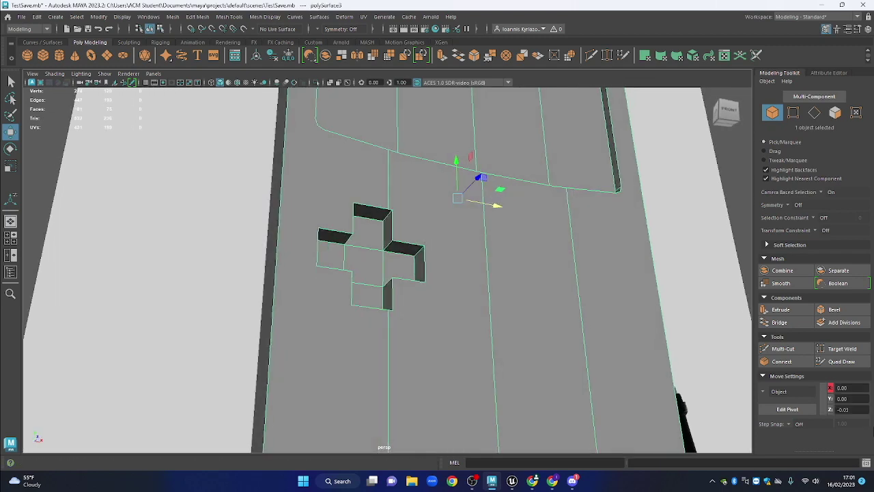
Try to target-weld the edge vertices above and below the D-pad cut to their neighbouring rim and cut-corner vertices
{"action": "left_click", "coordinate": [842, 348]}
{"action": "left_click_drag", "start_coordinate": [620, 215], "coordinate": [597, 287], "text": "alt"}
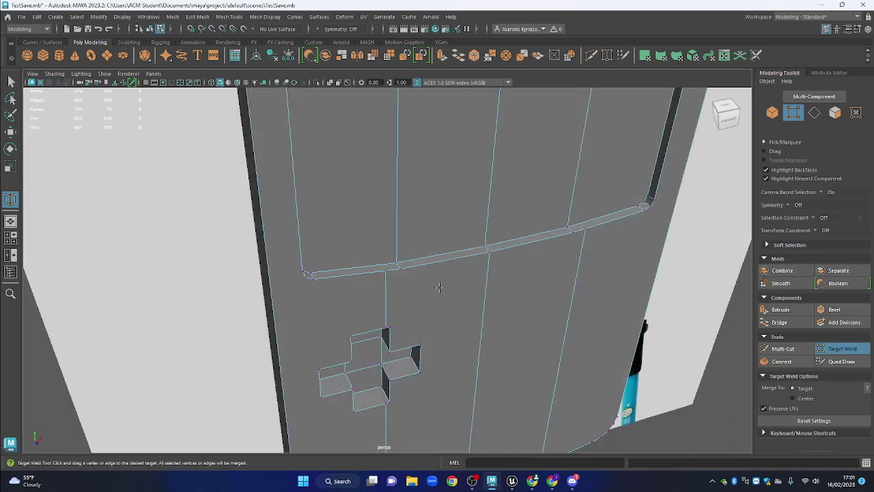
{"action": "scroll", "coordinate": [449, 291], "scroll_direction": "up", "scroll_amount": 2}
{"action": "left_click_drag", "start_coordinate": [385, 271], "coordinate": [402, 268]}
{"action": "left_click_drag", "start_coordinate": [453, 336], "coordinate": [409, 223], "text": "alt"}
{"action": "left_click_drag", "start_coordinate": [464, 250], "coordinate": [437, 263]}
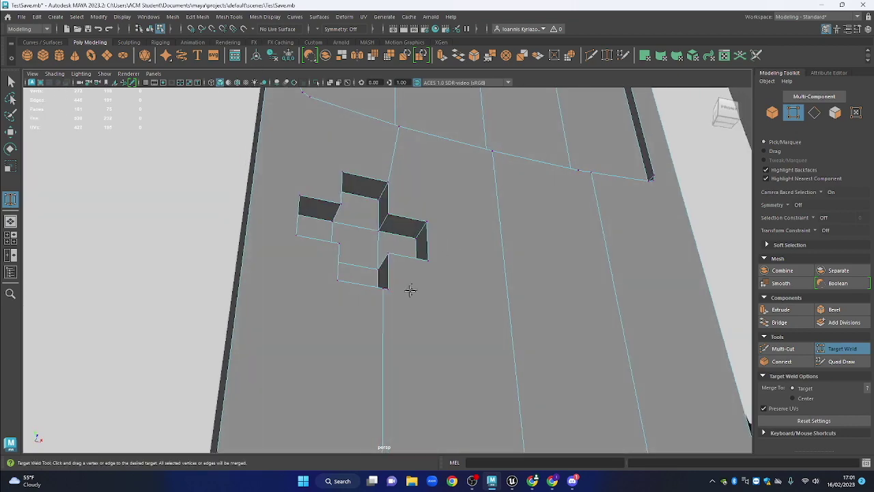
{"action": "left_click_drag", "start_coordinate": [382, 290], "coordinate": [389, 290]}
{"action": "scroll", "coordinate": [428, 392], "scroll_direction": "down", "scroll_amount": 3}
{"action": "left_click_drag", "start_coordinate": [428, 392], "coordinate": [397, 237], "text": "alt"}
Undo the target welds around the D-pad cut
{"action": "key", "text": "q"}
{"action": "key", "text": "ctrl+z"}
{"action": "key", "text": "ctrl+z"}
{"action": "key", "text": "ctrl+z"}
{"action": "left_click_drag", "start_coordinate": [499, 217], "coordinate": [483, 246], "text": "alt"}
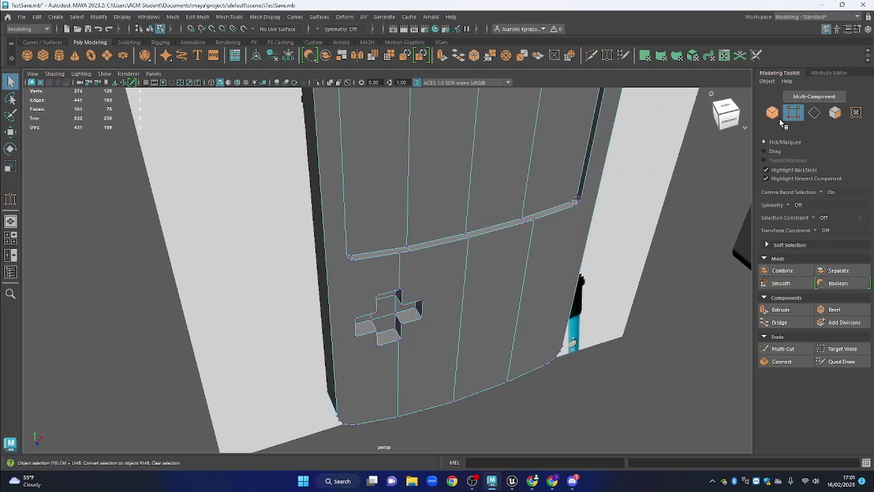
Return to object mode and, in the front view, move the overlapping body copy aside to about X 12.26
{"action": "left_click", "coordinate": [774, 114]}
{"action": "left_click_drag", "start_coordinate": [658, 258], "coordinate": [357, 203]}
{"action": "key", "text": "space"}
{"action": "left_click_drag", "start_coordinate": [448, 213], "coordinate": [449, 238]}
{"action": "key", "text": "f"}
{"action": "left_click_drag", "start_coordinate": [430, 337], "coordinate": [418, 256]}
{"action": "scroll", "coordinate": [429, 287], "scroll_direction": "up", "scroll_amount": 2}
{"action": "scroll", "coordinate": [418, 255], "scroll_direction": "up", "scroll_amount": 1}
{"action": "scroll", "coordinate": [420, 253], "scroll_direction": "down", "scroll_amount": 10}
{"action": "left_click", "coordinate": [571, 271]}
{"action": "key", "text": "w"}
{"action": "left_click_drag", "start_coordinate": [560, 258], "coordinate": [781, 282]}
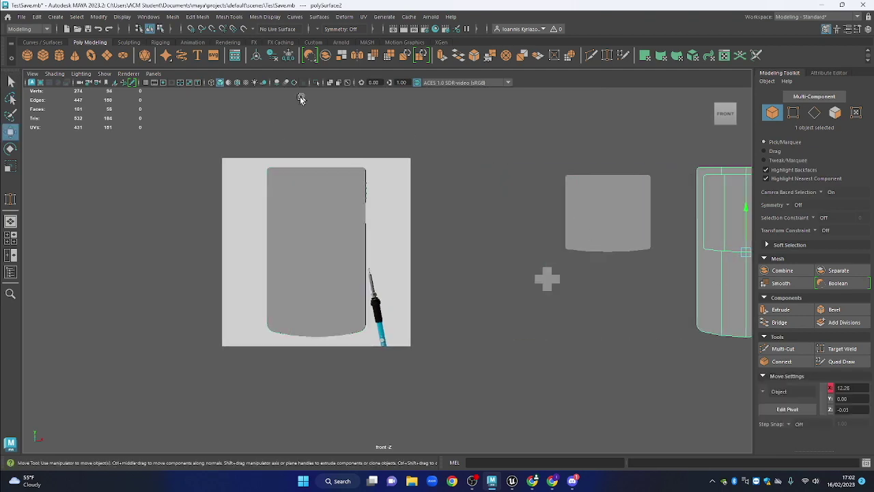
Show wireframe on shaded and X-ray in the front view over the reference's buttons, and clear the selection
{"action": "left_click", "coordinate": [236, 82]}
{"action": "scroll", "coordinate": [635, 295], "scroll_direction": "up", "scroll_amount": 1}
{"action": "left_click_drag", "start_coordinate": [635, 295], "coordinate": [529, 324]}
{"action": "scroll", "coordinate": [528, 324], "scroll_direction": "up", "scroll_amount": 1}
{"action": "left_click", "coordinate": [330, 82]}
{"action": "scroll", "coordinate": [314, 293], "scroll_direction": "up", "scroll_amount": 6}
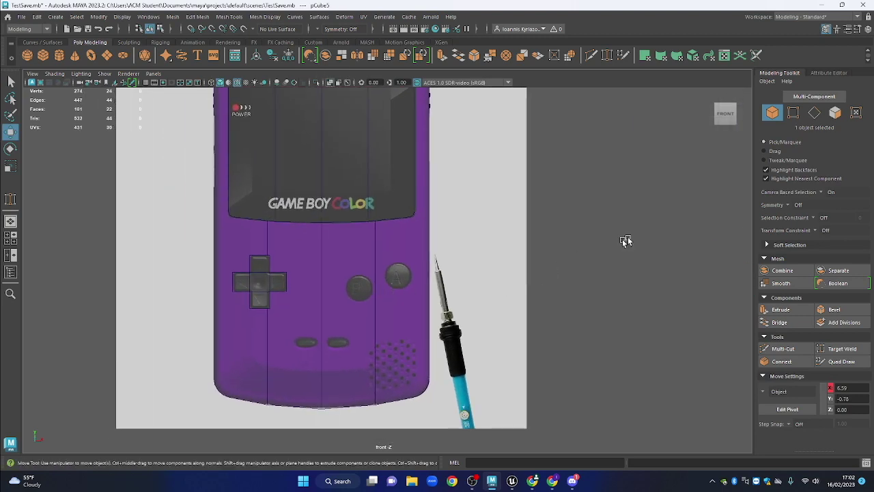
{"action": "left_click", "coordinate": [579, 254]}
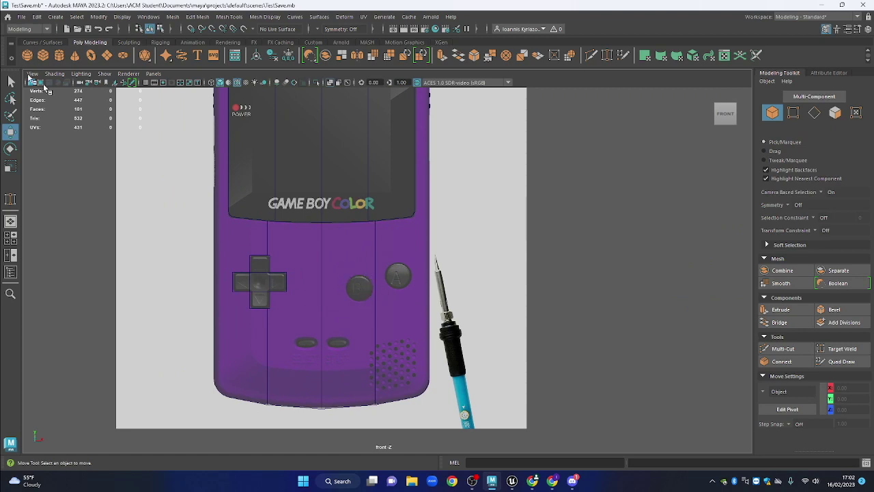
Create a polygon cylinder and rotate it 90° about X with snapping so its cap faces the front
{"action": "left_click", "coordinate": [76, 58]}
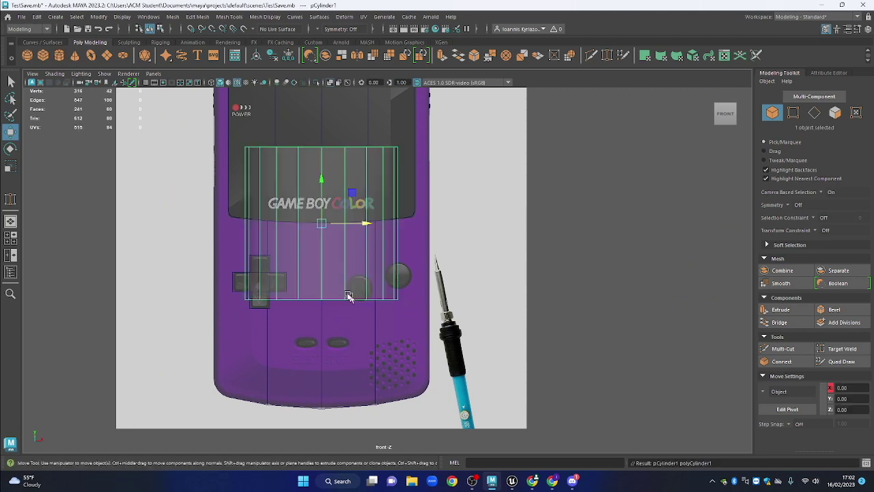
{"action": "key", "text": "e"}
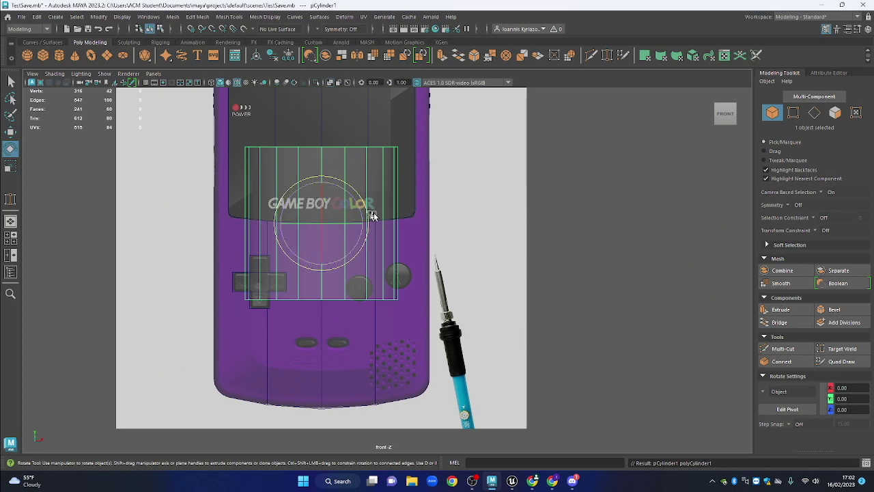
{"action": "key", "text": "w"}
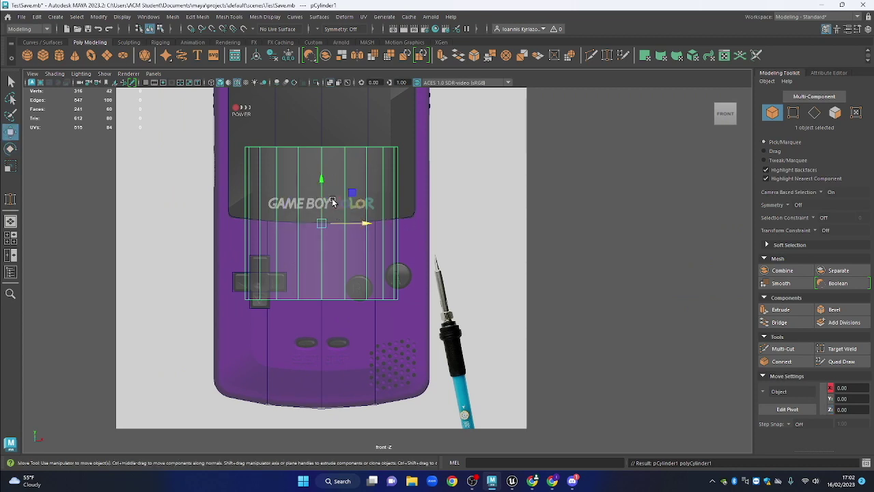
{"action": "key", "text": "e"}
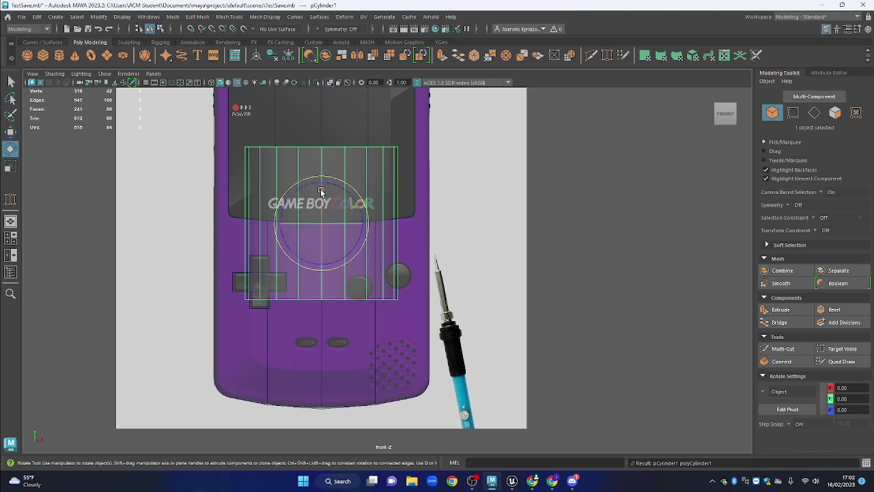
{"action": "key", "text": "j"}
{"action": "left_click_drag", "start_coordinate": [321, 194], "coordinate": [316, 257]}
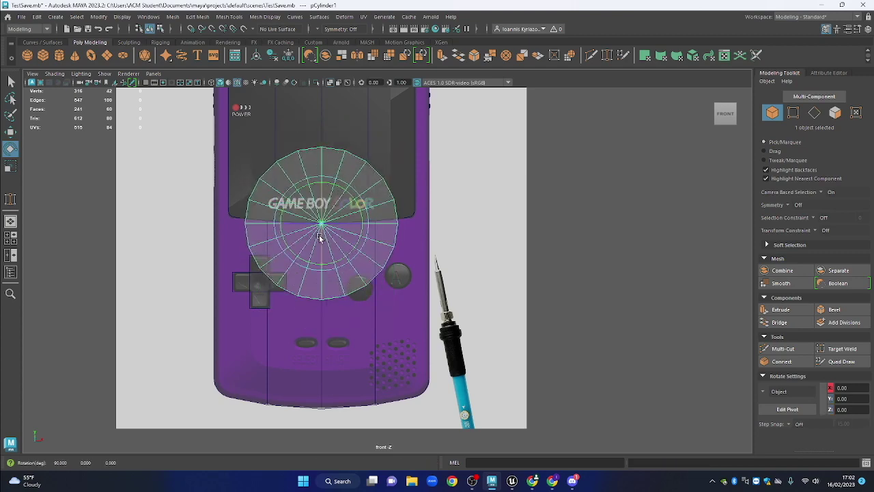
Move the cylinder over the reference's B button, to about X 0.53 and Z 0.83
{"action": "scroll", "coordinate": [319, 237], "scroll_direction": "up", "scroll_amount": 2}
{"action": "scroll", "coordinate": [357, 266], "scroll_direction": "up", "scroll_amount": 2}
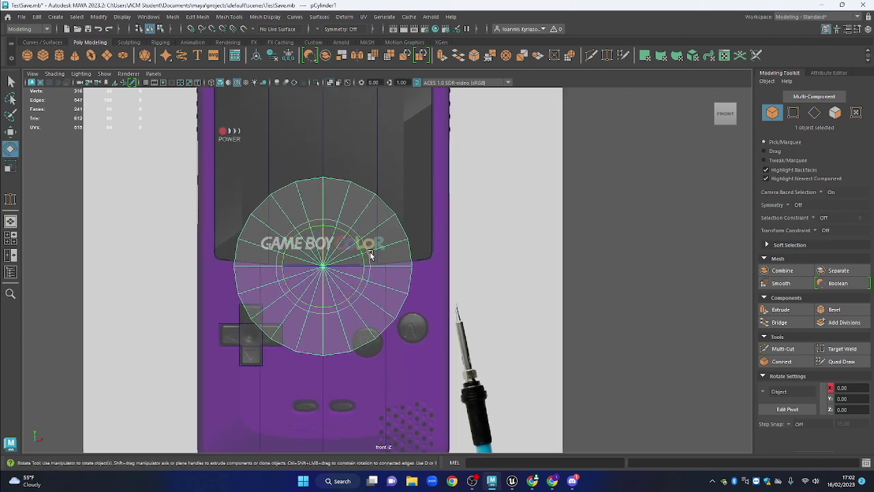
{"action": "scroll", "coordinate": [388, 239], "scroll_direction": "up", "scroll_amount": 2}
{"action": "key", "text": "w"}
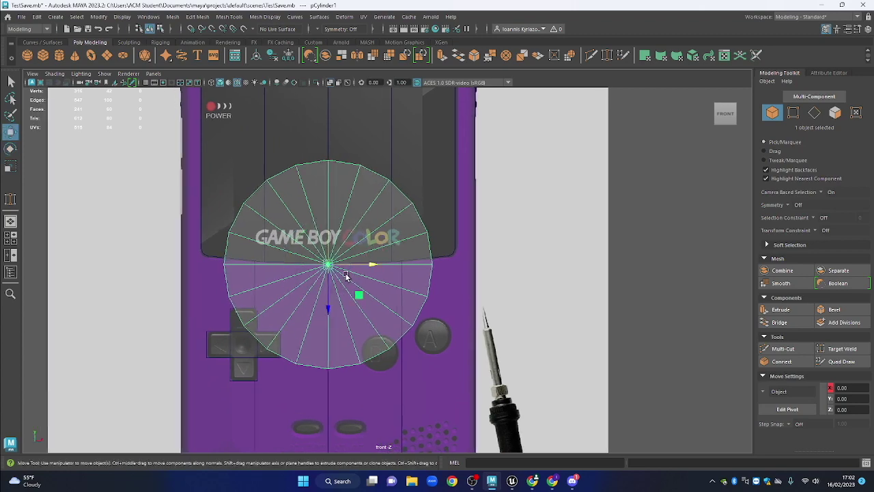
{"action": "left_click_drag", "start_coordinate": [359, 292], "coordinate": [410, 335]}
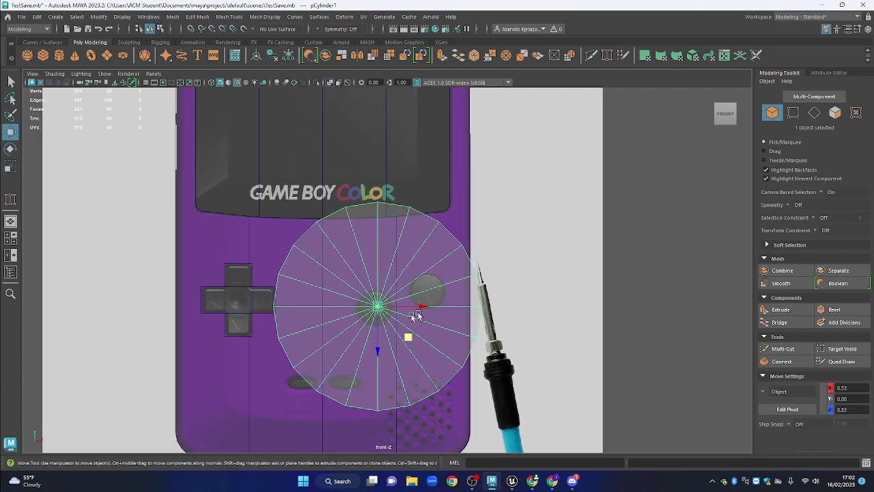
Set the cylinder's axis subdivisions to 16
{"action": "key", "text": "t"}
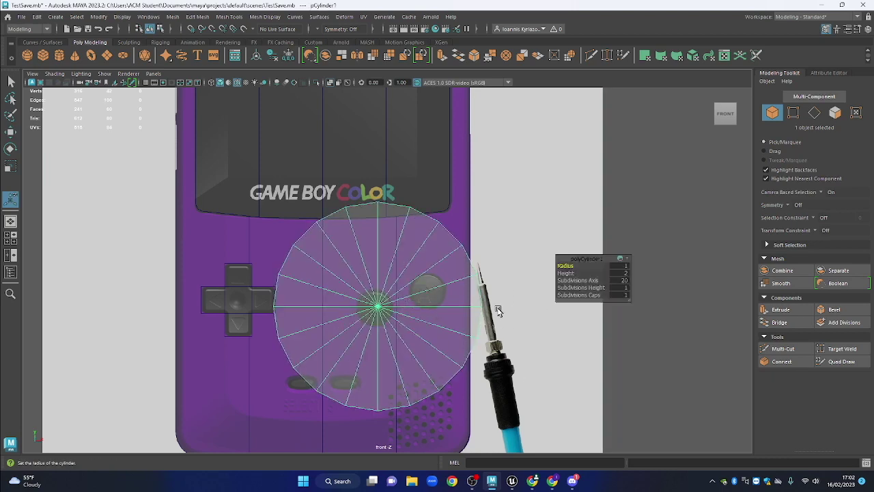
{"action": "left_click", "coordinate": [623, 282]}
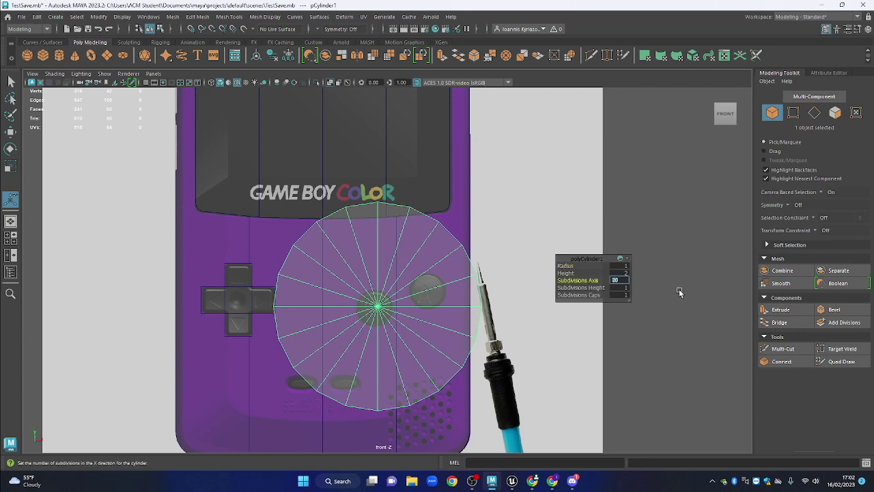
{"action": "type", "text": "16"}
{"action": "key", "text": "Return"}
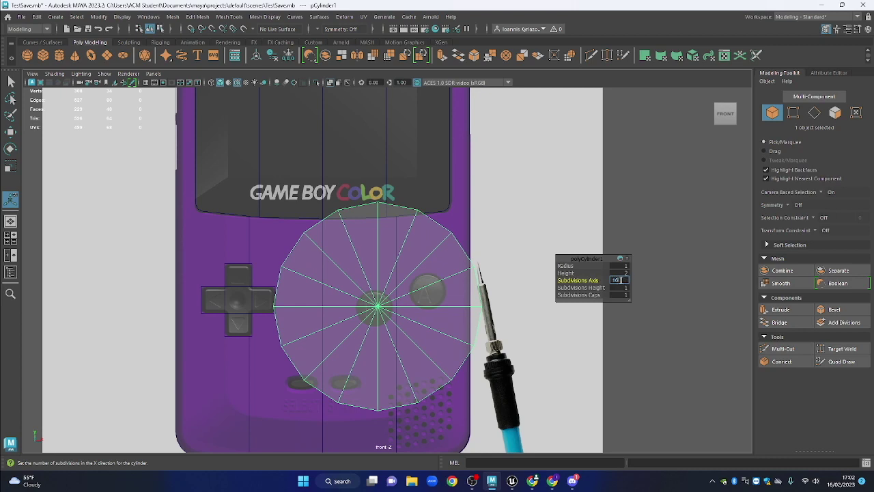
{"action": "type", "text": "12"}
{"action": "key", "text": "Return"}
{"action": "key", "text": "Return"}
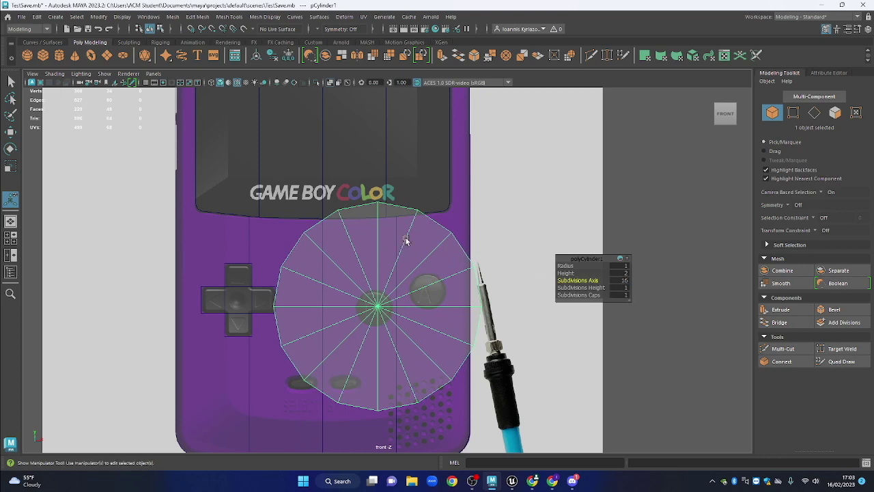
Centre the cylinder on the B button at about X 0.51, Z 0.85 and scale it uniformly to about 0.40
{"action": "key", "text": "w"}
{"action": "left_click_drag", "start_coordinate": [410, 337], "coordinate": [409, 339]}
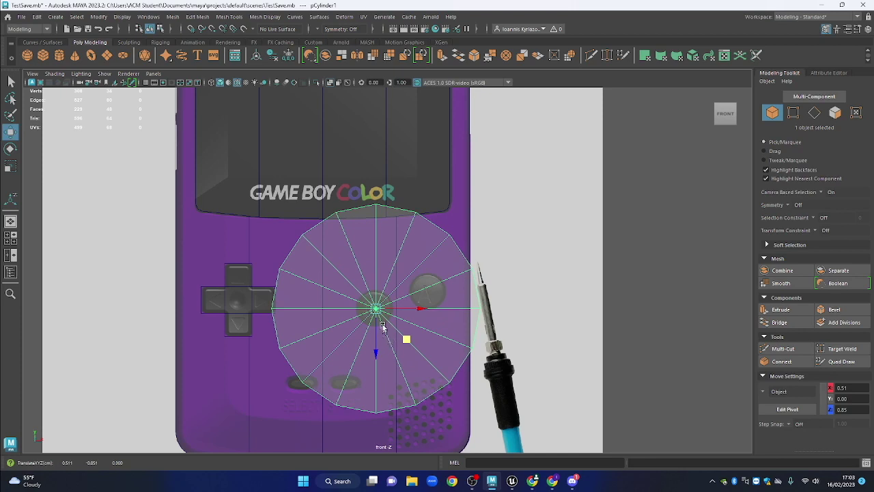
{"action": "key", "text": "r"}
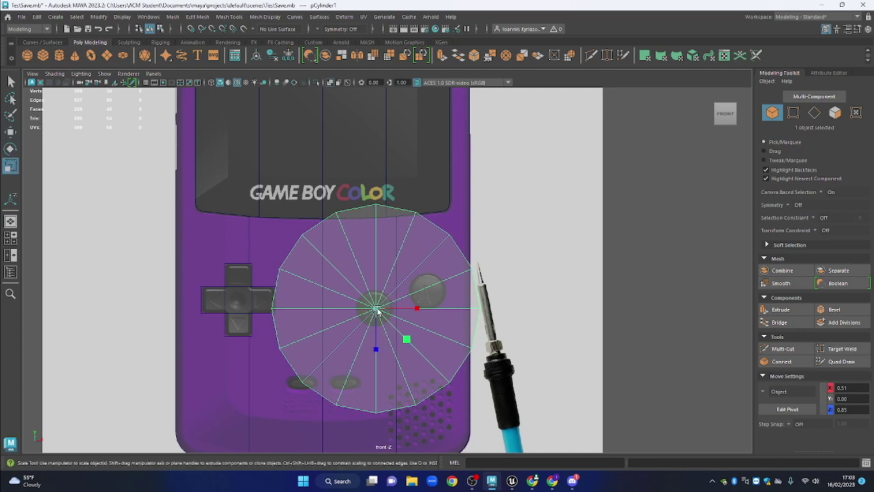
{"action": "left_click_drag", "start_coordinate": [375, 307], "coordinate": [307, 341]}
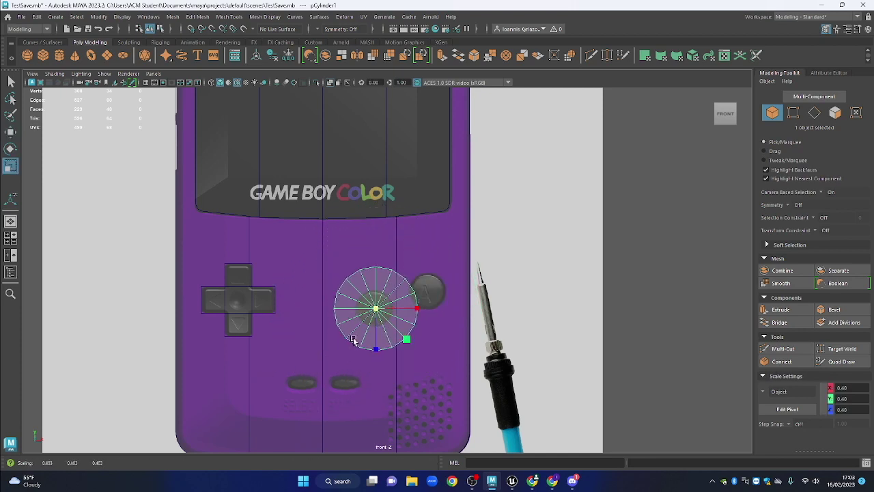
{"action": "scroll", "coordinate": [385, 330], "scroll_direction": "up", "scroll_amount": 5}
Set the cylinder's axis subdivisions to 12
{"action": "key", "text": "t"}
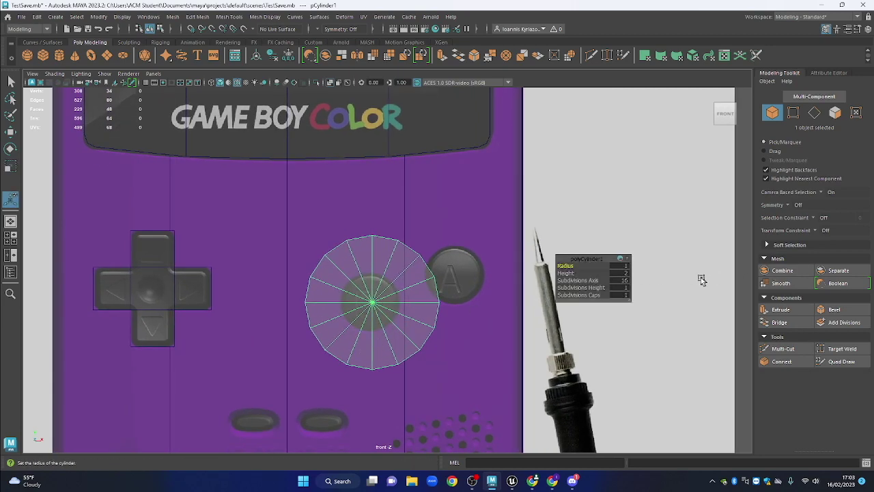
{"action": "left_click", "coordinate": [627, 281]}
{"action": "type", "text": "12"}
{"action": "key", "text": "Return"}
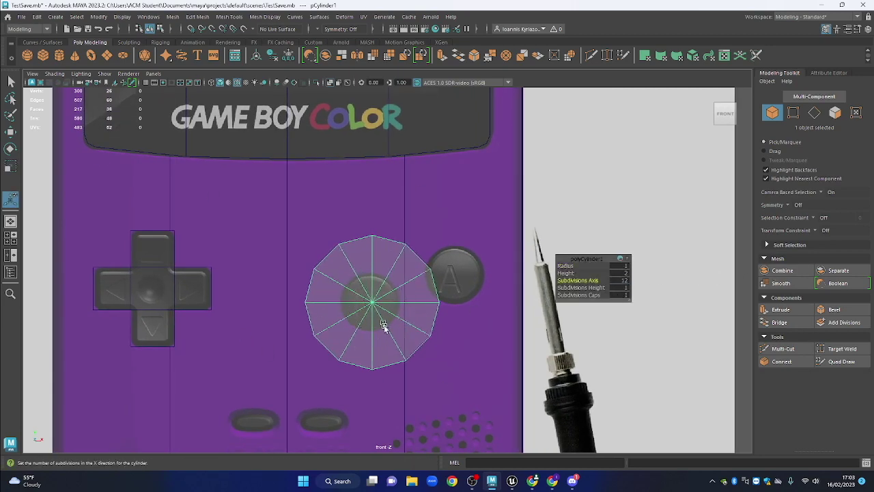
Scale the cylinder down to the B button's outline and nudge it to about X 0.50
{"action": "scroll", "coordinate": [373, 307], "scroll_direction": "up", "scroll_amount": 2}
{"action": "key", "text": "r"}
{"action": "left_click_drag", "start_coordinate": [358, 313], "coordinate": [289, 369]}
{"action": "key", "text": "w"}
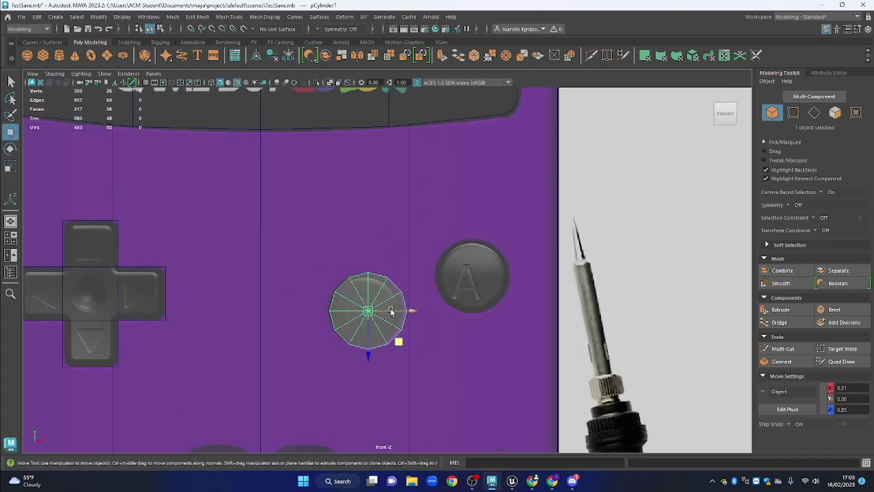
{"action": "left_click_drag", "start_coordinate": [385, 312], "coordinate": [381, 314]}
{"action": "left_click_drag", "start_coordinate": [479, 328], "coordinate": [429, 300]}
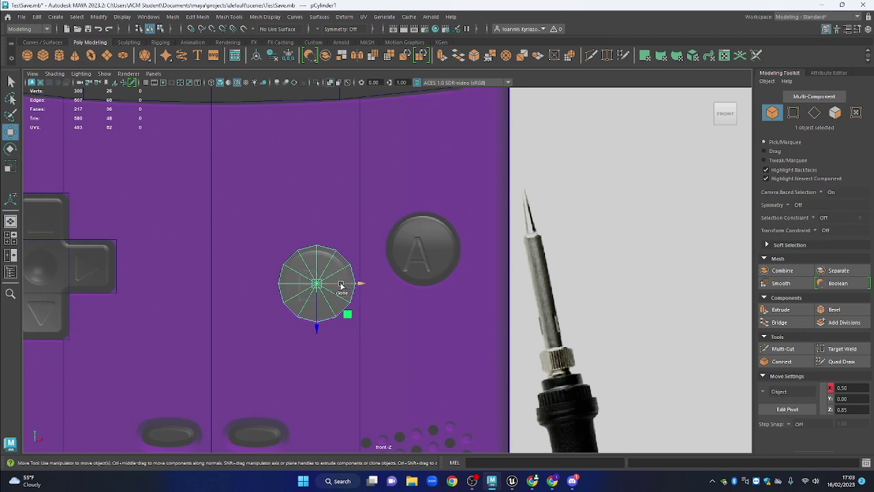
Clone the cylinder and align the copy with the A button at about X 1.00, Z 0.69
{"action": "left_click_drag", "start_coordinate": [341, 285], "coordinate": [454, 296]}
{"action": "left_click_drag", "start_coordinate": [420, 326], "coordinate": [420, 296]}
{"action": "left_click_drag", "start_coordinate": [439, 251], "coordinate": [445, 253]}
{"action": "left_click_drag", "start_coordinate": [422, 282], "coordinate": [422, 281]}
In the perspective view, select both button cylinders, turn off X-ray and move them forward through the body's front to about Y 0.26
{"action": "key", "text": "space"}
{"action": "left_click_drag", "start_coordinate": [370, 279], "coordinate": [378, 257]}
{"action": "mouse_move", "coordinate": [382, 254]}
{"action": "left_mouse_down"}
{"action": "mouse_move", "coordinate": [471, 258]}
{"action": "mouse_move", "coordinate": [410, 282]}
{"action": "left_mouse_up"}
{"action": "scroll", "coordinate": [471, 258], "scroll_direction": "up", "scroll_amount": 3}
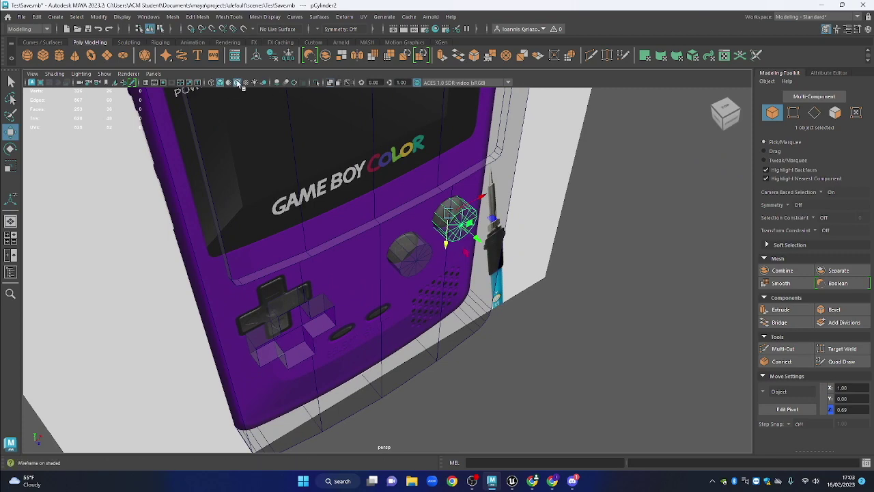
{"action": "left_click", "coordinate": [330, 82]}
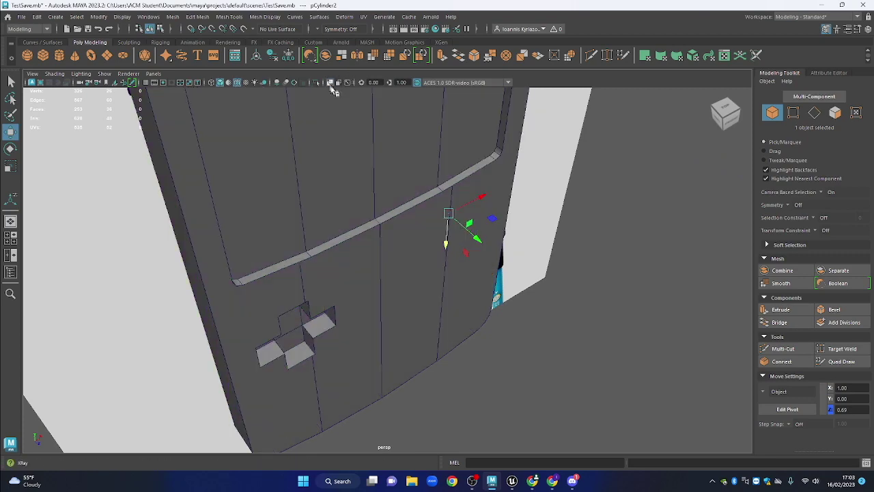
{"action": "left_click", "coordinate": [329, 82]}
{"action": "left_click_drag", "start_coordinate": [445, 343], "coordinate": [407, 277]}
{"action": "left_click_drag", "start_coordinate": [481, 304], "coordinate": [429, 368]}
{"action": "left_click", "coordinate": [332, 83]}
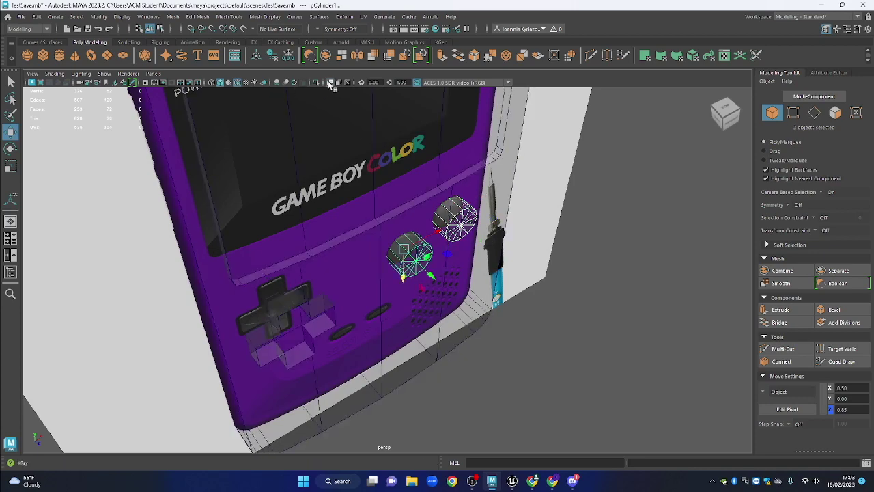
{"action": "left_click_drag", "start_coordinate": [430, 275], "coordinate": [437, 246]}
{"action": "scroll", "coordinate": [447, 295], "scroll_direction": "down", "scroll_amount": 2}
Clone both button cylinders in the front view and move the copies aside to about X 5.19, near the separate D-pad
{"action": "key", "text": "space"}
{"action": "left_click", "coordinate": [507, 223]}
{"action": "scroll", "coordinate": [471, 239], "scroll_direction": "down", "scroll_amount": 9}
{"action": "scroll", "coordinate": [403, 260], "scroll_direction": "up", "scroll_amount": 2}
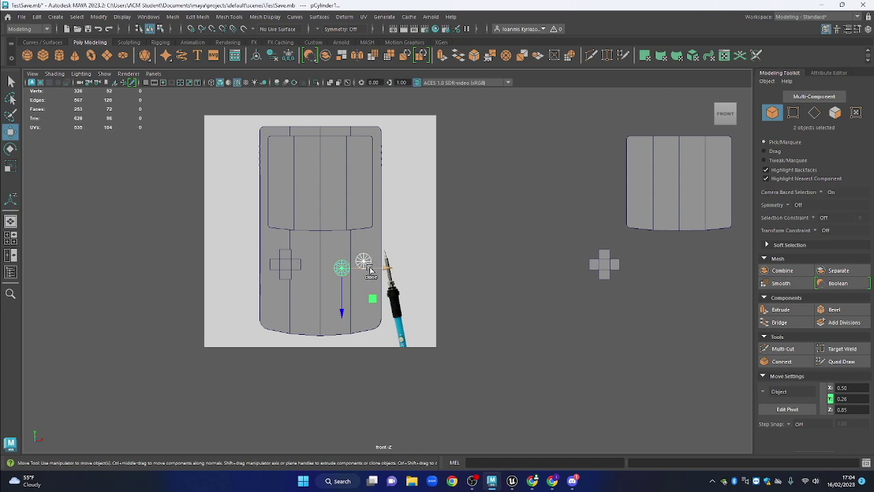
{"action": "mouse_move", "coordinate": [369, 271]}
{"action": "left_mouse_down"}
{"action": "mouse_move", "coordinate": [372, 263]}
{"action": "mouse_move", "coordinate": [571, 282]}
{"action": "left_mouse_up"}
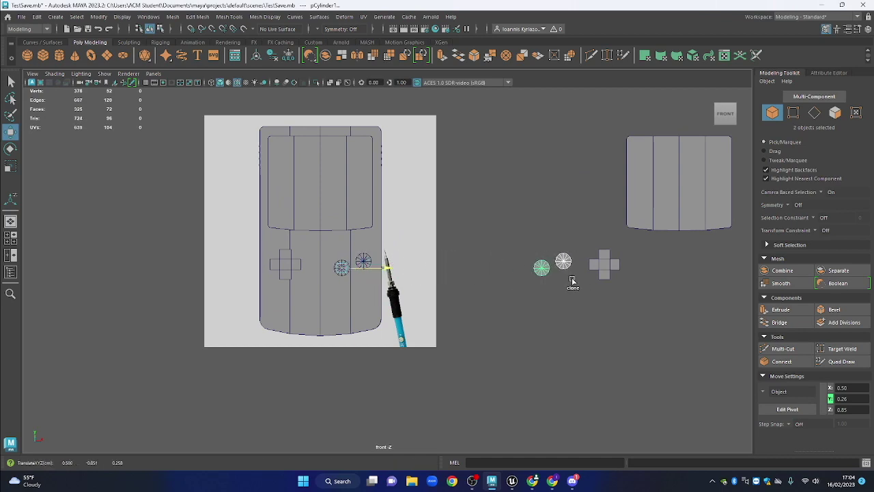
{"action": "scroll", "coordinate": [357, 248], "scroll_direction": "up", "scroll_amount": 1}
{"action": "scroll", "coordinate": [362, 251], "scroll_direction": "up", "scroll_amount": 2}
{"action": "key", "text": "space"}
{"action": "left_click_drag", "start_coordinate": [389, 269], "coordinate": [396, 245]}
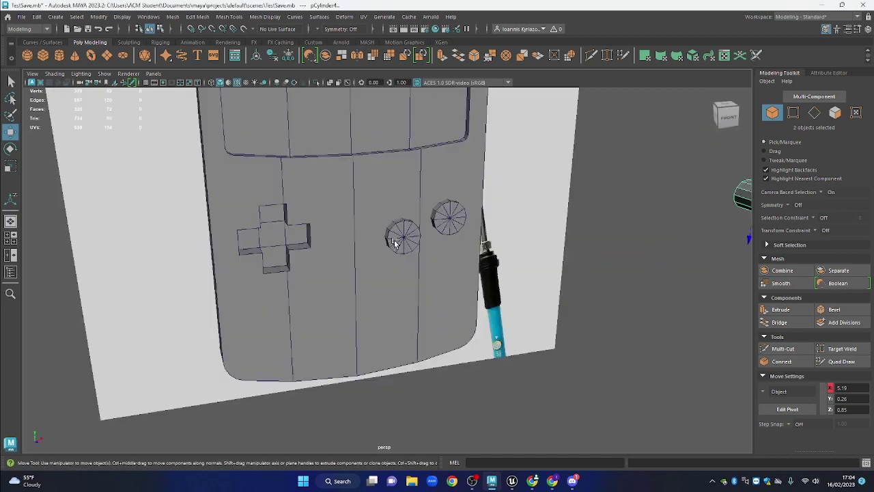
{"action": "mouse_move", "coordinate": [498, 246]}
{"action": "left_mouse_down"}
{"action": "mouse_move", "coordinate": [444, 253]}
{"action": "mouse_move", "coordinate": [485, 252]}
{"action": "mouse_move", "coordinate": [463, 283]}
{"action": "mouse_move", "coordinate": [549, 245]}
{"action": "left_mouse_up"}
{"action": "mouse_move", "coordinate": [636, 220]}
{"action": "left_mouse_down"}
{"action": "mouse_move", "coordinate": [572, 249]}
{"action": "mouse_move", "coordinate": [428, 219]}
{"action": "left_mouse_up"}
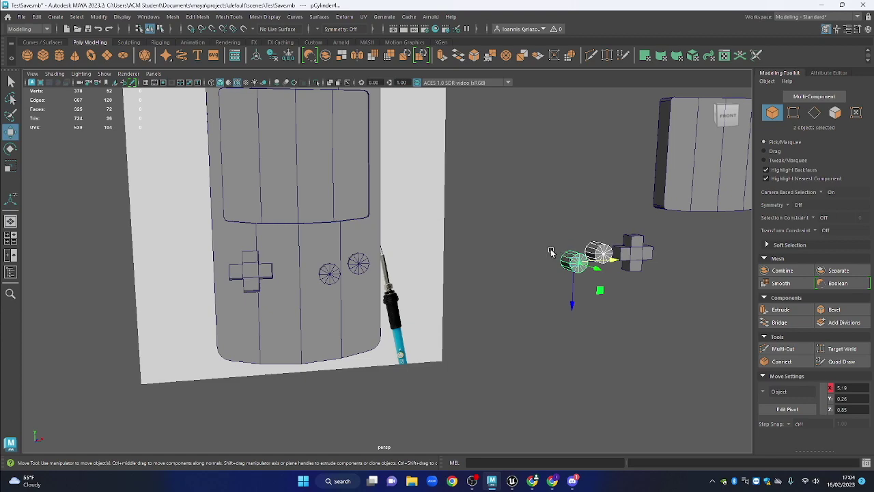
Select the two button cylinders embedded in the body's front and scale them up uniformly to 0.19
{"action": "key", "text": "space"}
{"action": "left_click_drag", "start_coordinate": [487, 219], "coordinate": [343, 324]}
{"action": "key", "text": "space"}
{"action": "left_click", "coordinate": [244, 263]}
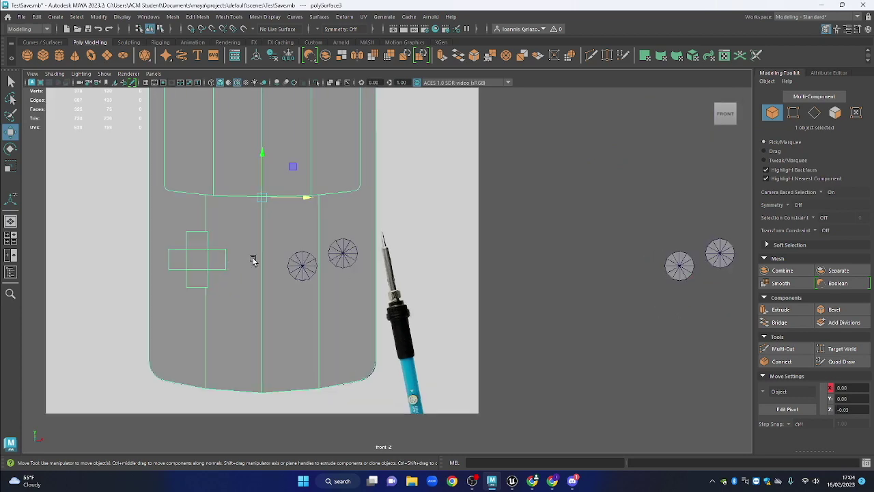
{"action": "key", "text": "space"}
{"action": "left_click_drag", "start_coordinate": [244, 263], "coordinate": [278, 240]}
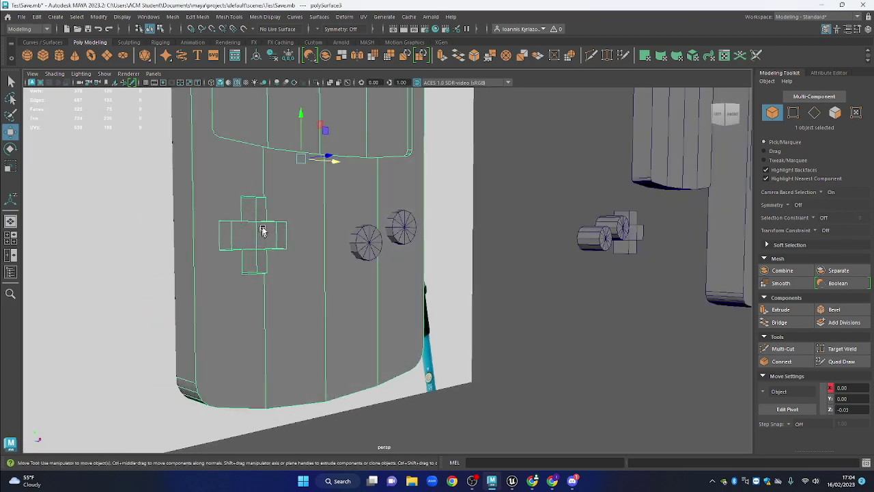
{"action": "scroll", "coordinate": [474, 264], "scroll_direction": "up", "scroll_amount": 2}
{"action": "left_click", "coordinate": [355, 222]}
{"action": "left_click", "coordinate": [408, 210], "text": "shift"}
{"action": "scroll", "coordinate": [410, 219], "scroll_direction": "up", "scroll_amount": 2}
{"action": "key", "text": "r"}
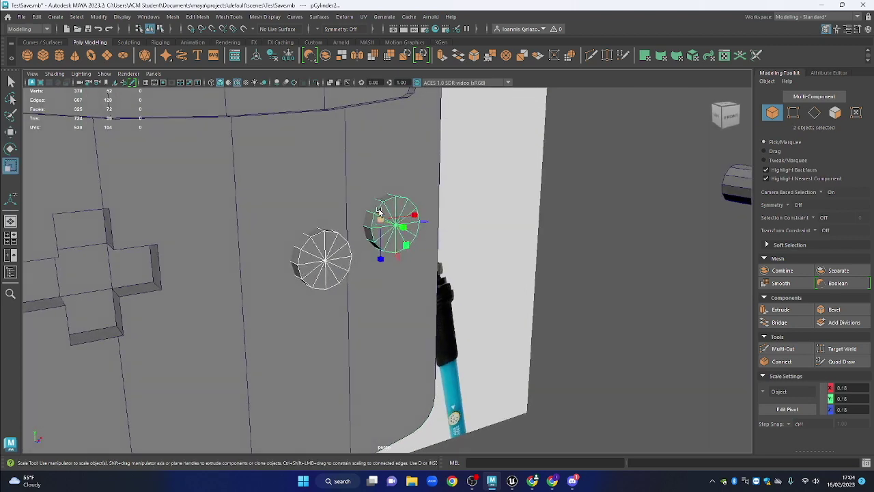
{"action": "left_click_drag", "start_coordinate": [380, 223], "coordinate": [386, 222]}
Combine the two enlarged button cylinders into one mesh, freeze its transformations and delete its history
{"action": "left_click_drag", "start_coordinate": [532, 210], "coordinate": [523, 273]}
{"action": "left_click", "coordinate": [523, 272]}
{"action": "left_click", "coordinate": [398, 254]}
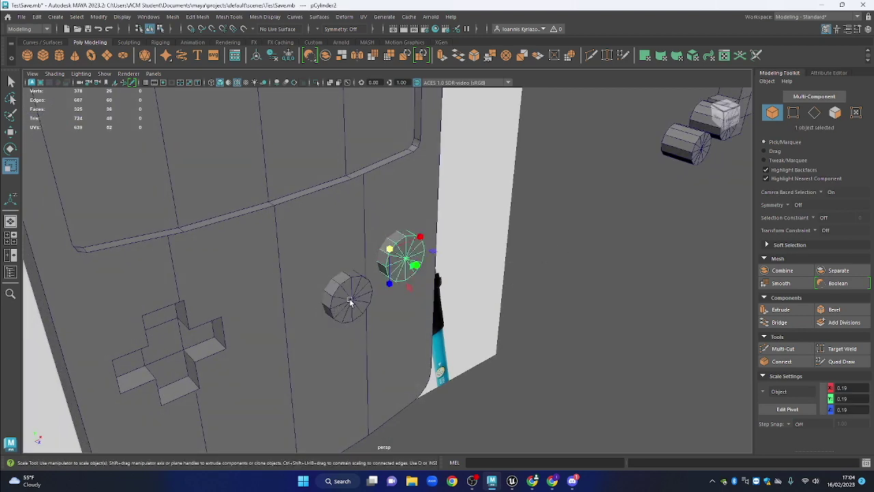
{"action": "left_click", "coordinate": [350, 301], "text": "shift"}
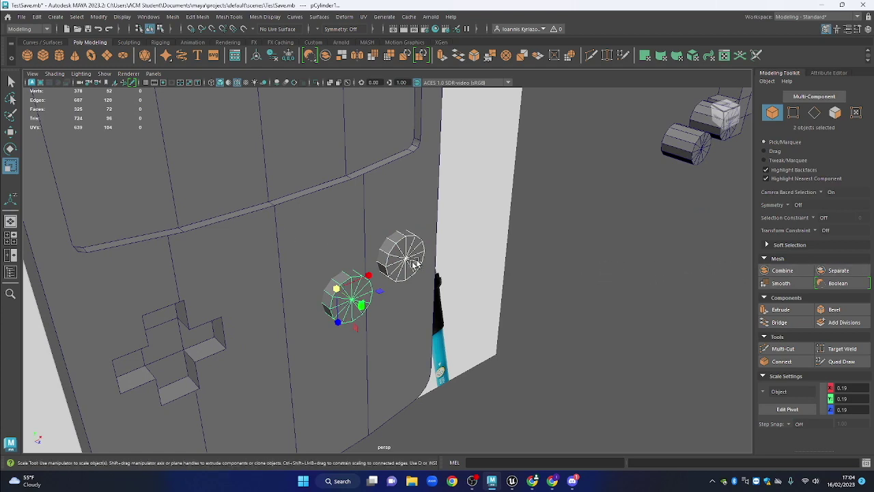
{"action": "left_click", "coordinate": [388, 271]}
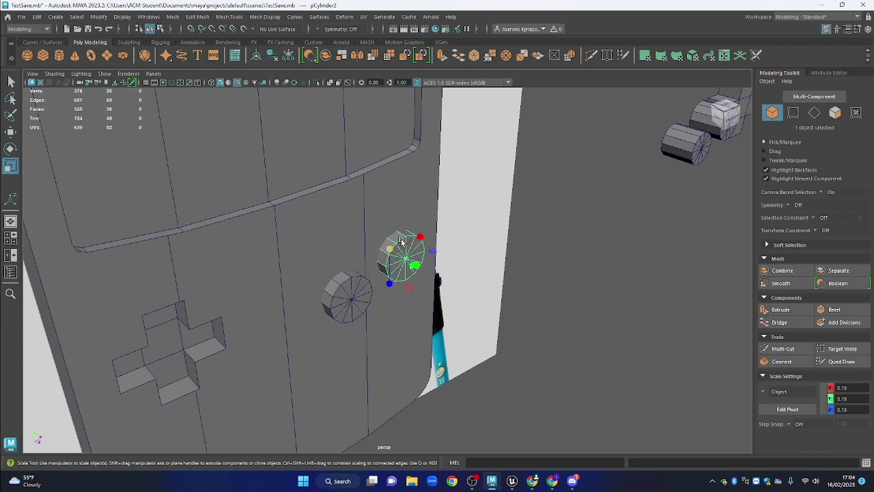
{"action": "left_click", "coordinate": [351, 299], "text": "shift"}
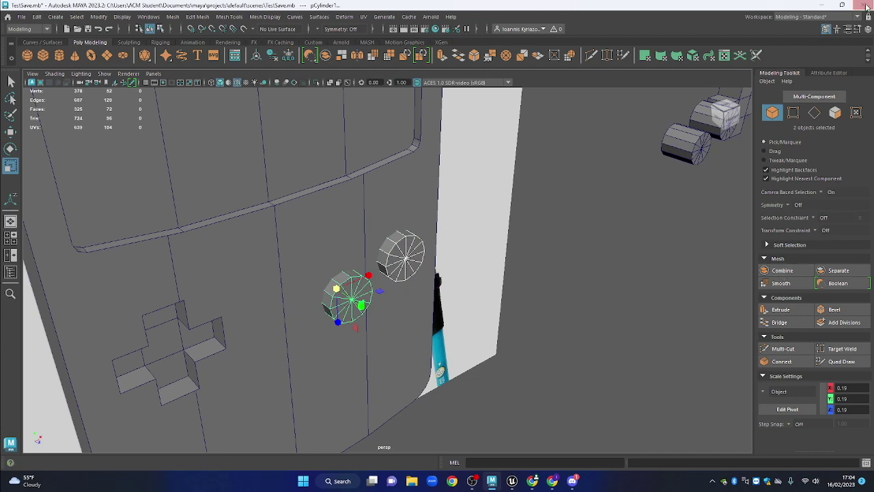
{"action": "left_click", "coordinate": [779, 271]}
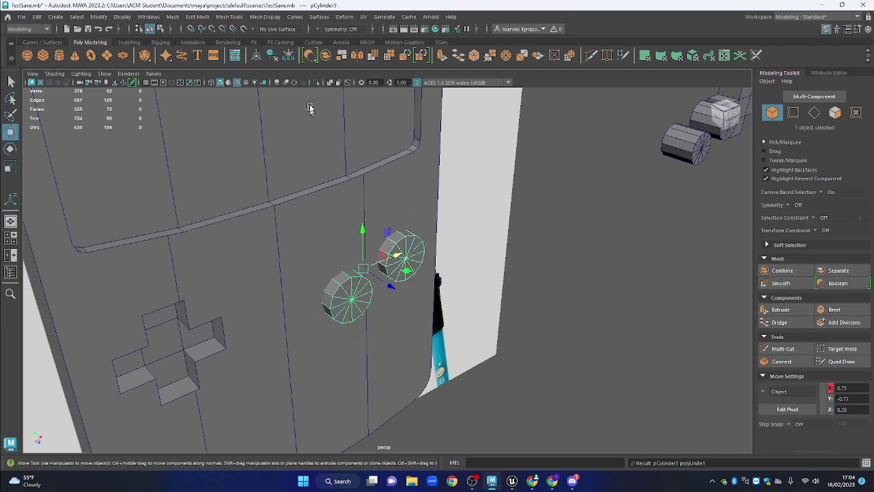
{"action": "left_click", "coordinate": [290, 59]}
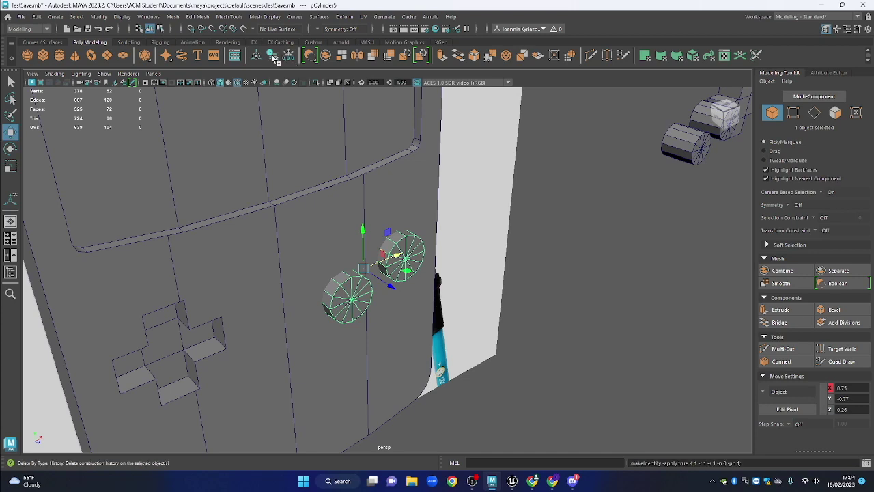
{"action": "left_click", "coordinate": [273, 58]}
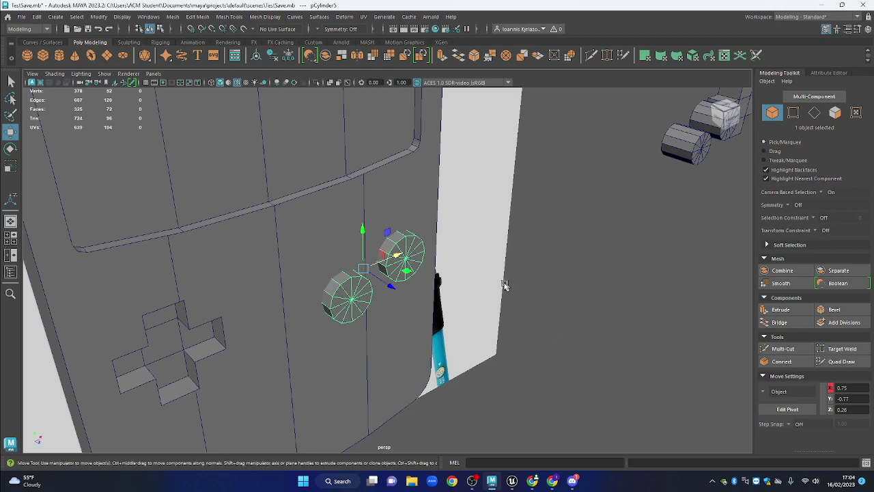
Boolean-subtract the combined button cylinders from the body to cut the A and B button recesses
{"action": "left_click_drag", "start_coordinate": [306, 243], "coordinate": [295, 238], "text": "alt"}
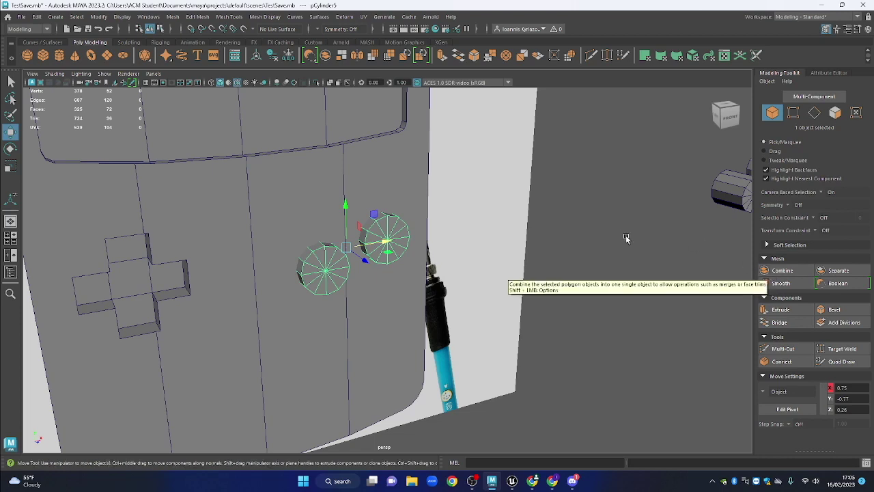
{"action": "left_click_drag", "start_coordinate": [364, 256], "coordinate": [361, 284], "text": "alt"}
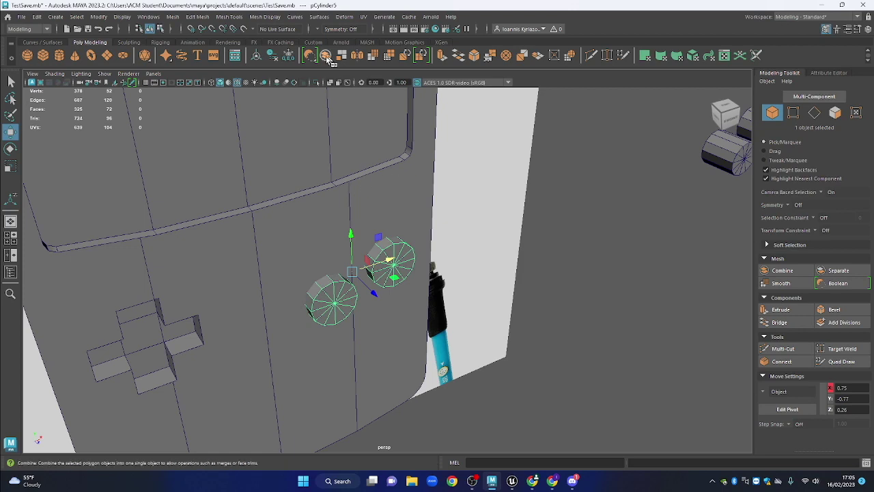
{"action": "left_click_drag", "start_coordinate": [434, 261], "coordinate": [421, 256]}
{"action": "left_click_drag", "start_coordinate": [423, 297], "coordinate": [424, 304]}
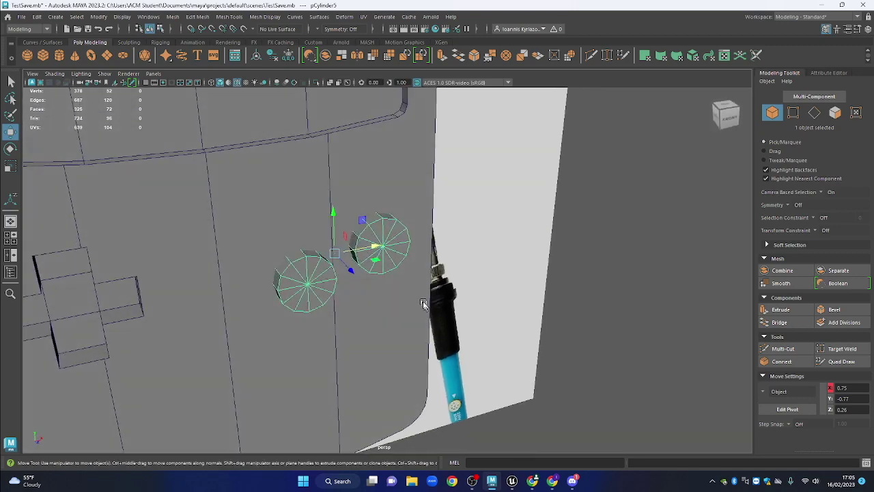
{"action": "left_click", "coordinate": [360, 157]}
{"action": "left_click_drag", "start_coordinate": [343, 242], "coordinate": [428, 286]}
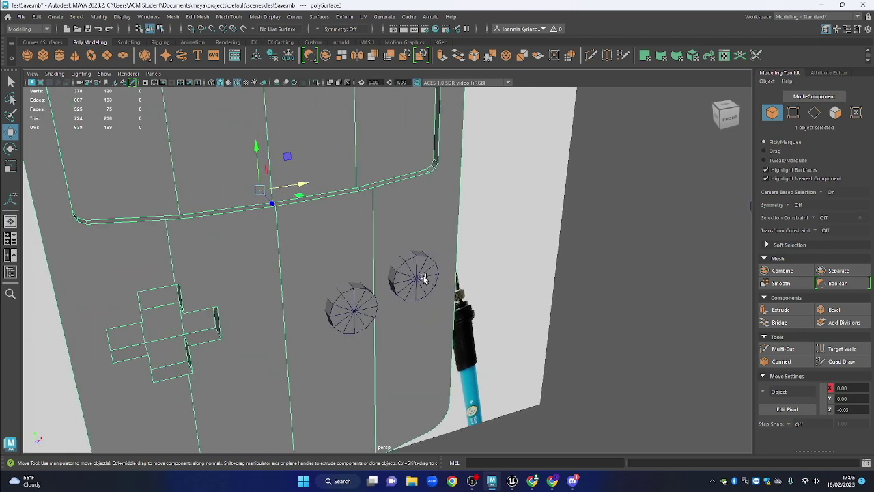
{"action": "left_click", "coordinate": [425, 278], "text": "shift"}
{"action": "left_click", "coordinate": [837, 283]}
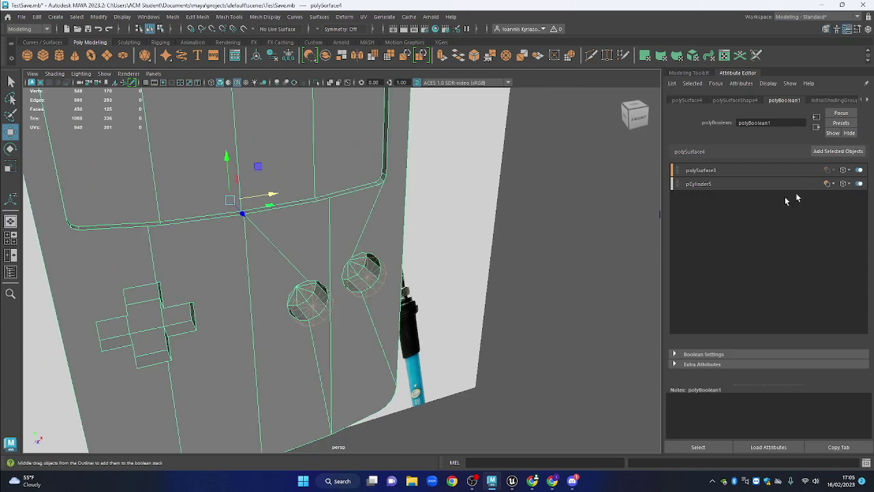
{"action": "left_click_drag", "start_coordinate": [325, 319], "coordinate": [297, 143]}
{"action": "left_click_drag", "start_coordinate": [337, 292], "coordinate": [324, 278]}
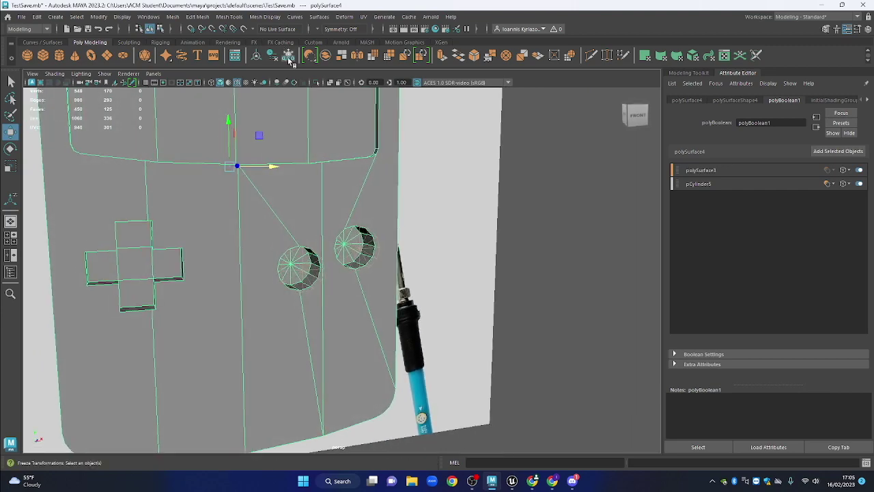
Freeze the transformations of the cut body, delete its construction history and deselect it
{"action": "left_click", "coordinate": [289, 59]}
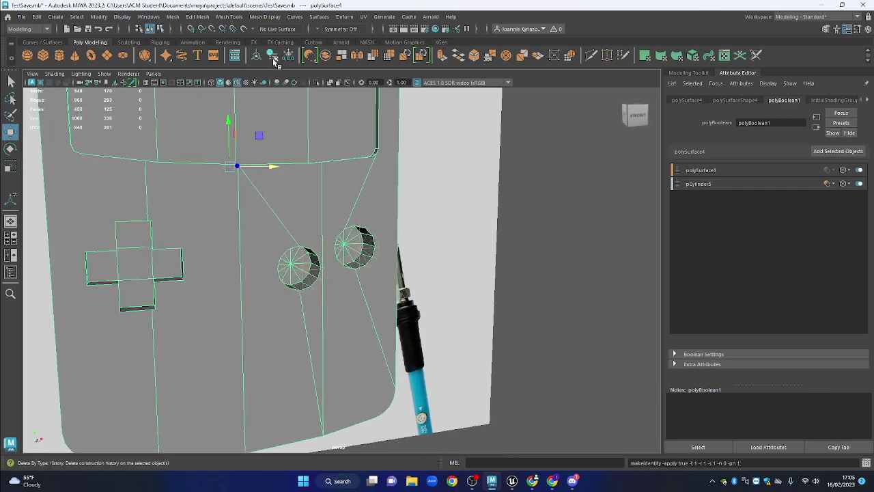
{"action": "left_click", "coordinate": [273, 56]}
{"action": "left_click_drag", "start_coordinate": [341, 353], "coordinate": [371, 255]}
{"action": "left_click", "coordinate": [454, 278]}
Turn on X-ray in the front view so the reference's Select and Start buttons can be traced
{"action": "key", "text": "space"}
{"action": "left_click_drag", "start_coordinate": [432, 197], "coordinate": [430, 222]}
{"action": "left_click", "coordinate": [330, 83]}
{"action": "scroll", "coordinate": [188, 384], "scroll_direction": "up", "scroll_amount": 3}
{"action": "left_click_drag", "start_coordinate": [233, 345], "coordinate": [381, 276]}
{"action": "scroll", "coordinate": [399, 341], "scroll_direction": "up", "scroll_amount": 6}
{"action": "scroll", "coordinate": [386, 314], "scroll_direction": "up", "scroll_amount": 2}
{"action": "left_click_drag", "start_coordinate": [375, 312], "coordinate": [333, 328]}
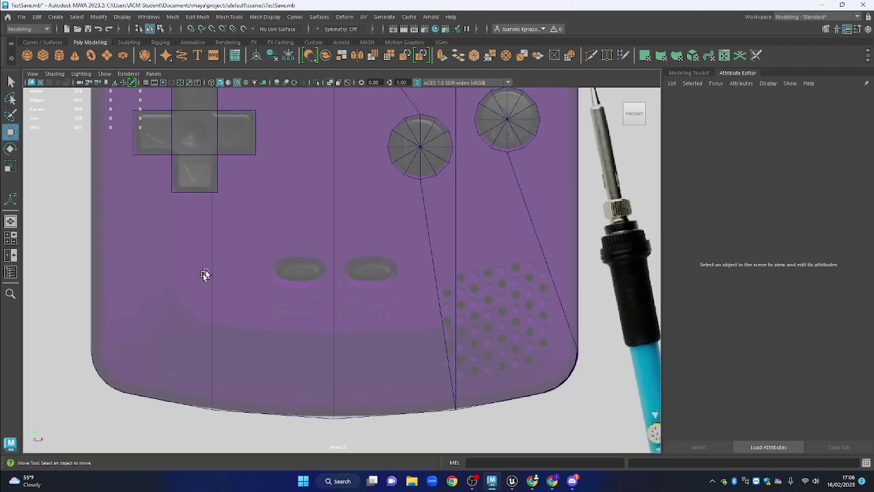
{"action": "scroll", "coordinate": [322, 285], "scroll_direction": "up", "scroll_amount": 1}
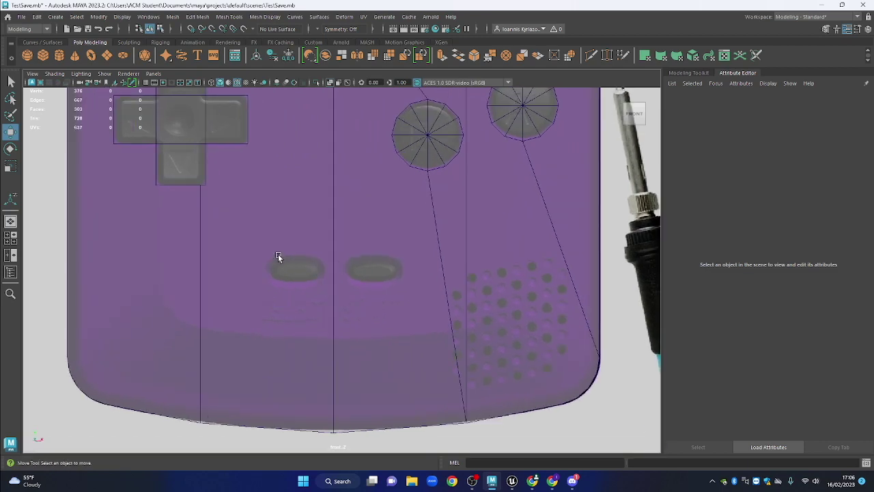
{"action": "scroll", "coordinate": [472, 225], "scroll_direction": "down", "scroll_amount": 4}
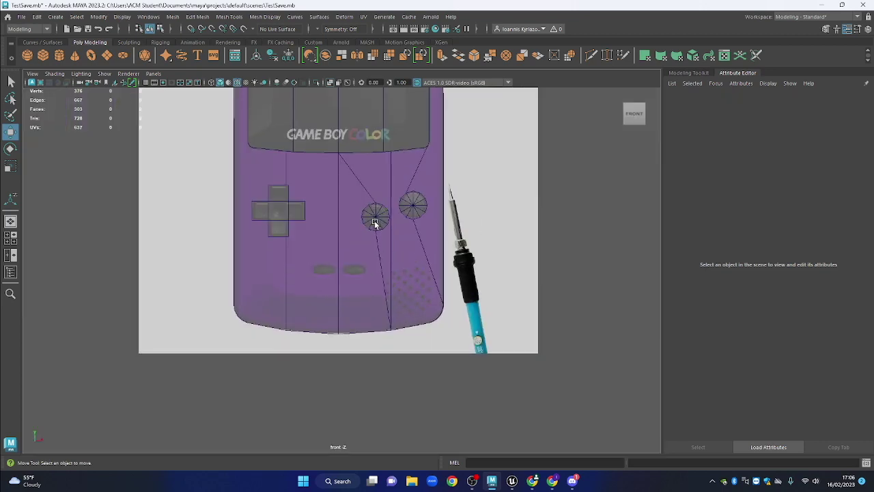
{"action": "scroll", "coordinate": [296, 301], "scroll_direction": "up", "scroll_amount": 4}
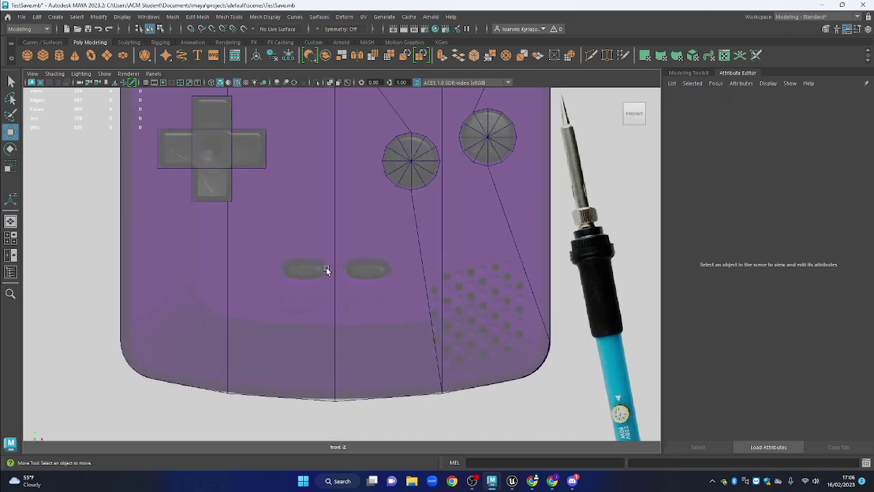
Create a polygon cube and move it over the Select button on the reference
{"action": "left_click", "coordinate": [43, 56]}
{"action": "scroll", "coordinate": [350, 243], "scroll_direction": "down", "scroll_amount": 4}
{"action": "scroll", "coordinate": [364, 250], "scroll_direction": "up", "scroll_amount": 3}
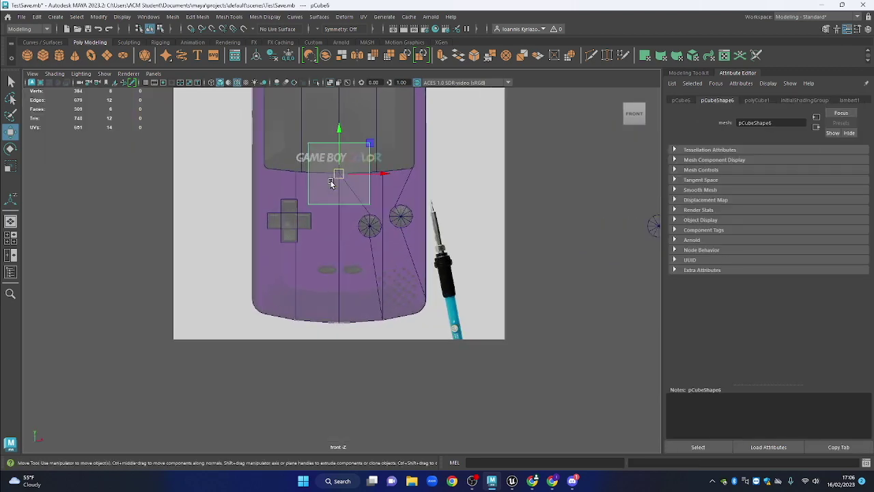
{"action": "scroll", "coordinate": [364, 250], "scroll_direction": "up", "scroll_amount": 2}
{"action": "left_click_drag", "start_coordinate": [368, 220], "coordinate": [353, 349]}
Scale the cube down to the Select button's outline, about 0.27 wide and 0.105 high
{"action": "key", "text": "f"}
{"action": "key", "text": "r"}
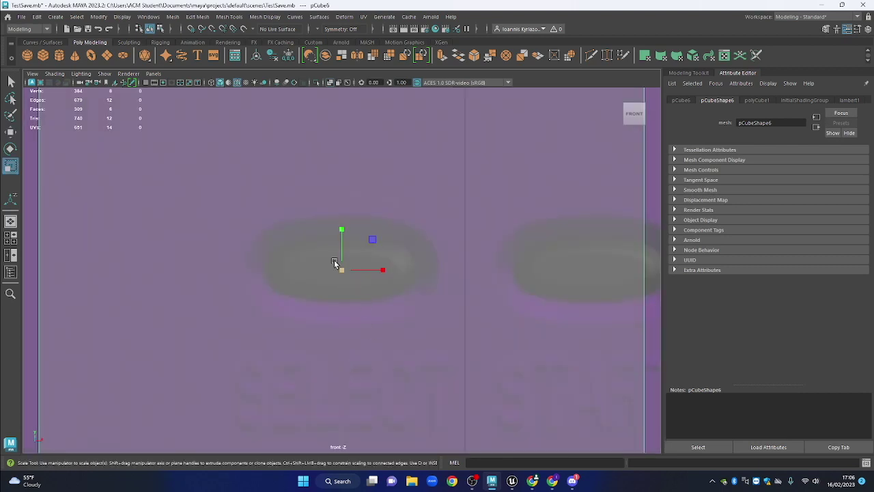
{"action": "left_click_drag", "start_coordinate": [340, 271], "coordinate": [97, 427]}
{"action": "left_click_drag", "start_coordinate": [342, 233], "coordinate": [345, 272]}
{"action": "key", "text": "w"}
{"action": "key", "text": "r"}
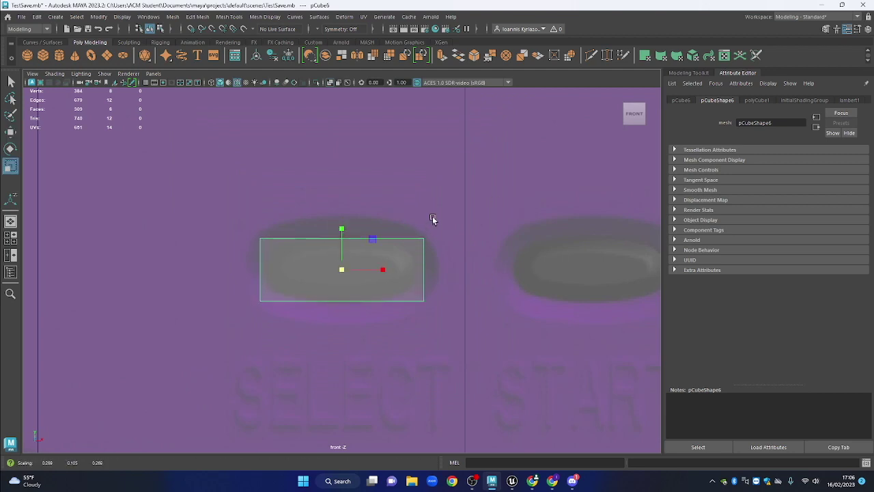
{"action": "key", "text": "w"}
{"action": "key", "text": "4"}
In the perspective view, select the cube's four front-to-back corner edges
{"action": "scroll", "coordinate": [295, 316], "scroll_direction": "up", "scroll_amount": 2}
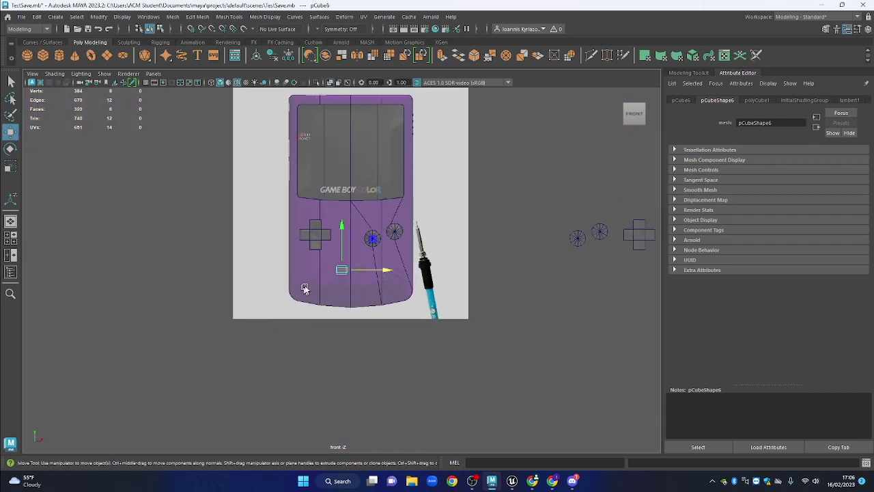
{"action": "scroll", "coordinate": [326, 270], "scroll_direction": "up", "scroll_amount": 4}
{"action": "left_click_drag", "start_coordinate": [417, 247], "coordinate": [420, 210]}
{"action": "key", "text": "f"}
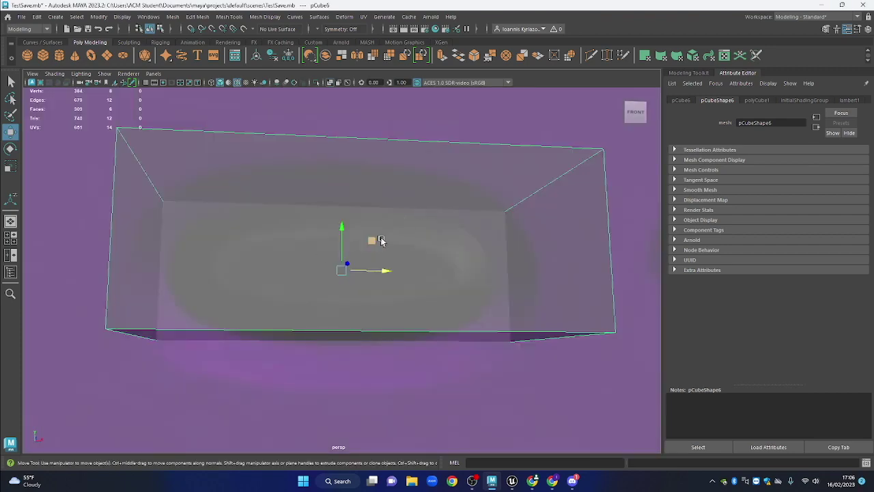
{"action": "left_click_drag", "start_coordinate": [373, 241], "coordinate": [410, 249]}
{"action": "right_click", "coordinate": [410, 249]}
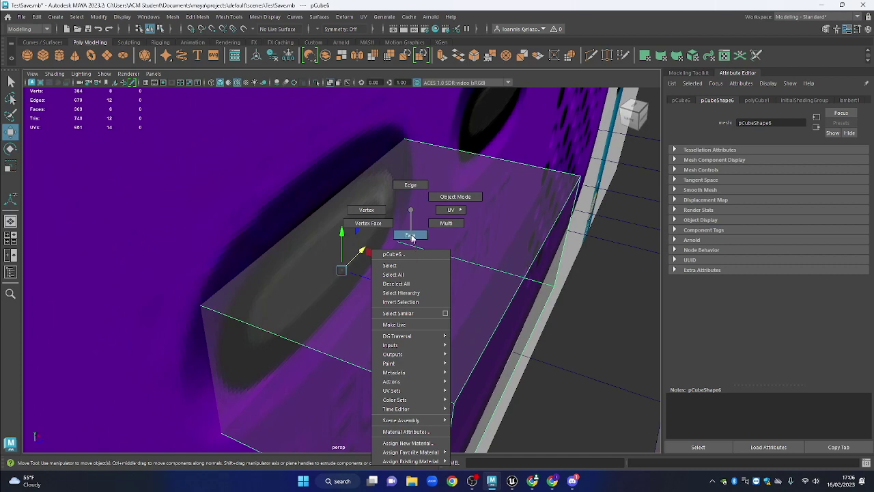
{"action": "left_click", "coordinate": [420, 185]}
{"action": "left_click", "coordinate": [441, 155]}
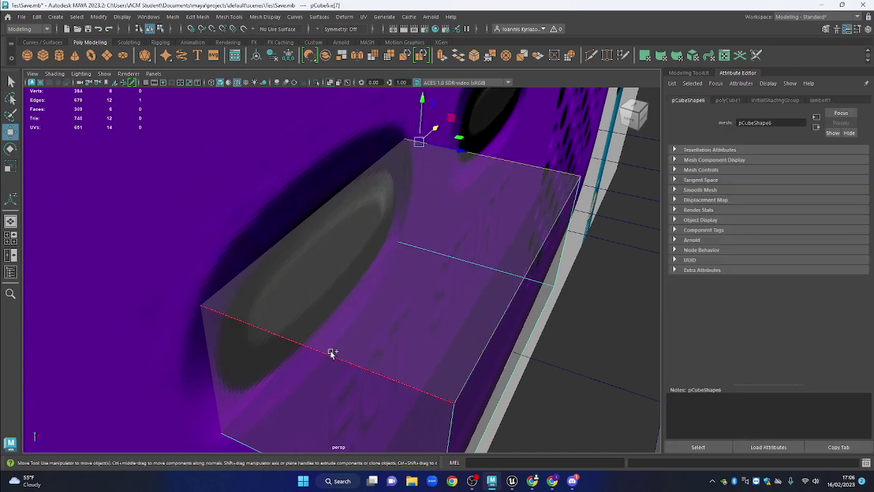
{"action": "left_click", "coordinate": [332, 354], "text": "shift"}
{"action": "scroll", "coordinate": [331, 355], "scroll_direction": "down", "scroll_amount": 5}
{"action": "left_click_drag", "start_coordinate": [330, 356], "coordinate": [319, 337]}
{"action": "left_click", "coordinate": [322, 354], "text": "shift"}
{"action": "left_click", "coordinate": [443, 296], "text": "shift"}
{"action": "left_click_drag", "start_coordinate": [456, 274], "coordinate": [428, 277]}
Bevel the four selected edges in the front view with 2 segments and a fraction of 1 to round the Select button shape
{"action": "key", "text": "space"}
{"action": "left_click", "coordinate": [429, 277]}
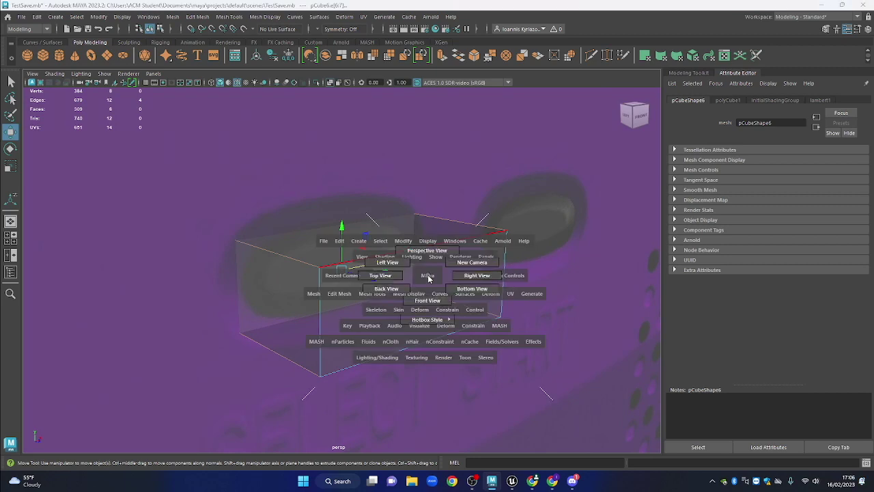
{"action": "left_click", "coordinate": [427, 304]}
{"action": "scroll", "coordinate": [362, 314], "scroll_direction": "up", "scroll_amount": 8}
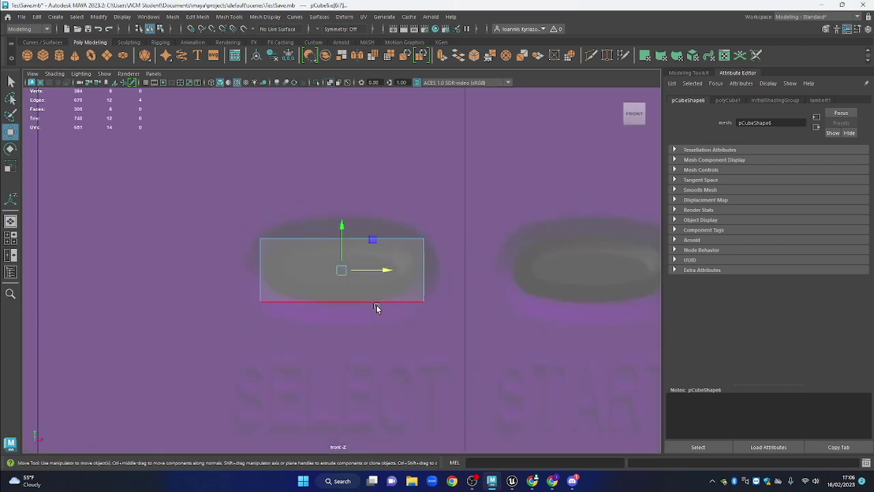
{"action": "scroll", "coordinate": [373, 293], "scroll_direction": "up", "scroll_amount": 1}
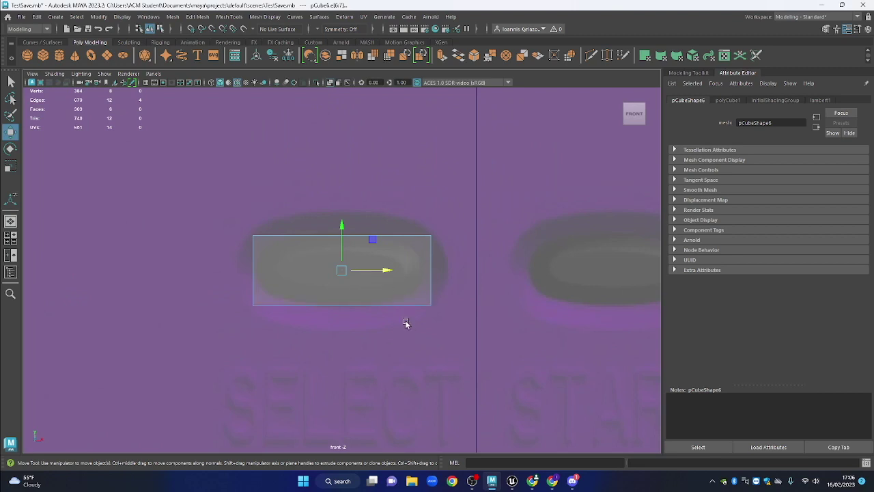
{"action": "key", "text": "ctrl+b"}
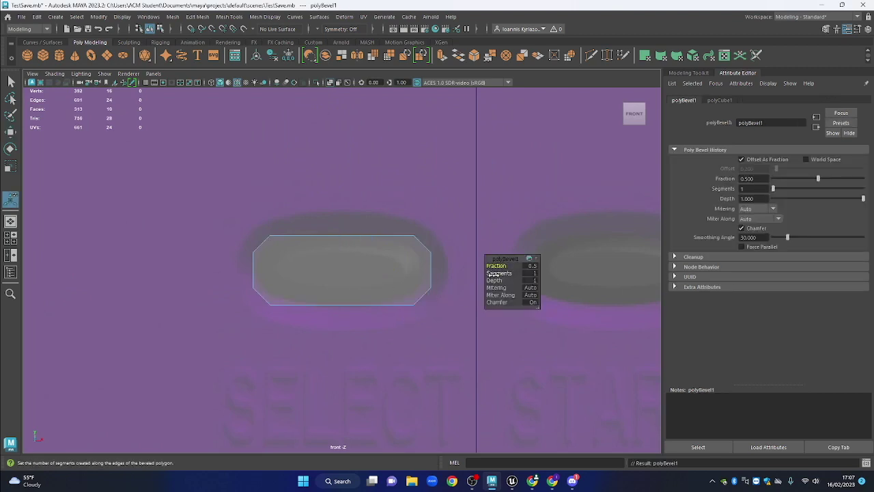
{"action": "left_click_drag", "start_coordinate": [494, 272], "coordinate": [523, 272]}
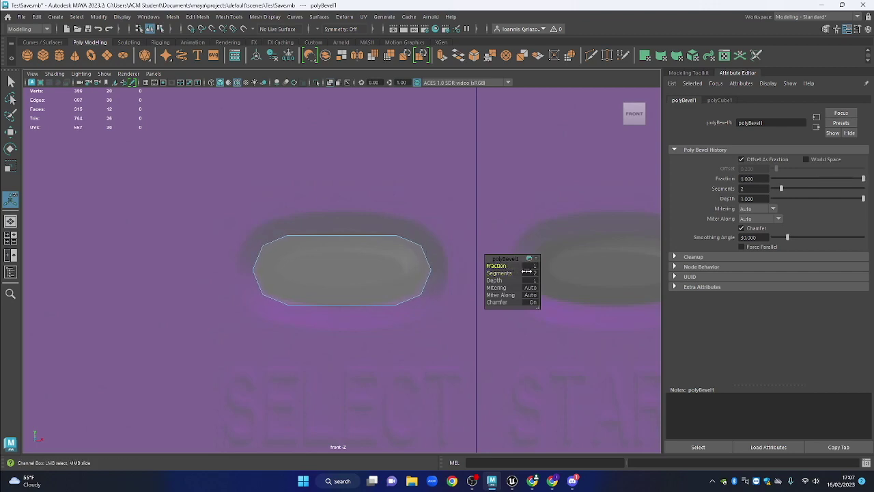
{"action": "left_click_drag", "start_coordinate": [505, 273], "coordinate": [432, 259]}
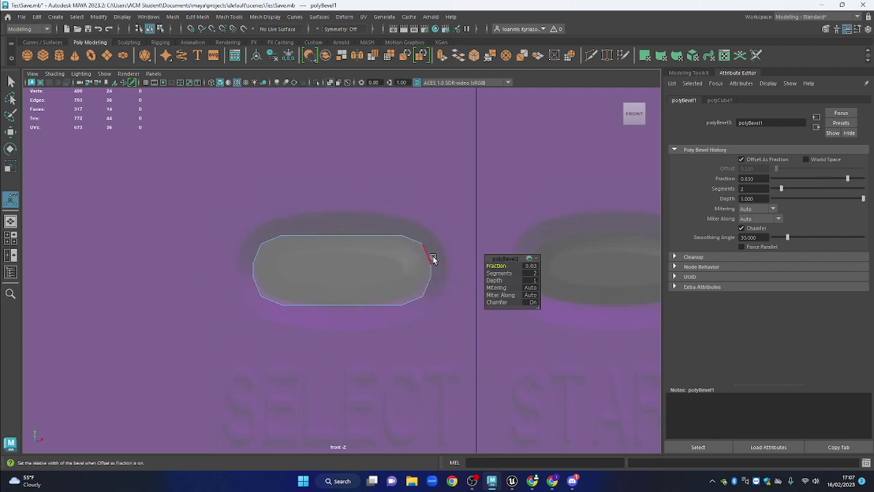
{"action": "left_click_drag", "start_coordinate": [490, 265], "coordinate": [508, 265]}
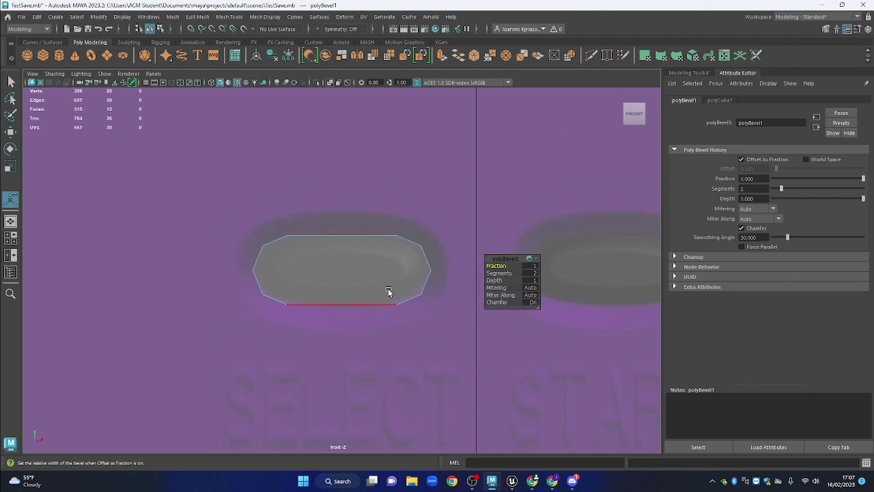
Leave edge editing and return the beveled Select button shape to object mode in the front view
{"action": "scroll", "coordinate": [399, 286], "scroll_direction": "up", "scroll_amount": 1}
{"action": "left_click", "coordinate": [323, 244]}
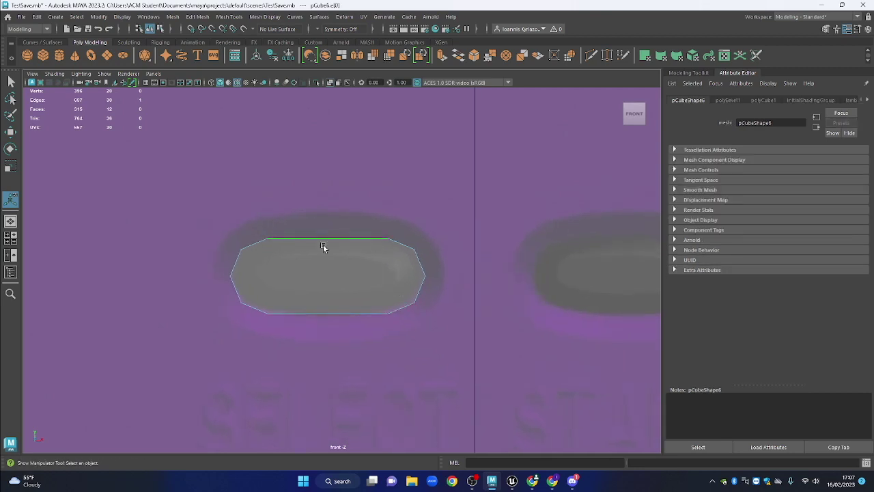
{"action": "right_click", "coordinate": [340, 255]}
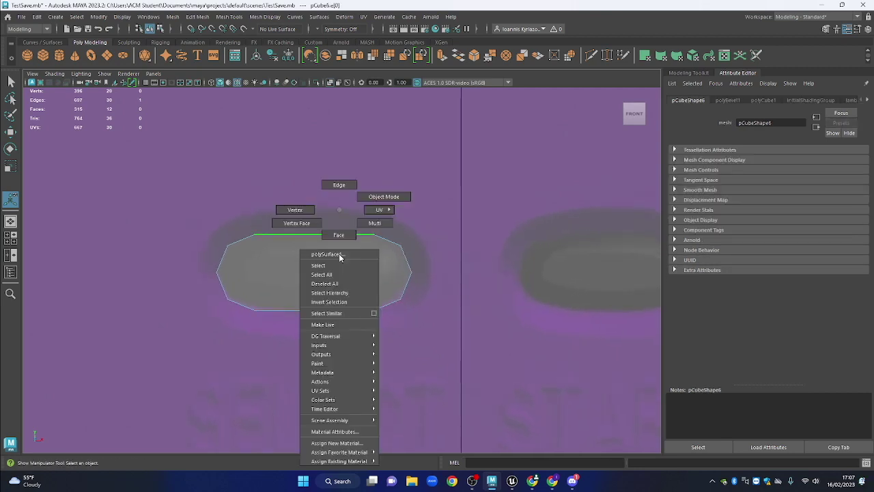
{"action": "left_click", "coordinate": [371, 193]}
{"action": "key", "text": "space"}
{"action": "mouse_move", "coordinate": [355, 265]}
{"action": "left_mouse_down"}
{"action": "mouse_move", "coordinate": [383, 255]}
{"action": "mouse_move", "coordinate": [392, 292]}
{"action": "mouse_move", "coordinate": [400, 271]}
{"action": "mouse_move", "coordinate": [375, 266]}
{"action": "mouse_move", "coordinate": [349, 291]}
{"action": "left_mouse_up"}
{"action": "scroll", "coordinate": [393, 267], "scroll_direction": "down", "scroll_amount": 2}
{"action": "key", "text": "space"}
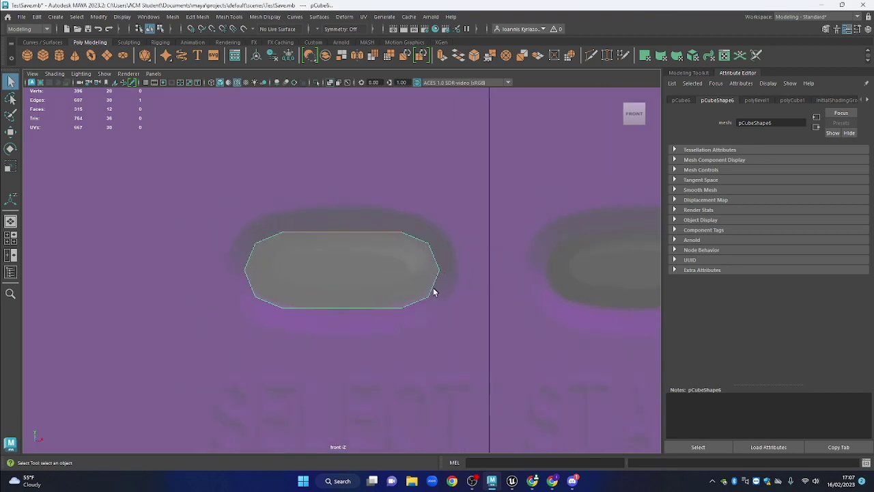
In vertex mode, select the four mid-height end vertices of the Select button shape, front and back
{"action": "right_click", "coordinate": [351, 209]}
{"action": "left_click", "coordinate": [399, 197]}
{"action": "left_click", "coordinate": [472, 209], "text": "ctrl"}
{"action": "left_click", "coordinate": [699, 74]}
{"action": "left_click", "coordinate": [796, 115]}
{"action": "left_click_drag", "start_coordinate": [536, 257], "coordinate": [160, 280]}
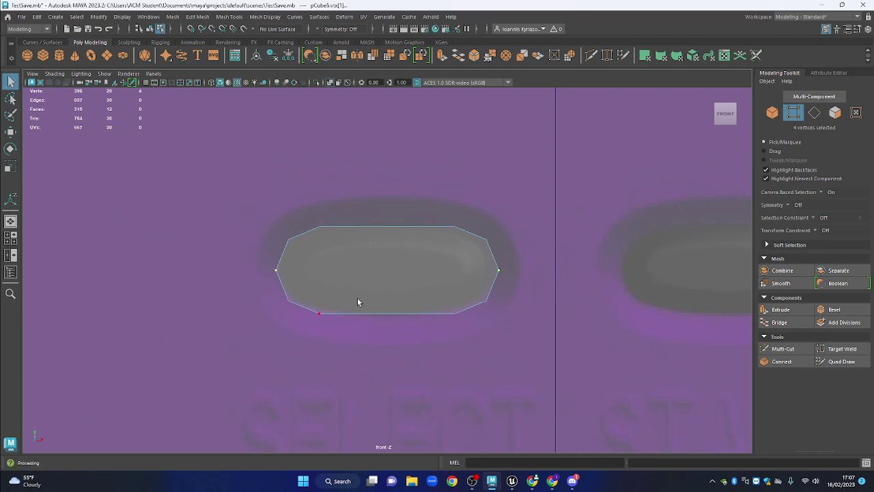
{"action": "left_click_drag", "start_coordinate": [517, 267], "coordinate": [168, 277]}
{"action": "key", "text": "space"}
{"action": "left_click_drag", "start_coordinate": [374, 265], "coordinate": [430, 266]}
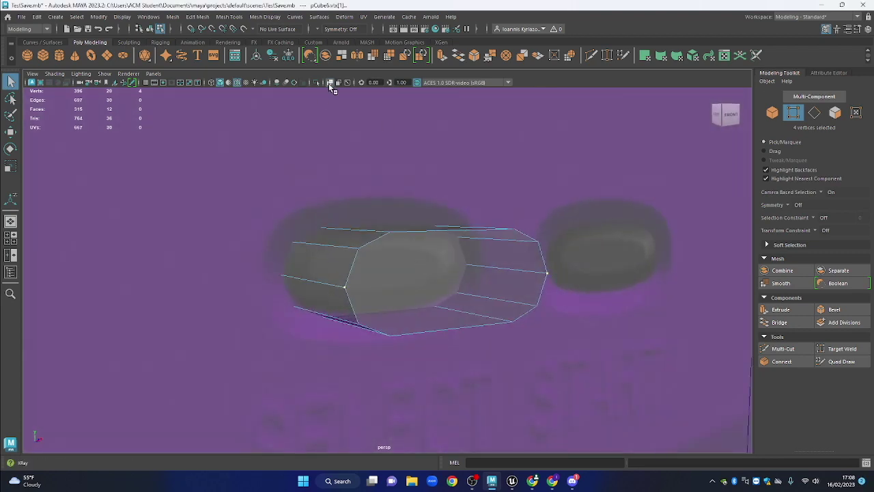
{"action": "left_click_drag", "start_coordinate": [489, 260], "coordinate": [462, 301]}
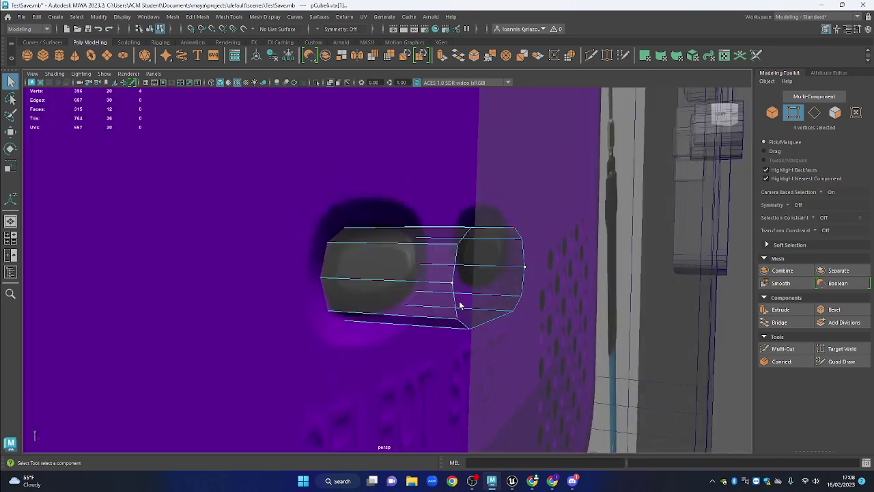
{"action": "left_click_drag", "start_coordinate": [122, 203], "coordinate": [447, 293]}
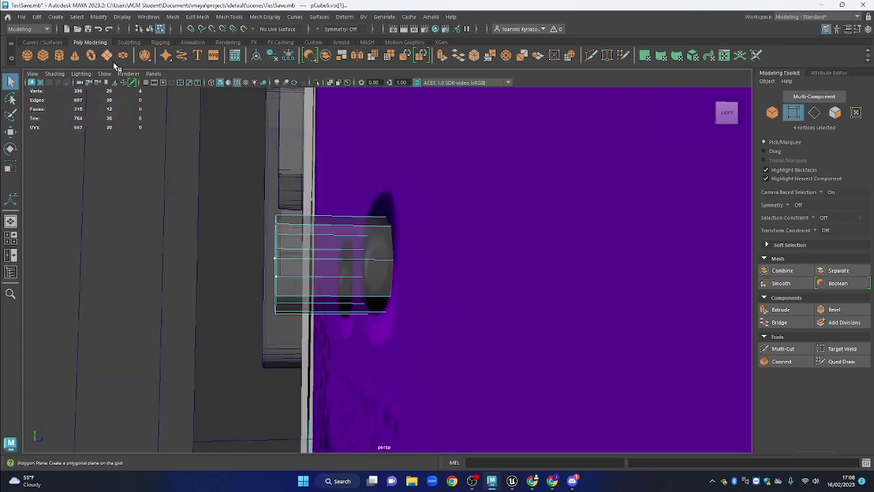
{"action": "left_click_drag", "start_coordinate": [541, 298], "coordinate": [448, 289]}
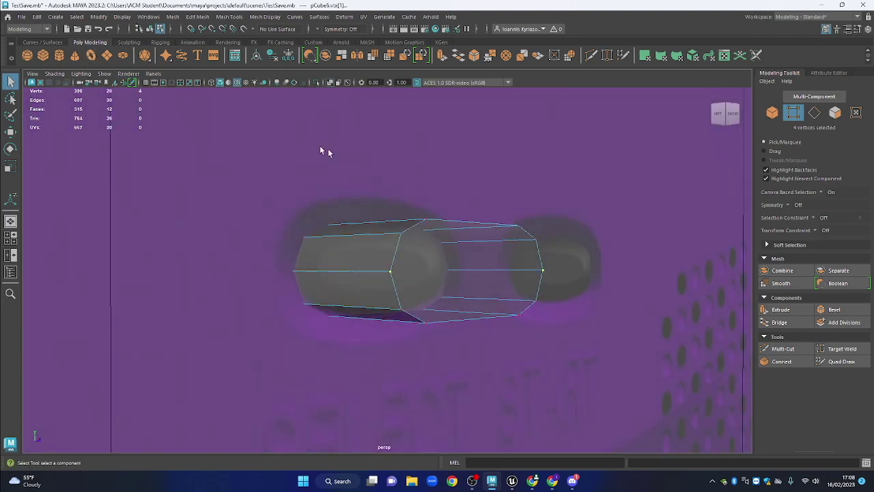
{"action": "left_click_drag", "start_coordinate": [564, 275], "coordinate": [328, 301]}
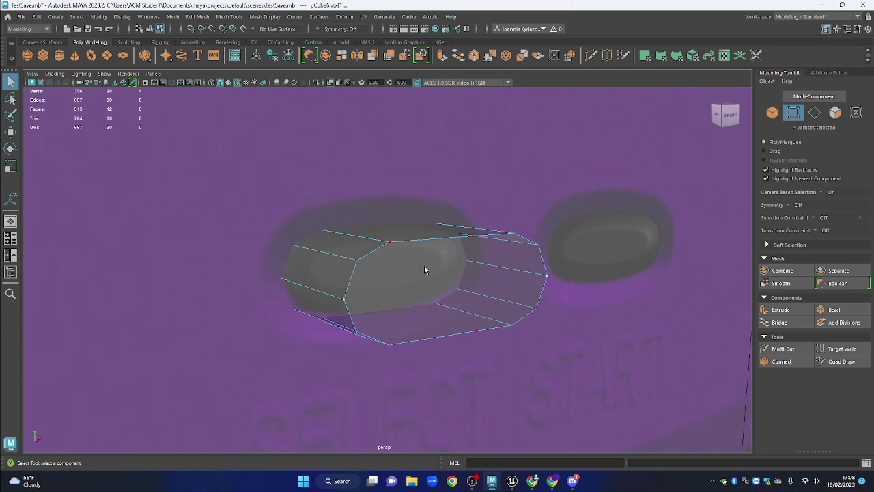
Try to merge the four selected end vertices with a distance threshold of 5
{"action": "key", "text": "space"}
{"action": "left_click", "coordinate": [333, 290]}
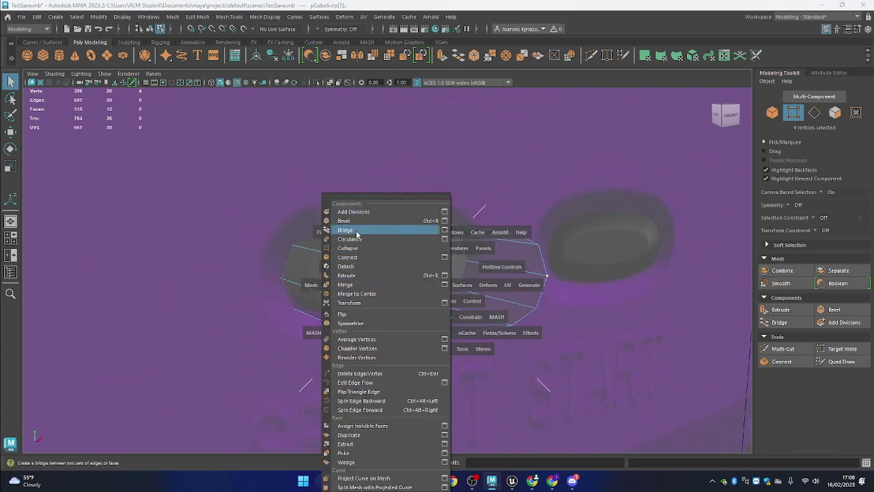
{"action": "left_click", "coordinate": [345, 284]}
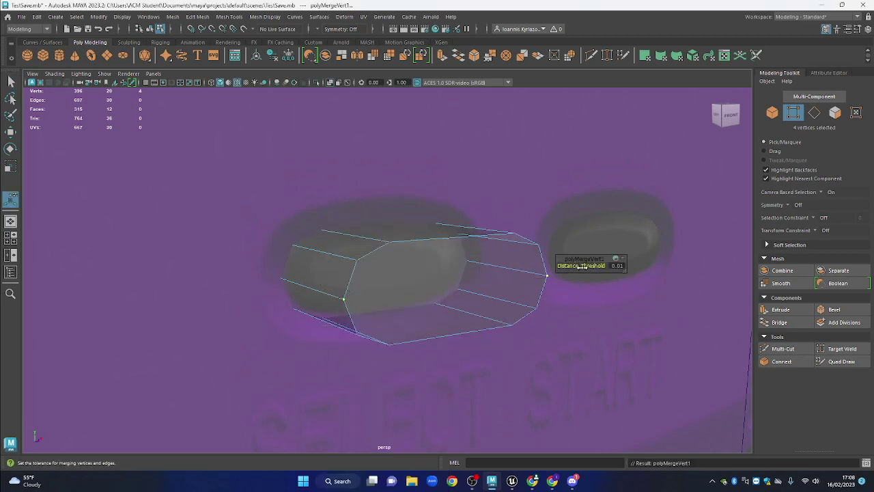
{"action": "left_click_drag", "start_coordinate": [588, 266], "coordinate": [586, 266]}
{"action": "left_click", "coordinate": [620, 266]}
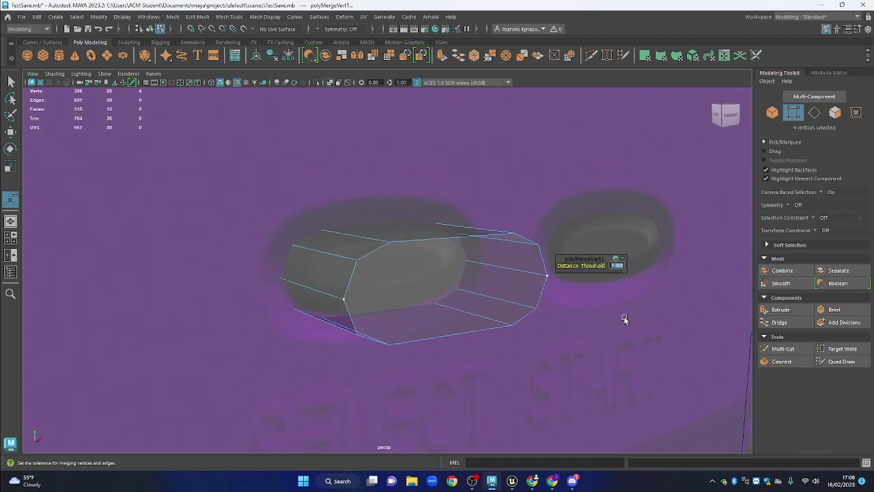
{"action": "type", "text": "5"}
{"action": "key", "text": "Return"}
Undo the vertex merge and its threshold changes on the Select button shape
{"action": "left_click_drag", "start_coordinate": [443, 332], "coordinate": [436, 301], "text": "alt"}
{"action": "left_click_drag", "start_coordinate": [381, 275], "coordinate": [603, 308], "text": "alt"}
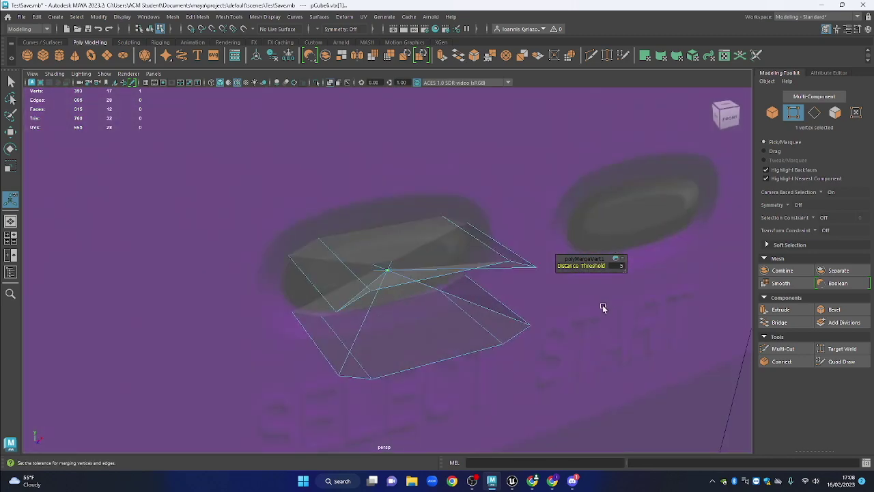
{"action": "type", "text": "10"}
{"action": "left_click_drag", "start_coordinate": [689, 236], "coordinate": [584, 266], "text": "alt"}
{"action": "key", "text": "ctrl+z"}
{"action": "key", "text": "ctrl+z"}
{"action": "key", "text": "ctrl+z"}
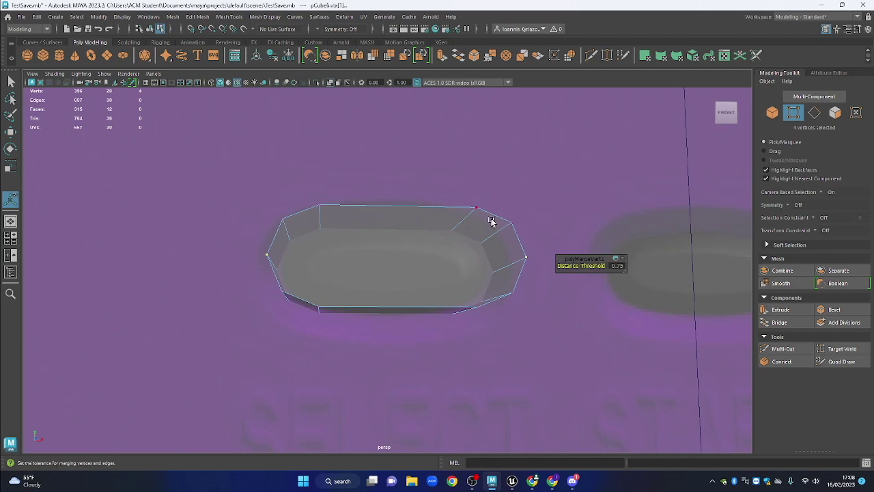
Return the Select button shape to object mode and move it forward along Z to 0.24
{"action": "left_click_drag", "start_coordinate": [489, 223], "coordinate": [497, 248], "text": "alt"}
{"action": "right_click", "coordinate": [511, 182]}
{"action": "scroll", "coordinate": [507, 203], "scroll_direction": "down", "scroll_amount": 2}
{"action": "left_click_drag", "start_coordinate": [506, 207], "coordinate": [634, 150], "text": "alt"}
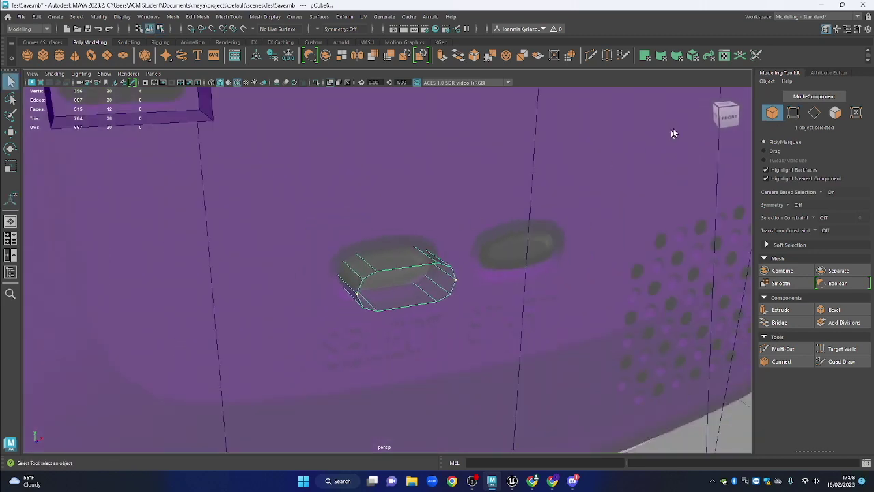
{"action": "key", "text": "w"}
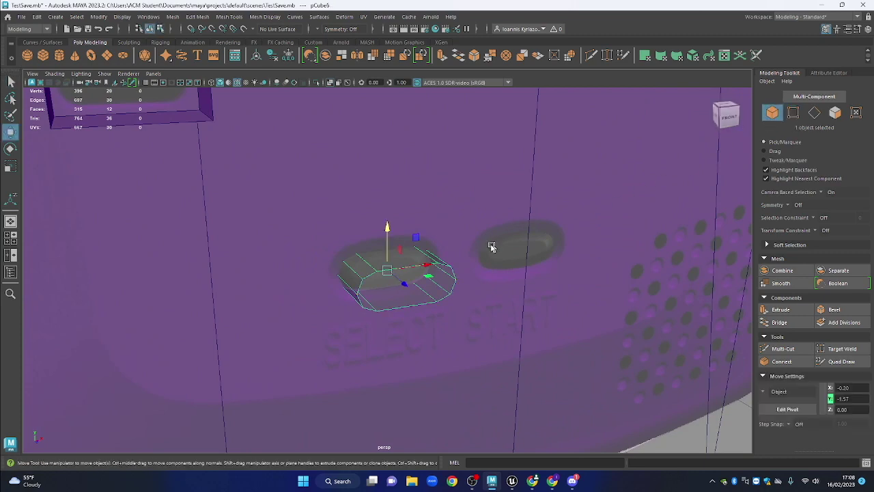
{"action": "left_click_drag", "start_coordinate": [403, 281], "coordinate": [476, 310], "text": "alt"}
{"action": "scroll", "coordinate": [419, 298], "scroll_direction": "down", "scroll_amount": 3}
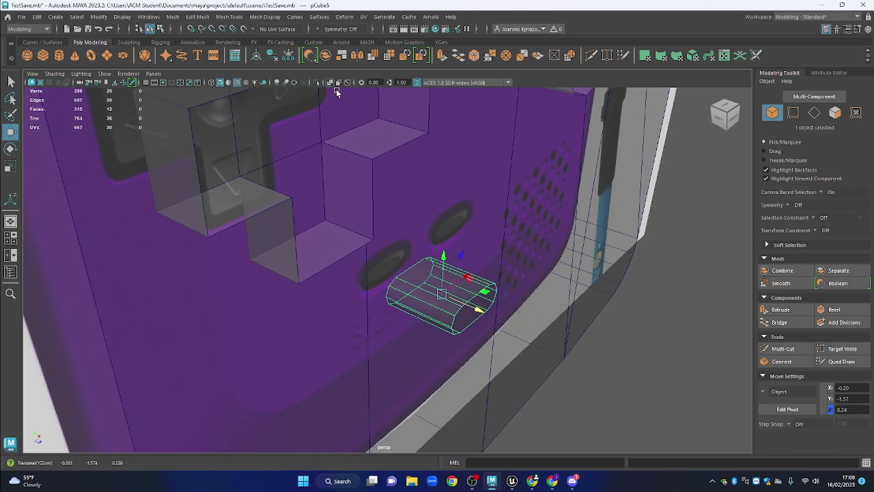
Turn off X-ray, shorten the Select button shape's depth and move it forward along Z to 0.36
{"action": "left_click", "coordinate": [330, 83]}
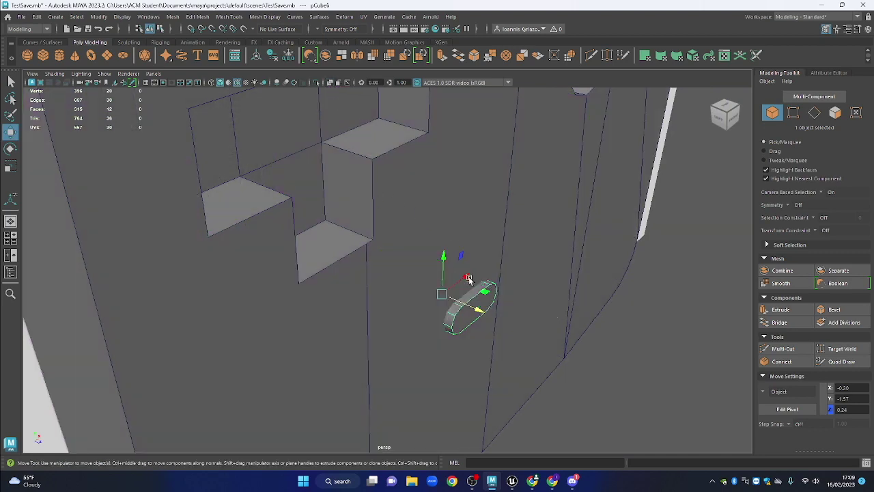
{"action": "left_click_drag", "start_coordinate": [480, 310], "coordinate": [504, 297], "text": "shift"}
{"action": "key", "text": "r"}
{"action": "key", "text": "w"}
Turn X-ray back on and place a duplicate of the Select shape over the Start button at X 0.21
{"action": "key", "text": "space"}
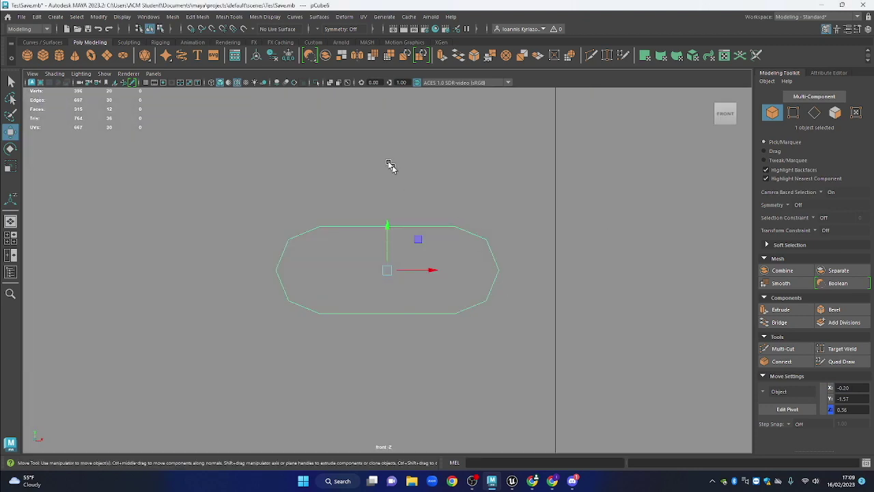
{"action": "left_click", "coordinate": [332, 84]}
{"action": "scroll", "coordinate": [415, 146], "scroll_direction": "down", "scroll_amount": 12}
{"action": "scroll", "coordinate": [403, 236], "scroll_direction": "up", "scroll_amount": 3}
{"action": "scroll", "coordinate": [394, 255], "scroll_direction": "up", "scroll_amount": 6}
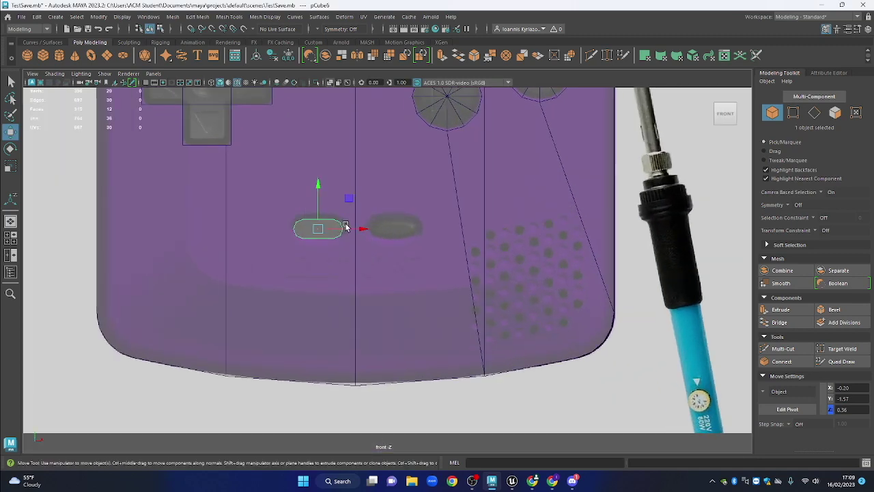
{"action": "mouse_move", "coordinate": [350, 230]}
{"action": "left_mouse_down"}
{"action": "mouse_move", "coordinate": [337, 221]}
{"action": "mouse_move", "coordinate": [417, 219]}
{"action": "mouse_move", "coordinate": [411, 232]}
{"action": "mouse_move", "coordinate": [457, 269]}
{"action": "mouse_move", "coordinate": [439, 253]}
{"action": "mouse_move", "coordinate": [430, 282]}
{"action": "mouse_move", "coordinate": [447, 293]}
{"action": "mouse_move", "coordinate": [474, 267]}
{"action": "mouse_move", "coordinate": [469, 258]}
{"action": "mouse_move", "coordinate": [457, 280]}
{"action": "left_mouse_up"}
{"action": "scroll", "coordinate": [328, 226], "scroll_direction": "up", "scroll_amount": 1}
Select both button shapes in the perspective view and try combining them into one object
{"action": "key", "text": "space"}
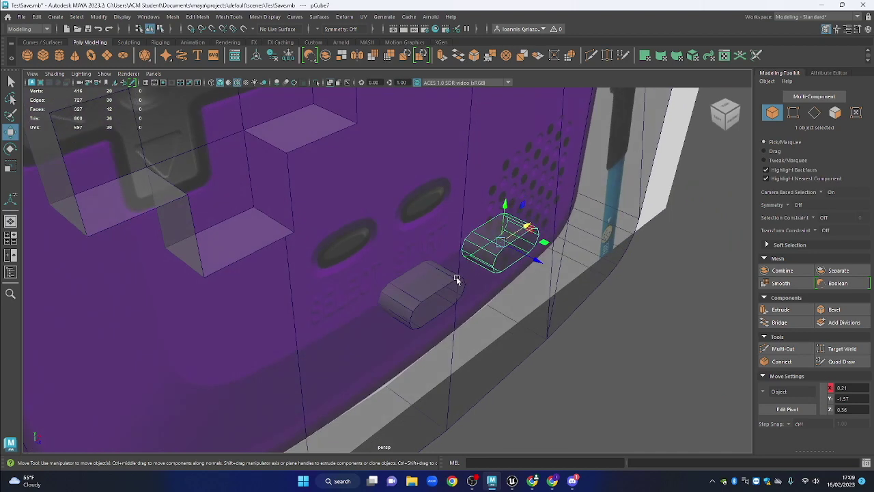
{"action": "left_click", "coordinate": [454, 280]}
{"action": "left_click", "coordinate": [497, 251], "text": "shift"}
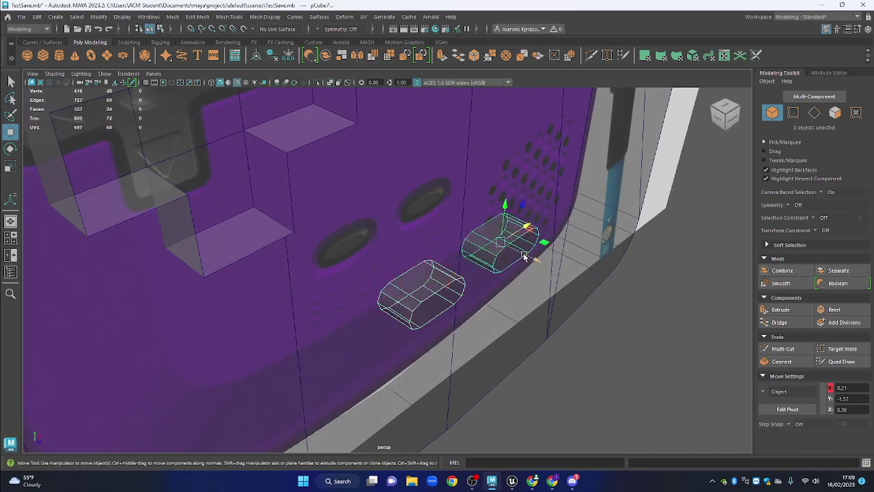
{"action": "left_click", "coordinate": [770, 271]}
{"action": "left_click_drag", "start_coordinate": [697, 265], "coordinate": [695, 205], "text": "alt"}
{"action": "scroll", "coordinate": [480, 268], "scroll_direction": "up", "scroll_amount": 5}
{"action": "left_click", "coordinate": [472, 260]}
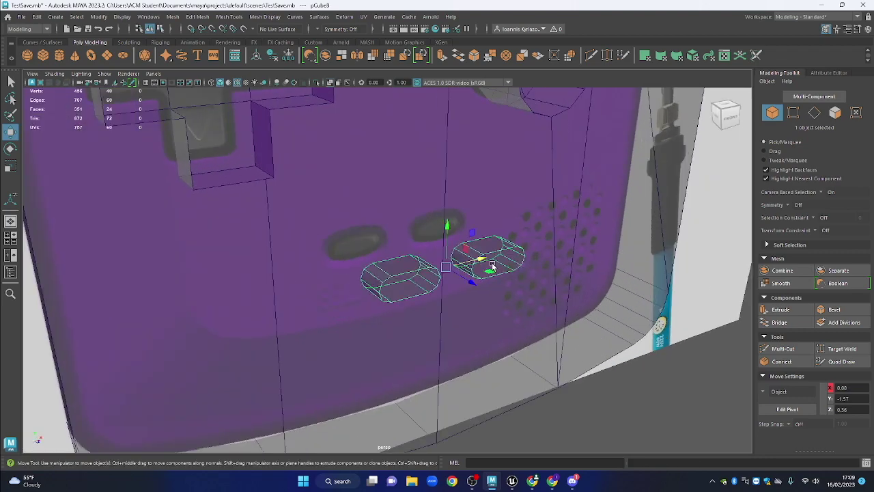
{"action": "scroll", "coordinate": [491, 265], "scroll_direction": "up", "scroll_amount": 2}
{"action": "left_click_drag", "start_coordinate": [513, 250], "coordinate": [501, 263], "text": "alt"}
Undo the combine and the placement of the Start button copy
{"action": "key", "text": "ctrl+z"}
{"action": "key", "text": "ctrl+z"}
{"action": "key", "text": "ctrl+z"}
{"action": "key", "text": "ctrl+z"}
In the front view, duplicate the Select shape along X and place the copy over the Start button at X 0.20
{"action": "key", "text": "space"}
{"action": "left_click_drag", "start_coordinate": [493, 294], "coordinate": [491, 318]}
{"action": "key", "text": "f"}
{"action": "scroll", "coordinate": [398, 265], "scroll_direction": "down", "scroll_amount": 10}
{"action": "left_click_drag", "start_coordinate": [410, 271], "coordinate": [433, 271]}
{"action": "scroll", "coordinate": [428, 278], "scroll_direction": "up", "scroll_amount": 8}
{"action": "scroll", "coordinate": [429, 275], "scroll_direction": "up", "scroll_amount": 4}
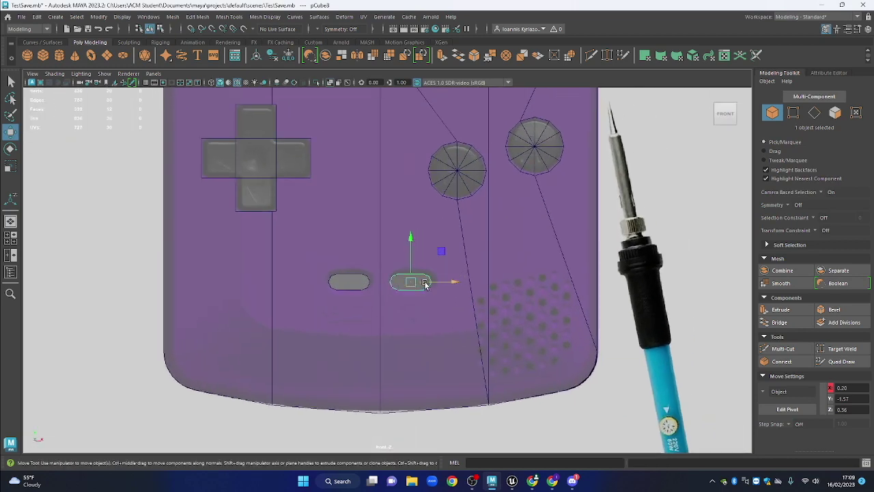
Select the Start and Select button shapes together
{"action": "left_click", "coordinate": [361, 289], "text": "shift"}
{"action": "key", "text": "a"}
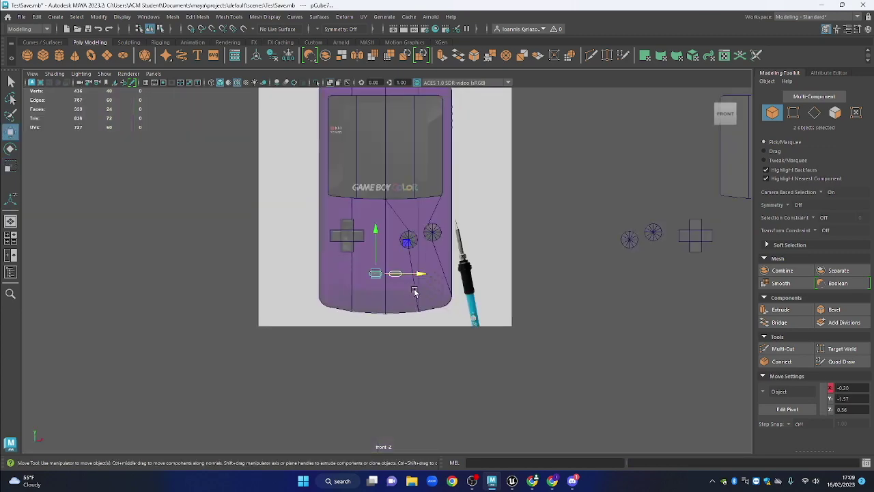
Move the duplicated Select and Start button shapes away from the console along X, to X 3.87
{"action": "left_click_drag", "start_coordinate": [396, 274], "coordinate": [581, 281]}
{"action": "scroll", "coordinate": [586, 282], "scroll_direction": "up", "scroll_amount": 1}
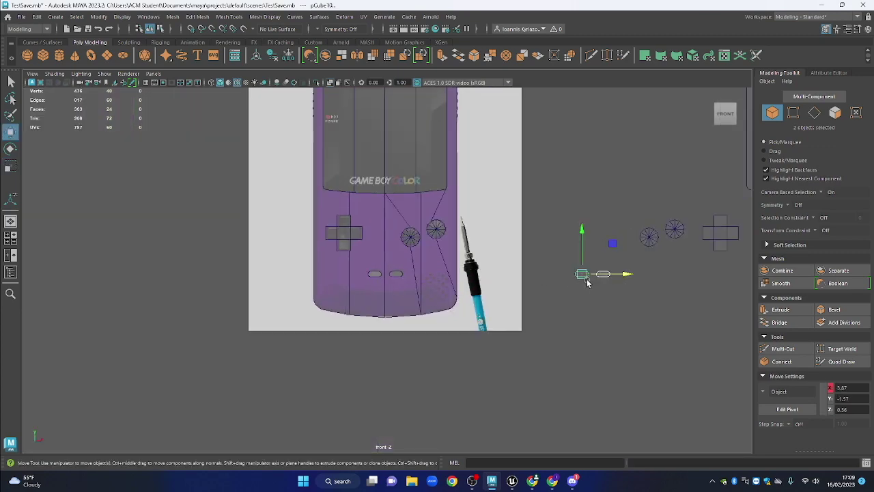
Scale the original Select and Start pill shapes up uniformly to about X 0.29, Y 0.11, Z 0.15
{"action": "scroll", "coordinate": [403, 278], "scroll_direction": "up", "scroll_amount": 6}
{"action": "left_click_drag", "start_coordinate": [403, 272], "coordinate": [356, 309]}
{"action": "scroll", "coordinate": [385, 276], "scroll_direction": "up", "scroll_amount": 4}
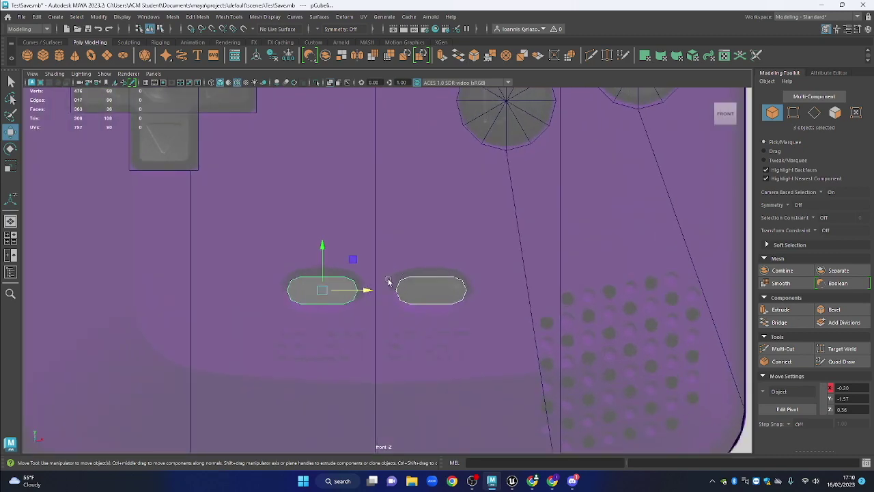
{"action": "key", "text": "r"}
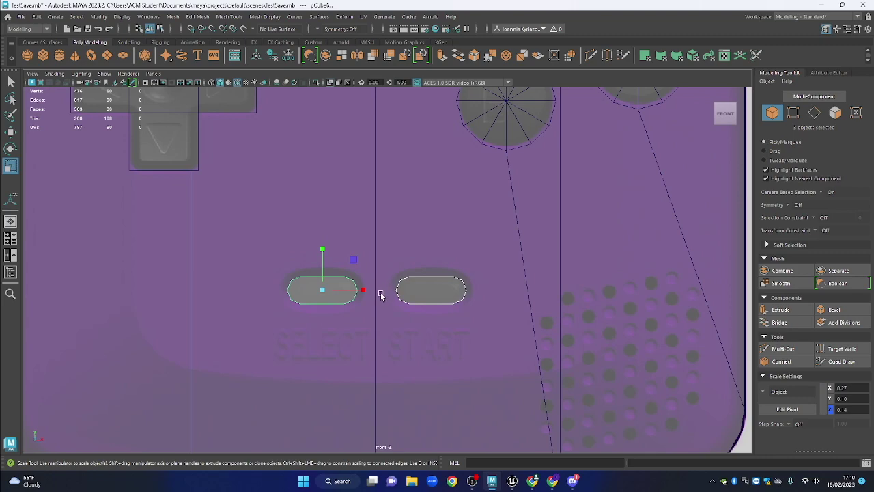
{"action": "left_click_drag", "start_coordinate": [323, 292], "coordinate": [325, 292]}
Combine the two enlarged pill shapes into a single mesh in the perspective view
{"action": "key", "text": "space"}
{"action": "left_click_drag", "start_coordinate": [405, 260], "coordinate": [470, 243]}
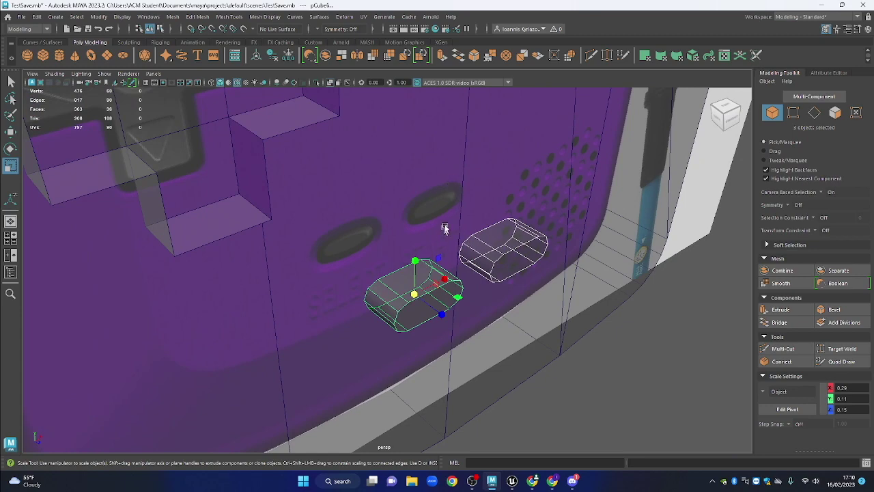
{"action": "left_click", "coordinate": [782, 270]}
Try a Boolean between the console body and the combined pill shapes, and undo it
{"action": "left_click_drag", "start_coordinate": [457, 194], "coordinate": [442, 176]}
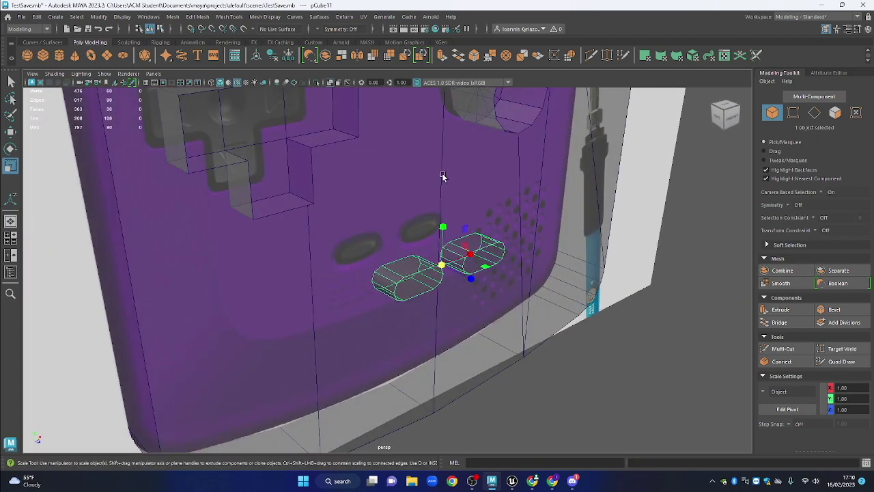
{"action": "left_click", "coordinate": [441, 175]}
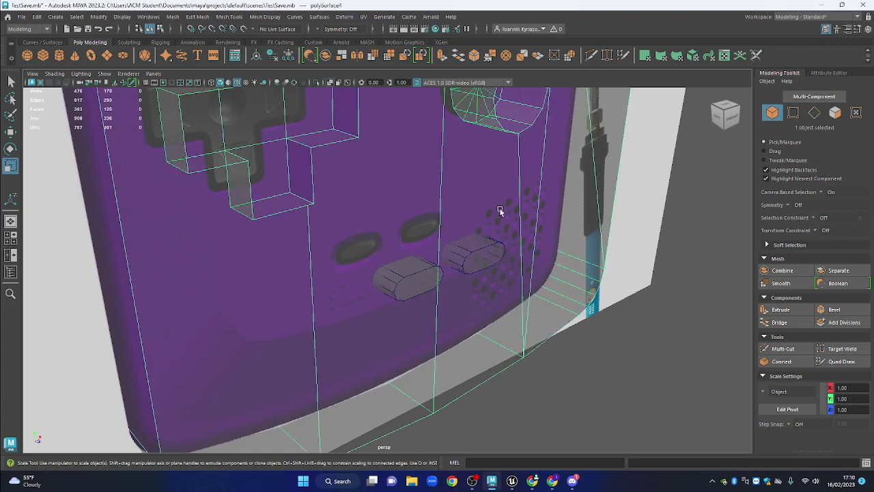
{"action": "left_click", "coordinate": [480, 251], "text": "shift"}
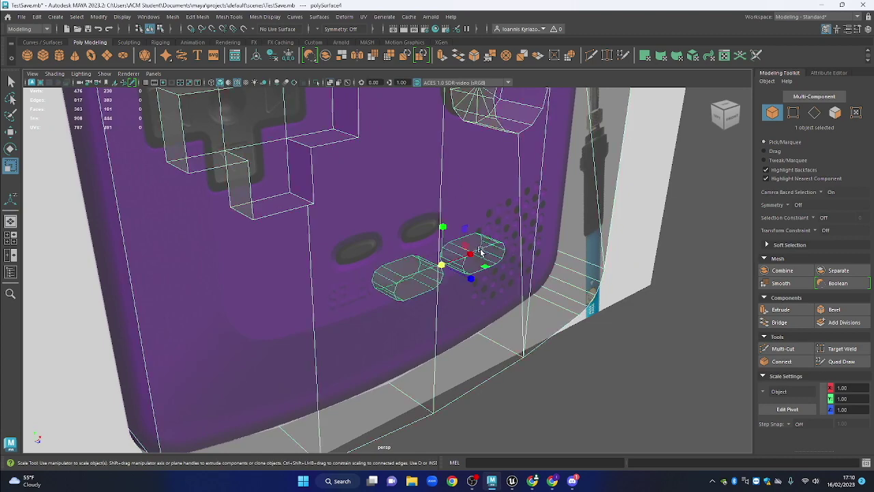
{"action": "left_click", "coordinate": [839, 283]}
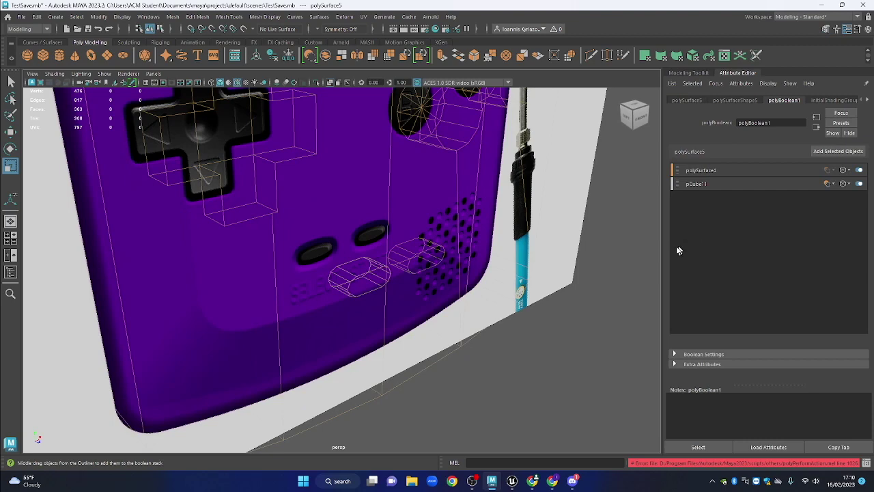
{"action": "scroll", "coordinate": [530, 259], "scroll_direction": "down", "scroll_amount": 4}
{"action": "left_click_drag", "start_coordinate": [527, 247], "coordinate": [533, 270]}
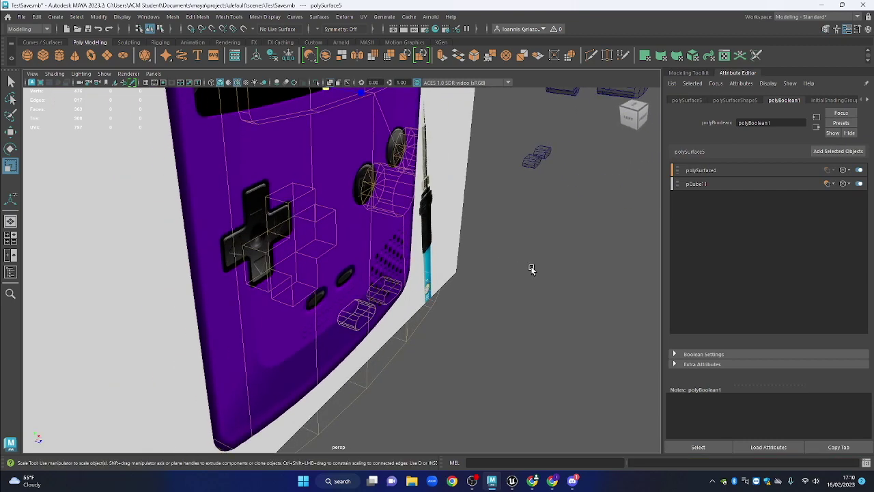
{"action": "scroll", "coordinate": [512, 267], "scroll_direction": "down", "scroll_amount": 3}
{"action": "left_click_drag", "start_coordinate": [462, 237], "coordinate": [409, 299]}
{"action": "key", "text": "ctrl+z"}
{"action": "key", "text": "ctrl+z"}
Turn off X-ray shading and delete the construction history of the combined pill mesh
{"action": "right_click", "coordinate": [503, 210]}
{"action": "left_click", "coordinate": [513, 232]}
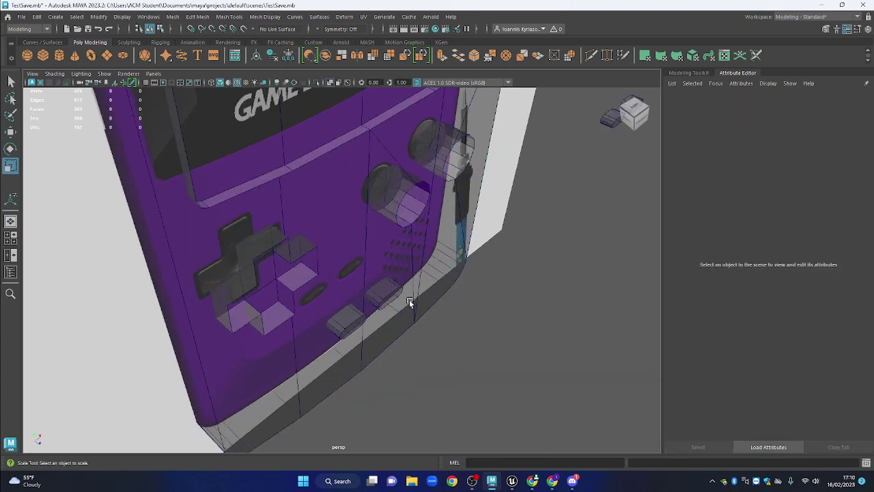
{"action": "left_click", "coordinate": [365, 292]}
{"action": "scroll", "coordinate": [365, 294], "scroll_direction": "up", "scroll_amount": 3}
{"action": "left_click", "coordinate": [353, 343]}
{"action": "left_click_drag", "start_coordinate": [385, 355], "coordinate": [353, 132]}
{"action": "key", "text": "w"}
{"action": "left_click", "coordinate": [331, 84]}
{"action": "scroll", "coordinate": [412, 228], "scroll_direction": "up", "scroll_amount": 3}
{"action": "mouse_move", "coordinate": [441, 310]}
{"action": "left_mouse_down"}
{"action": "mouse_move", "coordinate": [414, 333]}
{"action": "mouse_move", "coordinate": [319, 274]}
{"action": "left_mouse_up"}
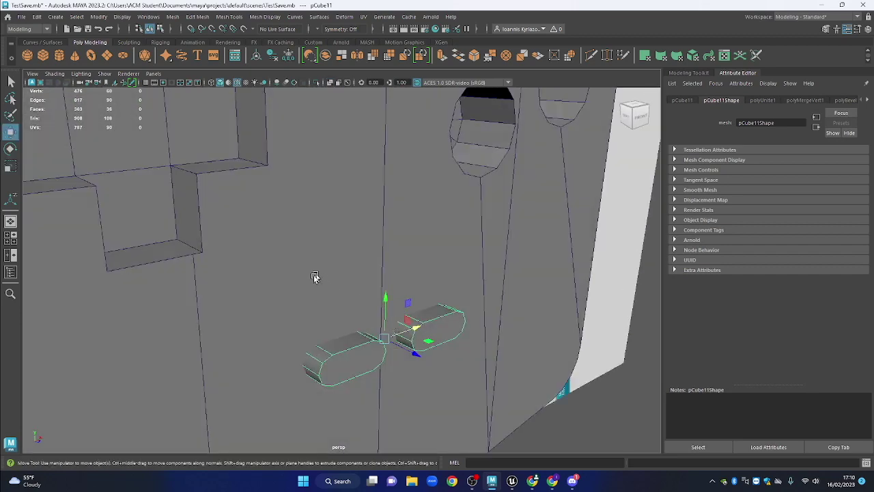
{"action": "left_click", "coordinate": [272, 56]}
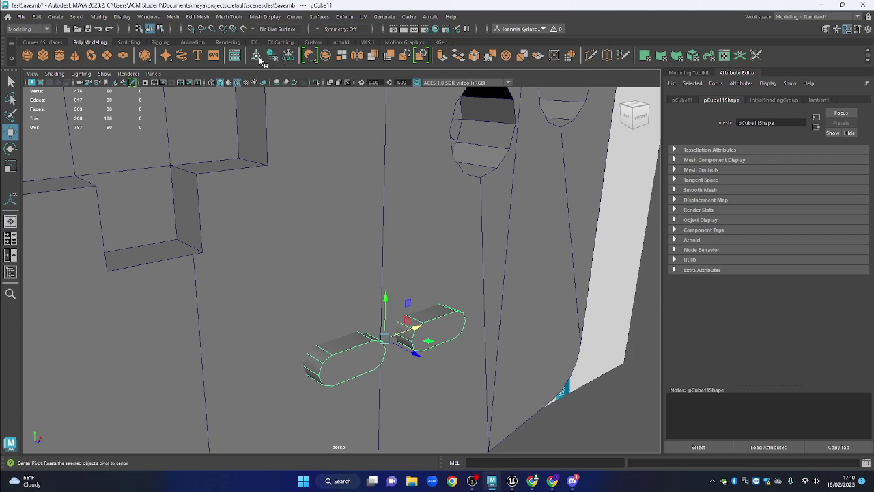
Retry the Boolean with the console body and the history-free pill mesh, and undo the operation
{"action": "left_click", "coordinate": [336, 237]}
{"action": "left_click", "coordinate": [361, 350], "text": "shift"}
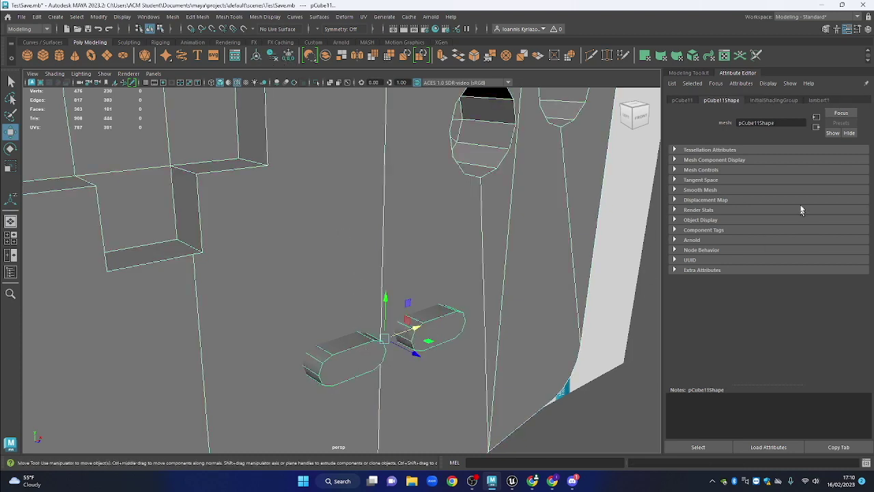
{"action": "left_click", "coordinate": [335, 201]}
{"action": "key", "text": "ctrl+z"}
{"action": "left_click", "coordinate": [691, 73]}
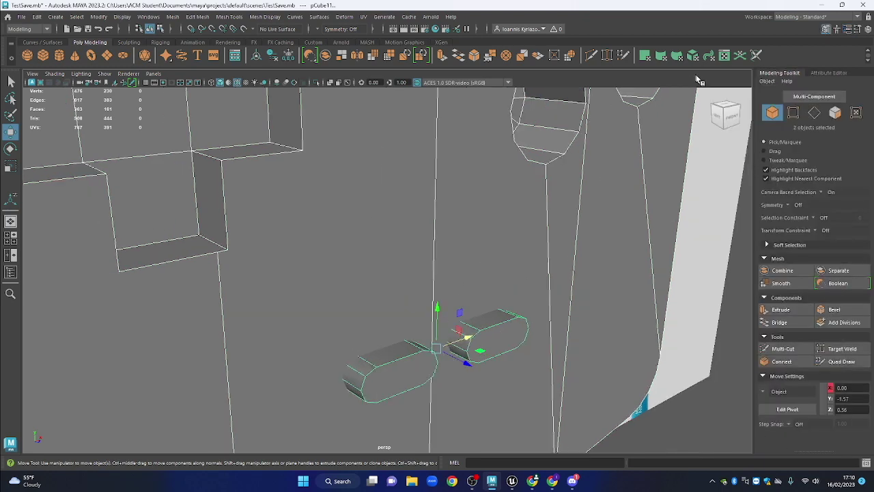
{"action": "left_click", "coordinate": [847, 286]}
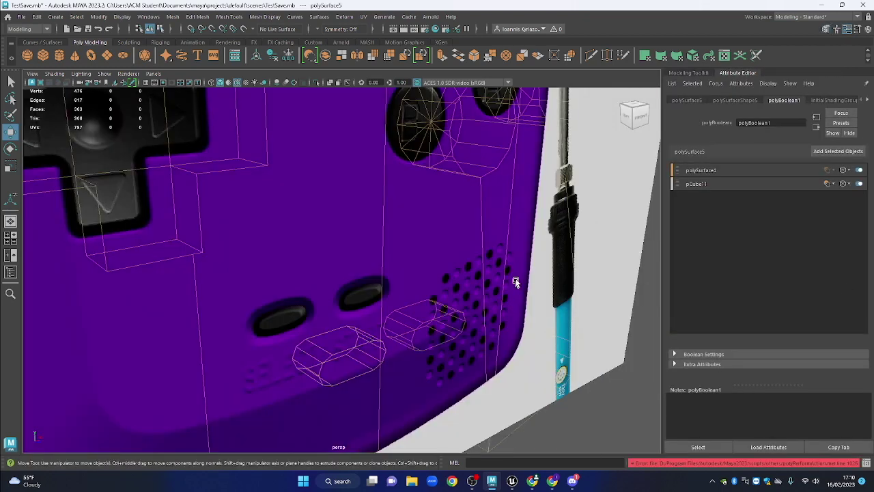
{"action": "left_click_drag", "start_coordinate": [501, 292], "coordinate": [509, 268]}
{"action": "key", "text": "ctrl+z"}
Isolate the combined pill mesh in the viewport and switch it to face selection
{"action": "left_click", "coordinate": [361, 326]}
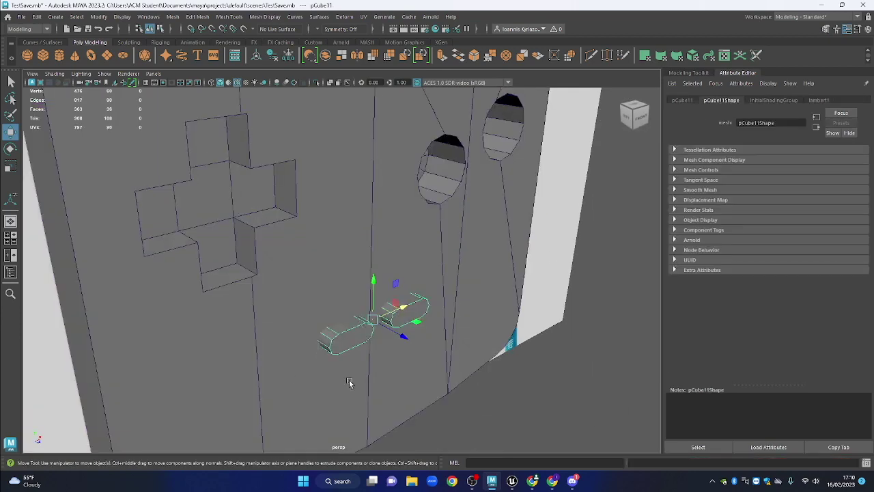
{"action": "key", "text": "ctrl+1"}
{"action": "left_click_drag", "start_coordinate": [379, 355], "coordinate": [398, 211]}
{"action": "right_click", "coordinate": [398, 208]}
{"action": "left_click", "coordinate": [398, 234]}
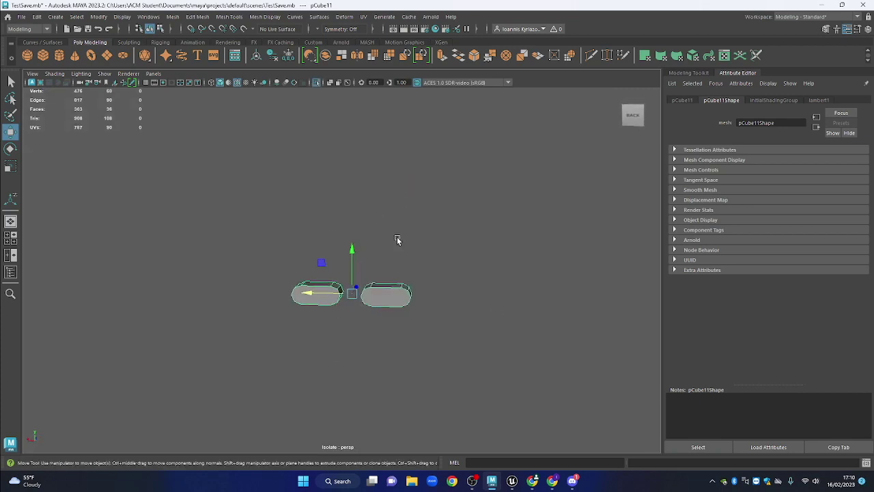
Examine the front and back faces of both pill shapes by selecting them from several angles
{"action": "left_click", "coordinate": [314, 297]}
{"action": "left_click_drag", "start_coordinate": [444, 343], "coordinate": [365, 326]}
{"action": "left_click", "coordinate": [435, 331], "text": "shift"}
{"action": "left_click", "coordinate": [332, 322], "text": "shift"}
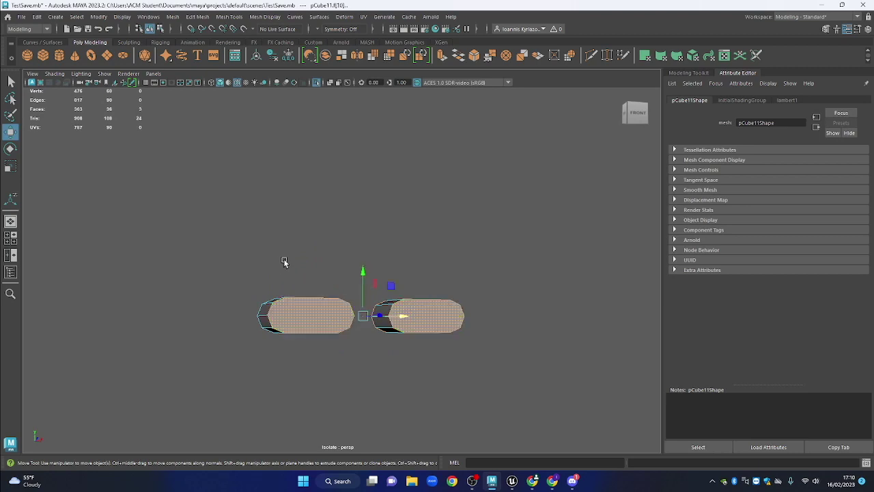
{"action": "left_click_drag", "start_coordinate": [276, 263], "coordinate": [535, 280]}
{"action": "left_click_drag", "start_coordinate": [518, 333], "coordinate": [302, 332]}
{"action": "left_click_drag", "start_coordinate": [324, 297], "coordinate": [498, 255]}
{"action": "left_click", "coordinate": [336, 247]}
{"action": "left_click", "coordinate": [423, 248]}
{"action": "left_click_drag", "start_coordinate": [424, 248], "coordinate": [410, 226]}
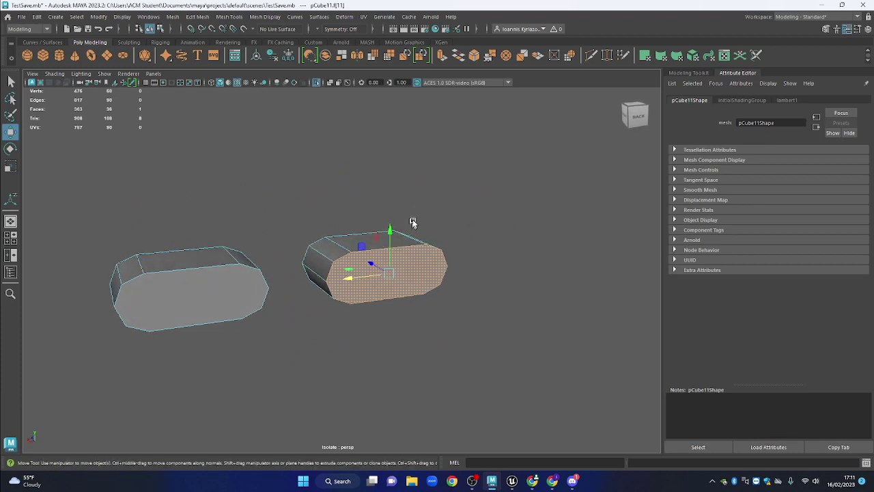
Return the pill mesh to object selection and activate the Multi-Cut tool
{"action": "left_click", "coordinate": [467, 229]}
{"action": "left_click_drag", "start_coordinate": [523, 236], "coordinate": [400, 219]}
{"action": "right_click", "coordinate": [400, 220]}
{"action": "left_click", "coordinate": [431, 208]}
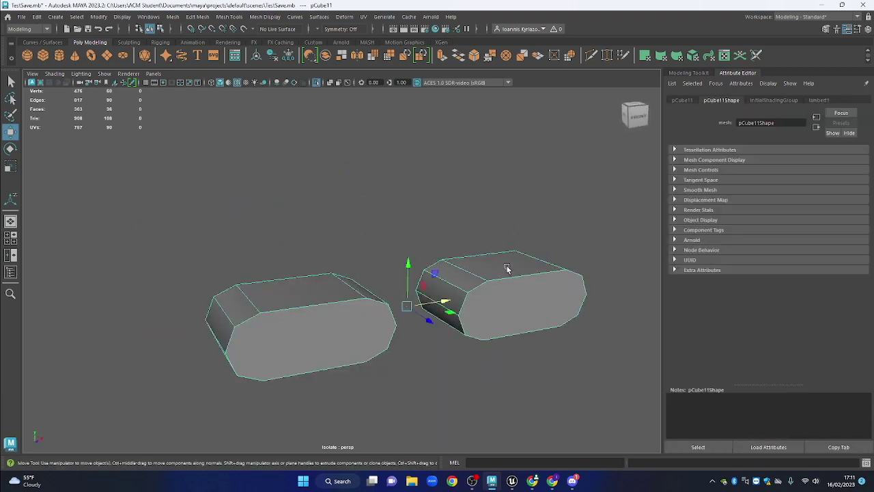
{"action": "scroll", "coordinate": [507, 267], "scroll_direction": "down", "scroll_amount": 2}
{"action": "left_click_drag", "start_coordinate": [508, 262], "coordinate": [504, 239]}
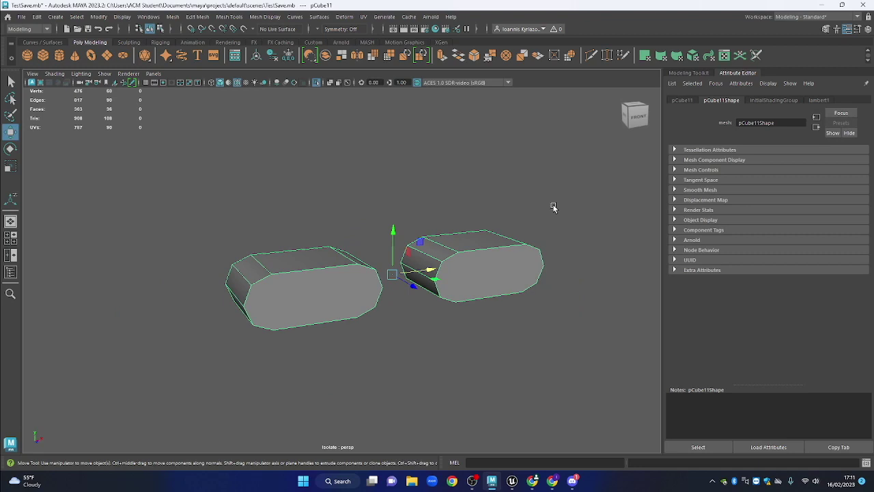
{"action": "left_click", "coordinate": [705, 74]}
{"action": "left_click_drag", "start_coordinate": [352, 300], "coordinate": [359, 261]}
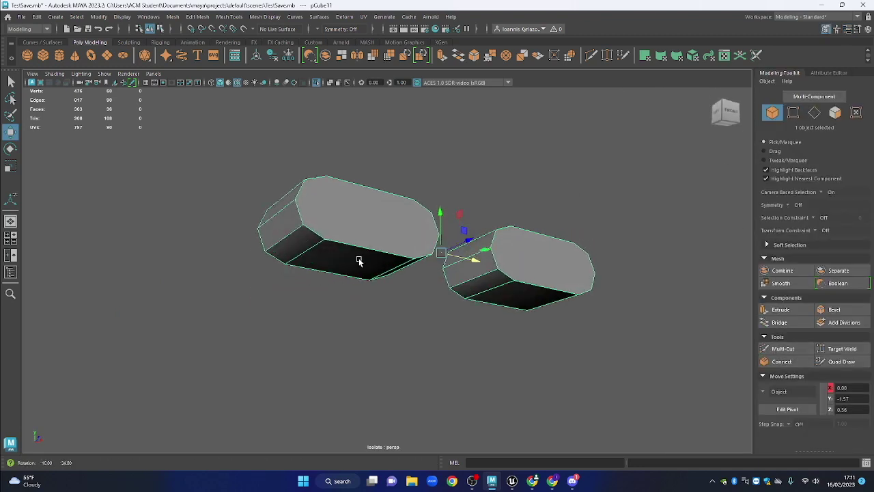
{"action": "left_click", "coordinate": [780, 353]}
Try slicing freely across the pill shapes with Multi-Cut, and undo the slices
{"action": "left_click_drag", "start_coordinate": [460, 121], "coordinate": [204, 396]}
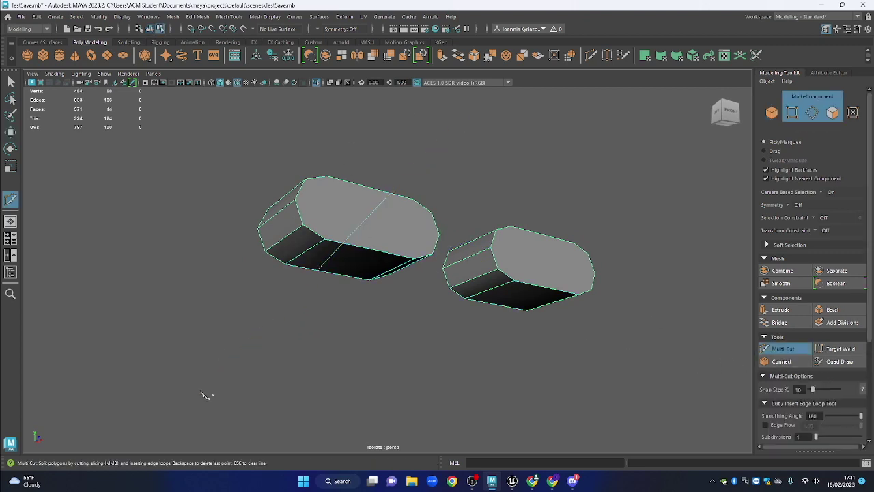
{"action": "left_click_drag", "start_coordinate": [521, 422], "coordinate": [341, 254]}
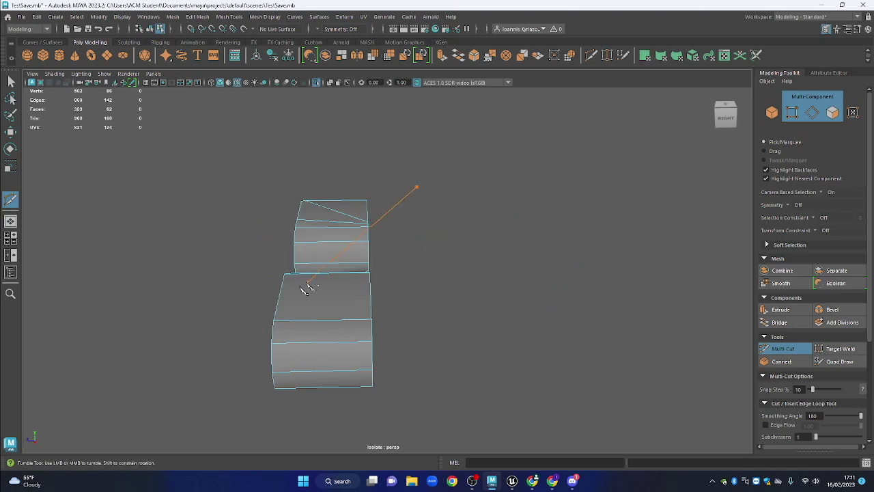
{"action": "left_click_drag", "start_coordinate": [297, 369], "coordinate": [205, 338]}
{"action": "key", "text": "ctrl+z"}
{"action": "key", "text": "ctrl+z"}
{"action": "key", "text": "ctrl+z"}
{"action": "key", "text": "ctrl+z"}
Cut two vertical edges across the left pill's front face, connecting the upper and lower corner vertices beside each rounded end
{"action": "left_click_drag", "start_coordinate": [620, 292], "coordinate": [367, 264]}
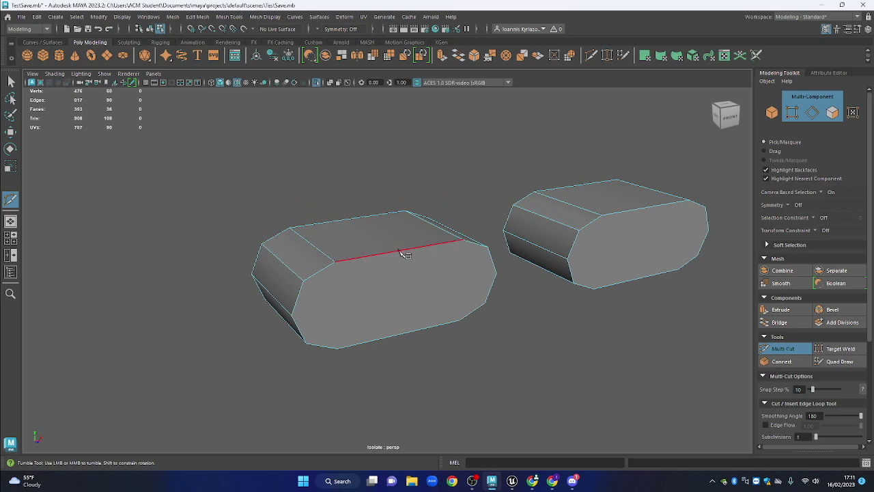
{"action": "left_click", "coordinate": [376, 256]}
{"action": "left_click_drag", "start_coordinate": [376, 256], "coordinate": [347, 275]}
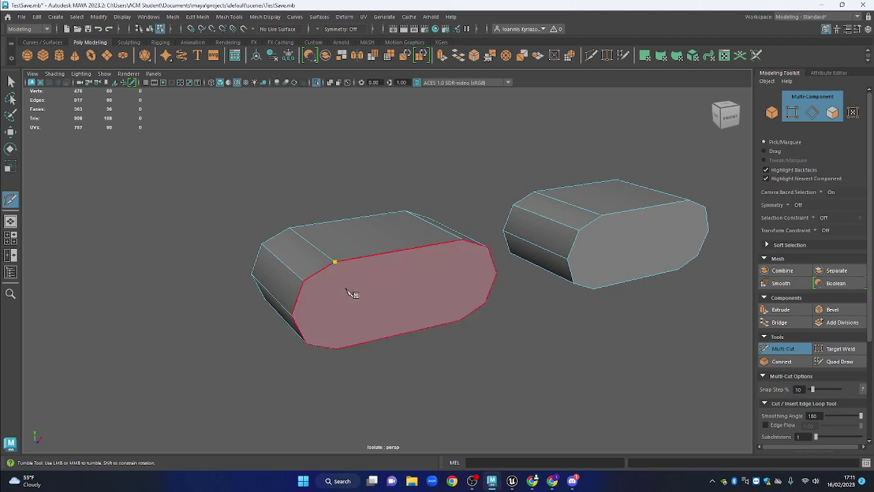
{"action": "left_click_drag", "start_coordinate": [388, 295], "coordinate": [345, 371]}
{"action": "left_click", "coordinate": [333, 239]}
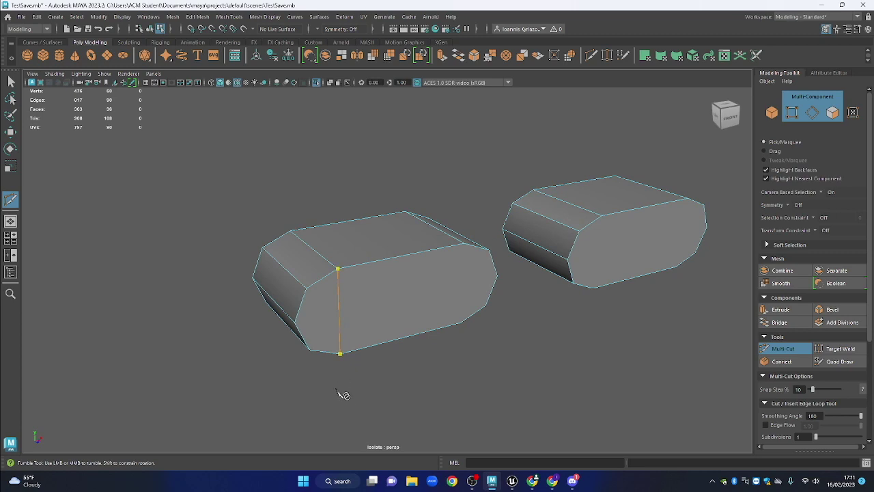
{"action": "left_click_drag", "start_coordinate": [389, 369], "coordinate": [400, 276]}
{"action": "left_click", "coordinate": [415, 265]}
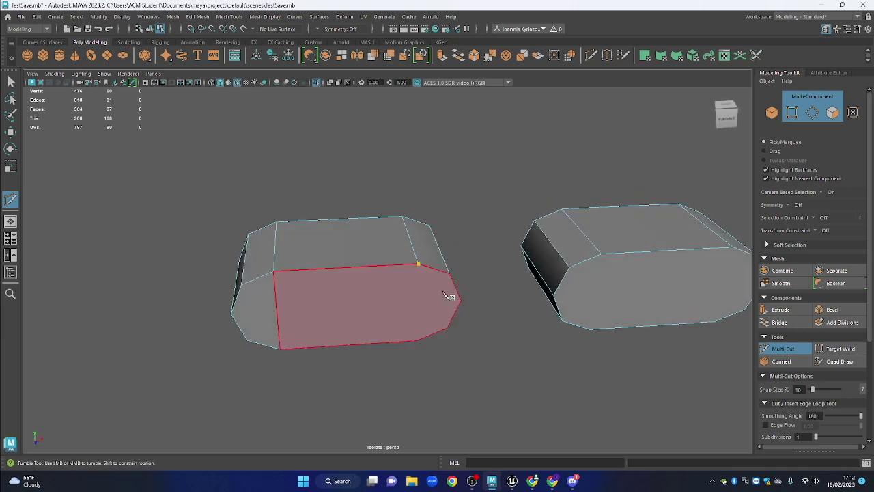
{"action": "left_click", "coordinate": [417, 339]}
{"action": "key", "text": "Return"}
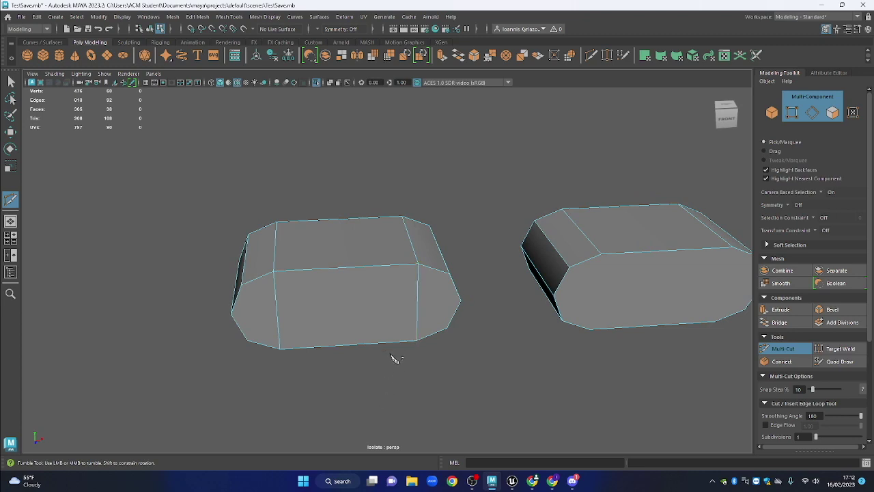
{"action": "left_click_drag", "start_coordinate": [396, 333], "coordinate": [501, 282], "text": "alt"}
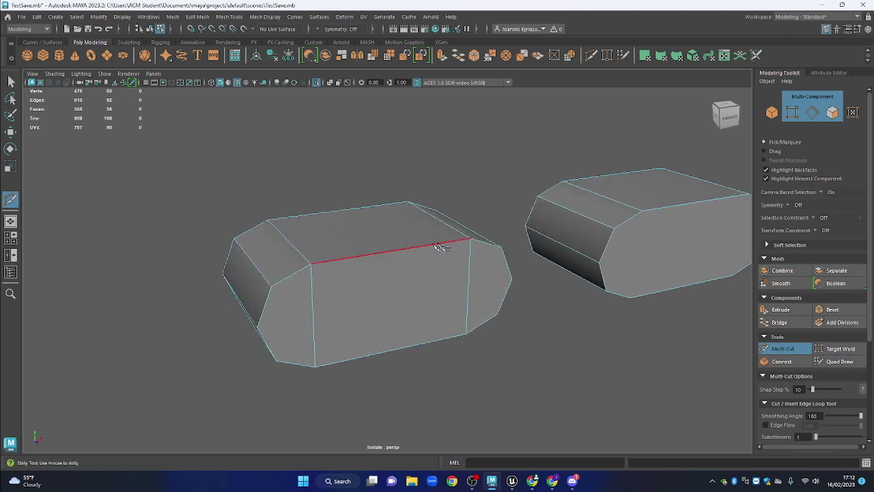
{"action": "left_click_drag", "start_coordinate": [327, 326], "coordinate": [322, 238], "text": "alt"}
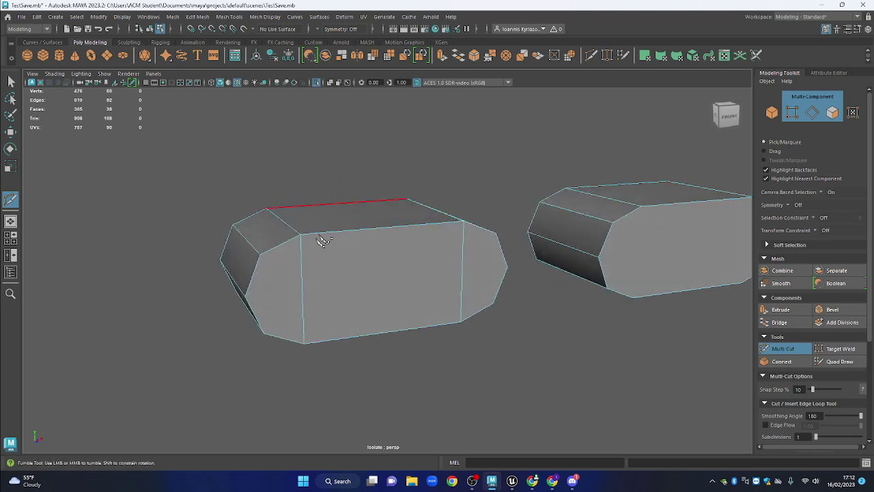
{"action": "left_click", "coordinate": [280, 257]}
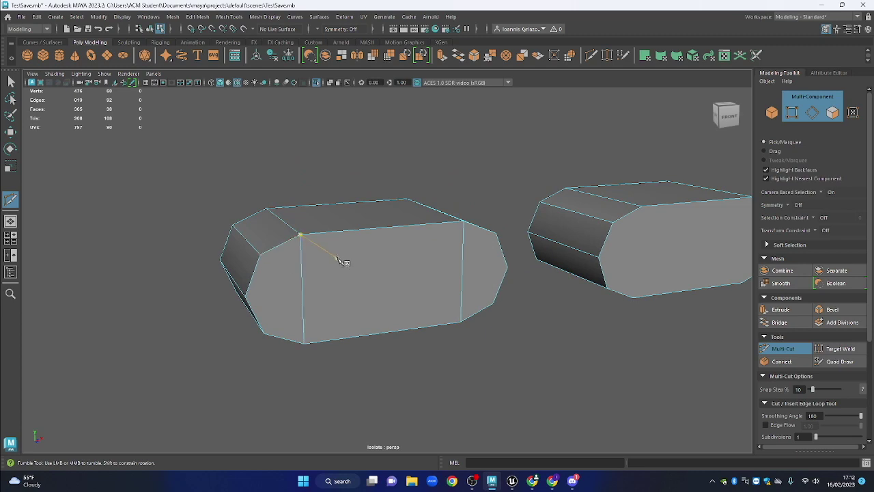
{"action": "left_click_drag", "start_coordinate": [336, 260], "coordinate": [322, 271], "text": "alt"}
{"action": "key", "text": "Escape"}
{"action": "left_click", "coordinate": [288, 259]}
{"action": "key", "text": "Escape"}
{"action": "left_click", "coordinate": [323, 292]}
Cut a horizontal edge across the left pill's front face between the outermost vertices of its two rounded ends
{"action": "left_click_drag", "start_coordinate": [381, 287], "coordinate": [312, 253], "text": "alt"}
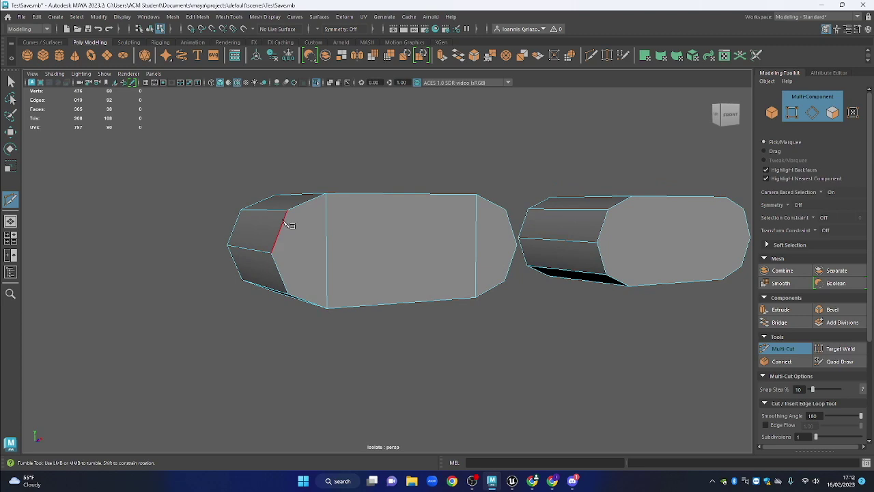
{"action": "left_click", "coordinate": [271, 252]}
{"action": "left_click_drag", "start_coordinate": [534, 324], "coordinate": [415, 237], "text": "alt"}
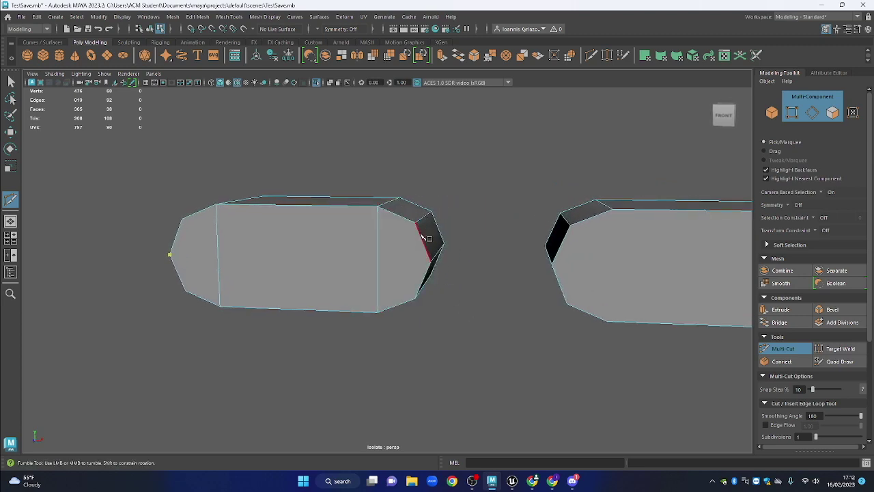
{"action": "left_click", "coordinate": [430, 259]}
{"action": "key", "text": "Return"}
{"action": "left_click_drag", "start_coordinate": [458, 324], "coordinate": [523, 304], "text": "alt"}
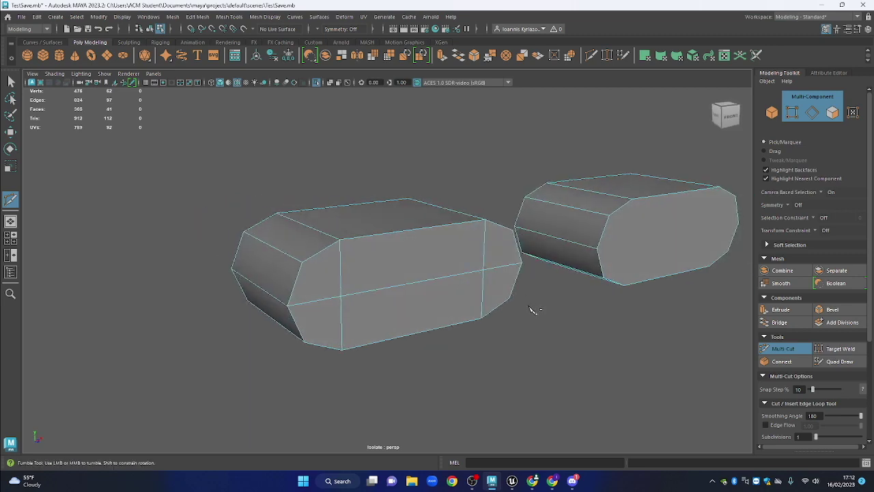
Undo the left pill's horizontal cut and try a diagonal cut across its rounded end, and undo that too
{"action": "key", "text": "ctrl+z"}
{"action": "left_click_drag", "start_coordinate": [428, 348], "coordinate": [352, 311], "text": "alt"}
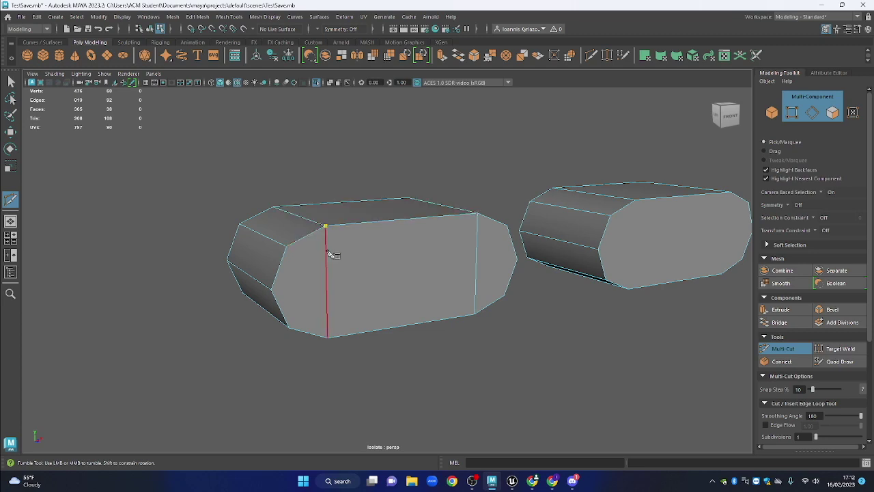
{"action": "left_click_drag", "start_coordinate": [341, 293], "coordinate": [279, 394], "text": "alt"}
{"action": "left_click", "coordinate": [286, 354]}
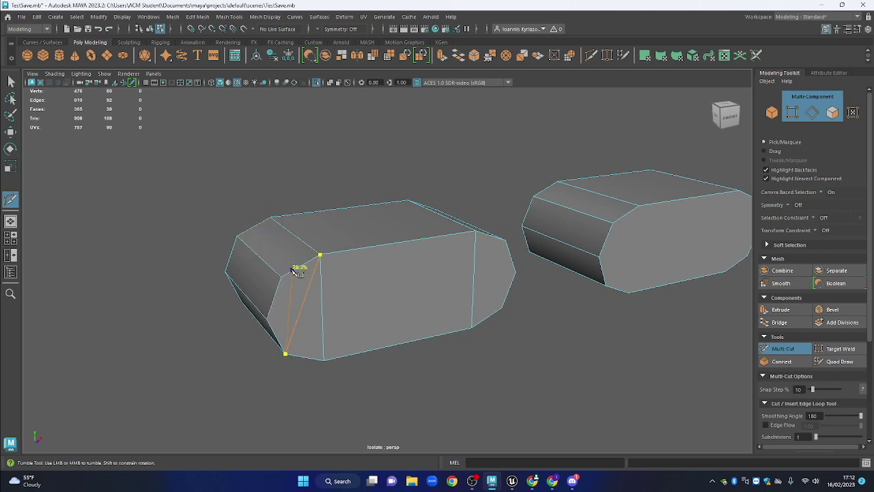
{"action": "key", "text": "Return"}
{"action": "left_click_drag", "start_coordinate": [424, 346], "coordinate": [427, 328], "text": "alt"}
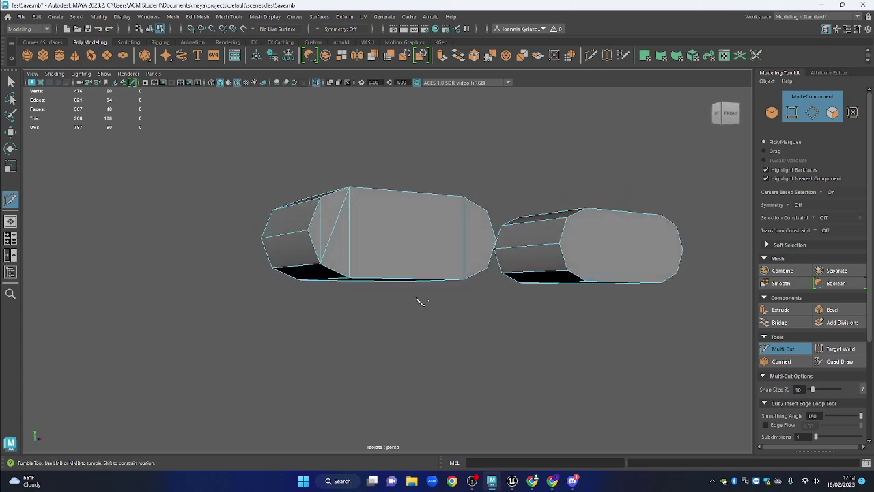
{"action": "left_click_drag", "start_coordinate": [411, 309], "coordinate": [401, 321], "text": "alt"}
{"action": "key", "text": "ctrl+z"}
Cut a horizontal edge across the left pill's front face between the outer vertices of its rounded ends
{"action": "left_click", "coordinate": [278, 282]}
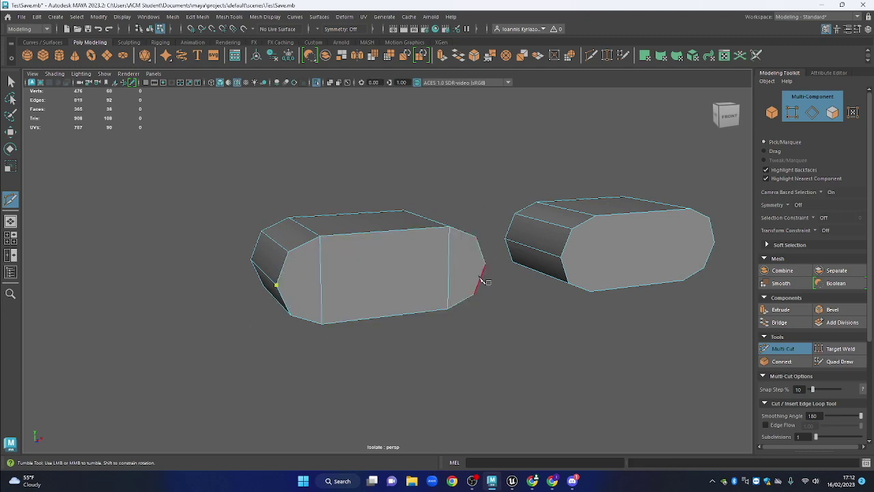
{"action": "right_click", "coordinate": [502, 256]}
{"action": "left_click_drag", "start_coordinate": [496, 279], "coordinate": [435, 319], "text": "alt"}
Cut two vertical edges and one horizontal edge across the right pill's front face, connecting the matching vertices of its rounded ends
{"action": "left_click", "coordinate": [435, 239]}
{"action": "left_click", "coordinate": [434, 297]}
{"action": "right_click", "coordinate": [414, 328]}
{"action": "left_click", "coordinate": [522, 224]}
{"action": "left_click", "coordinate": [522, 278]}
{"action": "right_click", "coordinate": [513, 301]}
{"action": "left_click", "coordinate": [407, 276]}
{"action": "left_click", "coordinate": [545, 246]}
{"action": "right_click", "coordinate": [560, 274]}
Cut two vertical edges and one horizontal edge across the back face of the right-hand pill as seen from behind
{"action": "scroll", "coordinate": [387, 270], "scroll_direction": "down", "scroll_amount": 2}
{"action": "left_click_drag", "start_coordinate": [391, 273], "coordinate": [462, 249], "text": "alt"}
{"action": "left_click", "coordinate": [482, 281]}
{"action": "right_click", "coordinate": [564, 257]}
{"action": "left_click", "coordinate": [557, 225]}
{"action": "left_click", "coordinate": [555, 276]}
{"action": "right_click", "coordinate": [575, 264]}
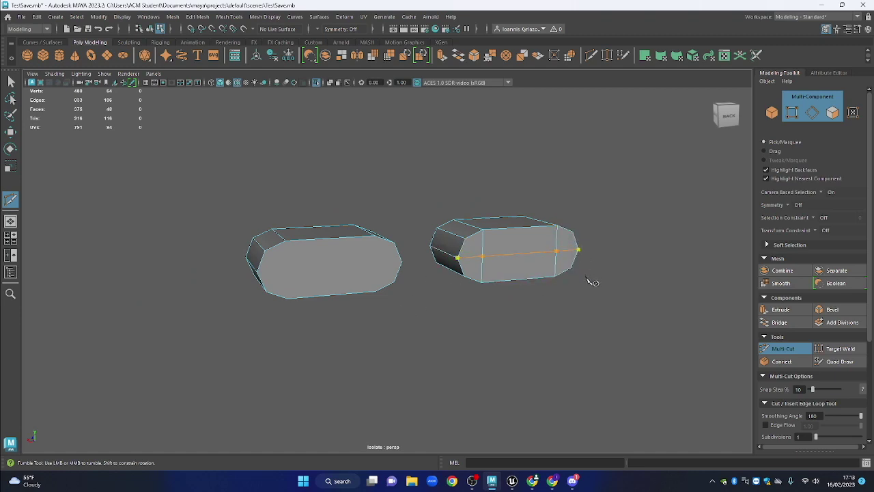
{"action": "left_click_drag", "start_coordinate": [351, 255], "coordinate": [343, 283]}
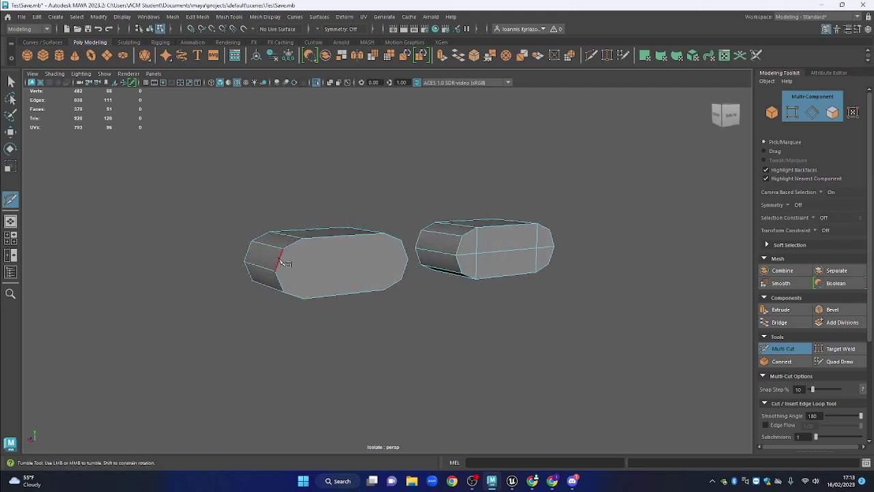
Cut one vertical edge beside a rounded end on the back face of the left-hand pill as seen from behind, and leave Multi-Cut
{"action": "left_click_drag", "start_coordinate": [295, 261], "coordinate": [321, 278]}
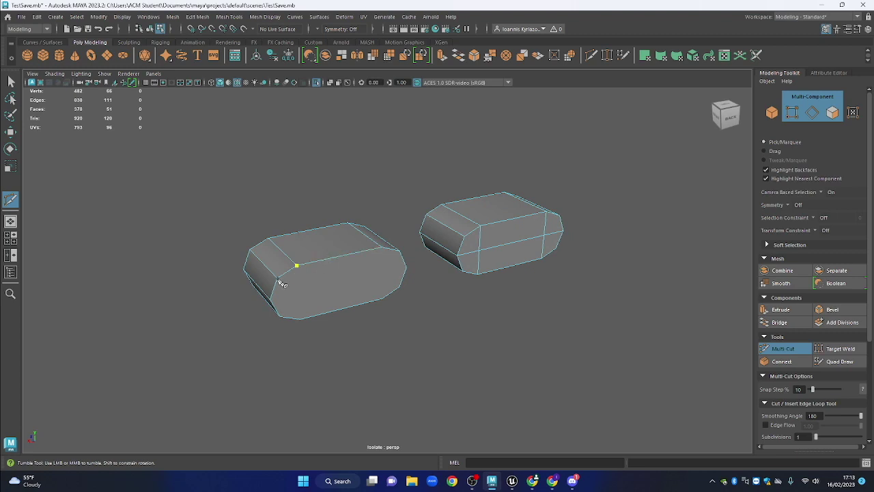
{"action": "left_click", "coordinate": [301, 319]}
{"action": "left_click_drag", "start_coordinate": [353, 307], "coordinate": [354, 312]}
{"action": "scroll", "coordinate": [344, 269], "scroll_direction": "up", "scroll_amount": 2}
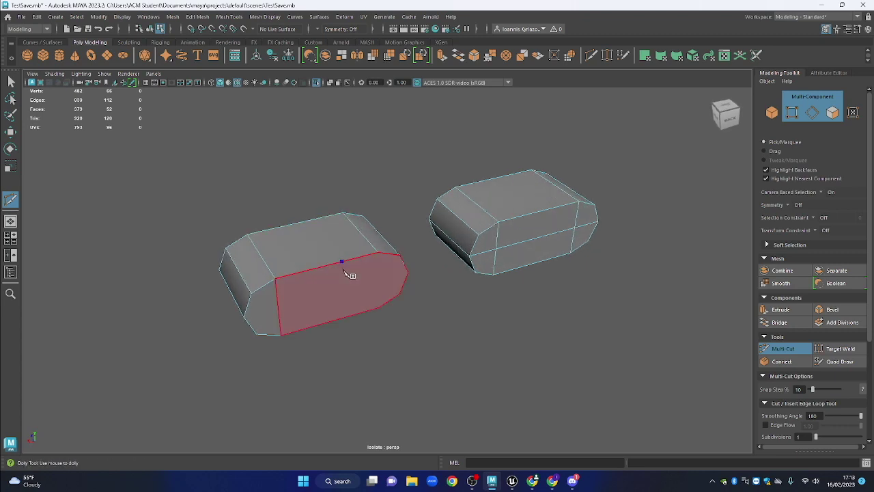
{"action": "key", "text": "q"}
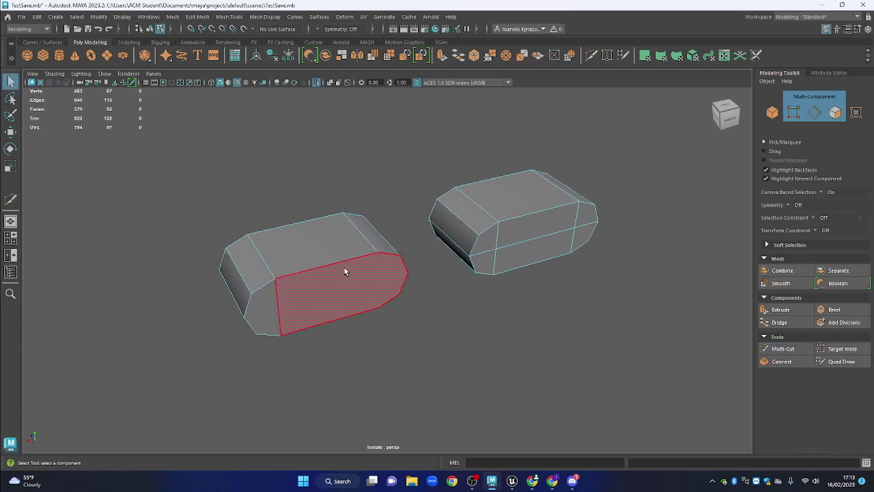
Select the stray vertex on the long upper edge of the unfinished back face, remove it, and switch to edge selection
{"action": "scroll", "coordinate": [343, 268], "scroll_direction": "up", "scroll_amount": 2}
{"action": "left_click", "coordinate": [792, 114]}
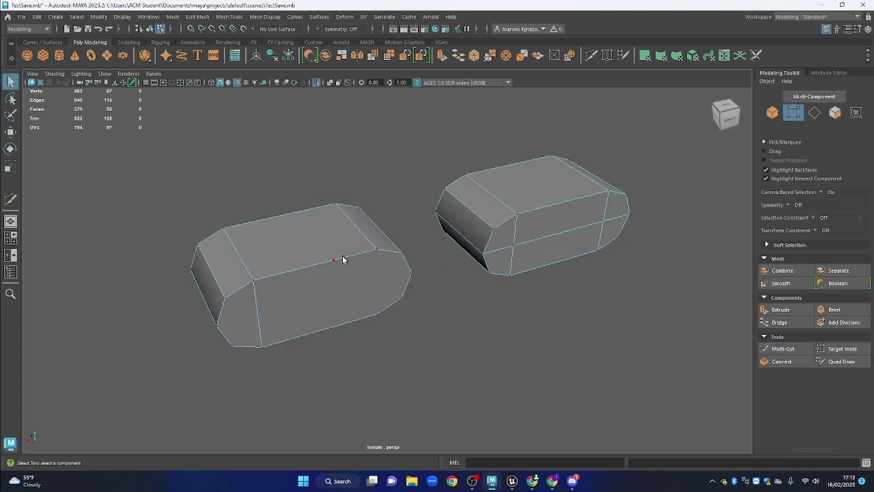
{"action": "left_click_drag", "start_coordinate": [350, 293], "coordinate": [444, 272]}
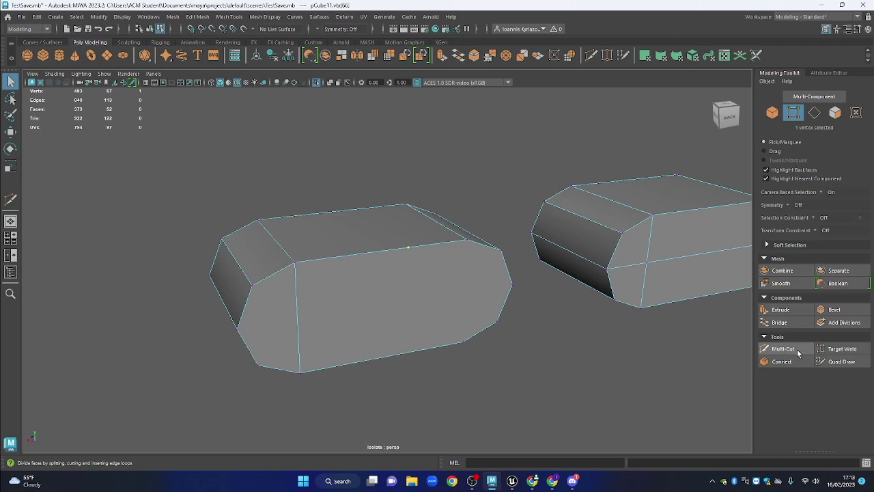
{"action": "left_click_drag", "start_coordinate": [418, 282], "coordinate": [353, 289]}
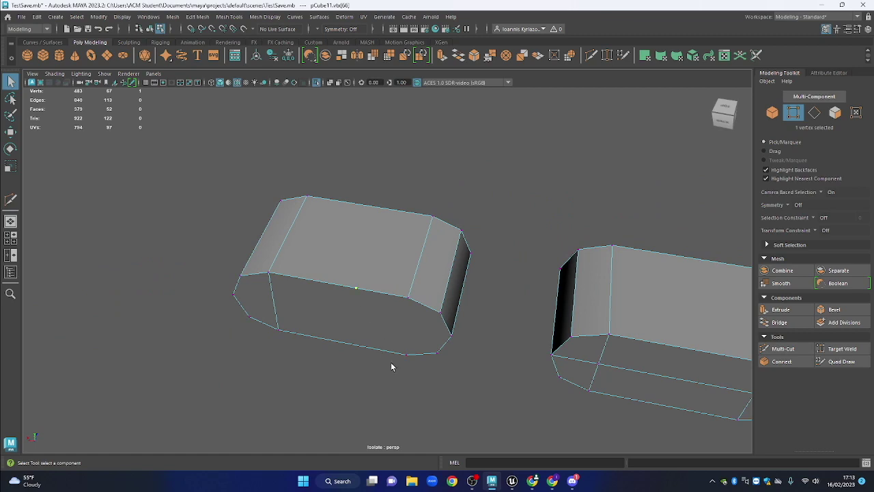
{"action": "left_click", "coordinate": [815, 114]}
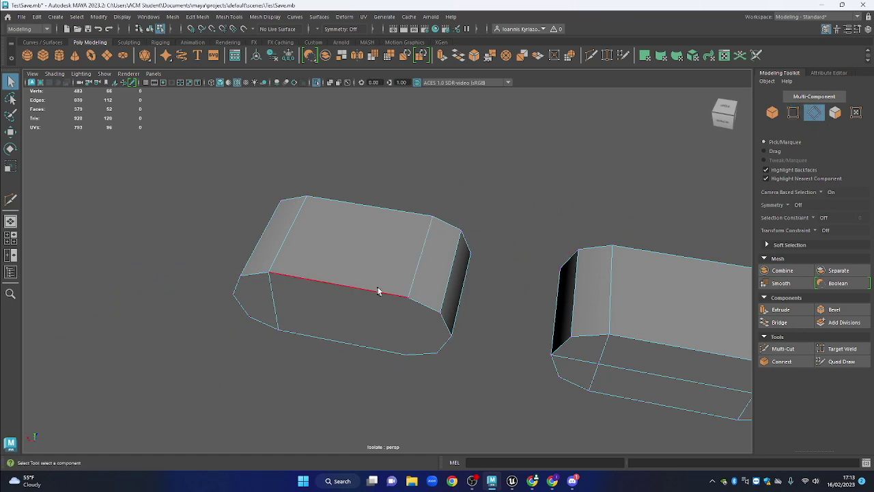
Complete the unfinished back face with Multi-Cut by adding its second vertical edge and a horizontal edge between the rounded ends
{"action": "left_click", "coordinate": [782, 348]}
{"action": "left_click", "coordinate": [378, 293]}
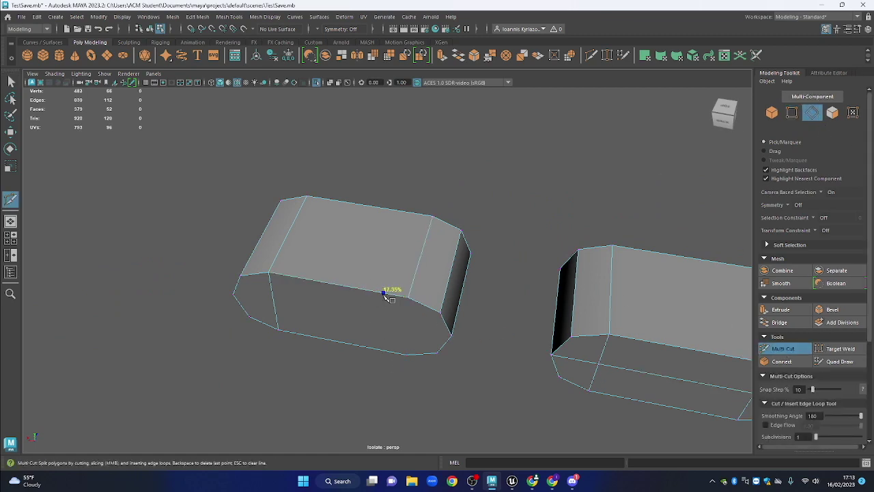
{"action": "left_click_drag", "start_coordinate": [444, 342], "coordinate": [489, 262]}
{"action": "right_click", "coordinate": [251, 331]}
{"action": "left_click_drag", "start_coordinate": [426, 213], "coordinate": [582, 204]}
{"action": "key", "text": "q"}
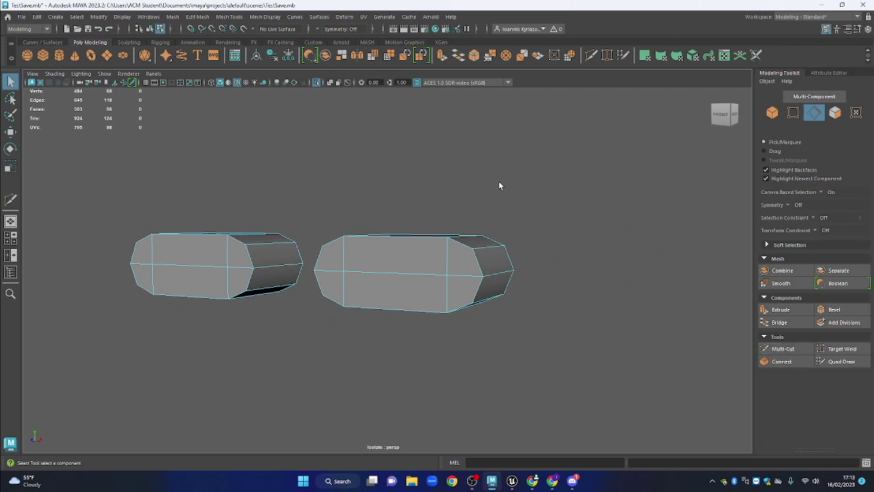
Return the pill mesh to object selection and turn off isolation to show the whole console
{"action": "right_click", "coordinate": [499, 185]}
{"action": "left_click", "coordinate": [547, 169]}
{"action": "left_click_drag", "start_coordinate": [475, 196], "coordinate": [554, 214]}
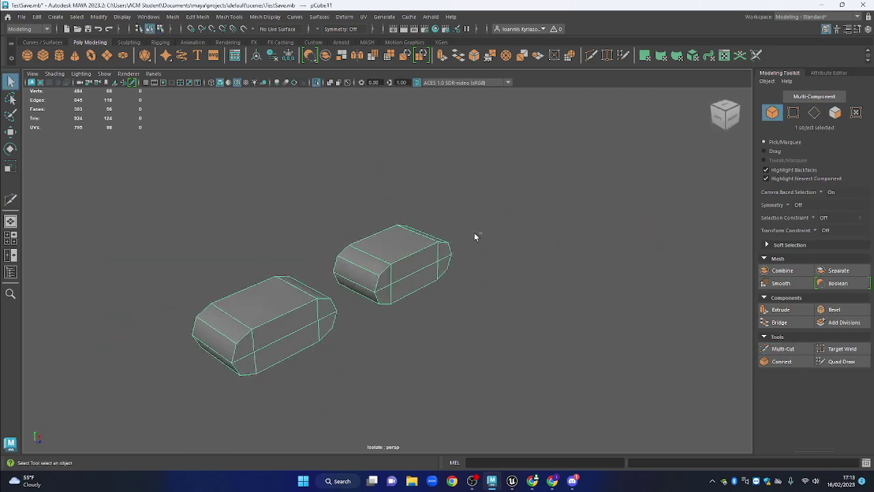
{"action": "key", "text": "ctrl+1"}
{"action": "scroll", "coordinate": [284, 141], "scroll_direction": "down", "scroll_amount": 6}
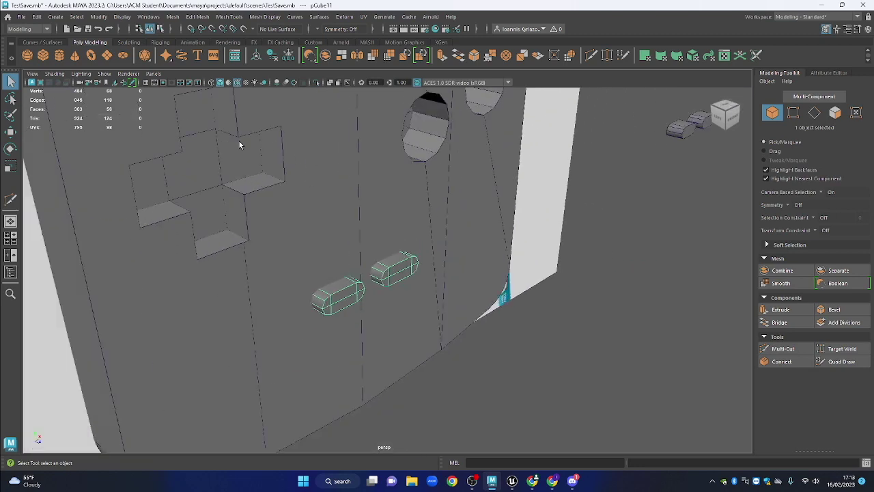
Clean up the pill mesh by freezing its transformations, deleting its history and centering its pivot
{"action": "left_click", "coordinate": [288, 55]}
{"action": "left_click", "coordinate": [272, 57]}
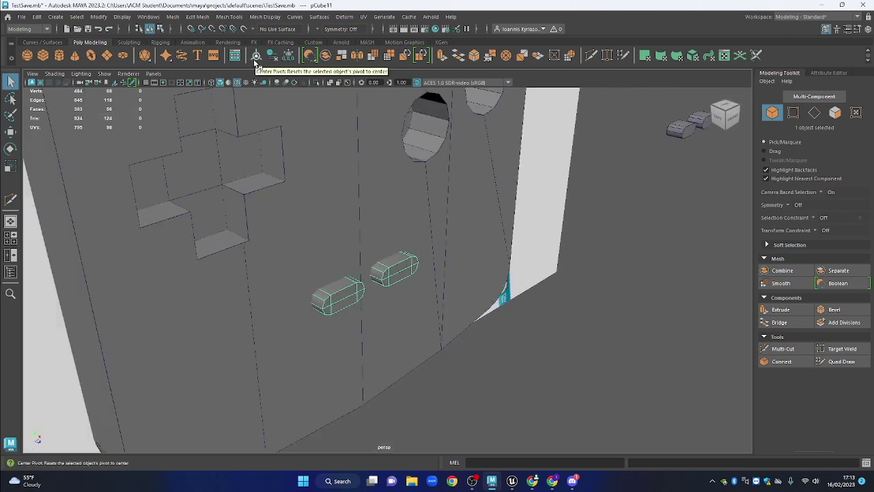
{"action": "left_click", "coordinate": [255, 59]}
Try a Boolean between the console body and the pill mesh, and undo it
{"action": "scroll", "coordinate": [476, 268], "scroll_direction": "up", "scroll_amount": 3}
{"action": "left_click", "coordinate": [449, 187]}
{"action": "left_click_drag", "start_coordinate": [450, 185], "coordinate": [425, 239], "text": "alt"}
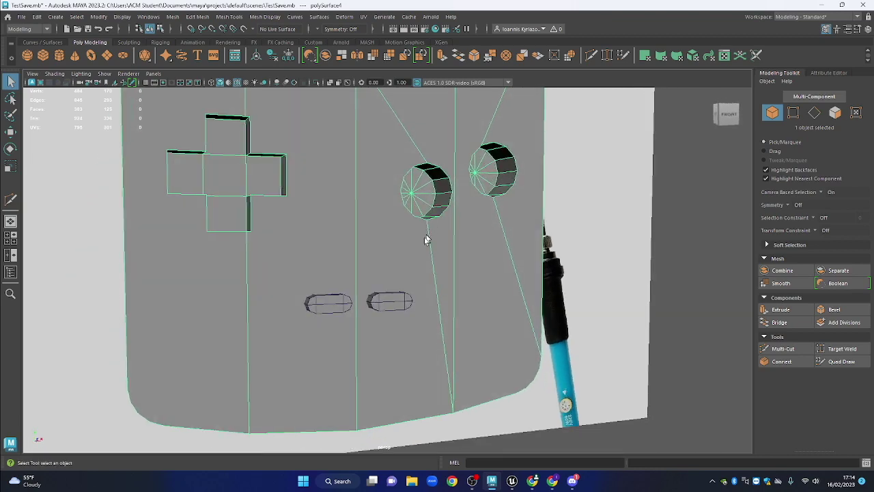
{"action": "left_click_drag", "start_coordinate": [406, 295], "coordinate": [402, 279], "text": "alt"}
{"action": "left_click", "coordinate": [405, 300], "text": "shift"}
{"action": "key", "text": "ctrl+z"}
{"action": "left_click", "coordinate": [394, 298], "text": "shift"}
{"action": "left_click", "coordinate": [834, 282]}
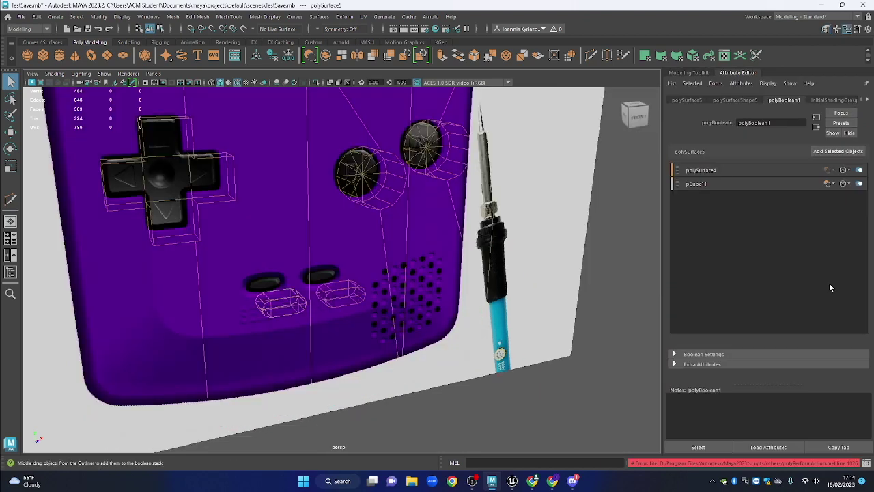
{"action": "left_click_drag", "start_coordinate": [496, 236], "coordinate": [500, 206]}
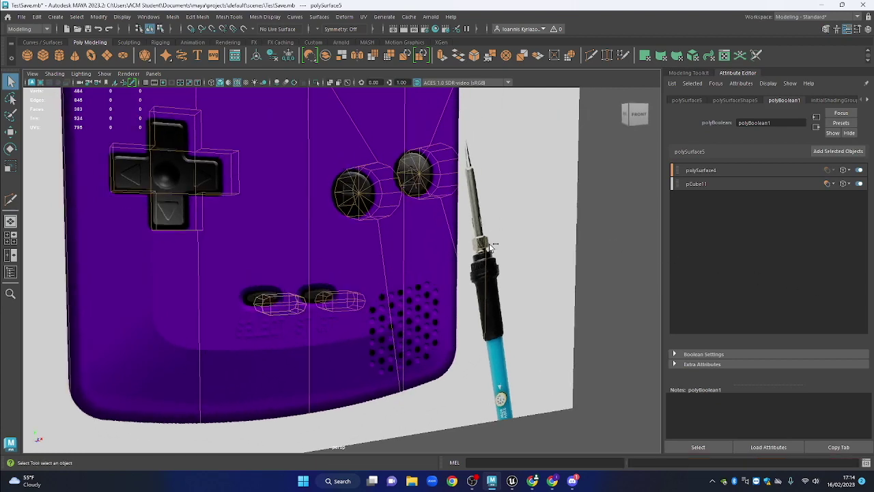
{"action": "key", "text": "ctrl+z"}
Select the console's front face behind the right pill and examine how it and the neighbouring faces run around the round button holes
{"action": "left_click_drag", "start_coordinate": [492, 236], "coordinate": [393, 212]}
{"action": "left_click", "coordinate": [353, 216]}
{"action": "right_click", "coordinate": [393, 212]}
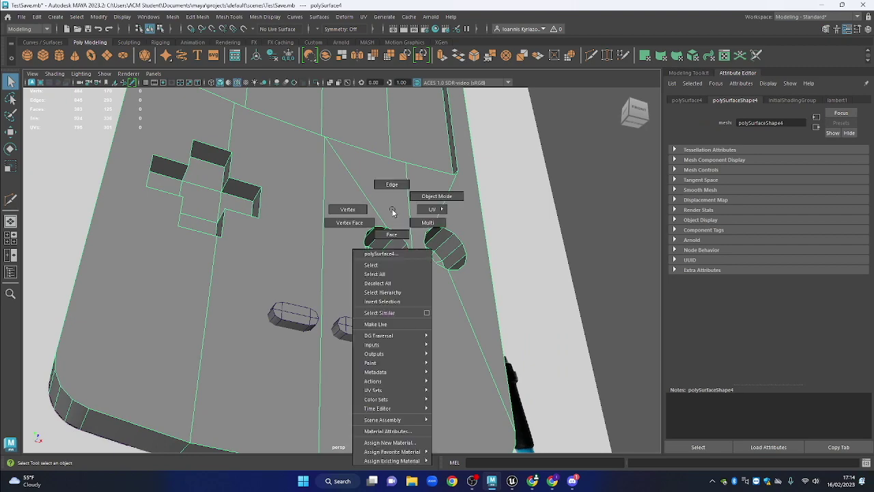
{"action": "left_click", "coordinate": [397, 232]}
{"action": "left_click", "coordinate": [350, 254]}
{"action": "left_click_drag", "start_coordinate": [522, 260], "coordinate": [400, 189]}
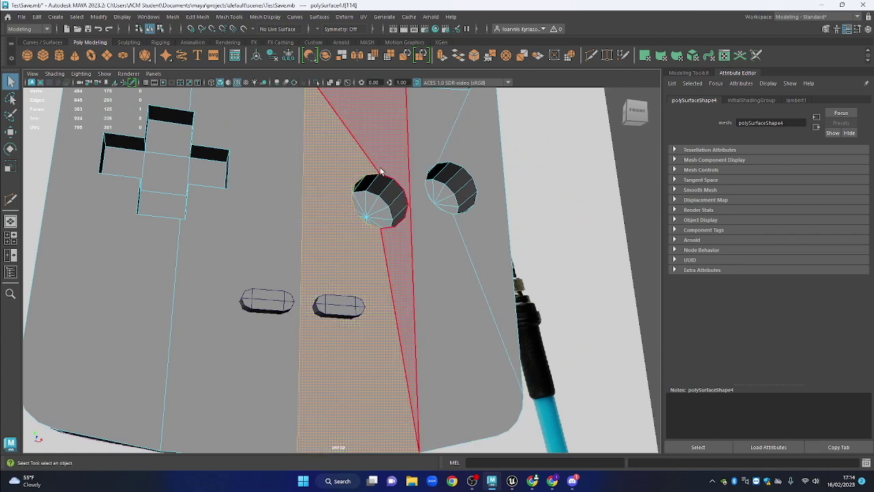
{"action": "left_click_drag", "start_coordinate": [394, 218], "coordinate": [381, 164]}
{"action": "left_click_drag", "start_coordinate": [328, 257], "coordinate": [449, 203]}
{"action": "left_click", "coordinate": [366, 179]}
{"action": "scroll", "coordinate": [359, 230], "scroll_direction": "down", "scroll_amount": 2}
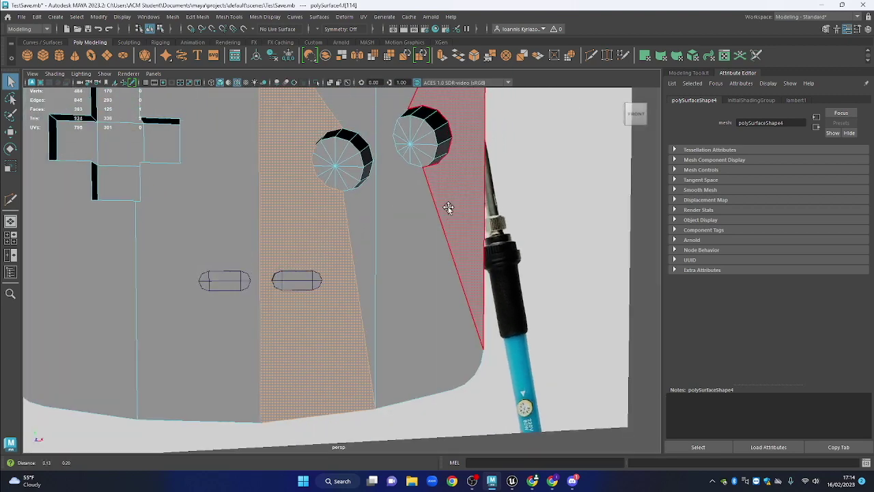
Cut an edge with Multi-Cut from the left round hole's lower rim to the vertex where the console's center line meets the bottom edge
{"action": "left_click", "coordinate": [644, 194]}
{"action": "left_click", "coordinate": [698, 74]}
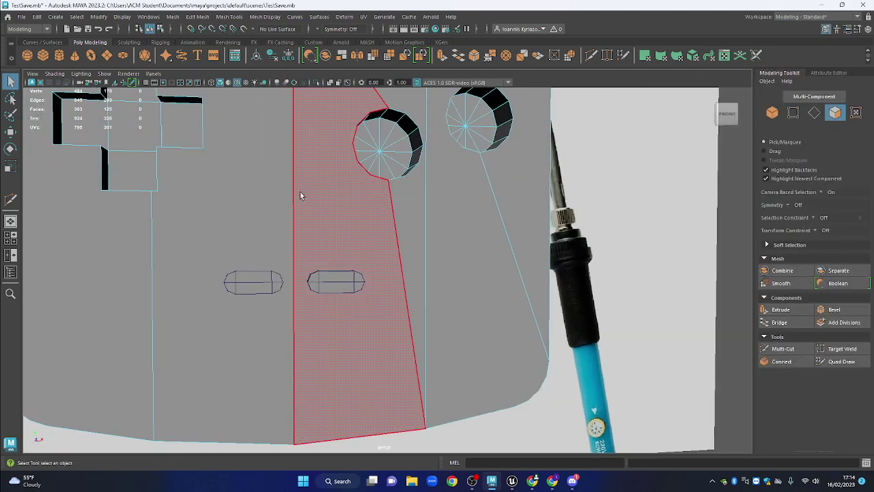
{"action": "left_click", "coordinate": [344, 206]}
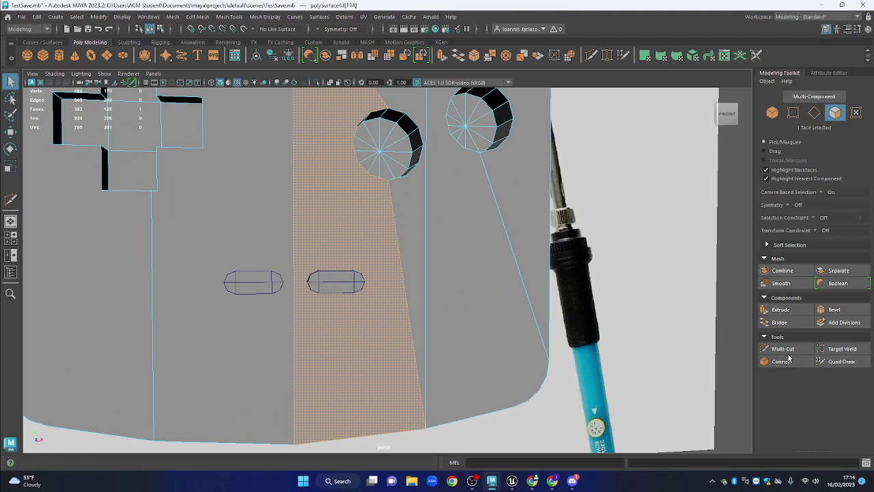
{"action": "left_click_drag", "start_coordinate": [302, 189], "coordinate": [677, 263]}
{"action": "left_click", "coordinate": [326, 219]}
{"action": "left_click_drag", "start_coordinate": [470, 222], "coordinate": [795, 397]}
{"action": "left_click", "coordinate": [784, 348]}
{"action": "left_click_drag", "start_coordinate": [332, 131], "coordinate": [374, 194]}
{"action": "left_click_drag", "start_coordinate": [371, 286], "coordinate": [318, 412]}
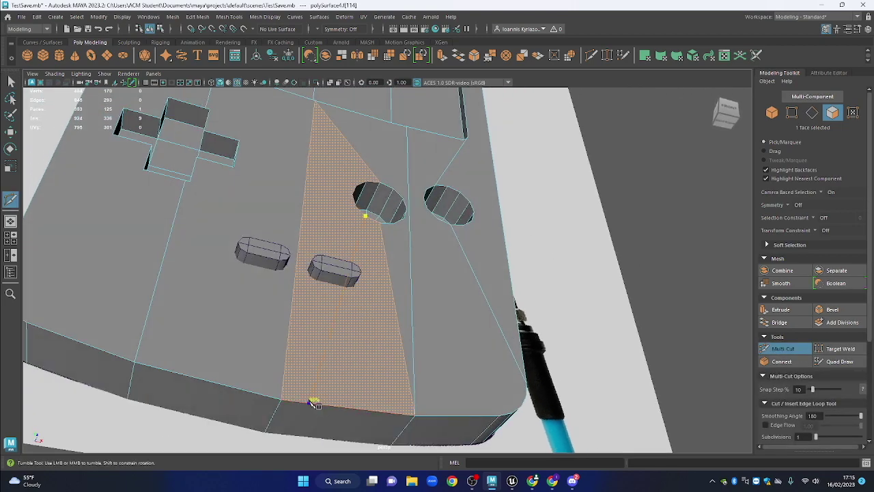
{"action": "right_click", "coordinate": [468, 366]}
{"action": "left_click", "coordinate": [526, 383]}
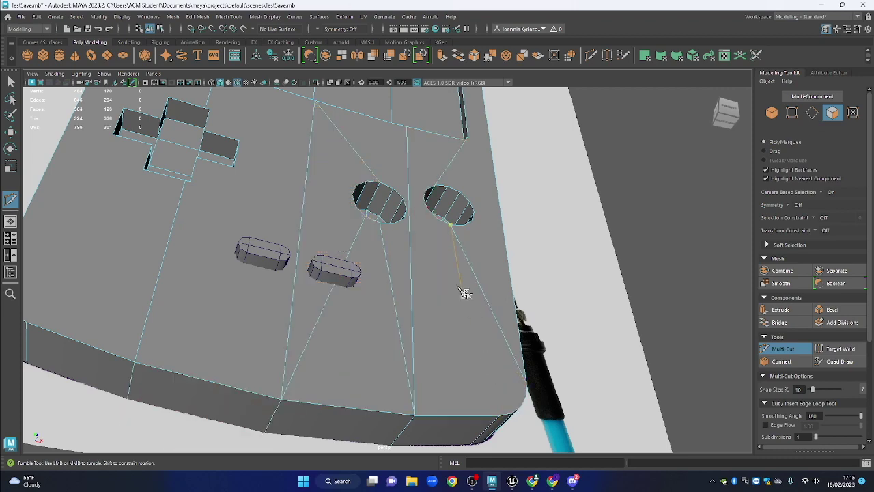
Cut two edges from the left round hole's upper-left rim vertices to the center-line vertex beneath the screen recess
{"action": "left_click_drag", "start_coordinate": [364, 247], "coordinate": [348, 263]}
{"action": "left_click_drag", "start_coordinate": [318, 195], "coordinate": [277, 116]}
{"action": "right_click", "coordinate": [329, 299]}
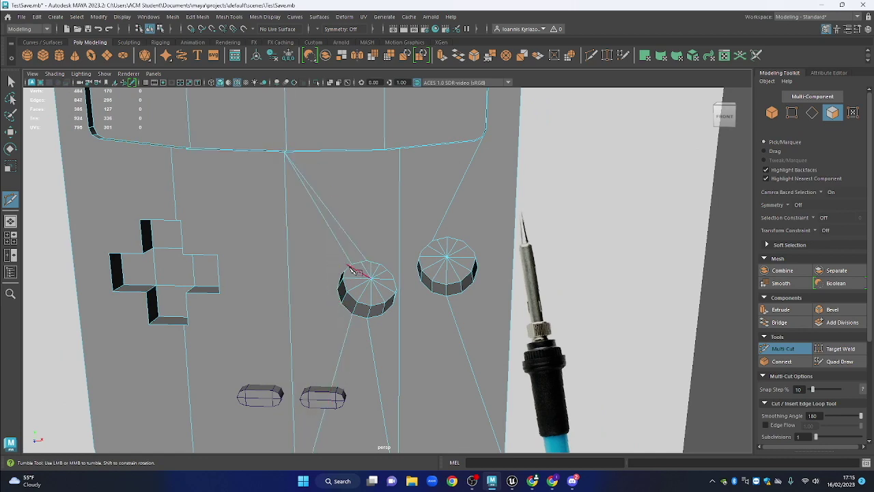
{"action": "left_click", "coordinate": [341, 275]}
{"action": "left_click_drag", "start_coordinate": [355, 277], "coordinate": [309, 372]}
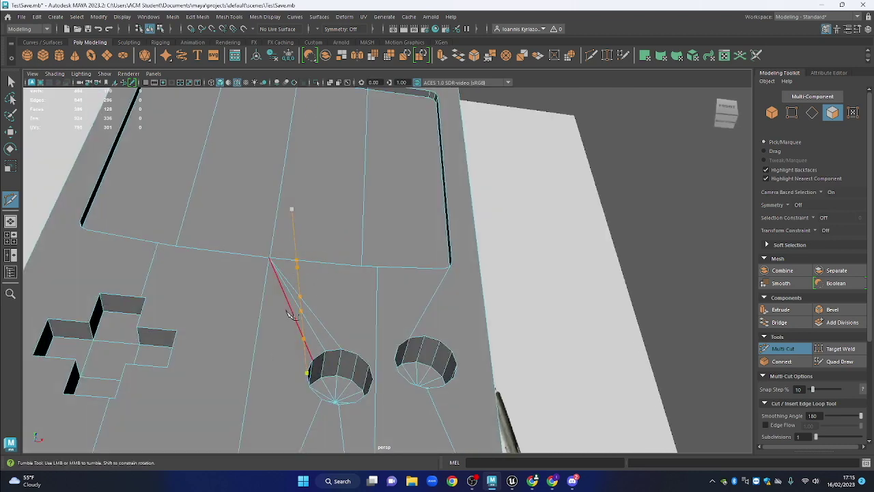
Undo the misplaced cut points and cut an edge from the left round hole's leftmost rim vertex to the center-line vertex beneath the screen
{"action": "key", "text": "ctrl+z"}
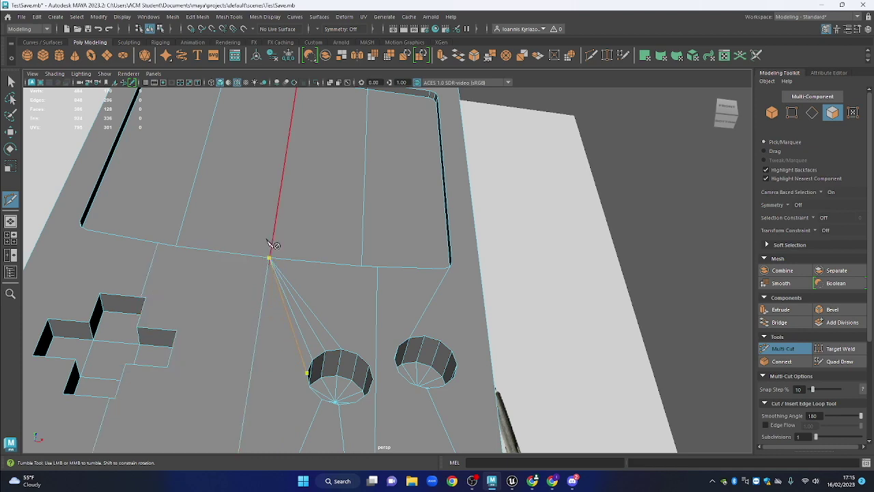
{"action": "scroll", "coordinate": [344, 357], "scroll_direction": "down", "scroll_amount": 1}
{"action": "key", "text": "ctrl+z"}
{"action": "left_click_drag", "start_coordinate": [353, 335], "coordinate": [352, 376], "text": "alt"}
{"action": "left_click_drag", "start_coordinate": [347, 304], "coordinate": [369, 308]}
{"action": "left_click", "coordinate": [374, 313]}
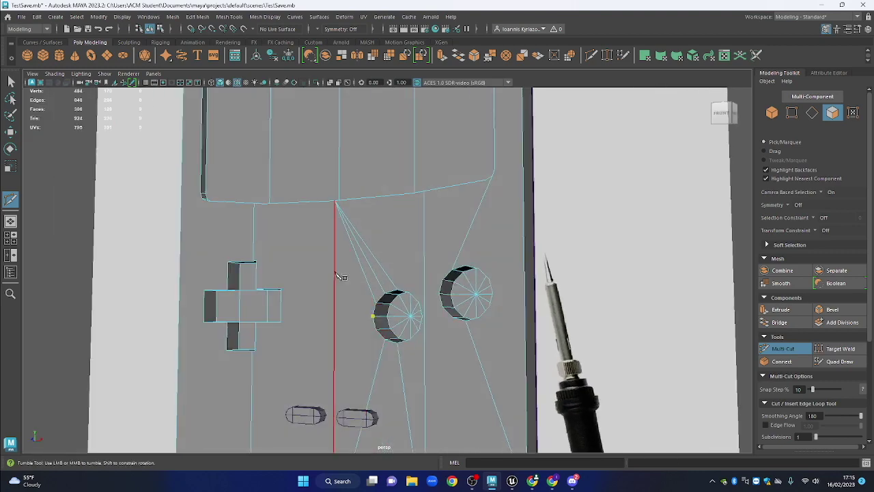
{"action": "left_click", "coordinate": [334, 201]}
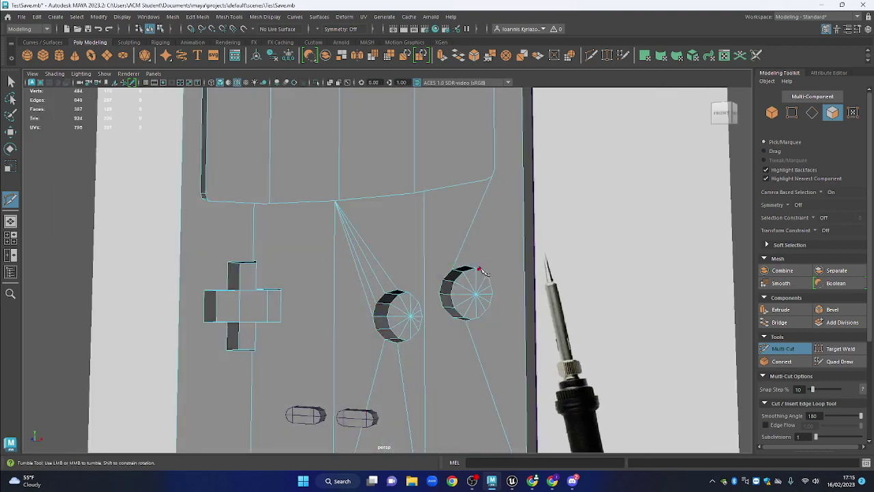
Cut two edges with Multi-Cut from the left round hole's left rim vertices to the center-line vertex on the console's bottom edge
{"action": "left_click_drag", "start_coordinate": [396, 325], "coordinate": [414, 247], "text": "alt"}
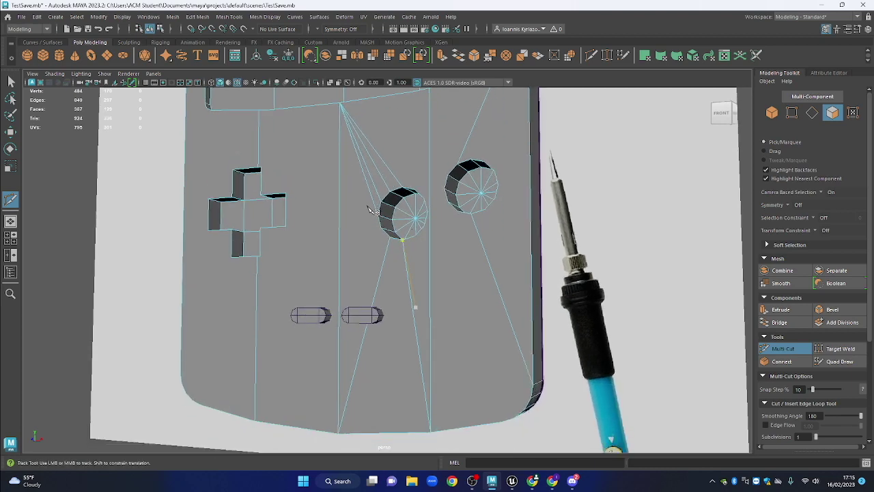
{"action": "left_click_drag", "start_coordinate": [379, 213], "coordinate": [383, 220], "text": "alt"}
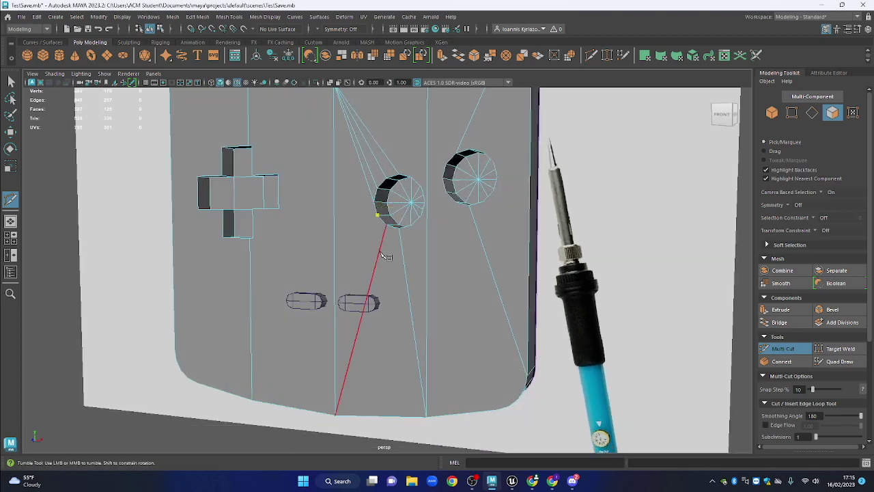
{"action": "left_click", "coordinate": [335, 415]}
{"action": "right_click", "coordinate": [498, 328]}
{"action": "left_click_drag", "start_coordinate": [392, 221], "coordinate": [365, 222], "text": "alt"}
{"action": "left_click", "coordinate": [342, 203]}
{"action": "left_click", "coordinate": [300, 425]}
{"action": "right_click", "coordinate": [415, 325]}
{"action": "scroll", "coordinate": [381, 299], "scroll_direction": "down", "scroll_amount": 1}
{"action": "left_click_drag", "start_coordinate": [381, 299], "coordinate": [394, 286], "text": "alt"}
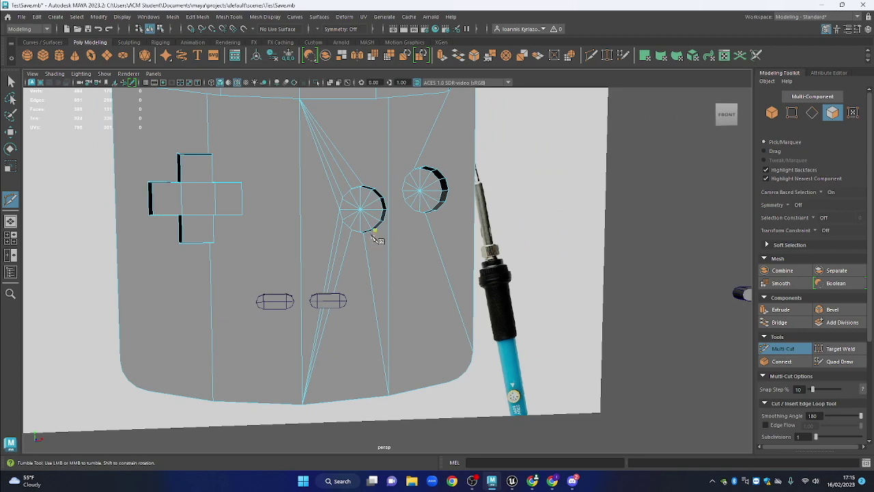
Leave Multi-Cut, return to object selection and select the console body together with the Select and Start pills
{"action": "key", "text": "q"}
{"action": "left_click_drag", "start_coordinate": [408, 268], "coordinate": [416, 318]}
{"action": "scroll", "coordinate": [385, 306], "scroll_direction": "up", "scroll_amount": 1}
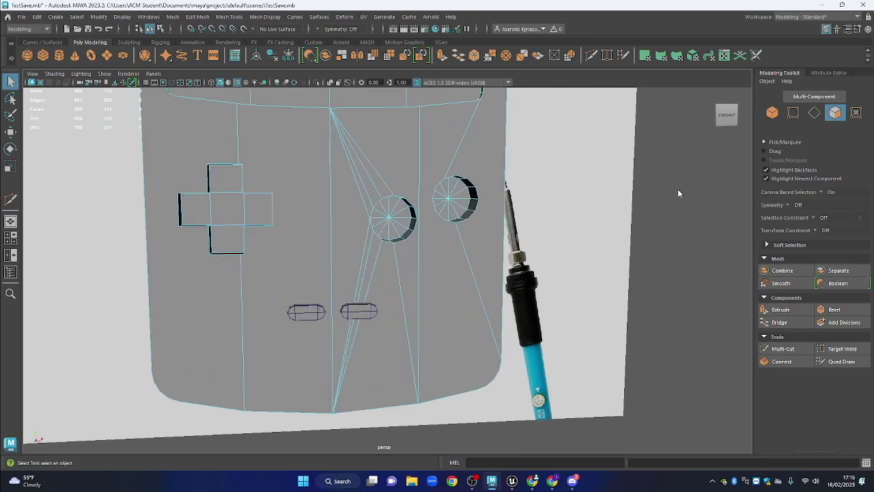
{"action": "key", "text": "F8"}
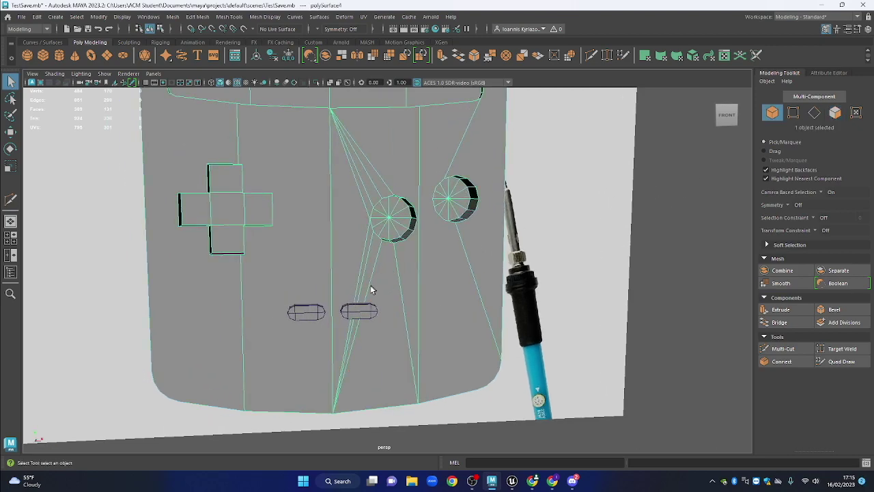
{"action": "left_click_drag", "start_coordinate": [377, 282], "coordinate": [395, 299]}
{"action": "left_click", "coordinate": [353, 298], "text": "shift"}
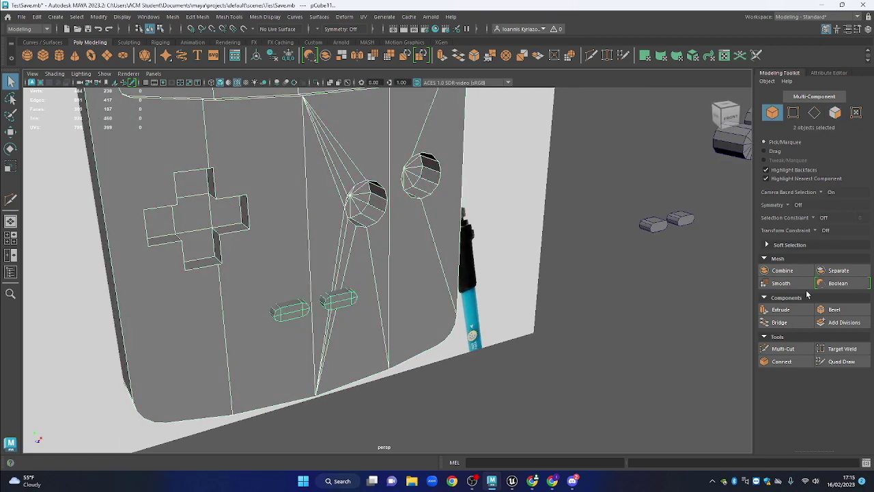
Try to Boolean the Select and Start pills with the console body, then undo the operation
{"action": "left_click", "coordinate": [372, 237]}
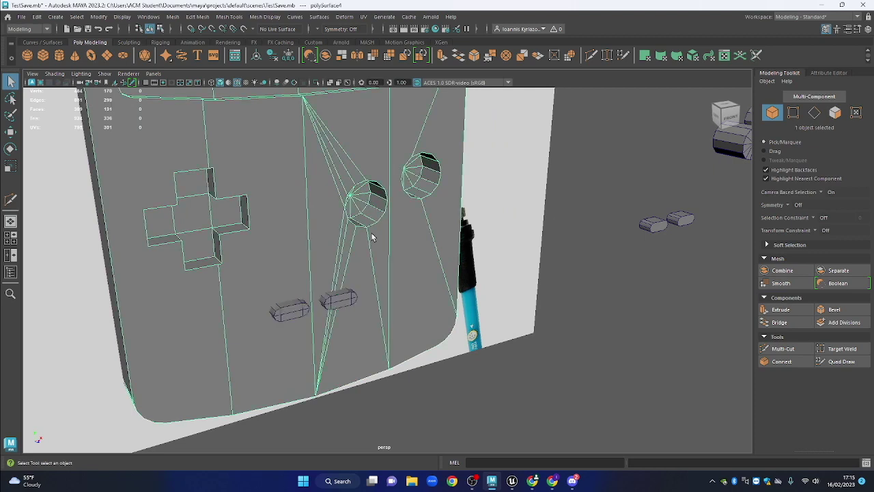
{"action": "left_click", "coordinate": [290, 59]}
{"action": "left_click", "coordinate": [274, 59]}
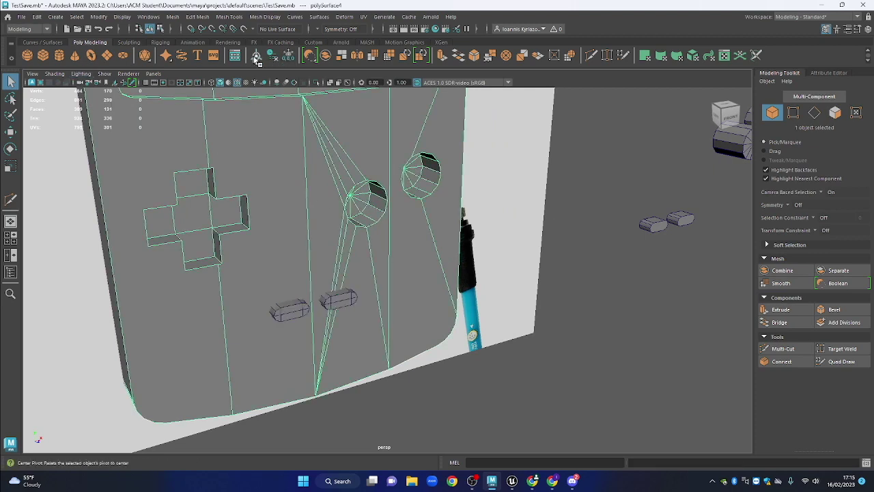
{"action": "left_click", "coordinate": [353, 302], "text": "shift"}
{"action": "left_click", "coordinate": [852, 285]}
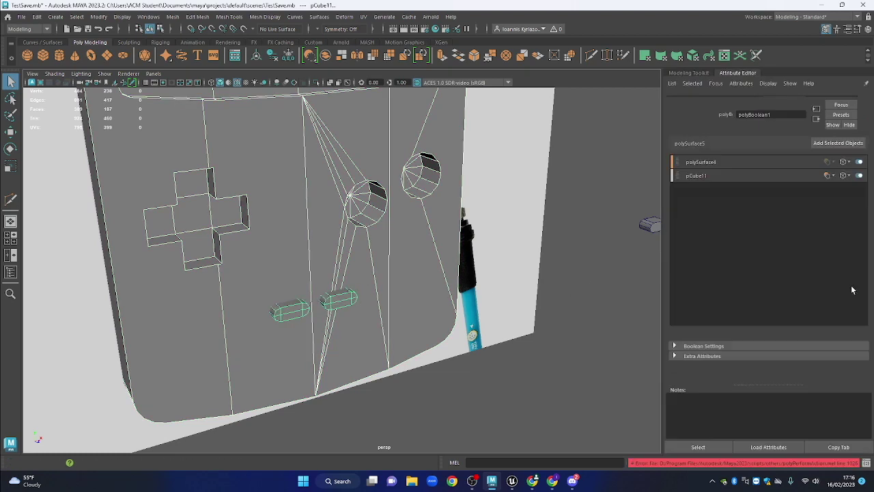
{"action": "scroll", "coordinate": [437, 172], "scroll_direction": "down", "scroll_amount": 2}
{"action": "left_click_drag", "start_coordinate": [437, 172], "coordinate": [458, 189]}
{"action": "left_click_drag", "start_coordinate": [451, 301], "coordinate": [387, 258]}
{"action": "key", "text": "ctrl+z"}
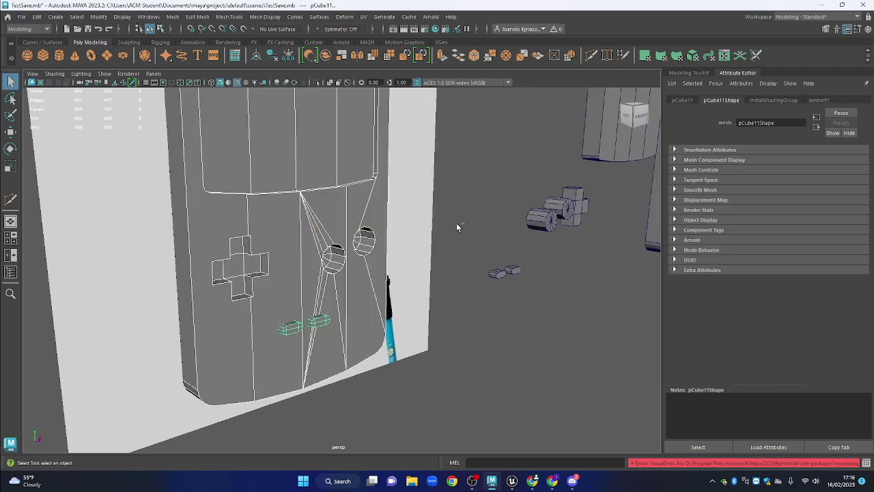
Delete the Select and Start pill object embedded in the console's front face, keeping the spare pair beside the console
{"action": "left_click", "coordinate": [463, 223]}
{"action": "scroll", "coordinate": [360, 261], "scroll_direction": "down", "scroll_amount": 1}
{"action": "scroll", "coordinate": [362, 269], "scroll_direction": "up", "scroll_amount": 4}
{"action": "left_click_drag", "start_coordinate": [365, 276], "coordinate": [356, 292]}
{"action": "left_click_drag", "start_coordinate": [324, 361], "coordinate": [348, 324]}
{"action": "scroll", "coordinate": [299, 383], "scroll_direction": "up", "scroll_amount": 3}
{"action": "left_click", "coordinate": [303, 385]}
{"action": "scroll", "coordinate": [304, 386], "scroll_direction": "down", "scroll_amount": 3}
{"action": "key", "text": "w"}
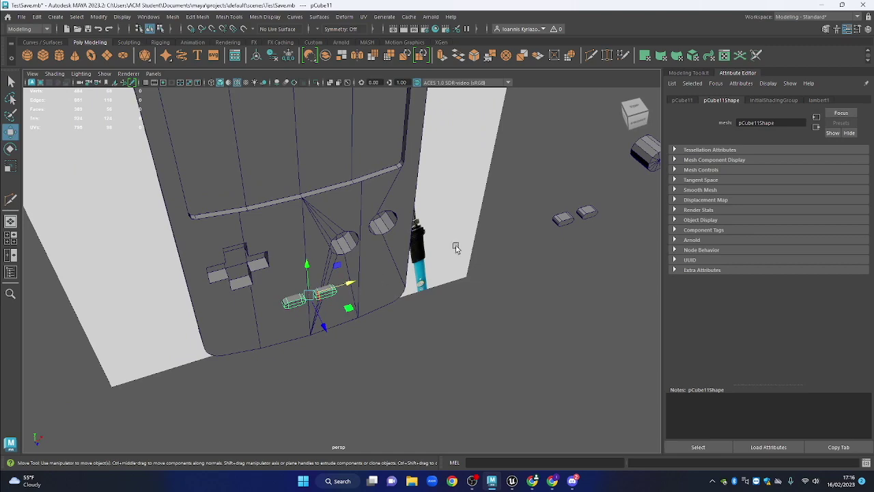
{"action": "scroll", "coordinate": [362, 314], "scroll_direction": "up", "scroll_amount": 2}
{"action": "left_click_drag", "start_coordinate": [332, 305], "coordinate": [543, 294]}
{"action": "left_click", "coordinate": [581, 244]}
{"action": "key", "text": "Delete"}
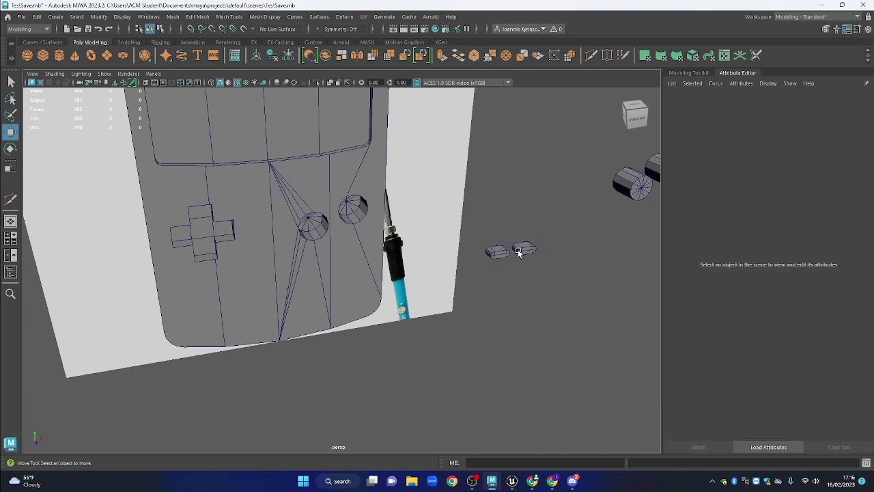
Examine the console body and the spare button pieces beside it from several angles
{"action": "left_click_drag", "start_coordinate": [535, 232], "coordinate": [479, 283]}
{"action": "left_click", "coordinate": [512, 301]}
{"action": "scroll", "coordinate": [280, 210], "scroll_direction": "down", "scroll_amount": 1}
{"action": "left_click_drag", "start_coordinate": [290, 212], "coordinate": [395, 262]}
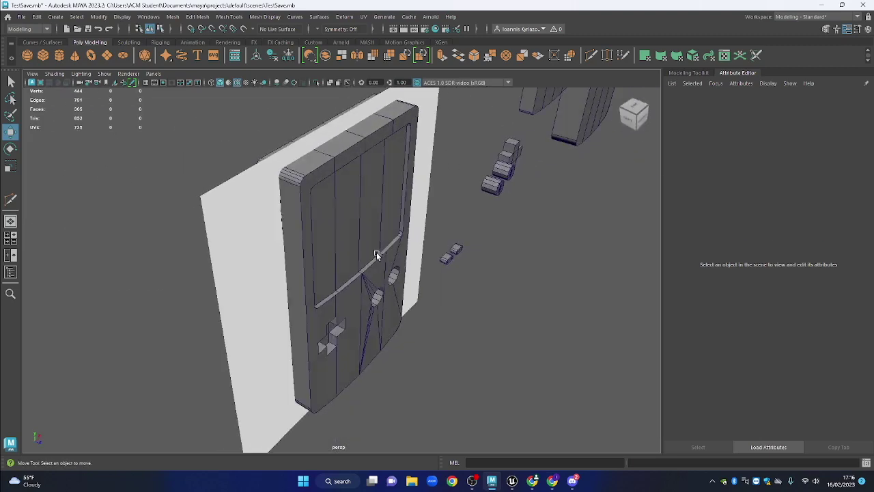
{"action": "left_click", "coordinate": [377, 254]}
{"action": "left_click_drag", "start_coordinate": [500, 174], "coordinate": [471, 217]}
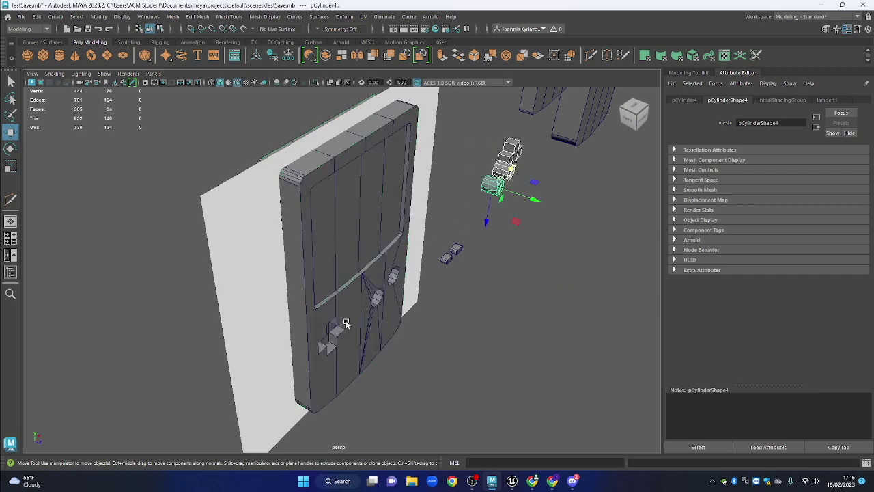
{"action": "left_click_drag", "start_coordinate": [328, 344], "coordinate": [364, 298], "text": "alt"}
{"action": "left_click", "coordinate": [327, 320]}
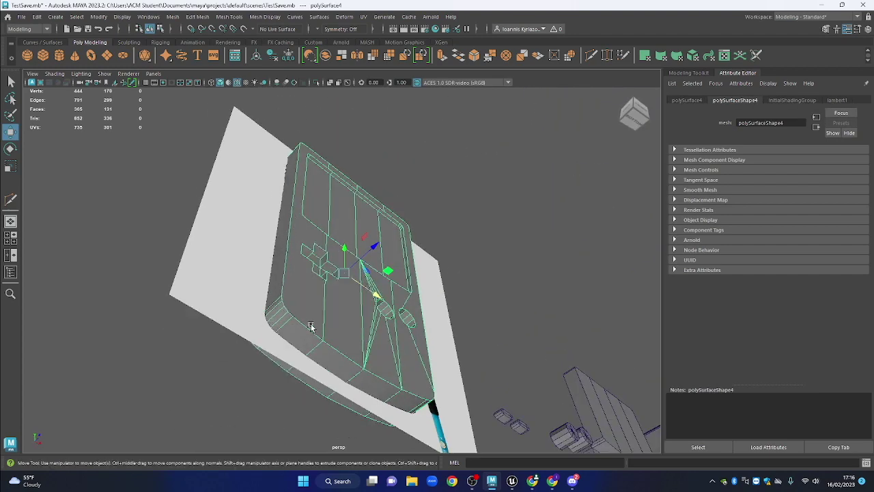
Isolate the reference image plane, examine the handheld's outer edges and corners on it, and bring back the full scene
{"action": "left_click", "coordinate": [243, 293]}
{"action": "key", "text": "ctrl+1"}
{"action": "left_click_drag", "start_coordinate": [336, 258], "coordinate": [292, 343], "text": "alt"}
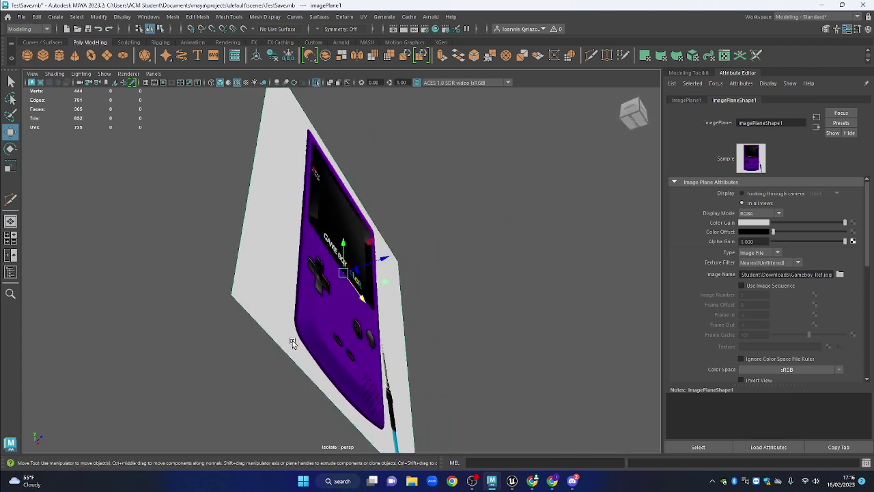
{"action": "left_click_drag", "start_coordinate": [314, 235], "coordinate": [297, 152]}
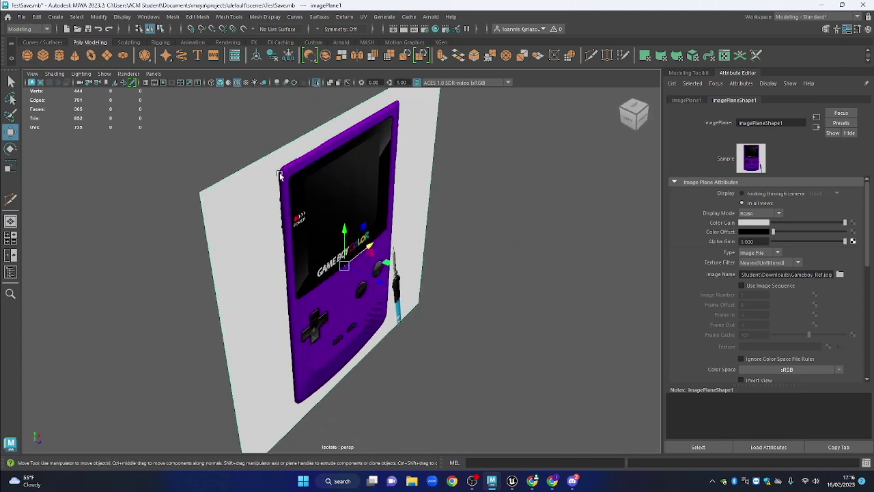
{"action": "left_click_drag", "start_coordinate": [332, 337], "coordinate": [307, 188]}
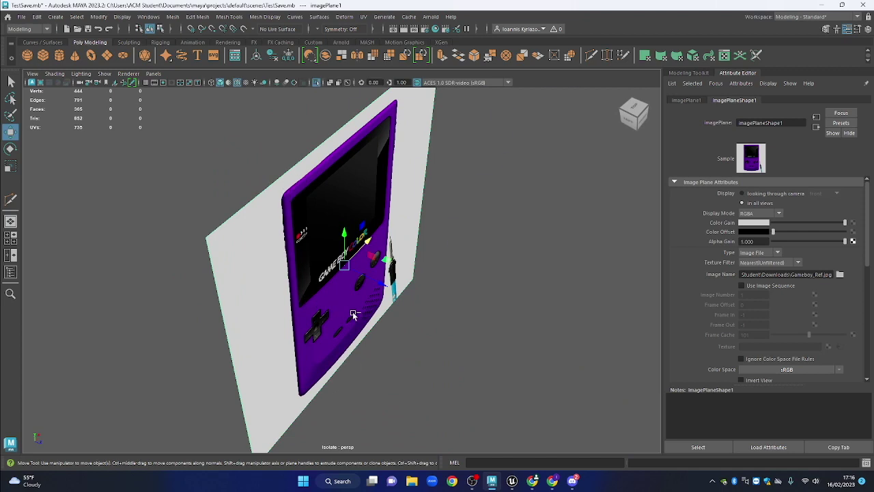
{"action": "key", "text": "ctrl+1"}
Select the console body and isolate it in the viewport
{"action": "left_click", "coordinate": [318, 307]}
{"action": "left_click_drag", "start_coordinate": [347, 322], "coordinate": [410, 353]}
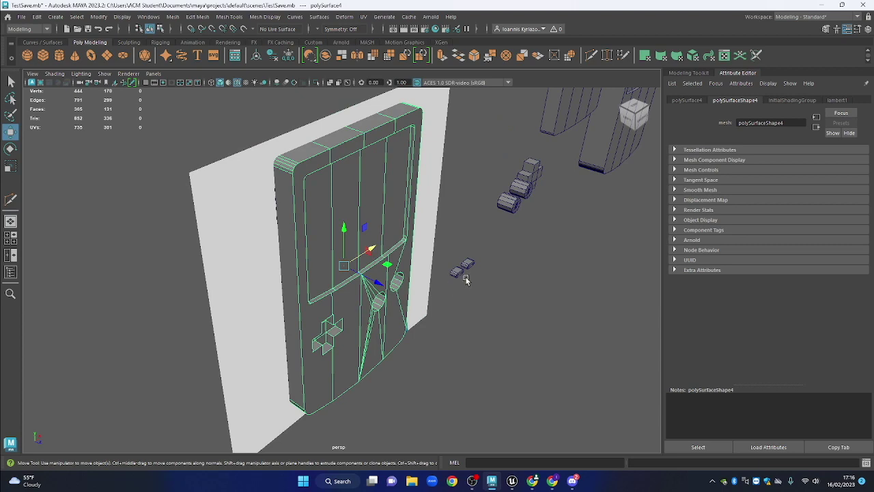
{"action": "key", "text": "ctrl+1"}
{"action": "left_click", "coordinate": [445, 306]}
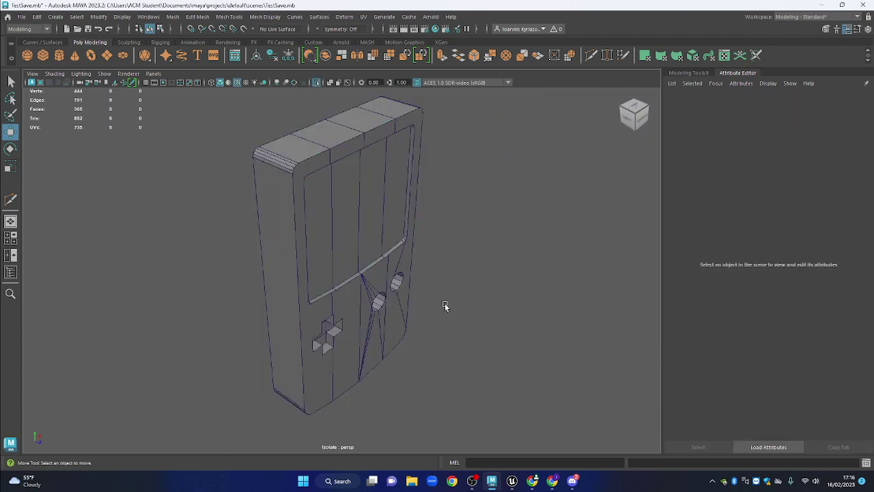
{"action": "left_click_drag", "start_coordinate": [439, 291], "coordinate": [412, 303]}
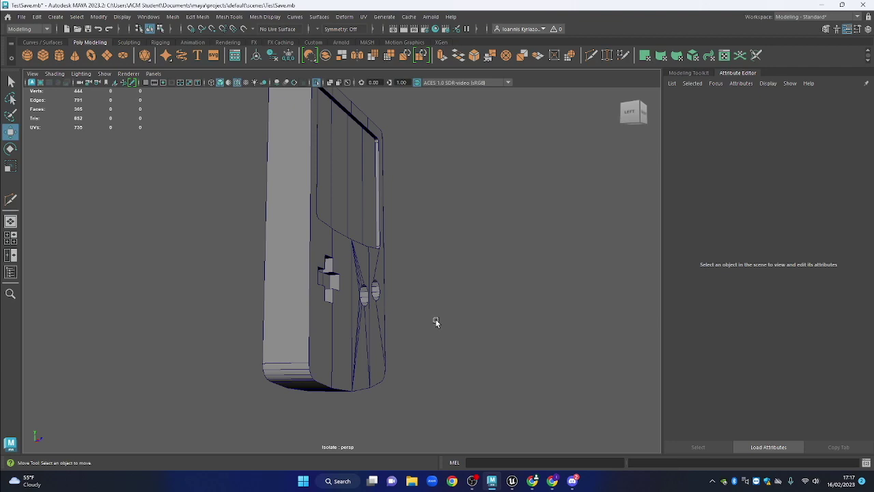
{"action": "left_click_drag", "start_coordinate": [376, 232], "coordinate": [357, 261]}
{"action": "left_click", "coordinate": [357, 262]}
{"action": "mouse_move", "coordinate": [397, 227]}
{"action": "left_mouse_down"}
{"action": "mouse_move", "coordinate": [389, 209]}
{"action": "mouse_move", "coordinate": [390, 223]}
{"action": "left_mouse_up"}
{"action": "left_click_drag", "start_coordinate": [396, 185], "coordinate": [370, 190]}
Select the front outline edges along the console's top, upper-left corner, left side and lower-left corner
{"action": "right_click", "coordinate": [383, 157]}
{"action": "left_click", "coordinate": [382, 134]}
{"action": "double_click", "coordinate": [289, 145]}
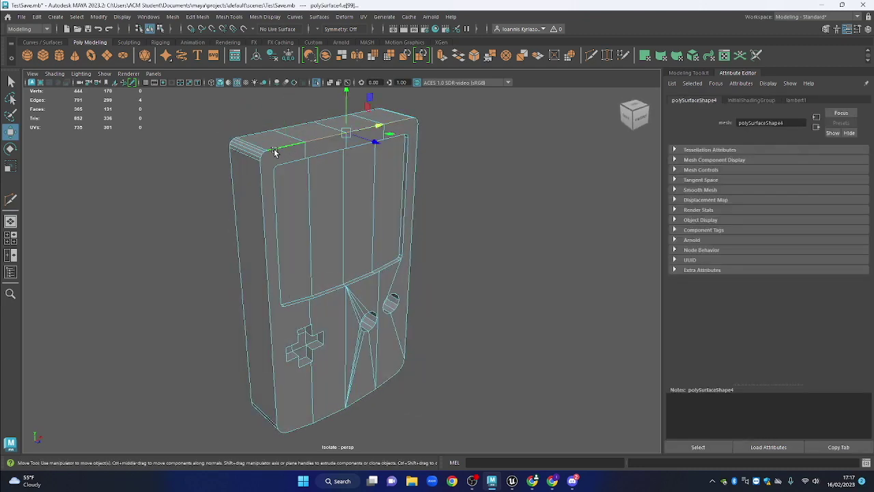
{"action": "left_click", "coordinate": [262, 158], "text": "shift"}
{"action": "left_click", "coordinate": [263, 155], "text": "shift"}
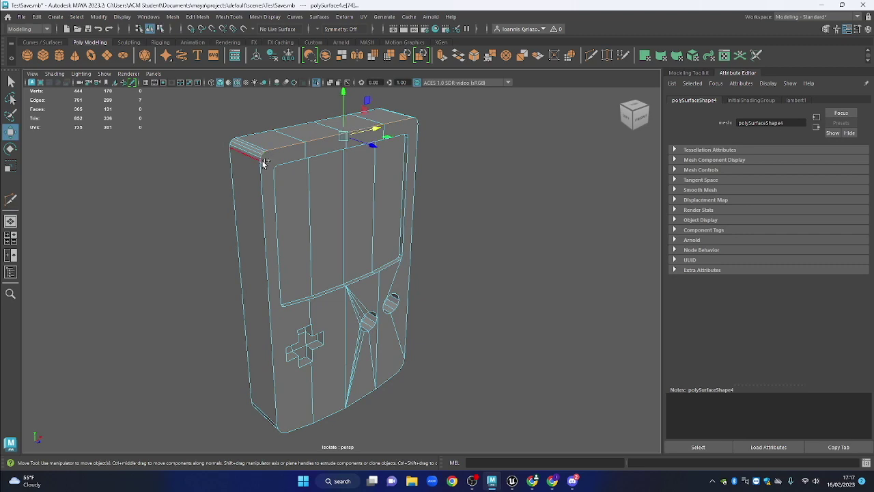
{"action": "left_click", "coordinate": [264, 172], "text": "shift"}
{"action": "left_click_drag", "start_coordinate": [267, 189], "coordinate": [257, 312], "text": "alt"}
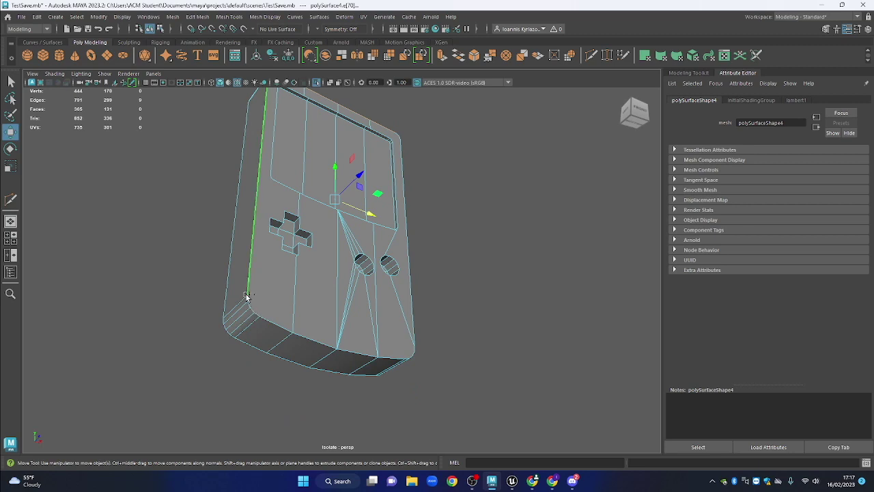
{"action": "left_click", "coordinate": [247, 301], "text": "shift"}
{"action": "left_click", "coordinate": [249, 307], "text": "shift"}
{"action": "left_click", "coordinate": [251, 312], "text": "shift"}
{"action": "left_click", "coordinate": [253, 314], "text": "shift"}
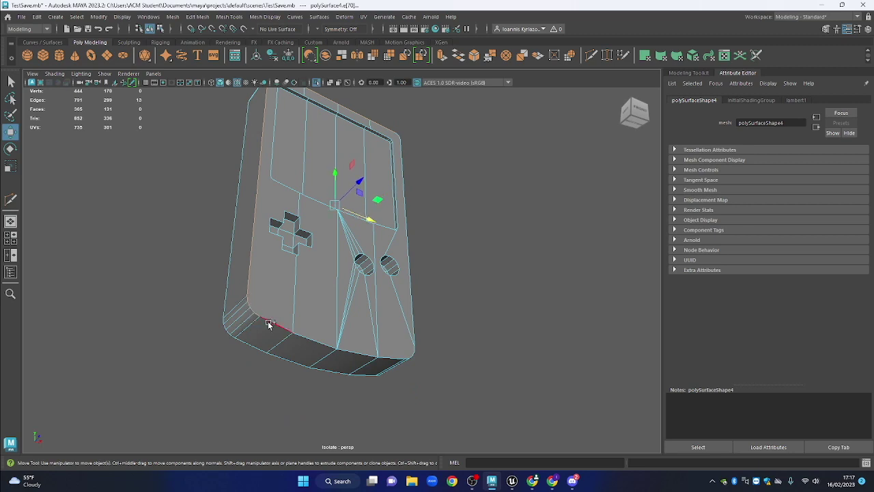
Add the front outline edges along the bottom, lower-right corner, right side and upper-right corner to the edge selection
{"action": "double_click", "coordinate": [363, 353], "text": "shift"}
{"action": "mouse_move", "coordinate": [363, 353]}
{"action": "left_mouse_down", "text": "alt"}
{"action": "mouse_move", "coordinate": [365, 342]}
{"action": "mouse_move", "coordinate": [357, 346]}
{"action": "left_mouse_up", "text": "alt"}
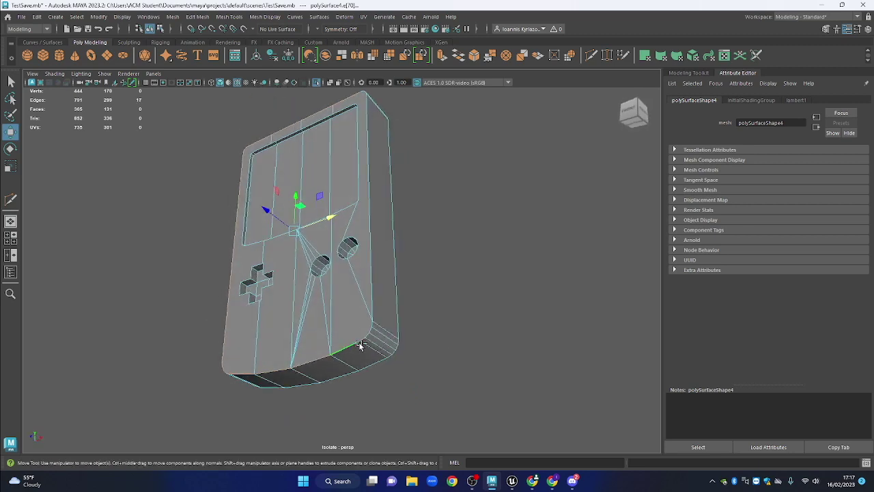
{"action": "double_click", "coordinate": [368, 329], "text": "shift"}
{"action": "left_click", "coordinate": [371, 324], "text": "shift"}
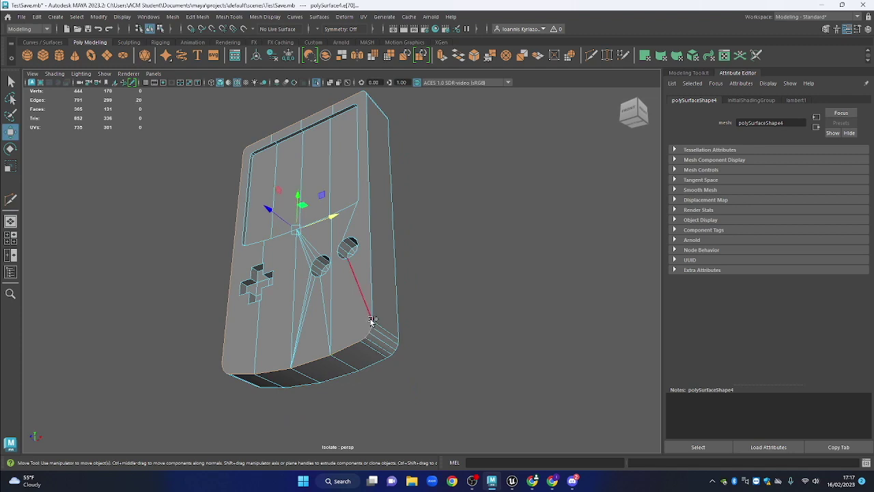
{"action": "left_click", "coordinate": [371, 321], "text": "shift"}
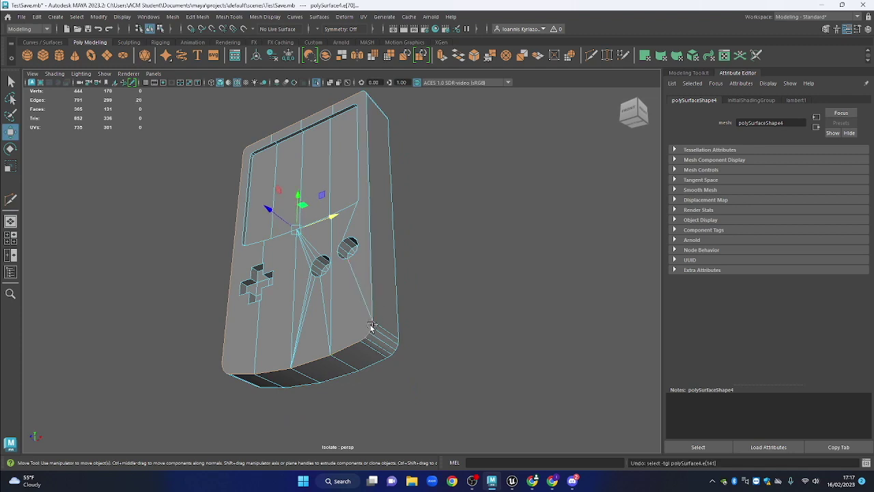
{"action": "scroll", "coordinate": [400, 319], "scroll_direction": "up", "scroll_amount": 3}
{"action": "left_click", "coordinate": [385, 263], "text": "shift"}
{"action": "scroll", "coordinate": [384, 263], "scroll_direction": "down", "scroll_amount": 3}
{"action": "left_click_drag", "start_coordinate": [372, 164], "coordinate": [373, 298], "text": "alt"}
{"action": "scroll", "coordinate": [367, 198], "scroll_direction": "up", "scroll_amount": 4}
{"action": "left_click_drag", "start_coordinate": [367, 183], "coordinate": [334, 230], "text": "alt"}
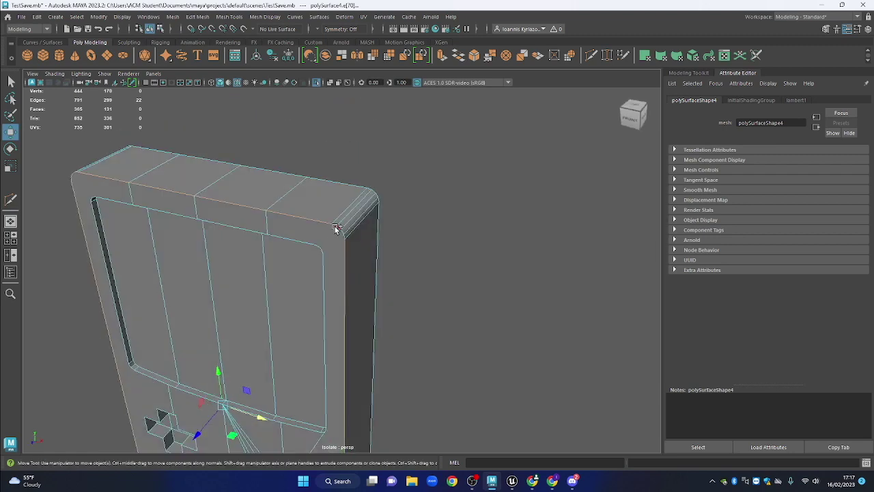
{"action": "scroll", "coordinate": [316, 299], "scroll_direction": "down", "scroll_amount": 1}
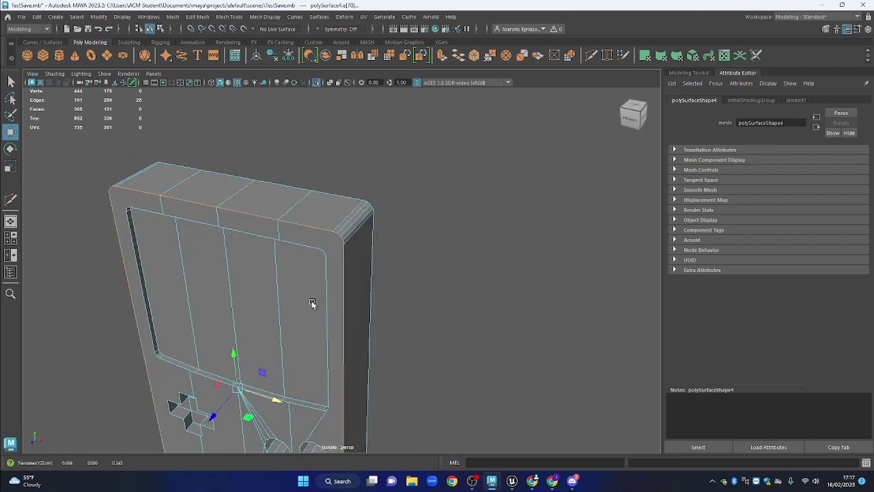
{"action": "scroll", "coordinate": [347, 233], "scroll_direction": "up", "scroll_amount": 3}
{"action": "left_click_drag", "start_coordinate": [345, 220], "coordinate": [376, 298], "text": "alt"}
{"action": "scroll", "coordinate": [363, 291], "scroll_direction": "up", "scroll_amount": 2}
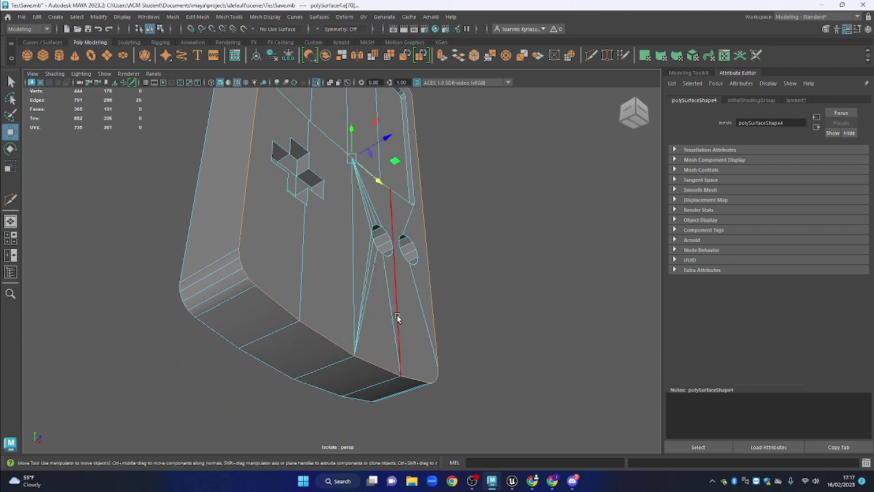
Bevel the selected front outline edges with a fraction of 0.42 and 2 segments
{"action": "key", "text": "ctrl+b"}
{"action": "left_click_drag", "start_coordinate": [431, 287], "coordinate": [444, 263], "text": "alt"}
{"action": "scroll", "coordinate": [354, 261], "scroll_direction": "up", "scroll_amount": 3}
{"action": "left_click_drag", "start_coordinate": [314, 280], "coordinate": [433, 190], "text": "alt"}
{"action": "scroll", "coordinate": [352, 200], "scroll_direction": "down", "scroll_amount": 2}
{"action": "mouse_move", "coordinate": [501, 272]}
{"action": "left_mouse_down"}
{"action": "mouse_move", "coordinate": [497, 265]}
{"action": "mouse_move", "coordinate": [513, 269]}
{"action": "left_mouse_up"}
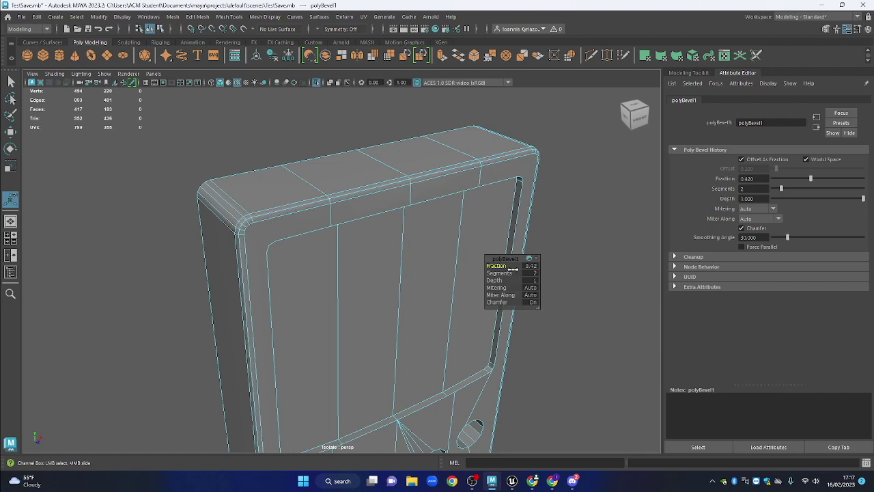
{"action": "left_click", "coordinate": [569, 219]}
Select the edges along the top of the console's back outline, its adjoining upper corner and the long side edge
{"action": "left_click_drag", "start_coordinate": [569, 219], "coordinate": [410, 229]}
{"action": "left_click_drag", "start_coordinate": [270, 173], "coordinate": [482, 176]}
{"action": "right_click", "coordinate": [481, 172]}
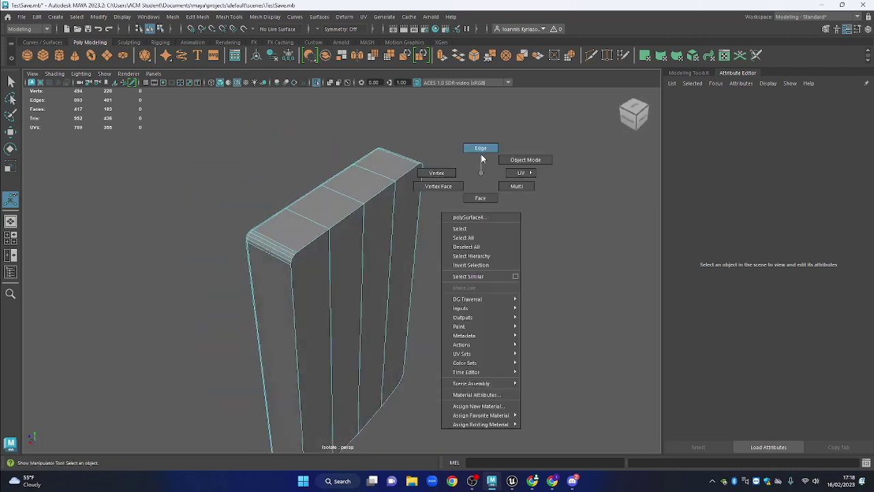
{"action": "left_click", "coordinate": [481, 152]}
{"action": "left_click", "coordinate": [396, 184]}
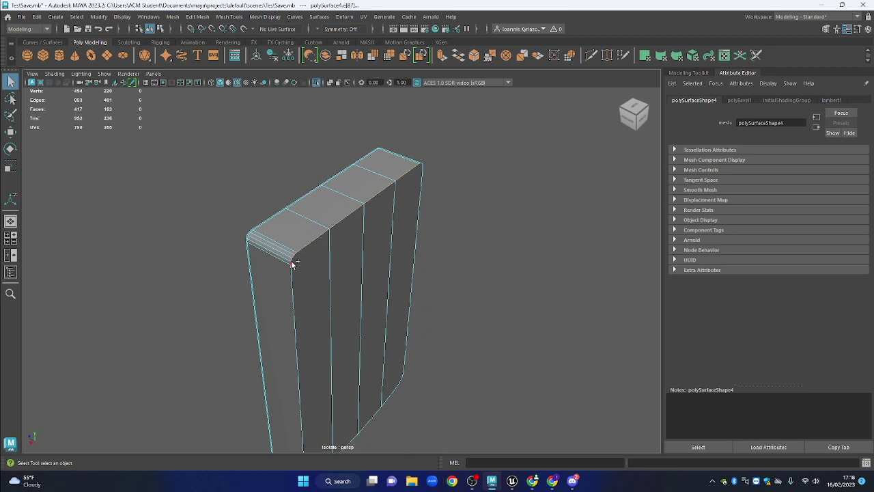
{"action": "left_click", "coordinate": [292, 297], "text": "shift"}
{"action": "left_click_drag", "start_coordinate": [293, 259], "coordinate": [318, 295]}
Add the back outline edges around the next upper corner, down the side and along the bottom to the edge selection
{"action": "double_click", "coordinate": [286, 291], "text": "shift"}
{"action": "left_click", "coordinate": [326, 336], "text": "shift"}
{"action": "left_click", "coordinate": [399, 366], "text": "shift"}
{"action": "left_click_drag", "start_coordinate": [398, 367], "coordinate": [334, 360]}
{"action": "left_click", "coordinate": [338, 357], "text": "shift"}
{"action": "left_click", "coordinate": [468, 339], "text": "shift"}
{"action": "left_click_drag", "start_coordinate": [468, 340], "coordinate": [445, 326]}
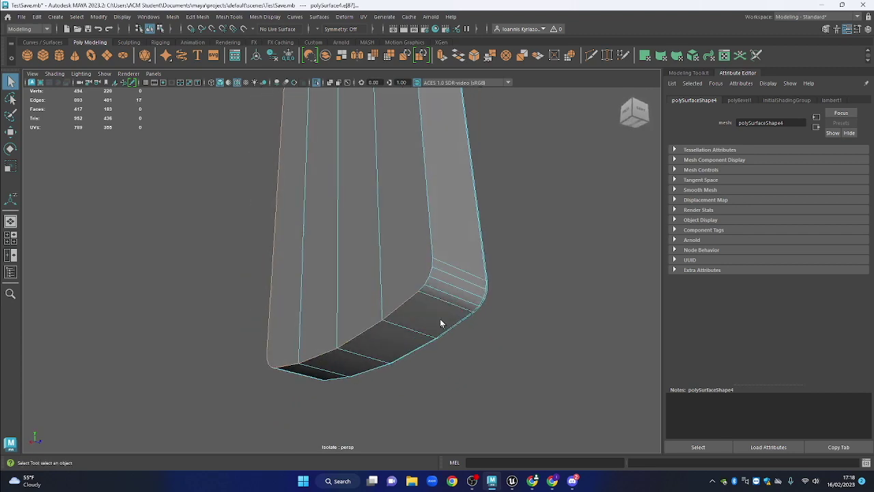
Complete the back outline selection with the remaining lower corner, long side and upper corner edges
{"action": "left_click_drag", "start_coordinate": [422, 289], "coordinate": [410, 348]}
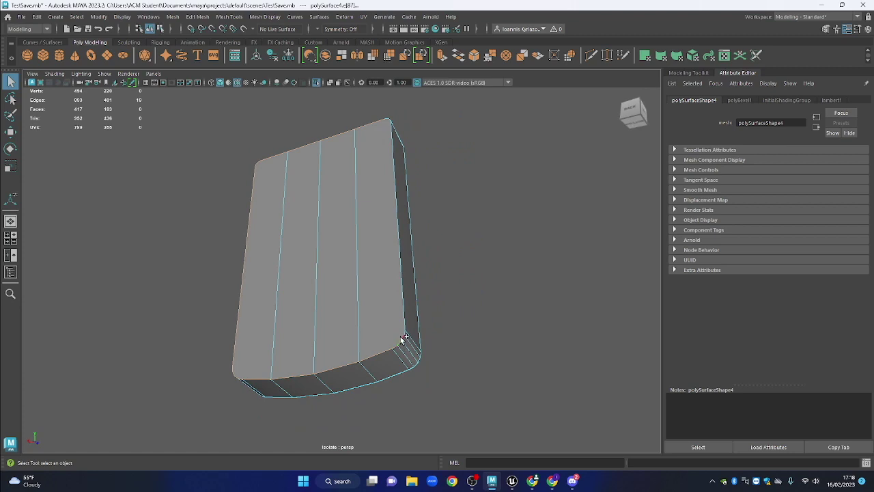
{"action": "left_click_drag", "start_coordinate": [403, 334], "coordinate": [398, 205]}
{"action": "scroll", "coordinate": [398, 205], "scroll_direction": "up", "scroll_amount": 3}
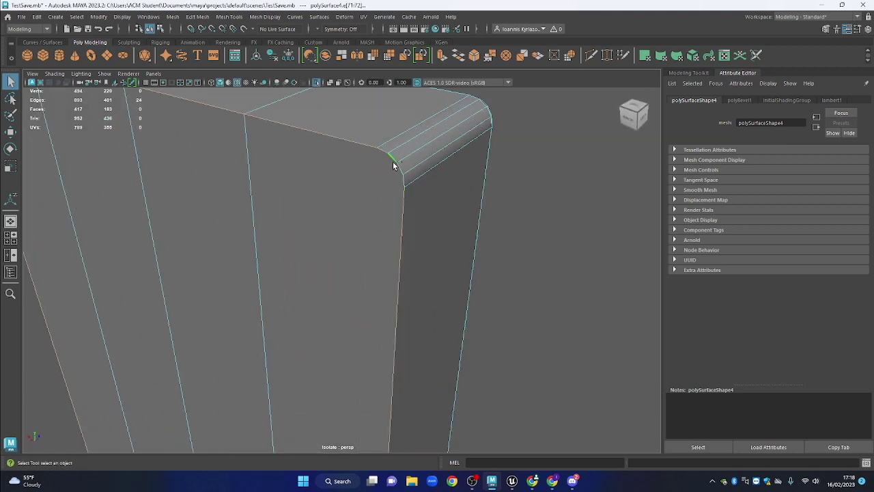
{"action": "left_click", "coordinate": [396, 183], "text": "shift"}
{"action": "scroll", "coordinate": [388, 231], "scroll_direction": "down", "scroll_amount": 4}
{"action": "left_click_drag", "start_coordinate": [380, 356], "coordinate": [364, 306]}
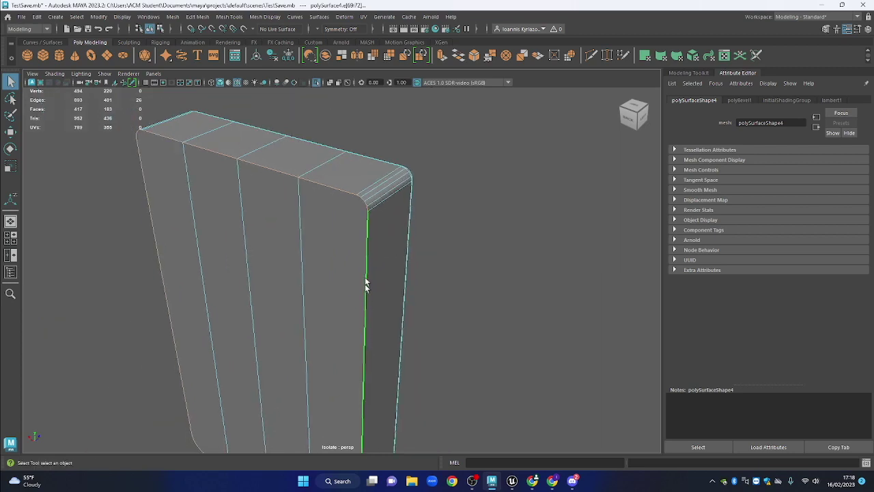
{"action": "scroll", "coordinate": [365, 300], "scroll_direction": "up", "scroll_amount": 3}
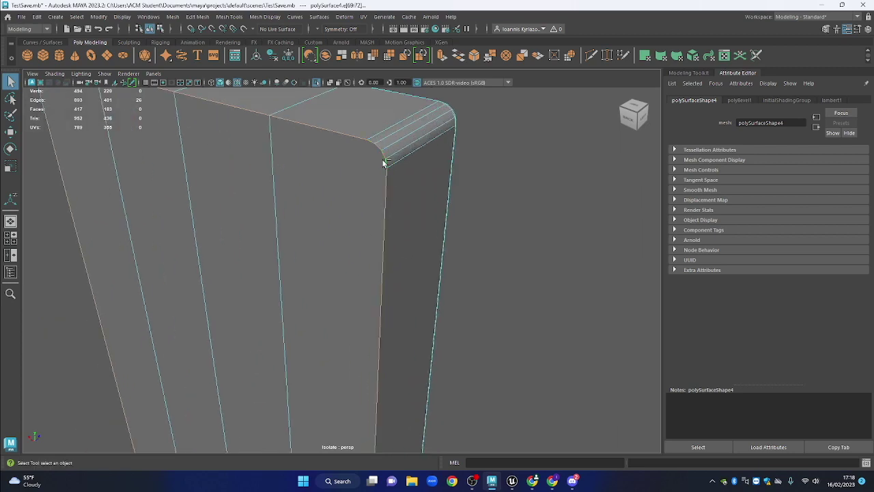
{"action": "scroll", "coordinate": [368, 148], "scroll_direction": "down", "scroll_amount": 3}
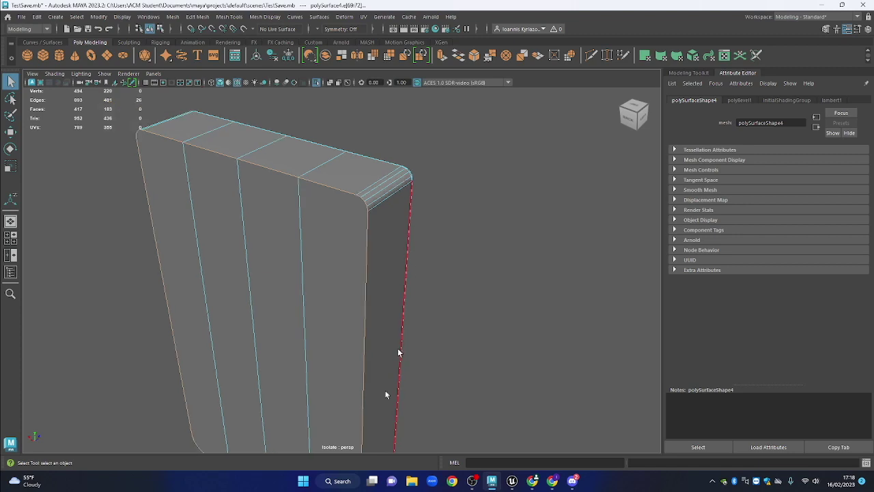
{"action": "left_click_drag", "start_coordinate": [391, 376], "coordinate": [381, 349]}
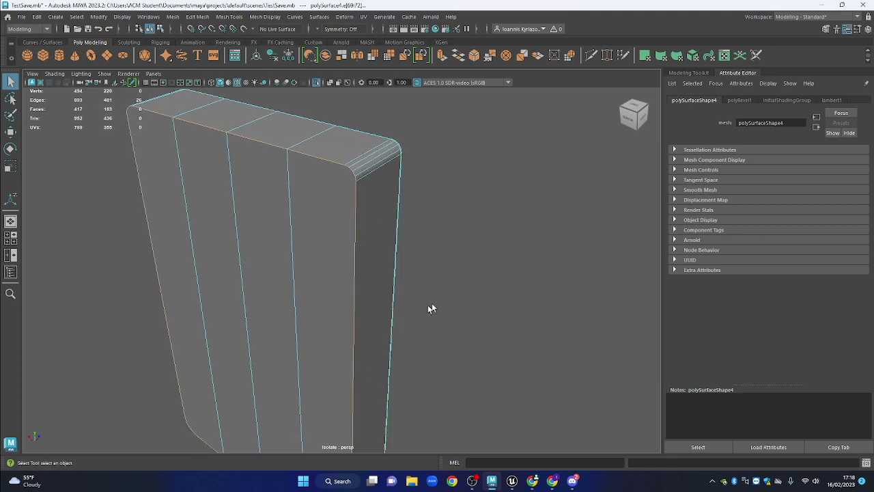
Bevel the selected back outline edges with a fraction of 0.53 and 2 segments, and return to object selection
{"action": "key", "text": "ctrl+b"}
{"action": "key", "text": "ctrl+b"}
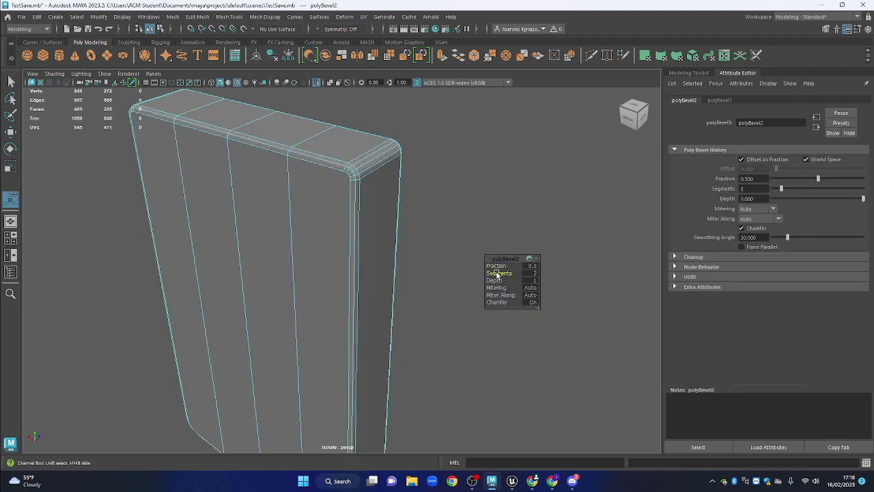
{"action": "left_click_drag", "start_coordinate": [498, 266], "coordinate": [500, 267]}
{"action": "scroll", "coordinate": [424, 248], "scroll_direction": "down", "scroll_amount": 2}
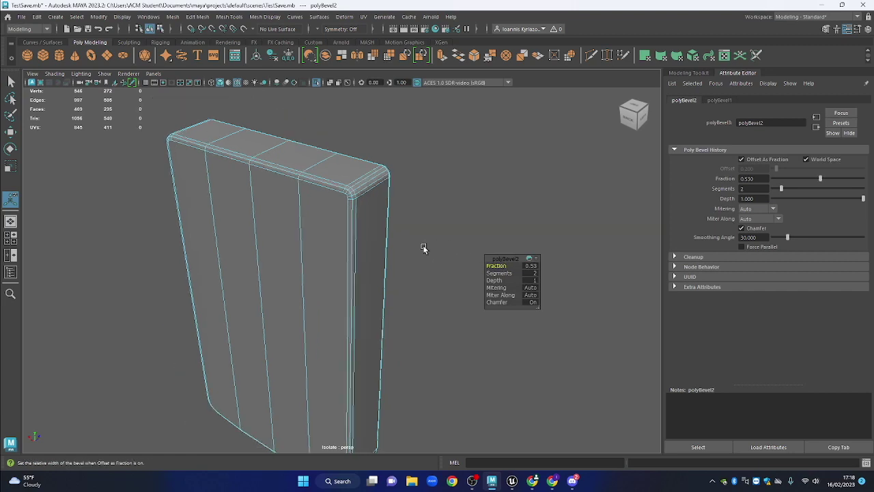
{"action": "left_click", "coordinate": [437, 190]}
{"action": "right_click", "coordinate": [439, 162]}
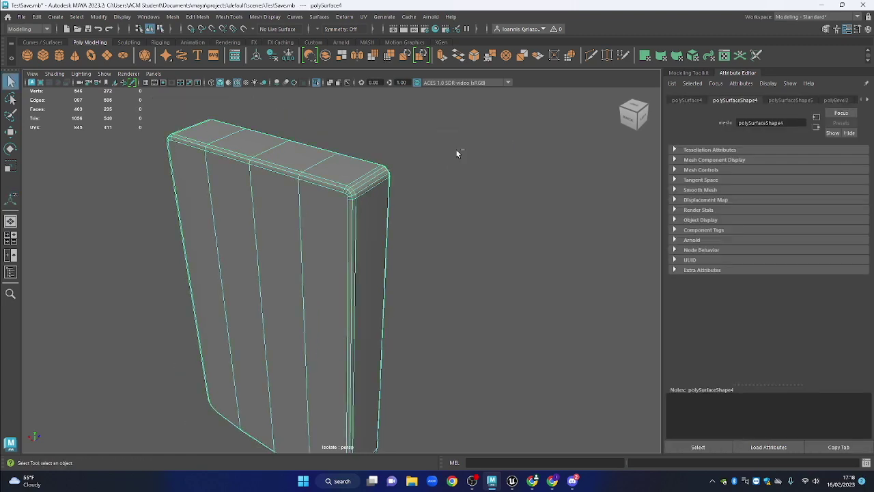
{"action": "left_click", "coordinate": [452, 179]}
Examine the beveled console body from several sides with the wireframe overlay temporarily hidden
{"action": "scroll", "coordinate": [440, 251], "scroll_direction": "down", "scroll_amount": 3}
{"action": "left_click", "coordinate": [237, 82]}
{"action": "mouse_move", "coordinate": [450, 289]}
{"action": "left_mouse_down"}
{"action": "mouse_move", "coordinate": [341, 273]}
{"action": "mouse_move", "coordinate": [314, 224]}
{"action": "mouse_move", "coordinate": [317, 305]}
{"action": "mouse_move", "coordinate": [343, 226]}
{"action": "mouse_move", "coordinate": [376, 296]}
{"action": "mouse_move", "coordinate": [383, 191]}
{"action": "mouse_move", "coordinate": [333, 181]}
{"action": "left_mouse_up"}
{"action": "left_click", "coordinate": [333, 185]}
{"action": "left_click", "coordinate": [236, 83]}
{"action": "left_click", "coordinate": [454, 244]}
{"action": "scroll", "coordinate": [453, 241], "scroll_direction": "up", "scroll_amount": 5}
{"action": "left_click_drag", "start_coordinate": [453, 241], "coordinate": [295, 156]}
{"action": "scroll", "coordinate": [264, 215], "scroll_direction": "up", "scroll_amount": 2}
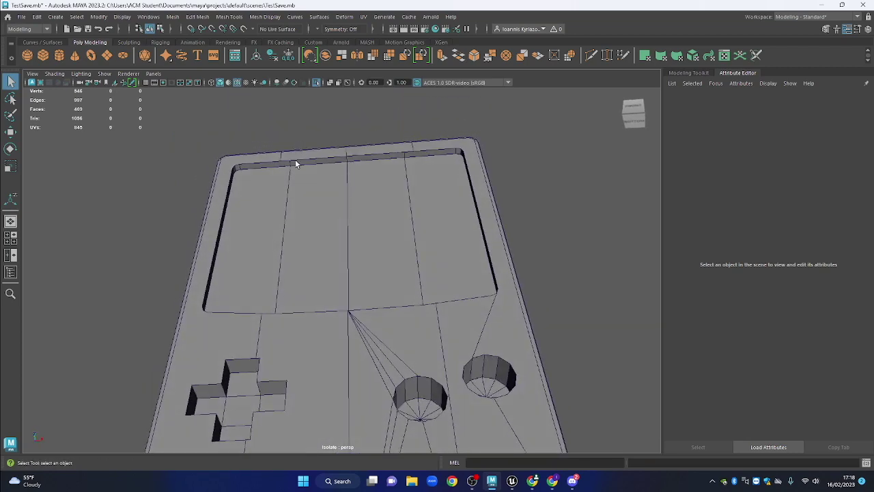
Switch the body to face selection and examine the faces bordering the screen recess
{"action": "left_click", "coordinate": [297, 164]}
{"action": "scroll", "coordinate": [311, 167], "scroll_direction": "up", "scroll_amount": 2}
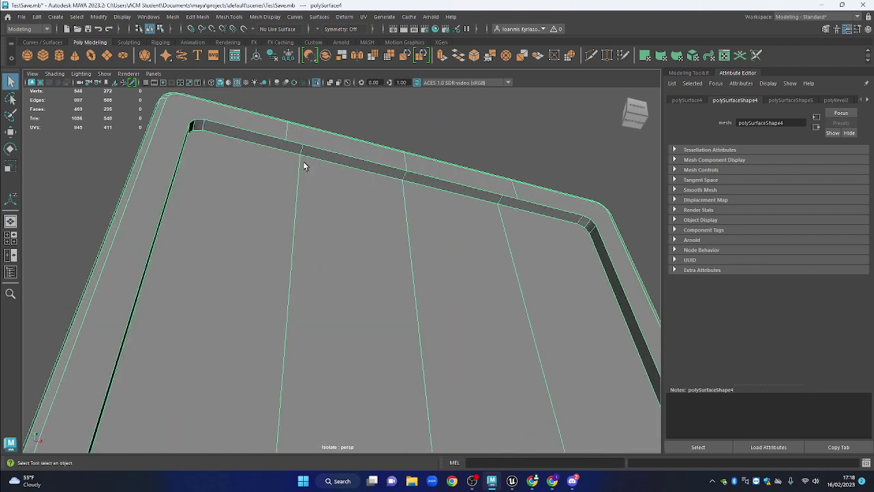
{"action": "left_click_drag", "start_coordinate": [308, 149], "coordinate": [267, 158]}
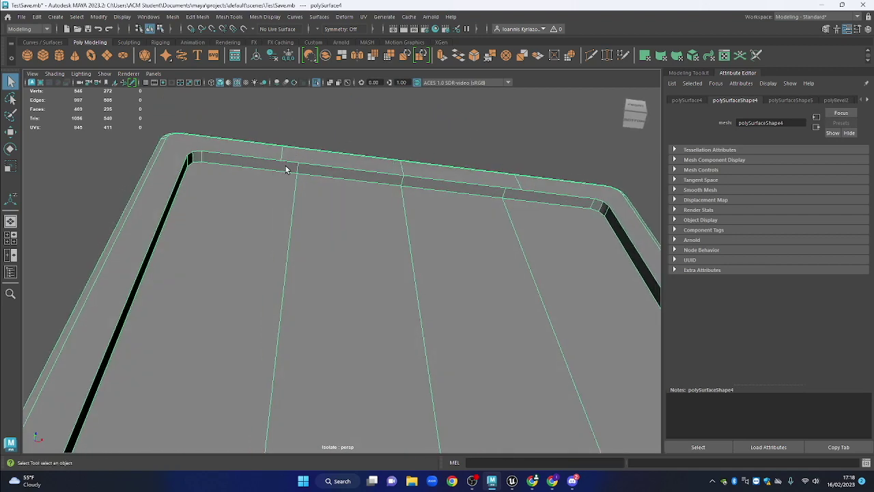
{"action": "right_click", "coordinate": [280, 169]}
{"action": "left_click", "coordinate": [328, 152]}
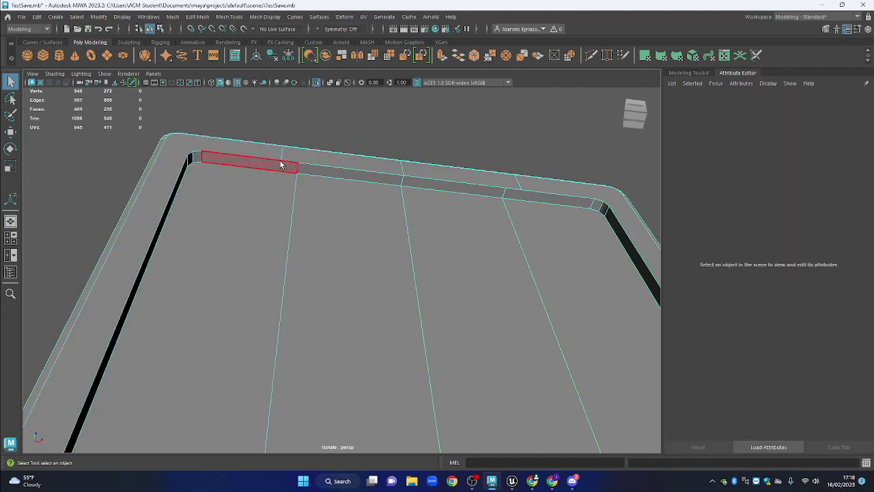
{"action": "left_click", "coordinate": [280, 164]}
{"action": "left_click", "coordinate": [314, 162]}
{"action": "left_click_drag", "start_coordinate": [312, 156], "coordinate": [237, 153]}
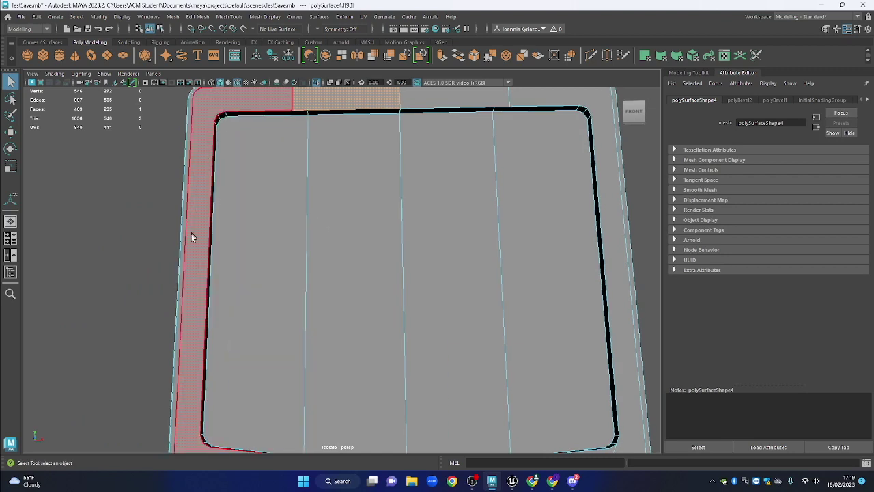
{"action": "left_click_drag", "start_coordinate": [192, 432], "coordinate": [229, 395]}
{"action": "left_click_drag", "start_coordinate": [351, 244], "coordinate": [377, 345]}
{"action": "left_click_drag", "start_coordinate": [494, 256], "coordinate": [497, 171]}
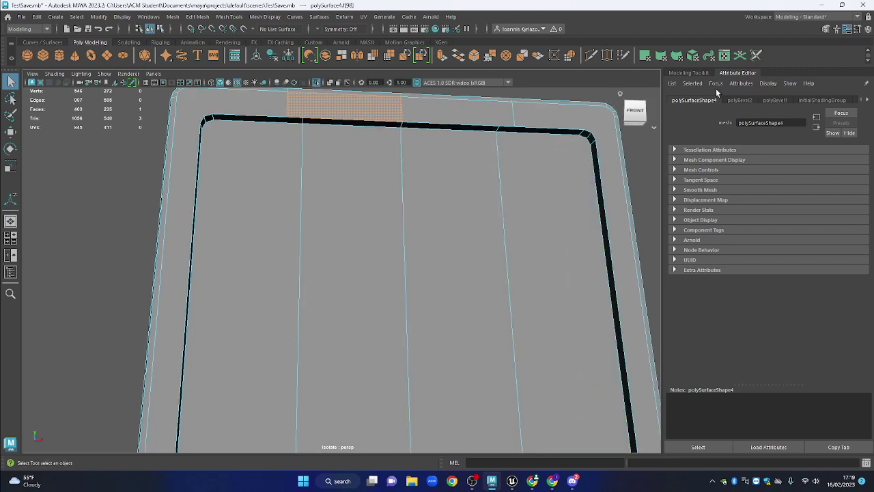
Target-weld the right-hand stray vertex on the screen recess's top rim to the neighbouring vertex of the recess wall
{"action": "left_click", "coordinate": [706, 74]}
{"action": "scroll", "coordinate": [403, 157], "scroll_direction": "down", "scroll_amount": 2}
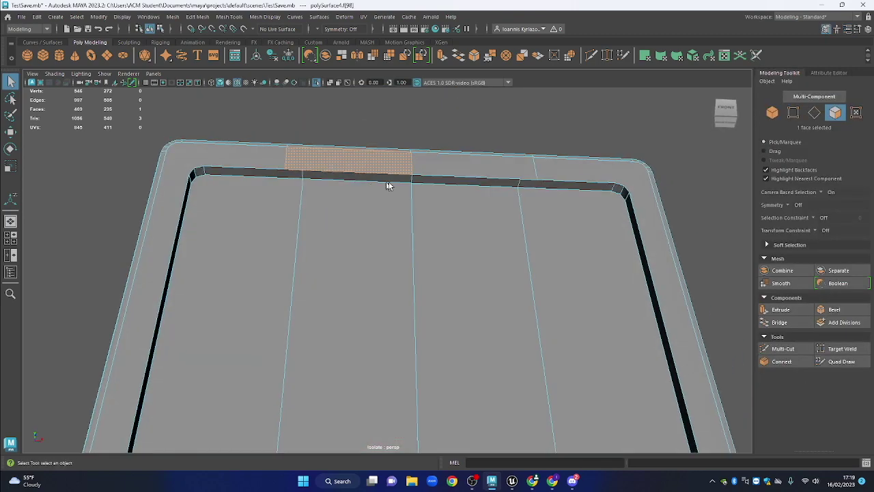
{"action": "left_click", "coordinate": [794, 114]}
{"action": "left_click", "coordinate": [334, 160]}
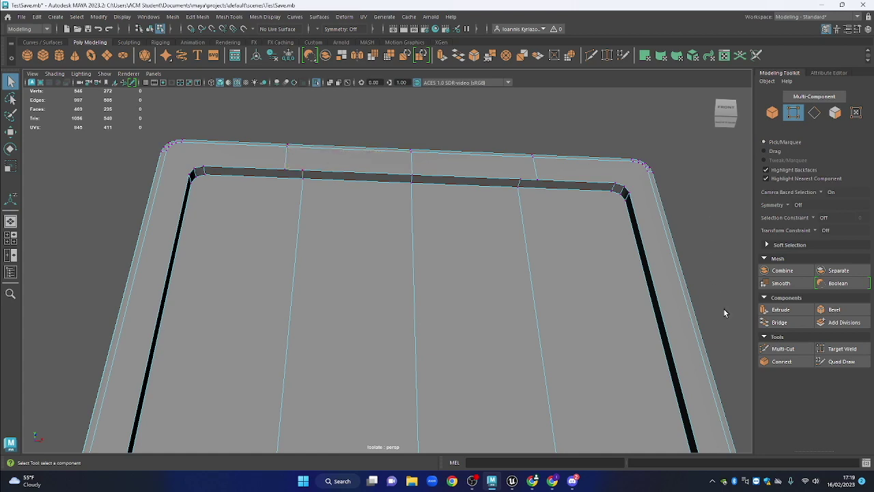
{"action": "left_click", "coordinate": [834, 352]}
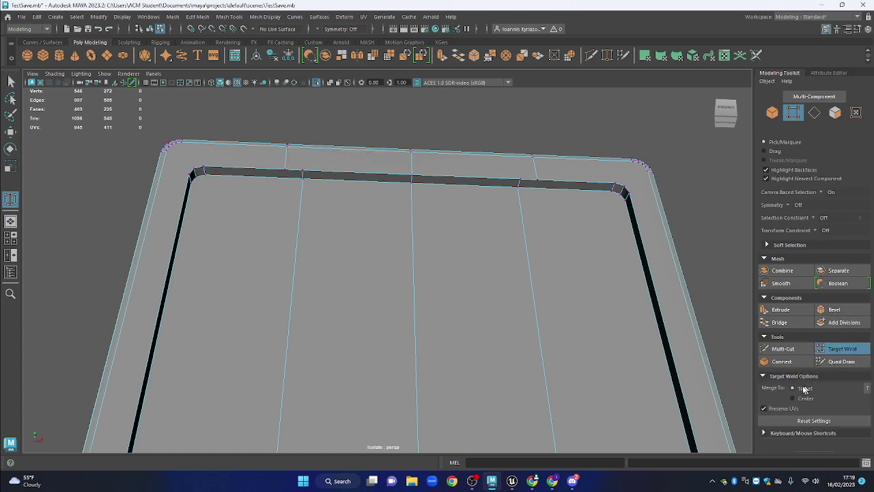
{"action": "left_click_drag", "start_coordinate": [582, 230], "coordinate": [774, 298]}
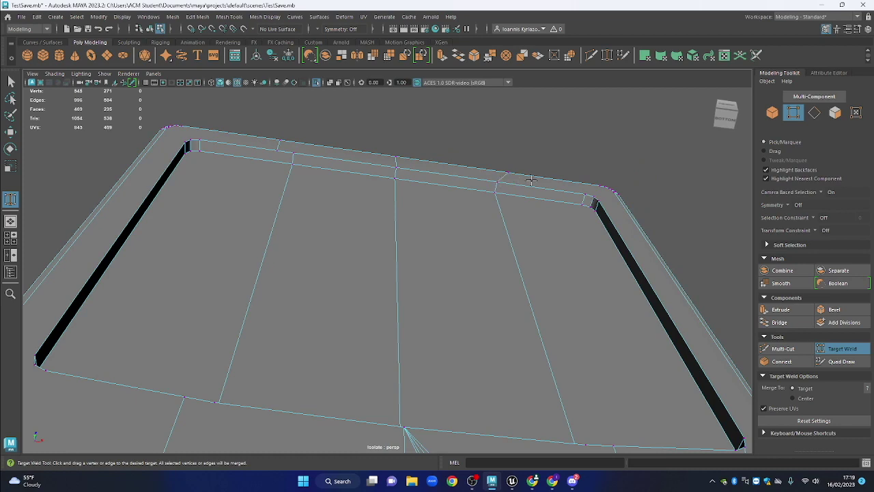
Target-weld the left-hand stray vertex on the recess's top rim to the neighbouring wall vertex, with Merge To set to Target
{"action": "left_click_drag", "start_coordinate": [369, 196], "coordinate": [325, 192]}
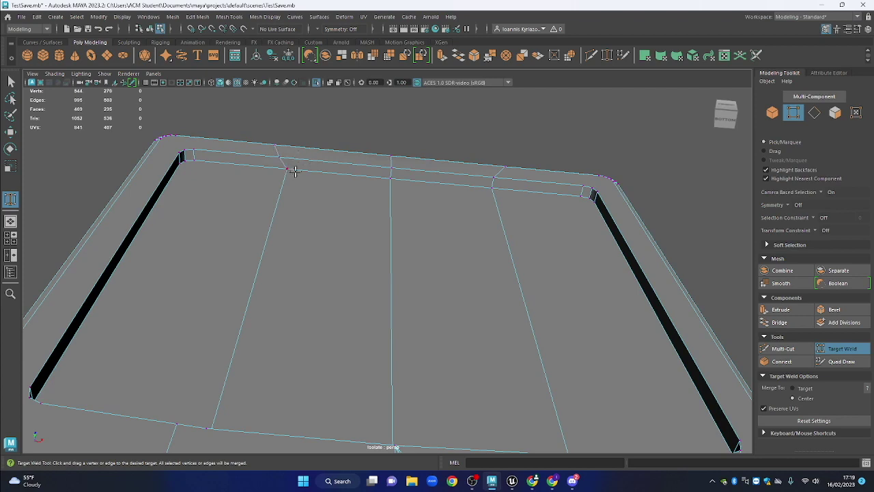
{"action": "key", "text": "ctrl+z"}
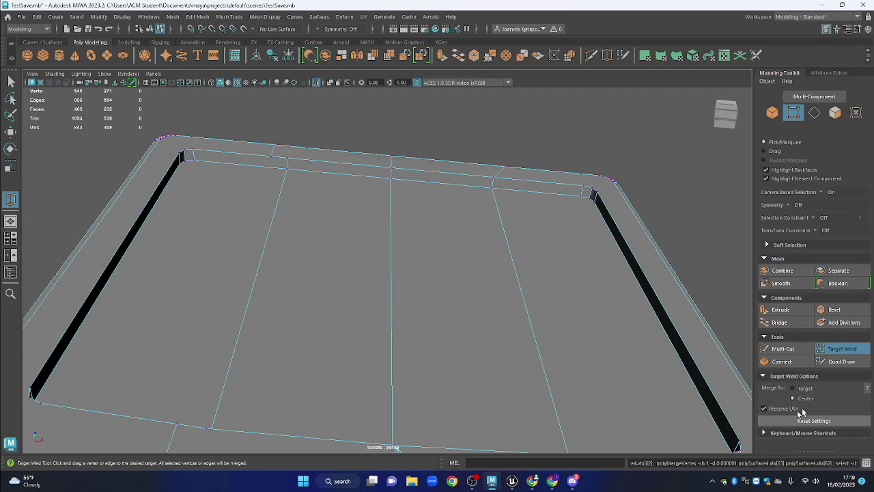
{"action": "left_click", "coordinate": [806, 388]}
{"action": "mouse_move", "coordinate": [270, 157]}
{"action": "left_mouse_down"}
{"action": "mouse_move", "coordinate": [297, 164]}
{"action": "mouse_move", "coordinate": [286, 159]}
{"action": "left_mouse_up"}
Try to target-weld the vertices at the screen recess's lower-right corner to the neighbouring vertex on the lower rim
{"action": "scroll", "coordinate": [300, 205], "scroll_direction": "down", "scroll_amount": 3}
{"action": "left_click_drag", "start_coordinate": [319, 248], "coordinate": [355, 282], "text": "alt"}
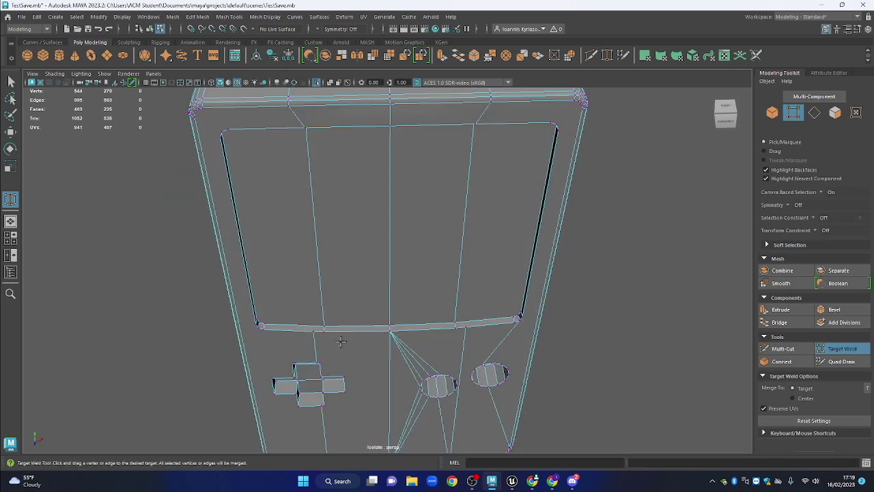
{"action": "scroll", "coordinate": [357, 300], "scroll_direction": "up", "scroll_amount": 3}
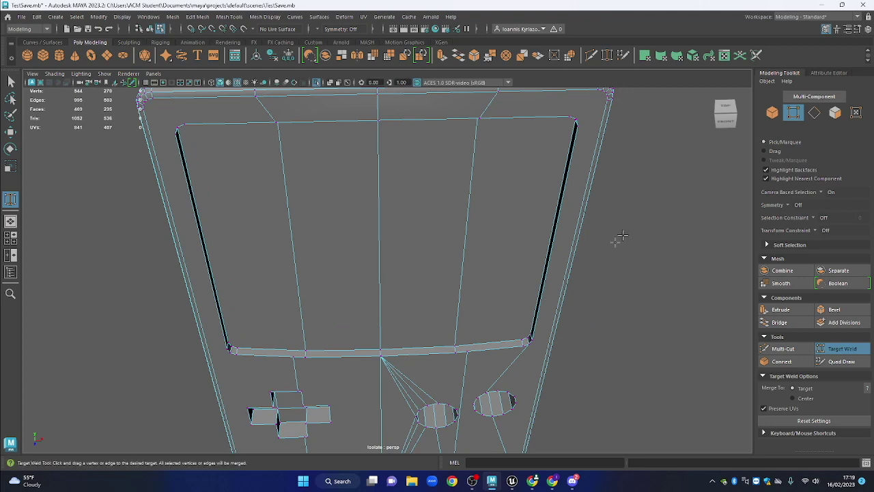
{"action": "key", "text": "q"}
{"action": "left_click_drag", "start_coordinate": [519, 360], "coordinate": [520, 358]}
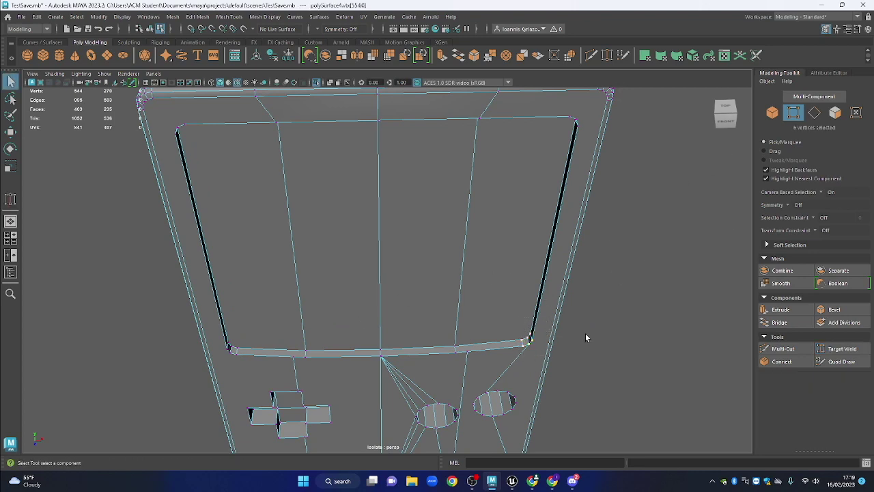
{"action": "left_click", "coordinate": [842, 348]}
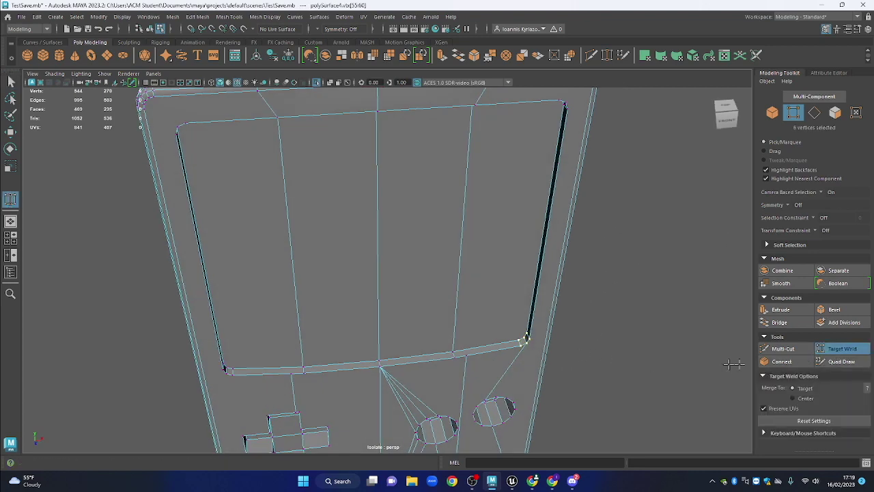
{"action": "left_click_drag", "start_coordinate": [454, 349], "coordinate": [454, 350]}
{"action": "left_click_drag", "start_coordinate": [630, 369], "coordinate": [577, 353]}
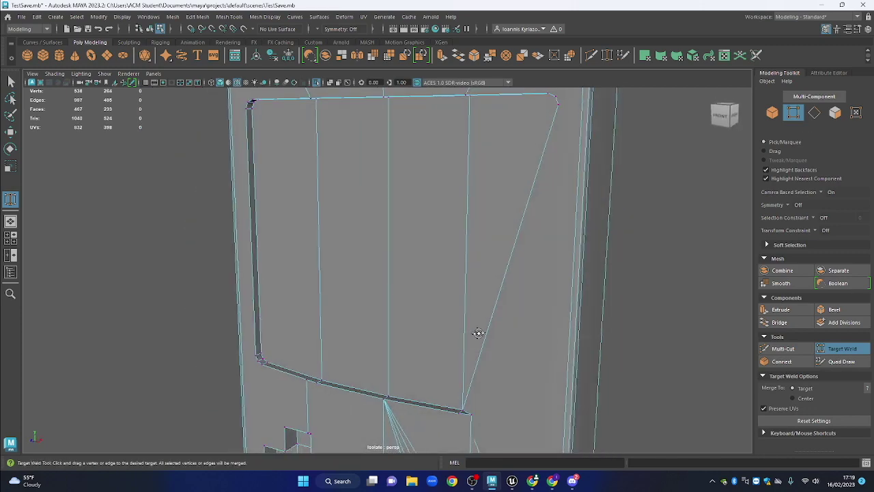
{"action": "key", "text": "ctrl+z"}
{"action": "key", "text": "ctrl+z"}
{"action": "key", "text": "q"}
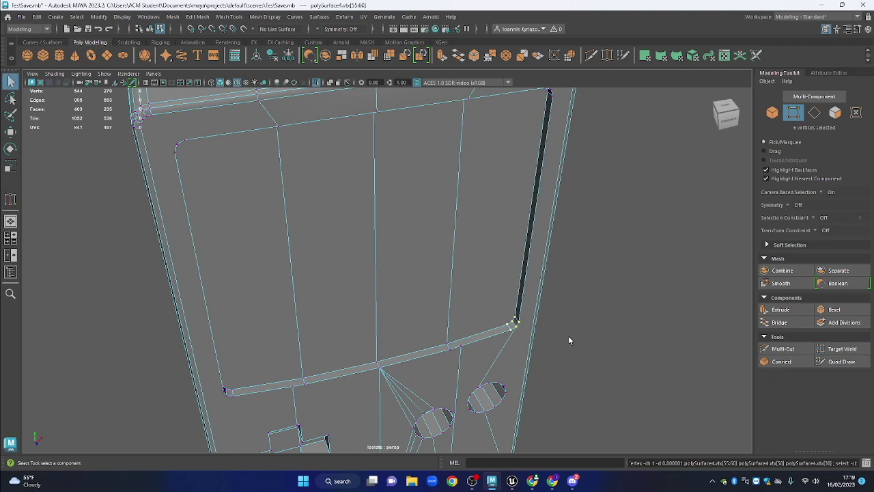
Target-weld the right and left stray vertices on the screen recess's lower rim to their neighbouring wall vertices
{"action": "left_click", "coordinate": [842, 348]}
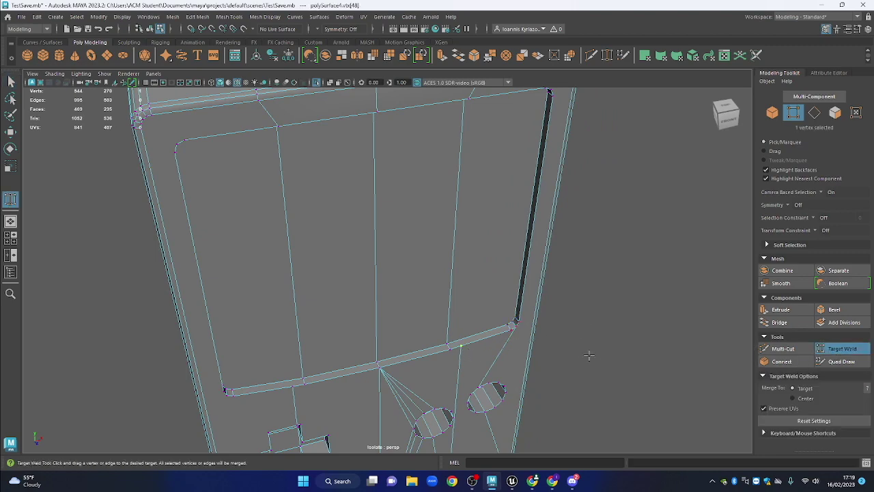
{"action": "left_click_drag", "start_coordinate": [611, 335], "coordinate": [586, 362]}
{"action": "left_click_drag", "start_coordinate": [640, 380], "coordinate": [610, 316]}
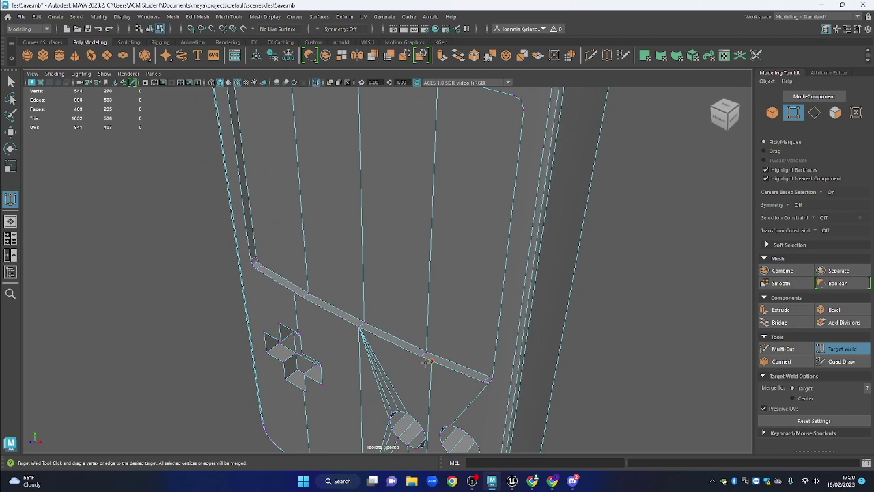
{"action": "left_click_drag", "start_coordinate": [593, 326], "coordinate": [545, 321]}
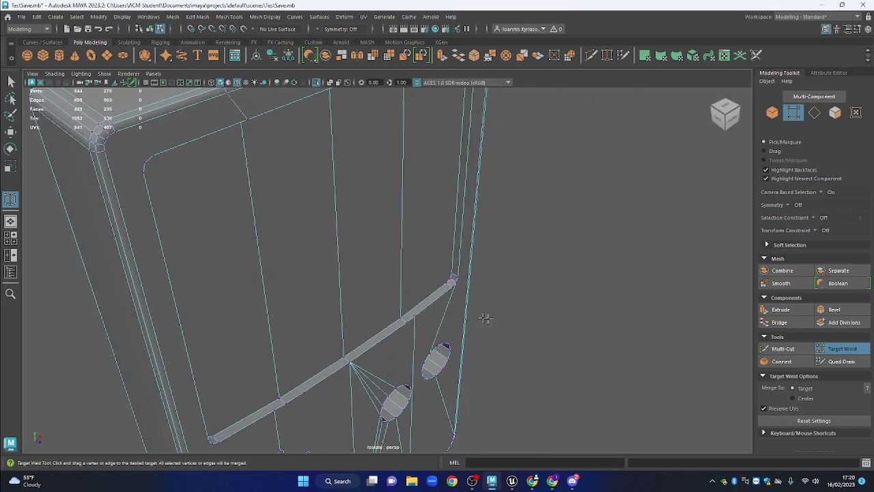
{"action": "left_click_drag", "start_coordinate": [413, 313], "coordinate": [387, 345]}
{"action": "left_click_drag", "start_coordinate": [283, 404], "coordinate": [281, 401]}
{"action": "left_click_drag", "start_coordinate": [450, 346], "coordinate": [407, 301]}
{"action": "key", "text": "q"}
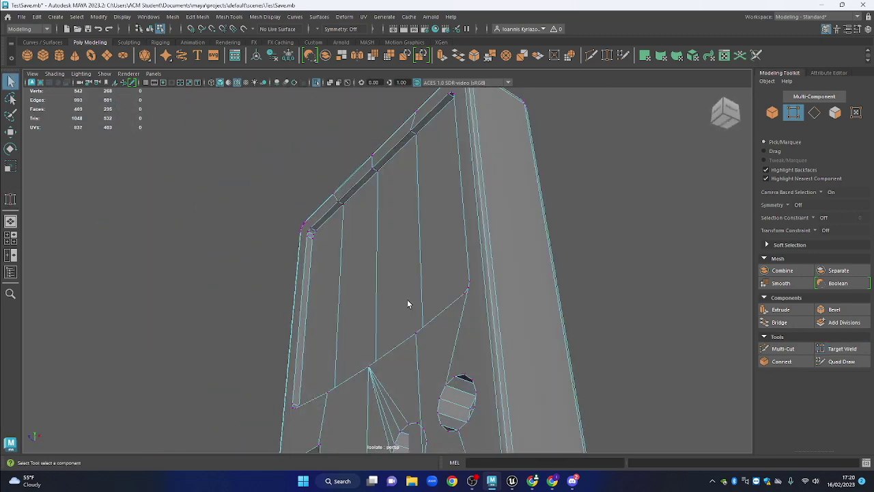
Bevel the full outer edge loop around the screen recess's rim, including all its rounded corners
{"action": "left_click_drag", "start_coordinate": [461, 251], "coordinate": [504, 194]}
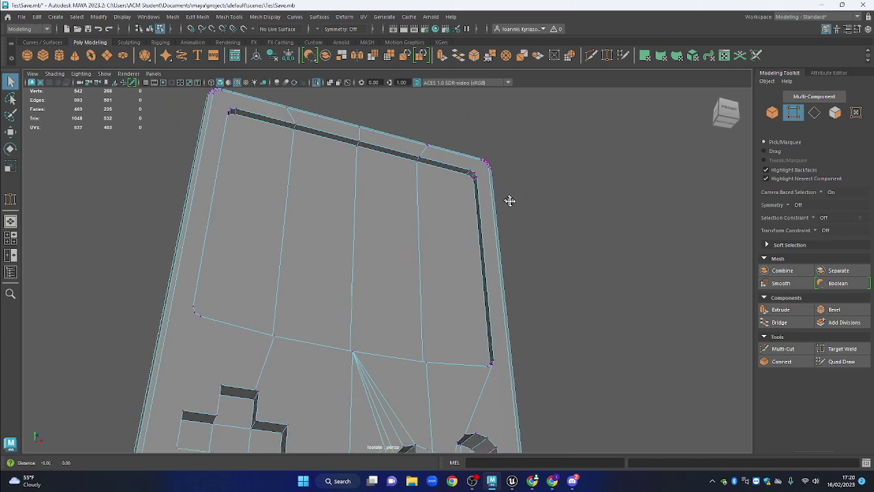
{"action": "left_click", "coordinate": [814, 112]}
{"action": "left_click", "coordinate": [453, 182]}
{"action": "left_click", "coordinate": [492, 194], "text": "shift"}
{"action": "left_click", "coordinate": [496, 222], "text": "shift"}
{"action": "left_click_drag", "start_coordinate": [513, 300], "coordinate": [500, 417]}
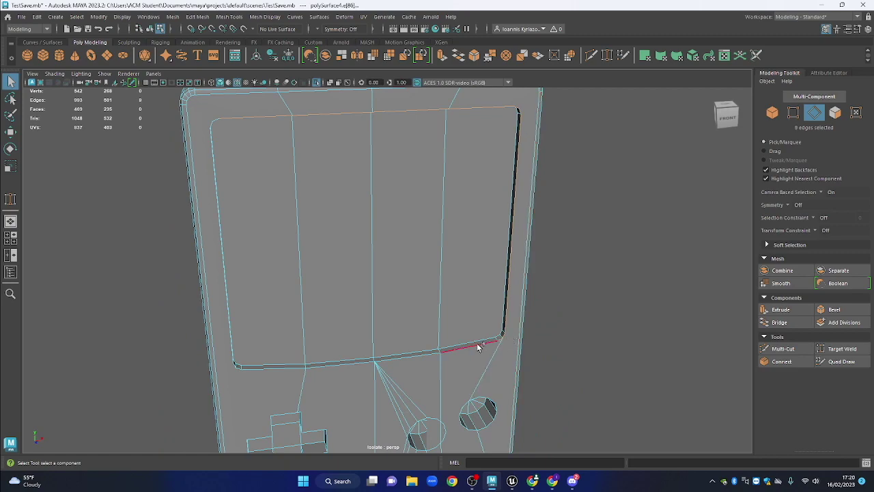
{"action": "left_click_drag", "start_coordinate": [386, 370], "coordinate": [289, 353]}
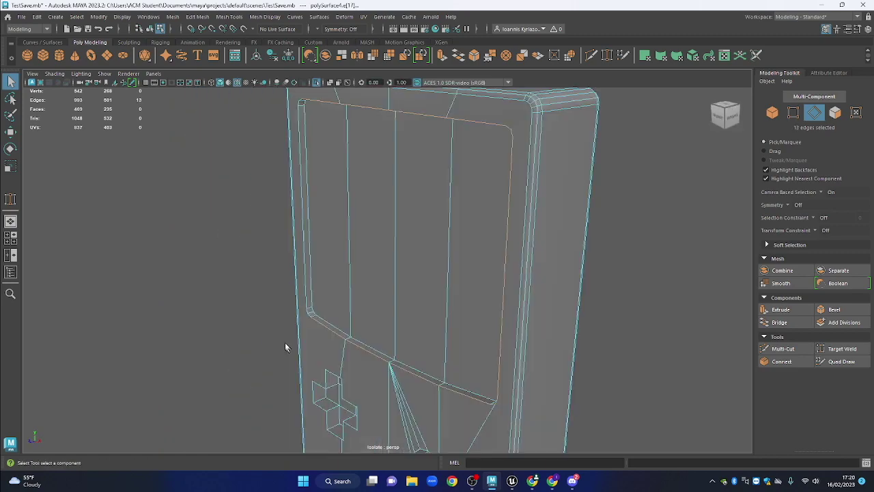
{"action": "left_click", "coordinate": [305, 313], "text": "shift"}
{"action": "left_click", "coordinate": [308, 290], "text": "shift"}
{"action": "mouse_move", "coordinate": [438, 130]}
{"action": "left_mouse_down"}
{"action": "mouse_move", "coordinate": [428, 204]}
{"action": "mouse_move", "coordinate": [447, 130]}
{"action": "left_mouse_up"}
{"action": "left_click", "coordinate": [258, 230], "text": "shift"}
{"action": "left_click_drag", "start_coordinate": [258, 230], "coordinate": [545, 339]}
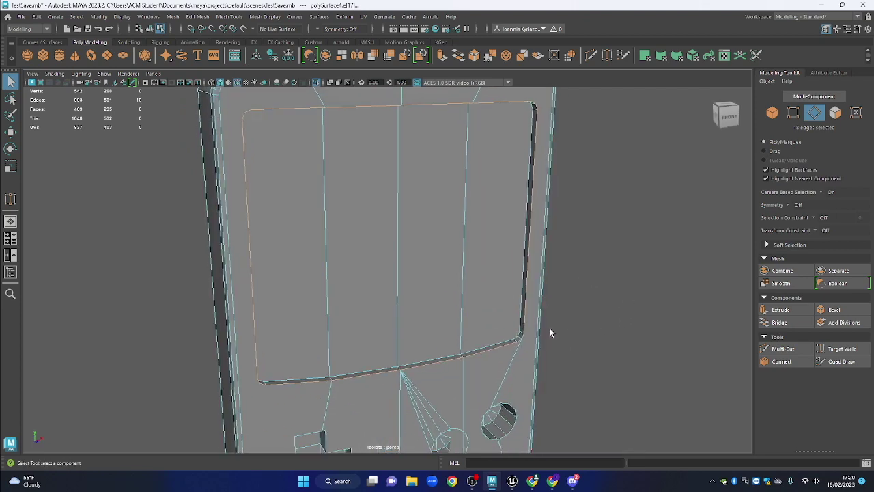
{"action": "key", "text": "ctrl+b"}
{"action": "left_click_drag", "start_coordinate": [532, 261], "coordinate": [505, 285]}
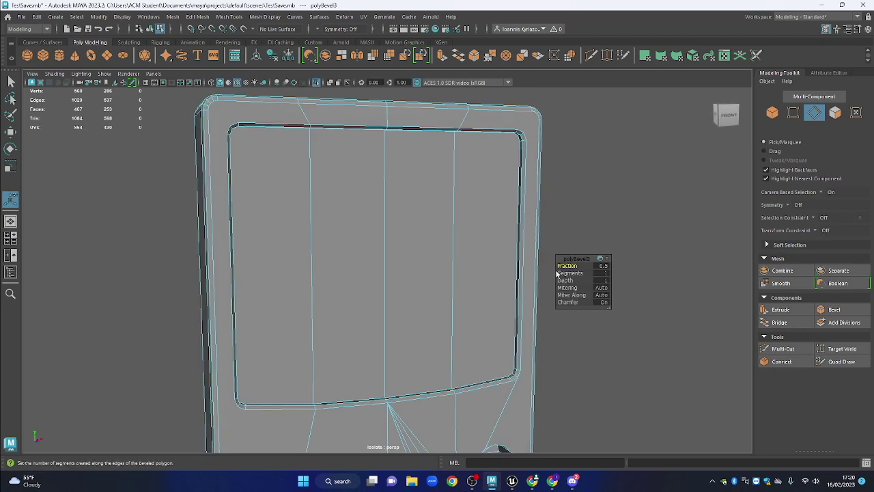
Set the screen rim bevel to 2 segments with a fraction of 0.62
{"action": "mouse_move", "coordinate": [570, 274]}
{"action": "left_mouse_down"}
{"action": "mouse_move", "coordinate": [567, 266]}
{"action": "mouse_move", "coordinate": [576, 265]}
{"action": "left_mouse_up"}
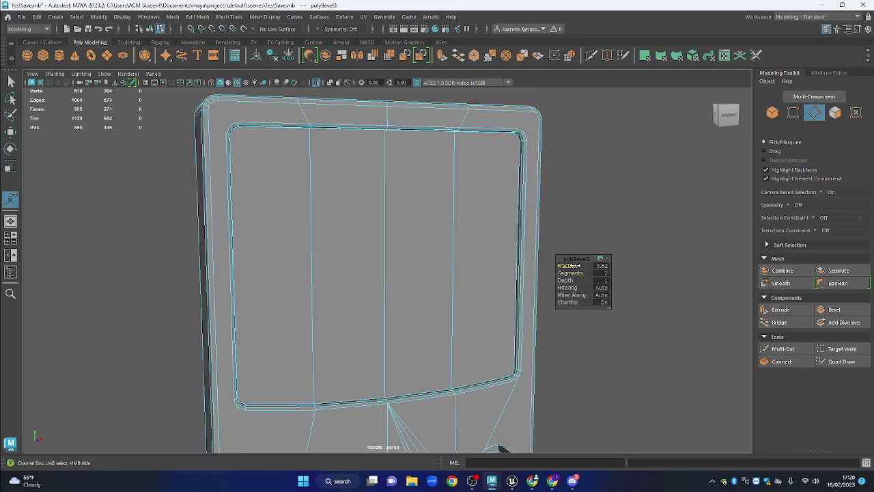
{"action": "left_click", "coordinate": [582, 217]}
{"action": "right_click", "coordinate": [581, 182]}
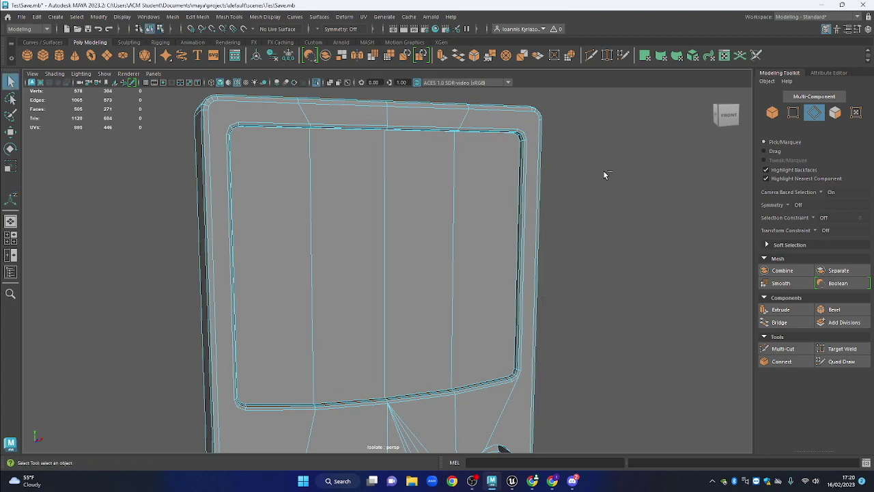
{"action": "left_click", "coordinate": [590, 178]}
Examine the beveled screen rim and the D-pad recess with the wireframe overlay hidden
{"action": "scroll", "coordinate": [589, 178], "scroll_direction": "down", "scroll_amount": 3}
{"action": "left_click", "coordinate": [237, 82]}
{"action": "mouse_move", "coordinate": [603, 267]}
{"action": "left_mouse_down"}
{"action": "mouse_move", "coordinate": [494, 267]}
{"action": "mouse_move", "coordinate": [475, 299]}
{"action": "mouse_move", "coordinate": [401, 244]}
{"action": "mouse_move", "coordinate": [348, 252]}
{"action": "mouse_move", "coordinate": [453, 269]}
{"action": "mouse_move", "coordinate": [447, 258]}
{"action": "mouse_move", "coordinate": [394, 322]}
{"action": "mouse_move", "coordinate": [420, 253]}
{"action": "mouse_move", "coordinate": [402, 250]}
{"action": "left_mouse_up"}
{"action": "left_click", "coordinate": [407, 282]}
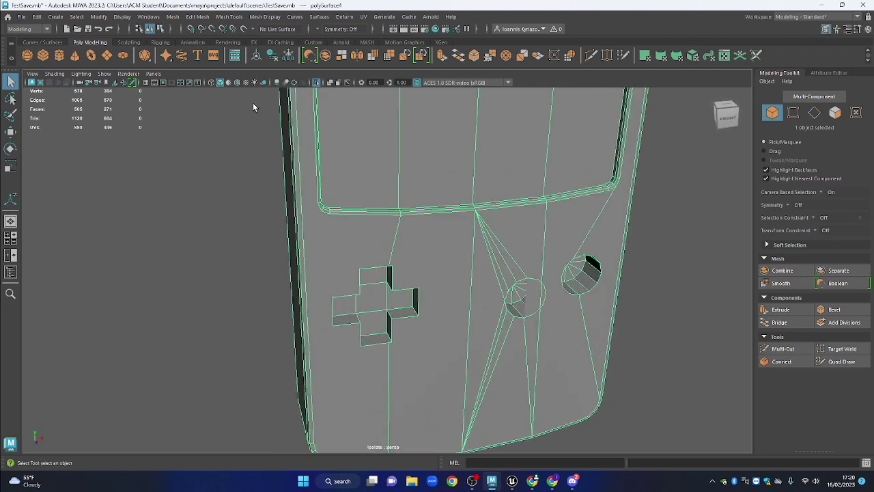
{"action": "left_click_drag", "start_coordinate": [476, 300], "coordinate": [432, 301]}
{"action": "left_click", "coordinate": [274, 284]}
{"action": "left_click_drag", "start_coordinate": [396, 276], "coordinate": [373, 217]}
{"action": "scroll", "coordinate": [375, 234], "scroll_direction": "up", "scroll_amount": 3}
{"action": "left_click", "coordinate": [375, 234]}
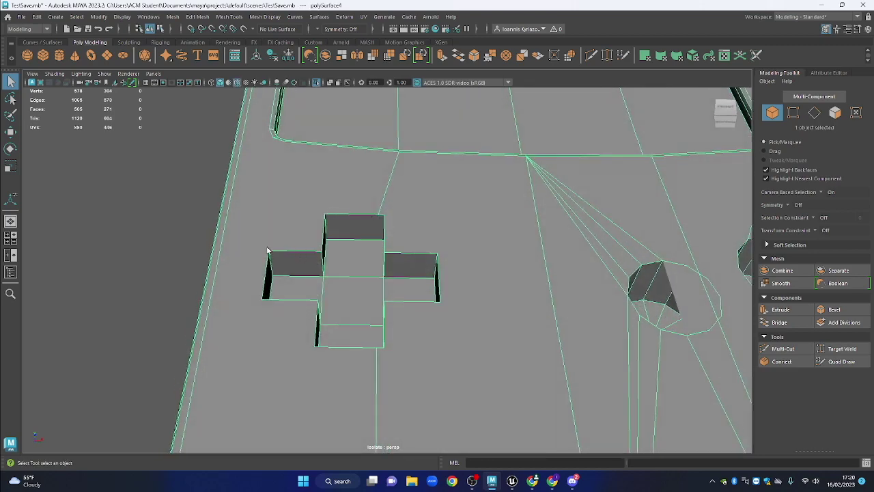
Target-weld the stray vertices beside the D-pad recess's upper-arm and lower-arm right corners to those corner vertices
{"action": "left_click_drag", "start_coordinate": [311, 305], "coordinate": [652, 229], "text": "alt"}
{"action": "left_click_drag", "start_coordinate": [515, 153], "coordinate": [513, 205], "text": "alt"}
{"action": "left_click", "coordinate": [793, 115]}
{"action": "left_click_drag", "start_coordinate": [495, 322], "coordinate": [464, 252], "text": "alt"}
{"action": "left_click", "coordinate": [843, 349]}
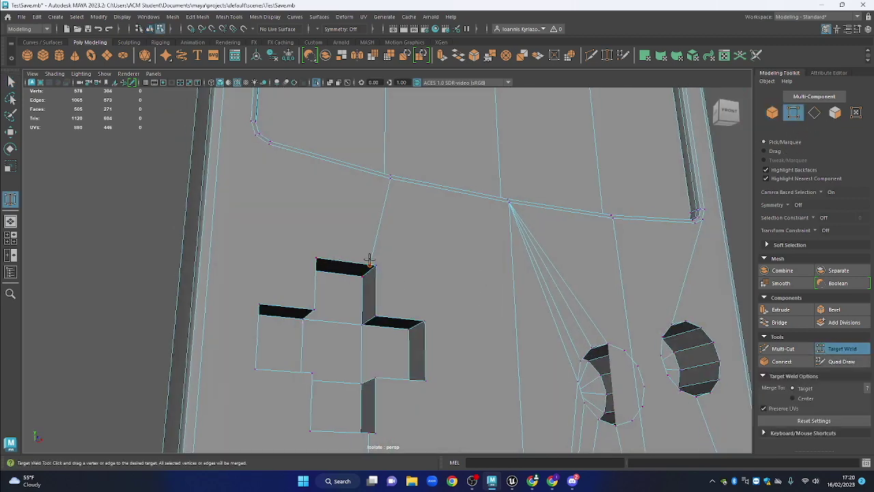
{"action": "left_click_drag", "start_coordinate": [462, 318], "coordinate": [364, 369], "text": "alt"}
{"action": "scroll", "coordinate": [619, 318], "scroll_direction": "down", "scroll_amount": 1}
{"action": "left_click_drag", "start_coordinate": [618, 318], "coordinate": [603, 261], "text": "alt"}
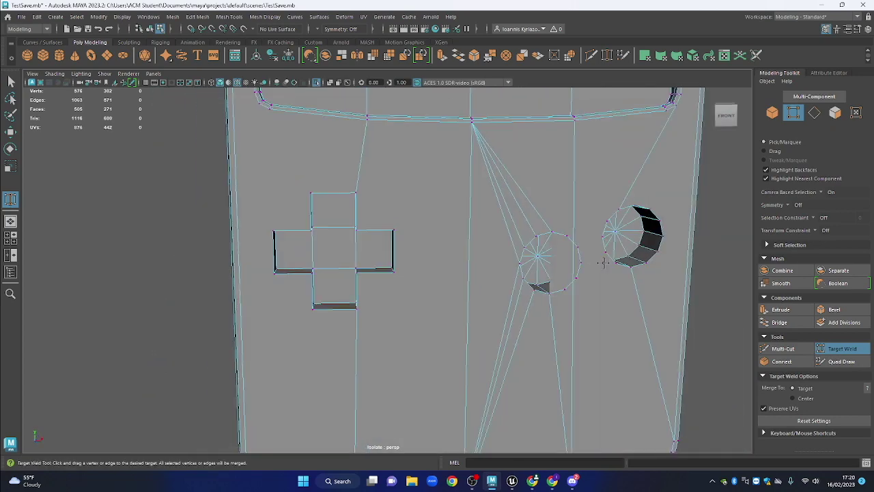
Delete the narrow front face that runs across the left-hand round button hole from the screen rim to the bottom edge
{"action": "key", "text": "q"}
{"action": "scroll", "coordinate": [604, 233], "scroll_direction": "down", "scroll_amount": 1}
{"action": "scroll", "coordinate": [603, 233], "scroll_direction": "down", "scroll_amount": 1}
{"action": "left_click_drag", "start_coordinate": [604, 211], "coordinate": [612, 183], "text": "alt"}
{"action": "left_click", "coordinate": [834, 114]}
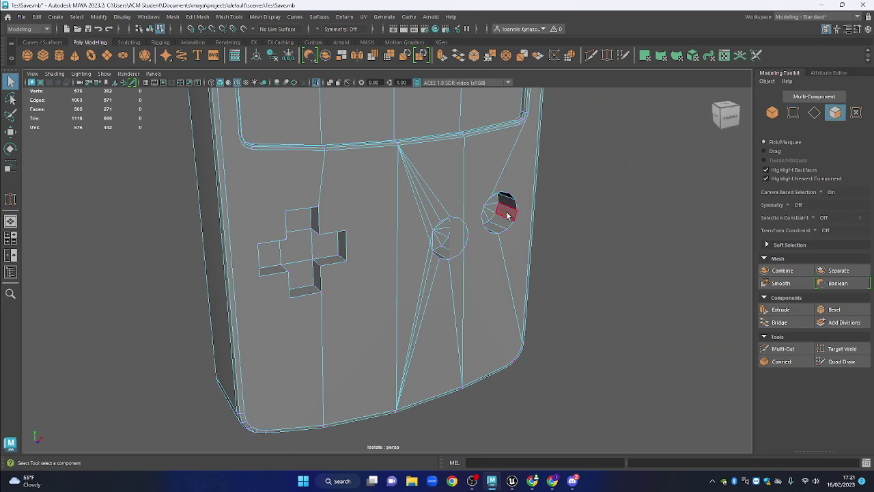
{"action": "scroll", "coordinate": [462, 244], "scroll_direction": "up", "scroll_amount": 4}
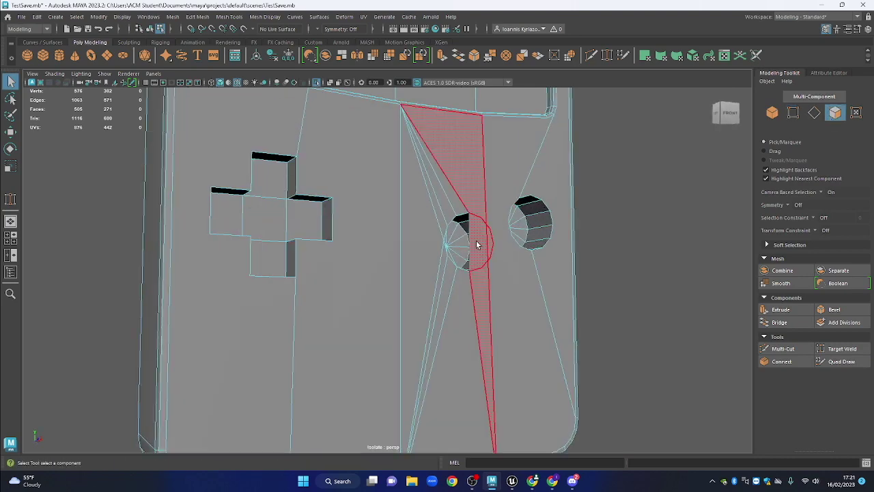
{"action": "left_click", "coordinate": [477, 244]}
{"action": "scroll", "coordinate": [544, 290], "scroll_direction": "down", "scroll_amount": 2}
{"action": "left_click_drag", "start_coordinate": [488, 283], "coordinate": [459, 266], "text": "alt"}
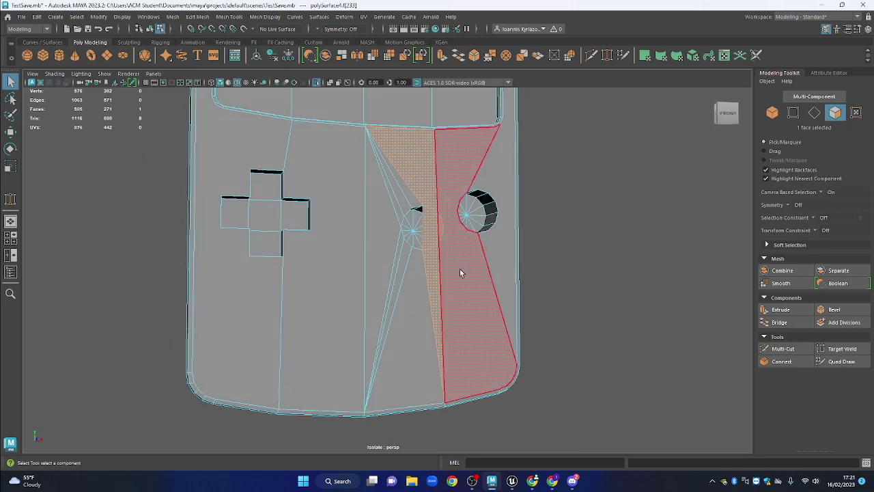
{"action": "left_click_drag", "start_coordinate": [459, 230], "coordinate": [438, 274], "text": "alt"}
{"action": "left_click_drag", "start_coordinate": [424, 235], "coordinate": [405, 198], "text": "alt"}
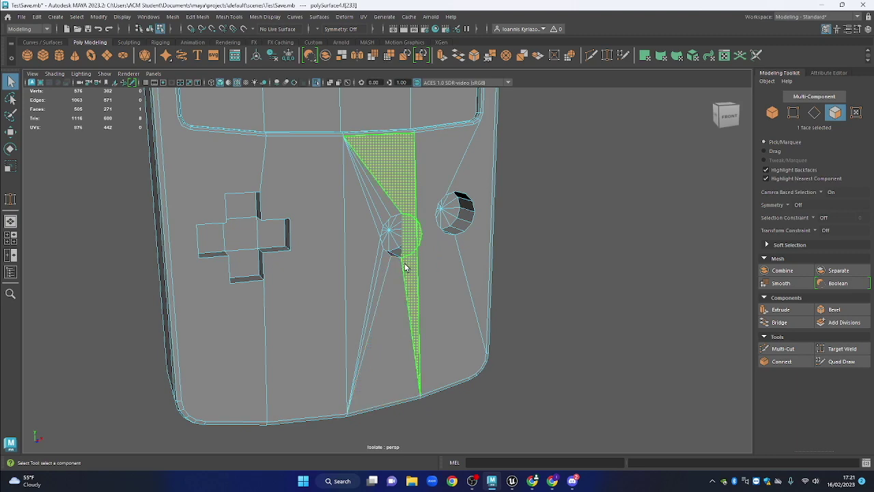
{"action": "left_click_drag", "start_coordinate": [401, 266], "coordinate": [404, 264]}
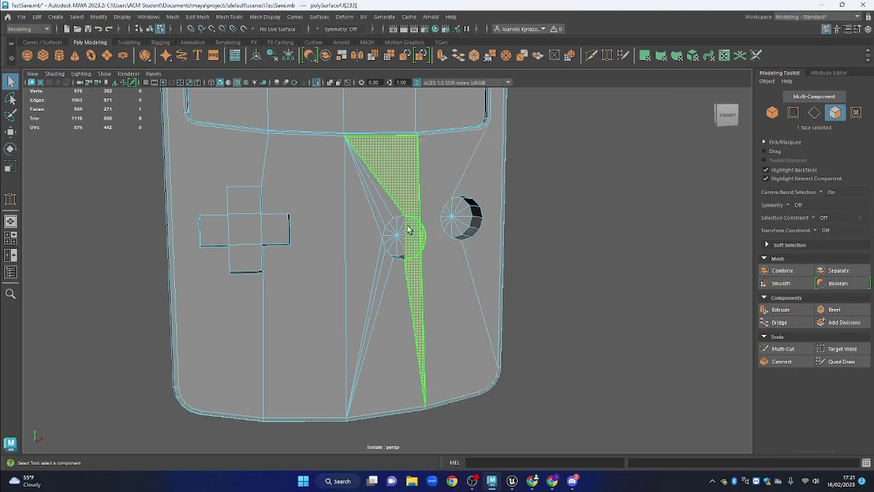
{"action": "left_click_drag", "start_coordinate": [410, 232], "coordinate": [411, 216]}
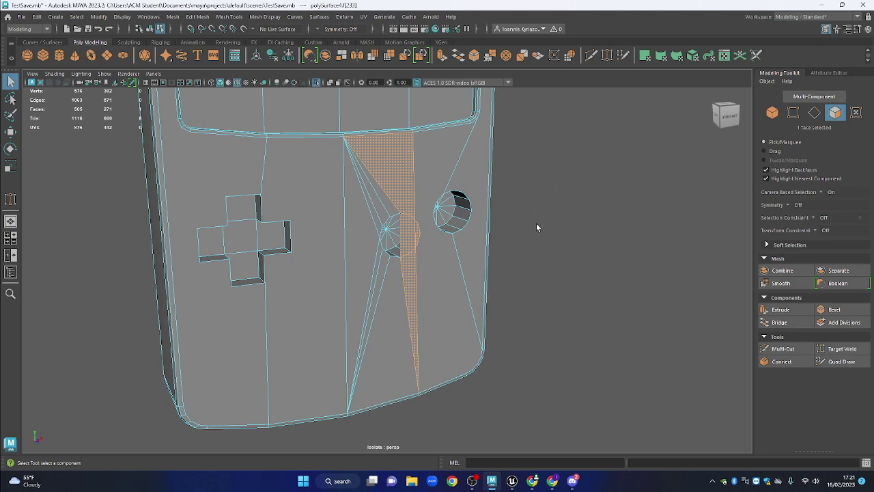
{"action": "key", "text": "Delete"}
Delete the front face between the two round button holes, running from the screen rim to the bottom edge
{"action": "left_click_drag", "start_coordinate": [534, 222], "coordinate": [469, 273]}
{"action": "left_click_drag", "start_coordinate": [443, 248], "coordinate": [442, 257]}
{"action": "left_click", "coordinate": [440, 258]}
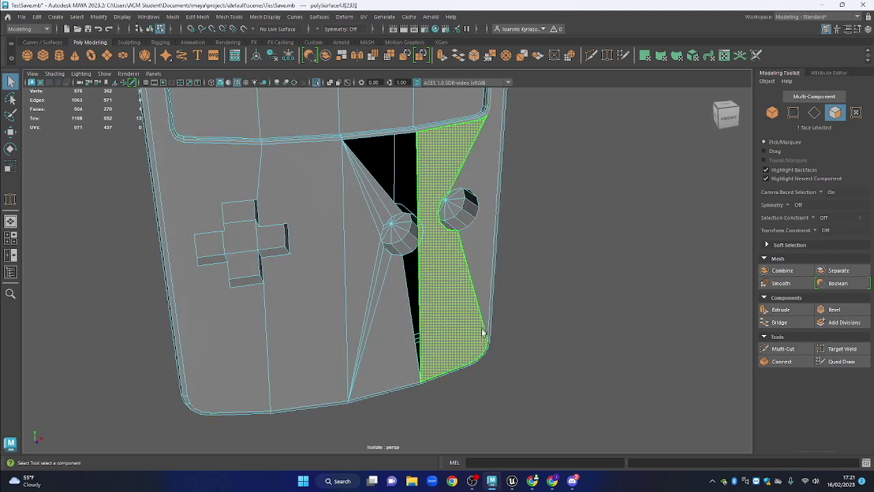
{"action": "key", "text": "Delete"}
Try to bridge the facing rim edges of the two round button holes
{"action": "left_click_drag", "start_coordinate": [556, 234], "coordinate": [514, 234]}
{"action": "scroll", "coordinate": [514, 234], "scroll_direction": "up", "scroll_amount": 6}
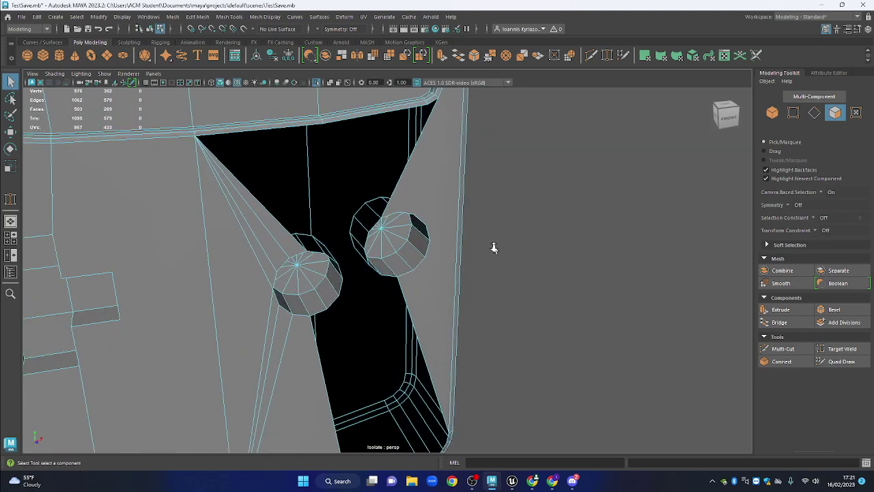
{"action": "left_click", "coordinate": [813, 114]}
{"action": "left_click", "coordinate": [343, 282]}
{"action": "left_click_drag", "start_coordinate": [551, 293], "coordinate": [567, 255]}
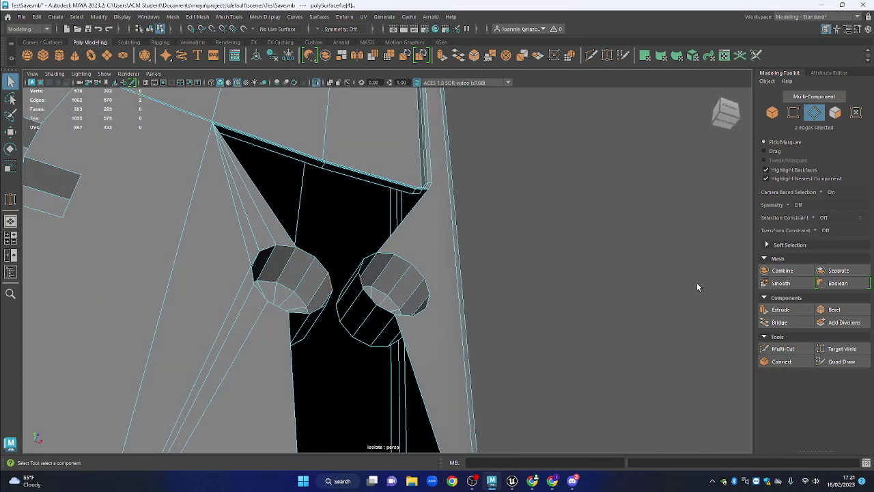
{"action": "left_click", "coordinate": [783, 326]}
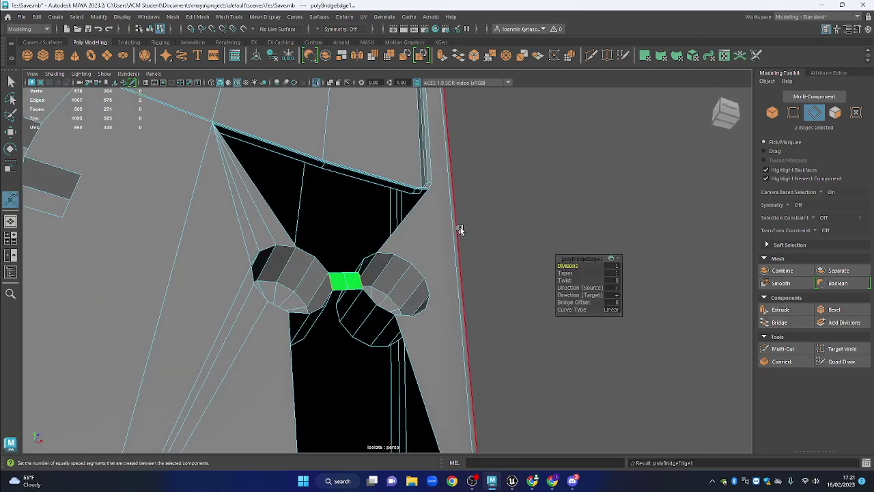
{"action": "left_click_drag", "start_coordinate": [537, 235], "coordinate": [467, 249]}
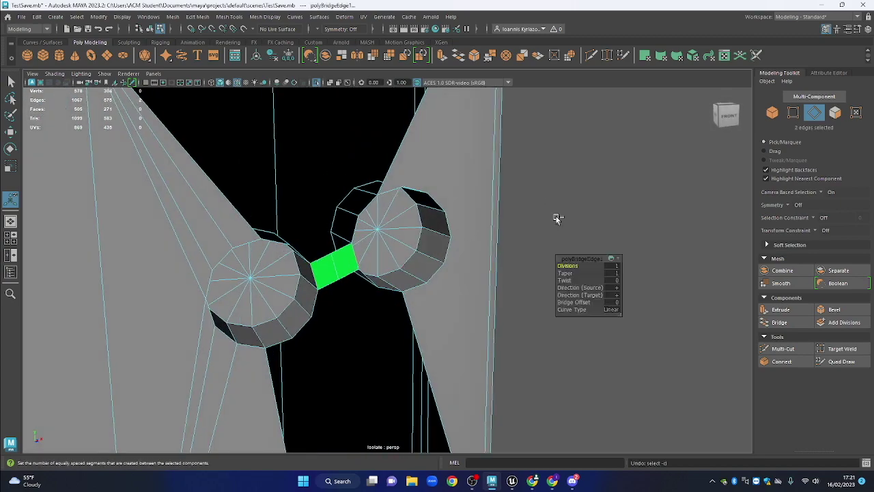
{"action": "key", "text": "ctrl+z"}
Bridge the facing rim edges of the two round button holes with 0 divisions
{"action": "left_click_drag", "start_coordinate": [387, 271], "coordinate": [346, 218]}
{"action": "left_click_drag", "start_coordinate": [340, 258], "coordinate": [338, 254]}
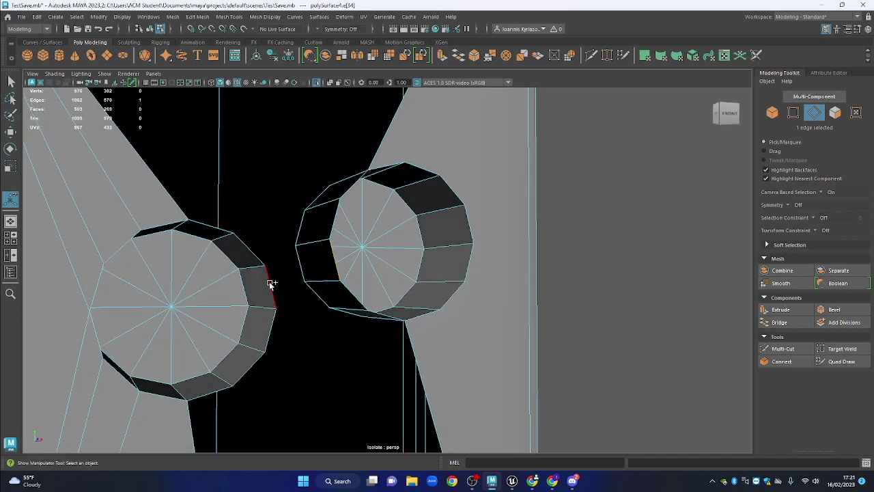
{"action": "left_click", "coordinate": [780, 322]}
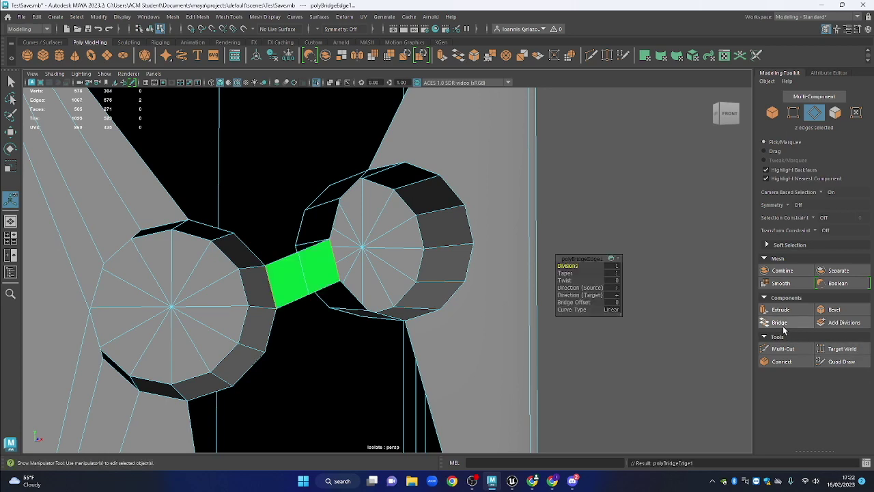
{"action": "left_click_drag", "start_coordinate": [555, 266], "coordinate": [545, 261]}
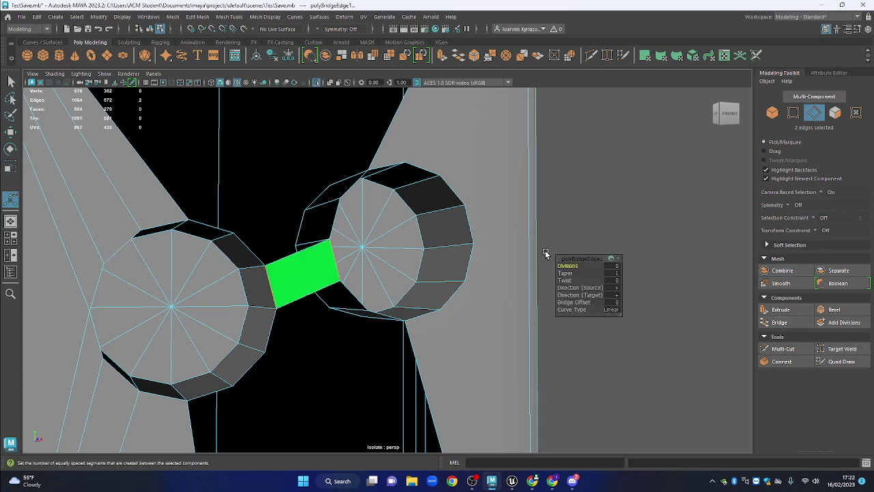
Try deleting the bridge face between the two round button holes, and undo the deletion
{"action": "left_click_drag", "start_coordinate": [560, 204], "coordinate": [493, 207], "text": "alt"}
{"action": "scroll", "coordinate": [413, 171], "scroll_direction": "down", "scroll_amount": 4}
{"action": "left_click", "coordinate": [832, 116]}
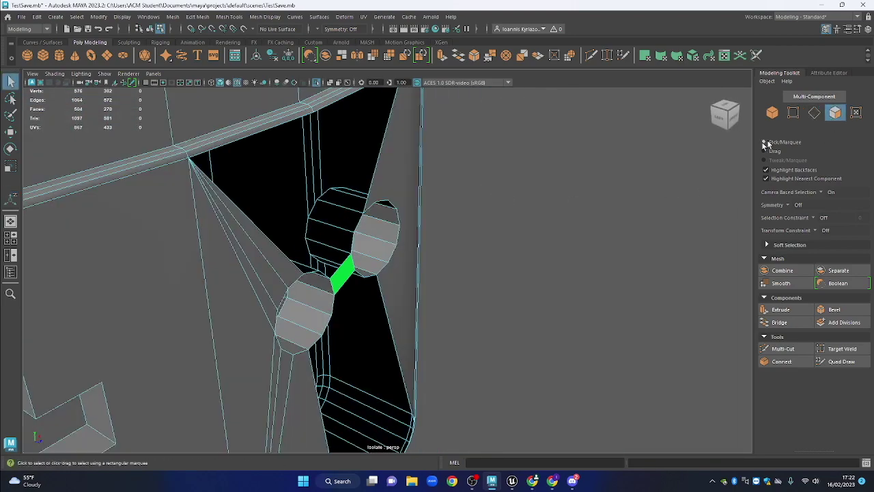
{"action": "left_click", "coordinate": [334, 273]}
{"action": "left_click_drag", "start_coordinate": [363, 279], "coordinate": [480, 314], "text": "alt"}
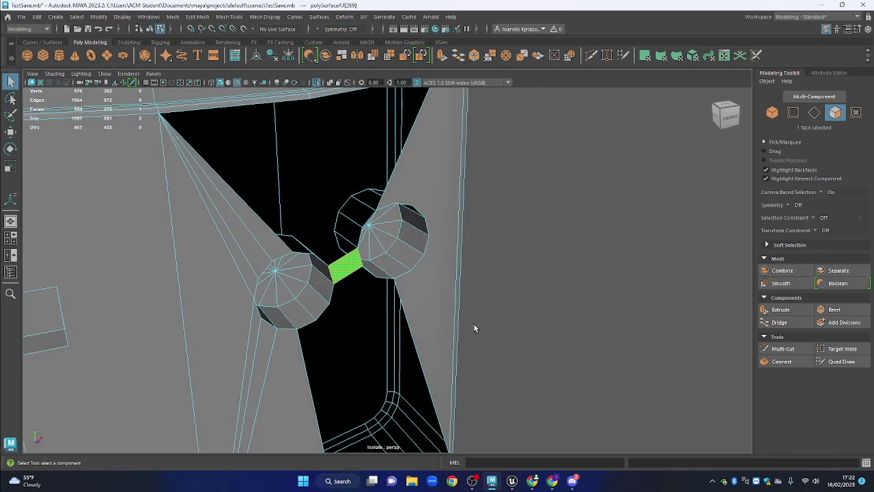
{"action": "left_click_drag", "start_coordinate": [467, 271], "coordinate": [496, 282], "text": "alt"}
{"action": "key", "text": "Delete"}
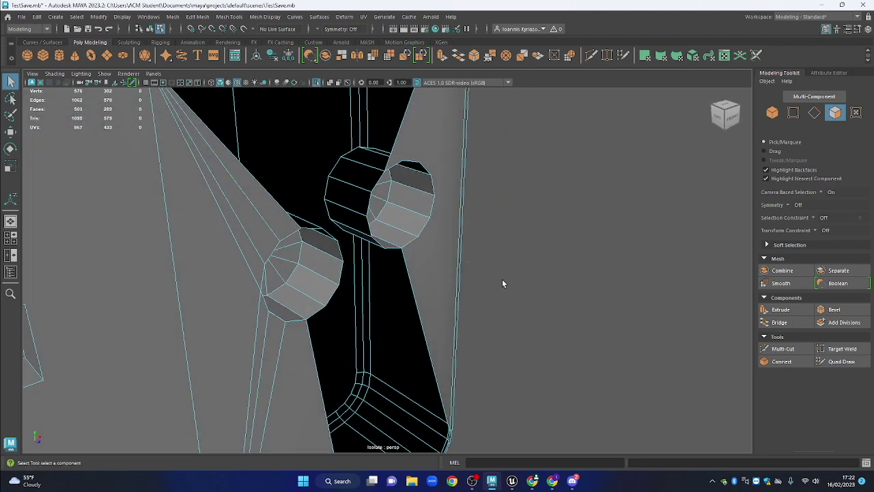
{"action": "key", "text": "ctrl+z"}
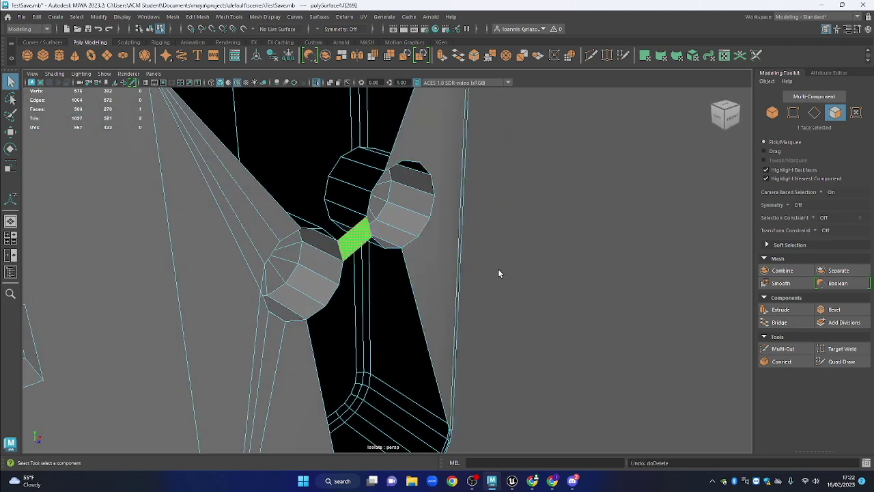
Assign the existing lambert1 material to the bridge face between the two round button holes
{"action": "left_click", "coordinate": [354, 238]}
{"action": "right_click", "coordinate": [368, 225]}
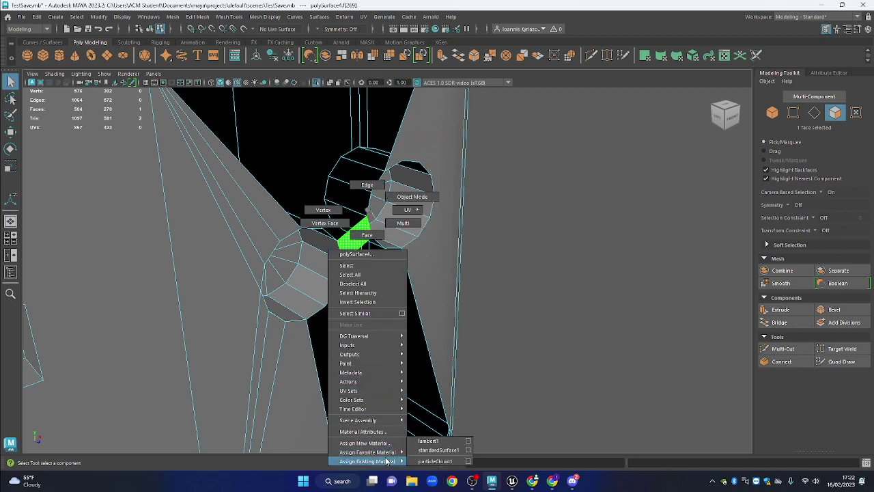
{"action": "mouse_move", "coordinate": [384, 461]}
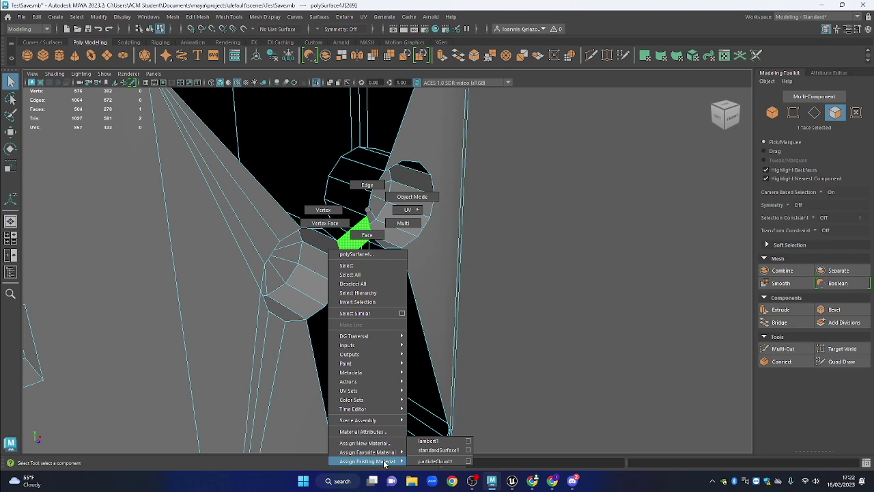
{"action": "left_click", "coordinate": [433, 442]}
{"action": "left_click", "coordinate": [524, 298]}
{"action": "scroll", "coordinate": [524, 298], "scroll_direction": "down", "scroll_amount": 2}
{"action": "left_click_drag", "start_coordinate": [506, 312], "coordinate": [508, 267]}
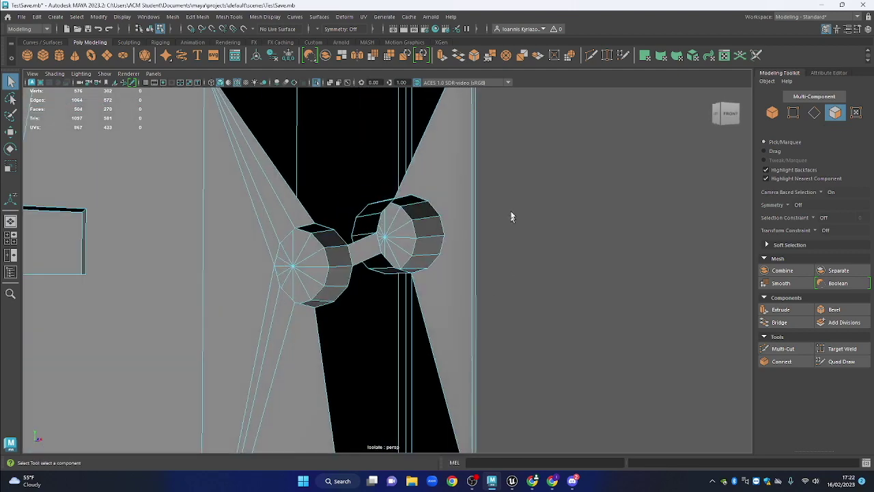
Examine the bridge face and the open areas around the two round button holes in object mode
{"action": "right_click", "coordinate": [514, 162]}
{"action": "left_click", "coordinate": [539, 154]}
{"action": "left_click", "coordinate": [538, 156]}
{"action": "scroll", "coordinate": [515, 192], "scroll_direction": "down", "scroll_amount": 3}
{"action": "left_click_drag", "start_coordinate": [513, 280], "coordinate": [402, 287]}
{"action": "left_click", "coordinate": [401, 277]}
{"action": "scroll", "coordinate": [410, 286], "scroll_direction": "up", "scroll_amount": 2}
{"action": "left_click", "coordinate": [504, 279]}
{"action": "scroll", "coordinate": [504, 279], "scroll_direction": "down", "scroll_amount": 2}
{"action": "left_click_drag", "start_coordinate": [497, 271], "coordinate": [399, 283]}
{"action": "scroll", "coordinate": [448, 270], "scroll_direction": "up", "scroll_amount": 3}
{"action": "scroll", "coordinate": [455, 287], "scroll_direction": "down", "scroll_amount": 3}
Bridge the left-hand button hole's lower rim edge to the opening's border edge along the console's bottom
{"action": "left_click", "coordinate": [814, 112]}
{"action": "left_click_drag", "start_coordinate": [331, 366], "coordinate": [386, 288]}
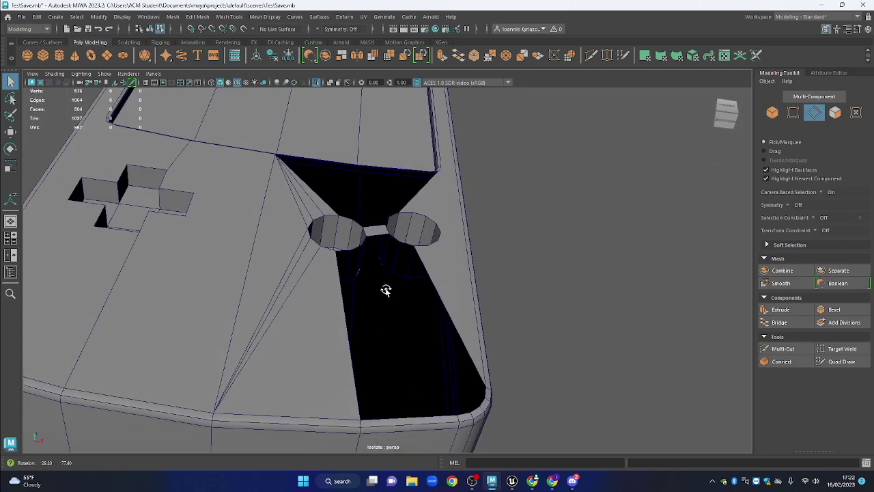
{"action": "left_click", "coordinate": [342, 253]}
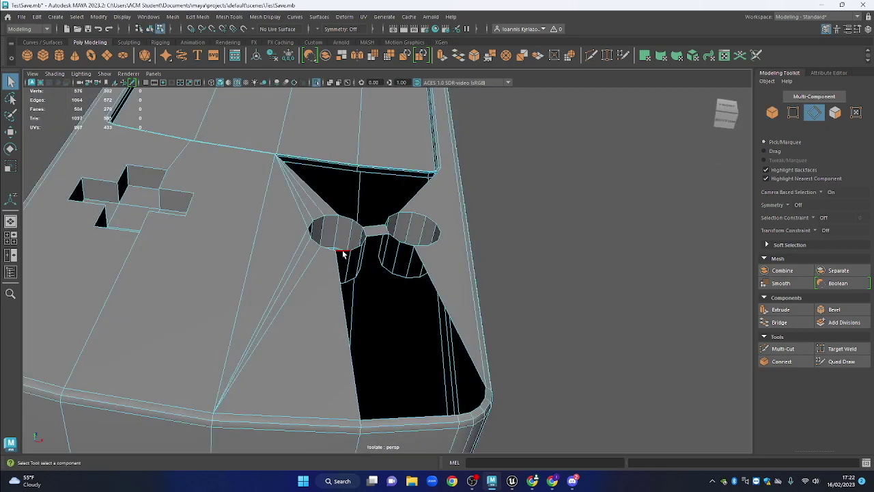
{"action": "left_click_drag", "start_coordinate": [419, 388], "coordinate": [445, 362]}
{"action": "left_click", "coordinate": [406, 446], "text": "shift"}
{"action": "left_click", "coordinate": [779, 323]}
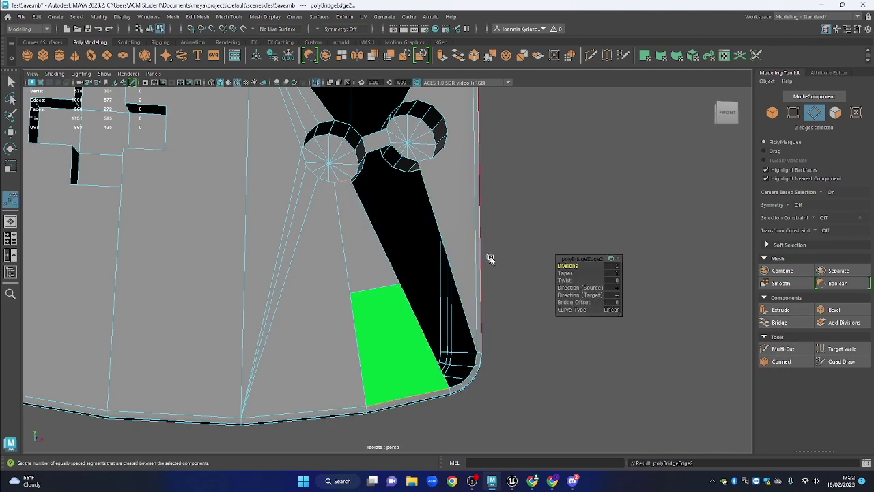
Set the divisions to 0 on the new bridge between the left-hand button hole and the bottom border
{"action": "left_click_drag", "start_coordinate": [580, 268], "coordinate": [571, 267]}
{"action": "left_click", "coordinate": [514, 236]}
{"action": "left_click_drag", "start_coordinate": [513, 236], "coordinate": [498, 256]}
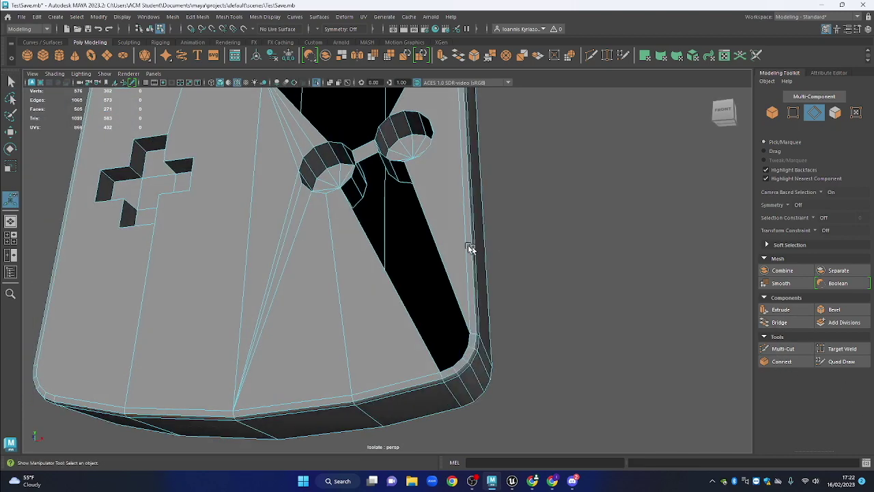
Bridge the left-hand button hole's next lower rim edge to the border edge beside the console's rounded lower corner, with 0 divisions
{"action": "left_click", "coordinate": [347, 179]}
{"action": "left_click_drag", "start_coordinate": [366, 181], "coordinate": [432, 339]}
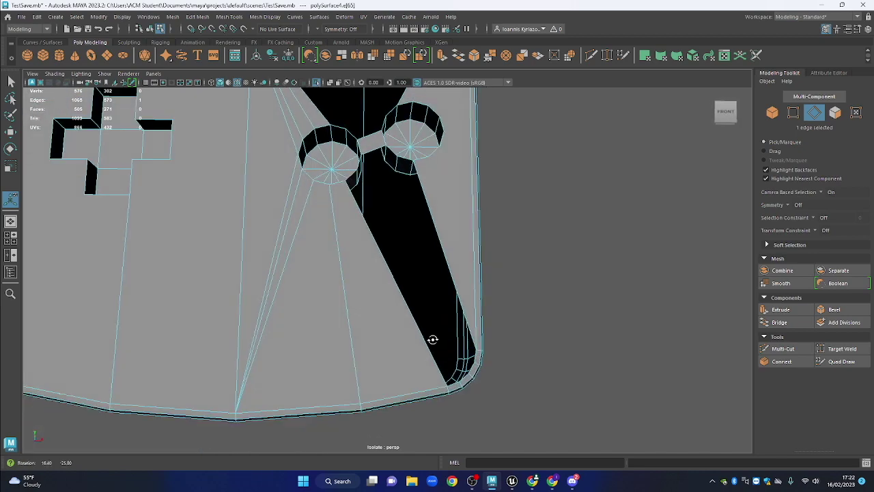
{"action": "left_click", "coordinate": [779, 321]}
{"action": "left_click_drag", "start_coordinate": [567, 266], "coordinate": [533, 276]}
{"action": "left_click_drag", "start_coordinate": [527, 331], "coordinate": [516, 318]}
Bridge the right-hand button hole's lower rim edge to the border edge on the console's rounded lower corner, with 0 divisions
{"action": "left_click", "coordinate": [473, 360]}
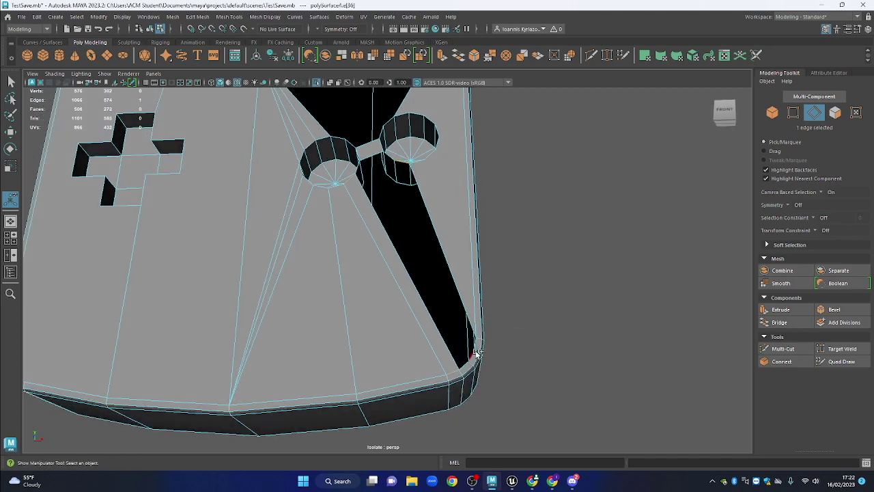
{"action": "left_click", "coordinate": [780, 321]}
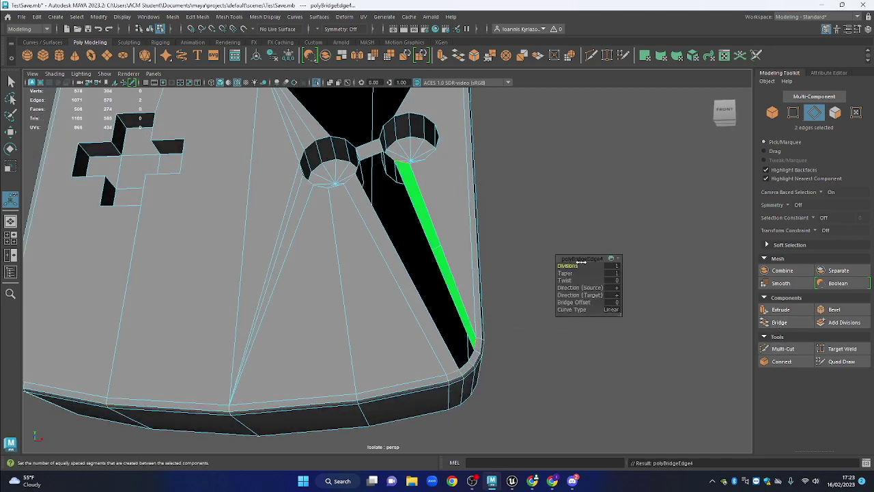
{"action": "left_click", "coordinate": [509, 304]}
{"action": "mouse_move", "coordinate": [500, 296]}
{"action": "left_mouse_down"}
{"action": "mouse_move", "coordinate": [509, 305]}
{"action": "mouse_move", "coordinate": [494, 302]}
{"action": "mouse_move", "coordinate": [493, 281]}
{"action": "left_mouse_up"}
Bridge the facing rim edges of the two button holes just below the existing bridge face, with 0 divisions
{"action": "left_click_drag", "start_coordinate": [398, 154], "coordinate": [404, 187]}
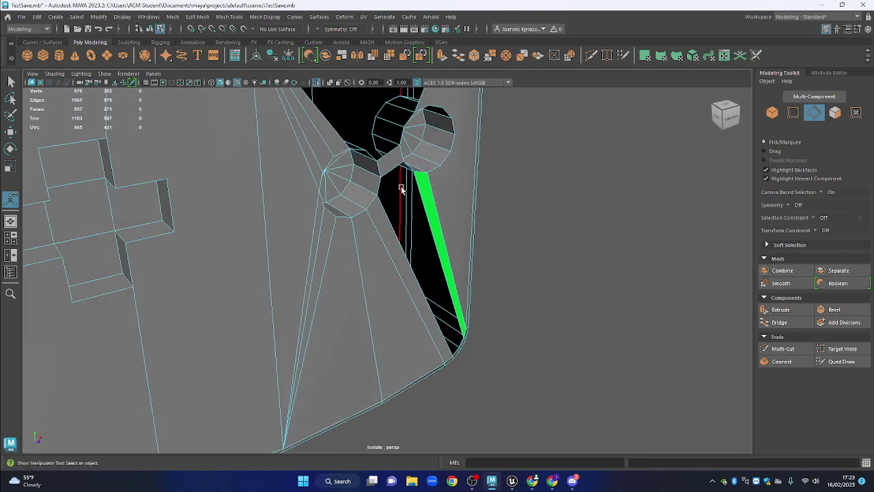
{"action": "left_click", "coordinate": [405, 176]}
{"action": "left_click_drag", "start_coordinate": [408, 185], "coordinate": [426, 226], "text": "alt"}
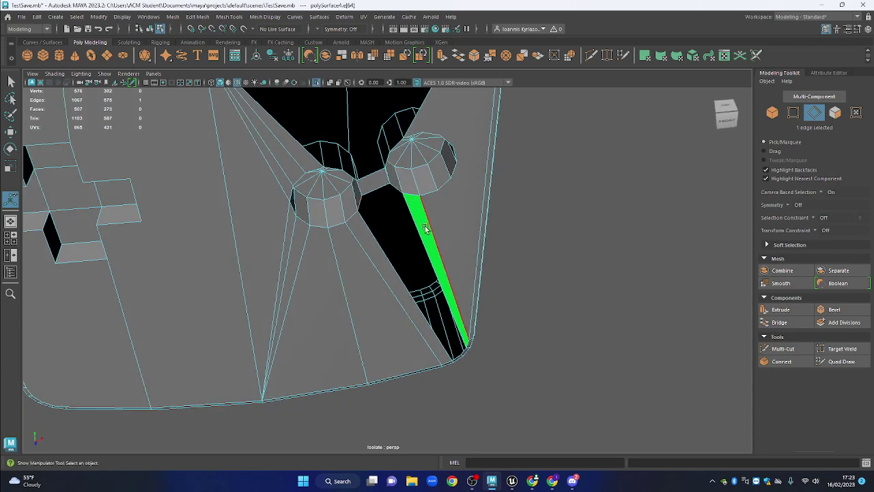
{"action": "left_click", "coordinate": [392, 194], "text": "shift"}
{"action": "left_click_drag", "start_coordinate": [475, 235], "coordinate": [511, 238], "text": "alt"}
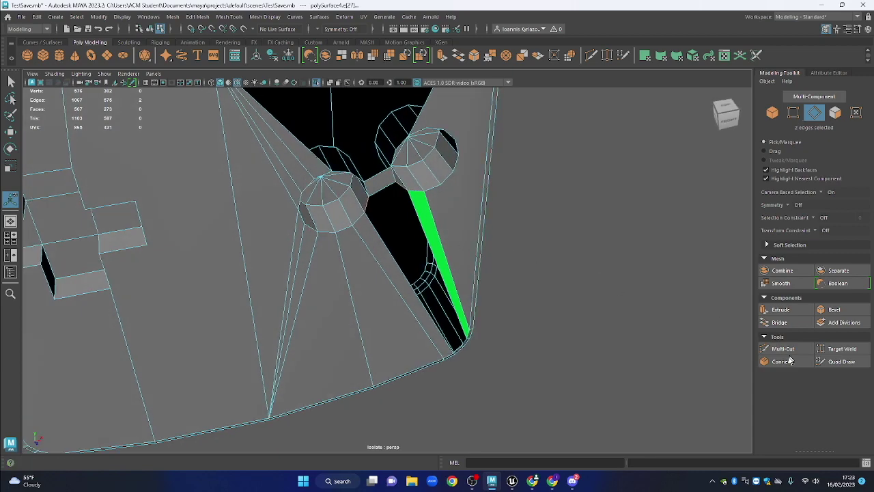
{"action": "left_click", "coordinate": [778, 322]}
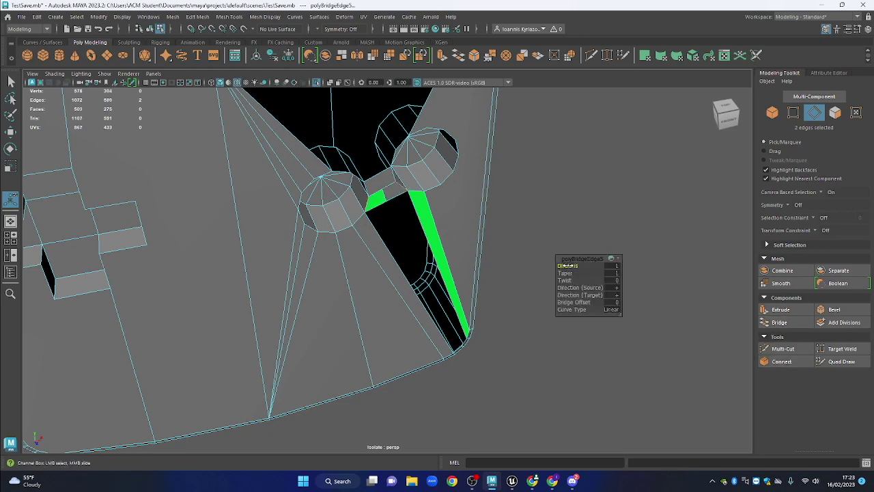
{"action": "left_click_drag", "start_coordinate": [493, 246], "coordinate": [393, 169], "text": "alt"}
Close the remaining five-edged opening between the button holes and the console's rounded lower corner with a face
{"action": "left_click", "coordinate": [393, 168]}
{"action": "left_click_drag", "start_coordinate": [492, 293], "coordinate": [511, 280], "text": "alt"}
{"action": "double_click", "coordinate": [428, 284]}
{"action": "left_click_drag", "start_coordinate": [519, 248], "coordinate": [552, 267], "text": "alt"}
{"action": "left_click", "coordinate": [779, 323]}
{"action": "left_click_drag", "start_coordinate": [542, 321], "coordinate": [509, 311], "text": "alt"}
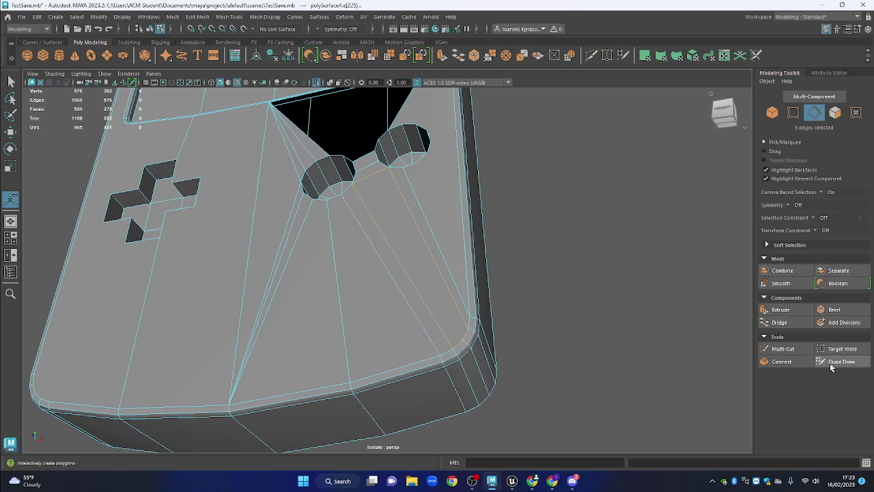
Cut an edge with Multi-Cut from the right-hand button hole's lower rim vertex to the middle border vertex on the rounded lower corner
{"action": "left_click", "coordinate": [783, 349]}
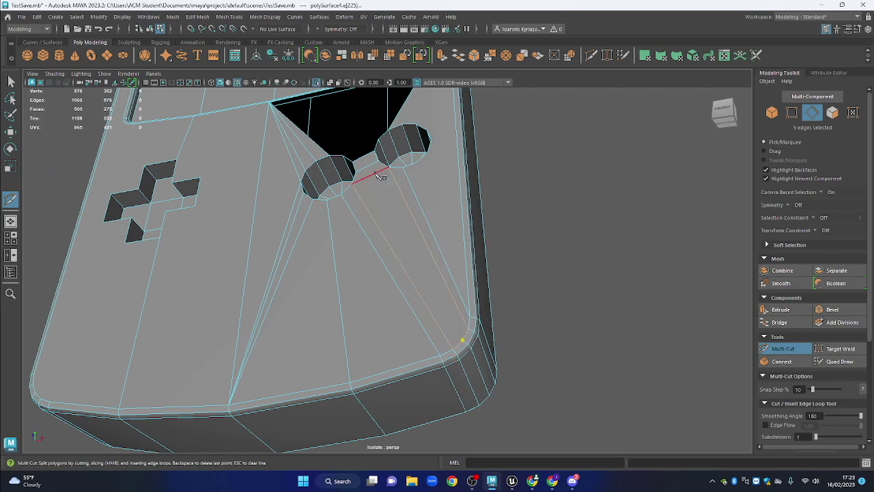
{"action": "right_click", "coordinate": [537, 235]}
{"action": "key", "text": "q"}
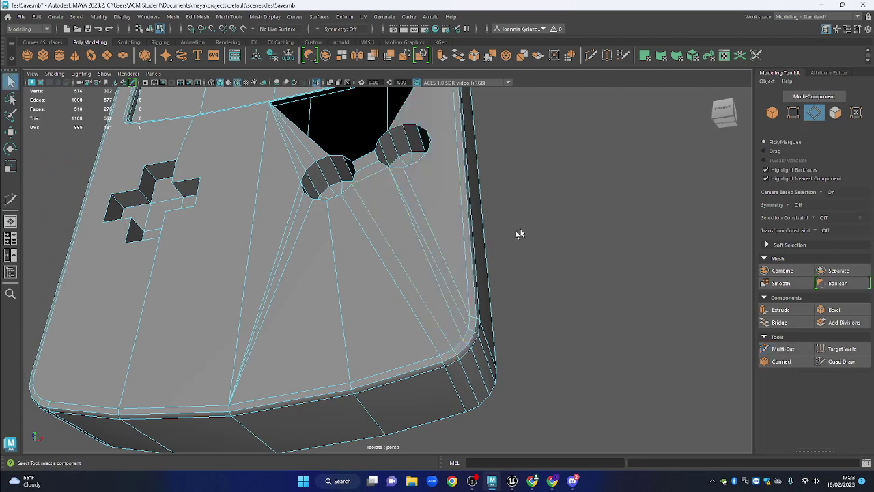
{"action": "left_click_drag", "start_coordinate": [535, 226], "coordinate": [569, 243]}
Turn off the wireframe overlay on shaded objects and check the rebuilt area below the button holes in object mode
{"action": "left_click", "coordinate": [772, 113]}
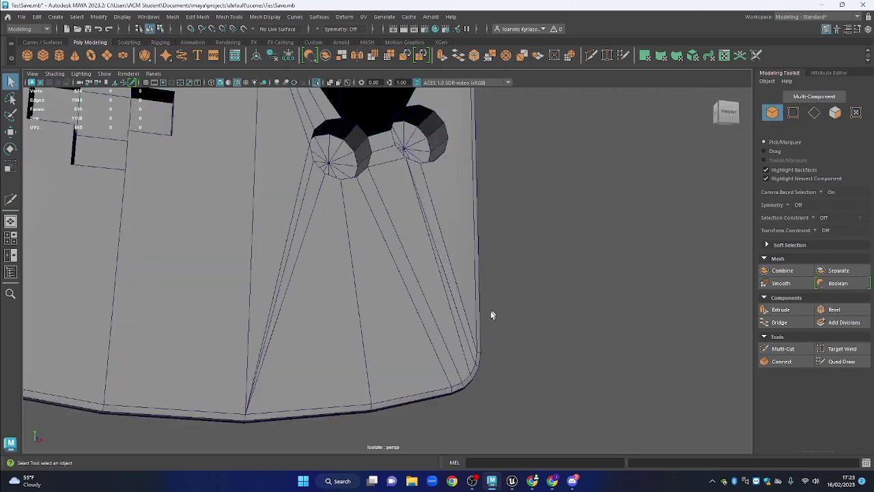
{"action": "left_click", "coordinate": [237, 82]}
{"action": "mouse_move", "coordinate": [551, 246]}
{"action": "left_mouse_down"}
{"action": "mouse_move", "coordinate": [494, 287]}
{"action": "mouse_move", "coordinate": [453, 282]}
{"action": "mouse_move", "coordinate": [468, 282]}
{"action": "mouse_move", "coordinate": [510, 205]}
{"action": "mouse_move", "coordinate": [508, 242]}
{"action": "mouse_move", "coordinate": [457, 221]}
{"action": "mouse_move", "coordinate": [431, 263]}
{"action": "mouse_move", "coordinate": [414, 180]}
{"action": "mouse_move", "coordinate": [406, 207]}
{"action": "mouse_move", "coordinate": [410, 199]}
{"action": "mouse_move", "coordinate": [433, 216]}
{"action": "mouse_move", "coordinate": [422, 202]}
{"action": "left_mouse_up"}
{"action": "left_click", "coordinate": [405, 207]}
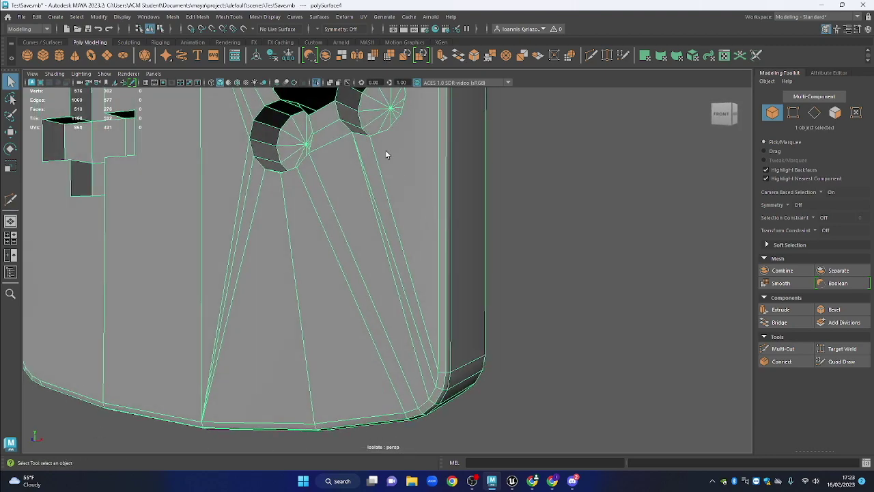
{"action": "left_click_drag", "start_coordinate": [385, 155], "coordinate": [396, 186]}
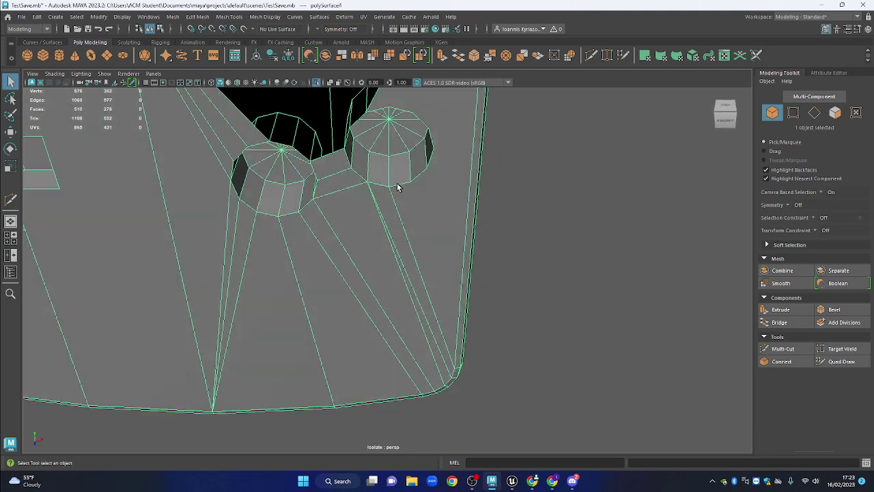
Examine the vertices joining the right-hand button hole's rim to the console's rounded lower corner
{"action": "left_click", "coordinate": [793, 114]}
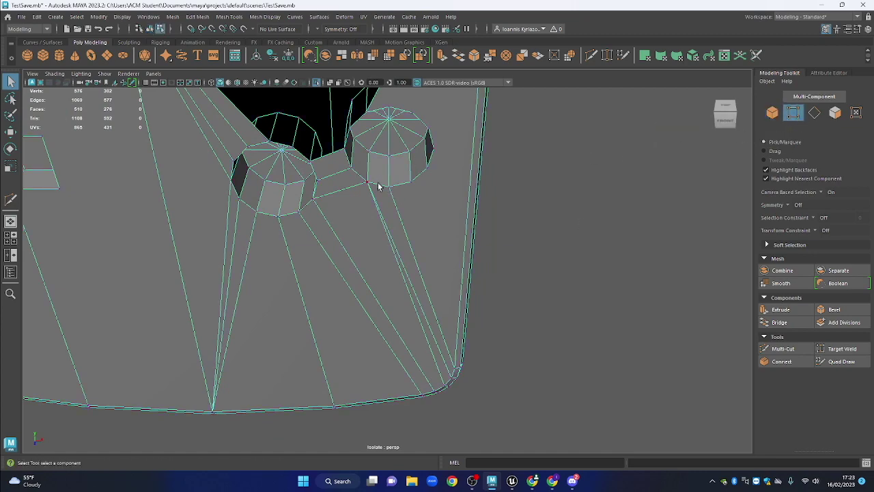
{"action": "left_click_drag", "start_coordinate": [385, 196], "coordinate": [465, 334]}
{"action": "left_click", "coordinate": [465, 340]}
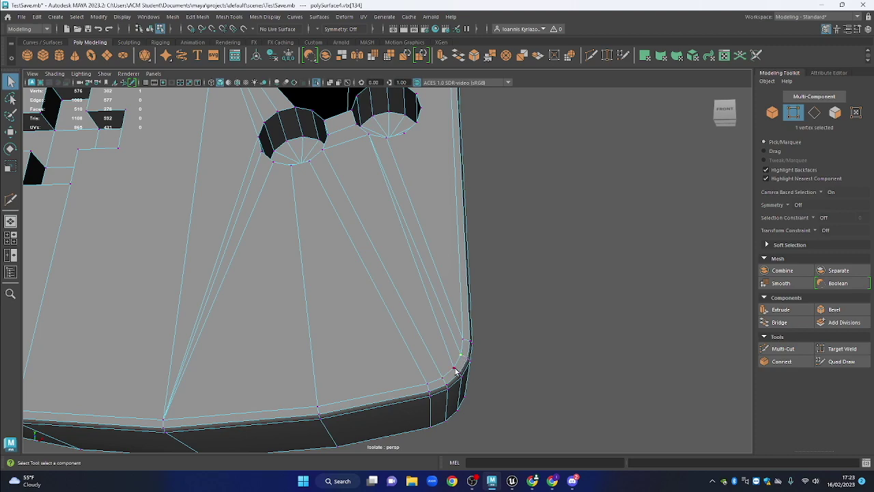
{"action": "left_click_drag", "start_coordinate": [635, 178], "coordinate": [488, 220]}
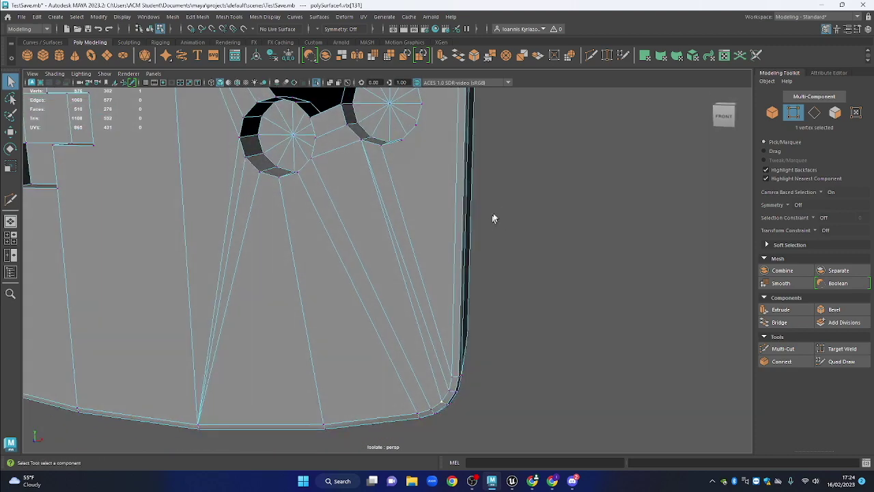
{"action": "left_click_drag", "start_coordinate": [483, 161], "coordinate": [505, 160]}
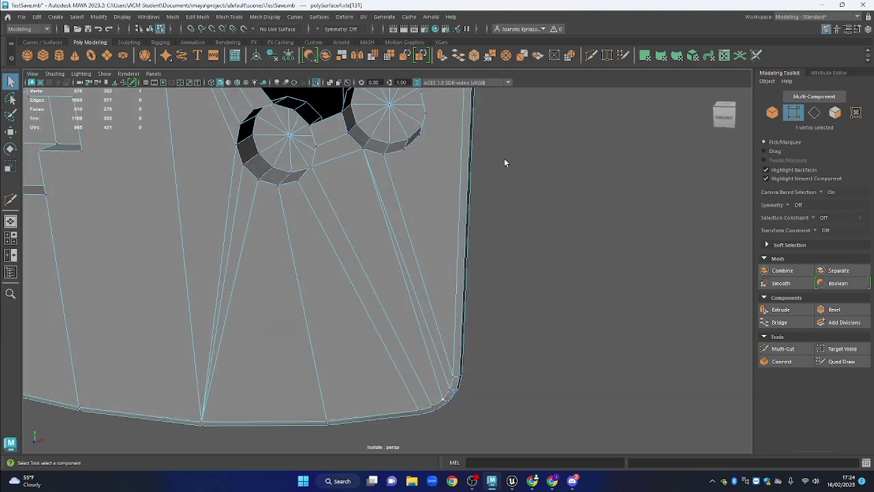
{"action": "left_click_drag", "start_coordinate": [463, 182], "coordinate": [410, 179]}
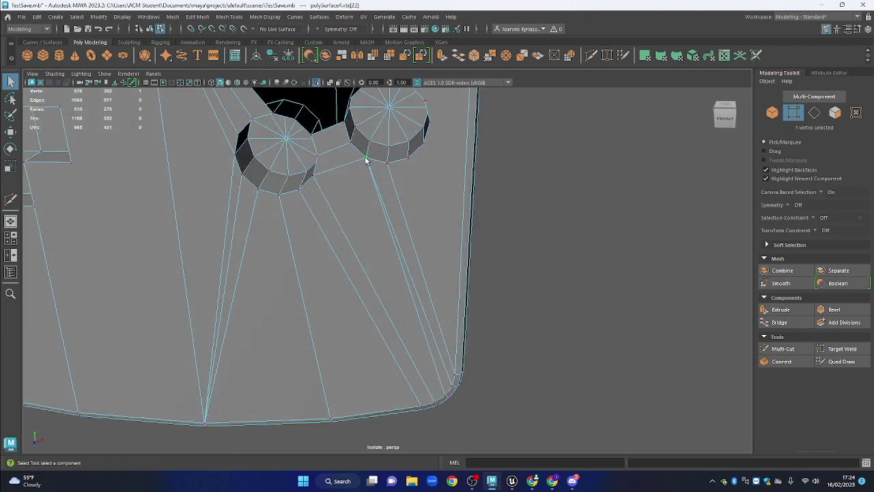
{"action": "left_click_drag", "start_coordinate": [364, 166], "coordinate": [369, 167]}
{"action": "left_click_drag", "start_coordinate": [452, 287], "coordinate": [460, 351]}
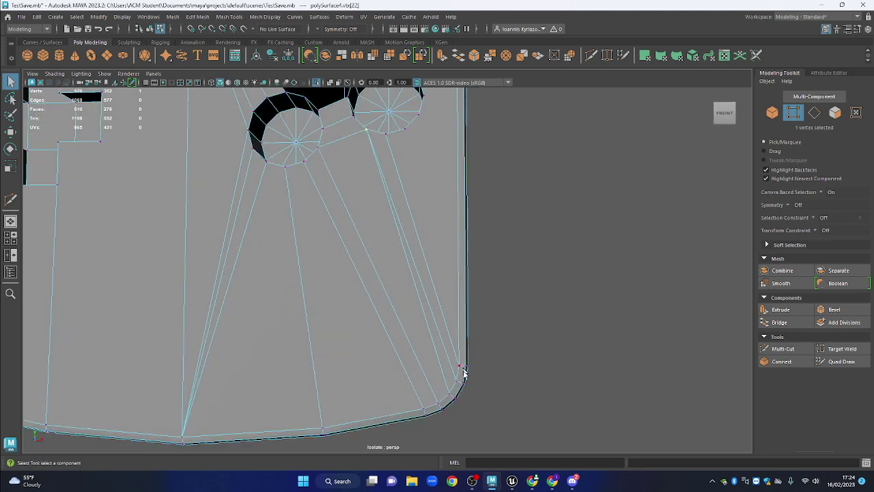
Examine the shading of the rebuilt faces below the button holes in object mode
{"action": "left_click", "coordinate": [772, 113]}
{"action": "left_click", "coordinate": [569, 264]}
{"action": "scroll", "coordinate": [545, 303], "scroll_direction": "up", "scroll_amount": 2}
{"action": "left_click_drag", "start_coordinate": [545, 307], "coordinate": [357, 194]}
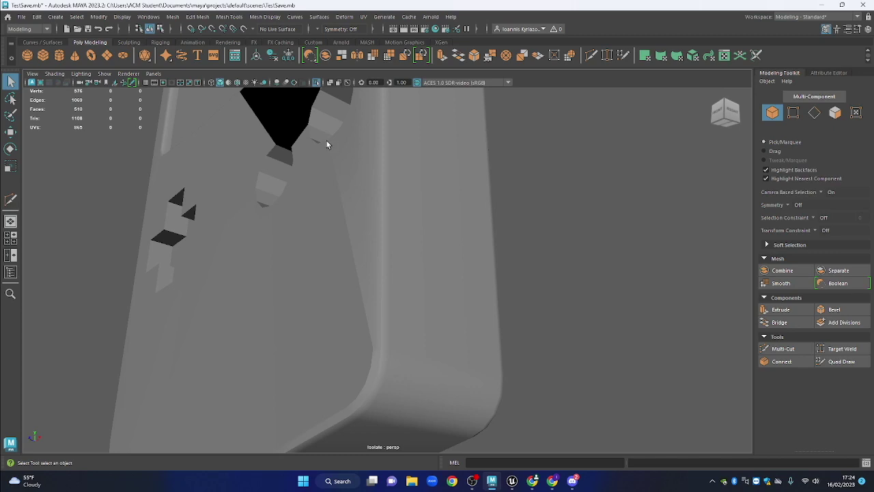
{"action": "left_click", "coordinate": [372, 348]}
{"action": "left_click", "coordinate": [582, 289]}
{"action": "left_click_drag", "start_coordinate": [400, 260], "coordinate": [495, 276]}
Bridge the facing rim edges of the two button holes just above the existing bridge face, with 0 divisions
{"action": "left_click", "coordinate": [415, 268]}
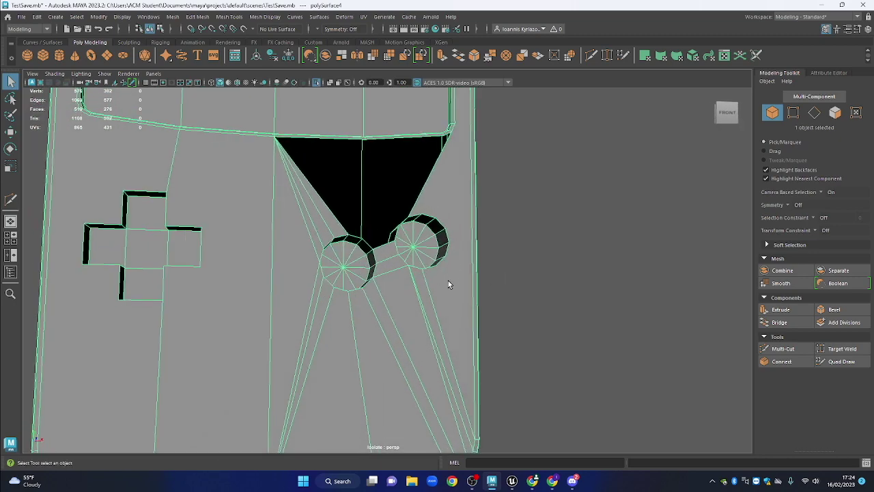
{"action": "scroll", "coordinate": [448, 279], "scroll_direction": "up", "scroll_amount": 1}
{"action": "left_click", "coordinate": [814, 114]}
{"action": "scroll", "coordinate": [396, 235], "scroll_direction": "up", "scroll_amount": 2}
{"action": "left_click_drag", "start_coordinate": [402, 204], "coordinate": [418, 222]}
{"action": "left_click", "coordinate": [402, 236]}
{"action": "left_click", "coordinate": [375, 242], "text": "shift"}
{"action": "left_click", "coordinate": [779, 322]}
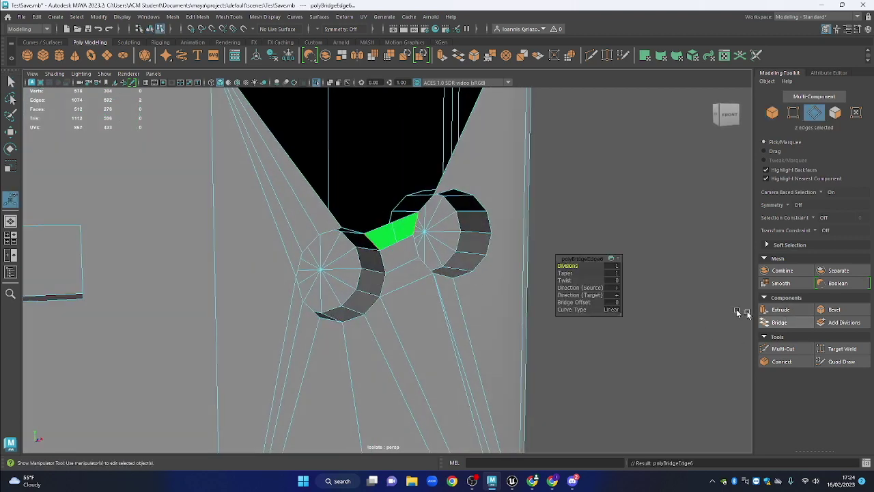
{"action": "left_click_drag", "start_coordinate": [569, 265], "coordinate": [538, 264]}
{"action": "scroll", "coordinate": [478, 222], "scroll_direction": "down", "scroll_amount": 1}
Bridge the right-hand button hole's upper rim edge to the short border edge at the screen's lower right corner, with 0 divisions
{"action": "left_click_drag", "start_coordinate": [448, 189], "coordinate": [463, 244]}
{"action": "left_click", "coordinate": [462, 244]}
{"action": "left_click_drag", "start_coordinate": [423, 275], "coordinate": [406, 159]}
{"action": "left_click", "coordinate": [468, 145]}
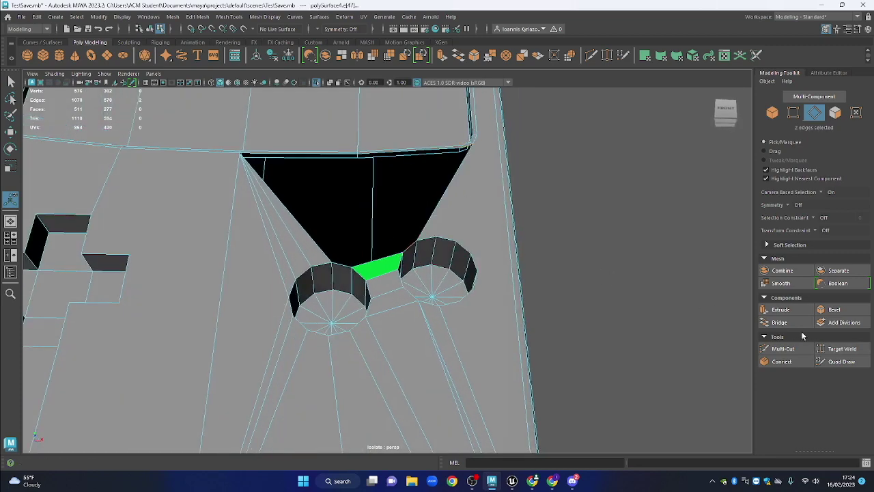
{"action": "left_click", "coordinate": [779, 322]}
{"action": "left_click_drag", "start_coordinate": [565, 264], "coordinate": [532, 267]}
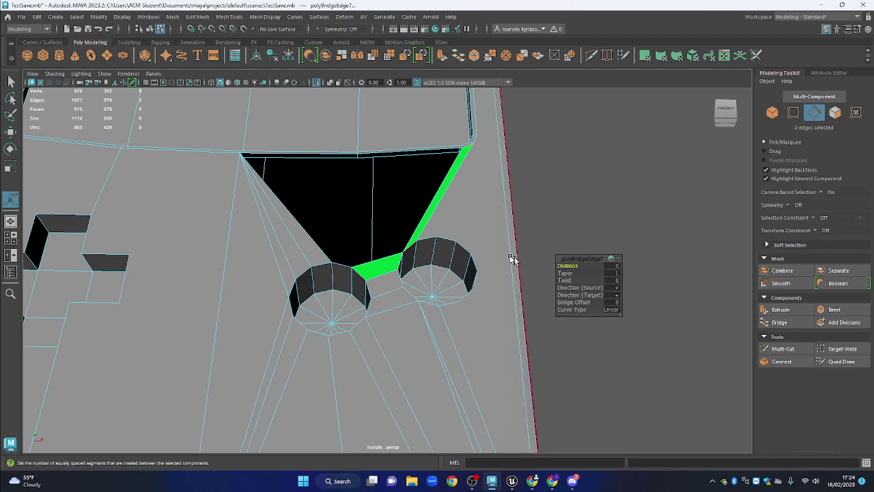
Bridge the right-hand border edge below the screen to the upper edge of the button-hole bridge, with 0 divisions
{"action": "left_click_drag", "start_coordinate": [390, 153], "coordinate": [392, 195]}
{"action": "left_click", "coordinate": [385, 173]}
{"action": "left_click", "coordinate": [379, 307], "text": "shift"}
{"action": "left_click", "coordinate": [779, 322]}
{"action": "left_click_drag", "start_coordinate": [318, 176], "coordinate": [340, 183]}
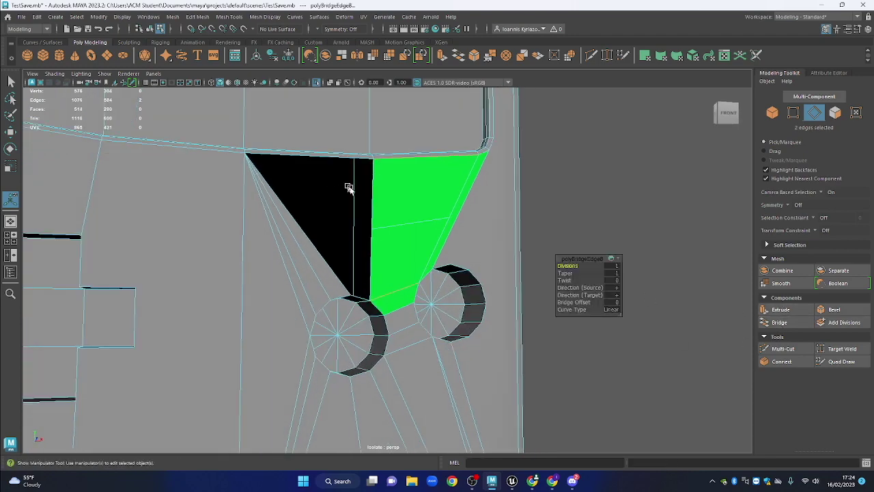
{"action": "left_click_drag", "start_coordinate": [574, 265], "coordinate": [539, 265]}
Bridge the last open border edge below the screen to the left-hand button hole's upper rim edge
{"action": "left_click_drag", "start_coordinate": [333, 180], "coordinate": [343, 210]}
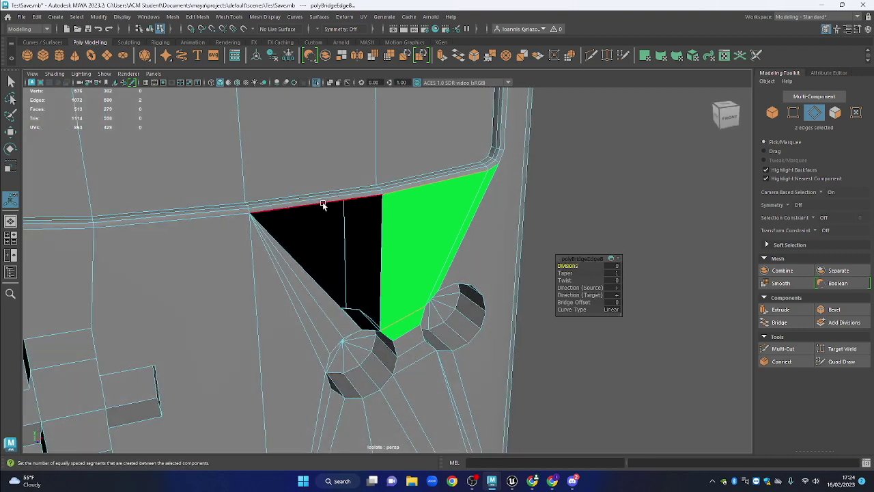
{"action": "left_click", "coordinate": [322, 202]}
{"action": "left_click_drag", "start_coordinate": [414, 303], "coordinate": [393, 306]}
{"action": "left_click", "coordinate": [355, 331], "text": "shift"}
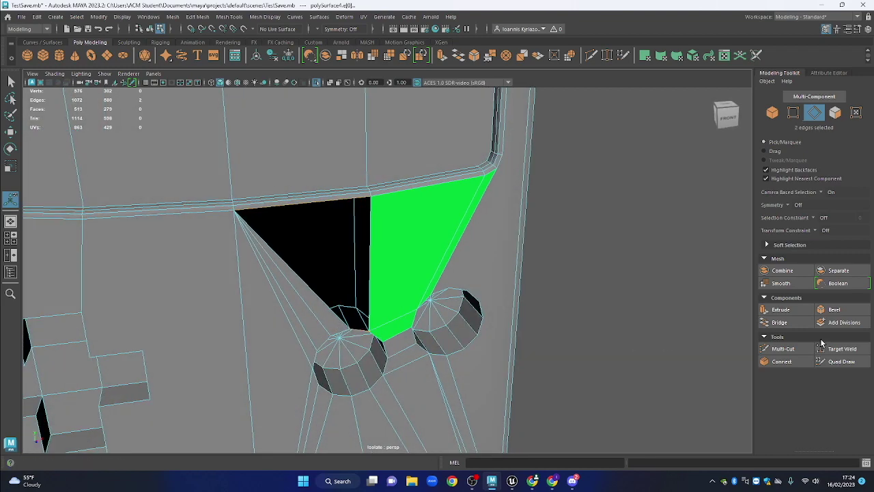
{"action": "left_click", "coordinate": [779, 322]}
{"action": "left_click", "coordinate": [593, 210]}
{"action": "left_click_drag", "start_coordinate": [517, 226], "coordinate": [594, 223]}
Assign the existing lambert1 material to the whole console body
{"action": "left_click", "coordinate": [773, 114]}
{"action": "right_click", "coordinate": [381, 192]}
{"action": "mouse_move", "coordinate": [399, 444]}
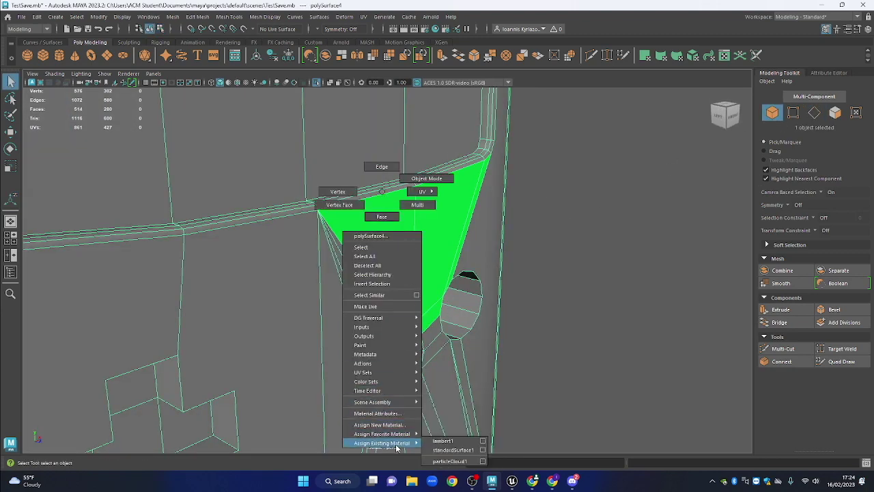
{"action": "left_click", "coordinate": [440, 442]}
{"action": "left_click", "coordinate": [571, 298]}
Examine the shaded front of the console around the screen rim and button holes
{"action": "left_click_drag", "start_coordinate": [572, 299], "coordinate": [413, 300]}
{"action": "left_click_drag", "start_coordinate": [409, 241], "coordinate": [470, 254]}
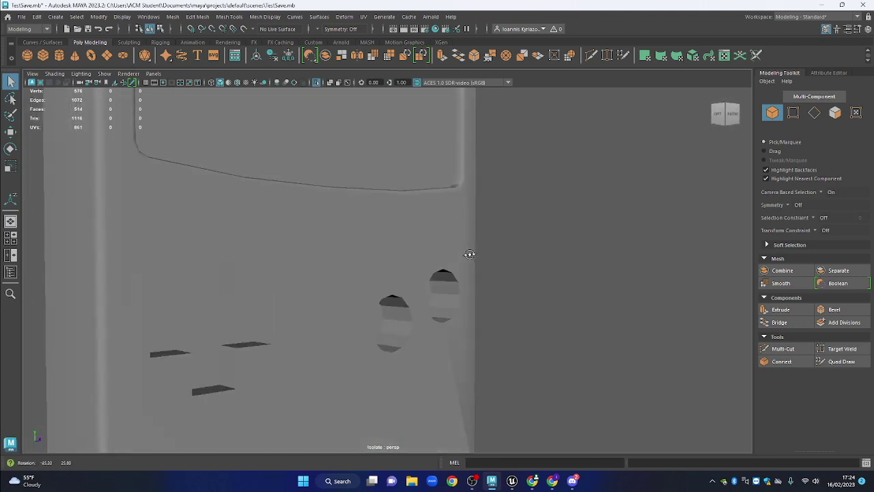
{"action": "left_click_drag", "start_coordinate": [393, 231], "coordinate": [455, 338]}
{"action": "left_click", "coordinate": [461, 321]}
{"action": "left_click_drag", "start_coordinate": [457, 277], "coordinate": [403, 295]}
Select the large front face running along the console's right side from the top to the lower corner
{"action": "left_click", "coordinate": [835, 113]}
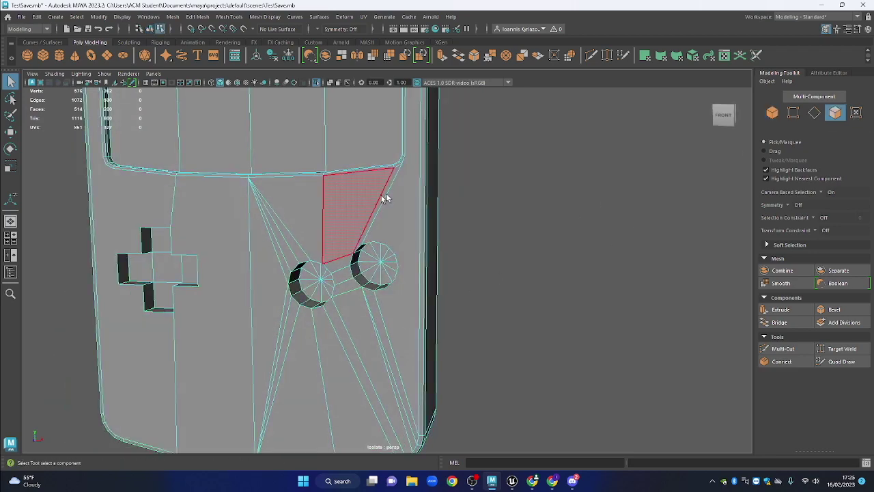
{"action": "left_click", "coordinate": [362, 201]}
{"action": "key", "text": "f"}
{"action": "left_click_drag", "start_coordinate": [430, 164], "coordinate": [572, 192]}
{"action": "scroll", "coordinate": [570, 191], "scroll_direction": "down", "scroll_amount": 3}
{"action": "left_click_drag", "start_coordinate": [519, 157], "coordinate": [522, 214]}
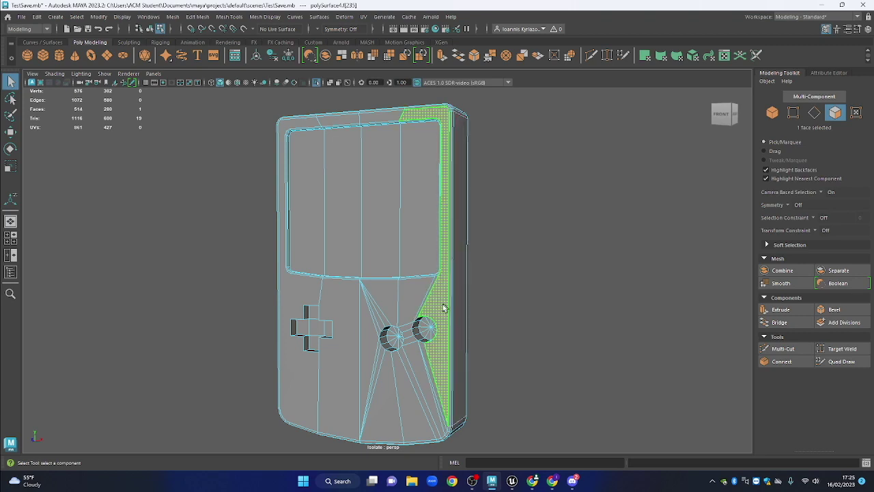
Try to triangulate the selected large front face along the console's right side, and undo it
{"action": "key", "text": "space"}
{"action": "left_click", "coordinate": [316, 325]}
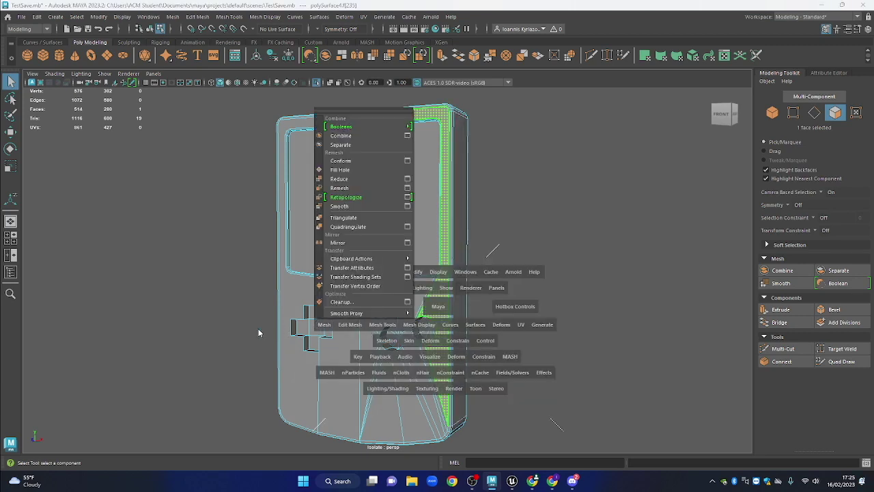
{"action": "key", "text": "space"}
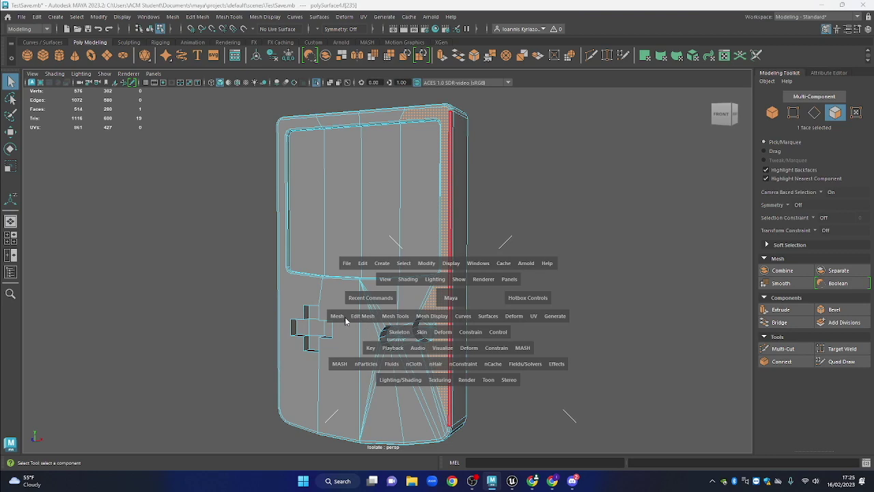
{"action": "key", "text": "space"}
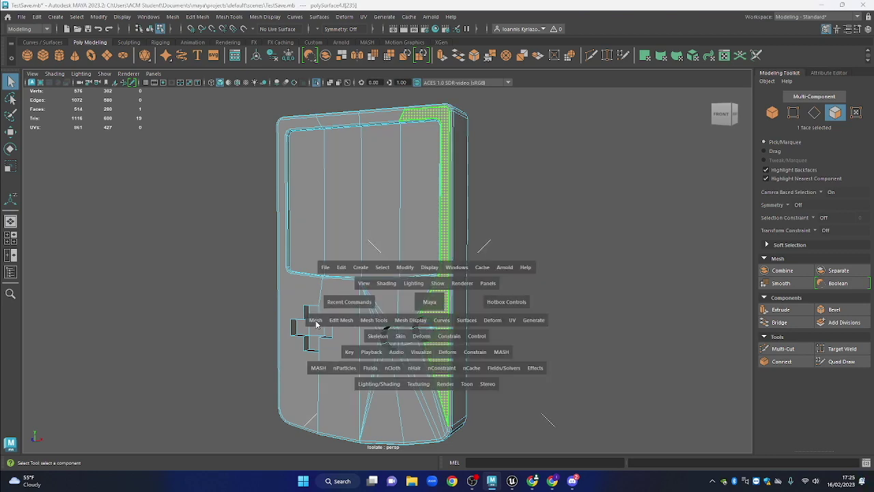
{"action": "left_click", "coordinate": [316, 325]}
{"action": "left_click", "coordinate": [344, 212]}
{"action": "left_click", "coordinate": [528, 330]}
{"action": "scroll", "coordinate": [524, 258], "scroll_direction": "up", "scroll_amount": 5}
{"action": "left_click_drag", "start_coordinate": [544, 260], "coordinate": [483, 231]}
{"action": "key", "text": "ctrl+z"}
{"action": "key", "text": "ctrl+z"}
Slice a straight horizontal cut across the console in the front view, between the screen and the D-pad and button holes
{"action": "left_click", "coordinate": [544, 230]}
{"action": "key", "text": "space"}
{"action": "scroll", "coordinate": [483, 230], "scroll_direction": "up", "scroll_amount": 8}
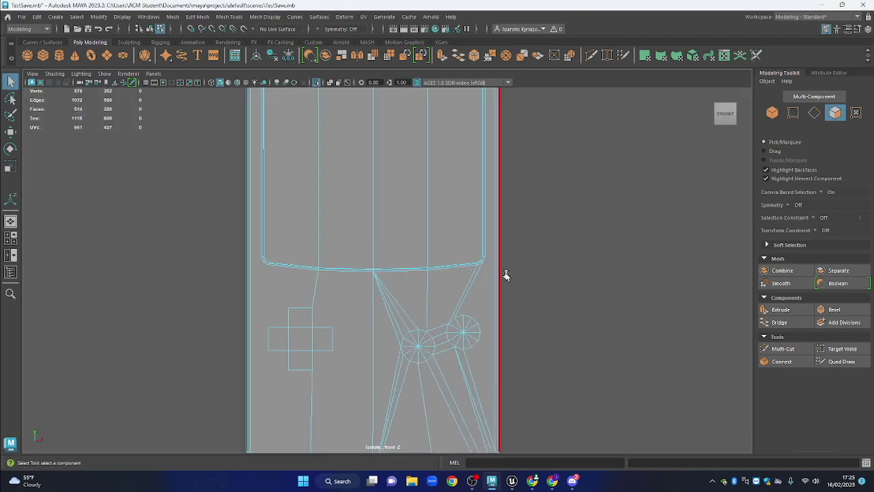
{"action": "scroll", "coordinate": [509, 279], "scroll_direction": "up", "scroll_amount": 1}
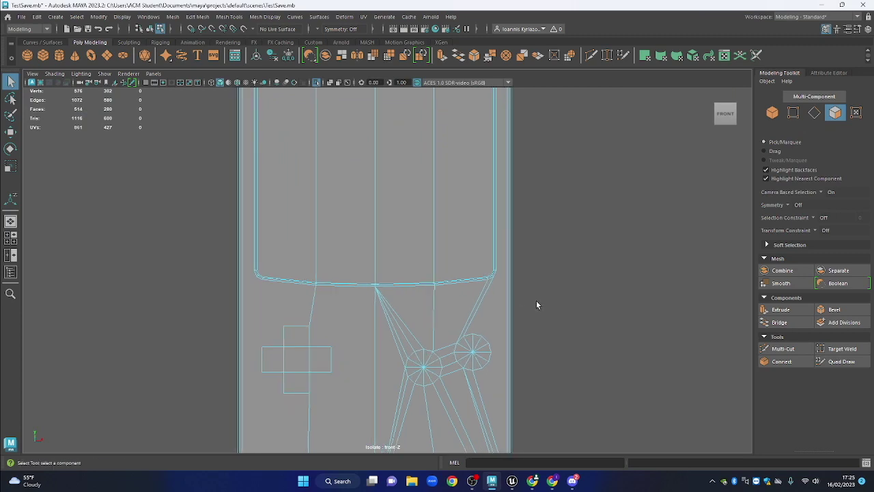
{"action": "left_click", "coordinate": [813, 113]}
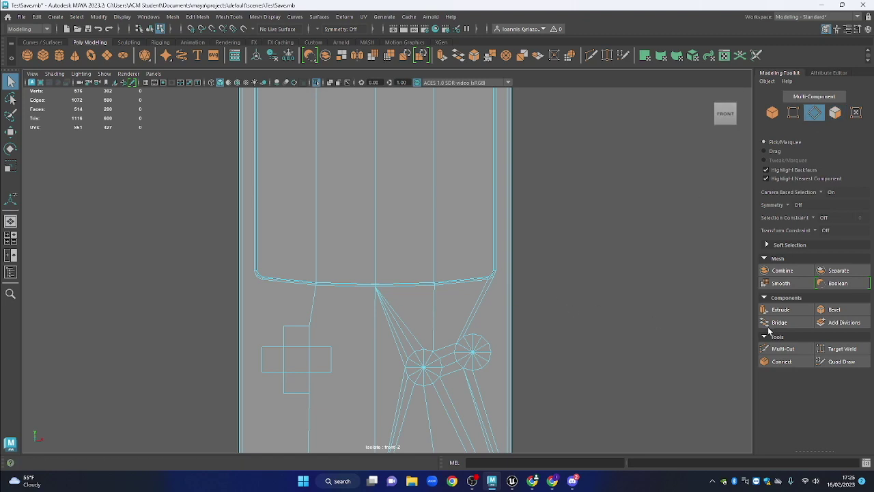
{"action": "left_click", "coordinate": [780, 349]}
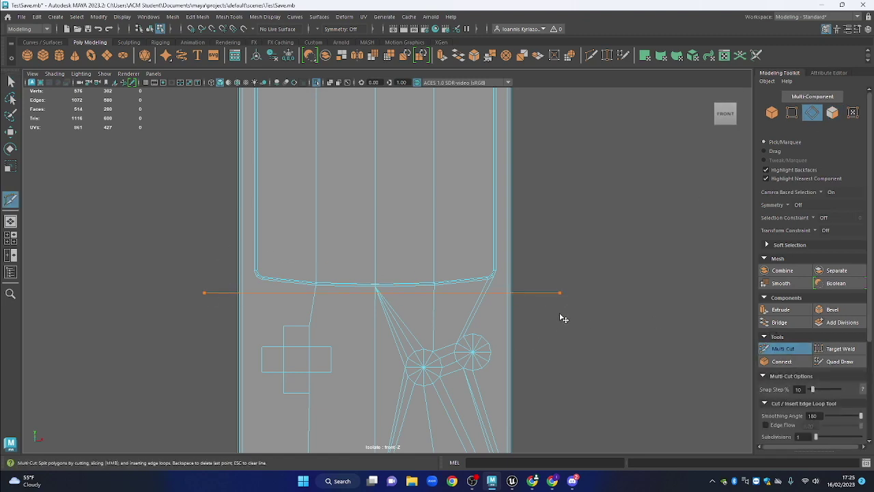
{"action": "key", "text": "Escape"}
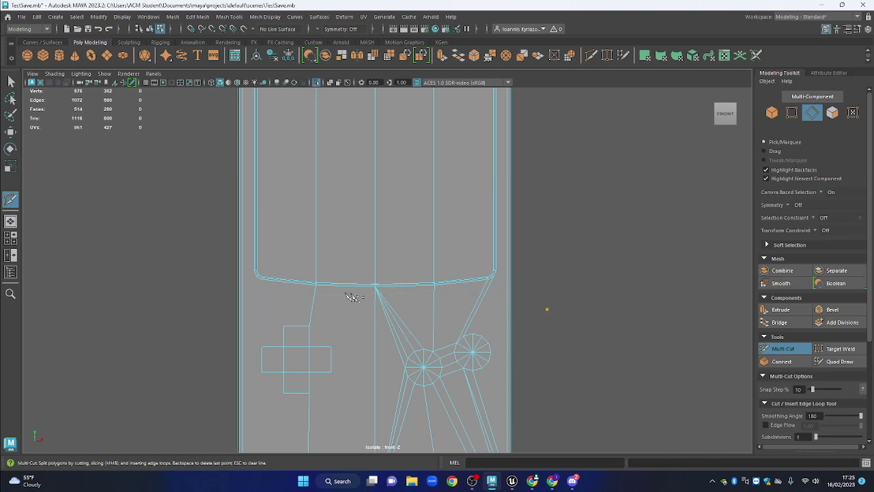
{"action": "key", "text": "Return"}
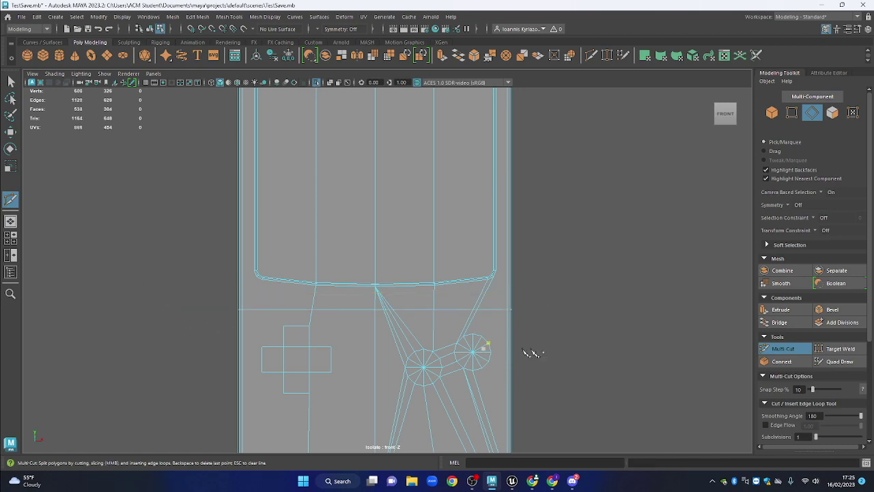
Delete the fanned diagonal edges between the screen's lower middle rim and the new horizontal cut
{"action": "key", "text": "q"}
{"action": "key", "text": "space"}
{"action": "left_click_drag", "start_coordinate": [547, 306], "coordinate": [550, 295]}
{"action": "left_click_drag", "start_coordinate": [510, 214], "coordinate": [531, 209]}
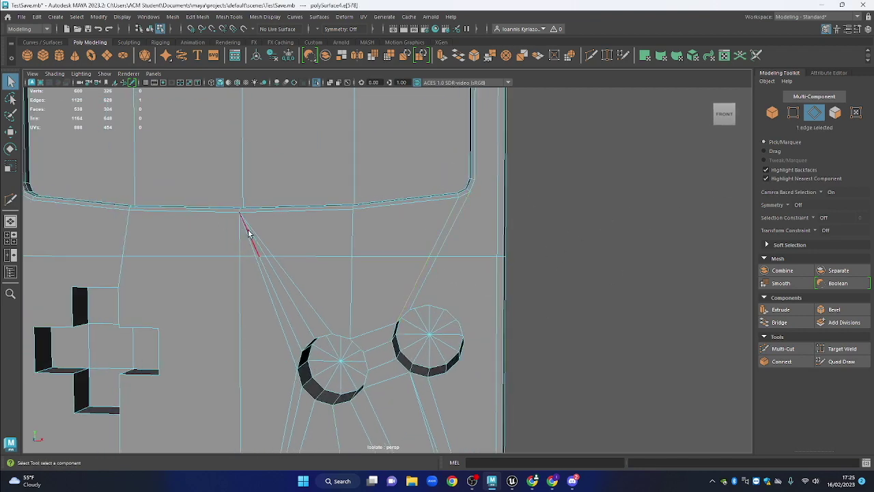
{"action": "left_click", "coordinate": [260, 247], "text": "shift"}
{"action": "key", "text": "Delete"}
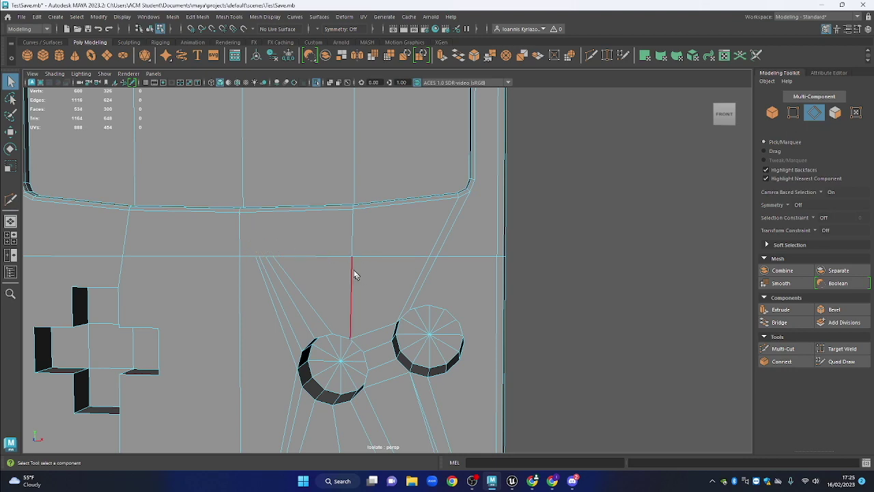
Target-weld the stray diagonal vertices on the horizontal cut onto the nearby vertical edge-line vertices above the left-hand button hole
{"action": "scroll", "coordinate": [568, 265], "scroll_direction": "up", "scroll_amount": 1}
{"action": "left_click", "coordinate": [839, 349]}
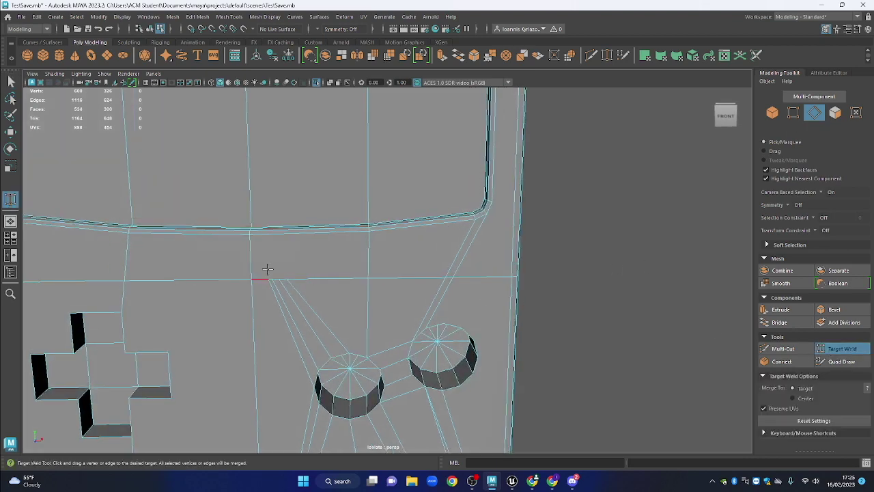
{"action": "key", "text": "F9"}
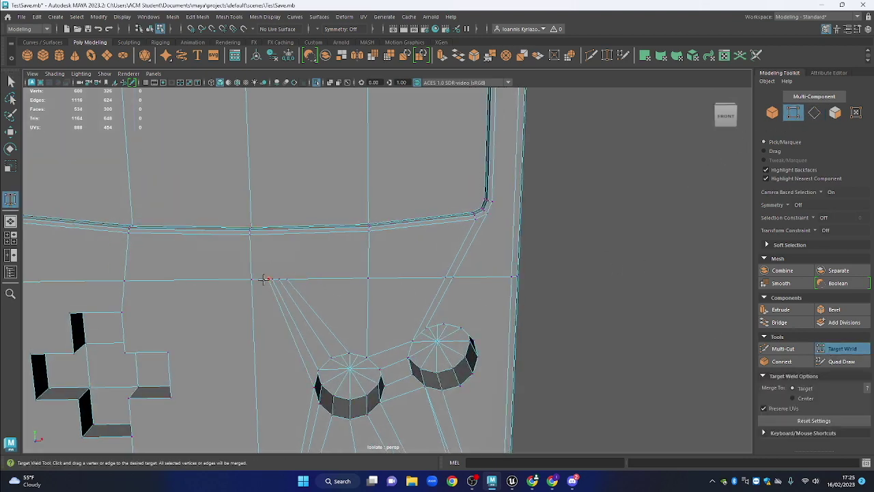
{"action": "left_click_drag", "start_coordinate": [455, 297], "coordinate": [338, 259], "text": "alt"}
{"action": "left_click_drag", "start_coordinate": [405, 274], "coordinate": [457, 276], "text": "alt"}
{"action": "left_click_drag", "start_coordinate": [400, 316], "coordinate": [321, 226]}
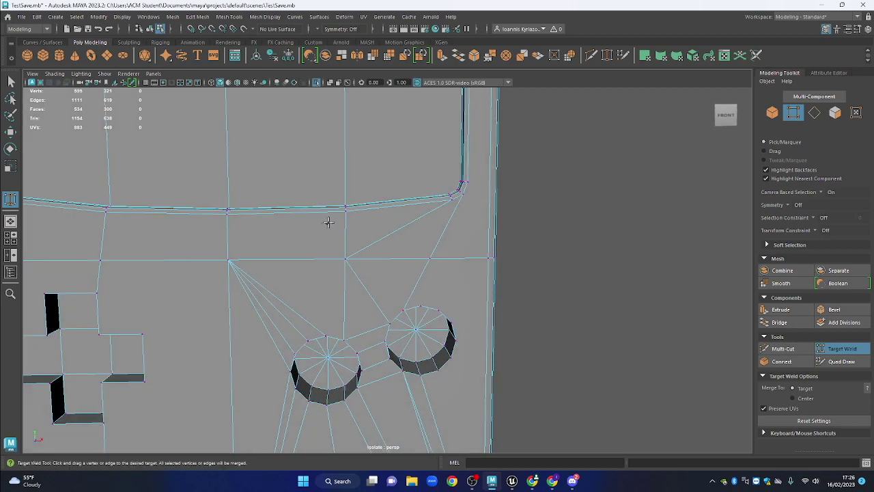
Try to weld the remaining diagonal's vertex on the horizontal cut onto the neighbouring vertical line's vertex, and undo it
{"action": "scroll", "coordinate": [351, 261], "scroll_direction": "down", "scroll_amount": 1}
{"action": "left_click_drag", "start_coordinate": [392, 276], "coordinate": [386, 269], "text": "alt"}
{"action": "scroll", "coordinate": [431, 270], "scroll_direction": "up", "scroll_amount": 1}
{"action": "left_click_drag", "start_coordinate": [431, 253], "coordinate": [411, 237], "text": "alt"}
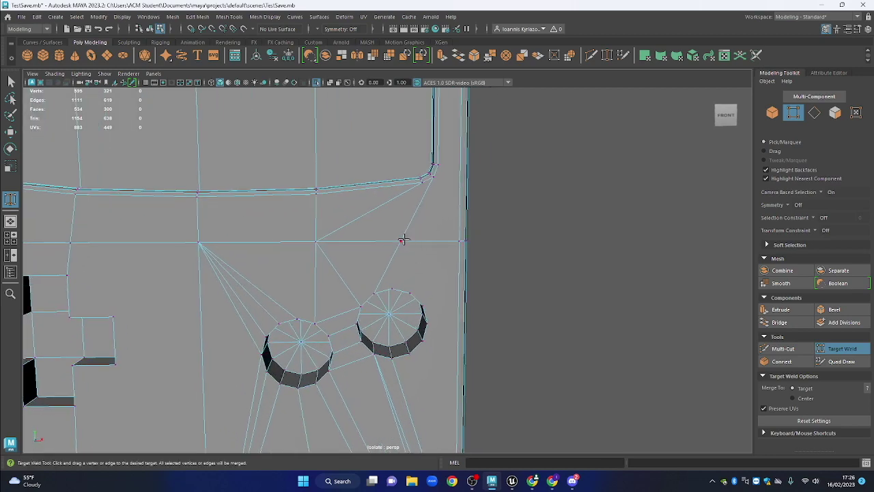
{"action": "key", "text": "ctrl+z"}
{"action": "left_click_drag", "start_coordinate": [401, 242], "coordinate": [314, 233]}
{"action": "key", "text": "ctrl+z"}
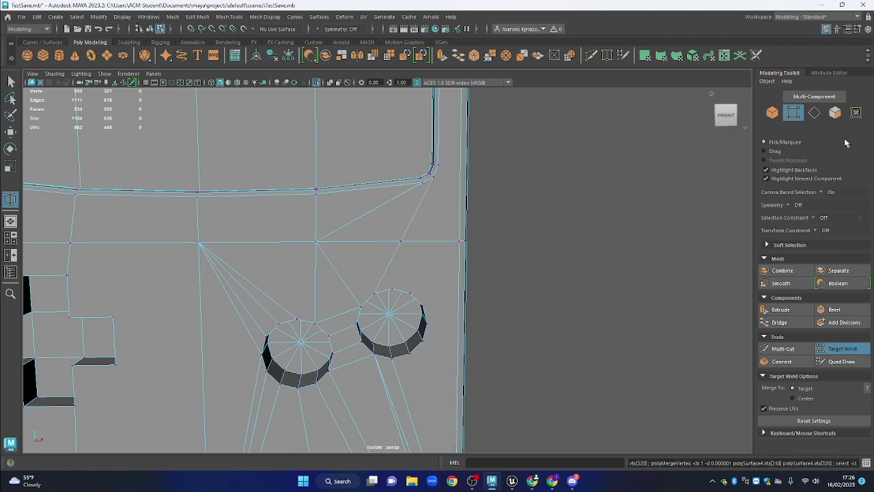
Delete the diagonal edge running from the screen's lower-right corner across the horizontal cut to the right-hand button hole
{"action": "left_click", "coordinate": [814, 112]}
{"action": "key", "text": "q"}
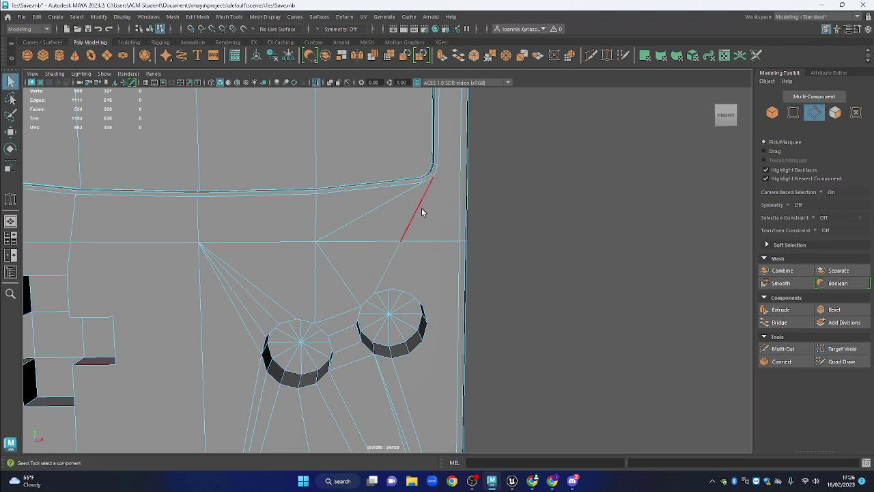
{"action": "left_click", "coordinate": [841, 361]}
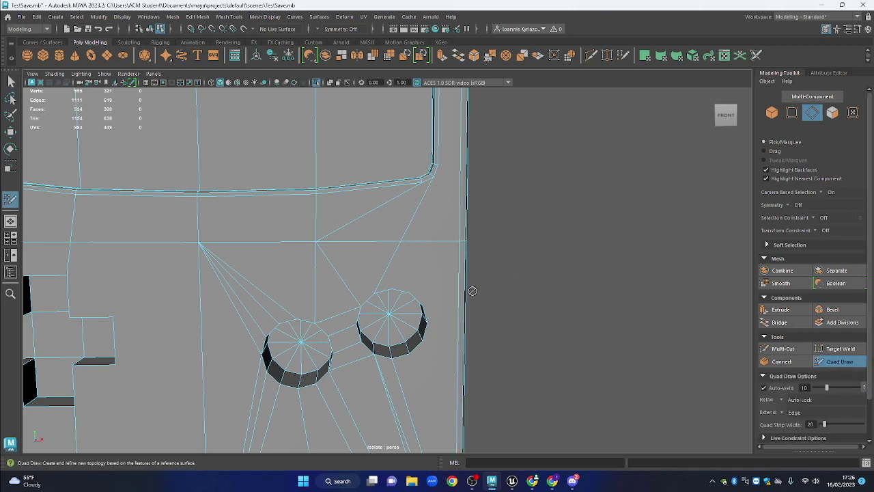
{"action": "left_click_drag", "start_coordinate": [556, 256], "coordinate": [548, 254]}
{"action": "key", "text": "q"}
{"action": "scroll", "coordinate": [511, 280], "scroll_direction": "up", "scroll_amount": 2}
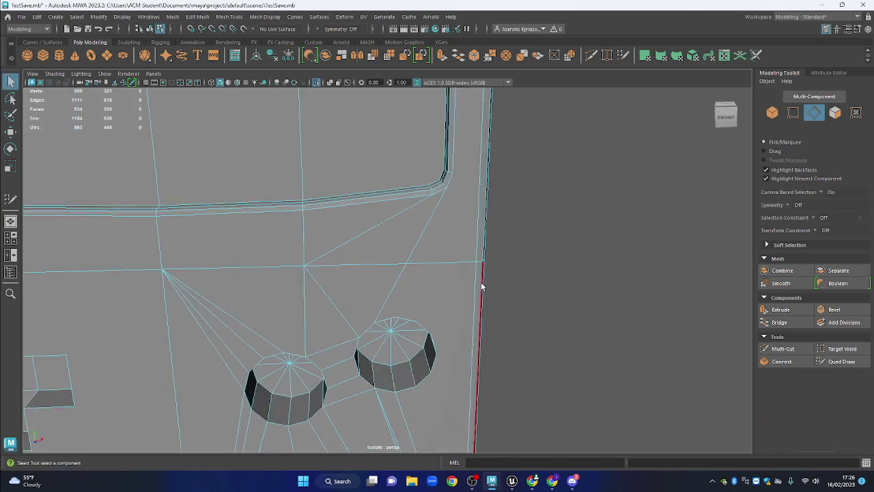
{"action": "left_click", "coordinate": [429, 219]}
{"action": "key", "text": "Delete"}
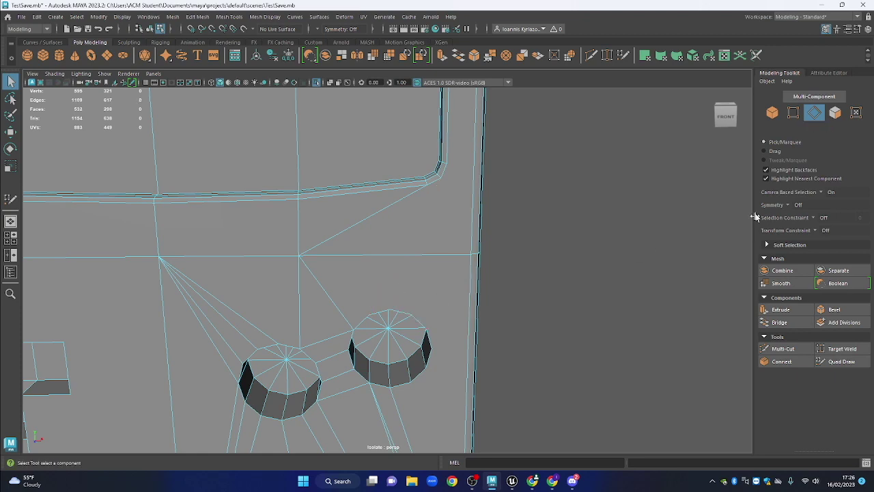
Multi-Cut edges from the screen rim's lower-right corner vertices to the right end of the horizontal cut
{"action": "left_click", "coordinate": [783, 350]}
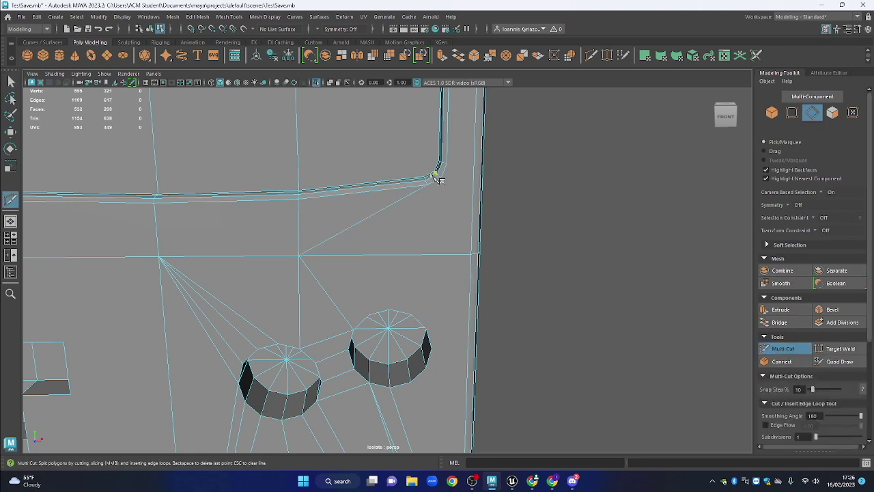
{"action": "left_click", "coordinate": [437, 181]}
{"action": "left_click", "coordinate": [470, 254]}
{"action": "left_click", "coordinate": [446, 163]}
{"action": "right_click", "coordinate": [458, 146]}
Cut edges joining the right-hand button hole's upper rim vertices to the horizontal cut's right end and its vertex above the holes
{"action": "left_click", "coordinate": [412, 314]}
{"action": "left_click_drag", "start_coordinate": [415, 289], "coordinate": [423, 230]}
{"action": "left_click", "coordinate": [409, 232]}
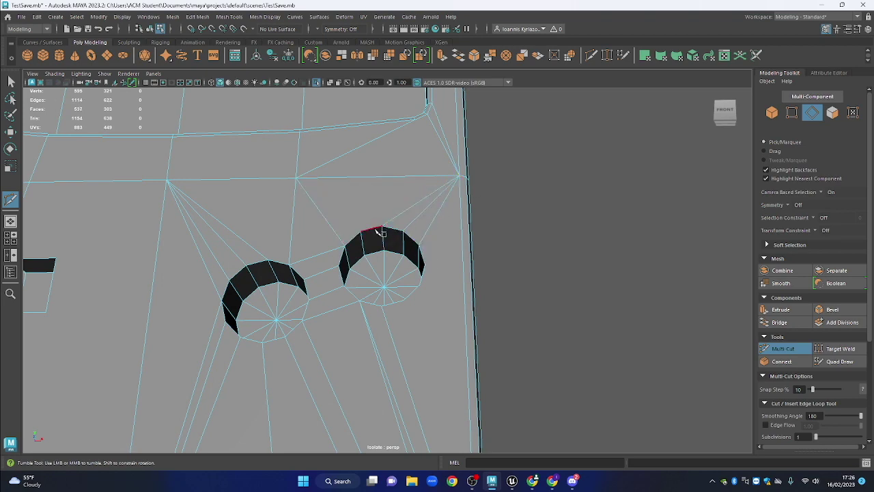
{"action": "left_click", "coordinate": [295, 179]}
{"action": "right_click", "coordinate": [280, 180]}
Delete the leftover vertex on the horizontal cut above the right-hand button hole
{"action": "key", "text": "q"}
{"action": "key", "text": "F9"}
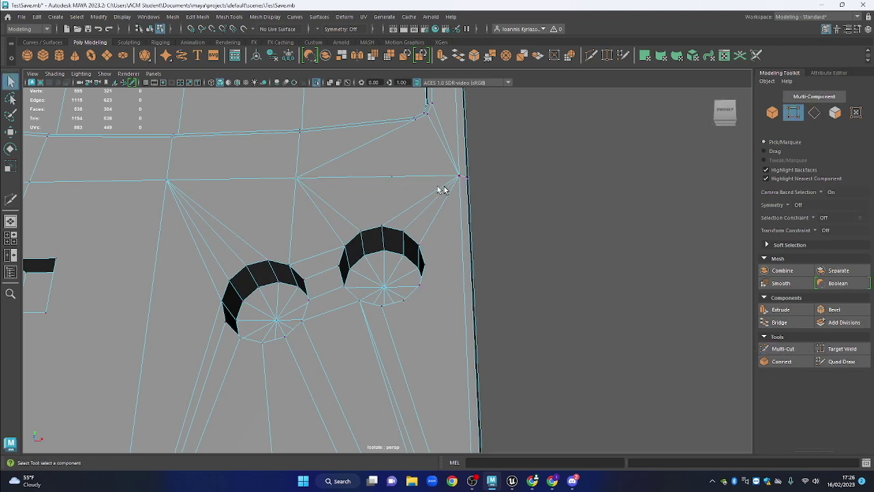
{"action": "key", "text": "Delete"}
Cut edges from the right-hand button hole's right and lower rim vertices to the start of the body's rounded lower-right corner
{"action": "left_click_drag", "start_coordinate": [448, 207], "coordinate": [448, 209], "text": "alt"}
{"action": "left_click_drag", "start_coordinate": [529, 295], "coordinate": [441, 189], "text": "alt"}
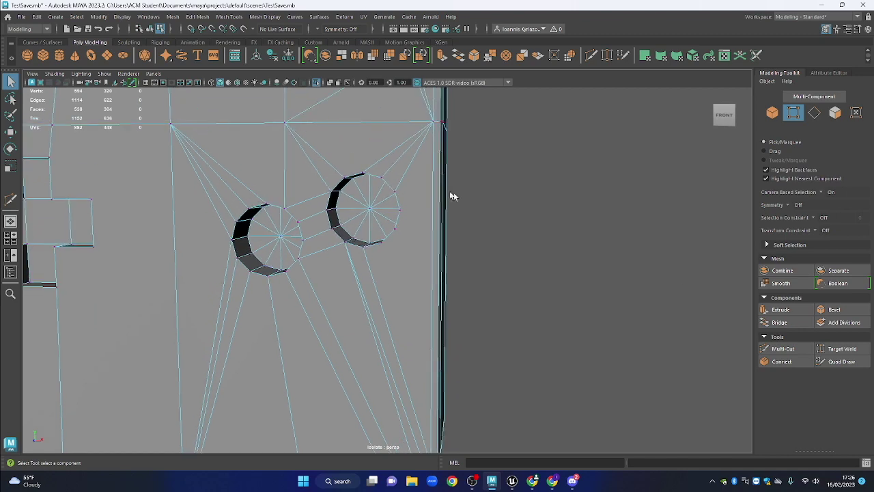
{"action": "left_click", "coordinate": [783, 348]}
{"action": "left_click", "coordinate": [400, 209]}
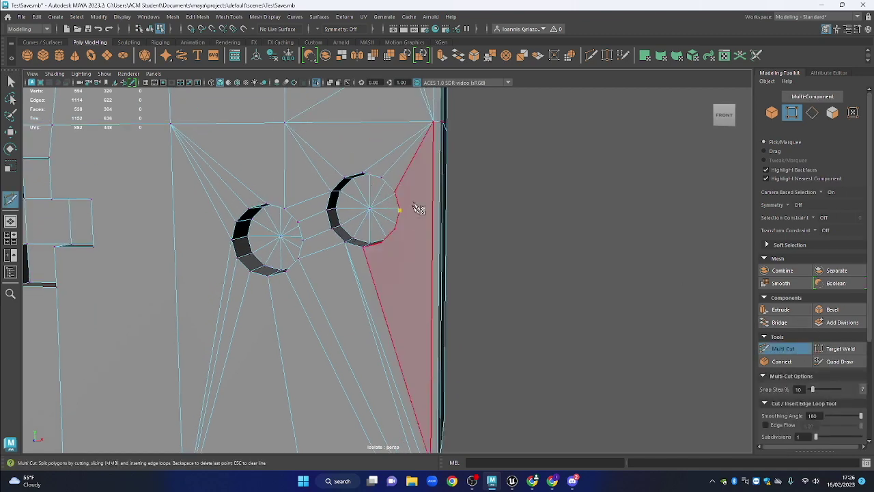
{"action": "scroll", "coordinate": [409, 226], "scroll_direction": "down", "scroll_amount": 1}
{"action": "left_click_drag", "start_coordinate": [413, 257], "coordinate": [408, 193], "text": "alt"}
{"action": "left_click", "coordinate": [381, 170]}
{"action": "left_click", "coordinate": [410, 371]}
{"action": "right_click", "coordinate": [412, 412]}
{"action": "left_click", "coordinate": [368, 183]}
{"action": "left_click", "coordinate": [367, 184]}
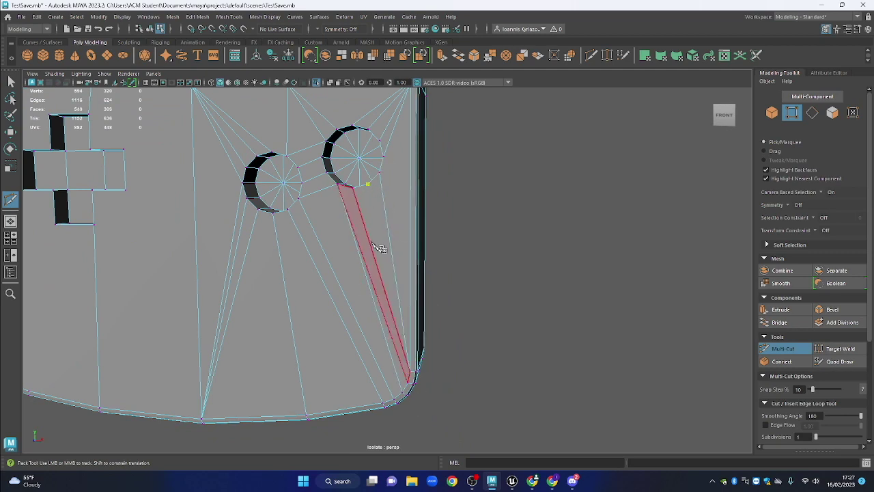
{"action": "left_click", "coordinate": [410, 370]}
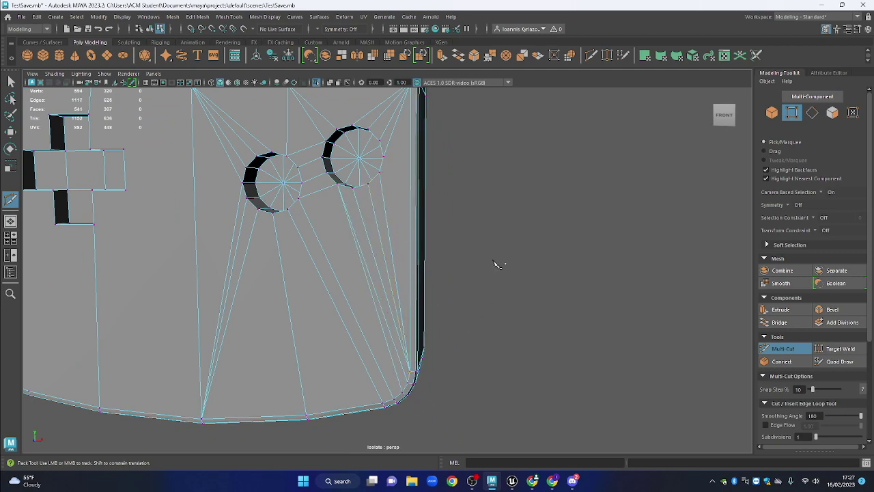
{"action": "key", "text": "q"}
Delete one of the long edges between the right-hand button hole's lower rim and the body's lower-right corner
{"action": "right_click", "coordinate": [499, 184]}
{"action": "left_click", "coordinate": [526, 174]}
{"action": "scroll", "coordinate": [491, 215], "scroll_direction": "down", "scroll_amount": 3}
{"action": "left_click_drag", "start_coordinate": [478, 229], "coordinate": [362, 239], "text": "alt"}
{"action": "left_click", "coordinate": [363, 237]}
{"action": "left_click_drag", "start_coordinate": [365, 205], "coordinate": [384, 202], "text": "alt"}
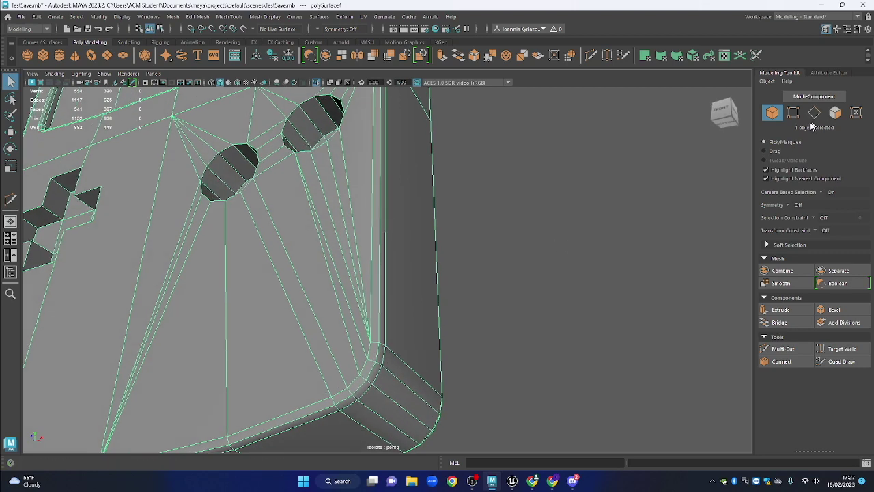
{"action": "left_click", "coordinate": [814, 113]}
{"action": "left_click", "coordinate": [335, 230]}
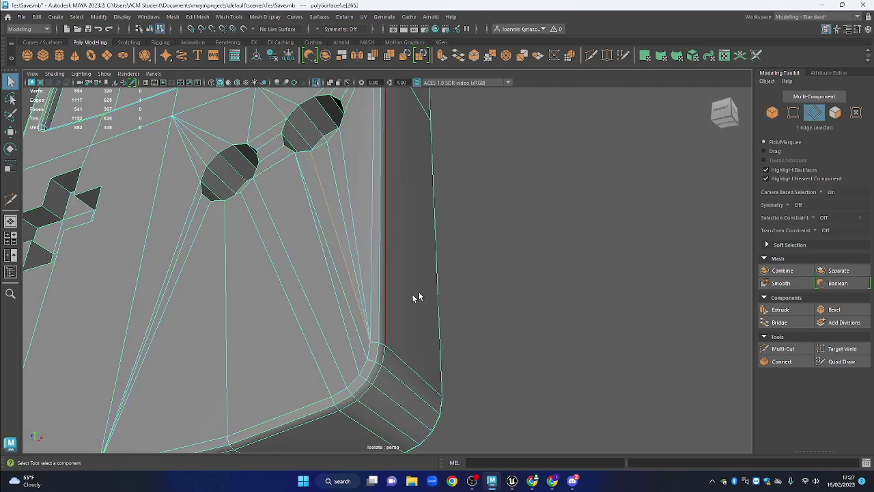
{"action": "right_click", "coordinate": [517, 204]}
{"action": "left_click", "coordinate": [505, 213]}
{"action": "left_click", "coordinate": [346, 258]}
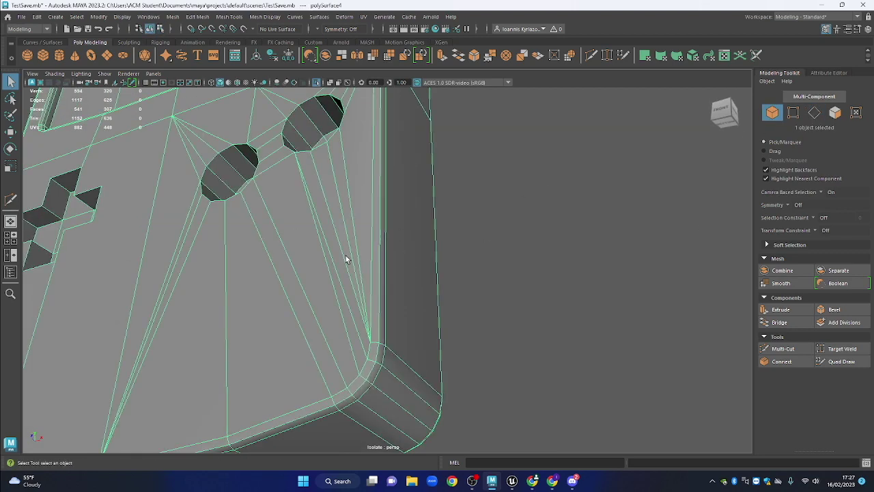
{"action": "left_click", "coordinate": [814, 113]}
{"action": "left_click", "coordinate": [356, 286]}
{"action": "key", "text": "Delete"}
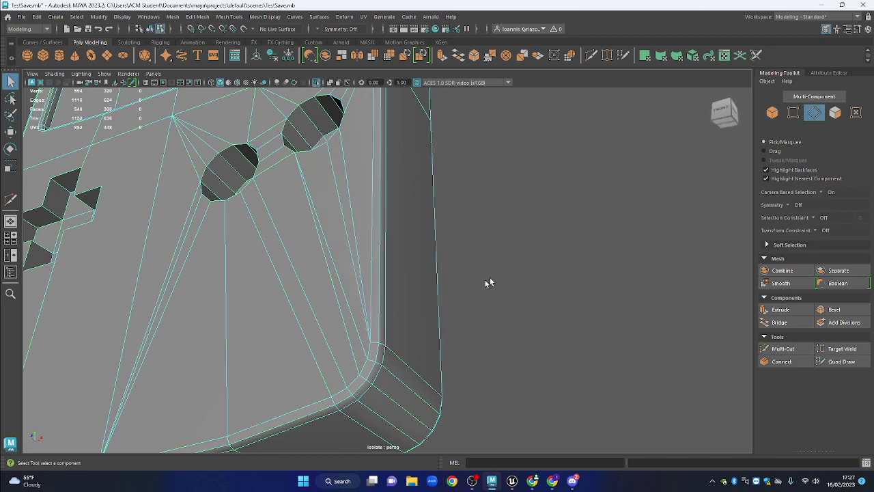
Multi-Cut a new edge from the right-hand button hole's bottom rim vertex to the body's lower-right corner
{"action": "left_click", "coordinate": [783, 349]}
{"action": "left_click_drag", "start_coordinate": [346, 195], "coordinate": [344, 193]}
{"action": "left_click", "coordinate": [338, 177]}
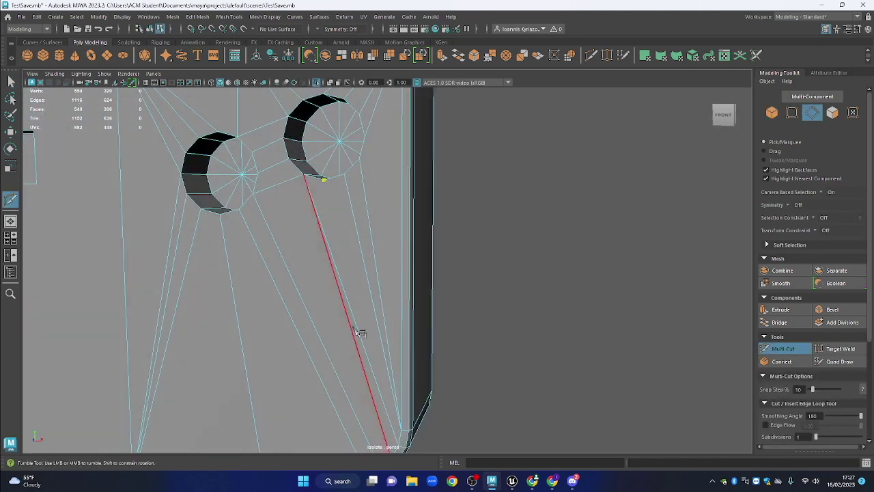
{"action": "left_click_drag", "start_coordinate": [351, 316], "coordinate": [384, 312]}
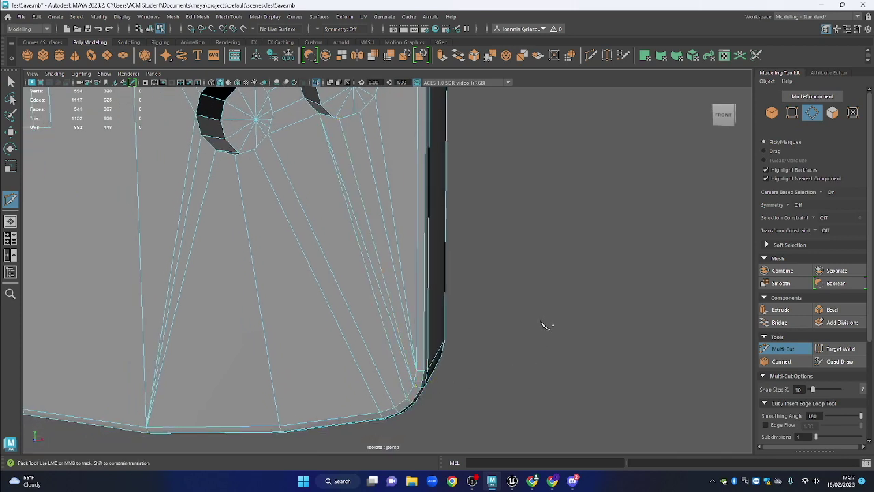
Examine the shaded lower front of the console around the D-pad and button holes, ending in face selection mode
{"action": "key", "text": "q"}
{"action": "right_click", "coordinate": [504, 193]}
{"action": "left_click", "coordinate": [535, 178]}
{"action": "left_click_drag", "start_coordinate": [489, 247], "coordinate": [355, 184]}
{"action": "left_click_drag", "start_coordinate": [393, 226], "coordinate": [439, 251]}
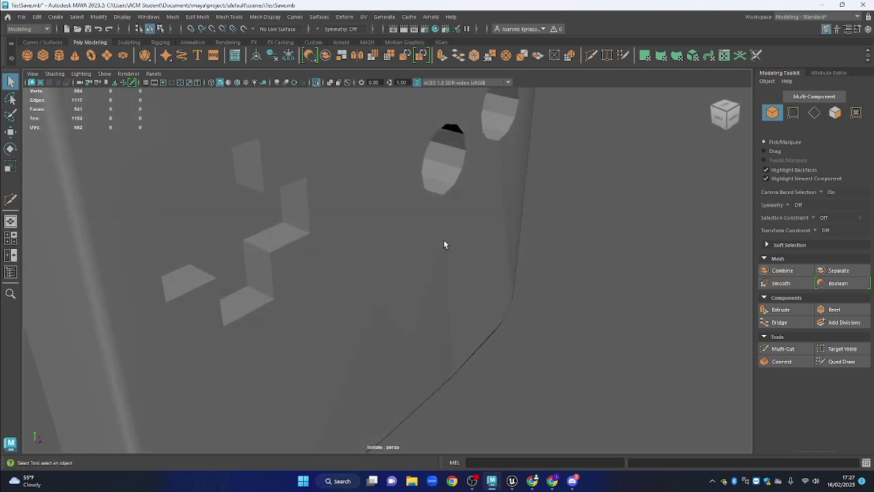
{"action": "left_click_drag", "start_coordinate": [546, 273], "coordinate": [446, 221]}
{"action": "left_click", "coordinate": [499, 284]}
{"action": "left_click_drag", "start_coordinate": [410, 171], "coordinate": [403, 261]}
{"action": "left_click", "coordinate": [836, 114]}
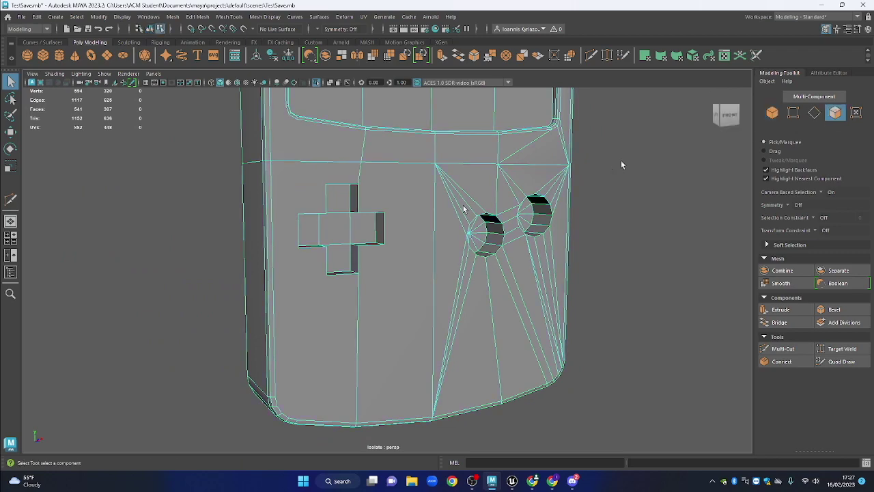
Check the extents of the front faces around the D-pad opening by selecting them, and clear the selection
{"action": "left_click", "coordinate": [314, 191]}
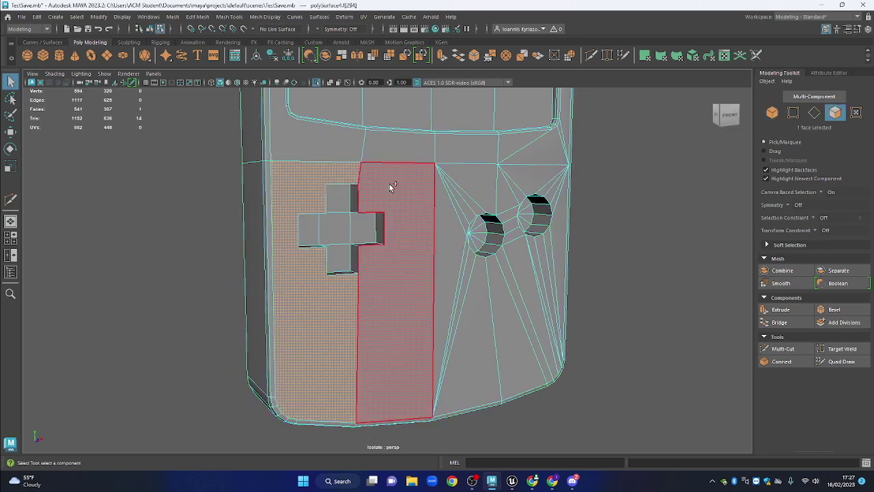
{"action": "left_click", "coordinate": [391, 188]}
{"action": "left_click_drag", "start_coordinate": [419, 253], "coordinate": [408, 275]}
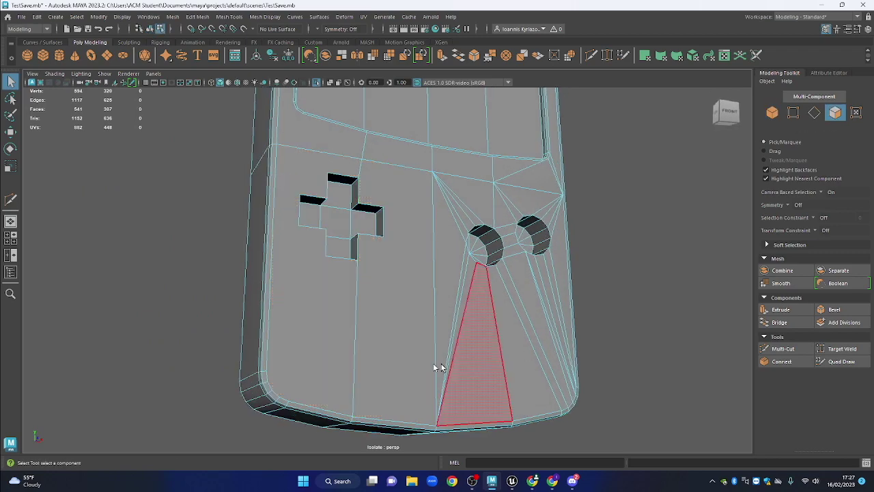
{"action": "left_click", "coordinate": [676, 315]}
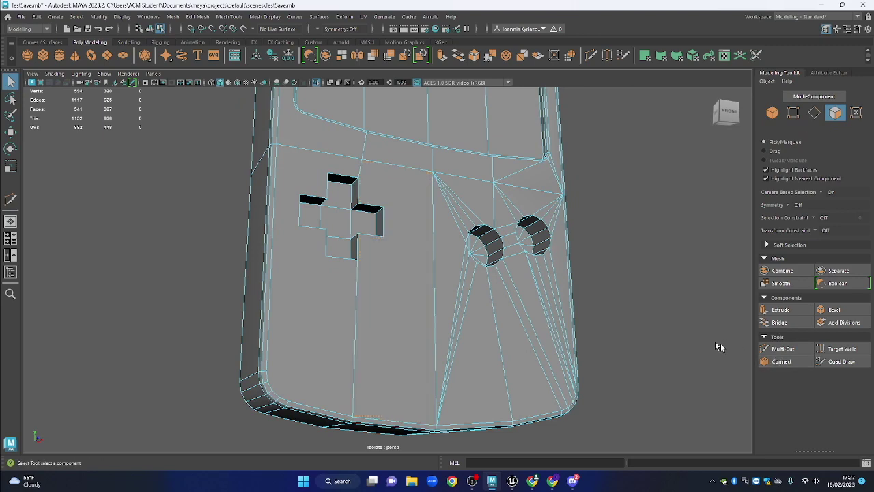
Select the edges outlining the D-pad opening's front rim
{"action": "scroll", "coordinate": [361, 163], "scroll_direction": "up", "scroll_amount": 3}
{"action": "left_click_drag", "start_coordinate": [360, 162], "coordinate": [394, 172]}
{"action": "left_click", "coordinate": [818, 113]}
{"action": "left_click", "coordinate": [382, 155]}
{"action": "left_click", "coordinate": [395, 177], "text": "shift"}
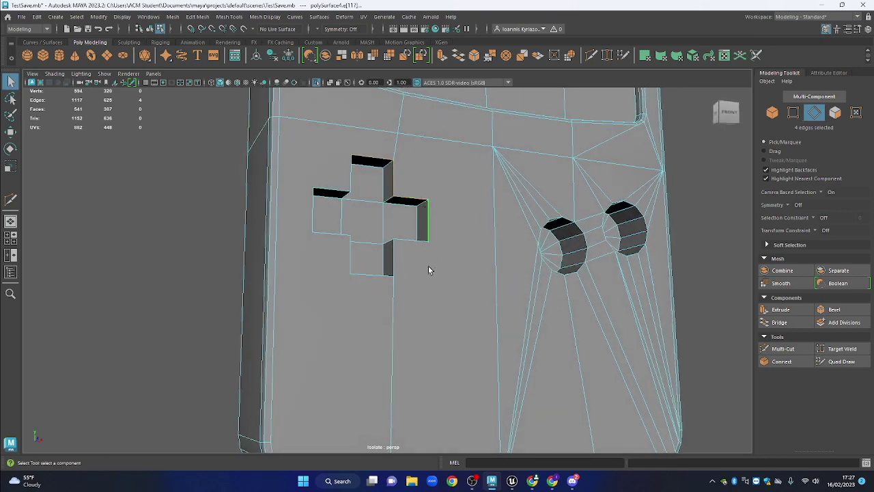
{"action": "left_click_drag", "start_coordinate": [429, 266], "coordinate": [424, 301]}
{"action": "left_click", "coordinate": [408, 269], "text": "shift"}
{"action": "left_click", "coordinate": [357, 312], "text": "shift"}
{"action": "left_click", "coordinate": [349, 298], "text": "shift"}
{"action": "left_click", "coordinate": [317, 288], "text": "shift"}
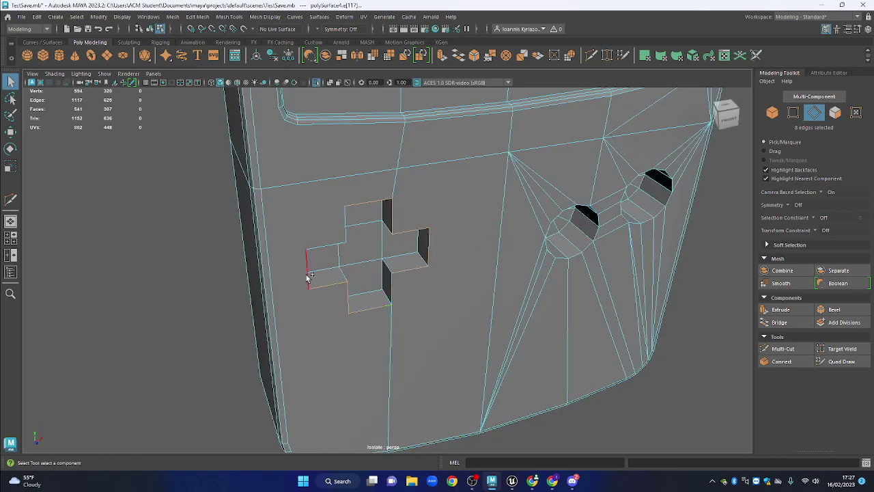
{"action": "left_click", "coordinate": [319, 245], "text": "shift"}
{"action": "left_click_drag", "start_coordinate": [378, 247], "coordinate": [313, 218]}
{"action": "left_click", "coordinate": [325, 176], "text": "shift"}
{"action": "scroll", "coordinate": [328, 197], "scroll_direction": "up", "scroll_amount": 3}
{"action": "left_click", "coordinate": [300, 218], "text": "shift"}
{"action": "left_click_drag", "start_coordinate": [336, 186], "coordinate": [413, 219]}
Add the depth edges at the D-pad opening's inner and outer corners to the rim selection
{"action": "left_click", "coordinate": [401, 216], "text": "shift"}
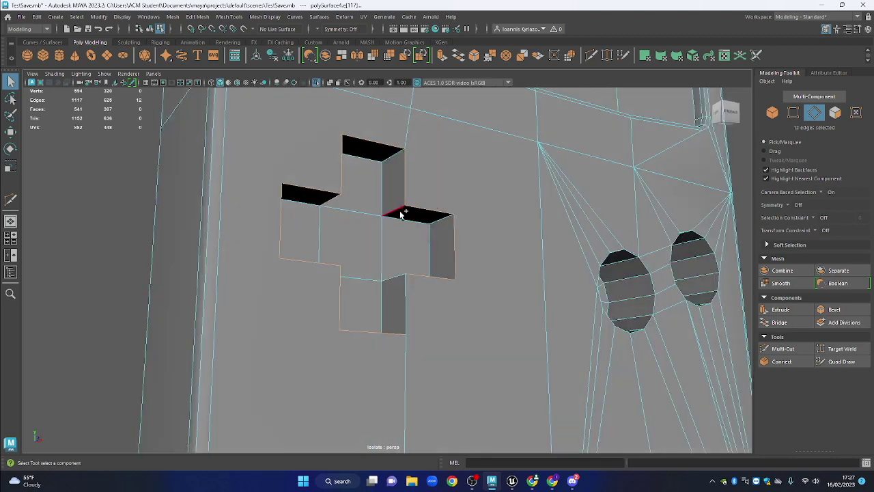
{"action": "left_click", "coordinate": [399, 212], "text": "shift"}
{"action": "double_click", "coordinate": [439, 219], "text": "shift"}
{"action": "left_click_drag", "start_coordinate": [499, 281], "coordinate": [459, 256]}
{"action": "left_click", "coordinate": [413, 329], "text": "shift"}
Try to bevel the selected D-pad rim and corner edges with 2 segments and a fraction of 0.25
{"action": "key", "text": "ctrl+b"}
{"action": "left_click_drag", "start_coordinate": [570, 273], "coordinate": [324, 167]}
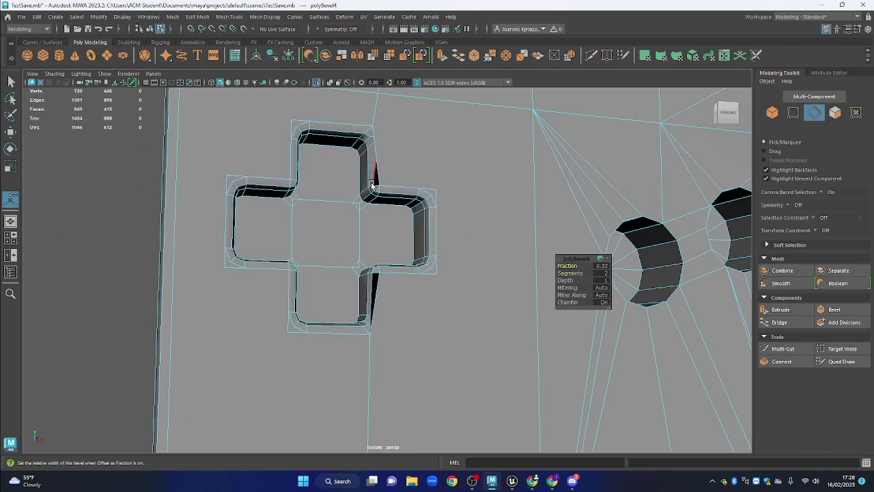
{"action": "left_click_drag", "start_coordinate": [429, 179], "coordinate": [390, 164]}
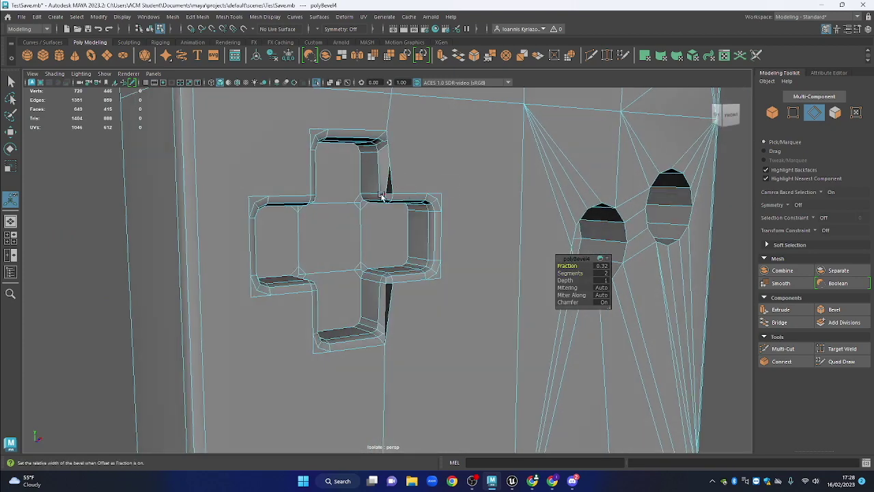
{"action": "left_click_drag", "start_coordinate": [432, 215], "coordinate": [437, 205]}
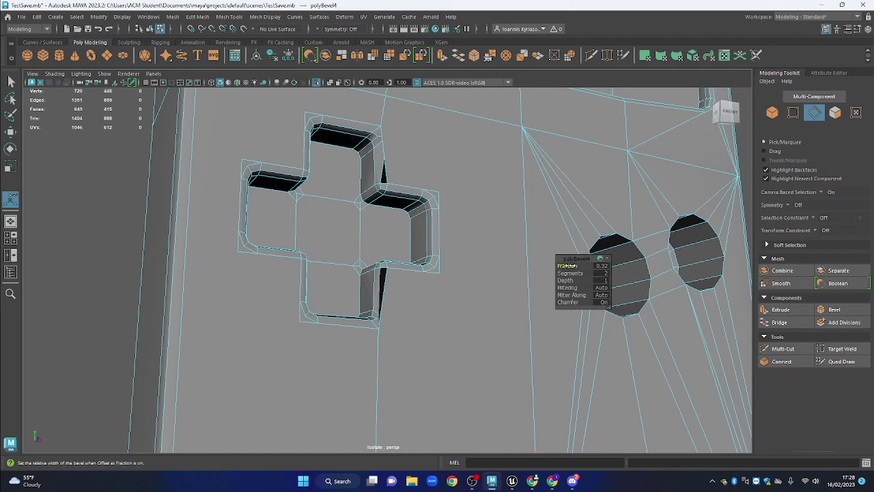
{"action": "left_click_drag", "start_coordinate": [565, 265], "coordinate": [517, 266]}
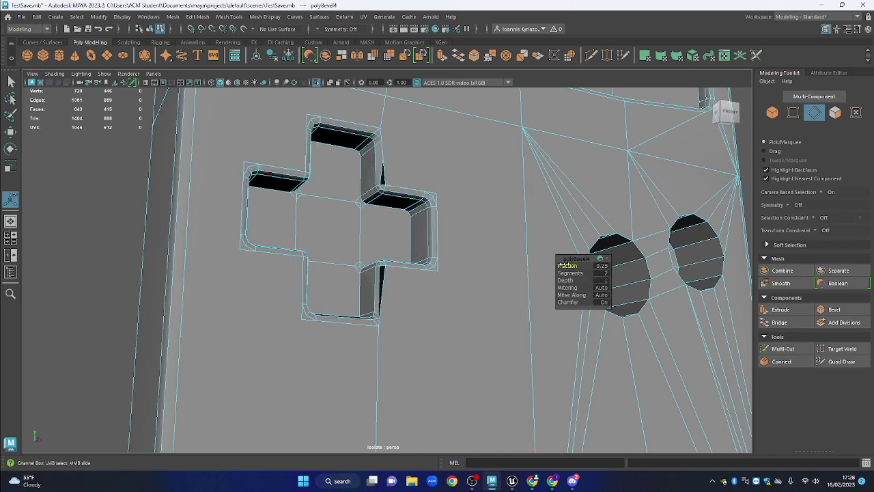
{"action": "left_click_drag", "start_coordinate": [452, 239], "coordinate": [450, 257]}
Undo the bevel on the D-pad opening
{"action": "key", "text": "ctrl+z"}
{"action": "key", "text": "ctrl+z"}
{"action": "key", "text": "ctrl+z"}
{"action": "key", "text": "ctrl+z"}
{"action": "left_click_drag", "start_coordinate": [471, 266], "coordinate": [437, 300]}
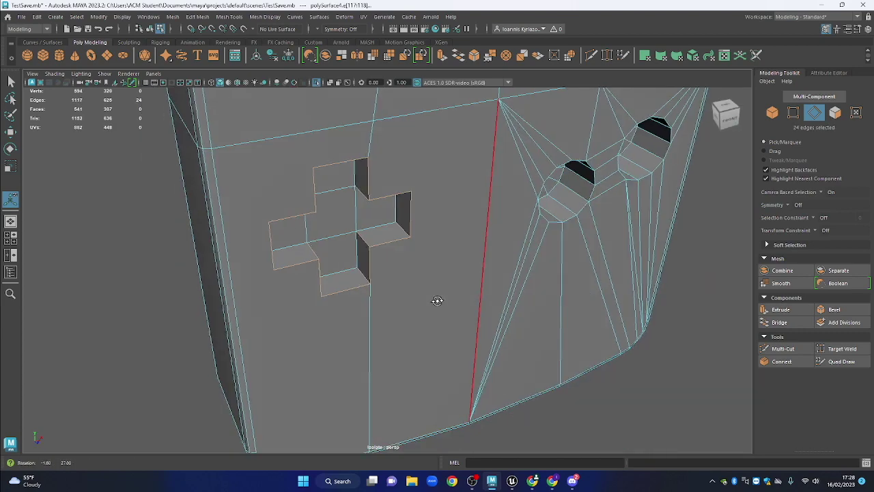
Multi-Cut an edge from the D-pad lower arm's bottom-right corner to the vertex at the middle of the body's bottom edge
{"action": "left_click", "coordinate": [786, 348]}
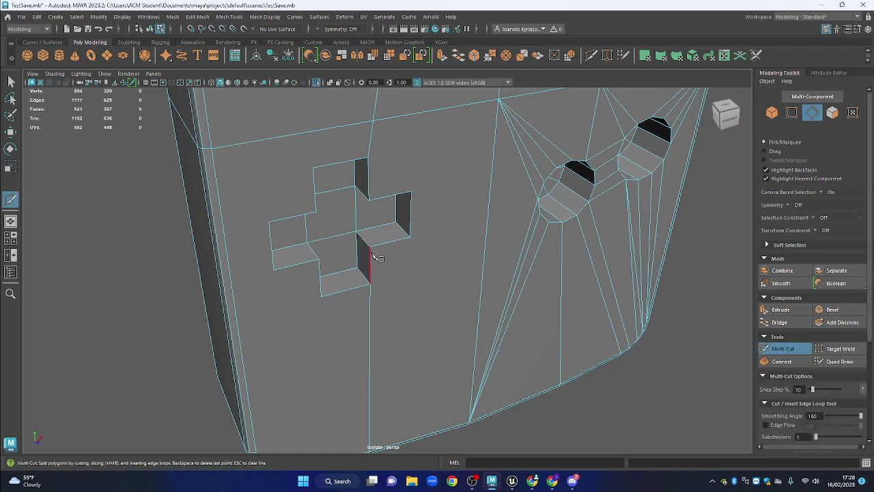
{"action": "left_click_drag", "start_coordinate": [376, 253], "coordinate": [399, 238]}
{"action": "scroll", "coordinate": [414, 283], "scroll_direction": "down", "scroll_amount": 3}
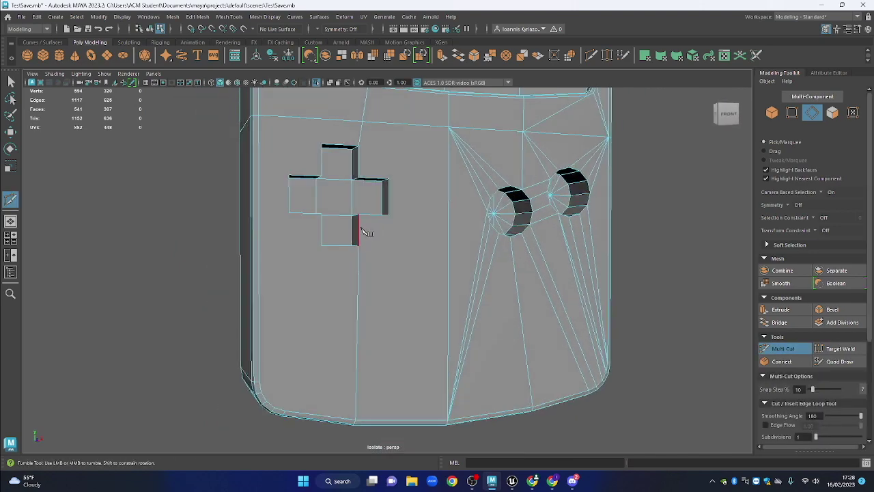
{"action": "left_click", "coordinate": [359, 245]}
{"action": "left_click", "coordinate": [448, 418]}
{"action": "right_click", "coordinate": [445, 414]}
Cut edges from the D-pad's lower-right inner corner and the right arm's lower corner to the body's bottom-middle vertex
{"action": "left_click", "coordinate": [387, 216]}
{"action": "left_click", "coordinate": [388, 215]}
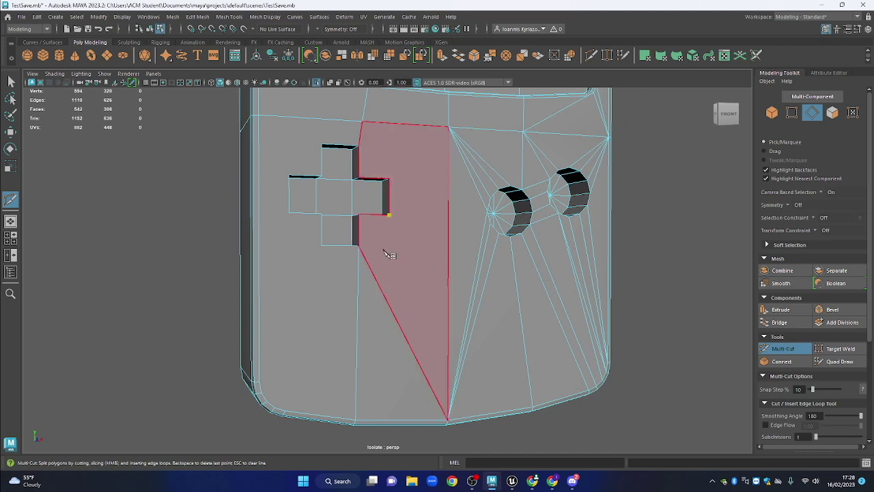
{"action": "left_click", "coordinate": [359, 246]}
{"action": "left_click_drag", "start_coordinate": [402, 269], "coordinate": [396, 273], "text": "alt"}
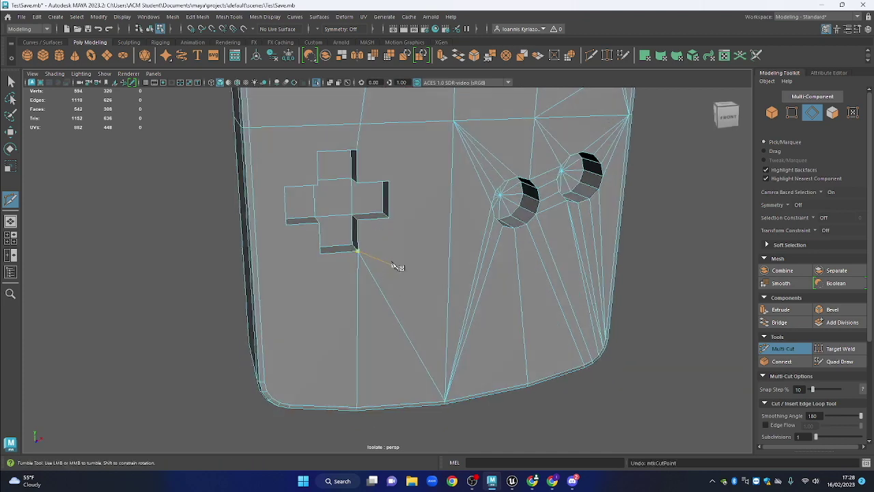
{"action": "left_click", "coordinate": [445, 401]}
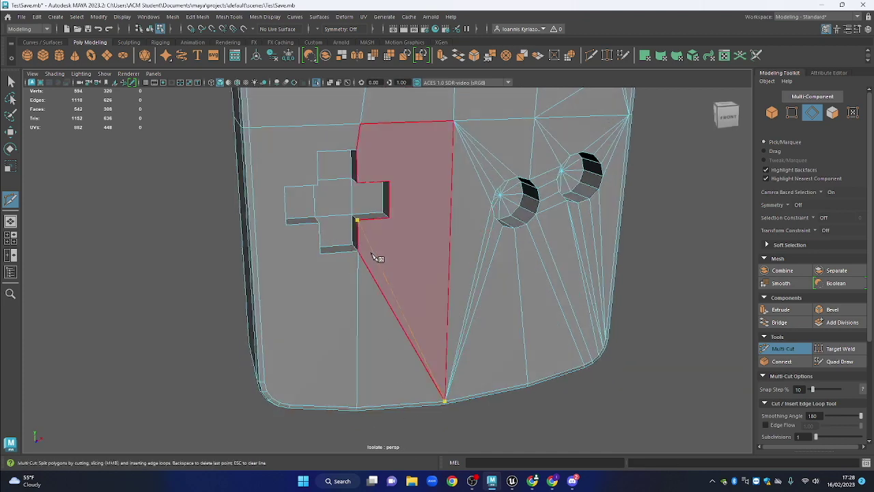
{"action": "left_click", "coordinate": [388, 218]}
{"action": "right_click", "coordinate": [390, 216]}
Cut edges from the D-pad right arm's upper corner and the upper-right inner corner to the middle vertex on the line below the screen
{"action": "left_click", "coordinate": [390, 182]}
{"action": "left_click", "coordinate": [390, 182]}
{"action": "left_click", "coordinate": [454, 121]}
{"action": "left_click", "coordinate": [358, 183]}
{"action": "right_click", "coordinate": [357, 183]}
Cut edges from the D-pad's upper-left inner corner and adjoining left and upper arm corners to the left end of the line below the screen
{"action": "left_click", "coordinate": [315, 181]}
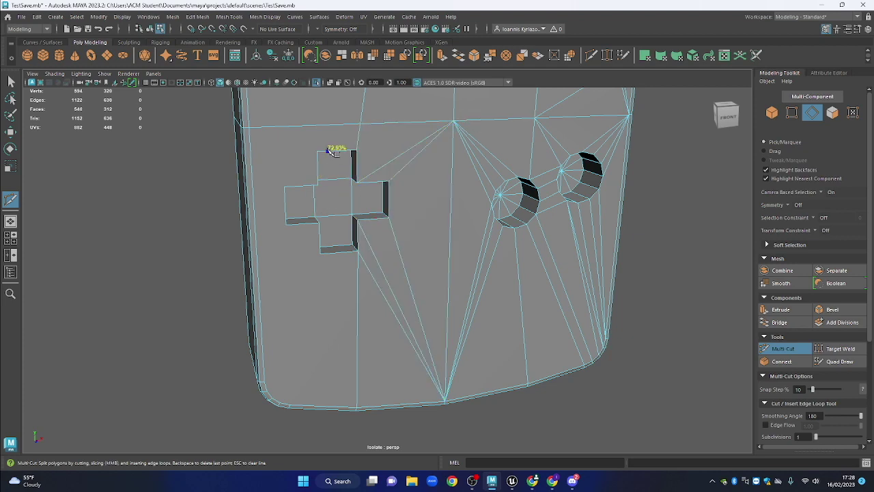
{"action": "left_click", "coordinate": [249, 127]}
{"action": "left_click", "coordinate": [317, 152]}
{"action": "left_click_drag", "start_coordinate": [340, 206], "coordinate": [285, 150]}
{"action": "key", "text": "ctrl+z"}
{"action": "left_click", "coordinate": [317, 146]}
{"action": "left_click", "coordinate": [248, 122]}
{"action": "key", "text": "Return"}
Cut edges from the lower-left corners of the D-pad's left and lower arms to the two ends of the body's rounded lower-left corner
{"action": "left_click", "coordinate": [293, 213]}
{"action": "left_click_drag", "start_coordinate": [266, 340], "coordinate": [261, 401]}
{"action": "key", "text": "Return"}
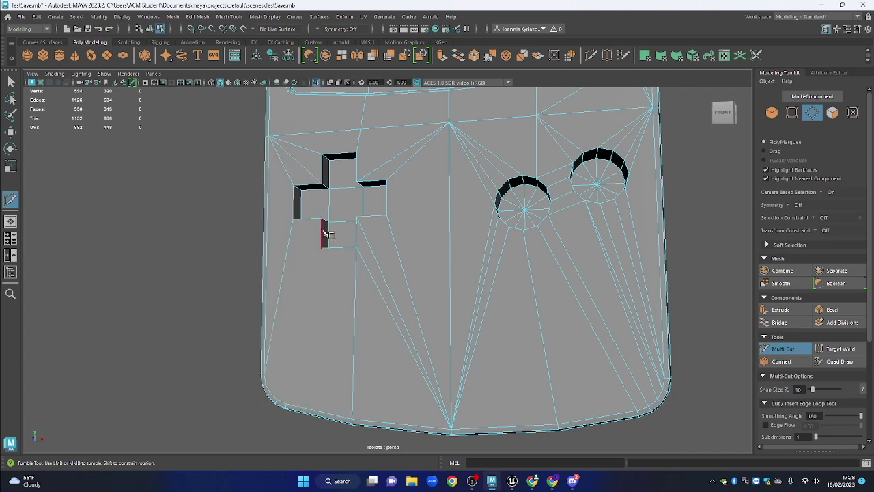
{"action": "left_click_drag", "start_coordinate": [347, 254], "coordinate": [334, 253]}
{"action": "left_click_drag", "start_coordinate": [290, 338], "coordinate": [303, 301]}
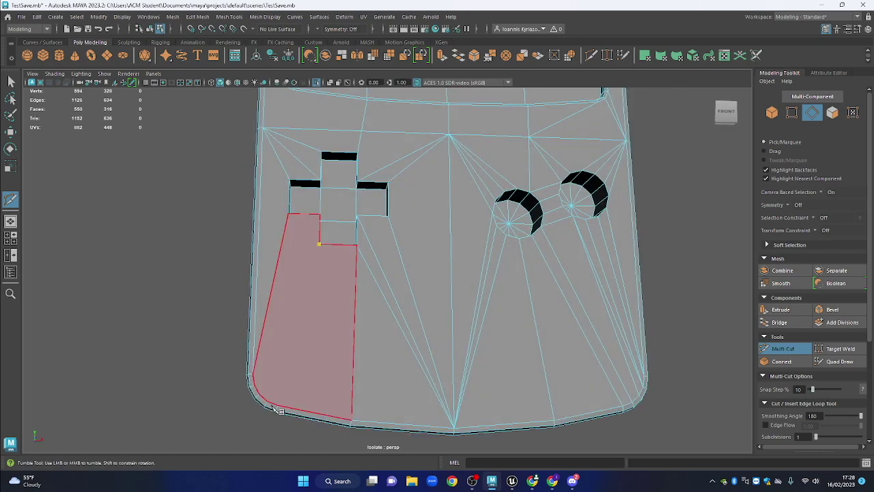
{"action": "left_click", "coordinate": [277, 406]}
{"action": "key", "text": "Return"}
Cut edges from the D-pad's lower-left inner corner to both ends of the body's rounded lower-left corner, and leave Multi-Cut
{"action": "left_click_drag", "start_coordinate": [322, 227], "coordinate": [371, 244]}
{"action": "left_click", "coordinate": [305, 227]}
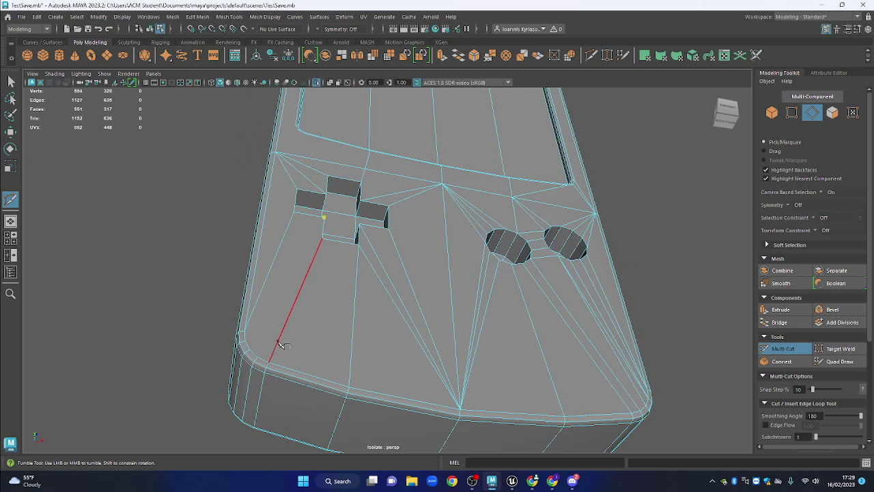
{"action": "left_click", "coordinate": [244, 331]}
{"action": "left_click", "coordinate": [268, 362]}
{"action": "key", "text": "q"}
Select the D-pad opening's front rim edges together with the depth edges at its corners
{"action": "left_click_drag", "start_coordinate": [348, 285], "coordinate": [355, 331]}
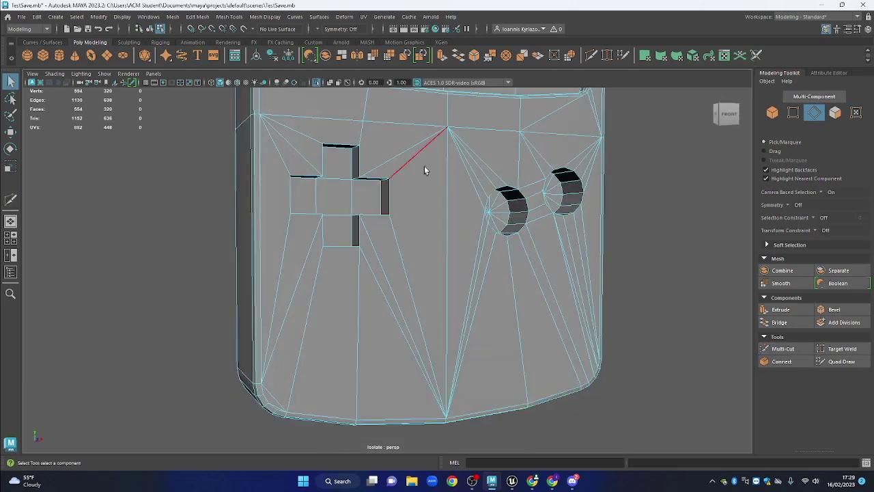
{"action": "left_click_drag", "start_coordinate": [418, 180], "coordinate": [484, 266]}
{"action": "left_click", "coordinate": [400, 244]}
{"action": "left_click_drag", "start_coordinate": [412, 260], "coordinate": [410, 226]}
{"action": "left_click", "coordinate": [408, 252], "text": "shift"}
{"action": "left_click", "coordinate": [431, 273], "text": "shift"}
{"action": "left_click", "coordinate": [384, 338], "text": "shift"}
{"action": "left_click", "coordinate": [369, 312], "text": "shift"}
{"action": "left_click", "coordinate": [350, 289], "text": "shift"}
{"action": "left_click", "coordinate": [332, 271], "text": "shift"}
{"action": "left_click", "coordinate": [344, 247], "text": "shift"}
{"action": "left_click_drag", "start_coordinate": [344, 240], "coordinate": [314, 285]}
{"action": "left_click", "coordinate": [349, 253], "text": "shift"}
{"action": "left_click_drag", "start_coordinate": [362, 264], "coordinate": [362, 234]}
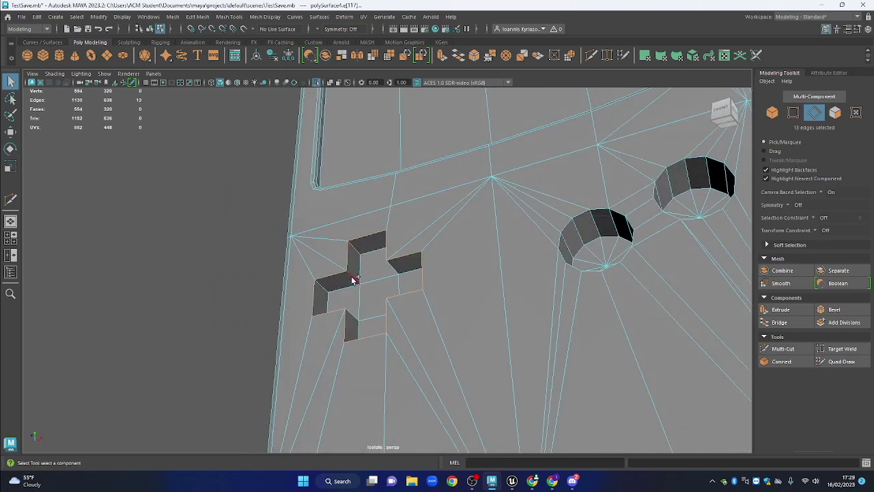
{"action": "scroll", "coordinate": [367, 275], "scroll_direction": "up", "scroll_amount": 2}
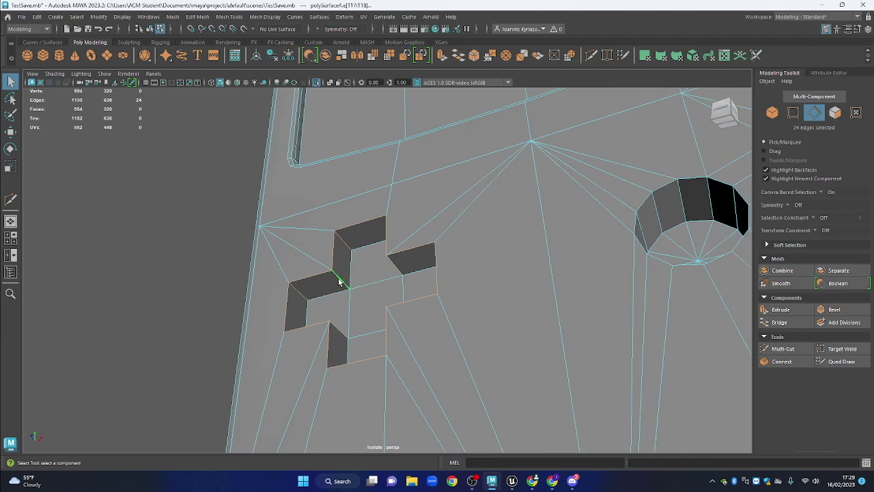
{"action": "left_click_drag", "start_coordinate": [318, 285], "coordinate": [319, 285]}
{"action": "left_click_drag", "start_coordinate": [369, 256], "coordinate": [421, 279]}
Select the ring of depth edges inside the left button hole
{"action": "left_click", "coordinate": [645, 337]}
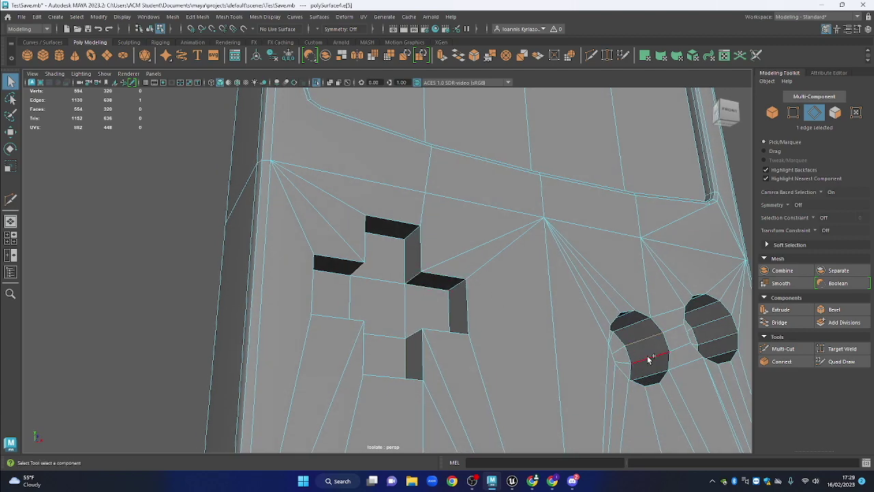
{"action": "left_click_drag", "start_coordinate": [648, 344], "coordinate": [622, 332]}
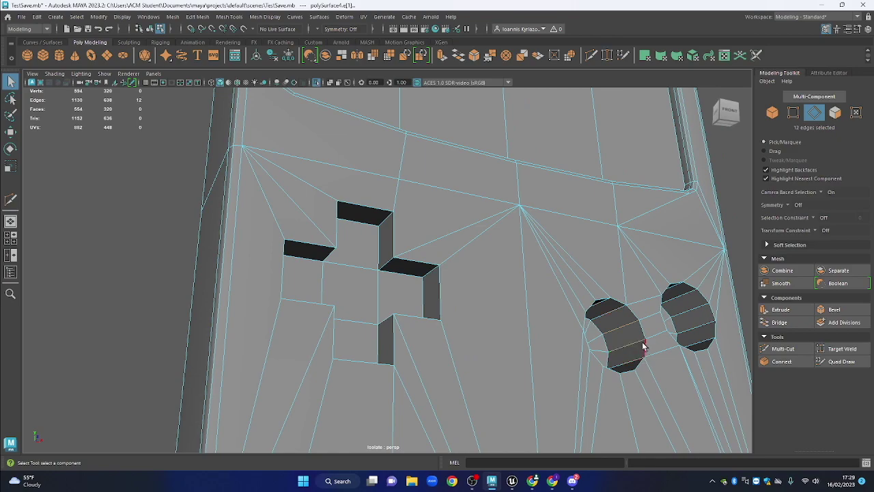
{"action": "mouse_move", "coordinate": [652, 364]}
{"action": "left_mouse_down"}
{"action": "mouse_move", "coordinate": [581, 344]}
{"action": "mouse_move", "coordinate": [570, 363]}
{"action": "mouse_move", "coordinate": [585, 383]}
{"action": "mouse_move", "coordinate": [636, 382]}
{"action": "mouse_move", "coordinate": [648, 365]}
{"action": "left_mouse_up"}
Reselect all the D-pad opening's front rim edges and corner depth edges
{"action": "left_click_drag", "start_coordinate": [442, 280], "coordinate": [469, 248]}
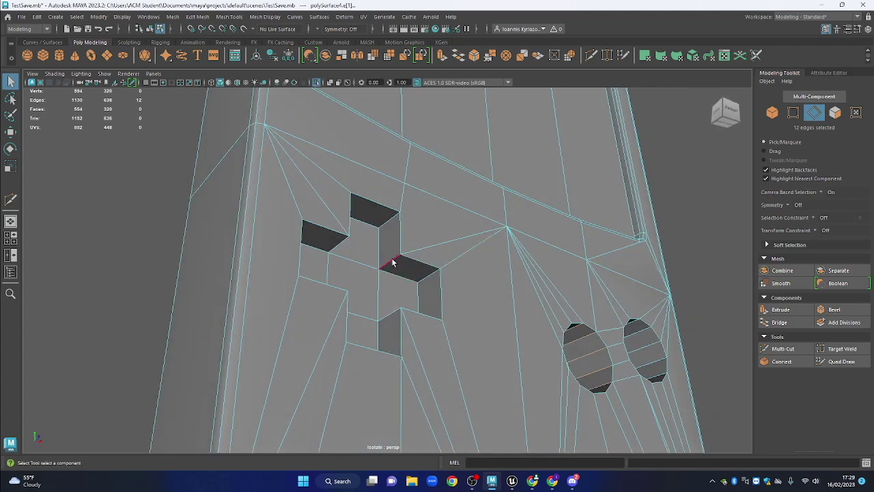
{"action": "left_click", "coordinate": [430, 272], "text": "shift"}
{"action": "left_click_drag", "start_coordinate": [430, 273], "coordinate": [407, 239]}
{"action": "left_click", "coordinate": [411, 328], "text": "shift"}
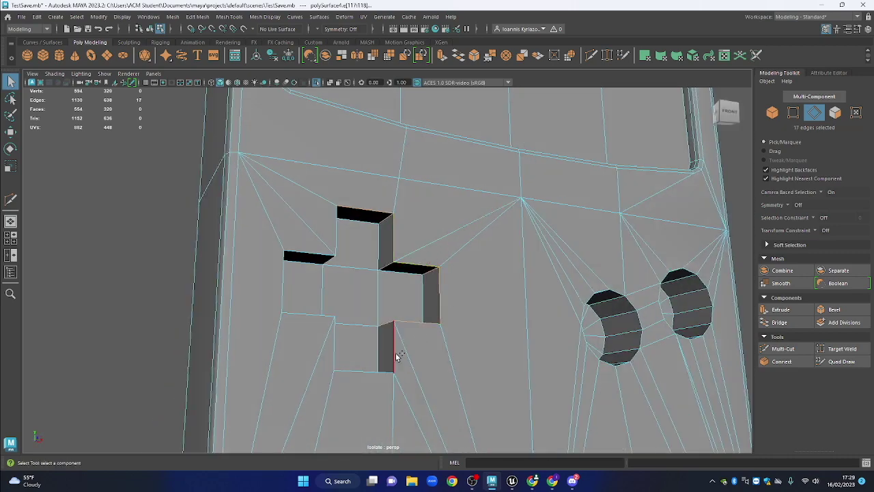
{"action": "left_click", "coordinate": [367, 376], "text": "shift"}
{"action": "left_click_drag", "start_coordinate": [381, 295], "coordinate": [386, 324]}
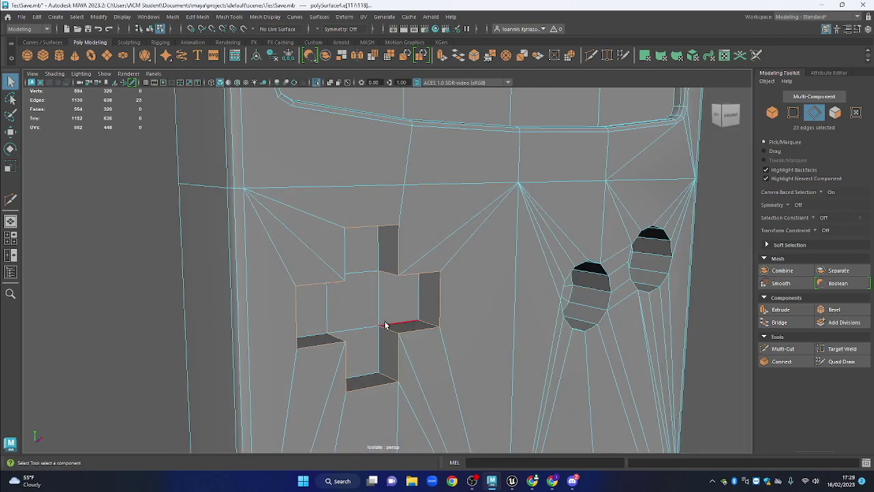
Try beveling the selected D-pad edges twice, undoing each attempt
{"action": "key", "text": "ctrl+b"}
{"action": "left_click_drag", "start_coordinate": [480, 338], "coordinate": [438, 284]}
{"action": "key", "text": "ctrl+z"}
{"action": "key", "text": "ctrl+b"}
{"action": "left_click_drag", "start_coordinate": [439, 317], "coordinate": [456, 235]}
{"action": "key", "text": "ctrl+z"}
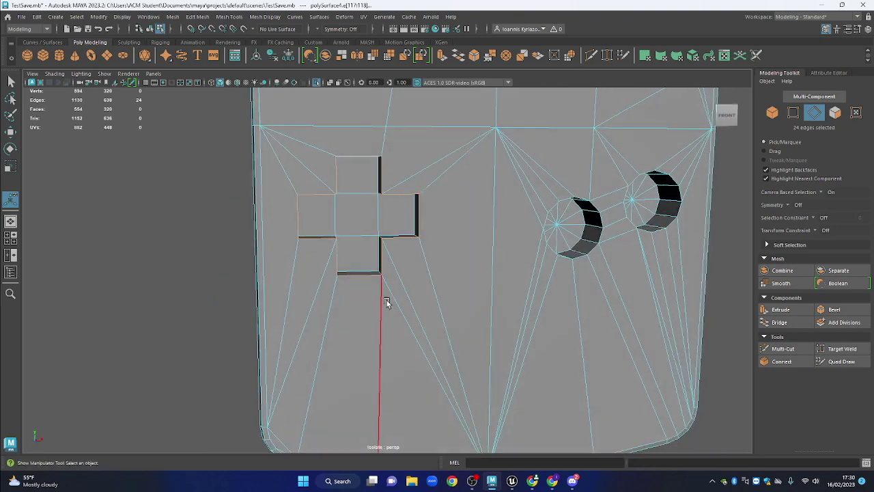
Bevel the selected D-pad rim and corner edges, adding segments and reducing the fraction to get small rounded corners
{"action": "scroll", "coordinate": [388, 300], "scroll_direction": "up", "scroll_amount": 2}
{"action": "scroll", "coordinate": [385, 289], "scroll_direction": "up", "scroll_amount": 3}
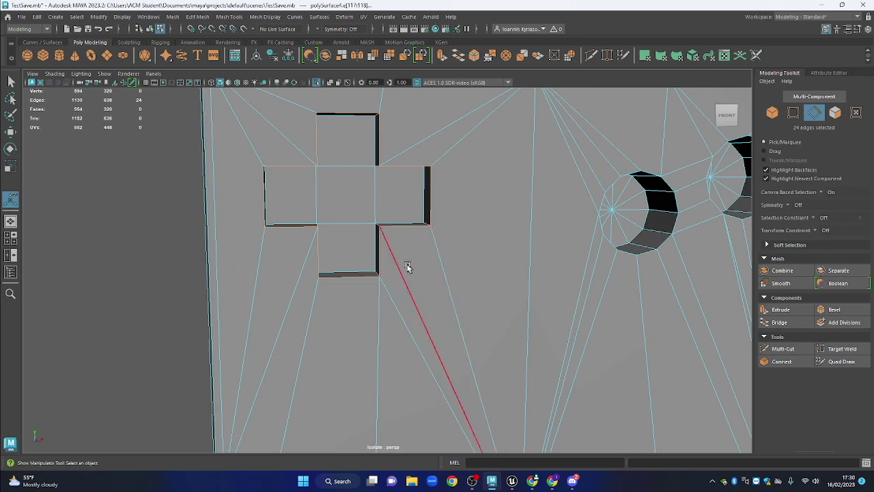
{"action": "left_click_drag", "start_coordinate": [389, 239], "coordinate": [400, 232]}
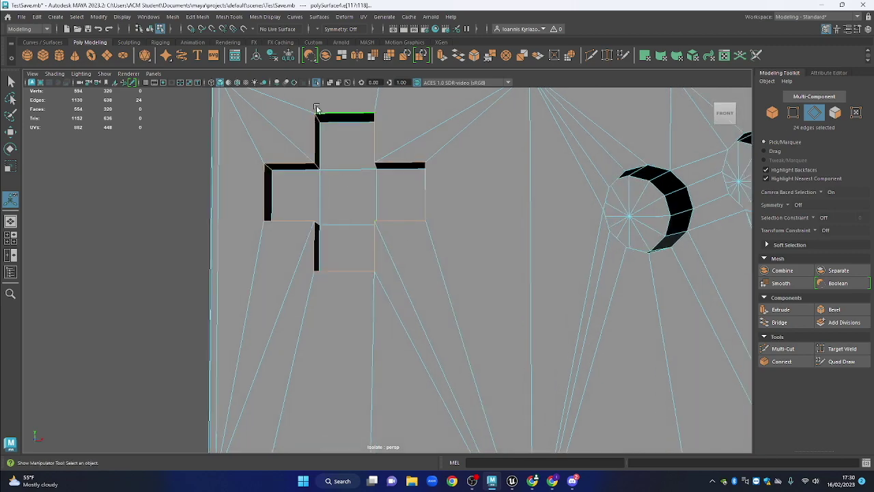
{"action": "left_click_drag", "start_coordinate": [359, 178], "coordinate": [349, 229]}
{"action": "scroll", "coordinate": [349, 229], "scroll_direction": "up", "scroll_amount": 2}
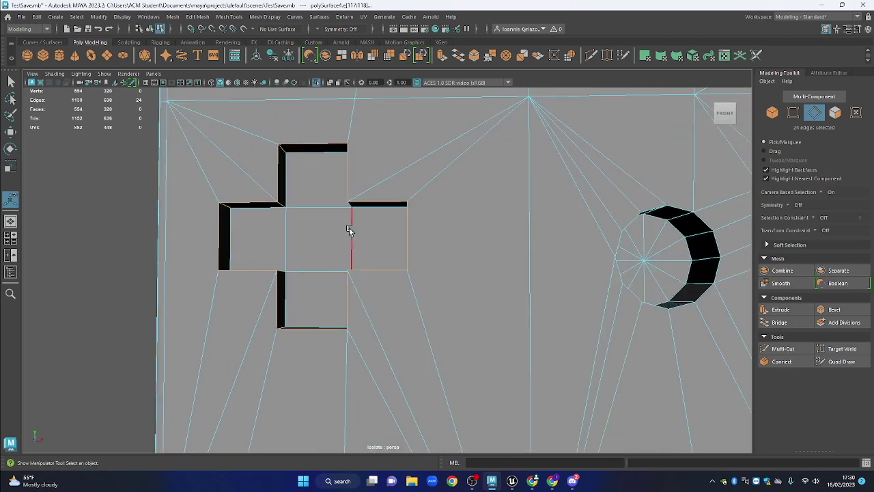
{"action": "key", "text": "ctrl+b"}
{"action": "left_click_drag", "start_coordinate": [392, 256], "coordinate": [442, 249]}
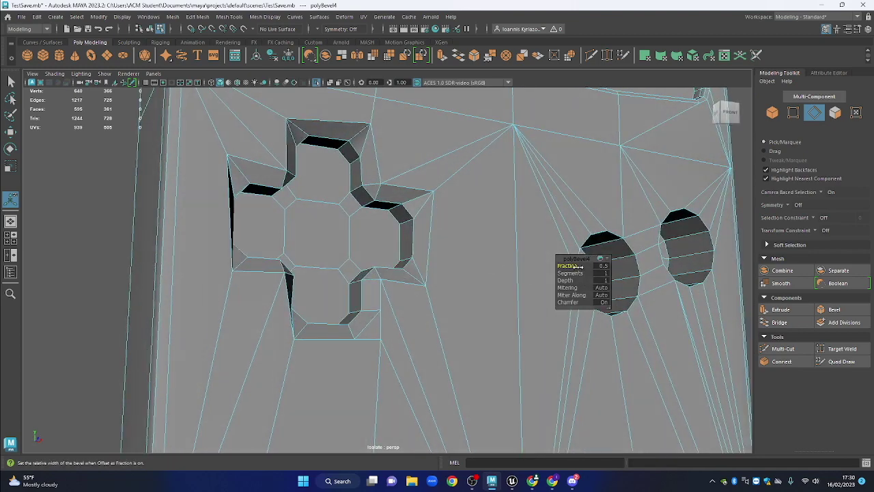
{"action": "left_click_drag", "start_coordinate": [573, 273], "coordinate": [581, 274]}
{"action": "mouse_move", "coordinate": [397, 231]}
{"action": "left_mouse_down"}
{"action": "mouse_move", "coordinate": [386, 208]}
{"action": "mouse_move", "coordinate": [383, 235]}
{"action": "left_mouse_up"}
{"action": "left_click_drag", "start_coordinate": [572, 266], "coordinate": [554, 265]}
{"action": "left_click_drag", "start_coordinate": [392, 234], "coordinate": [374, 234]}
{"action": "right_click", "coordinate": [125, 168]}
{"action": "left_click", "coordinate": [157, 158]}
{"action": "left_click", "coordinate": [159, 157]}
{"action": "left_click_drag", "start_coordinate": [525, 241], "coordinate": [606, 274]}
{"action": "left_click_drag", "start_coordinate": [514, 255], "coordinate": [408, 199]}
In vertex mode, move the outer bevel vertex at the D-pad upper arm's top-right corner to even out the border
{"action": "scroll", "coordinate": [407, 194], "scroll_direction": "up", "scroll_amount": 2}
{"action": "left_click", "coordinate": [399, 141]}
{"action": "scroll", "coordinate": [411, 142], "scroll_direction": "up", "scroll_amount": 2}
{"action": "left_click_drag", "start_coordinate": [412, 140], "coordinate": [433, 106]}
{"action": "left_click", "coordinate": [793, 114]}
{"action": "left_click", "coordinate": [413, 135]}
{"action": "key", "text": "w"}
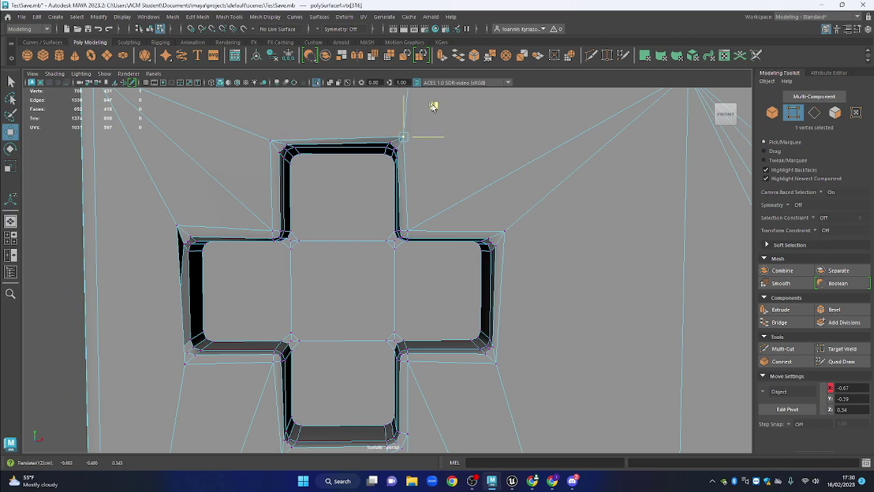
Move the outer bevel vertices at the D-pad left arm's corners to straighten the border around the opening
{"action": "left_click_drag", "start_coordinate": [363, 209], "coordinate": [317, 210]}
{"action": "left_click_drag", "start_coordinate": [208, 182], "coordinate": [257, 305]}
{"action": "left_click_drag", "start_coordinate": [312, 307], "coordinate": [373, 292]}
{"action": "left_click_drag", "start_coordinate": [308, 355], "coordinate": [222, 260]}
{"action": "left_click", "coordinate": [181, 293]}
{"action": "left_click_drag", "start_coordinate": [304, 387], "coordinate": [302, 360]}
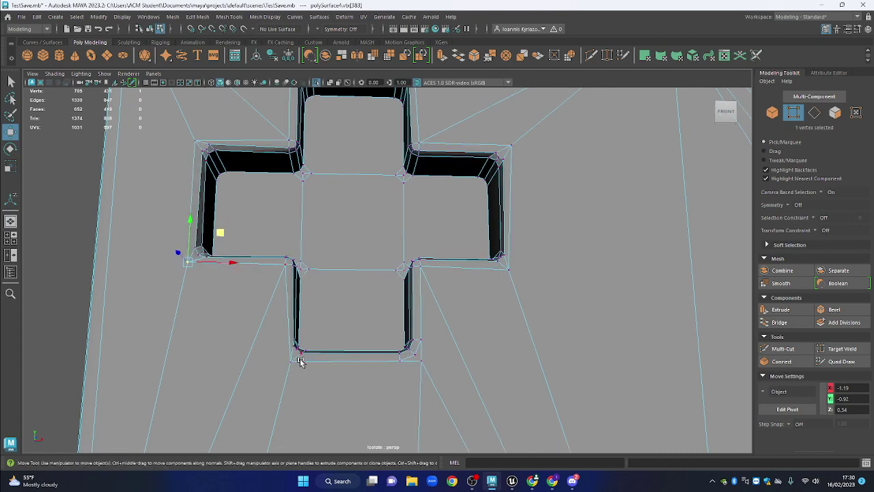
Move the outer bevel vertex at the D-pad lower arm's bottom-left corner to straighten the border around the opening
{"action": "left_click", "coordinate": [291, 362]}
{"action": "left_click_drag", "start_coordinate": [322, 333], "coordinate": [315, 330]}
{"action": "left_click_drag", "start_coordinate": [516, 329], "coordinate": [472, 218]}
{"action": "key", "text": "q"}
Multi-Cut a diagonal edge across the outer corner face at the D-pad lower arm's bottom-right corner
{"action": "left_click", "coordinate": [835, 114]}
{"action": "left_click_drag", "start_coordinate": [505, 112], "coordinate": [415, 218]}
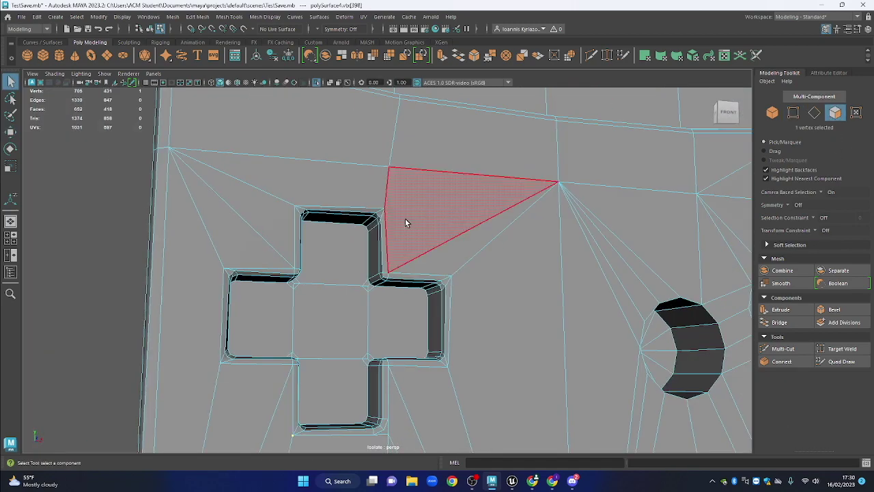
{"action": "left_click_drag", "start_coordinate": [327, 215], "coordinate": [333, 239]}
{"action": "left_click_drag", "start_coordinate": [563, 348], "coordinate": [464, 339]}
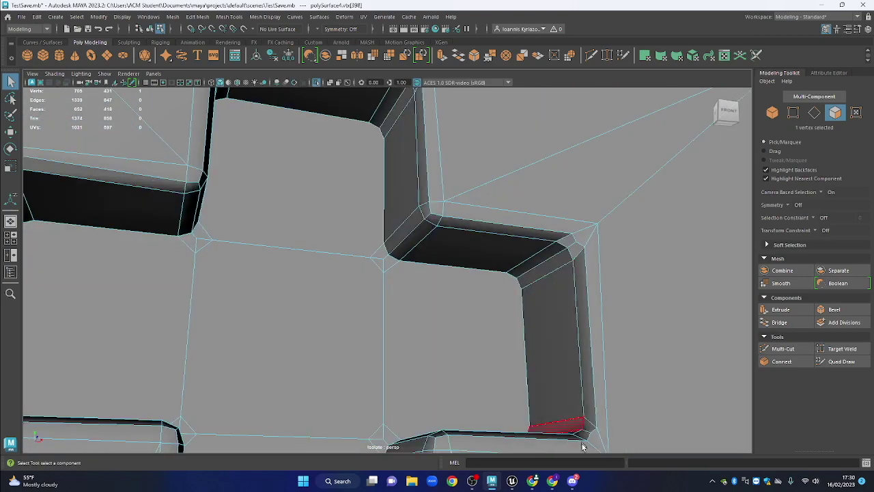
{"action": "left_click", "coordinate": [360, 358]}
{"action": "left_click", "coordinate": [782, 349]}
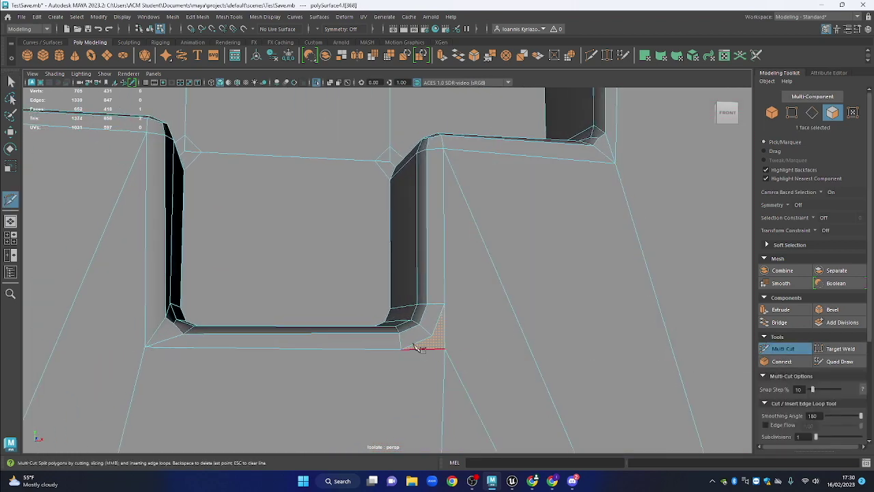
{"action": "left_click", "coordinate": [503, 369]}
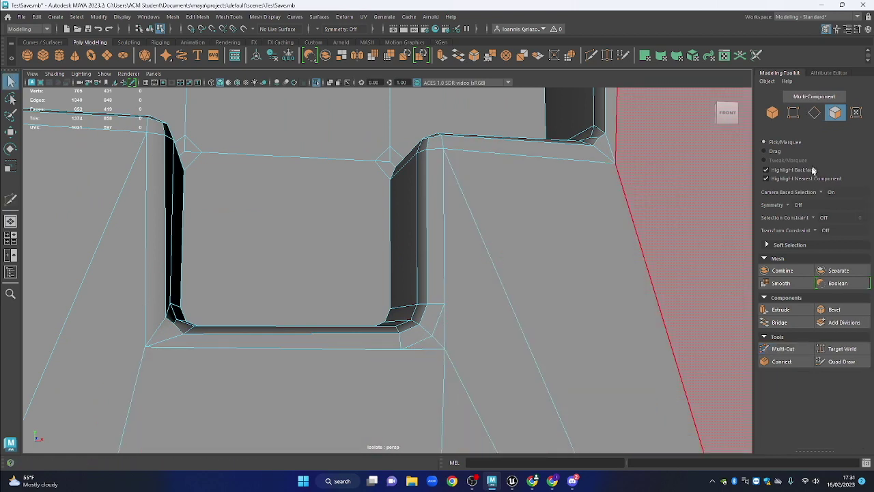
Target Weld the outer border vertices at the D-pad lower arm's bottom-right corner
{"action": "left_click", "coordinate": [841, 348]}
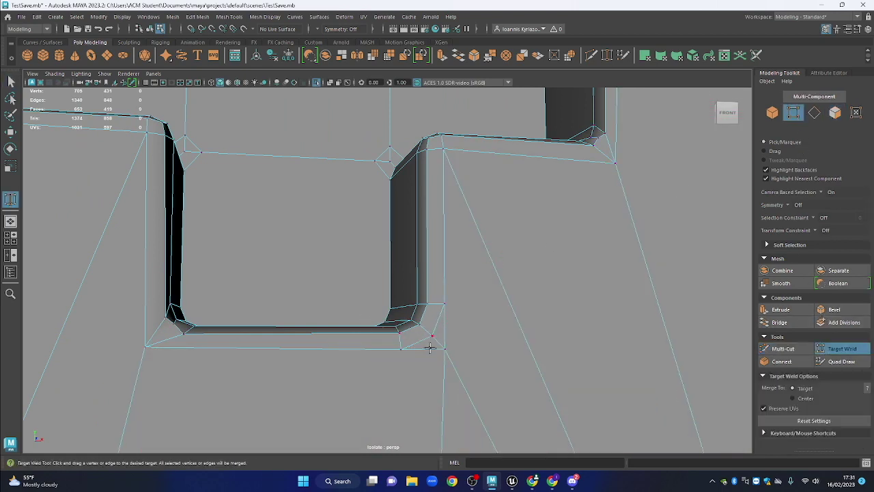
{"action": "left_click_drag", "start_coordinate": [446, 349], "coordinate": [443, 305]}
{"action": "scroll", "coordinate": [442, 307], "scroll_direction": "down", "scroll_amount": 5}
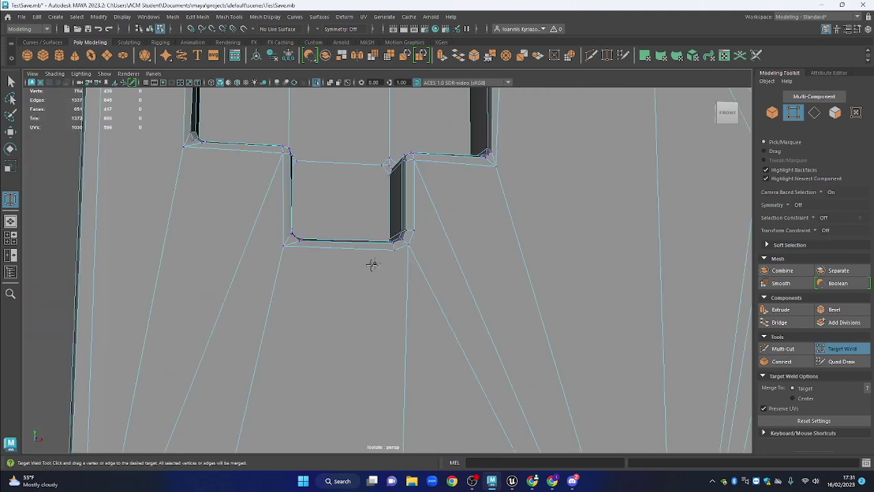
{"action": "scroll", "coordinate": [317, 257], "scroll_direction": "down", "scroll_amount": 5}
{"action": "left_click_drag", "start_coordinate": [383, 295], "coordinate": [381, 220]}
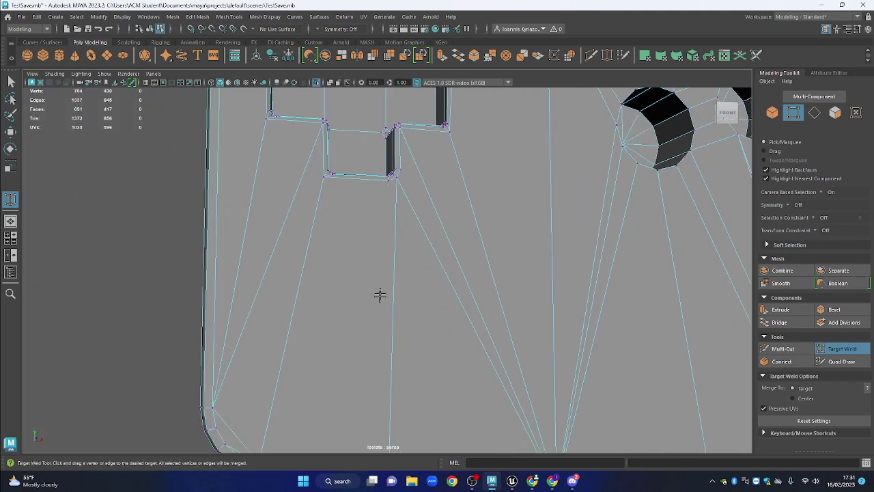
{"action": "scroll", "coordinate": [384, 364], "scroll_direction": "down", "scroll_amount": 3}
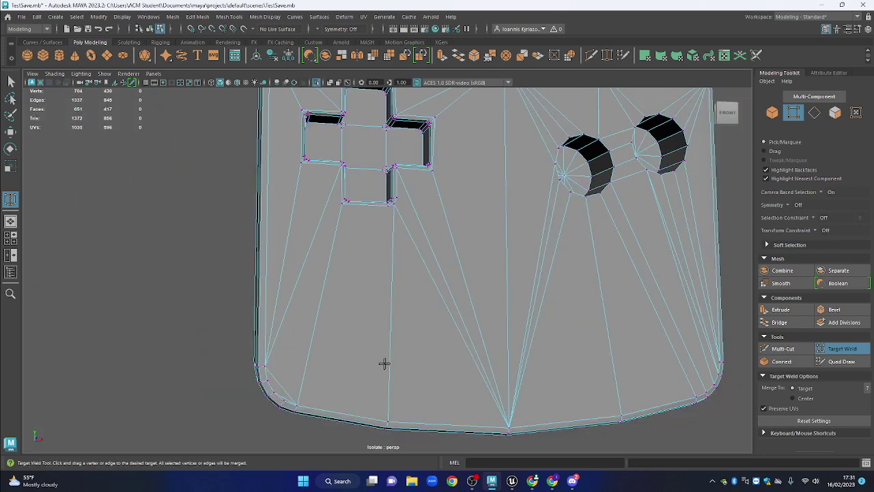
Inspect the cleaned-up D-pad bevel on the front face in object mode, with the body deselected
{"action": "left_click_drag", "start_coordinate": [429, 306], "coordinate": [428, 288]}
{"action": "key", "text": "q"}
{"action": "scroll", "coordinate": [427, 287], "scroll_direction": "down", "scroll_amount": 2}
{"action": "left_click_drag", "start_coordinate": [452, 229], "coordinate": [445, 301]}
{"action": "scroll", "coordinate": [446, 274], "scroll_direction": "up", "scroll_amount": 6}
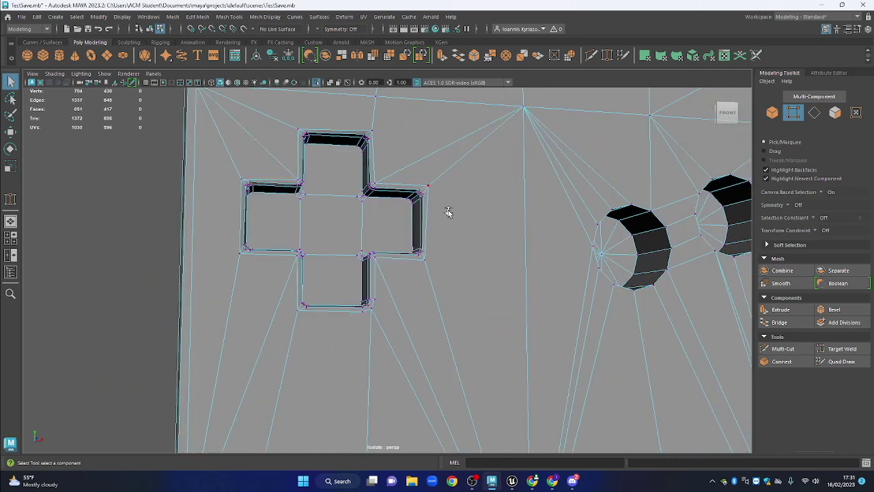
{"action": "left_click", "coordinate": [773, 113]}
{"action": "left_click", "coordinate": [89, 250]}
{"action": "left_click_drag", "start_coordinate": [471, 271], "coordinate": [449, 203]}
{"action": "left_click", "coordinate": [308, 190]}
{"action": "left_click", "coordinate": [94, 230]}
{"action": "scroll", "coordinate": [462, 244], "scroll_direction": "down", "scroll_amount": 4}
Select the front rim edges of both round button holes and bevel them with 2 segments and a fraction of 0.44
{"action": "left_click", "coordinate": [498, 291]}
{"action": "scroll", "coordinate": [449, 203], "scroll_direction": "up", "scroll_amount": 2}
{"action": "left_click", "coordinate": [815, 113]}
{"action": "double_click", "coordinate": [509, 187]}
{"action": "left_click_drag", "start_coordinate": [523, 211], "coordinate": [498, 158]}
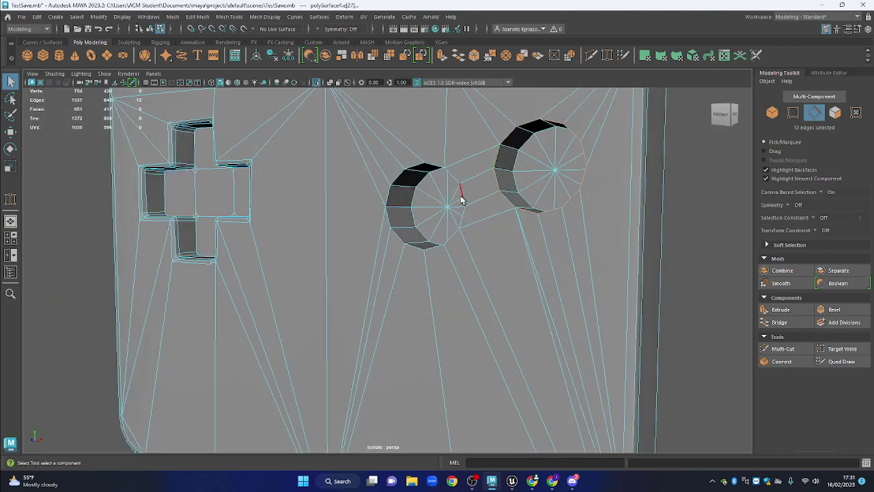
{"action": "double_click", "coordinate": [438, 168], "text": "shift"}
{"action": "left_click_drag", "start_coordinate": [447, 179], "coordinate": [520, 172], "text": "alt"}
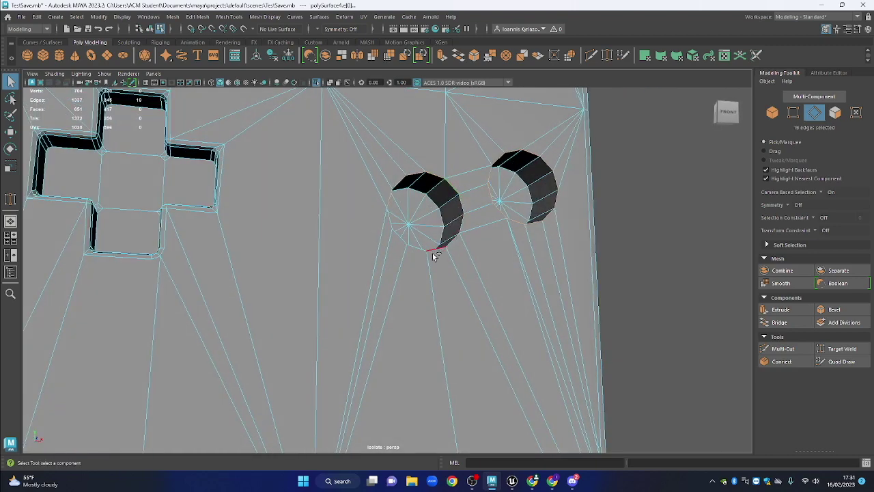
{"action": "key", "text": "ctrl+b"}
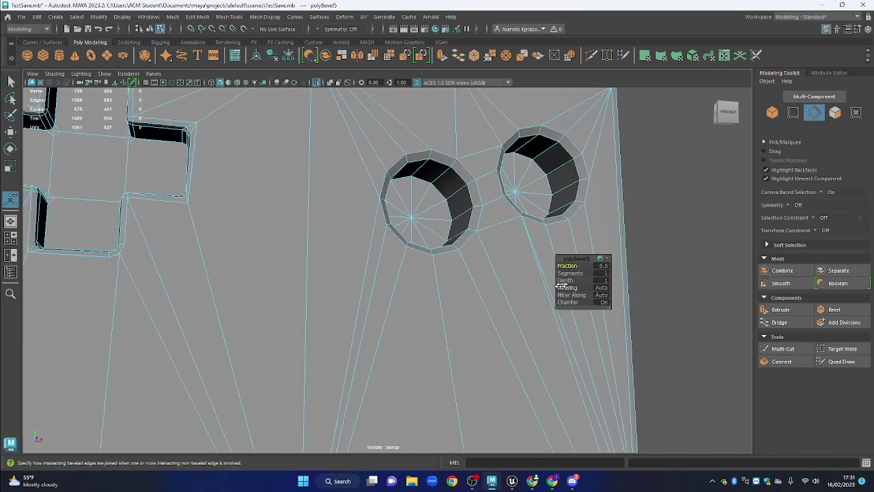
{"action": "left_click_drag", "start_coordinate": [546, 259], "coordinate": [391, 213]}
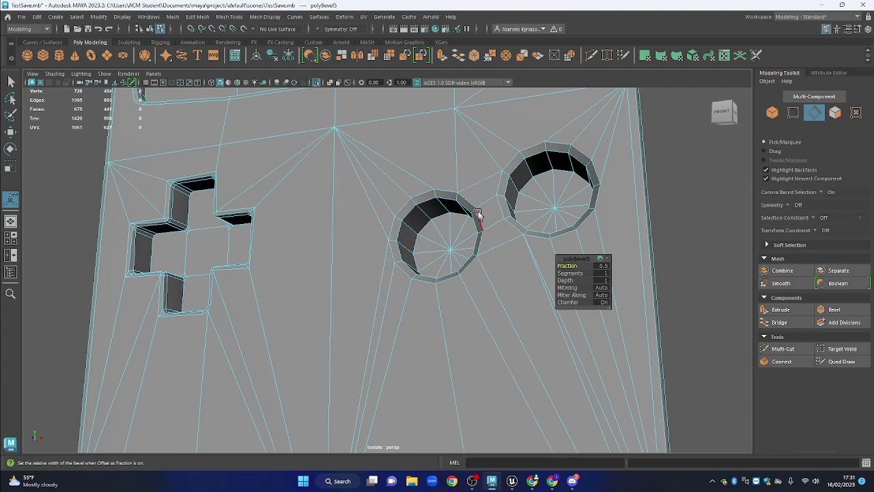
{"action": "left_click_drag", "start_coordinate": [456, 184], "coordinate": [574, 273]}
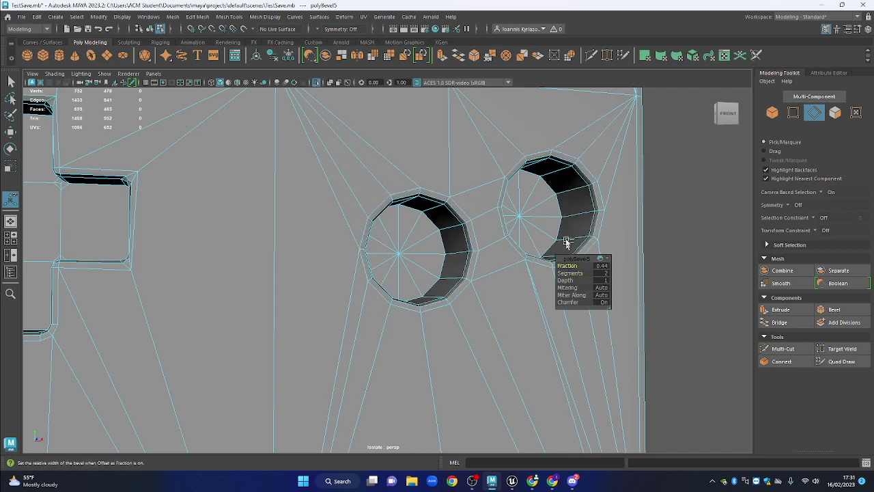
Examine the shading of the D-pad and button hole bevels in object mode, from close up and with the whole body framed
{"action": "left_click", "coordinate": [773, 113]}
{"action": "left_click", "coordinate": [708, 250]}
{"action": "left_click_drag", "start_coordinate": [703, 248], "coordinate": [518, 248]}
{"action": "left_click_drag", "start_coordinate": [362, 277], "coordinate": [380, 263]}
{"action": "scroll", "coordinate": [411, 300], "scroll_direction": "down", "scroll_amount": 3}
{"action": "scroll", "coordinate": [335, 201], "scroll_direction": "up", "scroll_amount": 4}
{"action": "left_click_drag", "start_coordinate": [310, 266], "coordinate": [253, 191]}
{"action": "left_click_drag", "start_coordinate": [197, 205], "coordinate": [219, 200]}
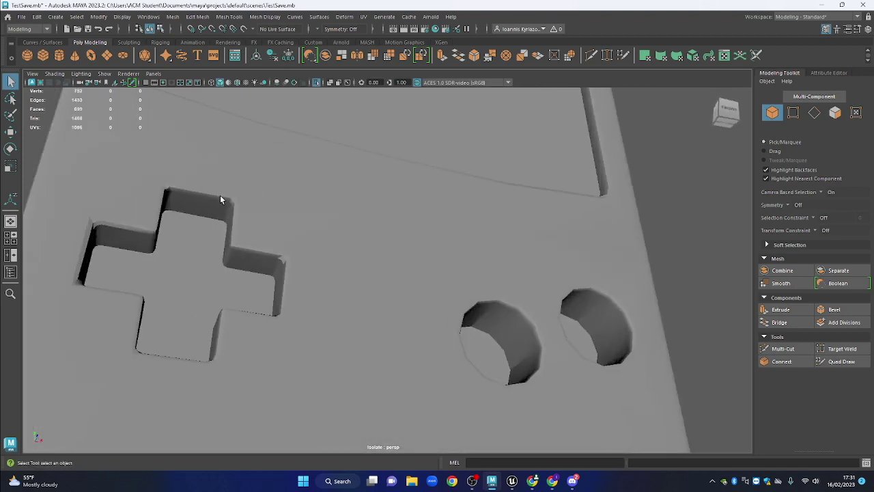
{"action": "scroll", "coordinate": [236, 229], "scroll_direction": "down", "scroll_amount": 3}
{"action": "left_click", "coordinate": [420, 224]}
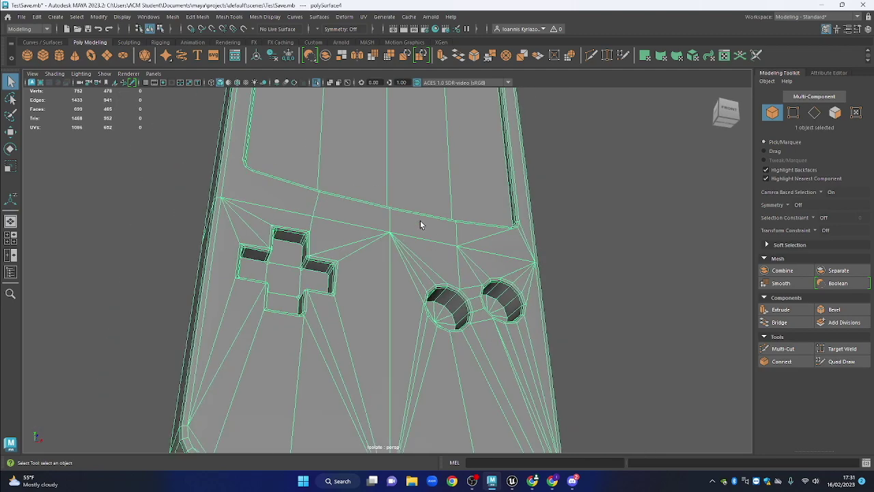
{"action": "scroll", "coordinate": [606, 225], "scroll_direction": "down", "scroll_amount": 3}
{"action": "left_click_drag", "start_coordinate": [585, 198], "coordinate": [552, 216]}
{"action": "left_click", "coordinate": [531, 219]}
{"action": "scroll", "coordinate": [532, 232], "scroll_direction": "up", "scroll_amount": 3}
{"action": "scroll", "coordinate": [533, 241], "scroll_direction": "down", "scroll_amount": 3}
{"action": "left_click", "coordinate": [431, 197]}
{"action": "key", "text": "f"}
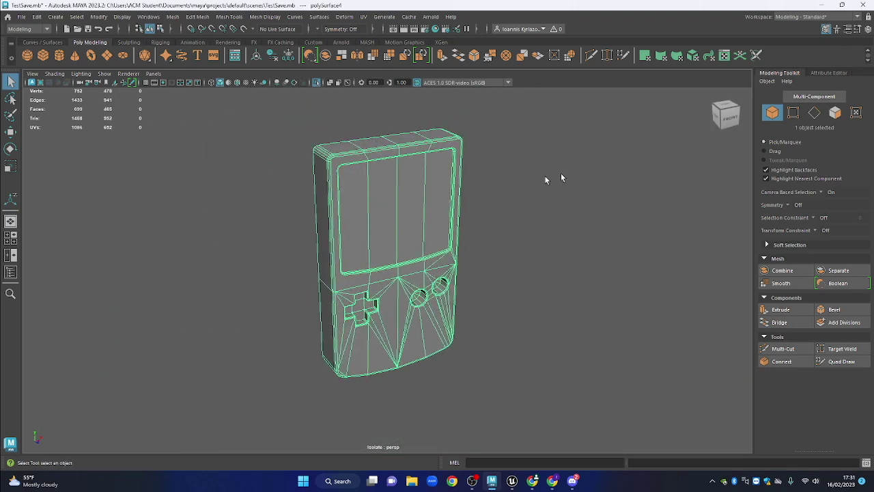
In edge mode, select all the bevel edges around the D-pad opening's rim, covering every arm of the cross
{"action": "left_click", "coordinate": [821, 114]}
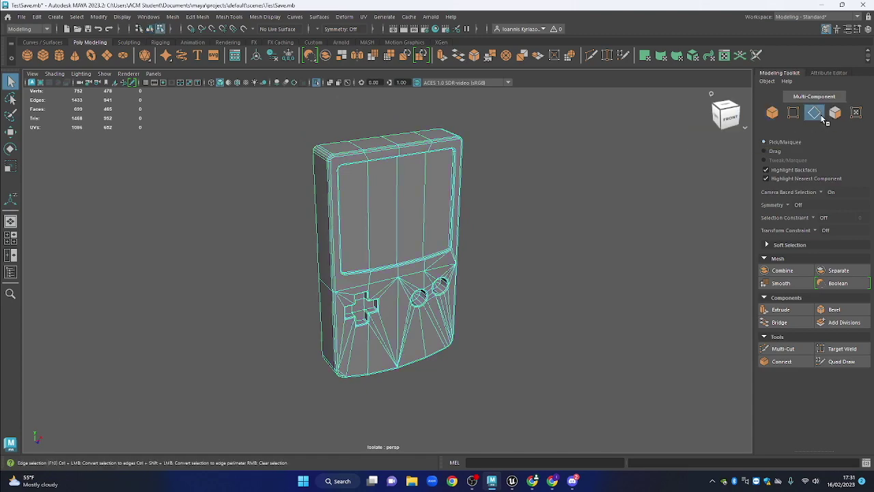
{"action": "scroll", "coordinate": [420, 294], "scroll_direction": "up", "scroll_amount": 6}
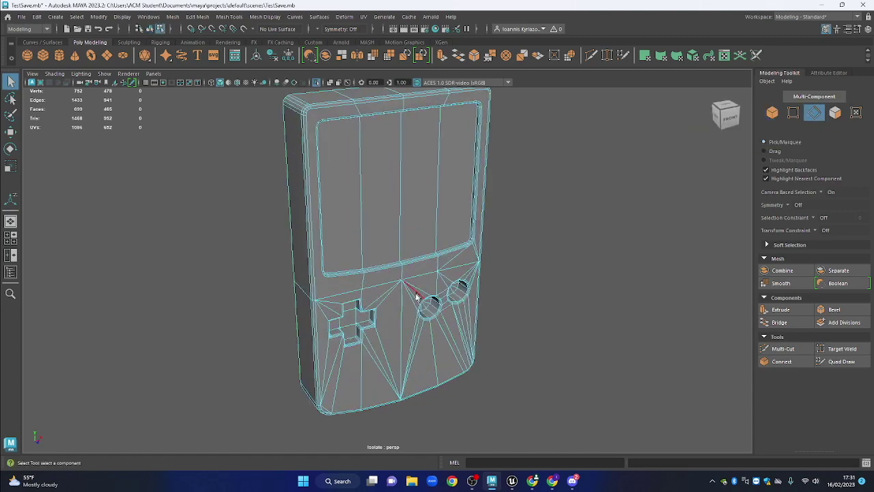
{"action": "scroll", "coordinate": [346, 298], "scroll_direction": "up", "scroll_amount": 2}
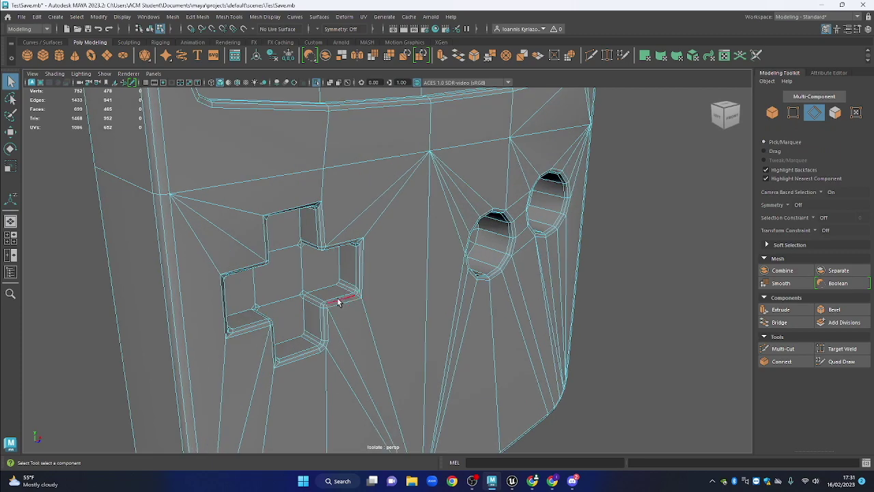
{"action": "left_click_drag", "start_coordinate": [353, 313], "coordinate": [387, 317], "text": "alt"}
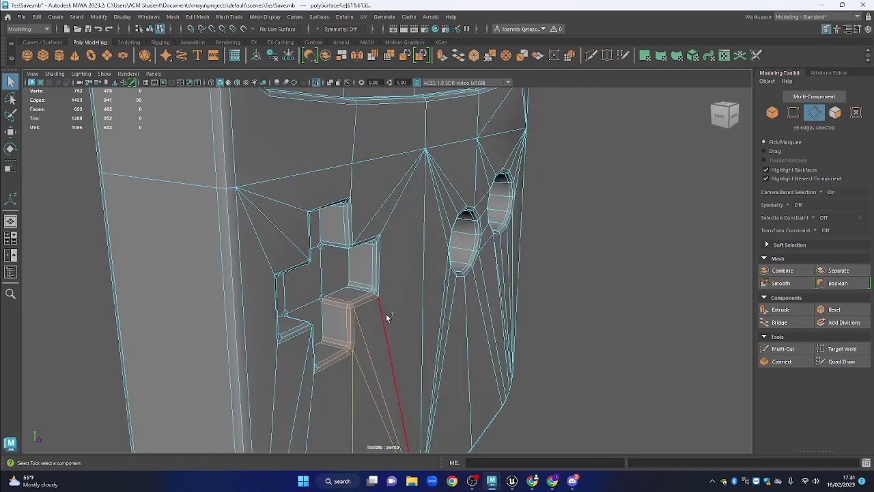
{"action": "left_click_drag", "start_coordinate": [372, 266], "coordinate": [375, 224], "text": "alt"}
{"action": "left_click_drag", "start_coordinate": [353, 253], "coordinate": [354, 251], "text": "shift"}
{"action": "left_click_drag", "start_coordinate": [354, 251], "coordinate": [309, 176], "text": "alt"}
{"action": "left_click_drag", "start_coordinate": [309, 176], "coordinate": [238, 210], "text": "alt"}
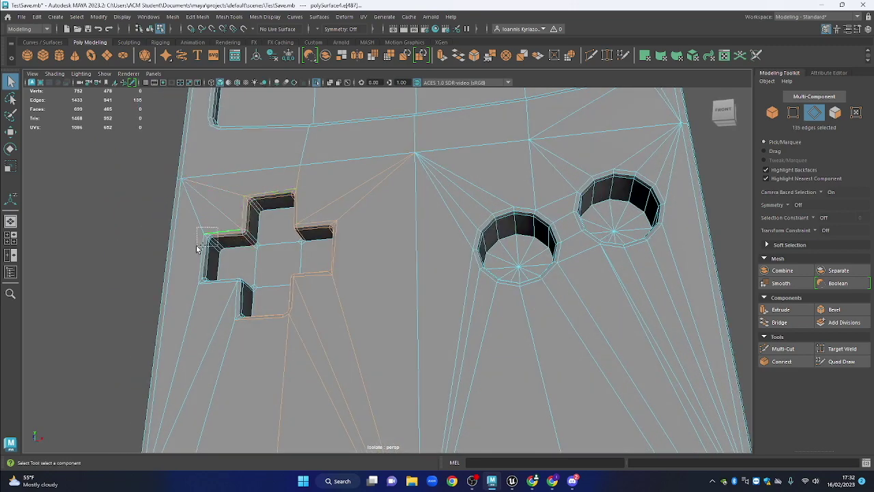
{"action": "left_click_drag", "start_coordinate": [231, 260], "coordinate": [200, 265], "text": "alt"}
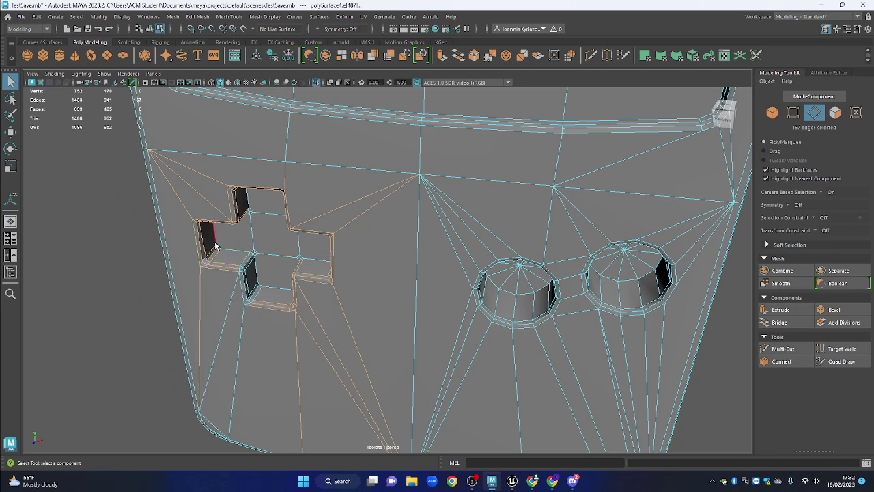
{"action": "left_click_drag", "start_coordinate": [247, 272], "coordinate": [242, 278], "text": "alt"}
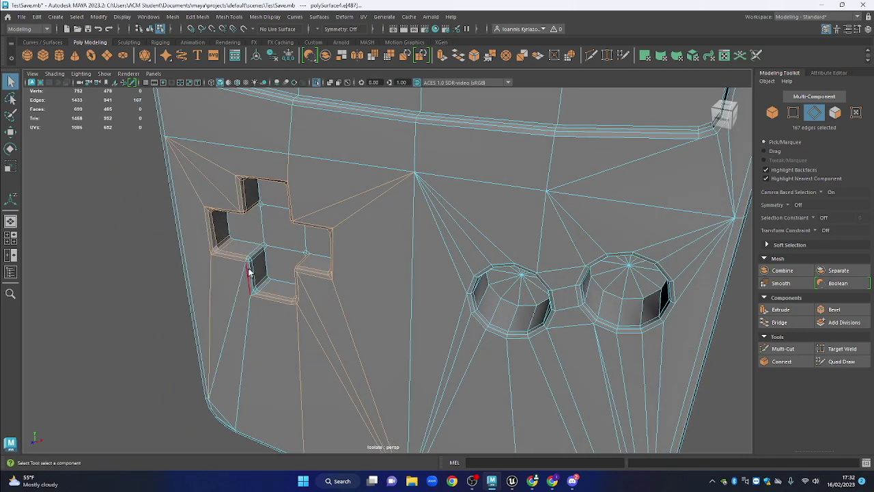
{"action": "double_click", "coordinate": [251, 288], "text": "shift"}
Add the bevel edge loops around both round button holes to the D-pad edge selection
{"action": "left_click_drag", "start_coordinate": [307, 320], "coordinate": [451, 253], "text": "alt"}
{"action": "double_click", "coordinate": [439, 257], "text": "shift"}
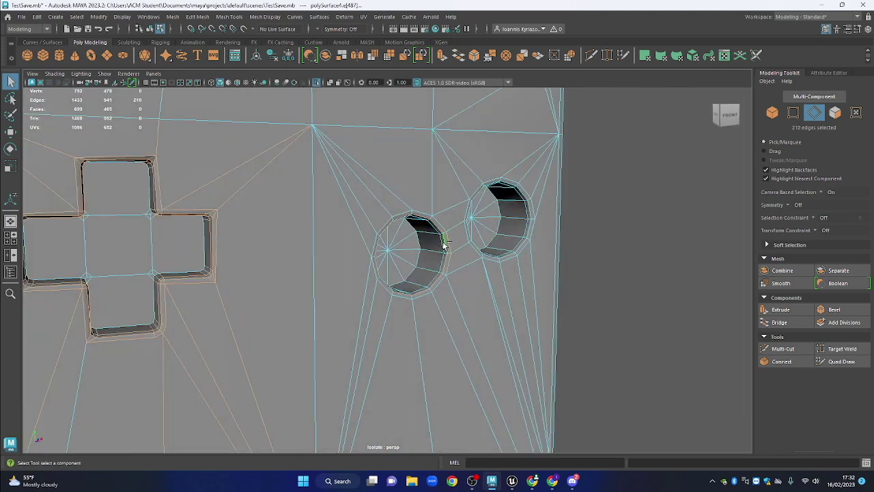
{"action": "key", "text": "ctrl+z"}
{"action": "left_click", "coordinate": [446, 246], "text": "shift"}
{"action": "left_click_drag", "start_coordinate": [426, 217], "coordinate": [391, 294], "text": "alt"}
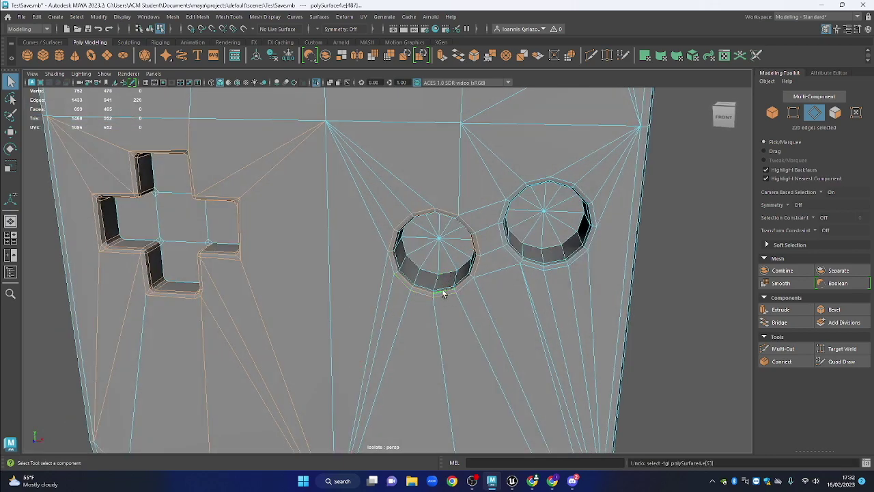
{"action": "double_click", "coordinate": [466, 278], "text": "shift"}
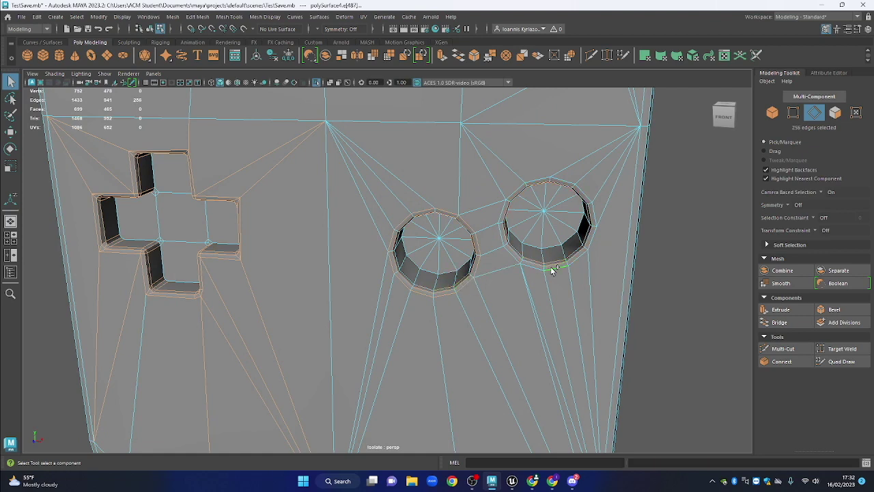
{"action": "double_click", "coordinate": [513, 251], "text": "shift"}
{"action": "scroll", "coordinate": [502, 263], "scroll_direction": "down", "scroll_amount": 3}
{"action": "left_click_drag", "start_coordinate": [485, 283], "coordinate": [497, 260], "text": "alt"}
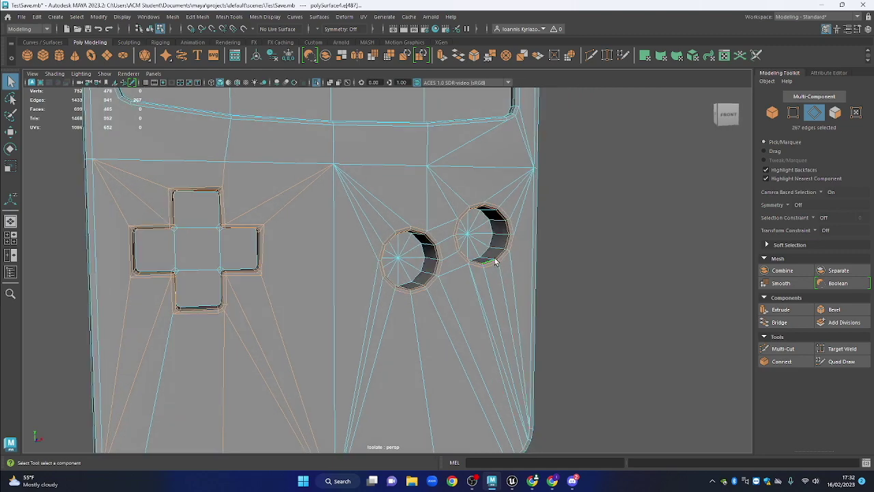
{"action": "scroll", "coordinate": [495, 260], "scroll_direction": "down", "scroll_amount": 2}
{"action": "left_click_drag", "start_coordinate": [517, 181], "coordinate": [501, 278], "text": "alt"}
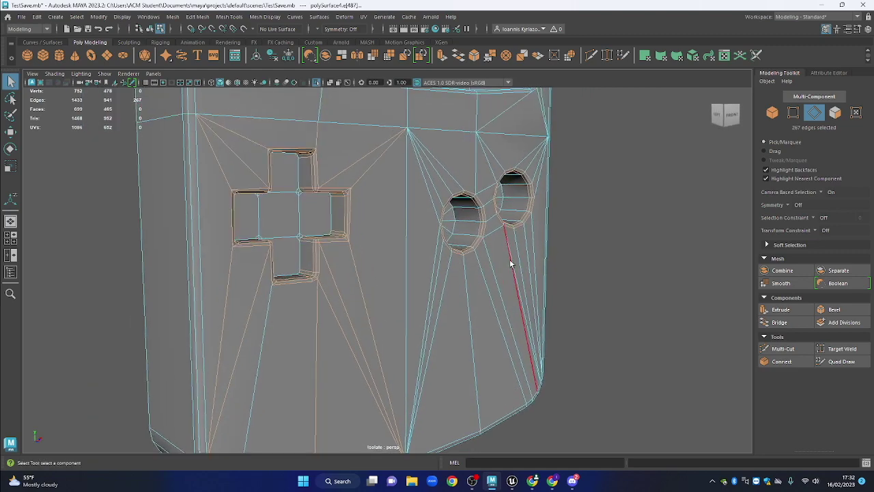
Apply Soften Edge to the selected D-pad and button hole bevel edges, and return to object mode
{"action": "key", "text": "space"}
{"action": "left_click", "coordinate": [493, 286]}
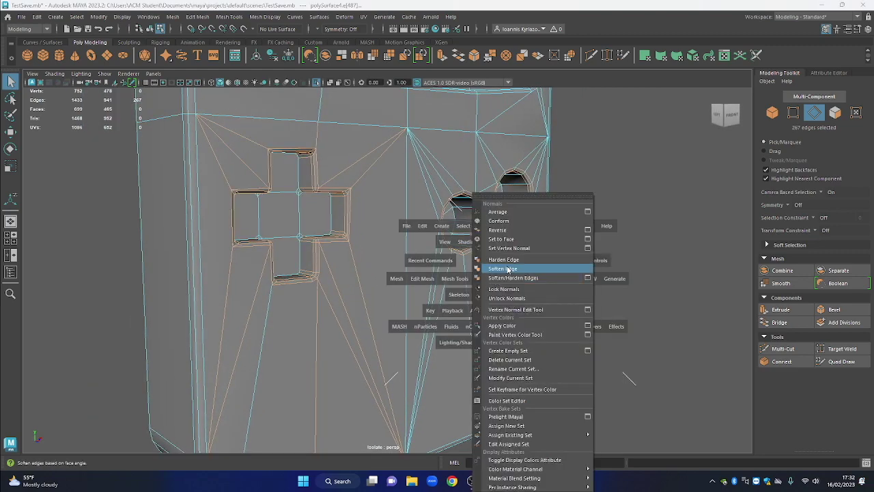
{"action": "left_click", "coordinate": [506, 271]}
{"action": "right_click", "coordinate": [609, 164]}
{"action": "left_click", "coordinate": [624, 158]}
In edge mode, select the depth edges along the inner walls of both button holes
{"action": "left_click_drag", "start_coordinate": [593, 196], "coordinate": [423, 267], "text": "alt"}
{"action": "scroll", "coordinate": [543, 252], "scroll_direction": "up", "scroll_amount": 2}
{"action": "scroll", "coordinate": [544, 256], "scroll_direction": "up", "scroll_amount": 2}
{"action": "left_click", "coordinate": [459, 252]}
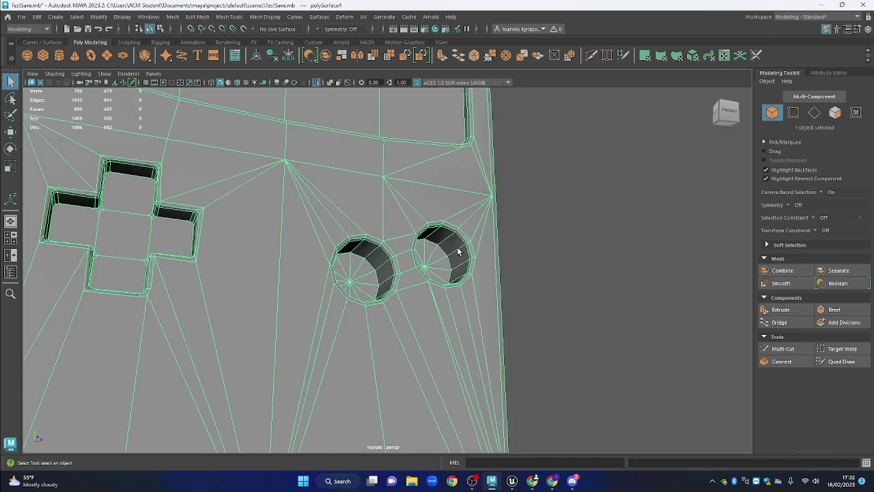
{"action": "scroll", "coordinate": [459, 252], "scroll_direction": "up", "scroll_amount": 2}
{"action": "left_click", "coordinate": [816, 113]}
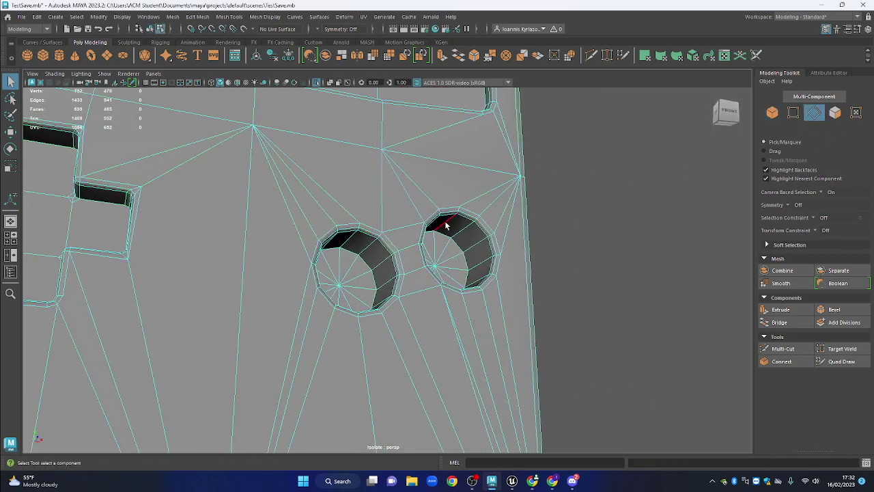
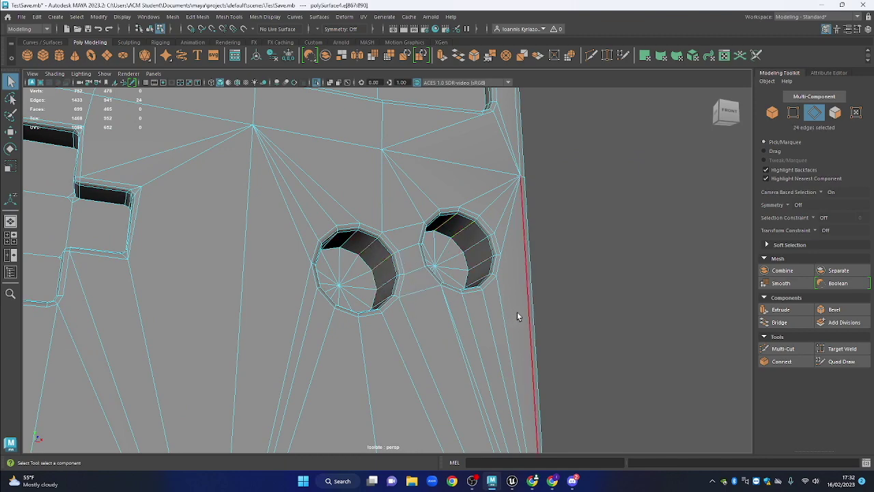
Soften the selected edges inside the two round button holes, return to object selection and deselect the console body
{"action": "mouse_move", "coordinate": [583, 268]}
{"action": "left_mouse_down", "text": "alt"}
{"action": "mouse_move", "coordinate": [569, 289]}
{"action": "mouse_move", "coordinate": [576, 272]}
{"action": "left_mouse_up", "text": "alt"}
{"action": "key", "text": "space"}
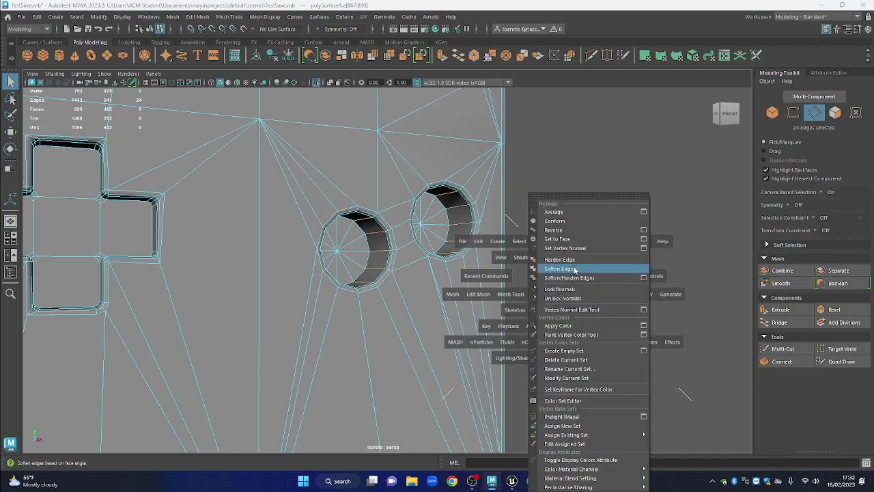
{"action": "left_click", "coordinate": [575, 270]}
{"action": "right_click", "coordinate": [551, 161]}
{"action": "left_click", "coordinate": [577, 150]}
{"action": "left_click", "coordinate": [540, 191]}
Examine the shading of the console body around the D-pad recess, round button holes and screen corner
{"action": "scroll", "coordinate": [540, 191], "scroll_direction": "down", "scroll_amount": 4}
{"action": "left_click_drag", "start_coordinate": [227, 245], "coordinate": [417, 285], "text": "alt"}
{"action": "scroll", "coordinate": [334, 263], "scroll_direction": "up", "scroll_amount": 5}
{"action": "scroll", "coordinate": [352, 236], "scroll_direction": "up", "scroll_amount": 4}
{"action": "left_click", "coordinate": [437, 345]}
{"action": "scroll", "coordinate": [469, 291], "scroll_direction": "down", "scroll_amount": 2}
{"action": "left_click_drag", "start_coordinate": [351, 222], "coordinate": [408, 280], "text": "alt"}
{"action": "left_click_drag", "start_coordinate": [352, 265], "coordinate": [235, 243], "text": "alt"}
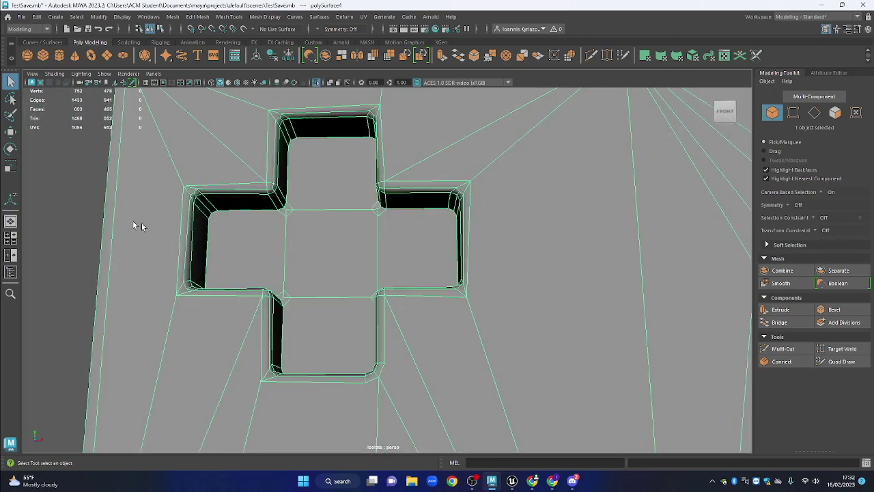
{"action": "left_click", "coordinate": [74, 215]}
{"action": "scroll", "coordinate": [427, 218], "scroll_direction": "down", "scroll_amount": 3}
{"action": "left_click_drag", "start_coordinate": [593, 240], "coordinate": [561, 192], "text": "alt"}
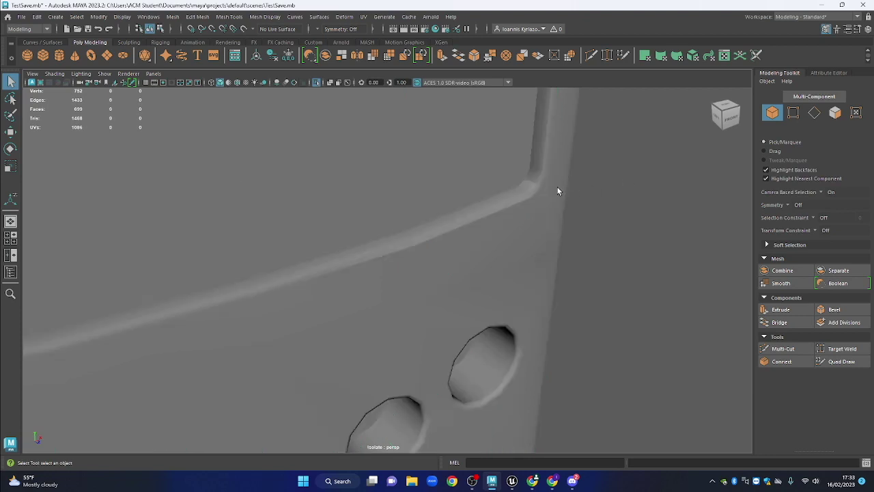
Soften the middle edge loop of the bevel around the console body's screen recess
{"action": "left_click", "coordinate": [540, 168]}
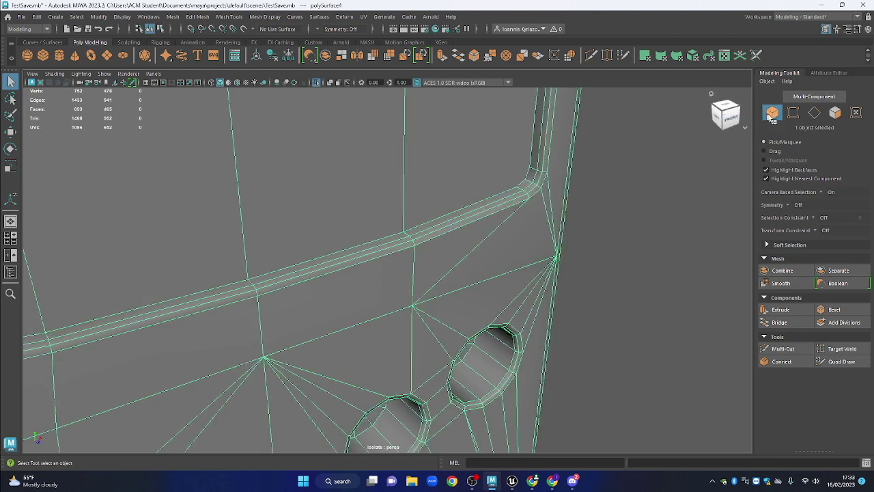
{"action": "left_click", "coordinate": [814, 112]}
{"action": "double_click", "coordinate": [541, 164]}
{"action": "key", "text": "space"}
{"action": "left_click", "coordinate": [549, 213]}
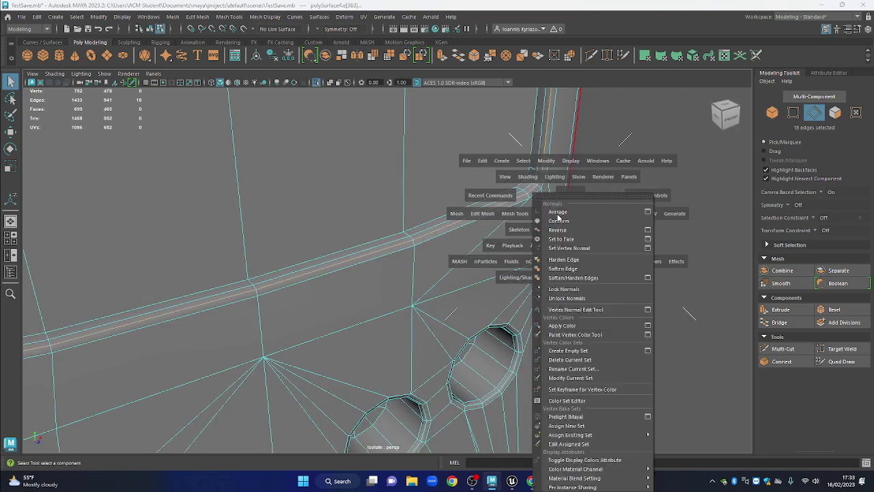
{"action": "left_click", "coordinate": [572, 270]}
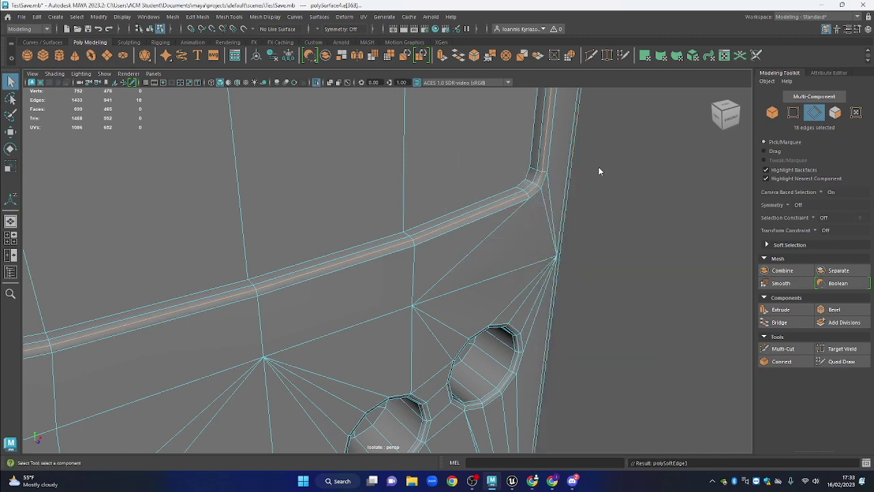
{"action": "left_click", "coordinate": [617, 157]}
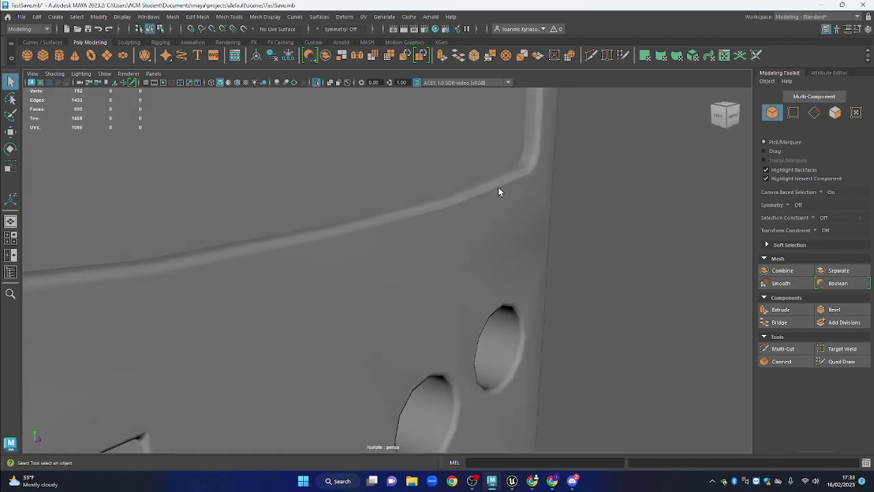
Soften the outer edges of the screen recess bevel along its lower curve, and return to object selection
{"action": "left_click", "coordinate": [458, 205]}
{"action": "left_click", "coordinate": [814, 113]}
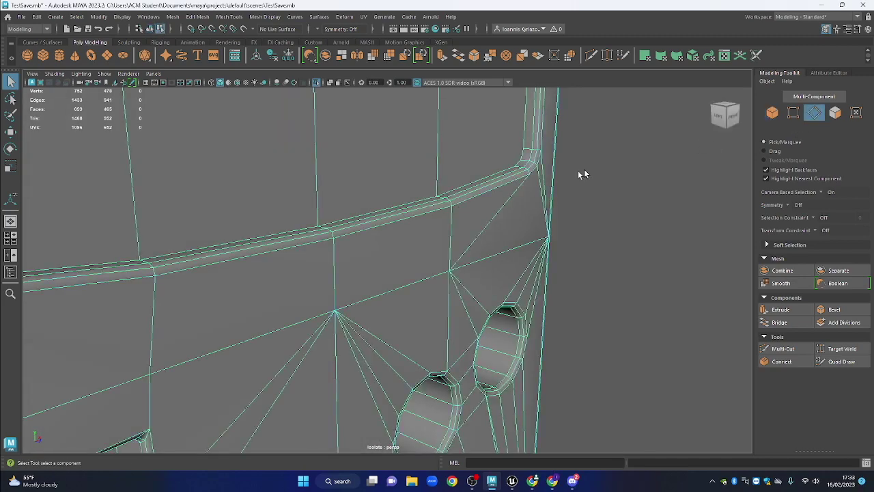
{"action": "key", "text": "space"}
{"action": "left_click", "coordinate": [470, 271]}
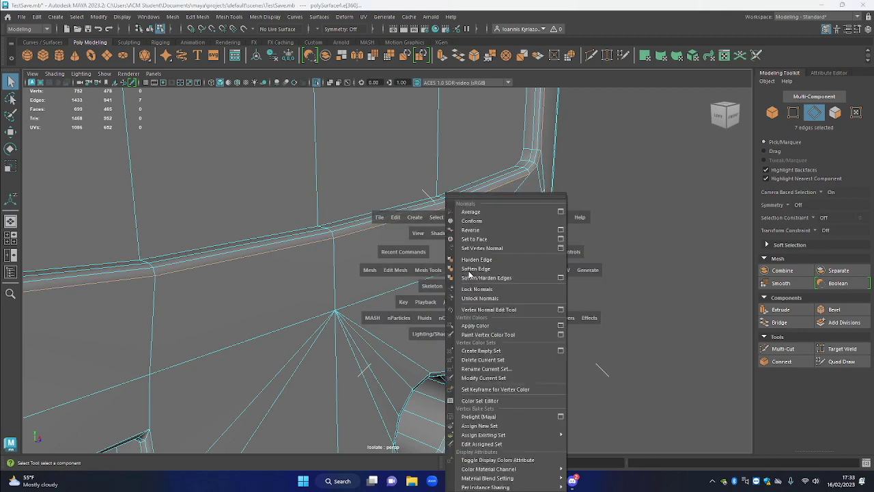
{"action": "left_click", "coordinate": [471, 269]}
{"action": "right_click", "coordinate": [584, 168]}
{"action": "right_click", "coordinate": [604, 168]}
{"action": "left_click", "coordinate": [773, 113]}
{"action": "left_click", "coordinate": [620, 162]}
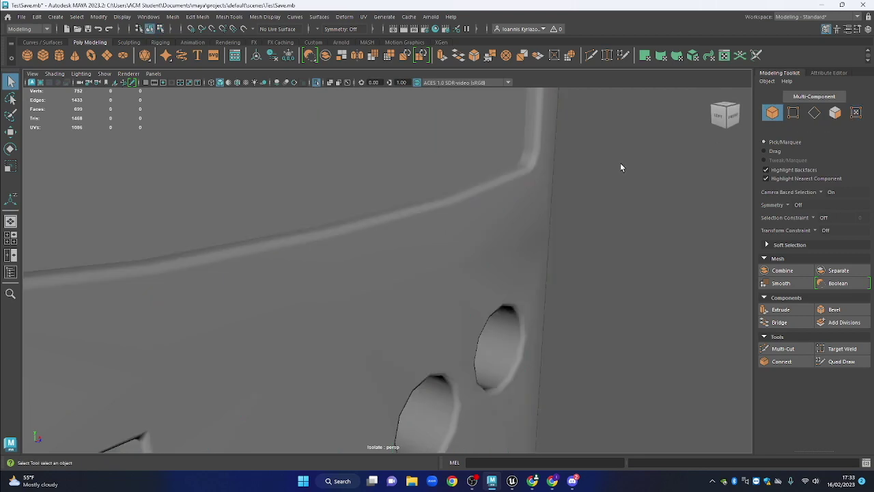
Exit the isolated display of the console body and switch to the front view
{"action": "scroll", "coordinate": [618, 164], "scroll_direction": "down", "scroll_amount": 6}
{"action": "left_click_drag", "start_coordinate": [488, 323], "coordinate": [458, 243]}
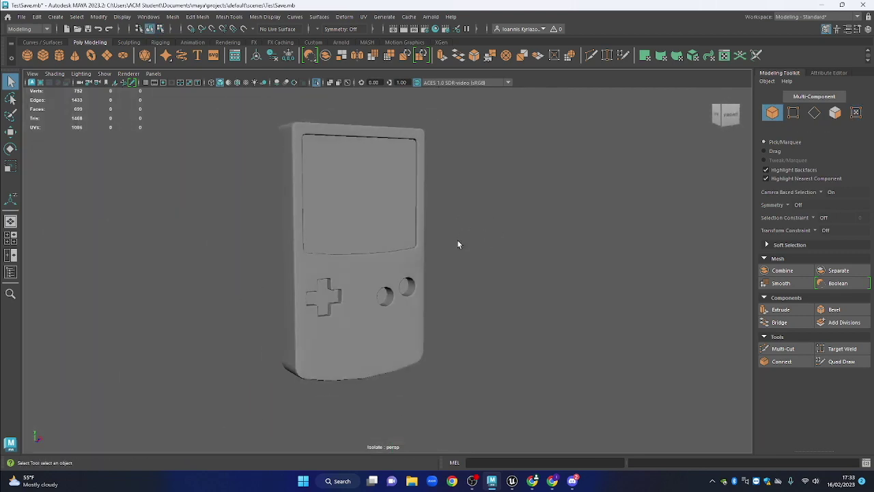
{"action": "key", "text": "ctrl+1"}
{"action": "left_click_drag", "start_coordinate": [532, 194], "coordinate": [453, 220]}
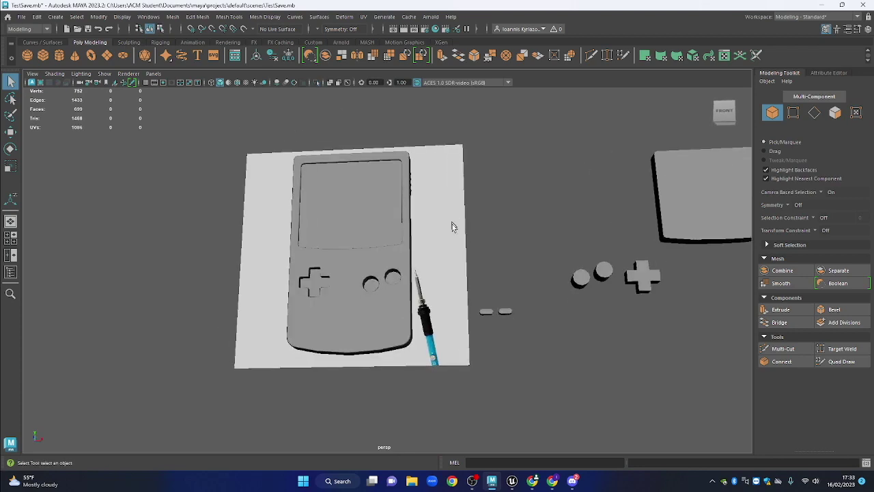
{"action": "key", "text": "space"}
{"action": "left_click_drag", "start_coordinate": [521, 238], "coordinate": [522, 251]}
Move the two round buttons and the D-pad cross along X toward the console, above the small pill buttons
{"action": "scroll", "coordinate": [522, 253], "scroll_direction": "down", "scroll_amount": 8}
{"action": "scroll", "coordinate": [560, 312], "scroll_direction": "up", "scroll_amount": 1}
{"action": "left_click_drag", "start_coordinate": [567, 306], "coordinate": [584, 285]}
{"action": "scroll", "coordinate": [554, 285], "scroll_direction": "up", "scroll_amount": 2}
{"action": "left_click_drag", "start_coordinate": [597, 242], "coordinate": [564, 305]}
{"action": "left_click_drag", "start_coordinate": [616, 295], "coordinate": [517, 286]}
{"action": "left_click_drag", "start_coordinate": [544, 241], "coordinate": [458, 289]}
{"action": "key", "text": "w"}
{"action": "left_click_drag", "start_coordinate": [501, 273], "coordinate": [420, 273]}
Isolate the round buttons, D-pad cross and pill buttons, and return to the perspective view
{"action": "scroll", "coordinate": [413, 277], "scroll_direction": "up", "scroll_amount": 1}
{"action": "left_click_drag", "start_coordinate": [457, 224], "coordinate": [366, 352]}
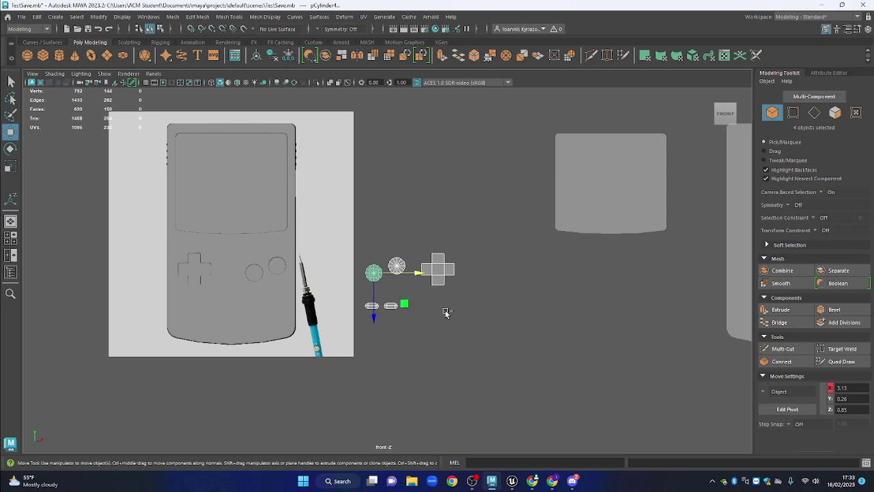
{"action": "key", "text": "ctrl+1"}
{"action": "scroll", "coordinate": [448, 294], "scroll_direction": "up", "scroll_amount": 1}
{"action": "key", "text": "space"}
{"action": "left_click_drag", "start_coordinate": [463, 297], "coordinate": [476, 271]}
{"action": "left_click_drag", "start_coordinate": [362, 269], "coordinate": [421, 307]}
Turn on the wireframe-on-shaded display for the isolated buttons
{"action": "left_click", "coordinate": [331, 264]}
{"action": "scroll", "coordinate": [353, 234], "scroll_direction": "down", "scroll_amount": 2}
{"action": "left_click_drag", "start_coordinate": [374, 225], "coordinate": [352, 189]}
{"action": "left_click", "coordinate": [235, 84]}
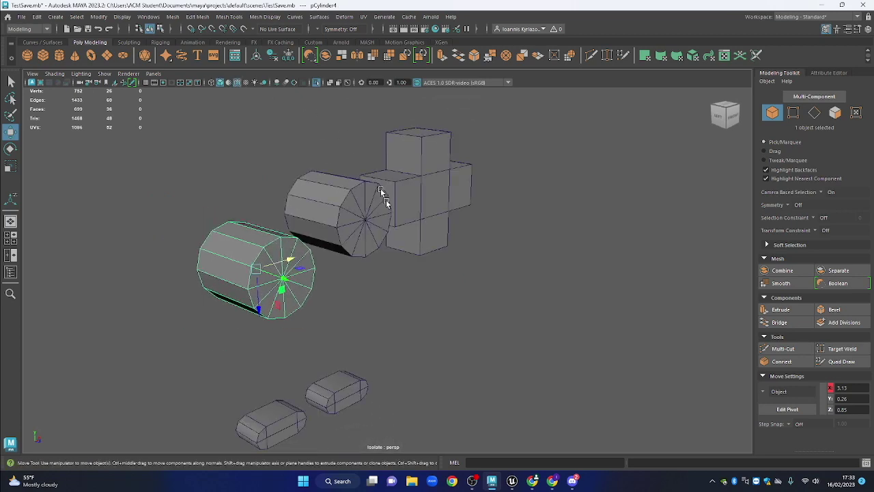
Bevel the front rim of the lower round button with 2 segments and a fraction of 0.15
{"action": "left_click_drag", "start_coordinate": [346, 137], "coordinate": [433, 283]}
{"action": "key", "text": "F10"}
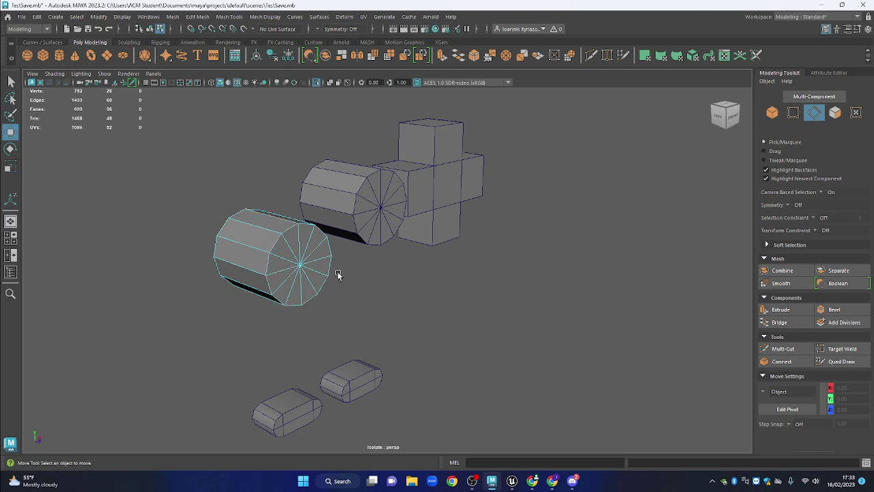
{"action": "mouse_move", "coordinate": [339, 261]}
{"action": "left_mouse_down"}
{"action": "mouse_move", "coordinate": [312, 269]}
{"action": "mouse_move", "coordinate": [332, 246]}
{"action": "left_mouse_up"}
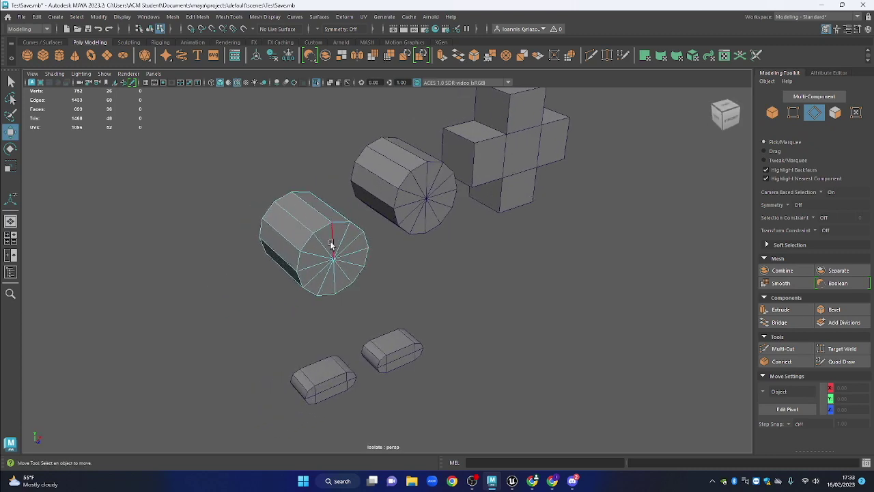
{"action": "double_click", "coordinate": [316, 227]}
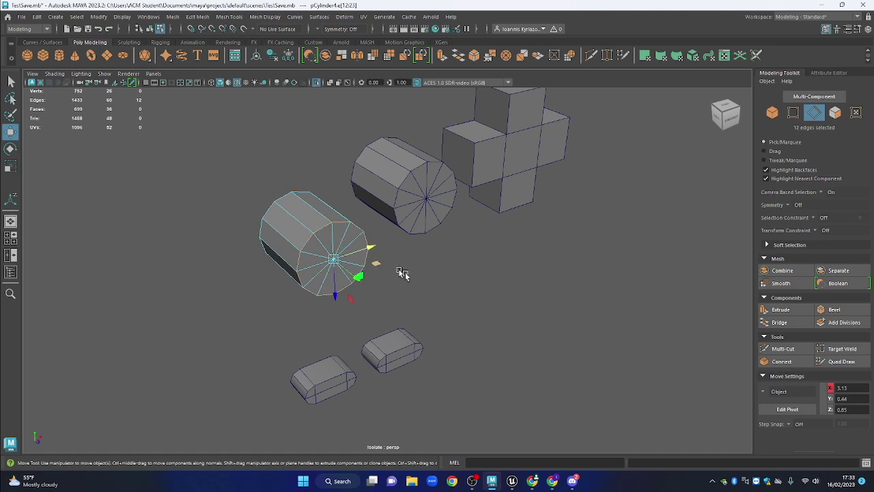
{"action": "left_click_drag", "start_coordinate": [381, 282], "coordinate": [410, 297]}
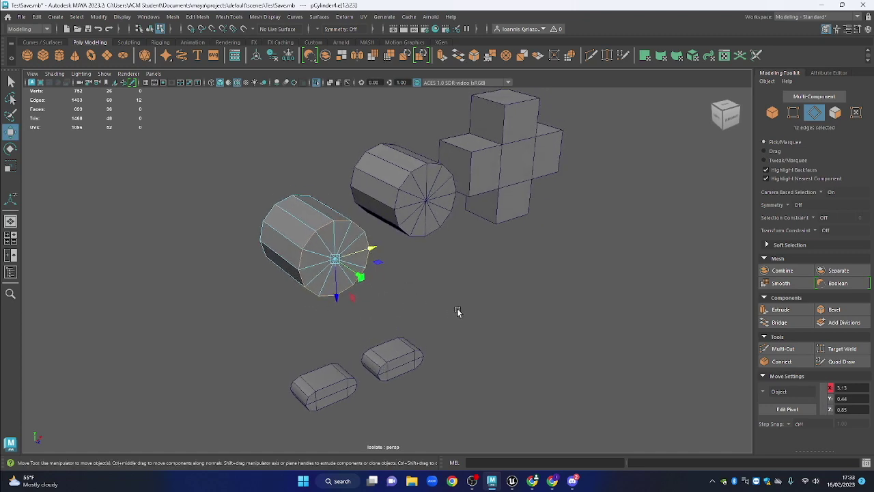
{"action": "key", "text": "ctrl+b"}
{"action": "left_click_drag", "start_coordinate": [576, 271], "coordinate": [568, 272]}
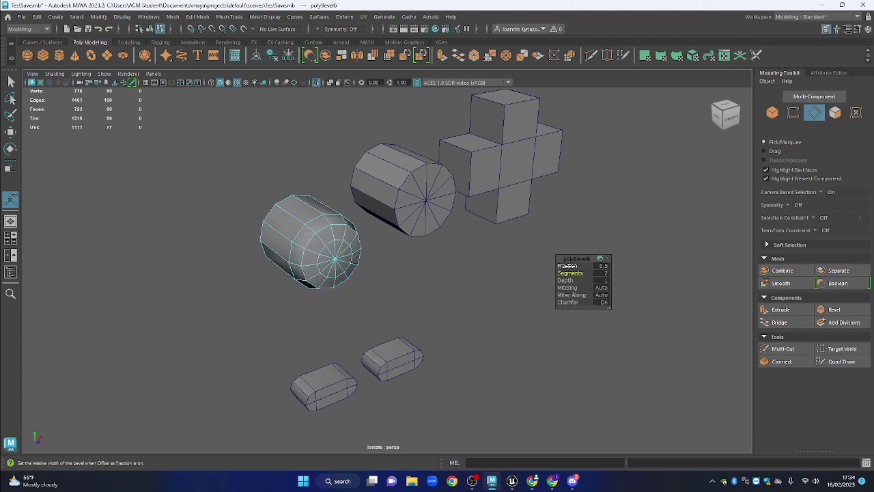
{"action": "left_click_drag", "start_coordinate": [570, 266], "coordinate": [513, 254]}
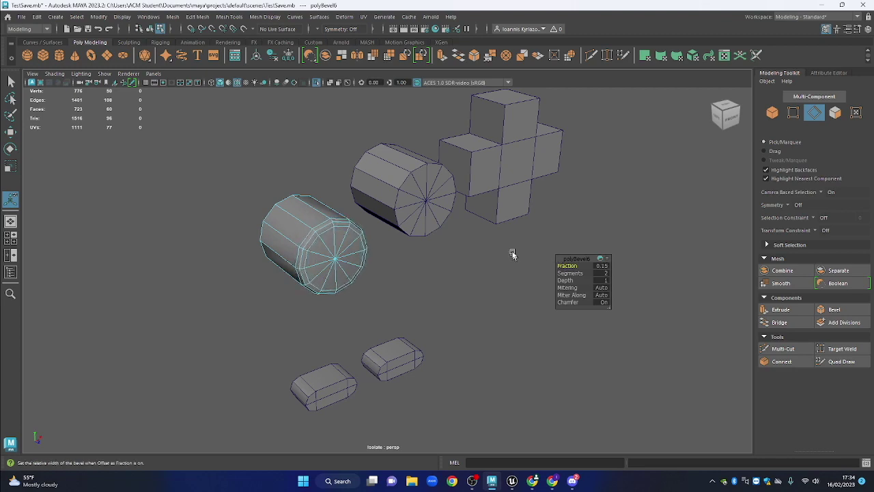
Bevel the front rim of the second round button with 2 segments and fraction 0.15, and return to object selection
{"action": "double_click", "coordinate": [408, 186]}
{"action": "key", "text": "ctrl+b"}
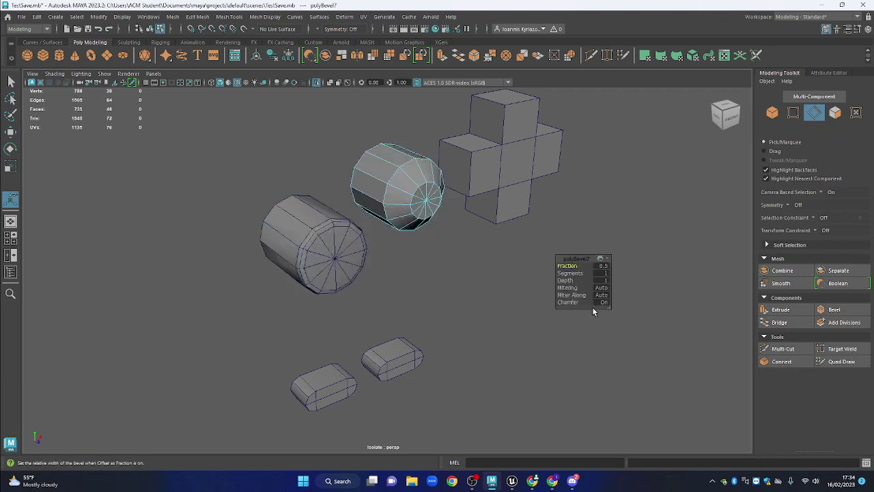
{"action": "left_click_drag", "start_coordinate": [572, 273], "coordinate": [557, 264]}
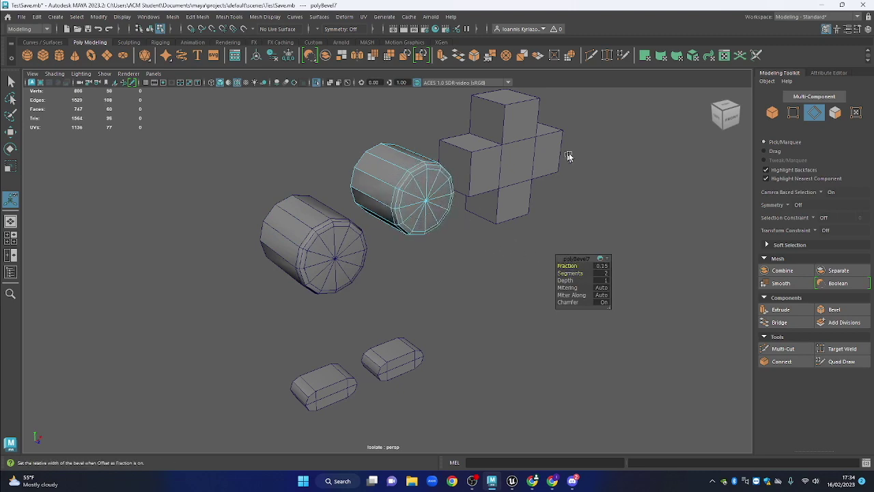
{"action": "right_click", "coordinate": [604, 149]}
{"action": "left_click", "coordinate": [644, 132]}
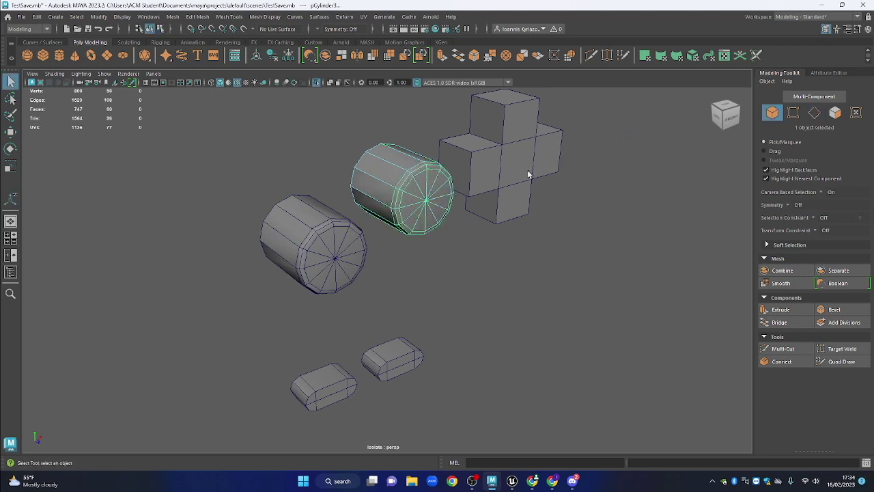
{"action": "left_click", "coordinate": [471, 195]}
{"action": "left_click", "coordinate": [403, 213], "text": "shift"}
{"action": "left_click", "coordinate": [344, 277], "text": "shift"}
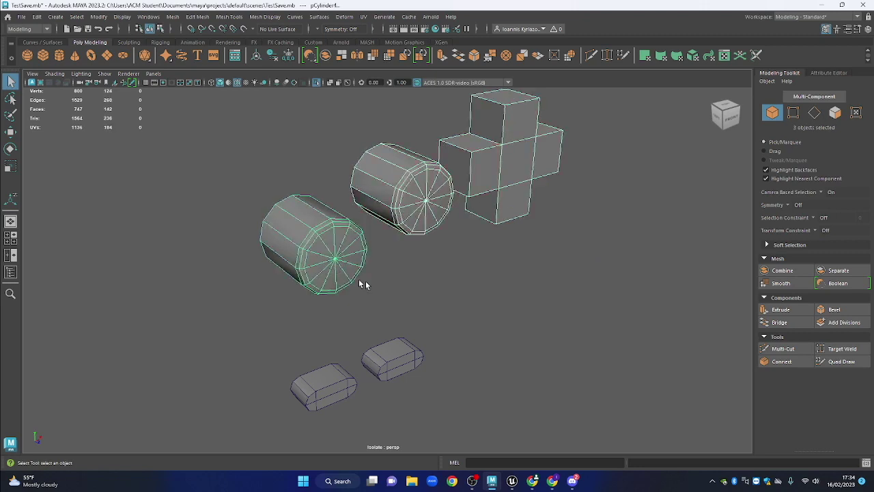
{"action": "left_click", "coordinate": [478, 185]}
{"action": "left_click", "coordinate": [365, 219], "text": "shift"}
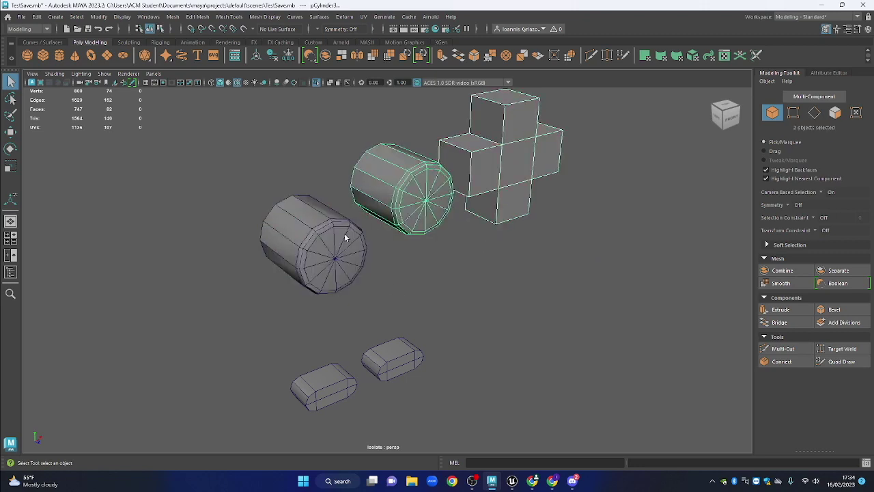
{"action": "left_click", "coordinate": [357, 245]}
{"action": "left_click", "coordinate": [448, 195]}
{"action": "left_click", "coordinate": [503, 164]}
{"action": "scroll", "coordinate": [565, 223], "scroll_direction": "down", "scroll_amount": 1}
{"action": "left_click_drag", "start_coordinate": [479, 255], "coordinate": [459, 271]}
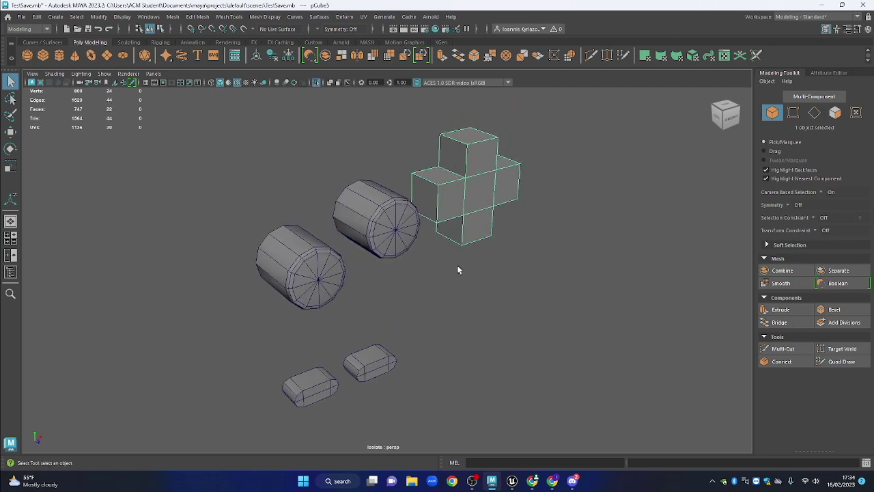
{"action": "left_click", "coordinate": [403, 234]}
{"action": "left_click", "coordinate": [460, 189]}
{"action": "left_click_drag", "start_coordinate": [413, 273], "coordinate": [438, 267], "text": "alt"}
{"action": "left_click_drag", "start_coordinate": [537, 127], "coordinate": [246, 368]}
Select the D-pad cross and switch to edge selection
{"action": "left_click", "coordinate": [510, 204]}
{"action": "left_click_drag", "start_coordinate": [539, 206], "coordinate": [513, 217], "text": "alt"}
{"action": "left_click", "coordinate": [818, 115]}
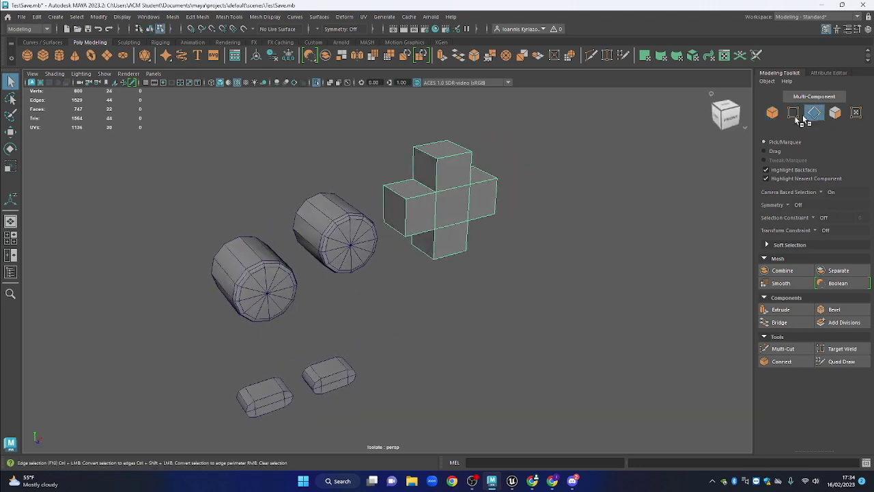
{"action": "left_click", "coordinate": [817, 114]}
{"action": "left_click_drag", "start_coordinate": [572, 177], "coordinate": [532, 222], "text": "alt"}
{"action": "left_click_drag", "start_coordinate": [534, 189], "coordinate": [354, 321]}
{"action": "left_click_drag", "start_coordinate": [548, 330], "coordinate": [570, 250], "text": "alt"}
{"action": "left_click_drag", "start_coordinate": [581, 159], "coordinate": [345, 343]}
{"action": "left_click_drag", "start_coordinate": [471, 252], "coordinate": [444, 231], "text": "alt"}
{"action": "left_click_drag", "start_coordinate": [578, 119], "coordinate": [366, 378]}
{"action": "left_click_drag", "start_coordinate": [502, 302], "coordinate": [383, 264], "text": "alt"}
{"action": "left_click_drag", "start_coordinate": [441, 136], "coordinate": [236, 319]}
{"action": "left_click_drag", "start_coordinate": [429, 189], "coordinate": [609, 171], "text": "alt"}
{"action": "left_click_drag", "start_coordinate": [560, 144], "coordinate": [439, 267]}
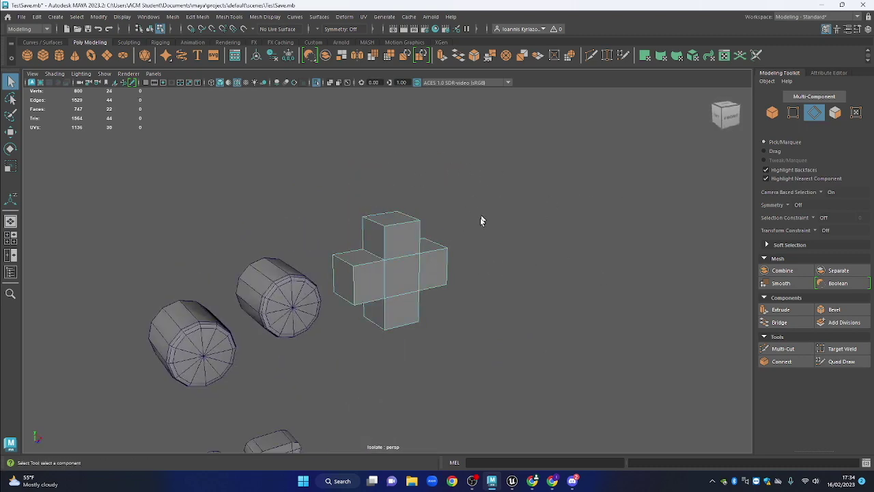
Select the front and side edges of the D-pad cross, leaving the edges of its back face out of the selection
{"action": "left_click_drag", "start_coordinate": [511, 252], "coordinate": [520, 250], "text": "alt"}
{"action": "left_click_drag", "start_coordinate": [519, 175], "coordinate": [402, 292]}
{"action": "left_click_drag", "start_coordinate": [325, 367], "coordinate": [298, 322], "text": "alt"}
{"action": "left_click_drag", "start_coordinate": [498, 165], "coordinate": [251, 361]}
{"action": "left_click_drag", "start_coordinate": [251, 360], "coordinate": [495, 257], "text": "alt"}
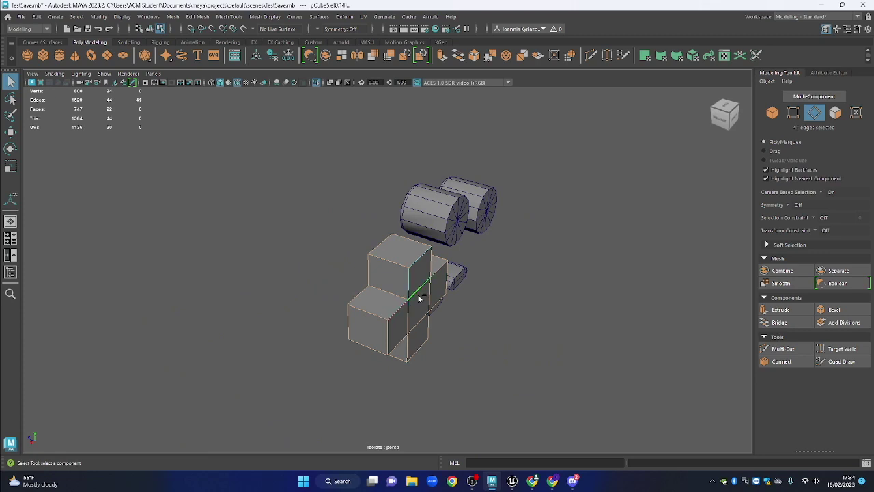
{"action": "left_click", "coordinate": [407, 351], "text": "ctrl"}
{"action": "left_click_drag", "start_coordinate": [436, 353], "coordinate": [396, 342], "text": "alt"}
{"action": "left_click", "coordinate": [398, 329], "text": "ctrl"}
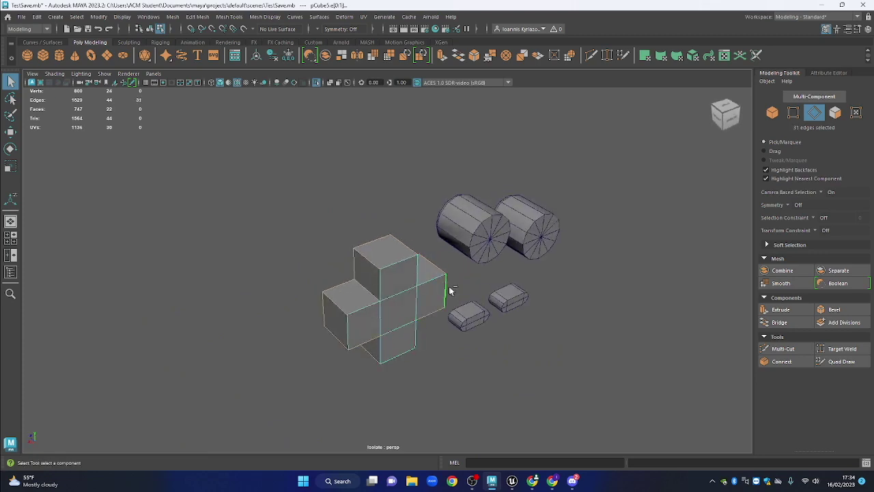
{"action": "left_click_drag", "start_coordinate": [446, 290], "coordinate": [394, 318], "text": "alt"}
{"action": "left_click_drag", "start_coordinate": [517, 364], "coordinate": [409, 330], "text": "alt"}
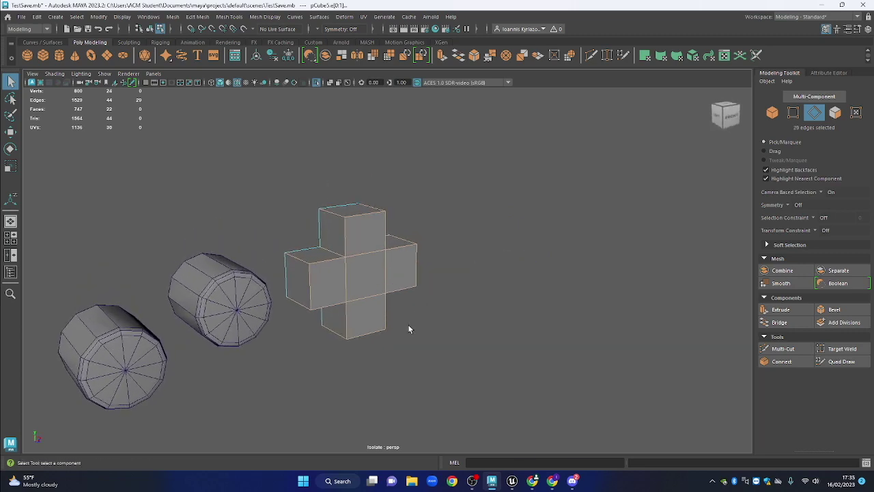
Bevel the selected D-pad edges with 2 segments and a reduced fraction
{"action": "key", "text": "ctrl+b"}
{"action": "mouse_move", "coordinate": [571, 273]}
{"action": "left_mouse_down"}
{"action": "mouse_move", "coordinate": [579, 273]}
{"action": "mouse_move", "coordinate": [559, 266]}
{"action": "left_mouse_up"}
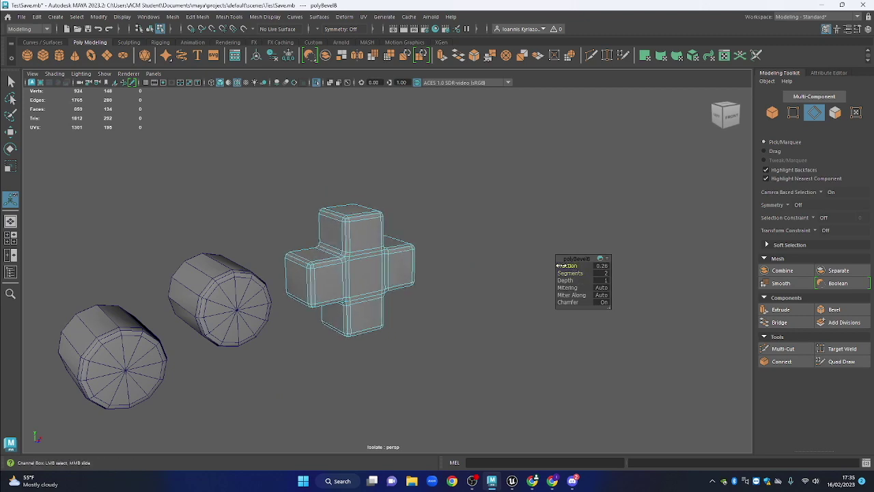
{"action": "mouse_move", "coordinate": [493, 278]}
{"action": "left_mouse_down", "text": "alt"}
{"action": "mouse_move", "coordinate": [455, 250]}
{"action": "mouse_move", "coordinate": [590, 267]}
{"action": "mouse_move", "coordinate": [511, 279]}
{"action": "mouse_move", "coordinate": [476, 253]}
{"action": "mouse_move", "coordinate": [490, 265]}
{"action": "left_mouse_up", "text": "alt"}
{"action": "left_click_drag", "start_coordinate": [567, 266], "coordinate": [449, 263]}
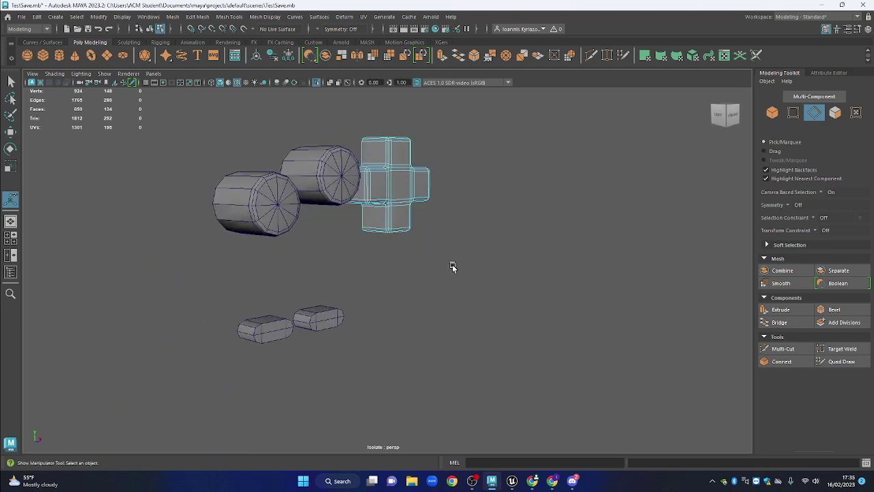
Try to bevel the front rim edges of both pill buttons
{"action": "left_click", "coordinate": [343, 312]}
{"action": "left_click_drag", "start_coordinate": [344, 335], "coordinate": [393, 252], "text": "alt"}
{"action": "left_click", "coordinate": [332, 304]}
{"action": "double_click", "coordinate": [333, 305]}
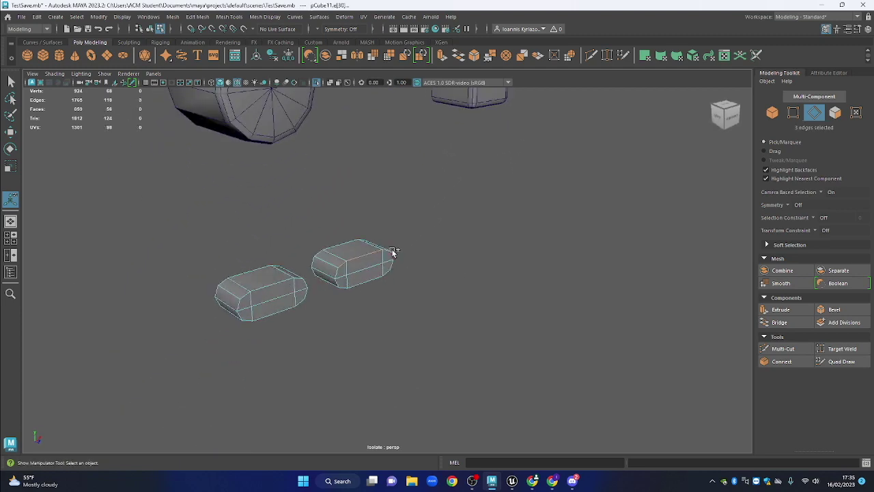
{"action": "left_click", "coordinate": [255, 286], "text": "shift"}
{"action": "left_click_drag", "start_coordinate": [246, 312], "coordinate": [262, 239], "text": "alt"}
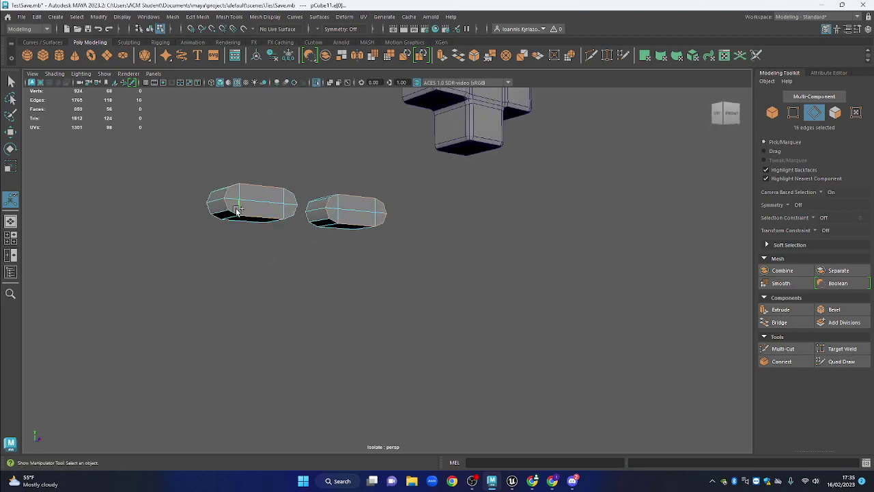
{"action": "left_click_drag", "start_coordinate": [274, 212], "coordinate": [425, 226], "text": "alt"}
{"action": "key", "text": "ctrl+b"}
{"action": "key", "text": "ctrl+z"}
Select the vertices of both pill buttons and try merging them with a distance threshold of 0.01
{"action": "left_click_drag", "start_coordinate": [424, 282], "coordinate": [384, 299], "text": "alt"}
{"action": "key", "text": "q"}
{"action": "key", "text": "F9"}
{"action": "left_click_drag", "start_coordinate": [381, 250], "coordinate": [155, 330], "text": "alt"}
{"action": "left_click_drag", "start_coordinate": [253, 265], "coordinate": [507, 162], "text": "alt"}
{"action": "left_click_drag", "start_coordinate": [506, 162], "coordinate": [310, 330]}
{"action": "left_click_drag", "start_coordinate": [330, 301], "coordinate": [189, 367], "text": "alt"}
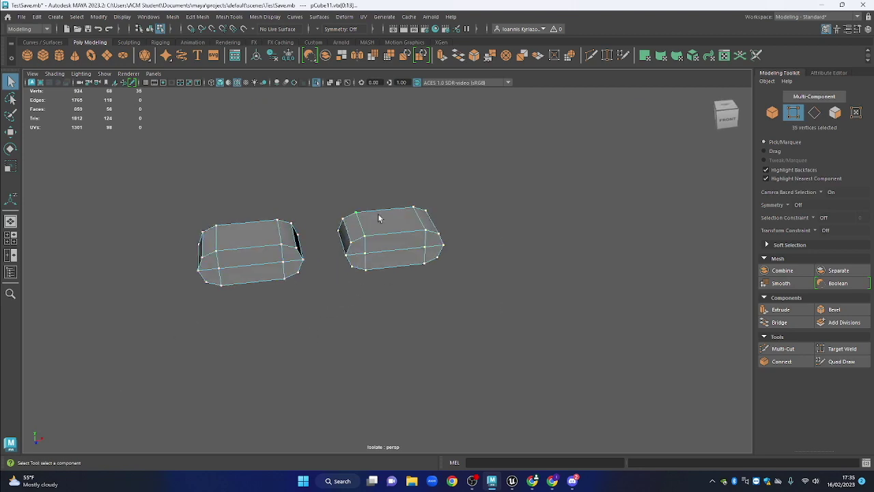
{"action": "scroll", "coordinate": [373, 219], "scroll_direction": "up", "scroll_amount": 1}
{"action": "key", "text": "space"}
{"action": "scroll", "coordinate": [307, 257], "scroll_direction": "up", "scroll_amount": 2}
{"action": "left_click_drag", "start_coordinate": [262, 257], "coordinate": [350, 273], "text": "alt"}
{"action": "scroll", "coordinate": [290, 231], "scroll_direction": "up", "scroll_amount": 3}
{"action": "key", "text": "space"}
{"action": "left_click_drag", "start_coordinate": [271, 301], "coordinate": [280, 290]}
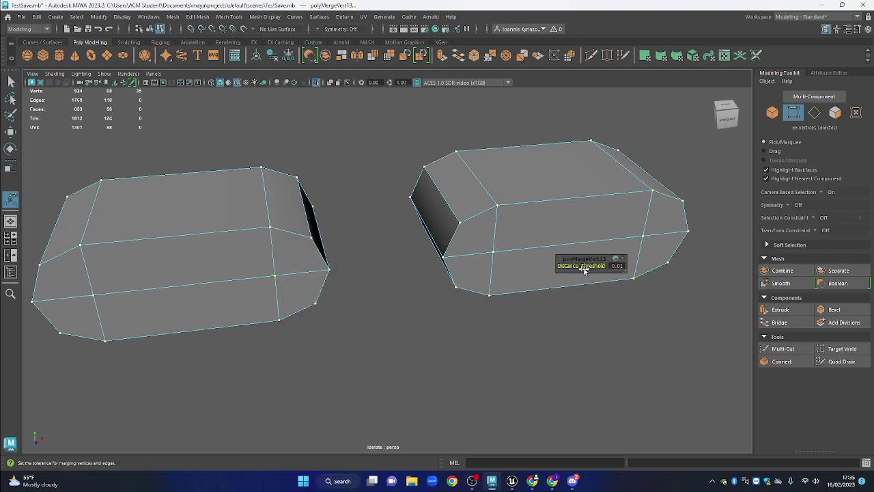
{"action": "left_click_drag", "start_coordinate": [584, 267], "coordinate": [584, 266]}
Reselect the vertices across both pill buttons from other angles and retry the merge threshold adjustment
{"action": "scroll", "coordinate": [382, 328], "scroll_direction": "down", "scroll_amount": 3}
{"action": "left_click_drag", "start_coordinate": [381, 328], "coordinate": [519, 230]}
{"action": "left_click_drag", "start_coordinate": [224, 343], "coordinate": [392, 125]}
{"action": "left_click_drag", "start_coordinate": [301, 310], "coordinate": [423, 124]}
{"action": "left_click_drag", "start_coordinate": [425, 94], "coordinate": [209, 252]}
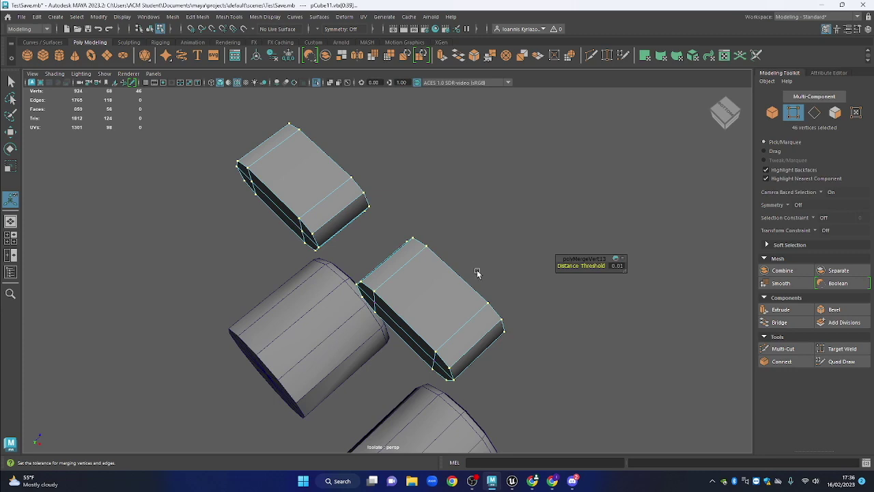
{"action": "left_click_drag", "start_coordinate": [479, 213], "coordinate": [334, 374]}
{"action": "left_click_drag", "start_coordinate": [460, 132], "coordinate": [189, 338]}
{"action": "left_click_drag", "start_coordinate": [444, 157], "coordinate": [521, 283], "text": "alt"}
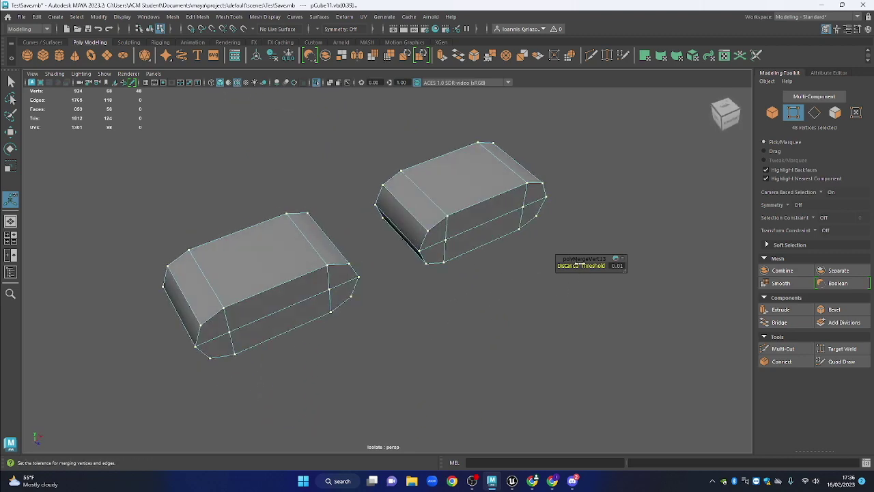
{"action": "left_click_drag", "start_coordinate": [584, 265], "coordinate": [586, 265]}
Delete the front-facing faces of the right-hand pill button in the front view
{"action": "left_click", "coordinate": [452, 292]}
{"action": "key", "text": "space"}
{"action": "left_click_drag", "start_coordinate": [466, 278], "coordinate": [394, 322]}
{"action": "right_click", "coordinate": [462, 196]}
{"action": "left_click", "coordinate": [546, 184]}
{"action": "left_click", "coordinate": [767, 118]}
{"action": "key", "text": "f"}
{"action": "left_click", "coordinate": [835, 113]}
{"action": "left_click_drag", "start_coordinate": [663, 180], "coordinate": [401, 385]}
{"action": "key", "text": "Delete"}
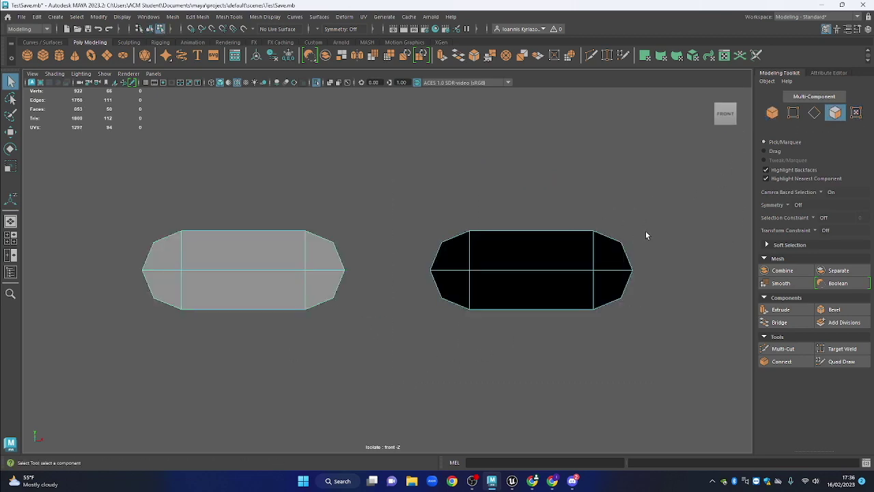
Delete all remaining faces of the right-hand pill button, keeping the left-hand one
{"action": "left_click_drag", "start_coordinate": [595, 221], "coordinate": [565, 171]}
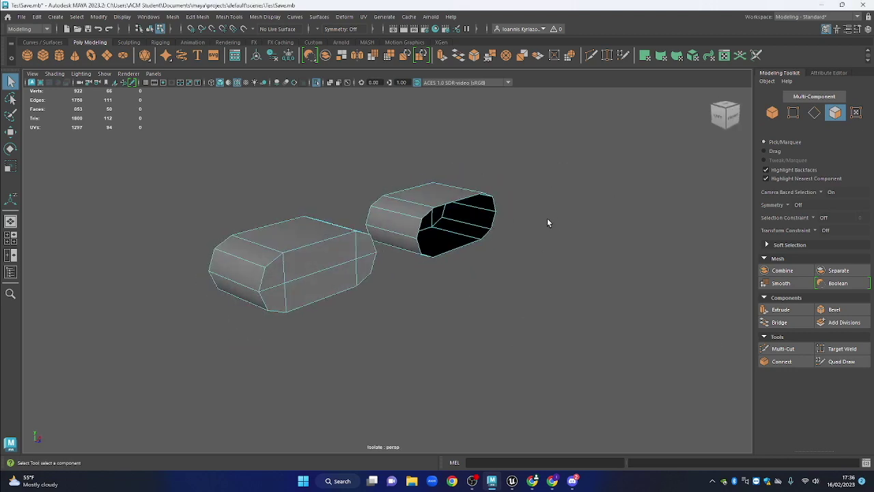
{"action": "left_click_drag", "start_coordinate": [546, 221], "coordinate": [536, 258]}
{"action": "left_click_drag", "start_coordinate": [536, 198], "coordinate": [507, 205]}
{"action": "left_click", "coordinate": [435, 259]}
{"action": "left_click_drag", "start_coordinate": [593, 140], "coordinate": [494, 263]}
{"action": "left_click_drag", "start_coordinate": [464, 380], "coordinate": [496, 338]}
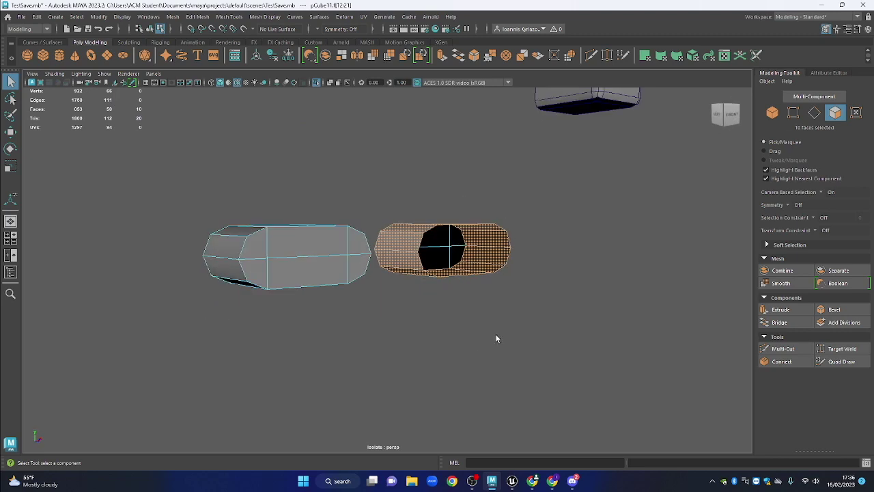
{"action": "left_click_drag", "start_coordinate": [508, 268], "coordinate": [502, 323]}
{"action": "left_click_drag", "start_coordinate": [591, 163], "coordinate": [443, 335]}
{"action": "left_click_drag", "start_coordinate": [511, 296], "coordinate": [478, 273]}
{"action": "left_click_drag", "start_coordinate": [566, 185], "coordinate": [418, 367]}
{"action": "key", "text": "Delete"}
{"action": "left_click_drag", "start_coordinate": [484, 159], "coordinate": [406, 235]}
{"action": "key", "text": "Delete"}
Return to object selection and delete the construction history of the remaining pill button
{"action": "left_click", "coordinate": [774, 114]}
{"action": "key", "text": "space"}
{"action": "left_click_drag", "start_coordinate": [348, 184], "coordinate": [345, 220]}
{"action": "key", "text": "w"}
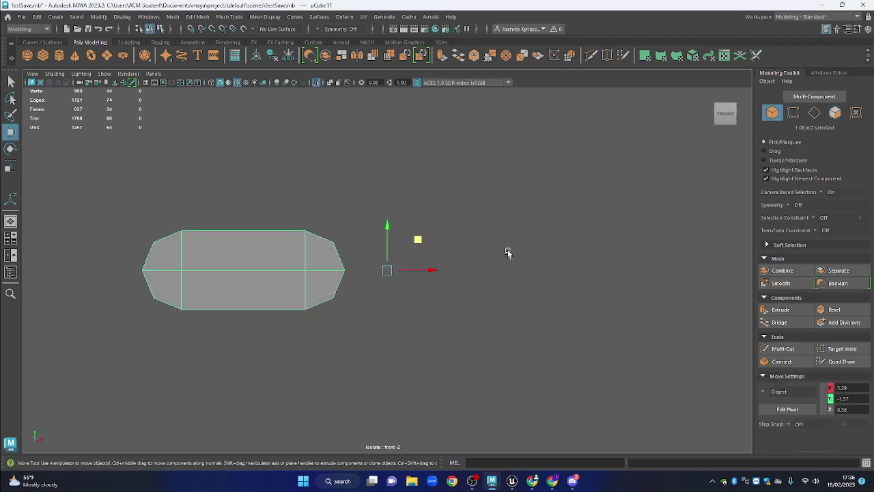
{"action": "left_click", "coordinate": [273, 58]}
{"action": "left_click", "coordinate": [273, 57]}
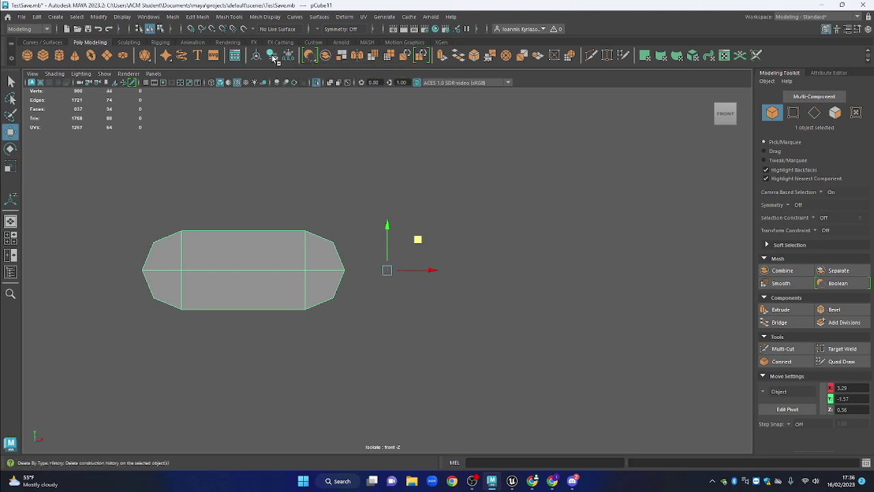
Mirror the remaining pill button with axis position Object, axis X and direction +
{"action": "left_click", "coordinate": [362, 58]}
{"action": "left_click_drag", "start_coordinate": [594, 259], "coordinate": [617, 236]}
{"action": "left_click", "coordinate": [645, 253]}
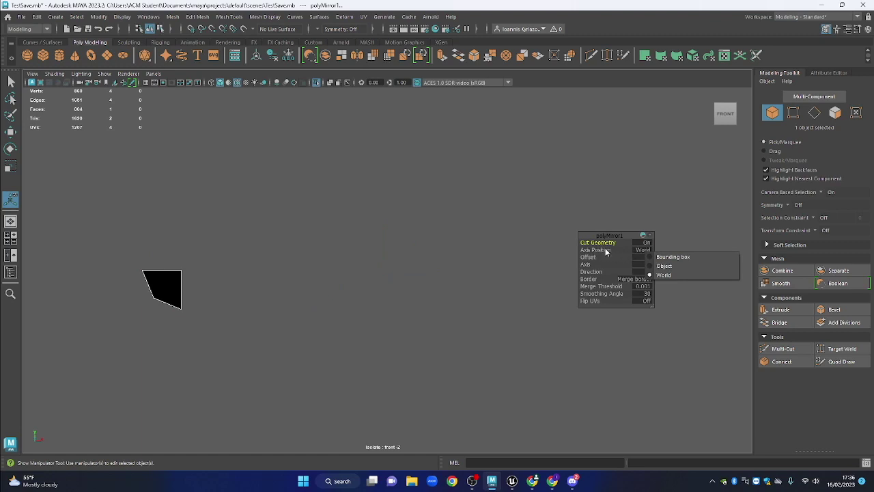
{"action": "left_click", "coordinate": [661, 267]}
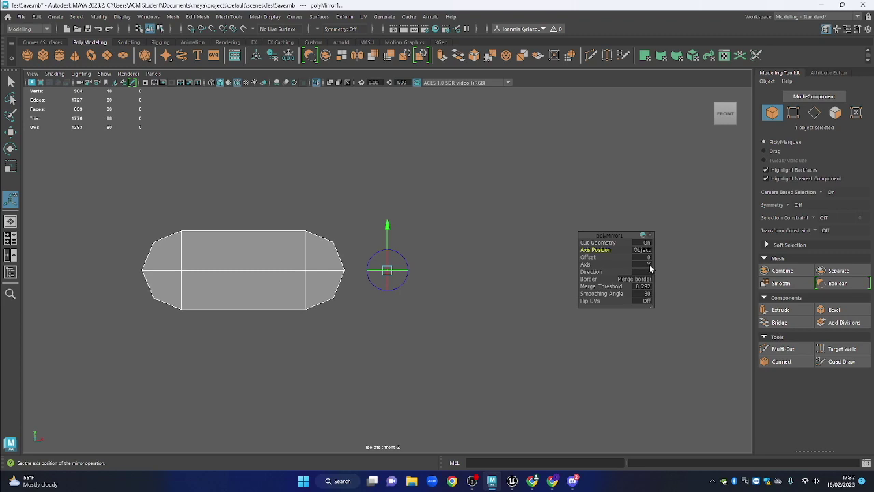
{"action": "left_click", "coordinate": [650, 268]}
{"action": "left_click", "coordinate": [662, 272]}
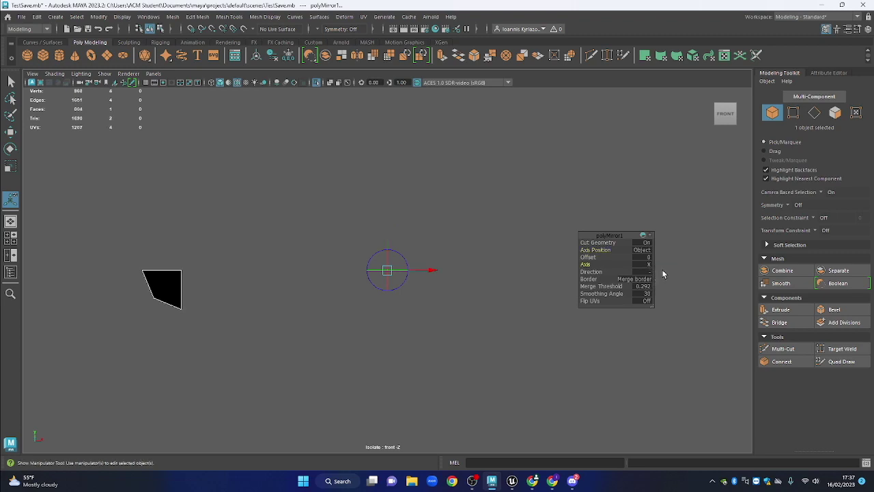
{"action": "left_click", "coordinate": [650, 275]}
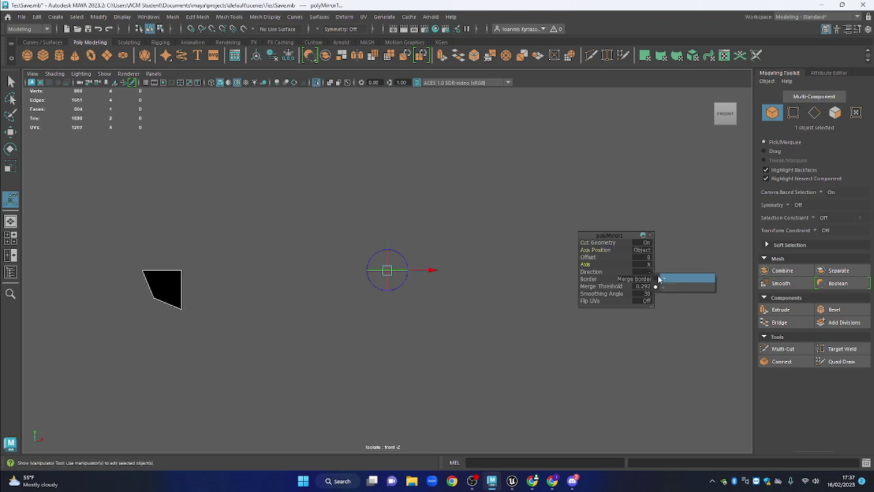
{"action": "left_click", "coordinate": [657, 276]}
Return to the perspective view and freeze the transformations of the mirrored pill buttons
{"action": "left_click_drag", "start_coordinate": [415, 181], "coordinate": [427, 206]}
{"action": "left_click", "coordinate": [414, 226]}
{"action": "key", "text": "space"}
{"action": "left_click_drag", "start_coordinate": [437, 222], "coordinate": [483, 255]}
{"action": "left_click", "coordinate": [471, 235]}
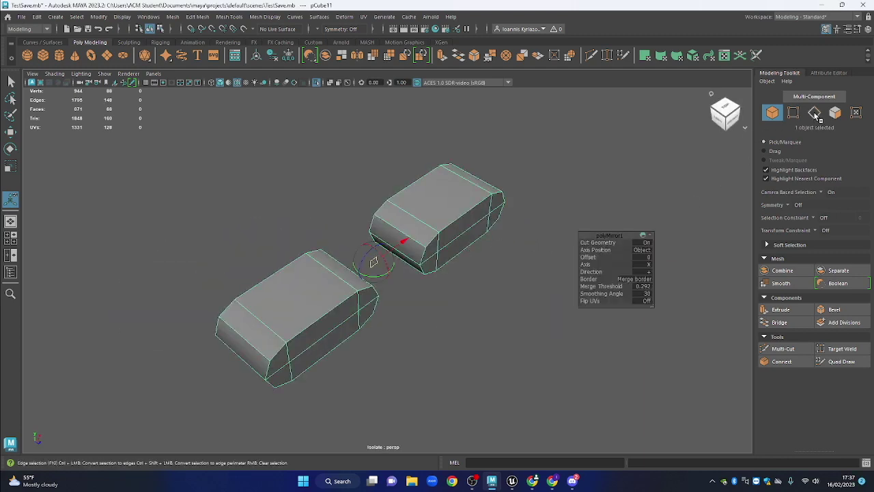
{"action": "key", "text": "w"}
{"action": "left_click_drag", "start_coordinate": [543, 232], "coordinate": [469, 247]}
{"action": "left_click_drag", "start_coordinate": [424, 276], "coordinate": [409, 297]}
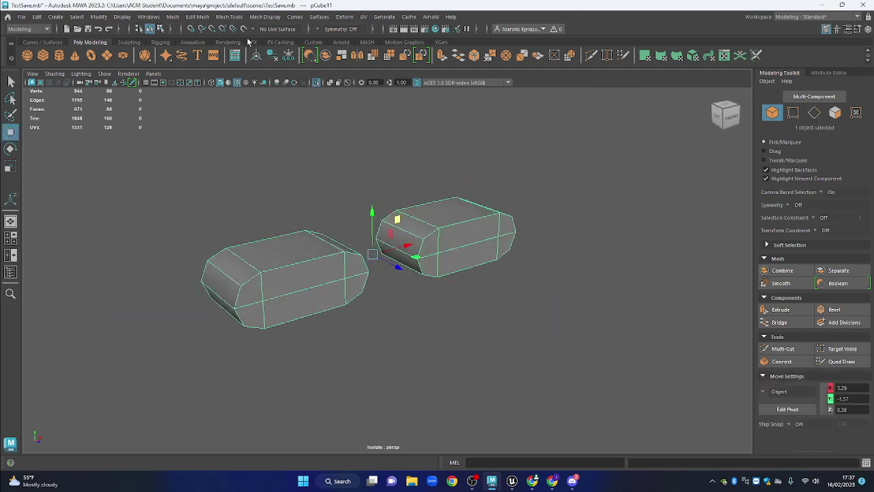
{"action": "left_click", "coordinate": [289, 58]}
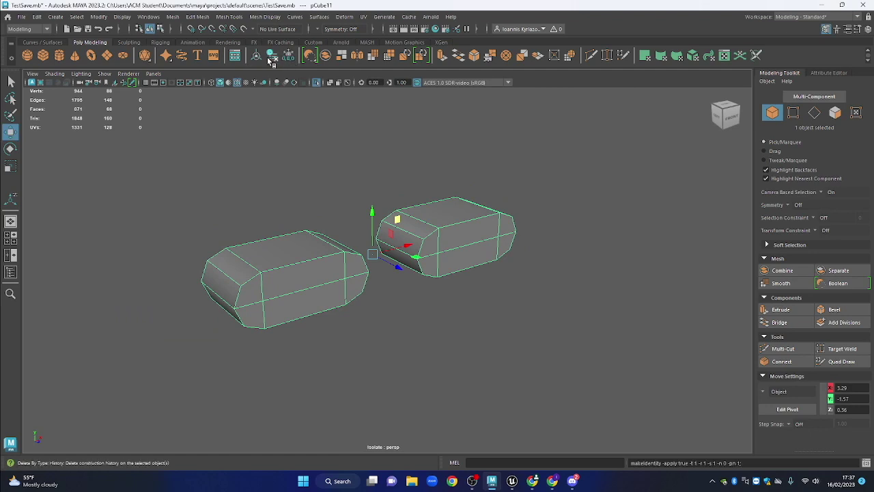
Switch to edge selection and select the edges around the right-hand pill button's front rim
{"action": "left_click", "coordinate": [814, 112]}
{"action": "left_click", "coordinate": [441, 224]}
{"action": "left_click", "coordinate": [421, 242], "text": "shift"}
{"action": "left_click", "coordinate": [416, 262], "text": "shift"}
{"action": "left_click", "coordinate": [441, 271], "text": "shift"}
{"action": "left_click", "coordinate": [437, 268], "text": "shift"}
{"action": "left_click_drag", "start_coordinate": [461, 274], "coordinate": [521, 242]}
{"action": "left_click", "coordinate": [521, 215], "text": "shift"}
{"action": "left_click", "coordinate": [532, 224], "text": "shift"}
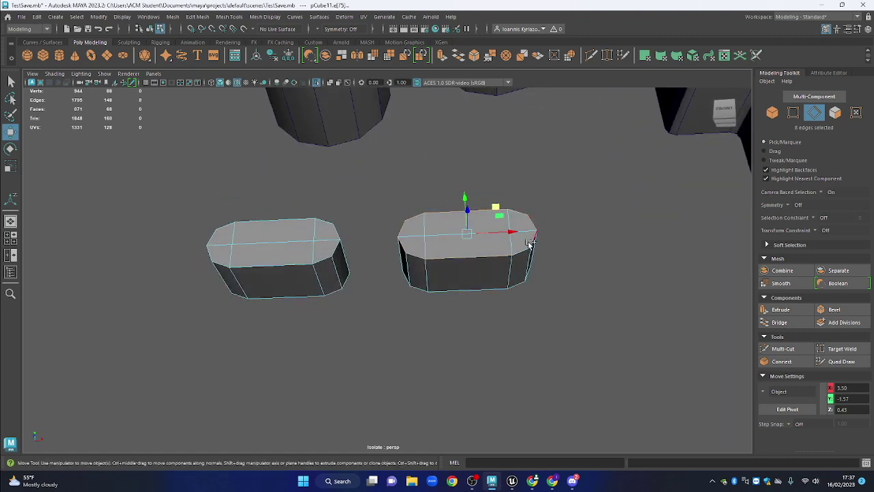
Add the edges around the left-hand pill button's front rim to the selection
{"action": "left_click", "coordinate": [322, 258], "text": "shift"}
{"action": "left_click", "coordinate": [328, 224], "text": "shift"}
{"action": "left_click", "coordinate": [273, 220], "text": "shift"}
{"action": "left_click", "coordinate": [261, 247], "text": "shift"}
{"action": "left_click", "coordinate": [211, 240], "text": "shift"}
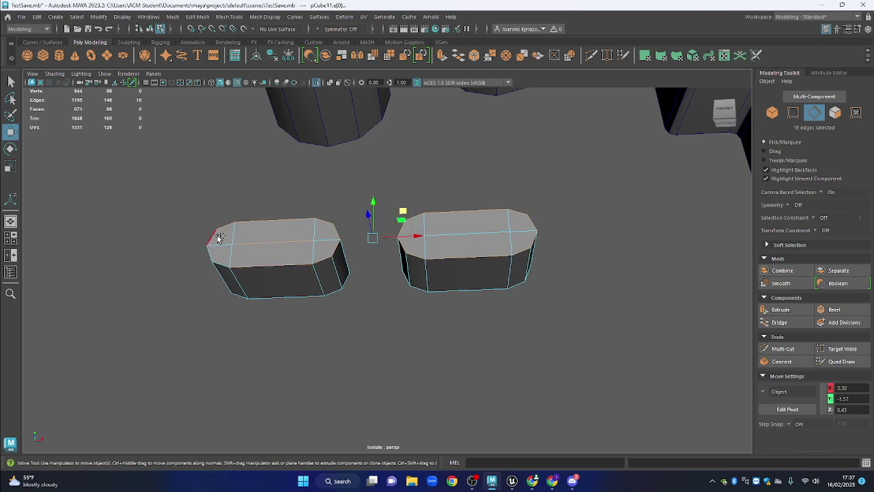
Bevel the front rims of both pill buttons with 2 segments
{"action": "left_click_drag", "start_coordinate": [236, 255], "coordinate": [393, 320]}
{"action": "key", "text": "ctrl+b"}
{"action": "left_click_drag", "start_coordinate": [481, 292], "coordinate": [472, 263]}
{"action": "left_click_drag", "start_coordinate": [588, 251], "coordinate": [592, 250]}
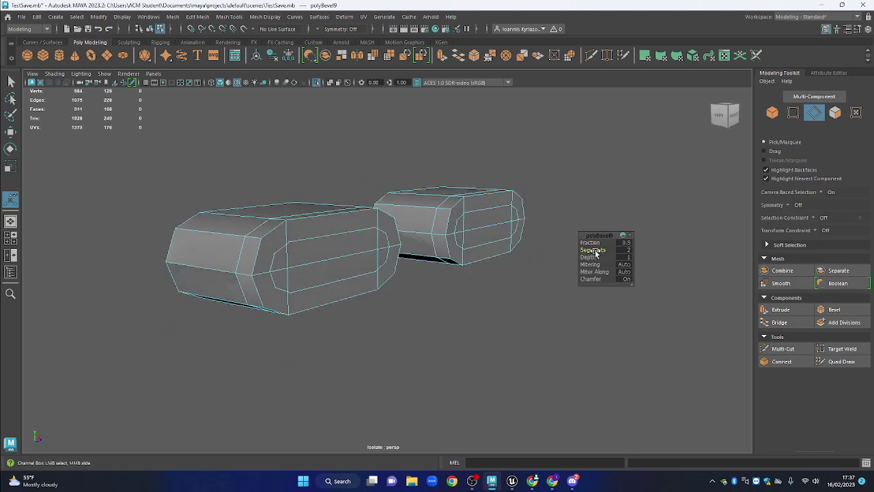
{"action": "left_click_drag", "start_coordinate": [362, 300], "coordinate": [364, 279], "text": "alt"}
{"action": "left_click_drag", "start_coordinate": [275, 221], "coordinate": [329, 300], "text": "alt"}
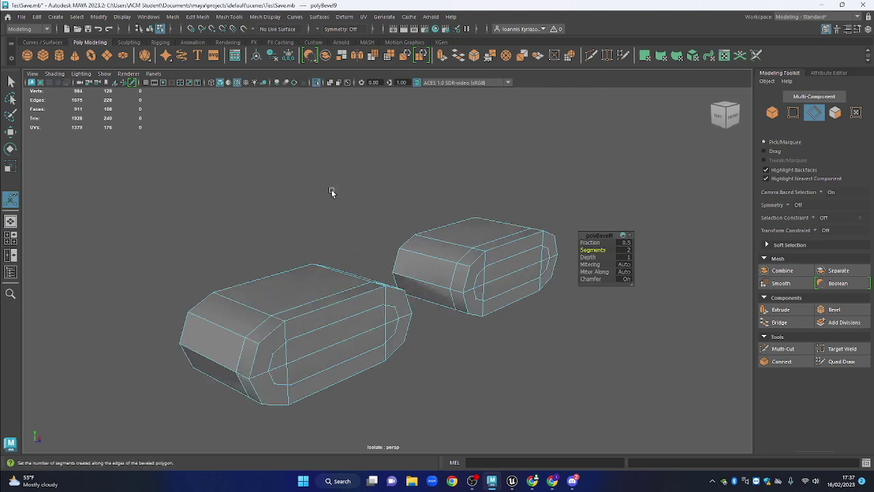
Delete the overlapping duplicate shell without a bevel from each pill button
{"action": "left_click_drag", "start_coordinate": [369, 178], "coordinate": [342, 194]}
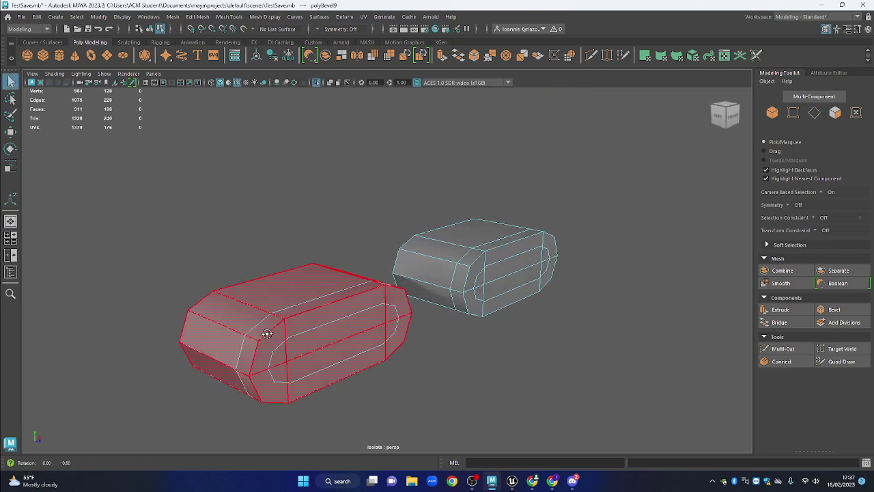
{"action": "left_click", "coordinate": [259, 355]}
{"action": "key", "text": "Delete"}
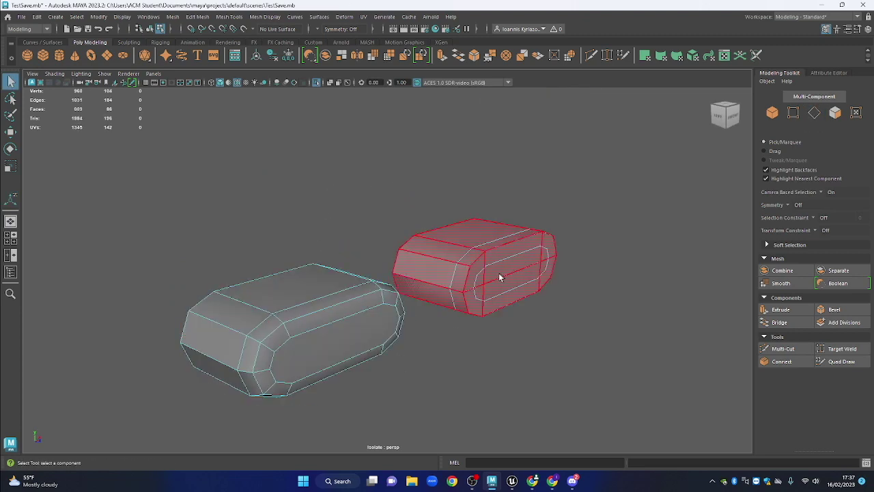
{"action": "left_click", "coordinate": [474, 298]}
{"action": "key", "text": "Delete"}
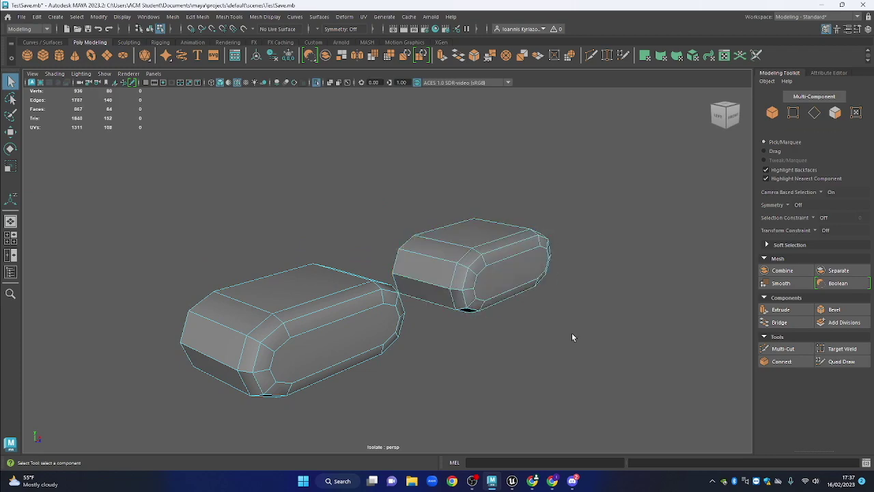
Return to object selection and examine the bevelled pill buttons from several angles in isolation
{"action": "scroll", "coordinate": [563, 312], "scroll_direction": "down", "scroll_amount": 2}
{"action": "key", "text": "ctrl+1"}
{"action": "left_click_drag", "start_coordinate": [561, 311], "coordinate": [468, 322]}
{"action": "key", "text": "ctrl+1"}
{"action": "left_click", "coordinate": [331, 318]}
{"action": "left_click_drag", "start_coordinate": [330, 317], "coordinate": [398, 327]}
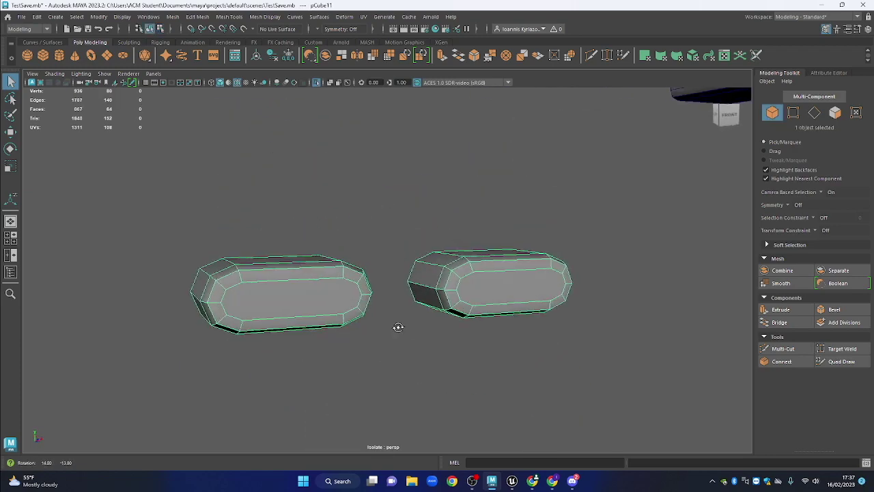
{"action": "left_click_drag", "start_coordinate": [304, 289], "coordinate": [290, 305]}
{"action": "left_click_drag", "start_coordinate": [393, 298], "coordinate": [478, 276]}
{"action": "left_click", "coordinate": [656, 263]}
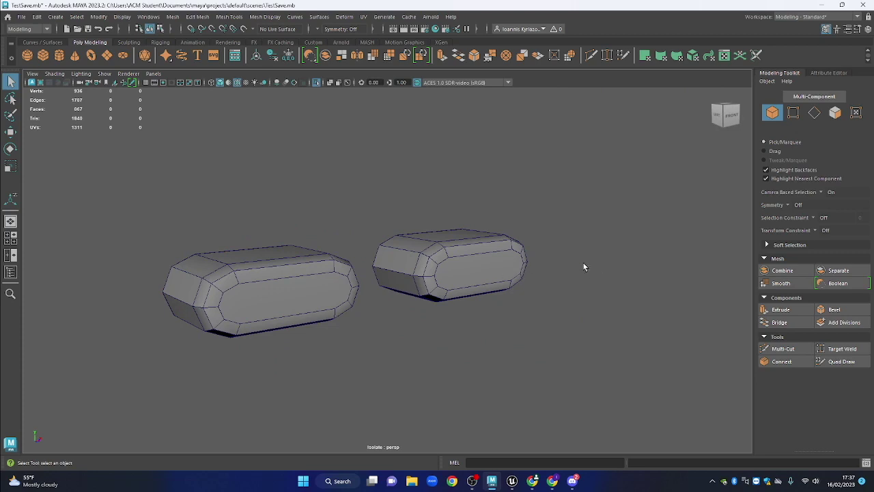
Divide both pill buttons' front faces with one lengthwise and two crosswise Multi-Cut lines joining the rim vertices
{"action": "left_click", "coordinate": [475, 282]}
{"action": "left_click_drag", "start_coordinate": [543, 278], "coordinate": [544, 295]}
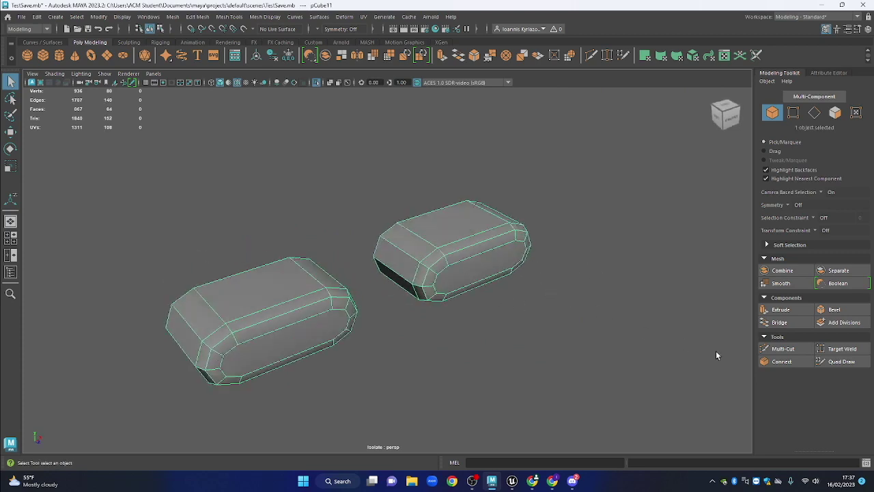
{"action": "left_click", "coordinate": [784, 348]}
{"action": "left_click_drag", "start_coordinate": [440, 312], "coordinate": [445, 261]}
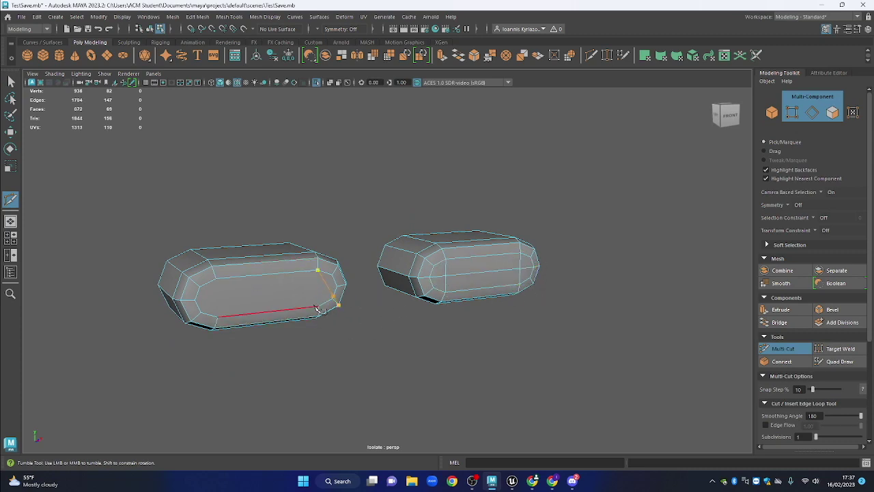
{"action": "key", "text": "ctrl+z"}
{"action": "left_click", "coordinate": [337, 286]}
{"action": "left_click", "coordinate": [216, 279]}
{"action": "left_click", "coordinate": [218, 317]}
{"action": "key", "text": "q"}
Delete the back faces of both pill buttons and return to object selection
{"action": "left_click_drag", "start_coordinate": [344, 328], "coordinate": [644, 287]}
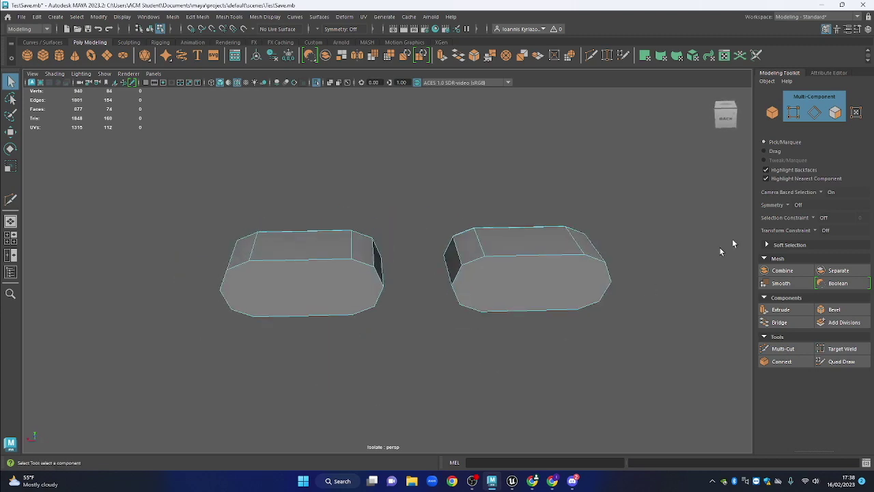
{"action": "left_click", "coordinate": [835, 114]}
{"action": "left_click", "coordinate": [508, 264]}
{"action": "left_click", "coordinate": [284, 271], "text": "shift"}
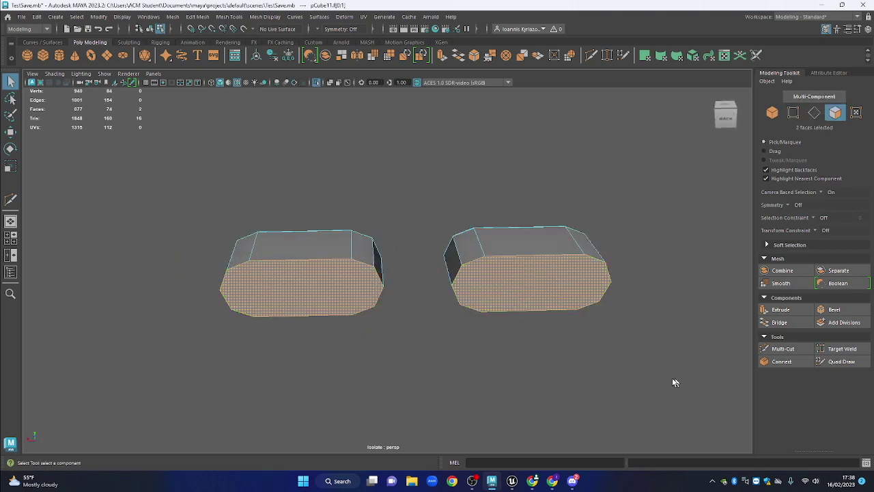
{"action": "key", "text": "Delete"}
{"action": "left_click", "coordinate": [772, 112]}
Exit isolation, clear the selection and turn off wireframe on shaded for the buttons and D-pad
{"action": "left_click_drag", "start_coordinate": [509, 265], "coordinate": [451, 269]}
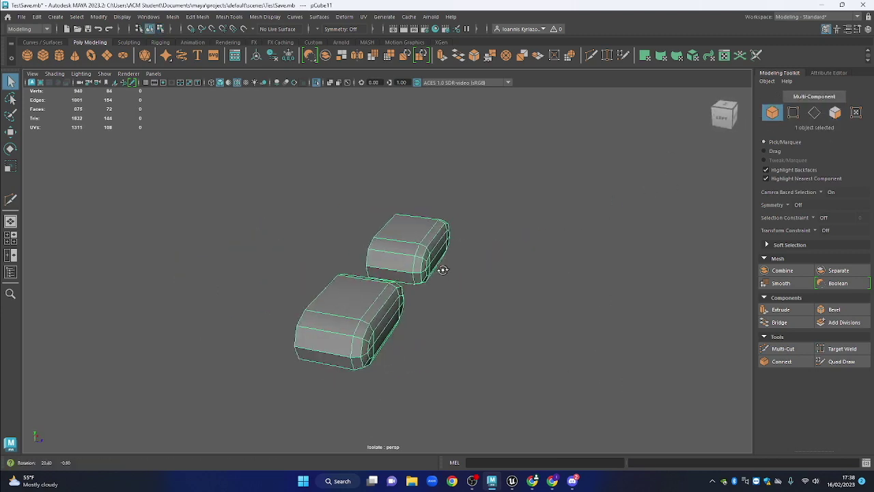
{"action": "scroll", "coordinate": [448, 278], "scroll_direction": "down", "scroll_amount": 3}
{"action": "key", "text": "ctrl+1"}
{"action": "left_click_drag", "start_coordinate": [436, 304], "coordinate": [446, 321]}
{"action": "left_click", "coordinate": [445, 322]}
{"action": "left_click_drag", "start_coordinate": [476, 235], "coordinate": [425, 324]}
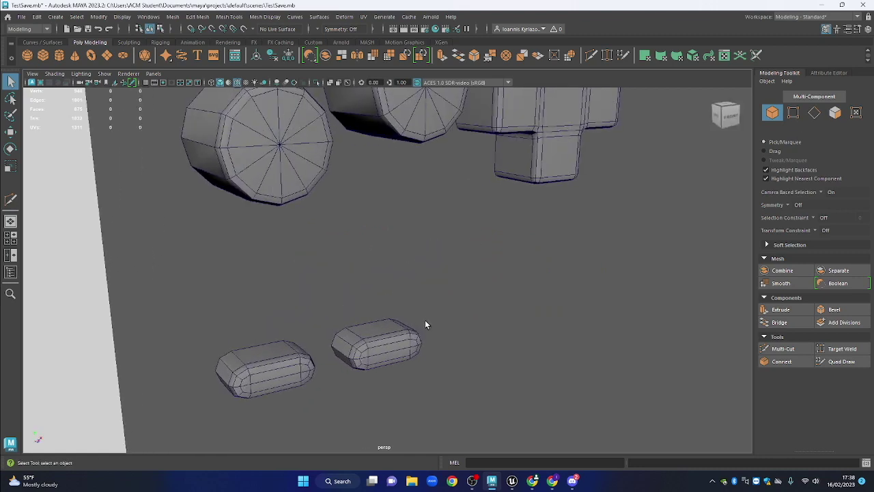
{"action": "scroll", "coordinate": [424, 321], "scroll_direction": "down", "scroll_amount": 3}
{"action": "left_click_drag", "start_coordinate": [430, 279], "coordinate": [382, 344]}
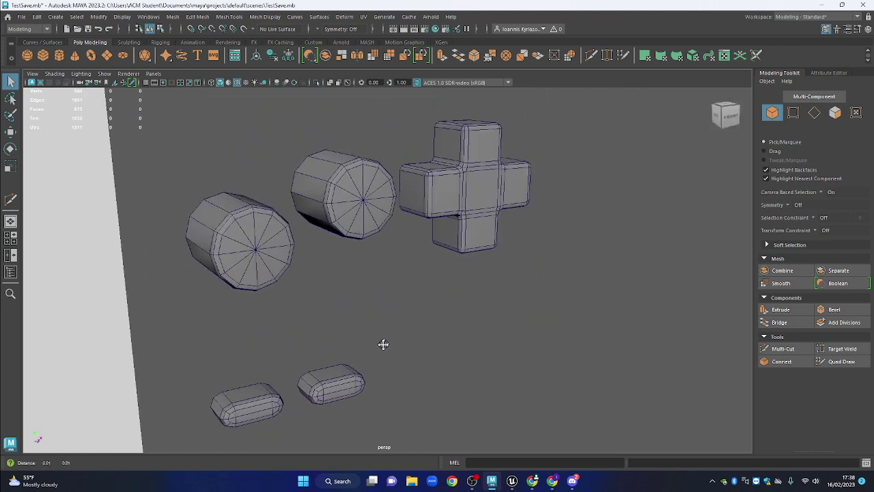
{"action": "left_click", "coordinate": [237, 82]}
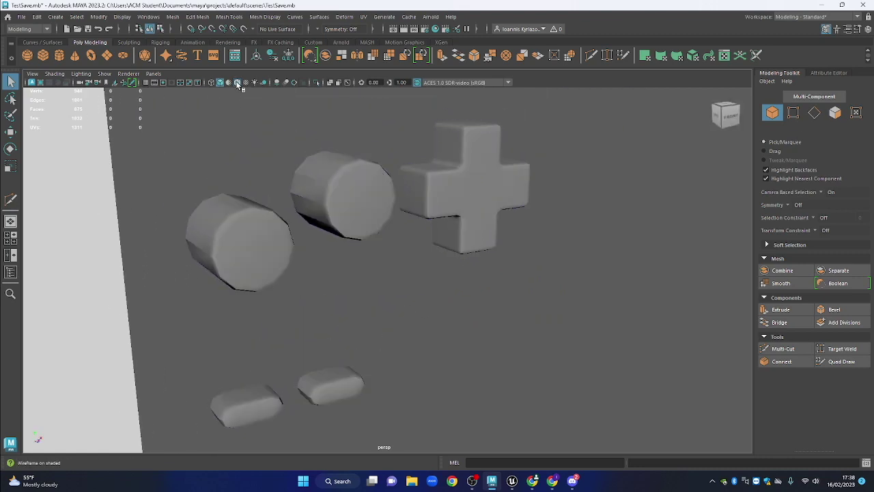
Delete the back faces of both round buttons and the D-pad
{"action": "mouse_move", "coordinate": [412, 290]}
{"action": "left_mouse_down"}
{"action": "mouse_move", "coordinate": [310, 193]}
{"action": "mouse_move", "coordinate": [478, 238]}
{"action": "mouse_move", "coordinate": [336, 193]}
{"action": "left_mouse_up"}
{"action": "left_click", "coordinate": [335, 193]}
{"action": "left_click_drag", "start_coordinate": [301, 267], "coordinate": [468, 220]}
{"action": "left_click", "coordinate": [470, 225], "text": "shift"}
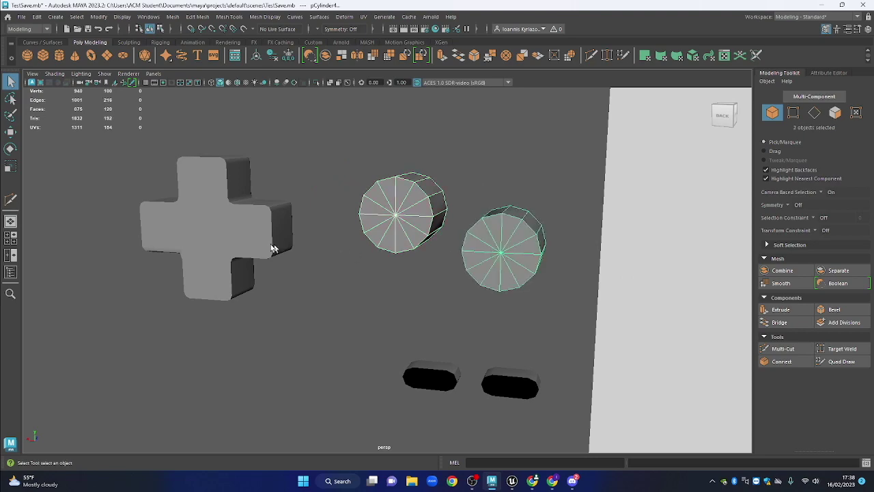
{"action": "left_click", "coordinate": [290, 239], "text": "shift"}
{"action": "left_click", "coordinate": [835, 112]}
{"action": "left_click_drag", "start_coordinate": [515, 236], "coordinate": [362, 302]}
{"action": "left_click_drag", "start_coordinate": [509, 267], "coordinate": [538, 287]}
{"action": "left_click_drag", "start_coordinate": [597, 248], "coordinate": [397, 263]}
{"action": "left_click_drag", "start_coordinate": [481, 325], "coordinate": [522, 298]}
{"action": "left_click_drag", "start_coordinate": [586, 276], "coordinate": [458, 364]}
{"action": "left_click_drag", "start_coordinate": [507, 219], "coordinate": [366, 296]}
{"action": "left_click_drag", "start_coordinate": [374, 287], "coordinate": [175, 372]}
{"action": "left_click_drag", "start_coordinate": [339, 265], "coordinate": [340, 268]}
{"action": "left_click_drag", "start_coordinate": [517, 195], "coordinate": [519, 195]}
{"action": "left_click_drag", "start_coordinate": [642, 302], "coordinate": [606, 222]}
{"action": "left_click_drag", "start_coordinate": [333, 268], "coordinate": [296, 301]}
{"action": "left_click_drag", "start_coordinate": [305, 304], "coordinate": [408, 276]}
{"action": "left_click_drag", "start_coordinate": [204, 210], "coordinate": [227, 255]}
{"action": "left_click_drag", "start_coordinate": [294, 301], "coordinate": [254, 237]}
{"action": "left_click_drag", "start_coordinate": [254, 237], "coordinate": [396, 285]}
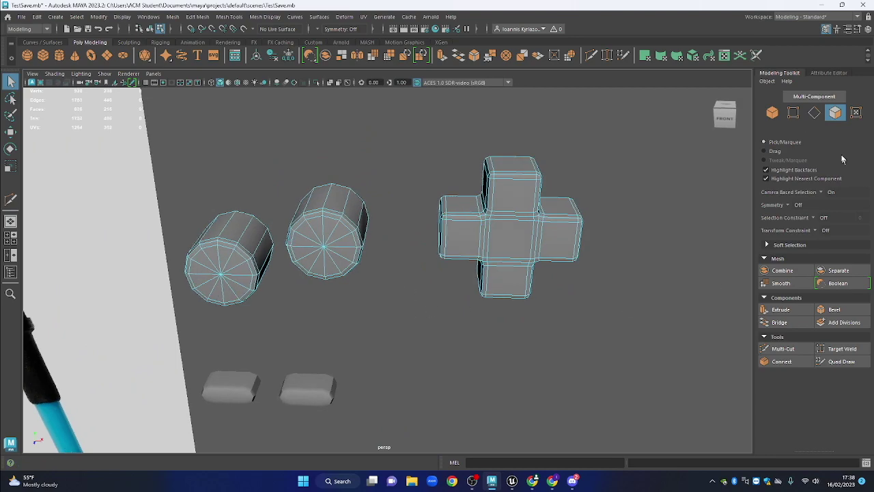
{"action": "left_click_drag", "start_coordinate": [649, 181], "coordinate": [520, 231]}
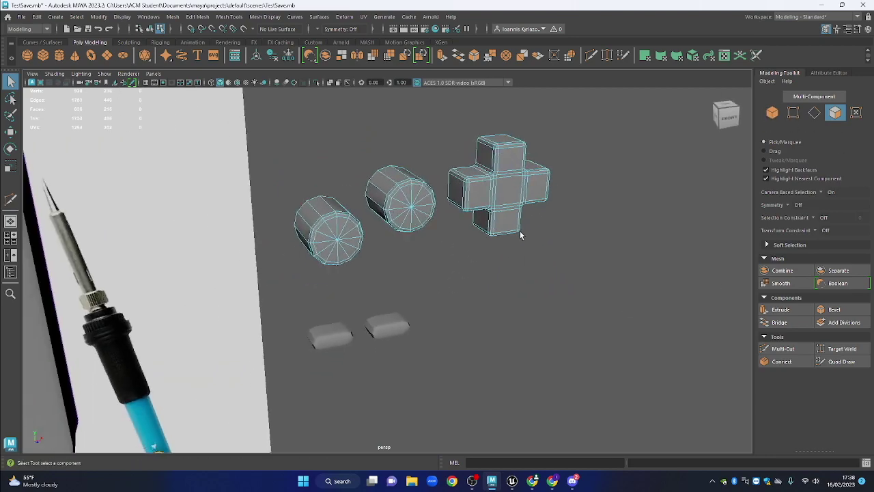
Soften all edges of the round buttons, D-pad and pill buttons, and return to object selection
{"action": "left_click", "coordinate": [770, 116]}
{"action": "left_click_drag", "start_coordinate": [566, 129], "coordinate": [303, 363]}
{"action": "left_click_drag", "start_coordinate": [303, 363], "coordinate": [710, 213]}
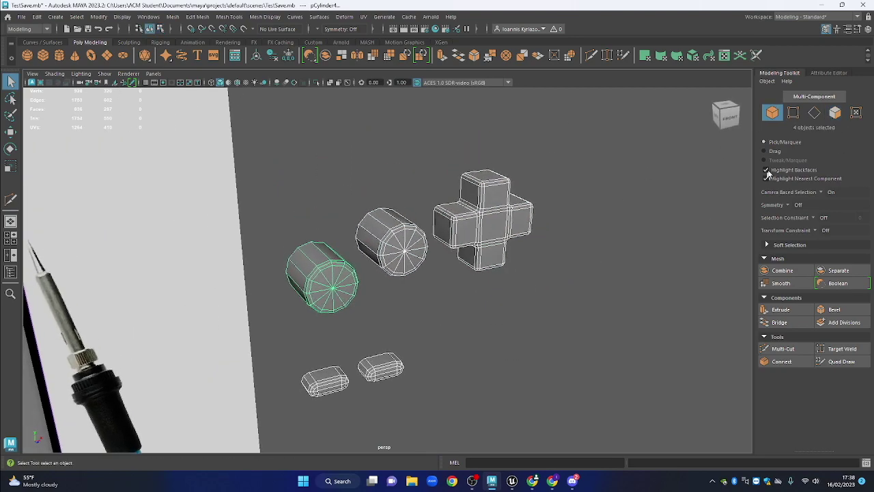
{"action": "left_click", "coordinate": [814, 113]}
{"action": "left_click_drag", "start_coordinate": [577, 137], "coordinate": [295, 411]}
{"action": "key", "text": "space"}
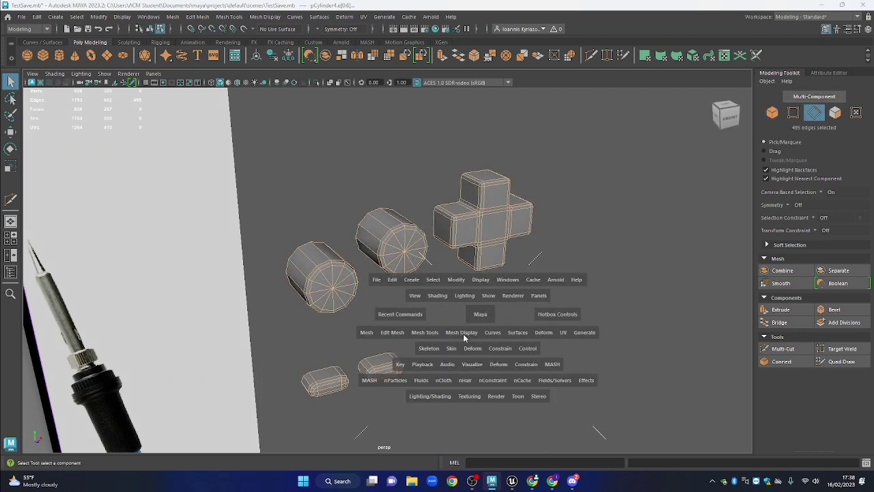
{"action": "left_click_drag", "start_coordinate": [462, 333], "coordinate": [505, 102]}
{"action": "right_click", "coordinate": [559, 141]}
{"action": "left_click", "coordinate": [605, 130]}
In the front view, move the D-pad sideways onto the console body's cross-shaped recess
{"action": "mouse_move", "coordinate": [550, 270]}
{"action": "left_mouse_down", "text": "alt"}
{"action": "mouse_move", "coordinate": [421, 256]}
{"action": "mouse_move", "coordinate": [393, 264]}
{"action": "mouse_move", "coordinate": [430, 230]}
{"action": "mouse_move", "coordinate": [359, 296]}
{"action": "left_mouse_up", "text": "alt"}
{"action": "left_click", "coordinate": [359, 295]}
{"action": "left_click_drag", "start_coordinate": [428, 255], "coordinate": [502, 264], "text": "alt"}
{"action": "key", "text": "space"}
{"action": "key", "text": "f"}
{"action": "scroll", "coordinate": [501, 264], "scroll_direction": "down", "scroll_amount": 15}
{"action": "scroll", "coordinate": [416, 236], "scroll_direction": "up", "scroll_amount": 1}
{"action": "scroll", "coordinate": [416, 236], "scroll_direction": "up", "scroll_amount": 1}
{"action": "left_click_drag", "start_coordinate": [419, 236], "coordinate": [453, 212], "text": "alt"}
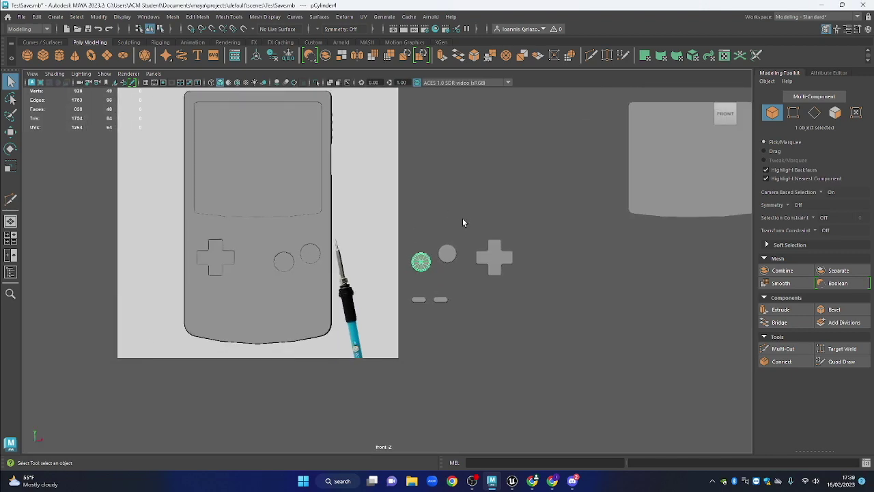
{"action": "key", "text": "space"}
{"action": "left_click", "coordinate": [445, 236]}
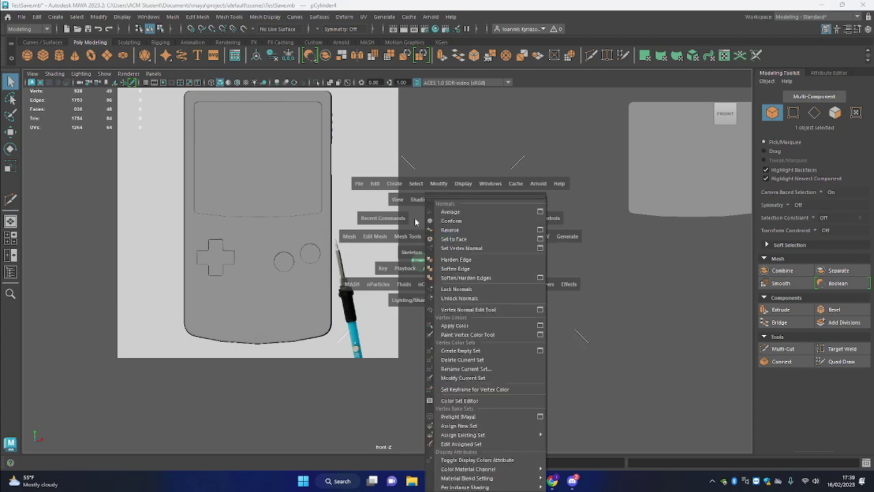
{"action": "left_click", "coordinate": [416, 222]}
{"action": "left_click_drag", "start_coordinate": [456, 219], "coordinate": [460, 247]}
{"action": "scroll", "coordinate": [462, 239], "scroll_direction": "up", "scroll_amount": 1}
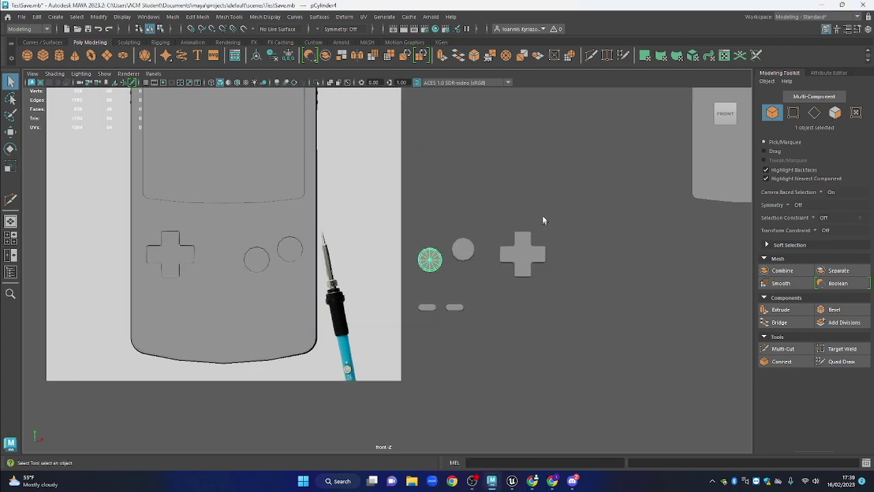
{"action": "left_click", "coordinate": [526, 263]}
{"action": "key", "text": "w"}
{"action": "left_click_drag", "start_coordinate": [556, 254], "coordinate": [197, 210]}
Turn on wireframe on shaded and fit the D-pad into its recess at about X -0.82, Z 0.27
{"action": "left_click", "coordinate": [237, 83]}
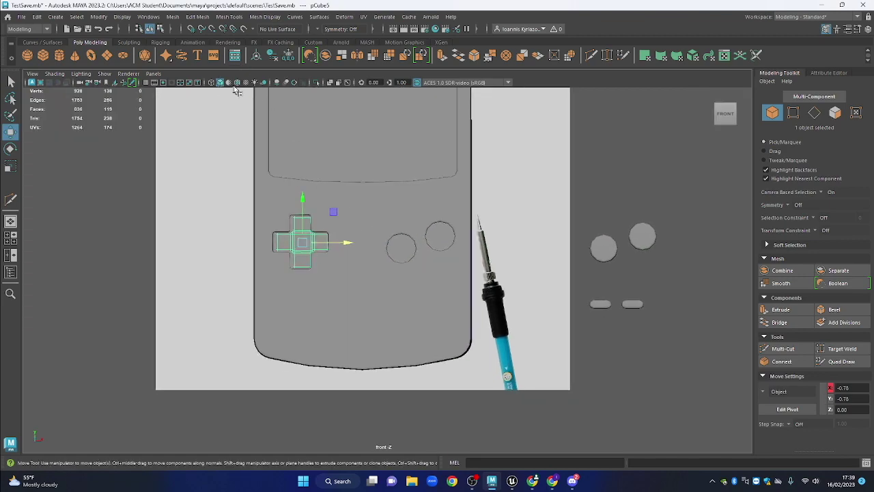
{"action": "scroll", "coordinate": [318, 212], "scroll_direction": "up", "scroll_amount": 3}
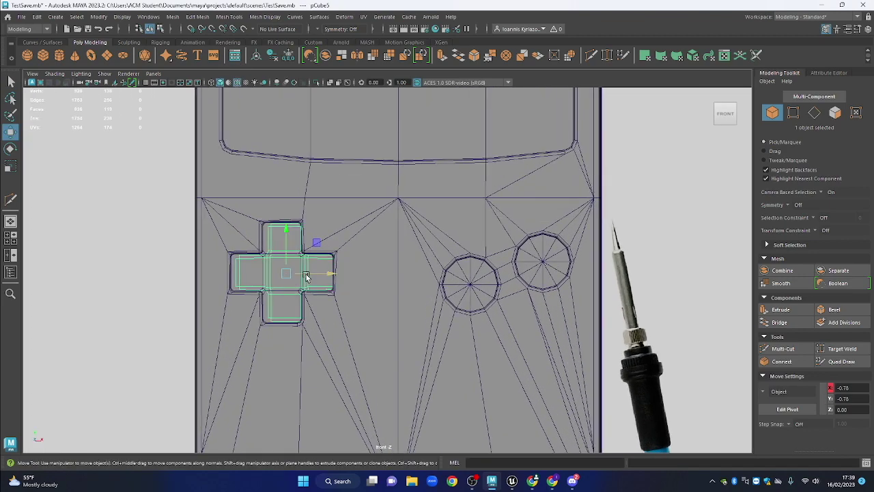
{"action": "left_click", "coordinate": [306, 269]}
{"action": "scroll", "coordinate": [299, 273], "scroll_direction": "up", "scroll_amount": 1}
{"action": "key", "text": "ctrl+z"}
{"action": "left_click_drag", "start_coordinate": [295, 274], "coordinate": [416, 306]}
{"action": "key", "text": "space"}
{"action": "key", "text": "f"}
{"action": "scroll", "coordinate": [439, 285], "scroll_direction": "down", "scroll_amount": 2}
{"action": "left_click_drag", "start_coordinate": [446, 301], "coordinate": [388, 271]}
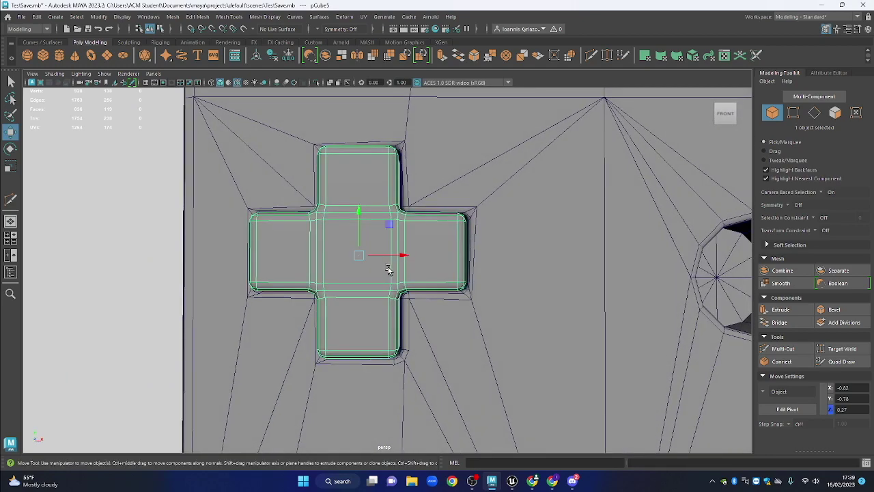
Scale the D-pad slightly to suit its recess and reposition it at about X -0.81, Z 0.28
{"action": "key", "text": "r"}
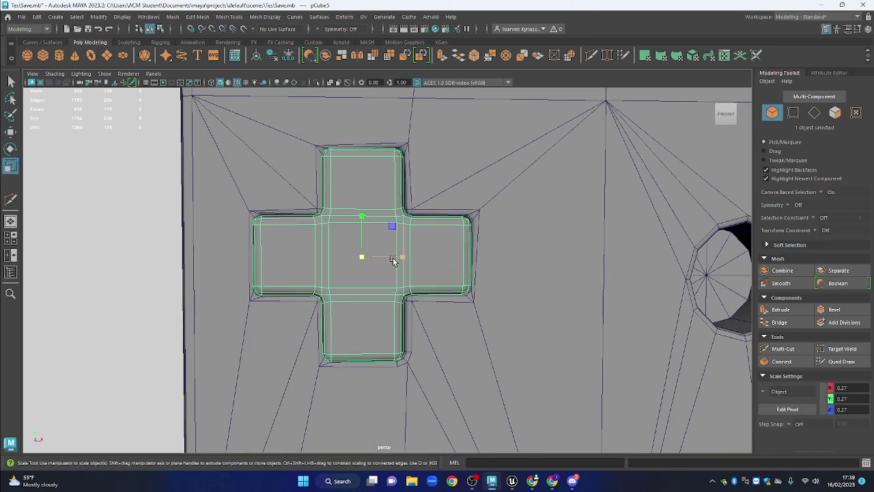
{"action": "left_click_drag", "start_coordinate": [395, 255], "coordinate": [398, 255]}
{"action": "key", "text": "ctrl+z"}
{"action": "key", "text": "w"}
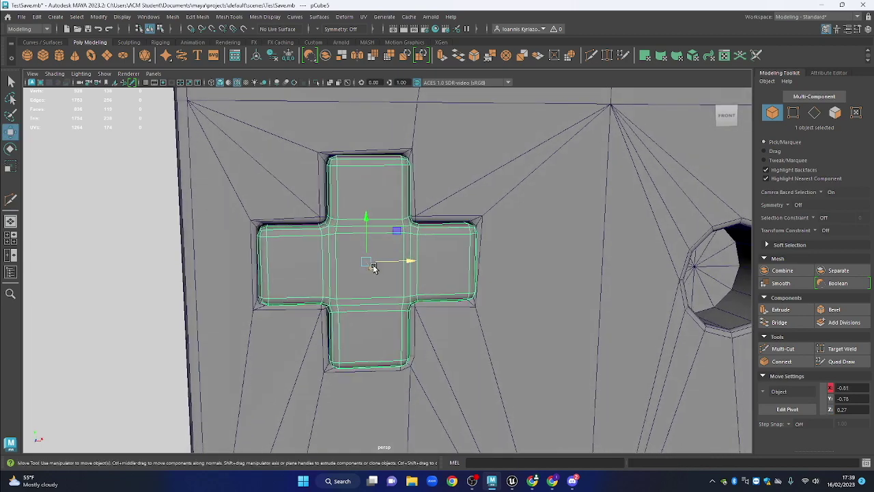
{"action": "key", "text": "r"}
{"action": "left_click_drag", "start_coordinate": [365, 262], "coordinate": [435, 302]}
{"action": "key", "text": "w"}
{"action": "scroll", "coordinate": [612, 242], "scroll_direction": "down", "scroll_amount": 4}
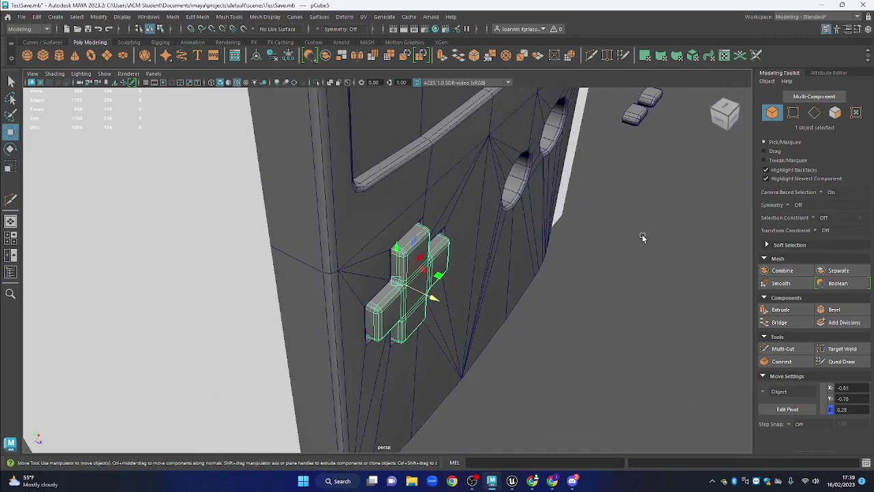
Select both round buttons and move them sideways into the console's circular holes, at about X 0.50
{"action": "left_click_drag", "start_coordinate": [643, 237], "coordinate": [524, 315]}
{"action": "scroll", "coordinate": [617, 153], "scroll_direction": "down", "scroll_amount": 1}
{"action": "left_click_drag", "start_coordinate": [616, 152], "coordinate": [576, 205]}
{"action": "left_click_drag", "start_coordinate": [553, 119], "coordinate": [385, 307]}
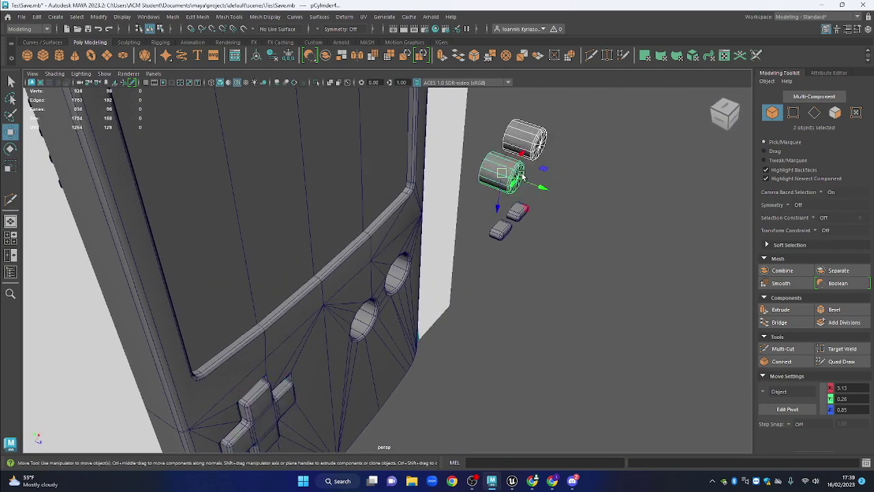
{"action": "scroll", "coordinate": [400, 287], "scroll_direction": "up", "scroll_amount": 4}
{"action": "left_click_drag", "start_coordinate": [488, 312], "coordinate": [455, 334]}
In the front view, move the pill buttons sideways onto the console's centreline at X 0
{"action": "key", "text": "space"}
{"action": "scroll", "coordinate": [385, 289], "scroll_direction": "down", "scroll_amount": 10}
{"action": "scroll", "coordinate": [384, 286], "scroll_direction": "up", "scroll_amount": 4}
{"action": "scroll", "coordinate": [386, 284], "scroll_direction": "up", "scroll_amount": 2}
{"action": "left_click_drag", "start_coordinate": [584, 341], "coordinate": [541, 268]}
{"action": "left_click_drag", "start_coordinate": [704, 266], "coordinate": [644, 327]}
{"action": "left_click_drag", "start_coordinate": [686, 294], "coordinate": [284, 300]}
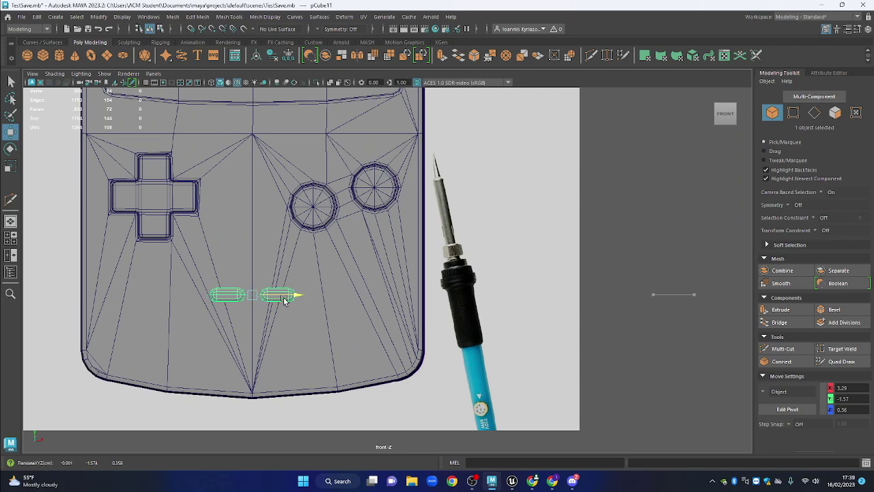
{"action": "scroll", "coordinate": [355, 289], "scroll_direction": "up", "scroll_amount": 1}
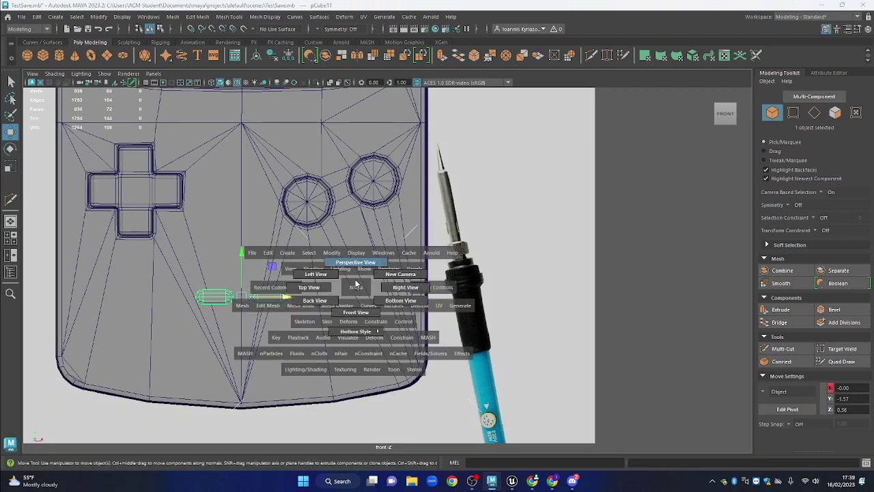
Return to the perspective view, clear the selection and turn off wireframe on shaded
{"action": "left_click", "coordinate": [356, 283]}
{"action": "scroll", "coordinate": [390, 269], "scroll_direction": "down", "scroll_amount": 5}
{"action": "left_click_drag", "start_coordinate": [390, 261], "coordinate": [574, 266]}
{"action": "left_click", "coordinate": [574, 267]}
{"action": "scroll", "coordinate": [533, 239], "scroll_direction": "down", "scroll_amount": 3}
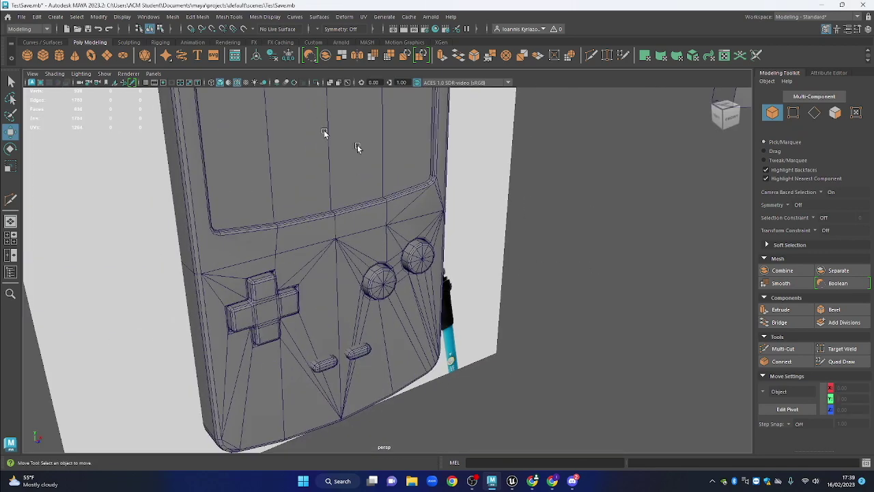
{"action": "left_click", "coordinate": [237, 82]}
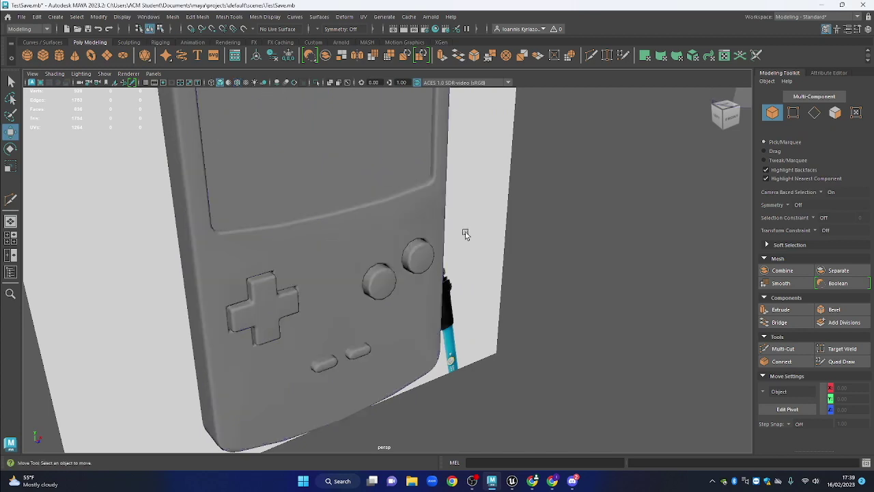
{"action": "left_click", "coordinate": [466, 222]}
Isolate the console body with its fitted buttons and D-pad, and clear the selection
{"action": "scroll", "coordinate": [467, 211], "scroll_direction": "down", "scroll_amount": 5}
{"action": "left_click_drag", "start_coordinate": [443, 214], "coordinate": [311, 344]}
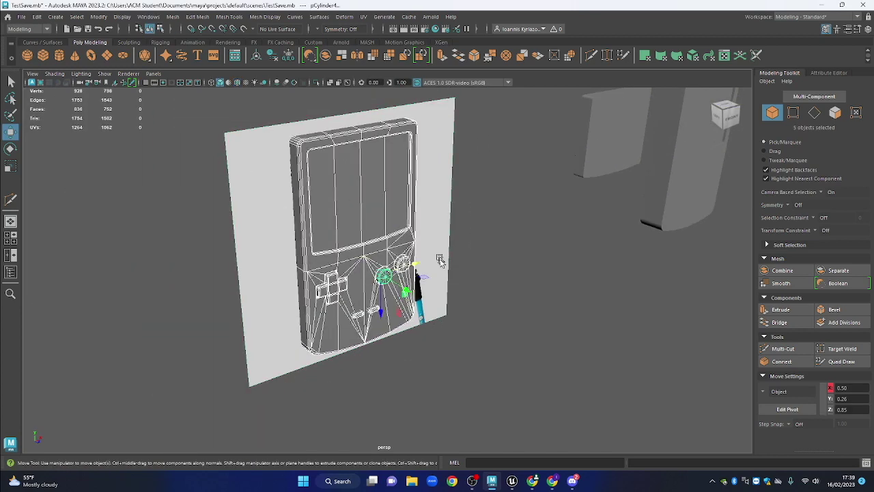
{"action": "key", "text": "ctrl+1"}
{"action": "left_click", "coordinate": [466, 265]}
Select both round buttons and adjust their depth in the console's front along their Y axis
{"action": "scroll", "coordinate": [470, 284], "scroll_direction": "up", "scroll_amount": 5}
{"action": "left_click_drag", "start_coordinate": [476, 307], "coordinate": [386, 279]}
{"action": "scroll", "coordinate": [387, 280], "scroll_direction": "up", "scroll_amount": 3}
{"action": "left_click", "coordinate": [393, 299]}
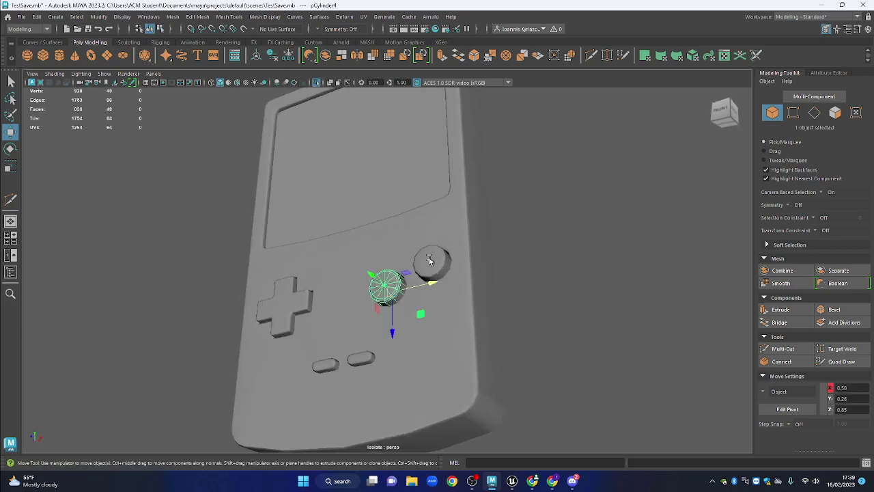
{"action": "left_click_drag", "start_coordinate": [437, 258], "coordinate": [419, 256]}
{"action": "left_click", "coordinate": [422, 256]}
{"action": "scroll", "coordinate": [448, 287], "scroll_direction": "up", "scroll_amount": 2}
{"action": "left_click", "coordinate": [393, 296], "text": "shift"}
{"action": "left_click_drag", "start_coordinate": [434, 299], "coordinate": [385, 291]}
{"action": "left_click_drag", "start_coordinate": [438, 228], "coordinate": [439, 276]}
{"action": "left_click", "coordinate": [466, 251]}
{"action": "scroll", "coordinate": [461, 247], "scroll_direction": "down", "scroll_amount": 1}
{"action": "scroll", "coordinate": [270, 273], "scroll_direction": "down", "scroll_amount": 1}
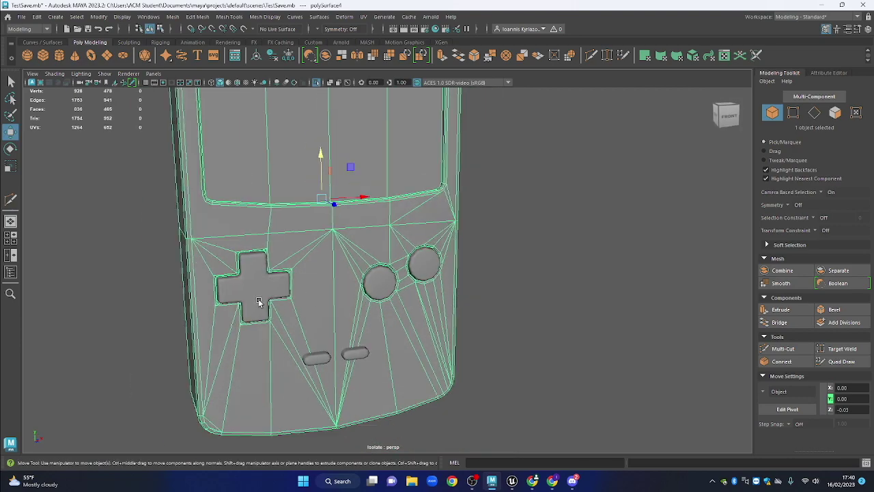
Clear the selection, examine the assembled console from several angles and exit isolation
{"action": "left_click", "coordinate": [541, 298]}
{"action": "left_click_drag", "start_coordinate": [556, 313], "coordinate": [468, 279]}
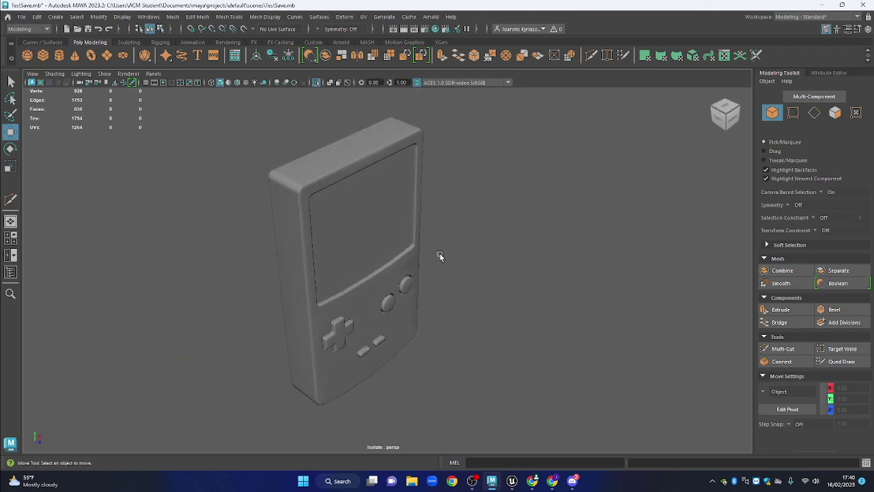
{"action": "left_click_drag", "start_coordinate": [474, 248], "coordinate": [432, 273]}
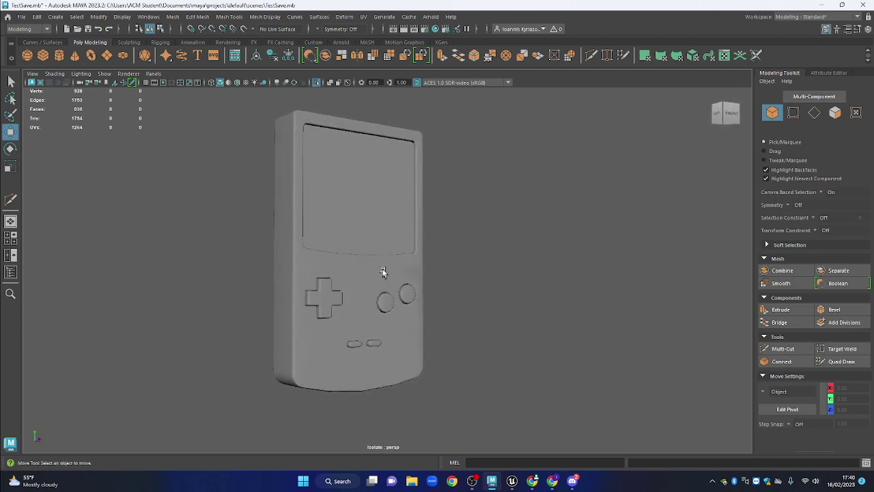
{"action": "left_click", "coordinate": [383, 276]}
{"action": "left_click_drag", "start_coordinate": [448, 238], "coordinate": [314, 183]}
{"action": "key", "text": "ctrl+1"}
{"action": "scroll", "coordinate": [461, 212], "scroll_direction": "down", "scroll_amount": 2}
Move the reference image plane sideways out of the console to about X -4.41
{"action": "left_click", "coordinate": [448, 234]}
{"action": "scroll", "coordinate": [466, 234], "scroll_direction": "down", "scroll_amount": 2}
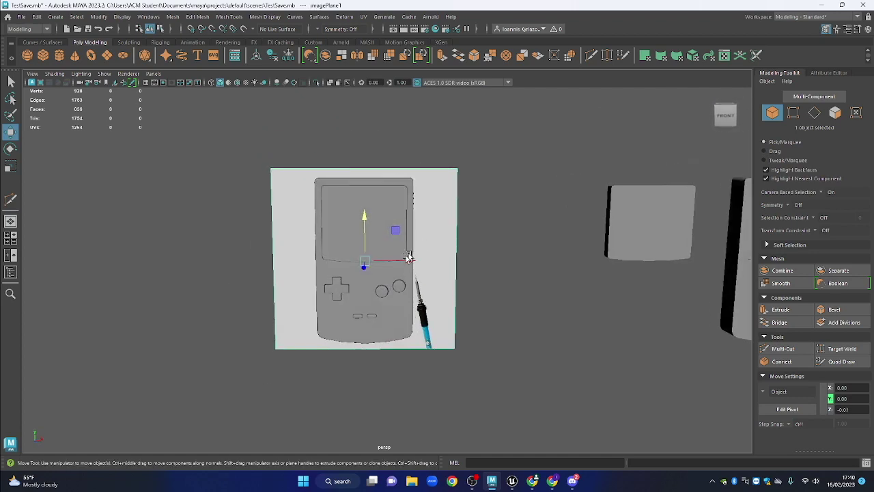
{"action": "key", "text": "w"}
{"action": "scroll", "coordinate": [263, 248], "scroll_direction": "up", "scroll_amount": 2}
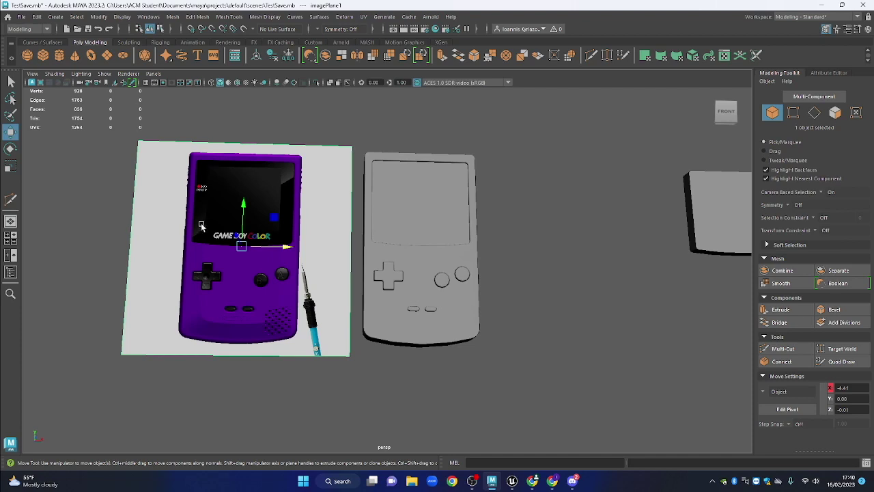
{"action": "left_click_drag", "start_coordinate": [552, 160], "coordinate": [502, 237]}
{"action": "scroll", "coordinate": [502, 238], "scroll_direction": "down", "scroll_amount": 1}
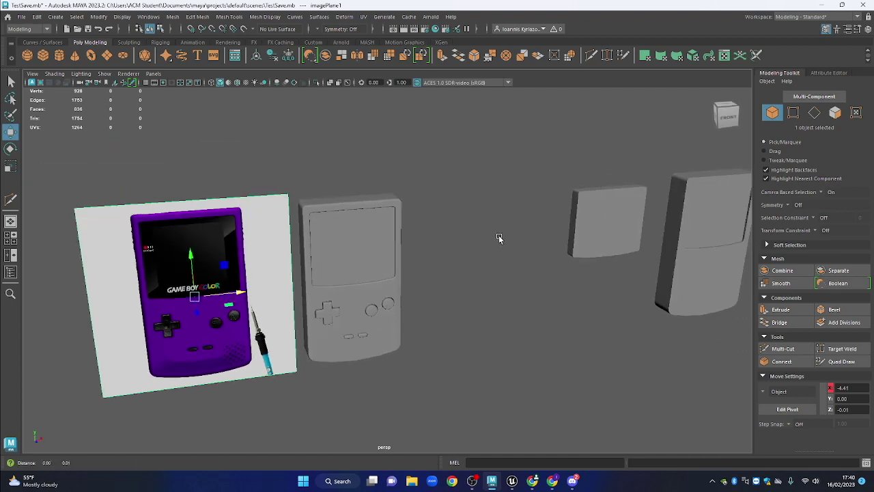
Move the loose screen block closer to the console, to about X 4.18
{"action": "left_click", "coordinate": [584, 214]}
{"action": "left_click_drag", "start_coordinate": [642, 217], "coordinate": [523, 229]}
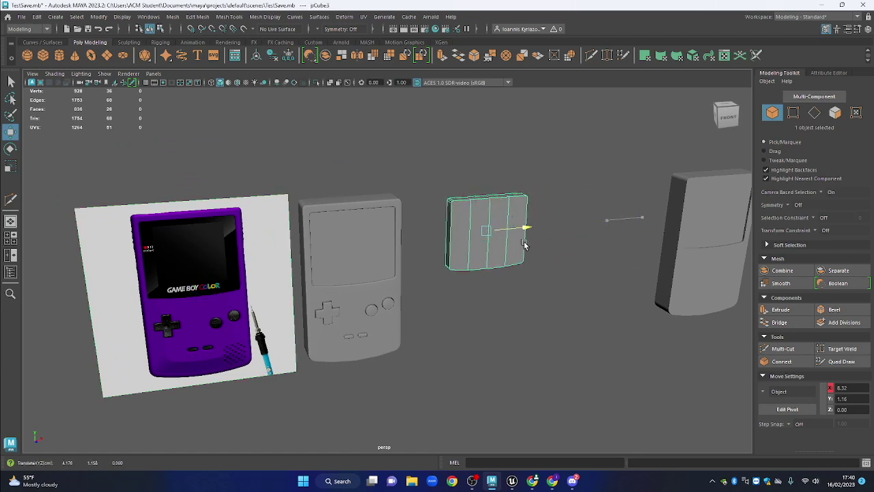
{"action": "left_click", "coordinate": [221, 238]}
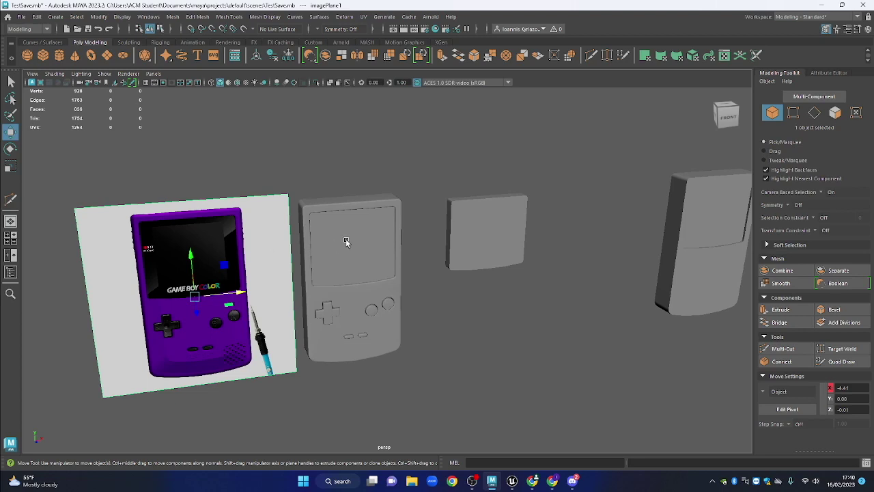
Compare the console's screen recess with the reference image and the loose screen block from several angles
{"action": "left_click", "coordinate": [482, 238]}
{"action": "scroll", "coordinate": [498, 273], "scroll_direction": "up", "scroll_amount": 5}
{"action": "left_click_drag", "start_coordinate": [521, 308], "coordinate": [547, 249]}
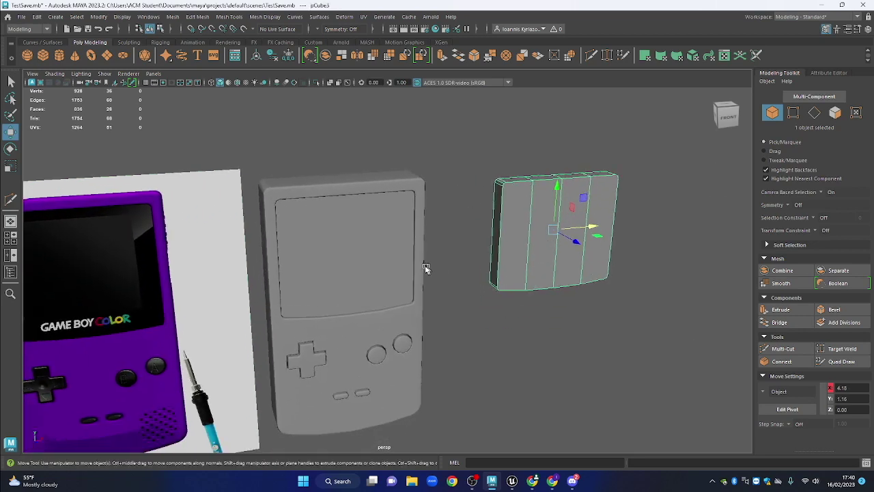
{"action": "left_click_drag", "start_coordinate": [354, 251], "coordinate": [380, 234]}
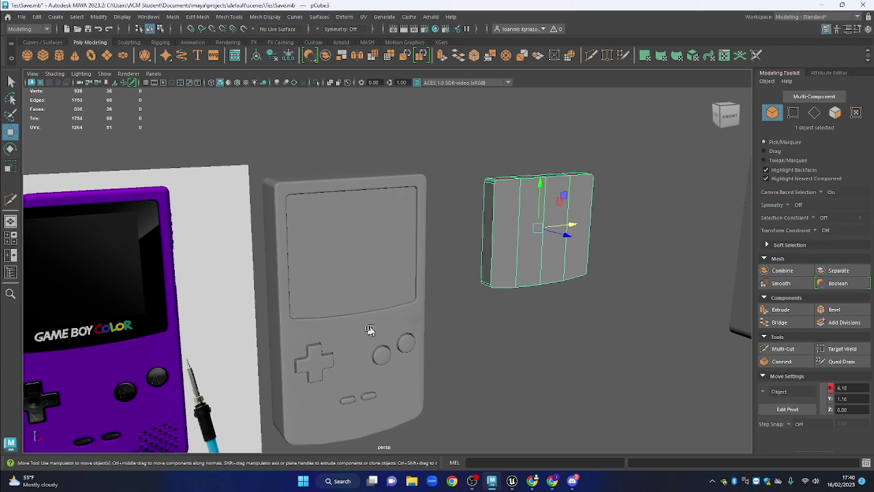
{"action": "left_click_drag", "start_coordinate": [416, 303], "coordinate": [431, 298]}
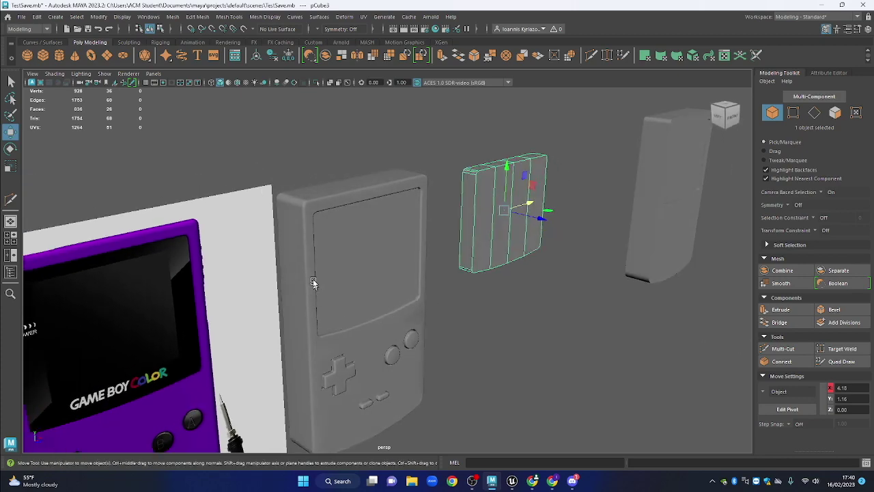
{"action": "left_click_drag", "start_coordinate": [607, 274], "coordinate": [540, 265]}
{"action": "scroll", "coordinate": [585, 258], "scroll_direction": "down", "scroll_amount": 2}
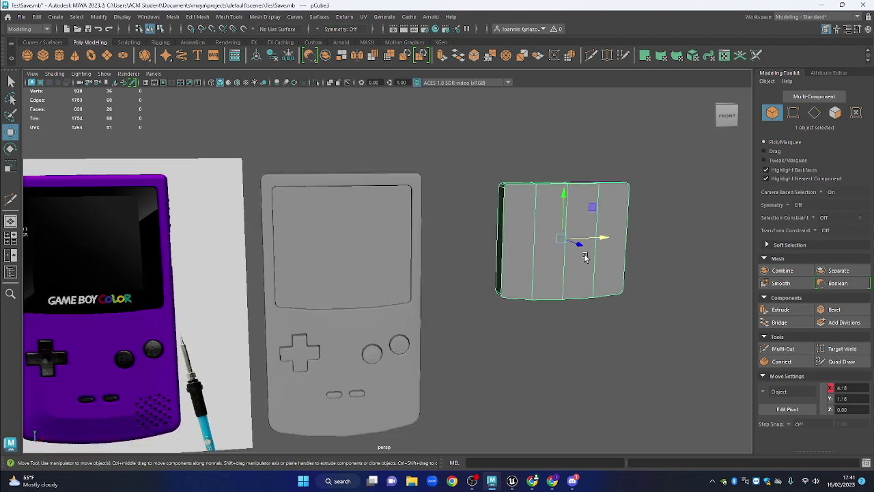
Duplicate the loose screen block and move the copy to about X 5.04
{"action": "scroll", "coordinate": [584, 257], "scroll_direction": "down", "scroll_amount": 2}
{"action": "key", "text": "ctrl+d"}
{"action": "left_click_drag", "start_coordinate": [579, 241], "coordinate": [619, 243]}
Switch to the front view and turn on the grid behind the reference image, console and screen block
{"action": "key", "text": "space"}
{"action": "left_click_drag", "start_coordinate": [486, 249], "coordinate": [485, 272]}
{"action": "key", "text": "f"}
{"action": "scroll", "coordinate": [430, 254], "scroll_direction": "down", "scroll_amount": 10}
{"action": "left_click_drag", "start_coordinate": [189, 202], "coordinate": [214, 184]}
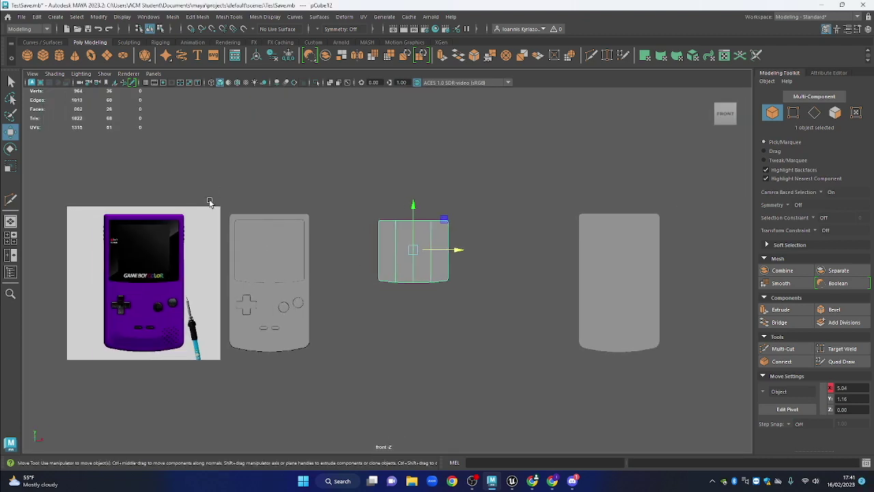
{"action": "left_click", "coordinate": [146, 85]}
{"action": "left_click_drag", "start_coordinate": [371, 248], "coordinate": [399, 282]}
{"action": "scroll", "coordinate": [407, 294], "scroll_direction": "up", "scroll_amount": 2}
{"action": "scroll", "coordinate": [408, 294], "scroll_direction": "up", "scroll_amount": 1}
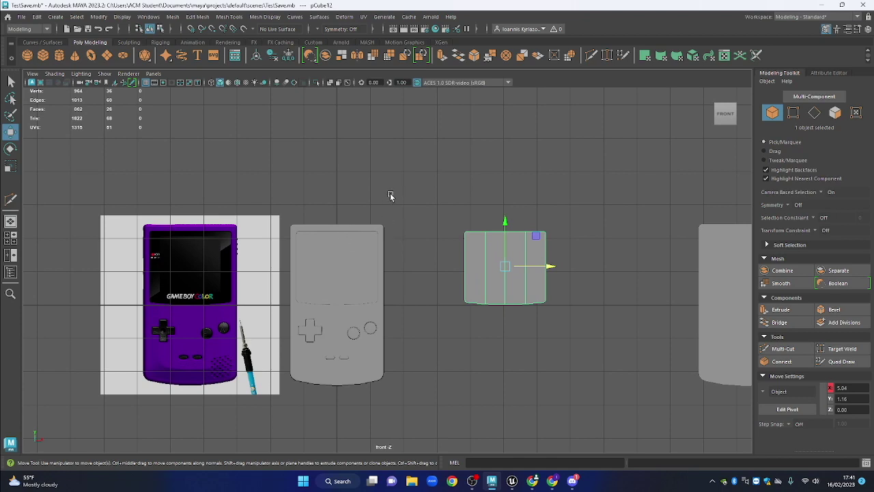
Move one of the two overlapping screen blocks sideways to X 0.00, in line with the console's screen recess
{"action": "left_click", "coordinate": [390, 233]}
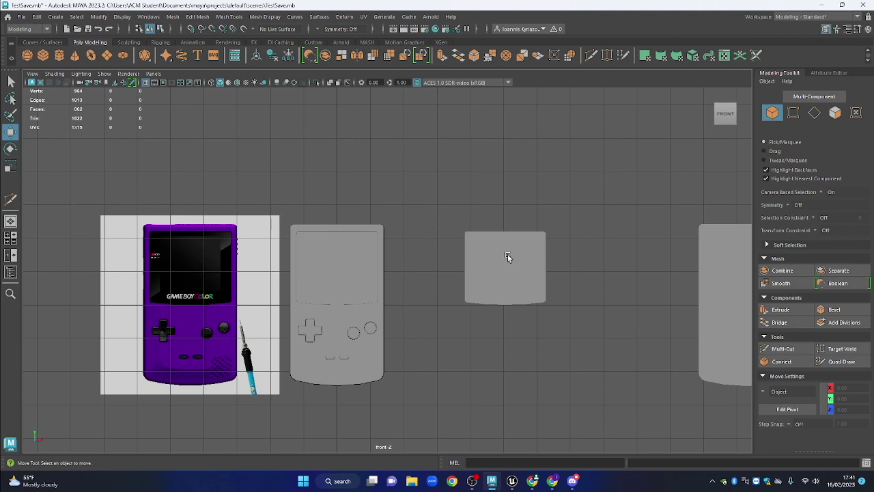
{"action": "left_click", "coordinate": [498, 271]}
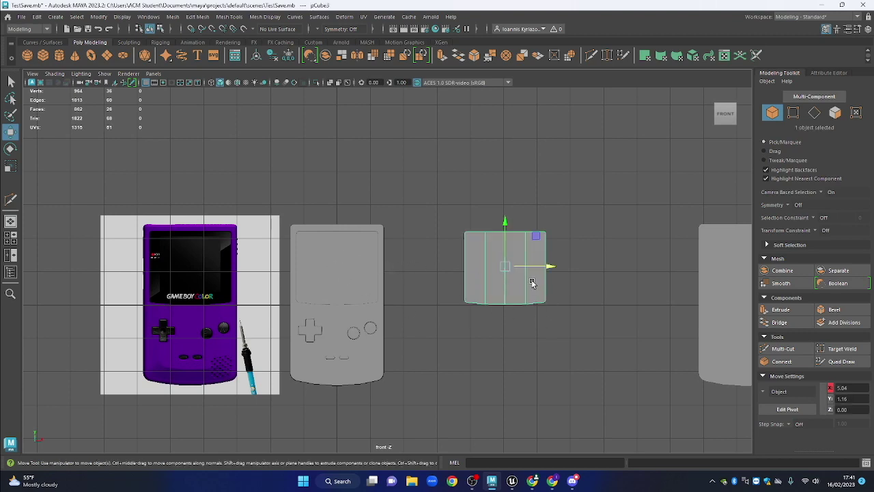
{"action": "left_click_drag", "start_coordinate": [565, 341], "coordinate": [437, 185]}
{"action": "left_click_drag", "start_coordinate": [553, 269], "coordinate": [338, 259]}
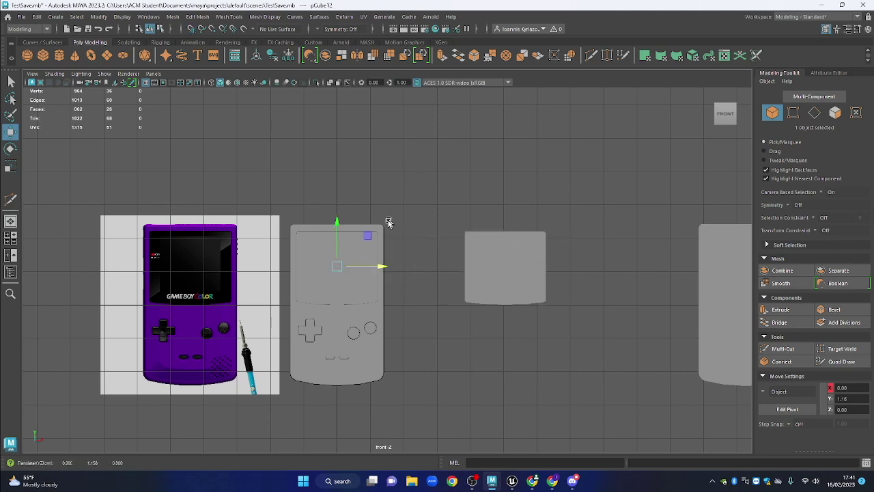
{"action": "scroll", "coordinate": [381, 201], "scroll_direction": "up", "scroll_amount": 2}
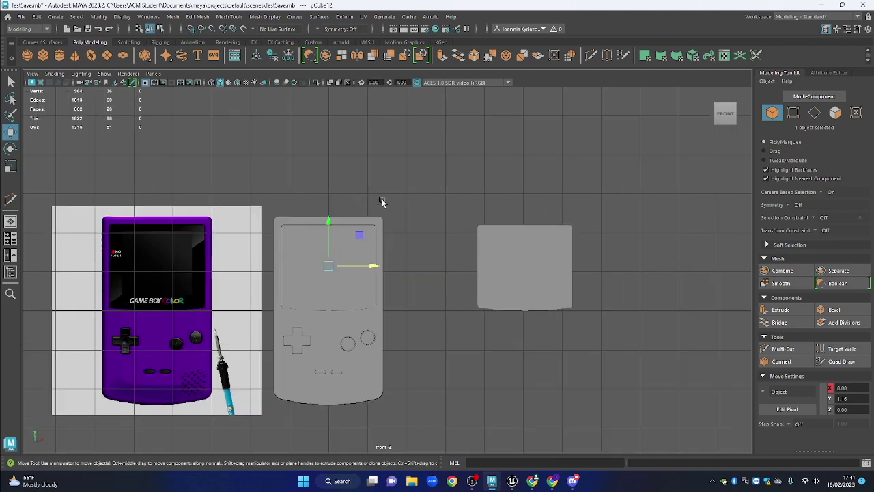
Switch to the perspective view and move the screen block forward to Z 0.32 so it sits in the console's recess
{"action": "left_click", "coordinate": [192, 31]}
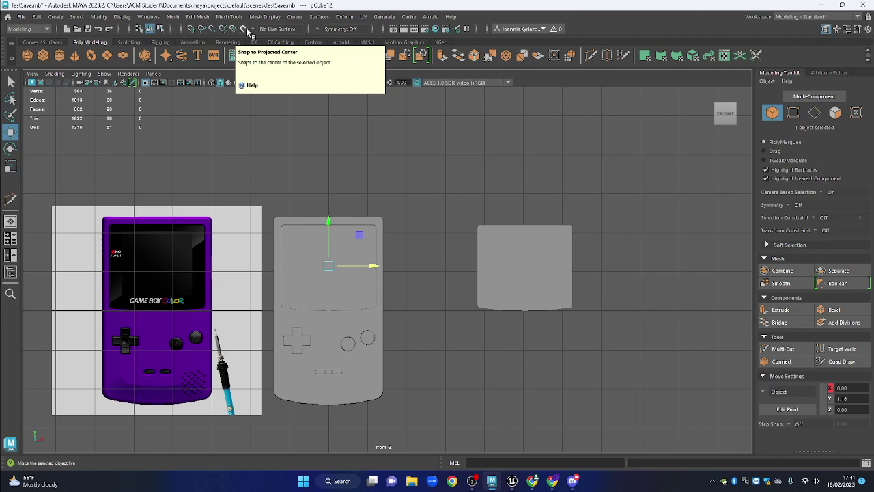
{"action": "key", "text": "space"}
{"action": "left_click_drag", "start_coordinate": [415, 224], "coordinate": [423, 258]}
{"action": "scroll", "coordinate": [415, 209], "scroll_direction": "down", "scroll_amount": 2}
{"action": "scroll", "coordinate": [387, 308], "scroll_direction": "up", "scroll_amount": 2}
{"action": "key", "text": "r"}
{"action": "key", "text": "w"}
{"action": "left_click_drag", "start_coordinate": [489, 265], "coordinate": [454, 237]}
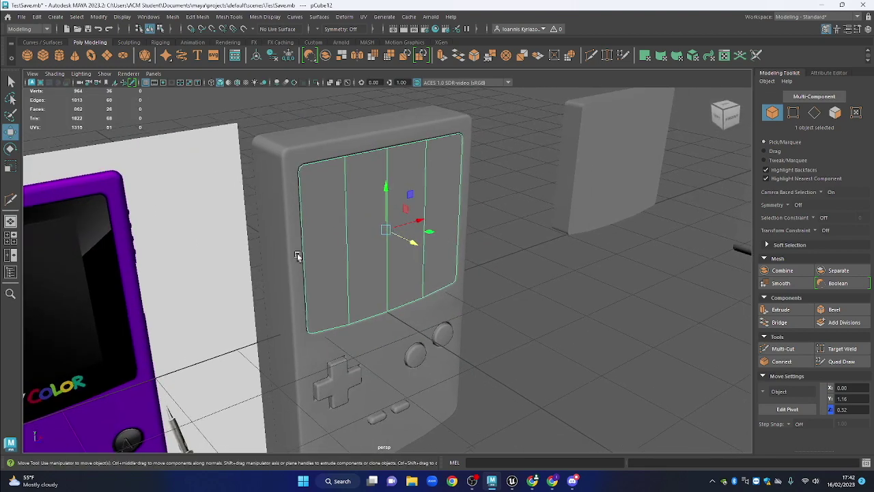
{"action": "left_click_drag", "start_coordinate": [297, 260], "coordinate": [247, 164]}
{"action": "left_click_drag", "start_coordinate": [303, 189], "coordinate": [447, 267]}
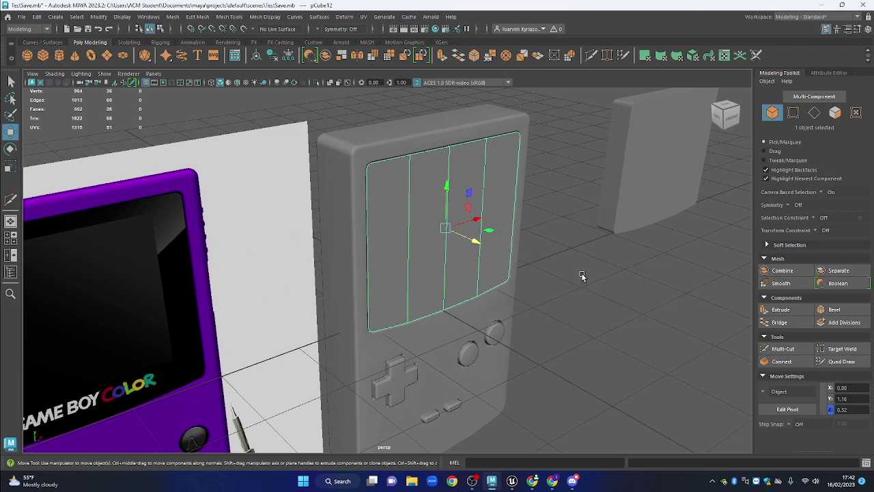
Isolate the screen block and select its front perimeter edges along the top, one side and the start of the curved bottom
{"action": "key", "text": "ctrl+1"}
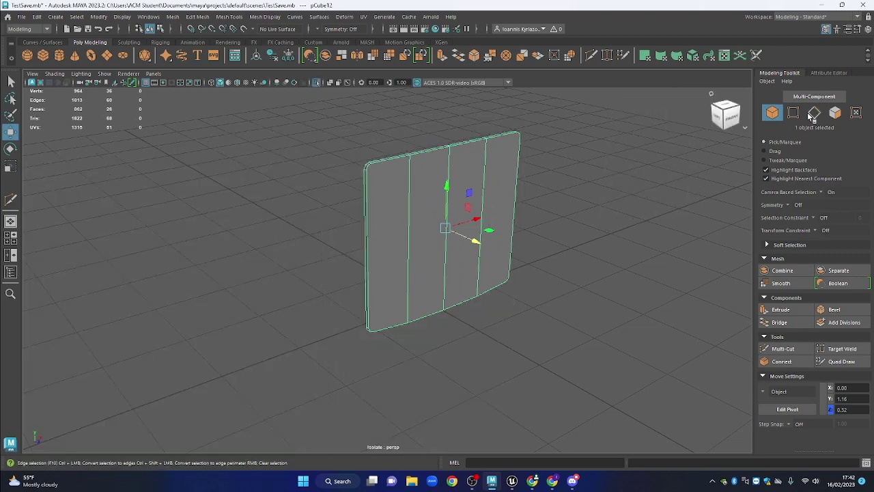
{"action": "left_click", "coordinate": [814, 116]}
{"action": "scroll", "coordinate": [384, 152], "scroll_direction": "up", "scroll_amount": 2}
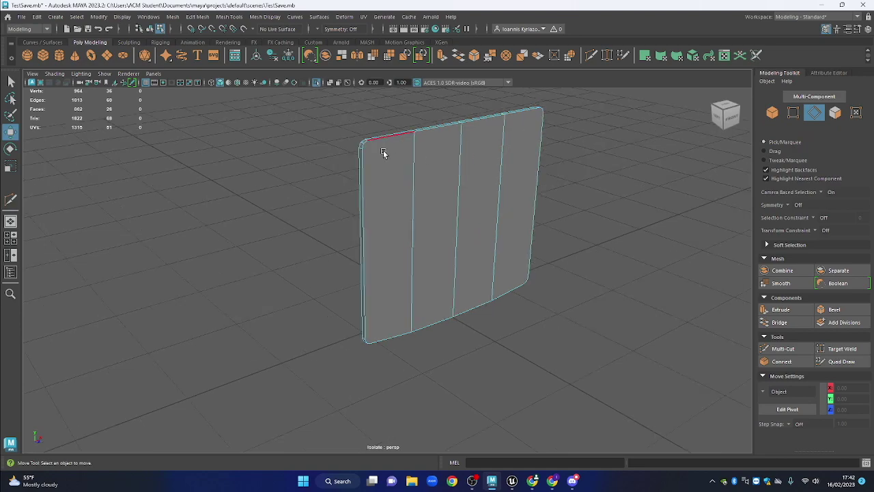
{"action": "double_click", "coordinate": [385, 142]}
{"action": "left_click", "coordinate": [366, 146], "text": "shift"}
{"action": "left_click", "coordinate": [366, 164], "text": "shift"}
{"action": "left_click_drag", "start_coordinate": [408, 319], "coordinate": [397, 262]}
{"action": "left_click", "coordinate": [354, 243], "text": "shift"}
{"action": "left_click", "coordinate": [364, 247], "text": "shift"}
{"action": "left_click", "coordinate": [352, 242], "text": "shift"}
{"action": "left_click", "coordinate": [414, 255], "text": "shift"}
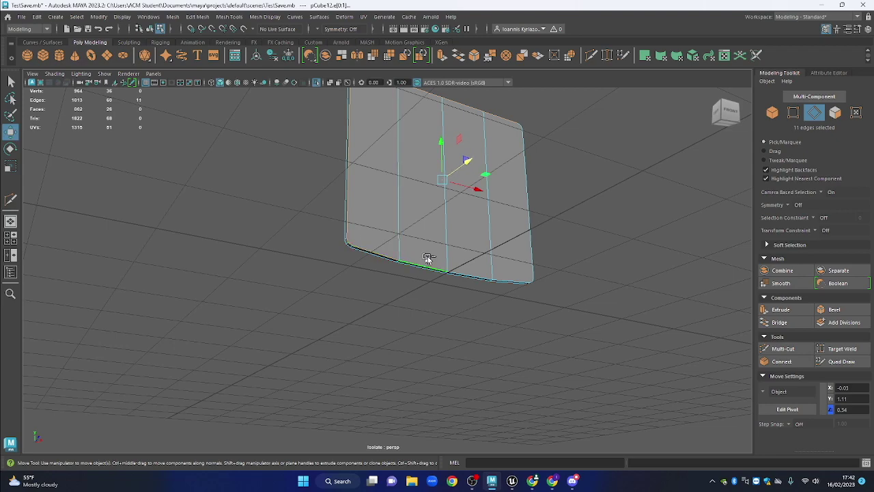
Add the remaining front perimeter edges and corners of the screen block, bevel them, and increase the bevel's segments
{"action": "left_click_drag", "start_coordinate": [523, 269], "coordinate": [434, 269]}
{"action": "left_click", "coordinate": [380, 246], "text": "shift"}
{"action": "left_click", "coordinate": [418, 219], "text": "shift"}
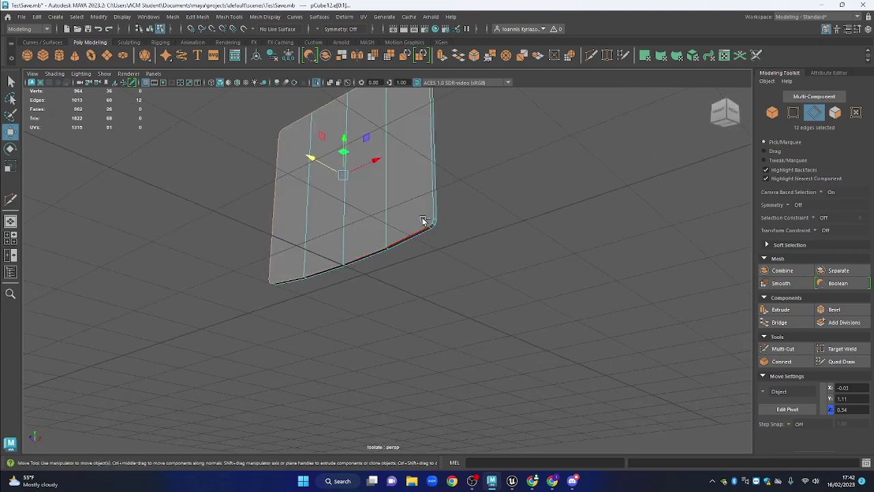
{"action": "left_click", "coordinate": [426, 218], "text": "shift"}
{"action": "left_click", "coordinate": [427, 217], "text": "shift"}
{"action": "left_click_drag", "start_coordinate": [456, 114], "coordinate": [496, 285]}
{"action": "scroll", "coordinate": [439, 315], "scroll_direction": "up", "scroll_amount": 1}
{"action": "left_click", "coordinate": [401, 292], "text": "shift"}
{"action": "left_click", "coordinate": [402, 293], "text": "shift"}
{"action": "left_click", "coordinate": [407, 294], "text": "shift"}
{"action": "scroll", "coordinate": [385, 318], "scroll_direction": "down", "scroll_amount": 1}
{"action": "key", "text": "ctrl+b"}
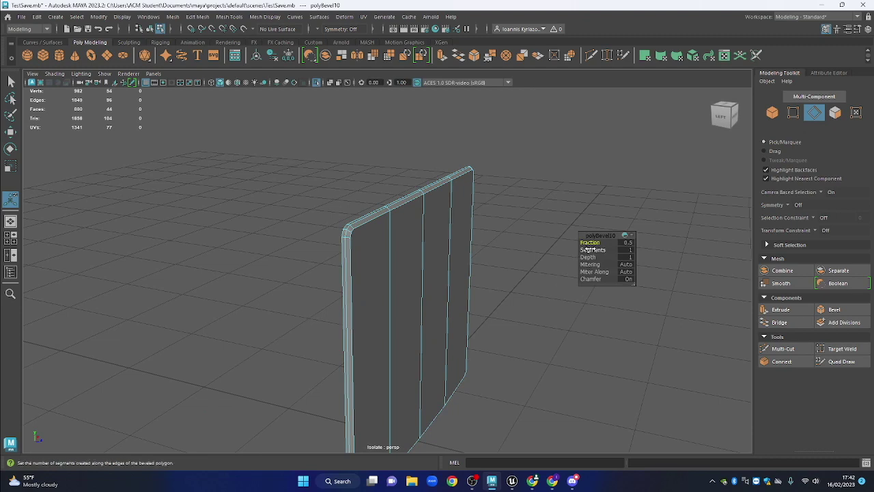
{"action": "left_click_drag", "start_coordinate": [587, 243], "coordinate": [499, 201]}
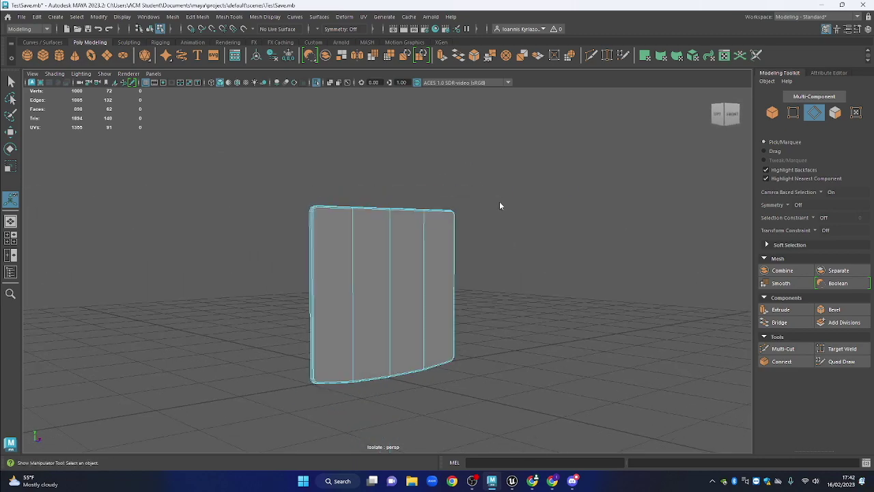
{"action": "right_click", "coordinate": [500, 201]}
Show the whole model again and examine how the bevelled screen piece fits in the console's recess
{"action": "key", "text": "ctrl+1"}
{"action": "scroll", "coordinate": [500, 202], "scroll_direction": "down", "scroll_amount": 3}
{"action": "left_click", "coordinate": [489, 278]}
{"action": "scroll", "coordinate": [489, 276], "scroll_direction": "up", "scroll_amount": 3}
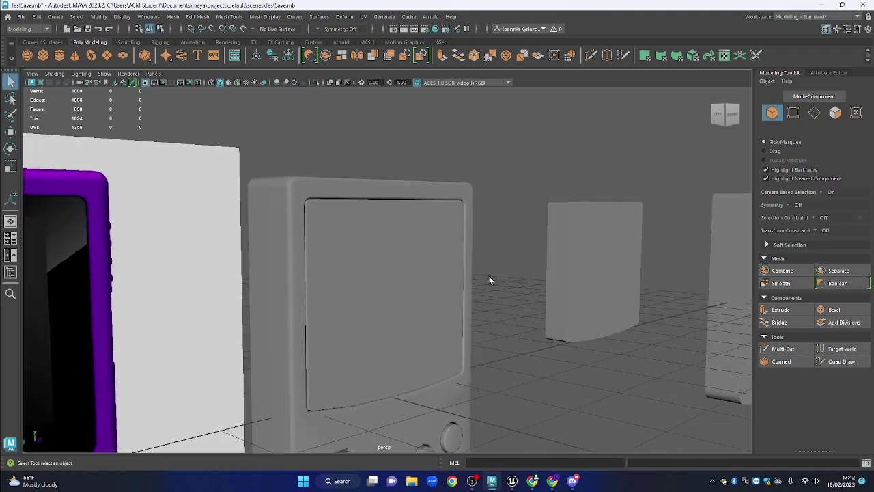
{"action": "scroll", "coordinate": [279, 223], "scroll_direction": "up", "scroll_amount": 4}
{"action": "left_click_drag", "start_coordinate": [282, 238], "coordinate": [308, 252], "text": "alt"}
{"action": "scroll", "coordinate": [235, 323], "scroll_direction": "up", "scroll_amount": 4}
{"action": "left_click_drag", "start_coordinate": [228, 322], "coordinate": [279, 247], "text": "alt"}
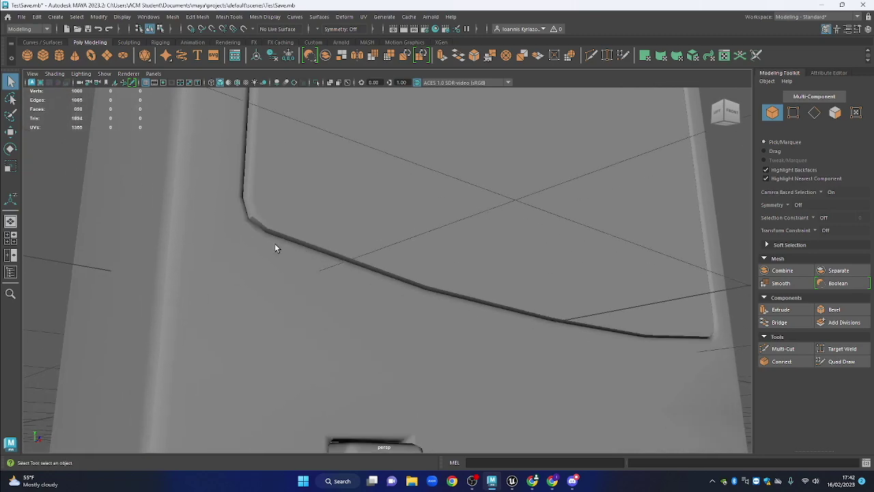
{"action": "scroll", "coordinate": [203, 194], "scroll_direction": "up", "scroll_amount": 3}
{"action": "left_click", "coordinate": [475, 249]}
{"action": "scroll", "coordinate": [475, 249], "scroll_direction": "down", "scroll_amount": 6}
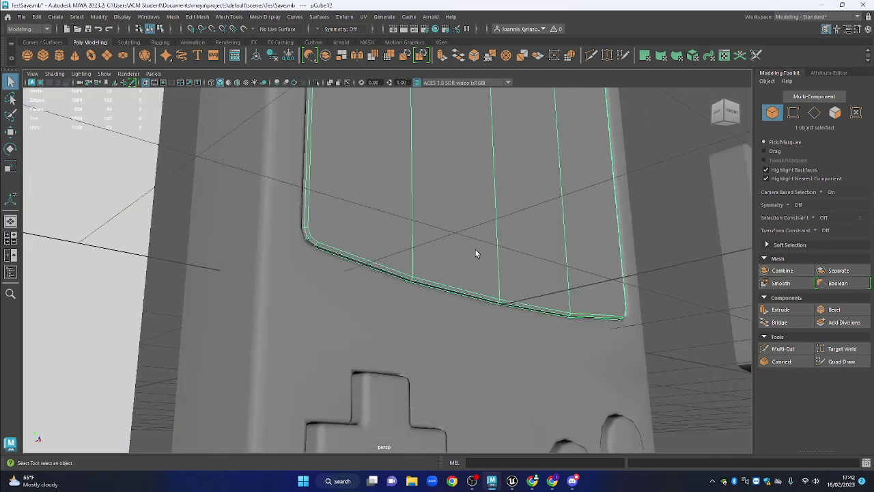
{"action": "left_click_drag", "start_coordinate": [475, 249], "coordinate": [509, 345], "text": "alt"}
Try to select all edges of the screen piece while it sits inside the console
{"action": "left_click", "coordinate": [814, 113]}
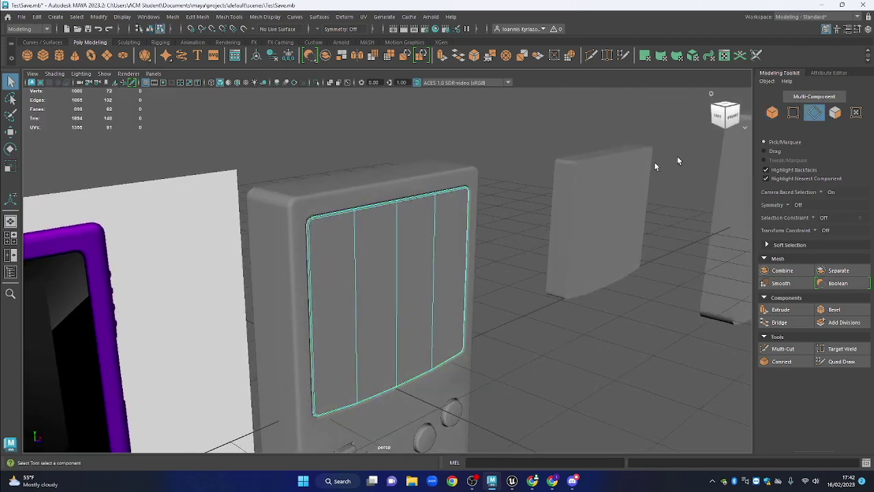
{"action": "left_click_drag", "start_coordinate": [537, 130], "coordinate": [357, 327]}
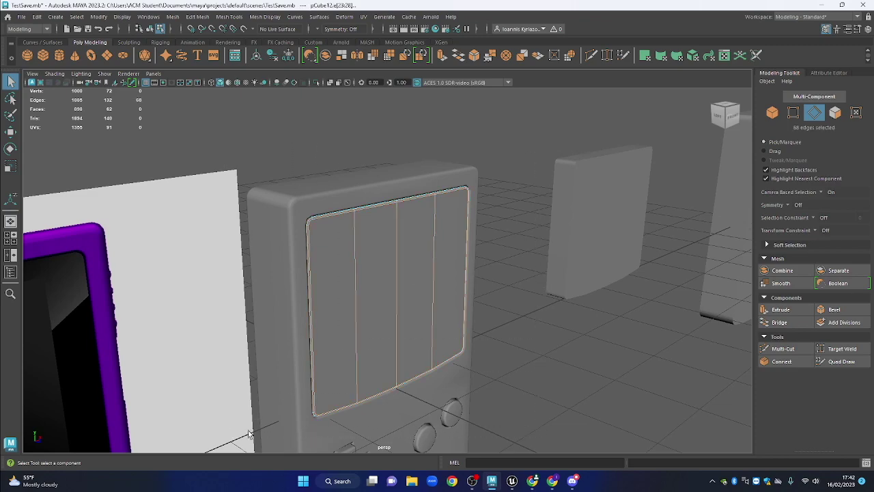
{"action": "left_click_drag", "start_coordinate": [458, 312], "coordinate": [463, 284], "text": "alt"}
{"action": "left_click_drag", "start_coordinate": [507, 265], "coordinate": [523, 229], "text": "alt"}
{"action": "left_click_drag", "start_coordinate": [546, 149], "coordinate": [528, 193], "text": "shift"}
{"action": "right_click", "coordinate": [524, 176]}
{"action": "left_click", "coordinate": [554, 162]}
{"action": "left_click_drag", "start_coordinate": [554, 162], "coordinate": [532, 195], "text": "alt"}
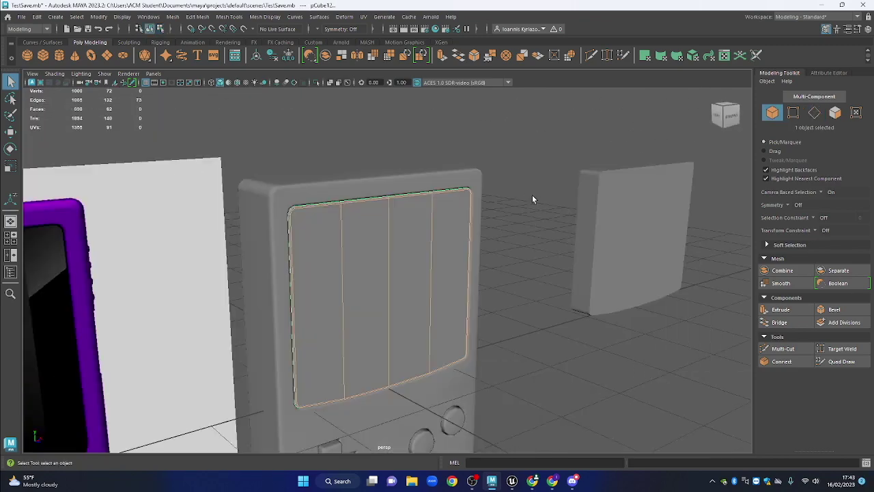
Isolate the screen piece and select most of its edges with an area selection
{"action": "key", "text": "ctrl+1"}
{"action": "left_click", "coordinate": [506, 262]}
{"action": "left_click", "coordinate": [412, 265]}
{"action": "left_click_drag", "start_coordinate": [490, 263], "coordinate": [494, 243], "text": "alt"}
{"action": "key", "text": "F10"}
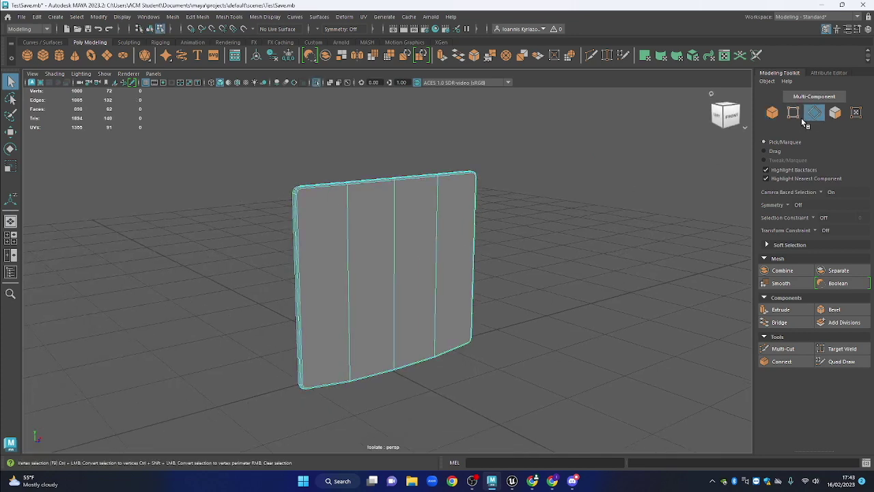
{"action": "left_click_drag", "start_coordinate": [544, 202], "coordinate": [201, 413], "text": "alt"}
{"action": "left_click_drag", "start_coordinate": [315, 431], "coordinate": [444, 345], "text": "alt"}
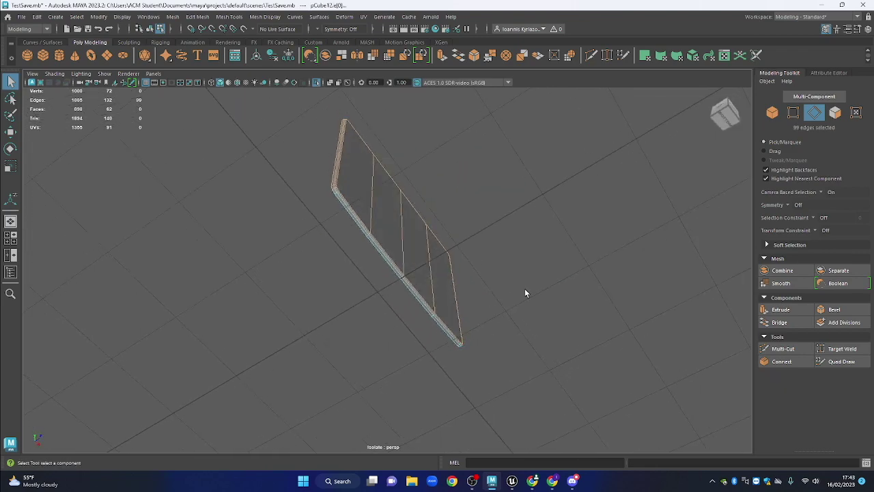
{"action": "left_click_drag", "start_coordinate": [533, 150], "coordinate": [504, 237], "text": "alt"}
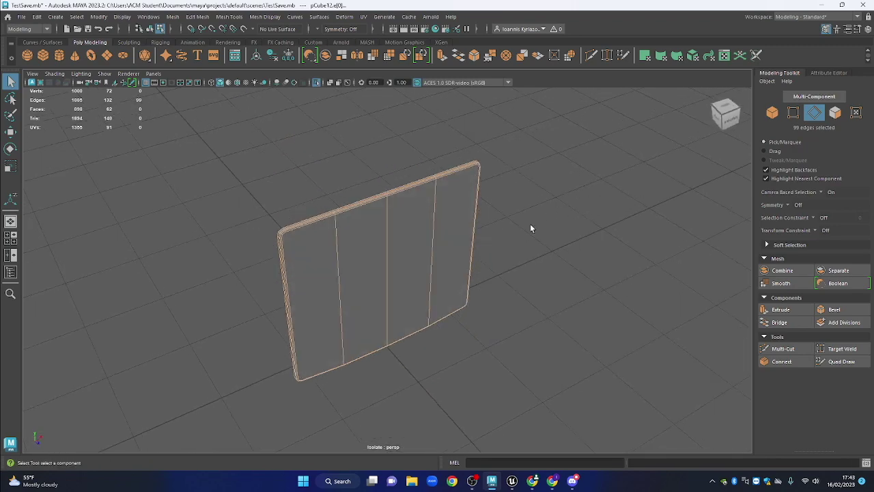
{"action": "left_click_drag", "start_coordinate": [517, 279], "coordinate": [511, 265], "text": "alt"}
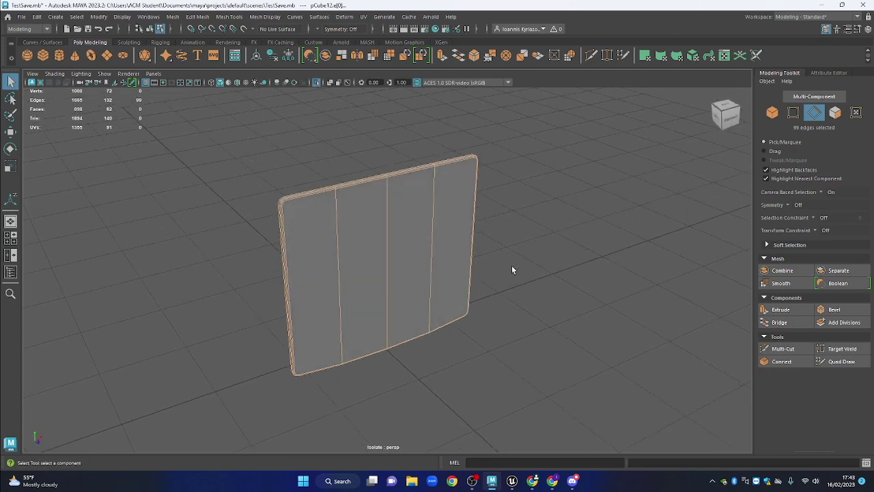
Extend the edge selection over the entire screen piece, including its back and bottom, and return to object selection
{"action": "left_click_drag", "start_coordinate": [461, 337], "coordinate": [467, 209], "text": "alt"}
{"action": "left_click_drag", "start_coordinate": [520, 156], "coordinate": [190, 394]}
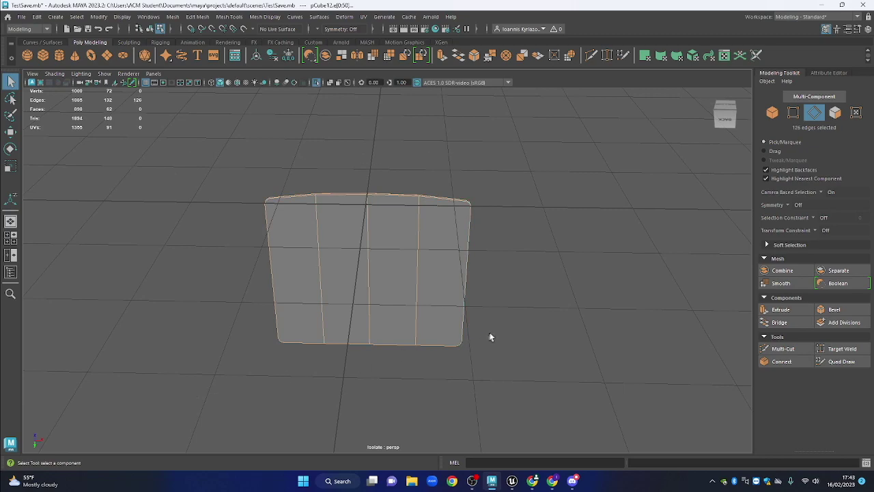
{"action": "left_click_drag", "start_coordinate": [596, 216], "coordinate": [481, 249], "text": "alt"}
{"action": "left_click_drag", "start_coordinate": [499, 146], "coordinate": [263, 369], "text": "ctrl+shift"}
{"action": "left_click_drag", "start_coordinate": [525, 334], "coordinate": [318, 308], "text": "alt"}
{"action": "left_click_drag", "start_coordinate": [471, 367], "coordinate": [514, 338], "text": "alt"}
{"action": "key", "text": "space"}
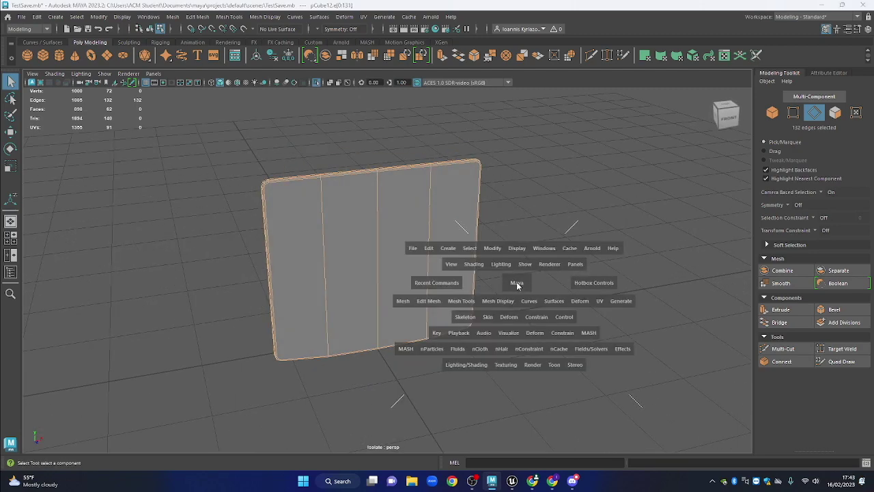
{"action": "left_click_drag", "start_coordinate": [488, 302], "coordinate": [529, 268]}
{"action": "key", "text": "F8"}
Delete the four back faces of the screen piece and return to object selection
{"action": "left_click_drag", "start_coordinate": [513, 143], "coordinate": [498, 218], "text": "alt"}
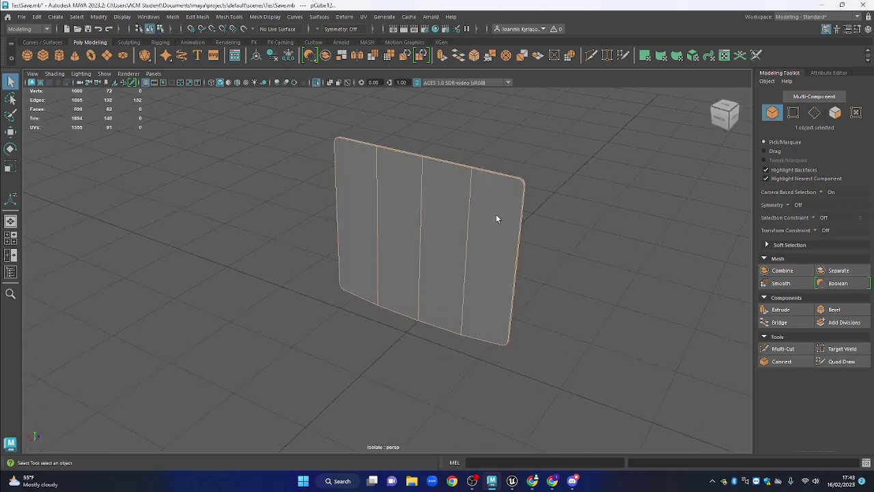
{"action": "left_click_drag", "start_coordinate": [565, 186], "coordinate": [464, 229], "text": "alt"}
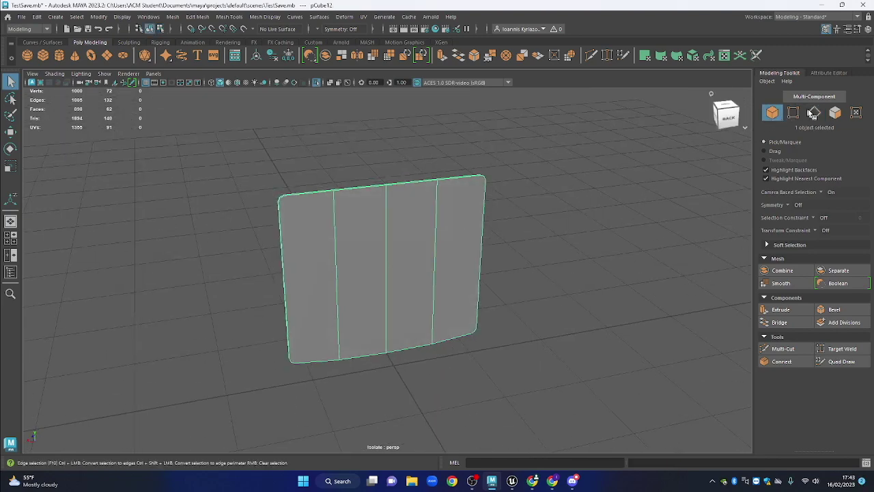
{"action": "left_click", "coordinate": [835, 115]}
{"action": "left_click", "coordinate": [457, 250]}
{"action": "left_click", "coordinate": [407, 262], "text": "shift"}
{"action": "left_click", "coordinate": [338, 293], "text": "shift"}
{"action": "left_click", "coordinate": [324, 294], "text": "shift"}
{"action": "key", "text": "Delete"}
{"action": "key", "text": "F8"}
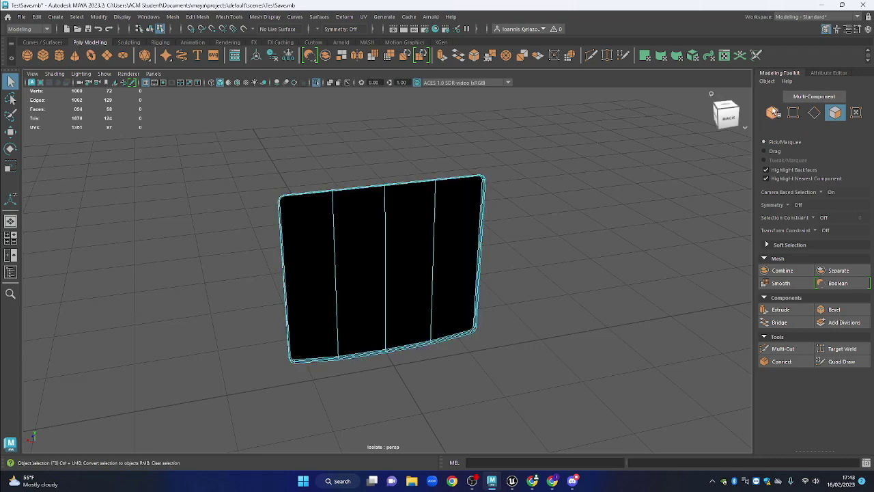
Examine the bevelled rim, corners and front face topology of the isolated screen piece
{"action": "left_click_drag", "start_coordinate": [501, 196], "coordinate": [188, 188], "text": "alt"}
{"action": "left_click", "coordinate": [525, 244]}
{"action": "scroll", "coordinate": [379, 319], "scroll_direction": "up", "scroll_amount": 3}
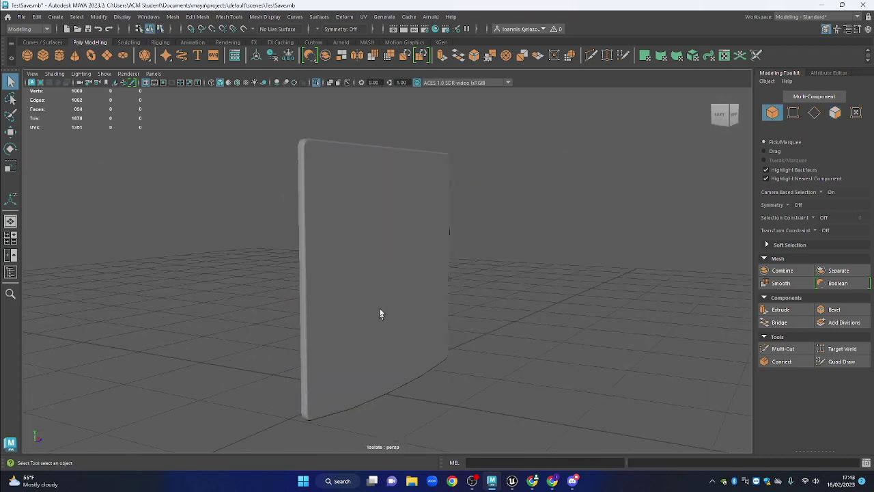
{"action": "left_click_drag", "start_coordinate": [379, 319], "coordinate": [393, 237], "text": "alt"}
{"action": "scroll", "coordinate": [275, 325], "scroll_direction": "up", "scroll_amount": 3}
{"action": "left_click_drag", "start_coordinate": [273, 327], "coordinate": [318, 364], "text": "alt"}
{"action": "left_click", "coordinate": [303, 338]}
{"action": "left_click_drag", "start_coordinate": [373, 259], "coordinate": [267, 185], "text": "alt"}
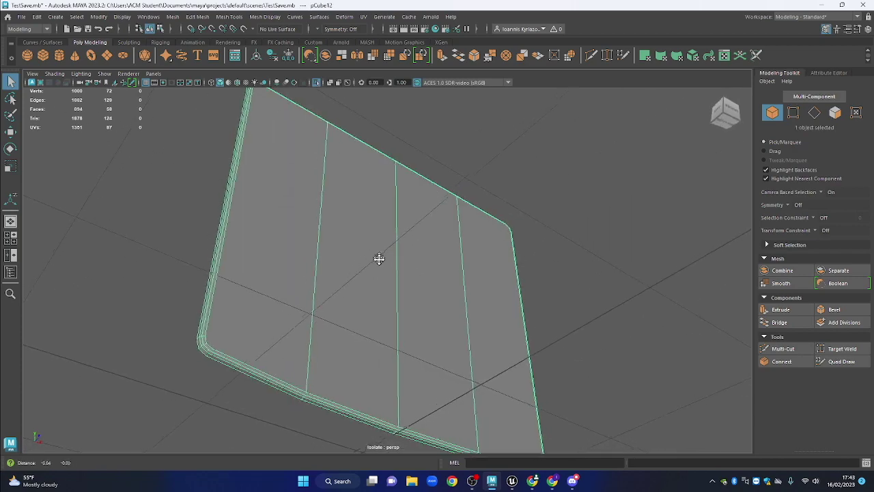
{"action": "scroll", "coordinate": [433, 186], "scroll_direction": "down", "scroll_amount": 3}
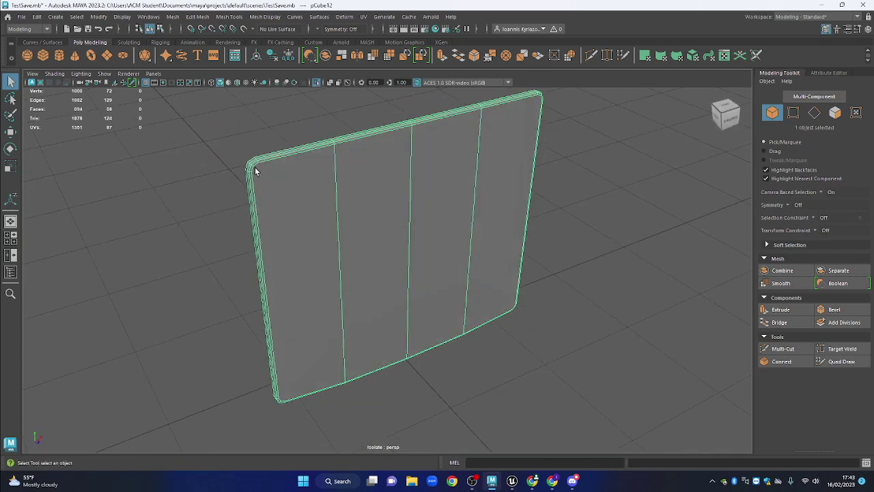
Use Multi-Cut to connect the rounded corners with a vertical edge down the left side of the screen piece's front face
{"action": "left_click", "coordinate": [782, 348]}
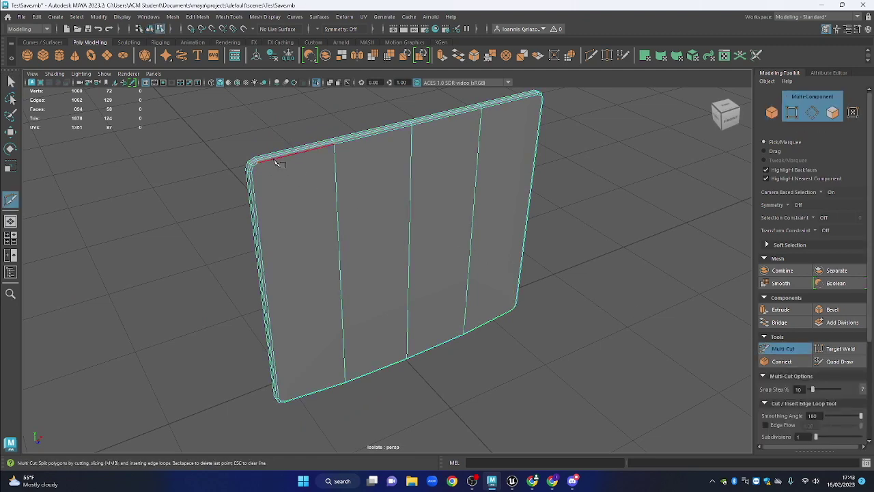
{"action": "left_click", "coordinate": [278, 164]}
{"action": "scroll", "coordinate": [276, 165], "scroll_direction": "up", "scroll_amount": 2}
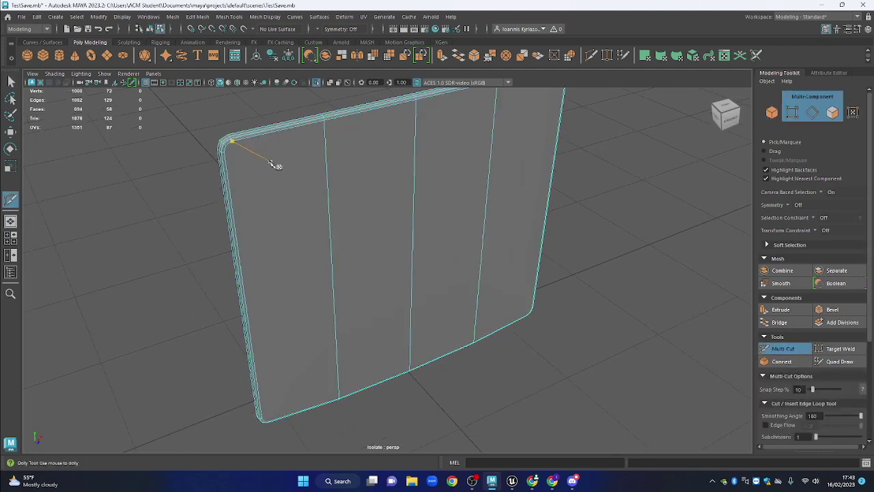
{"action": "left_click", "coordinate": [227, 149]}
{"action": "right_click", "coordinate": [302, 392]}
{"action": "left_click", "coordinate": [232, 145]}
{"action": "left_click_drag", "start_coordinate": [288, 317], "coordinate": [287, 264]}
{"action": "left_click", "coordinate": [229, 390]}
{"action": "key", "text": "Return"}
{"action": "left_click", "coordinate": [324, 420]}
Use Multi-Cut to connect the rounded corners with a vertical edge down the right side of the screen piece's front face
{"action": "left_click_drag", "start_coordinate": [382, 364], "coordinate": [434, 203]}
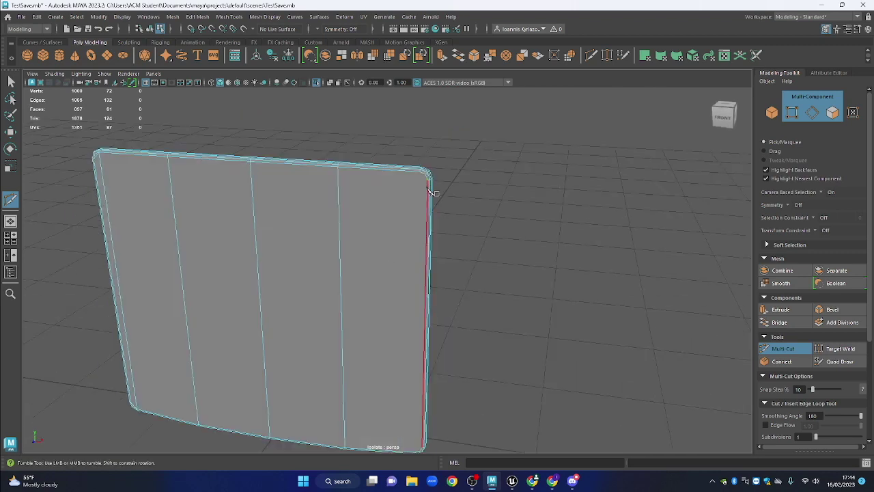
{"action": "left_click_drag", "start_coordinate": [457, 316], "coordinate": [452, 273]}
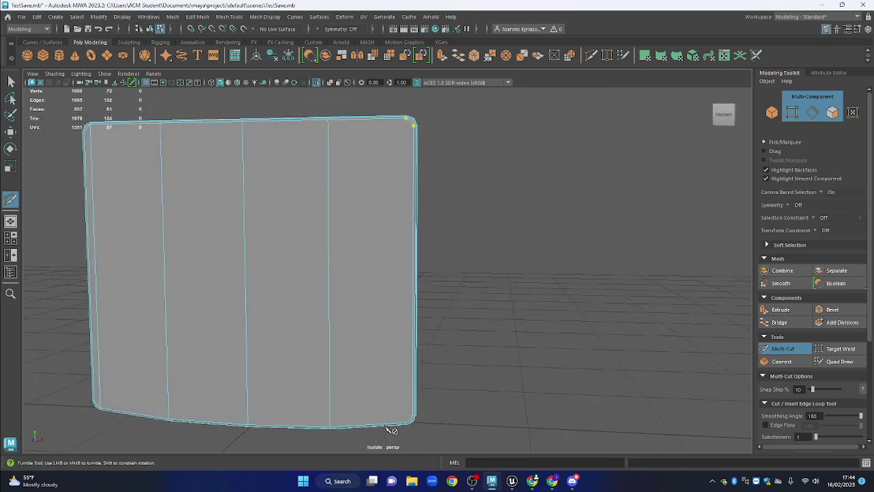
{"action": "left_click", "coordinate": [406, 422]}
{"action": "left_click_drag", "start_coordinate": [414, 408], "coordinate": [441, 172]}
{"action": "key", "text": "q"}
{"action": "left_click_drag", "start_coordinate": [431, 273], "coordinate": [461, 274]}
Leave the screen piece's isolation, return to object selection, and isolate all parts of the assembled console
{"action": "key", "text": "ctrl+1"}
{"action": "right_click", "coordinate": [463, 161]}
{"action": "left_click", "coordinate": [492, 152]}
{"action": "left_click", "coordinate": [488, 152]}
{"action": "scroll", "coordinate": [482, 152], "scroll_direction": "down", "scroll_amount": 2}
{"action": "left_click_drag", "start_coordinate": [482, 153], "coordinate": [266, 420]}
{"action": "scroll", "coordinate": [457, 206], "scroll_direction": "down", "scroll_amount": 3}
{"action": "key", "text": "ctrl+1"}
{"action": "left_click", "coordinate": [439, 347]}
Examine the fit of the screen piece, its rounded corners and the rim on the assembled console
{"action": "scroll", "coordinate": [439, 347], "scroll_direction": "up", "scroll_amount": 2}
{"action": "left_click_drag", "start_coordinate": [439, 347], "coordinate": [356, 185]}
{"action": "scroll", "coordinate": [431, 293], "scroll_direction": "up", "scroll_amount": 5}
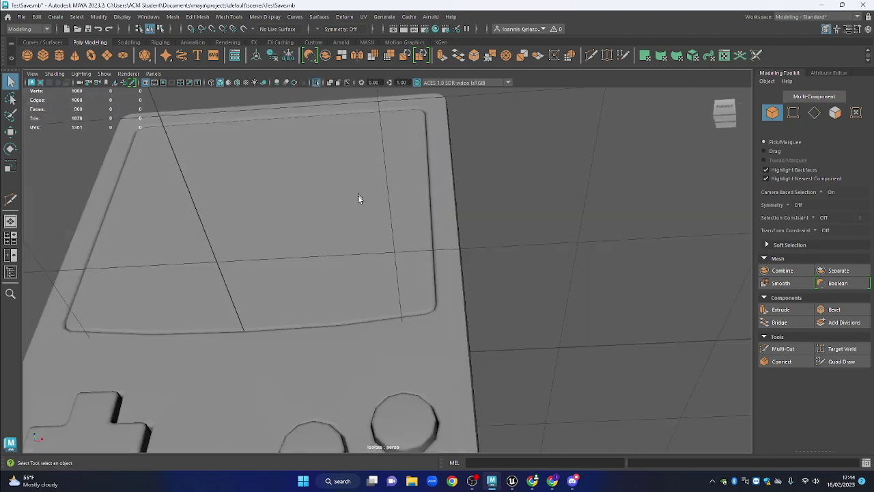
{"action": "left_click_drag", "start_coordinate": [385, 266], "coordinate": [357, 227]}
{"action": "left_click_drag", "start_coordinate": [422, 339], "coordinate": [375, 281]}
{"action": "scroll", "coordinate": [377, 281], "scroll_direction": "up", "scroll_amount": 3}
{"action": "left_click_drag", "start_coordinate": [437, 294], "coordinate": [419, 279]}
{"action": "scroll", "coordinate": [378, 254], "scroll_direction": "up", "scroll_amount": 3}
{"action": "left_click_drag", "start_coordinate": [378, 254], "coordinate": [422, 222]}
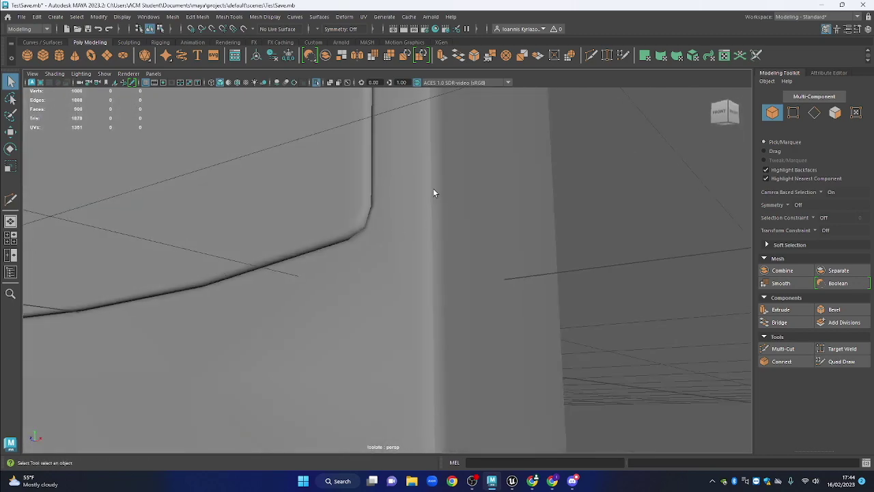
{"action": "left_click", "coordinate": [431, 210]}
{"action": "scroll", "coordinate": [429, 231], "scroll_direction": "down", "scroll_amount": 5}
{"action": "left_click_drag", "start_coordinate": [393, 347], "coordinate": [537, 242]}
{"action": "scroll", "coordinate": [536, 241], "scroll_direction": "up", "scroll_amount": 2}
{"action": "left_click", "coordinate": [536, 243]}
{"action": "scroll", "coordinate": [362, 323], "scroll_direction": "down", "scroll_amount": 5}
{"action": "left_click_drag", "start_coordinate": [351, 273], "coordinate": [381, 355]}
{"action": "scroll", "coordinate": [364, 285], "scroll_direction": "down", "scroll_amount": 2}
{"action": "scroll", "coordinate": [384, 255], "scroll_direction": "down", "scroll_amount": 3}
{"action": "left_click_drag", "start_coordinate": [383, 255], "coordinate": [440, 295]}
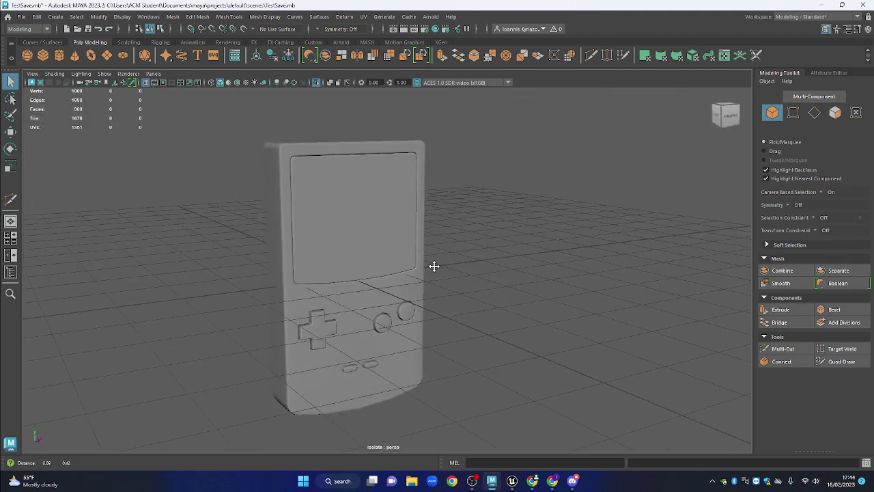
{"action": "scroll", "coordinate": [451, 248], "scroll_direction": "down", "scroll_amount": 3}
{"action": "left_click_drag", "start_coordinate": [396, 256], "coordinate": [446, 270]}
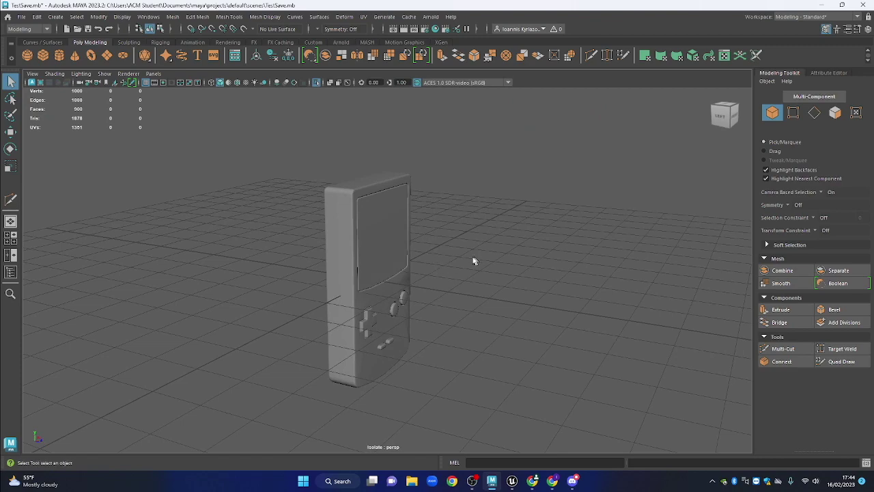
Leave isolation to show the whole scene and switch to the front view with the reference image beside the console
{"action": "key", "text": "ctrl+1"}
{"action": "scroll", "coordinate": [492, 253], "scroll_direction": "down", "scroll_amount": 2}
{"action": "left_click_drag", "start_coordinate": [492, 253], "coordinate": [465, 256]}
{"action": "scroll", "coordinate": [413, 256], "scroll_direction": "down", "scroll_amount": 1}
{"action": "scroll", "coordinate": [430, 256], "scroll_direction": "up", "scroll_amount": 1}
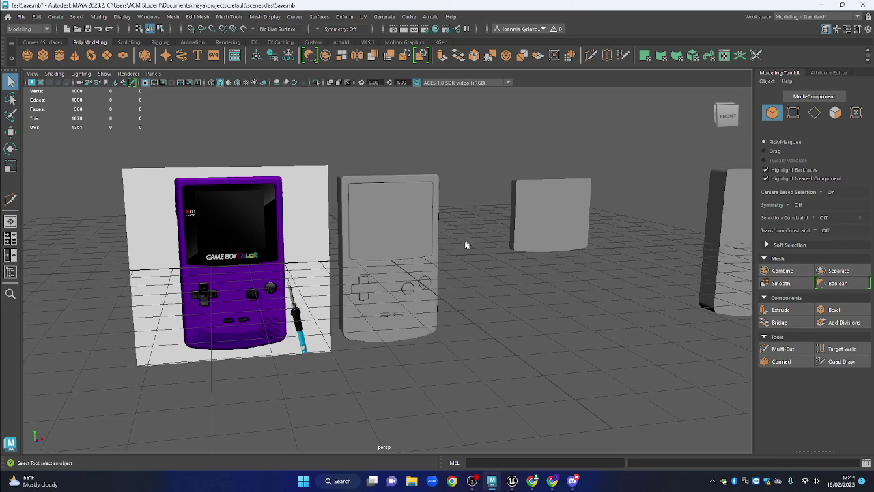
{"action": "left_click", "coordinate": [287, 256]}
{"action": "left_click_drag", "start_coordinate": [287, 256], "coordinate": [282, 232]}
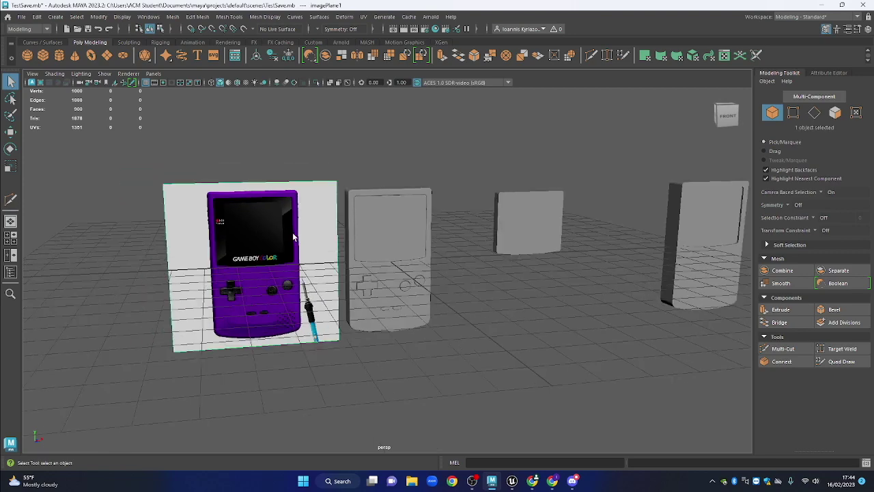
{"action": "scroll", "coordinate": [294, 237], "scroll_direction": "up", "scroll_amount": 2}
{"action": "left_click_drag", "start_coordinate": [325, 278], "coordinate": [332, 241]}
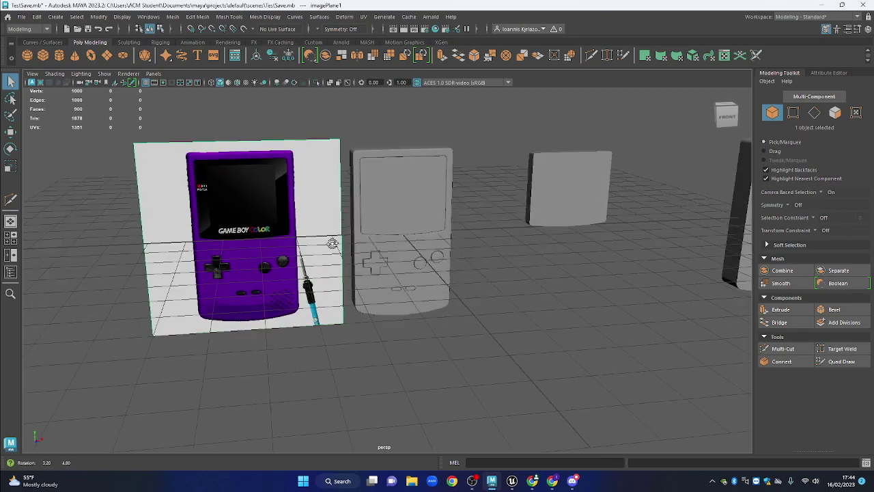
{"action": "key", "text": "space"}
{"action": "left_click_drag", "start_coordinate": [537, 214], "coordinate": [533, 234]}
{"action": "left_click_drag", "start_coordinate": [399, 281], "coordinate": [458, 264]}
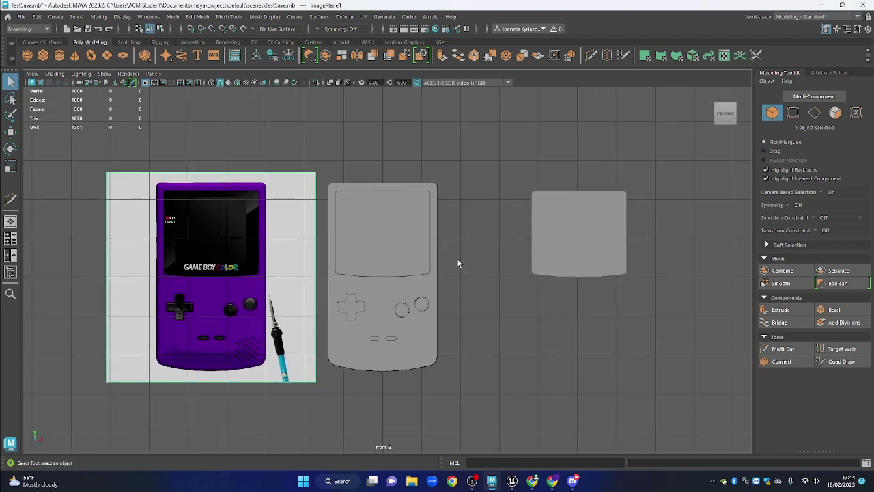
{"action": "key", "text": "w"}
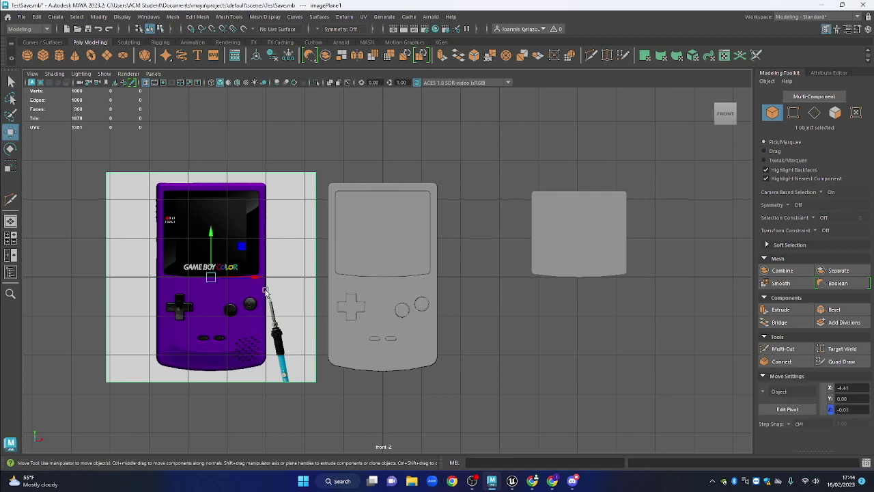
{"action": "left_click", "coordinate": [456, 275]}
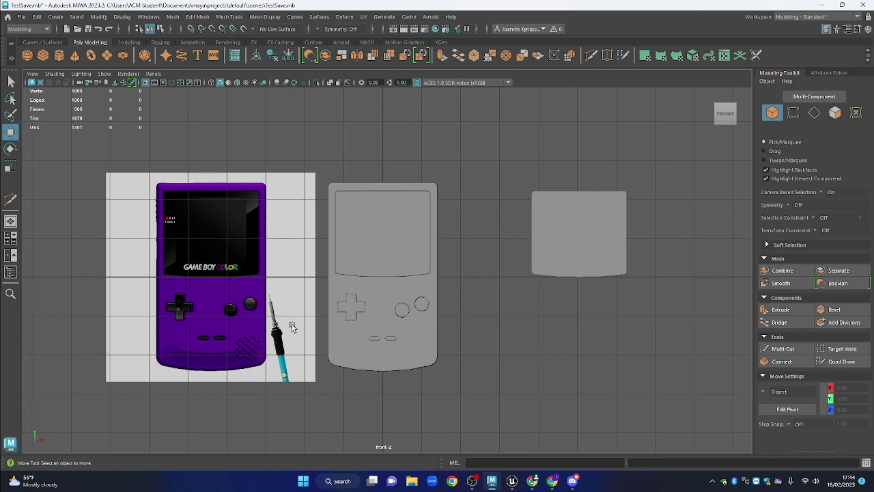
Check the front view in wireframe, return to shaded display and hide the grid
{"action": "scroll", "coordinate": [284, 316], "scroll_direction": "up", "scroll_amount": 2}
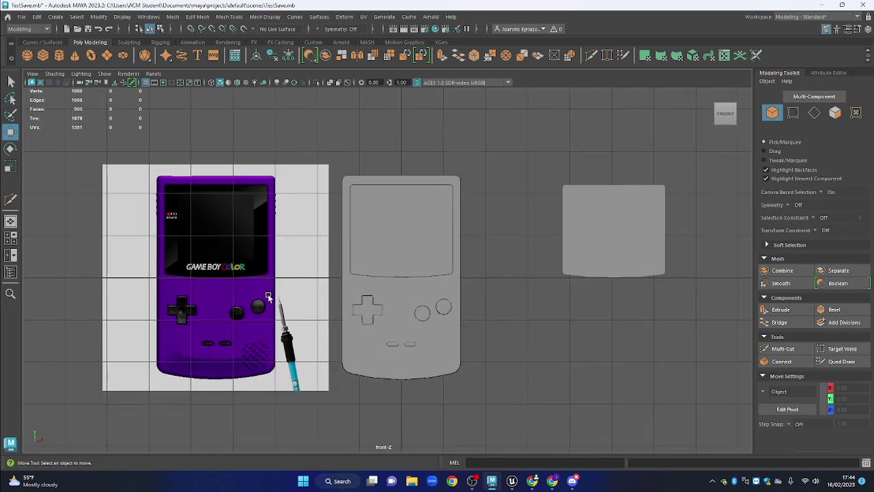
{"action": "scroll", "coordinate": [414, 281], "scroll_direction": "down", "scroll_amount": 4}
{"action": "left_click_drag", "start_coordinate": [414, 281], "coordinate": [400, 285]}
{"action": "scroll", "coordinate": [294, 237], "scroll_direction": "up", "scroll_amount": 3}
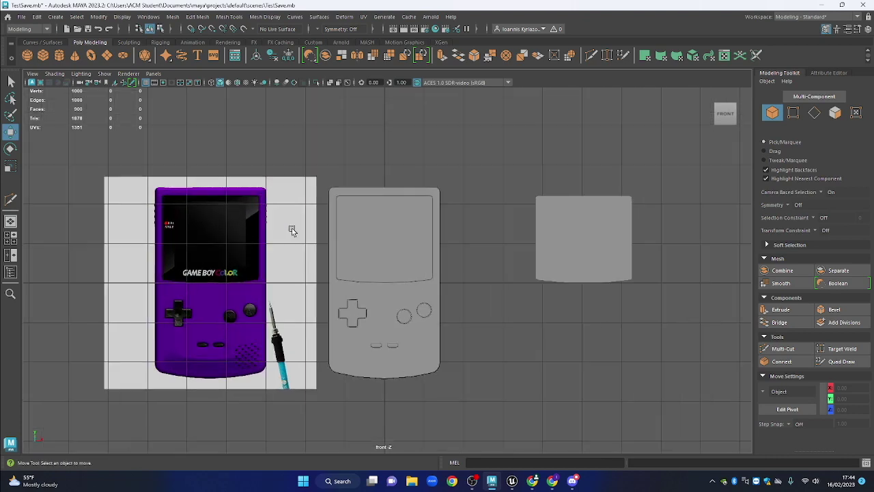
{"action": "left_click_drag", "start_coordinate": [251, 250], "coordinate": [285, 250]}
{"action": "key", "text": "space"}
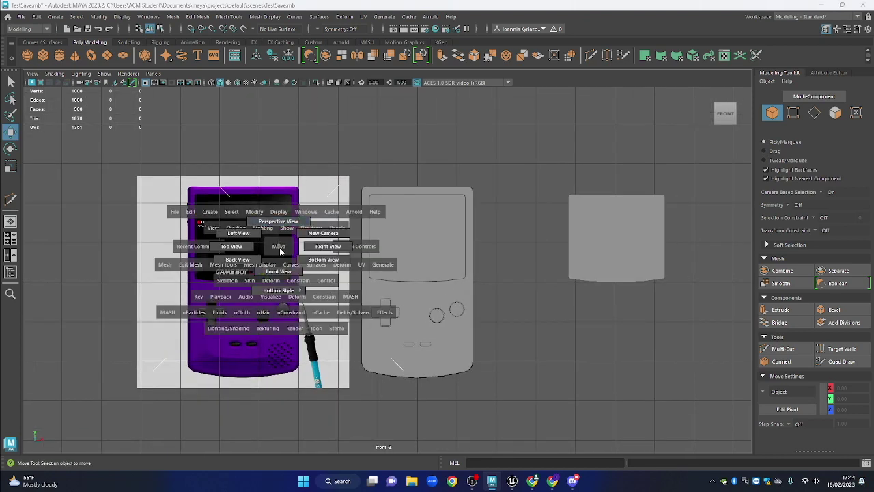
{"action": "scroll", "coordinate": [216, 188], "scroll_direction": "up", "scroll_amount": 1}
{"action": "left_click", "coordinate": [211, 83]}
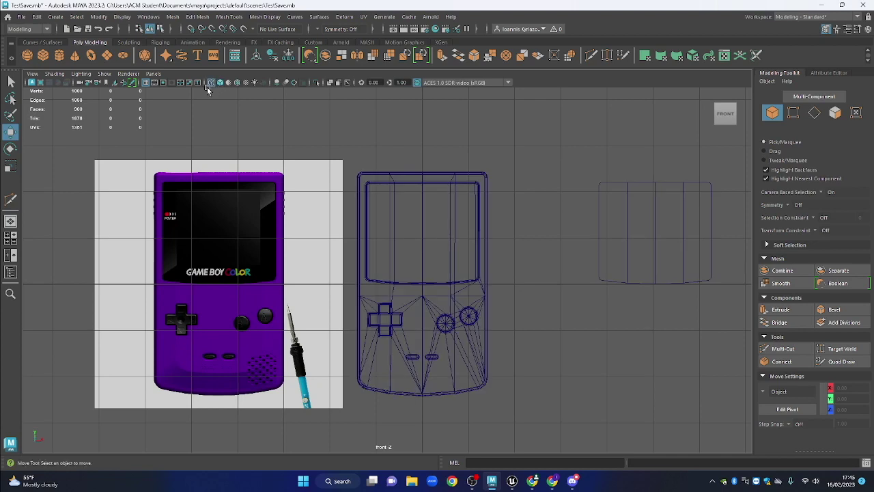
{"action": "left_click", "coordinate": [220, 82]}
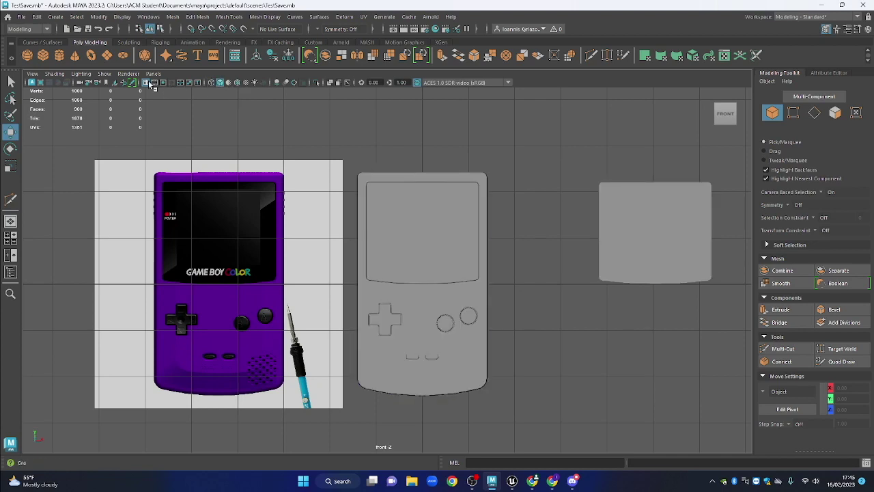
Examine the screen border and body edges in the reference image
{"action": "scroll", "coordinate": [201, 211], "scroll_direction": "up", "scroll_amount": 8}
{"action": "left_click_drag", "start_coordinate": [211, 354], "coordinate": [237, 195]}
{"action": "scroll", "coordinate": [236, 195], "scroll_direction": "up", "scroll_amount": 2}
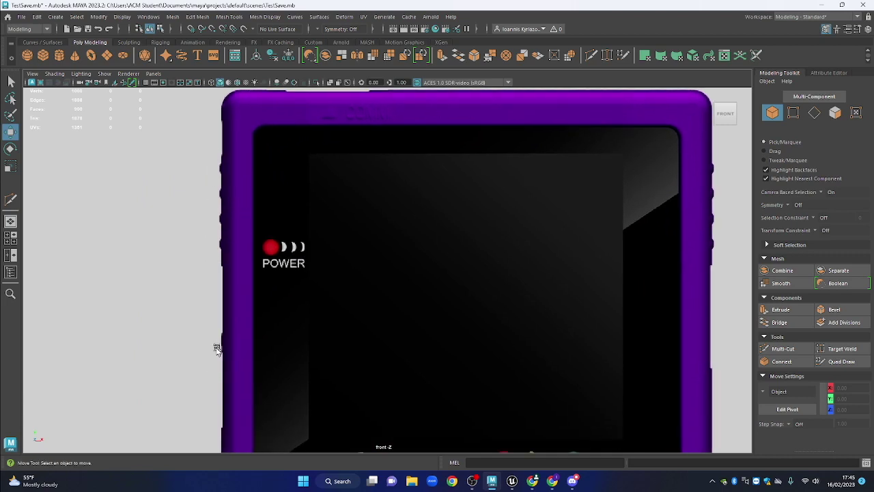
{"action": "scroll", "coordinate": [219, 350], "scroll_direction": "down", "scroll_amount": 8}
{"action": "left_click_drag", "start_coordinate": [444, 382], "coordinate": [360, 333]}
{"action": "scroll", "coordinate": [362, 332], "scroll_direction": "up", "scroll_amount": 3}
{"action": "left_click_drag", "start_coordinate": [387, 240], "coordinate": [346, 250]}
Isolate the console body in the front view
{"action": "left_click", "coordinate": [462, 234]}
{"action": "left_click_drag", "start_coordinate": [509, 248], "coordinate": [501, 236]}
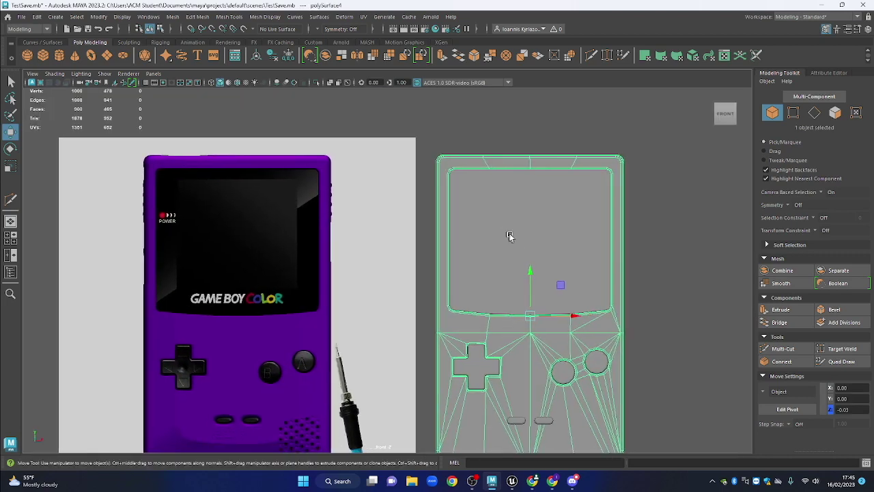
{"action": "key", "text": "ctrl+1"}
Use Multi-Cut to connect the body's outer upper-left corner vertices to the matching corner vertices of the screen recess
{"action": "scroll", "coordinate": [462, 199], "scroll_direction": "up", "scroll_amount": 2}
{"action": "left_click_drag", "start_coordinate": [462, 199], "coordinate": [320, 222]}
{"action": "scroll", "coordinate": [319, 171], "scroll_direction": "up", "scroll_amount": 6}
{"action": "left_click_drag", "start_coordinate": [311, 164], "coordinate": [342, 210]}
{"action": "scroll", "coordinate": [342, 209], "scroll_direction": "up", "scroll_amount": 2}
{"action": "left_click_drag", "start_coordinate": [262, 106], "coordinate": [276, 111]}
{"action": "scroll", "coordinate": [294, 116], "scroll_direction": "down", "scroll_amount": 5}
{"action": "scroll", "coordinate": [359, 209], "scroll_direction": "up", "scroll_amount": 3}
{"action": "scroll", "coordinate": [321, 194], "scroll_direction": "up", "scroll_amount": 2}
{"action": "left_click_drag", "start_coordinate": [308, 183], "coordinate": [383, 220]}
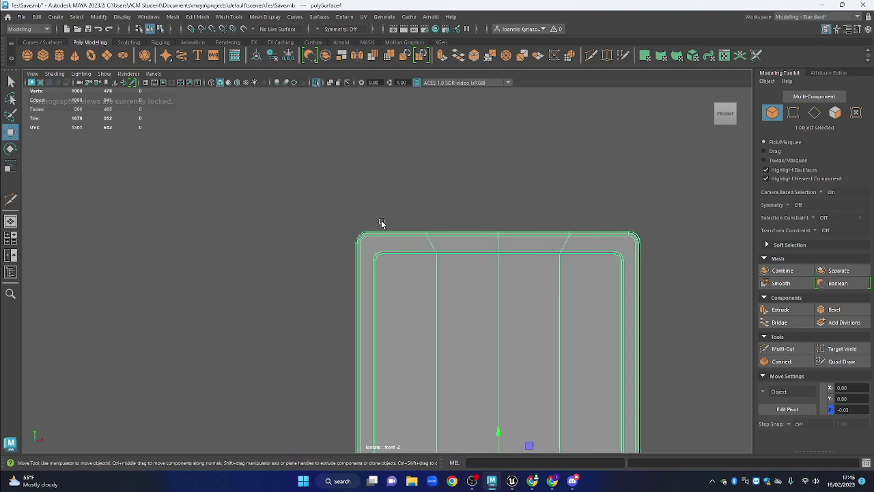
{"action": "scroll", "coordinate": [384, 221], "scroll_direction": "up", "scroll_amount": 2}
{"action": "left_click", "coordinate": [782, 349]}
{"action": "scroll", "coordinate": [388, 275], "scroll_direction": "up", "scroll_amount": 2}
{"action": "left_click", "coordinate": [352, 210]}
{"action": "left_click", "coordinate": [367, 240]}
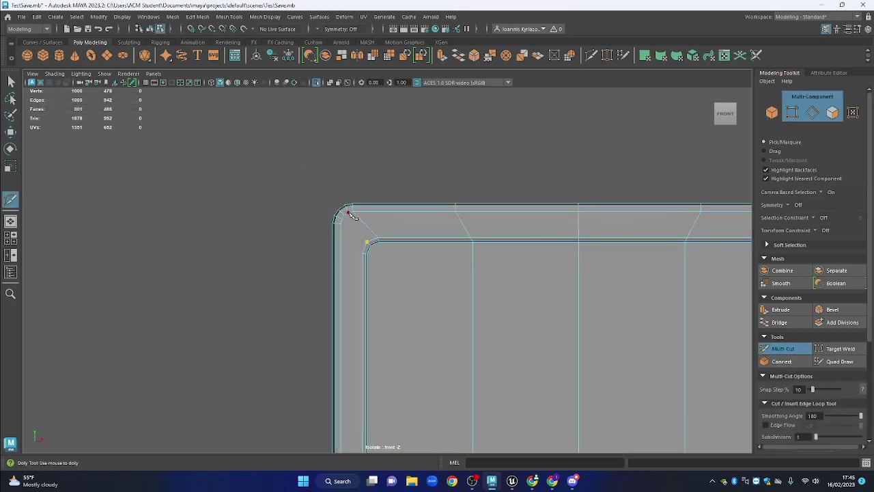
{"action": "left_click", "coordinate": [341, 223]}
{"action": "left_click", "coordinate": [363, 252]}
{"action": "right_click", "coordinate": [364, 252]}
{"action": "left_click", "coordinate": [365, 249]}
{"action": "scroll", "coordinate": [361, 232], "scroll_direction": "up", "scroll_amount": 4}
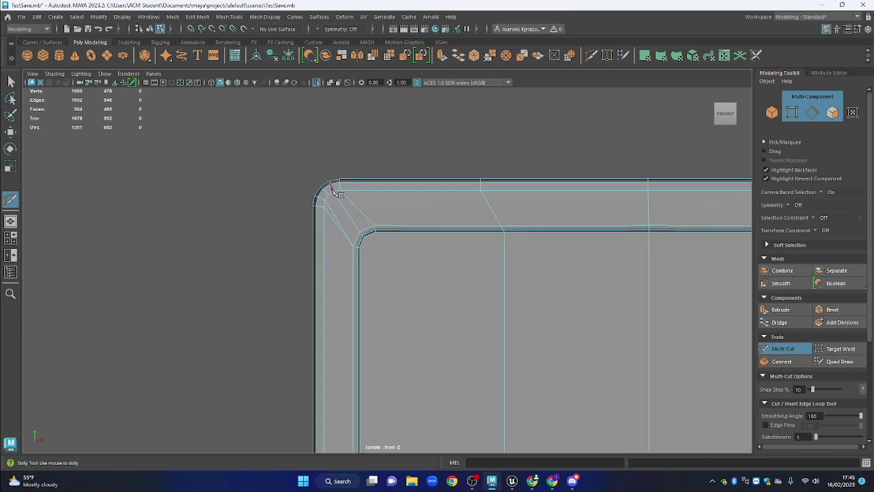
{"action": "left_click", "coordinate": [359, 231]}
{"action": "right_click", "coordinate": [395, 280]}
Connect the body's outer upper-right corner vertices to the screen recess corner with Multi-Cut, and leave the tool
{"action": "scroll", "coordinate": [505, 281], "scroll_direction": "down", "scroll_amount": 10}
{"action": "left_click_drag", "start_coordinate": [513, 281], "coordinate": [410, 249]}
{"action": "scroll", "coordinate": [409, 248], "scroll_direction": "up", "scroll_amount": 4}
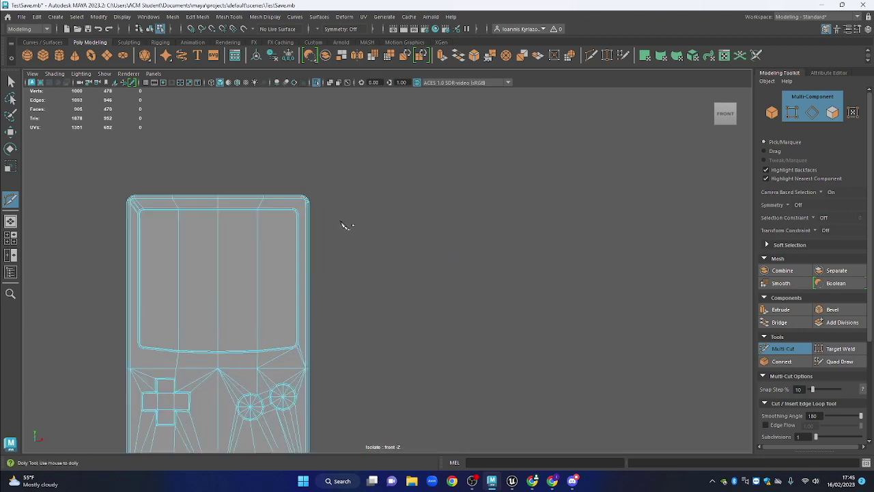
{"action": "scroll", "coordinate": [289, 189], "scroll_direction": "up", "scroll_amount": 8}
{"action": "scroll", "coordinate": [280, 250], "scroll_direction": "up", "scroll_amount": 3}
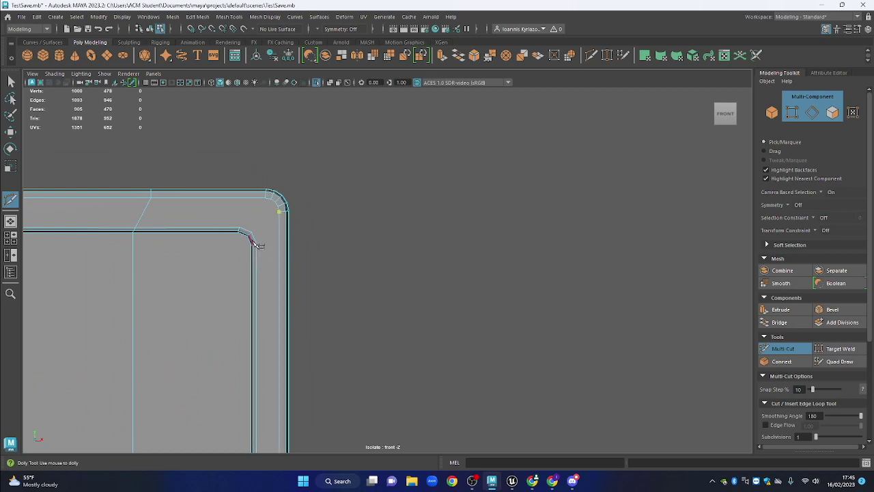
{"action": "left_click", "coordinate": [257, 237]}
{"action": "right_click", "coordinate": [248, 236]}
{"action": "left_click", "coordinate": [272, 199]}
{"action": "left_click", "coordinate": [239, 229]}
{"action": "right_click", "coordinate": [241, 232]}
{"action": "key", "text": "q"}
Leave the body's isolation and compare its upper half with the reference image
{"action": "scroll", "coordinate": [368, 304], "scroll_direction": "down", "scroll_amount": 7}
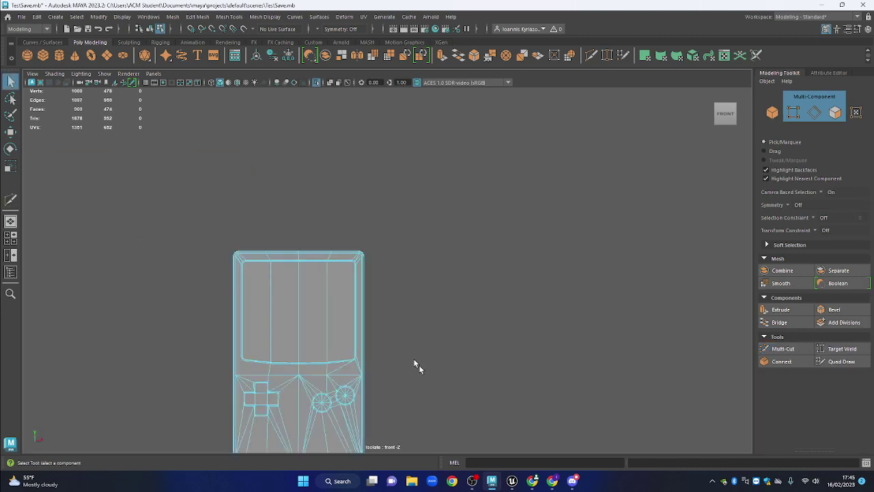
{"action": "left_click_drag", "start_coordinate": [418, 367], "coordinate": [435, 286]}
{"action": "scroll", "coordinate": [435, 287], "scroll_direction": "up", "scroll_amount": 2}
{"action": "key", "text": "ctrl+1"}
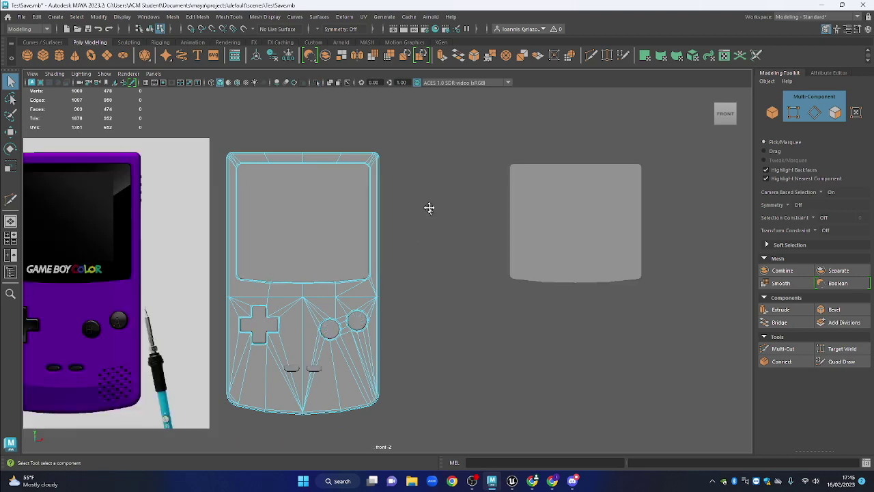
{"action": "left_click_drag", "start_coordinate": [72, 209], "coordinate": [304, 292]}
{"action": "scroll", "coordinate": [305, 294], "scroll_direction": "up", "scroll_amount": 2}
{"action": "scroll", "coordinate": [364, 265], "scroll_direction": "up", "scroll_amount": 2}
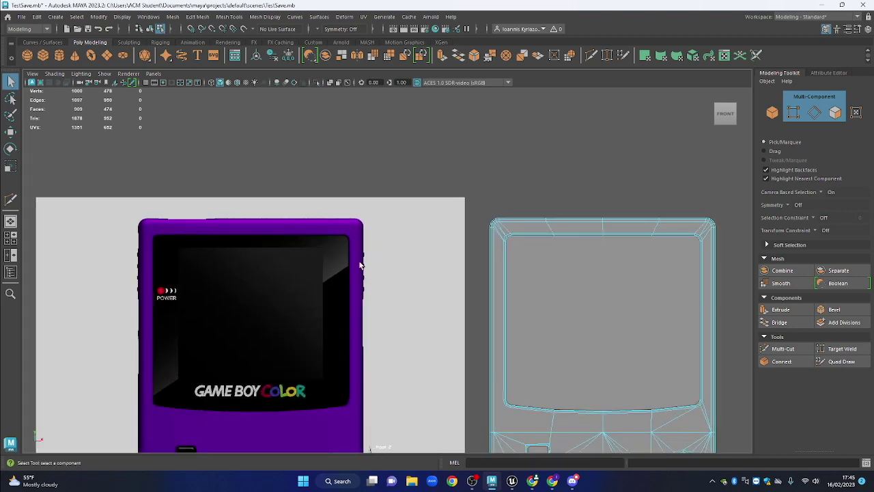
{"action": "left_click_drag", "start_coordinate": [533, 353], "coordinate": [284, 241]}
{"action": "left_click_drag", "start_coordinate": [508, 191], "coordinate": [522, 208]}
Isolate the console body together with the reference image, and switch the body to edge selection
{"action": "right_click", "coordinate": [536, 144]}
{"action": "left_click", "coordinate": [563, 138]}
{"action": "left_click_drag", "start_coordinate": [392, 198], "coordinate": [517, 224]}
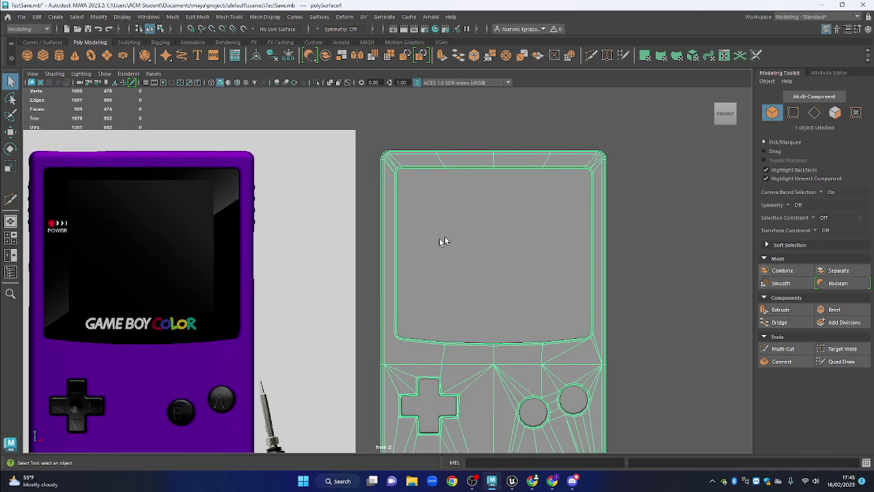
{"action": "left_click", "coordinate": [349, 217], "text": "shift"}
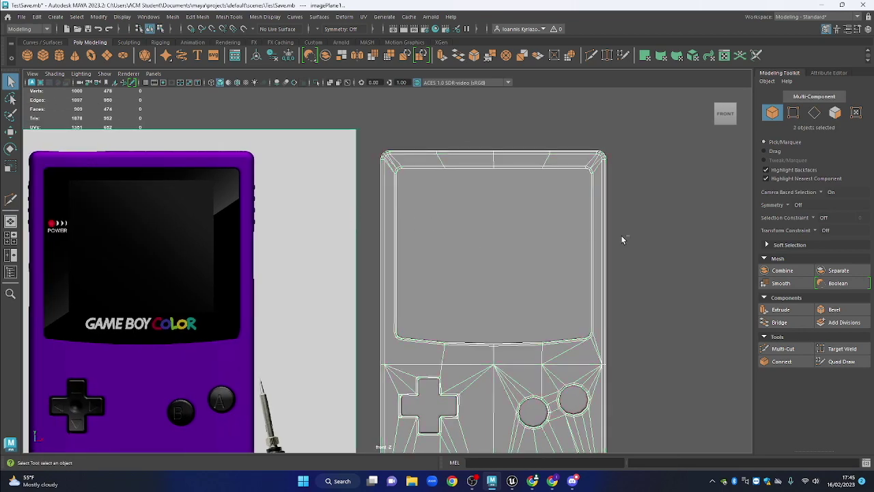
{"action": "key", "text": "ctrl+1"}
{"action": "left_click_drag", "start_coordinate": [638, 236], "coordinate": [646, 234]}
{"action": "left_click", "coordinate": [645, 236]}
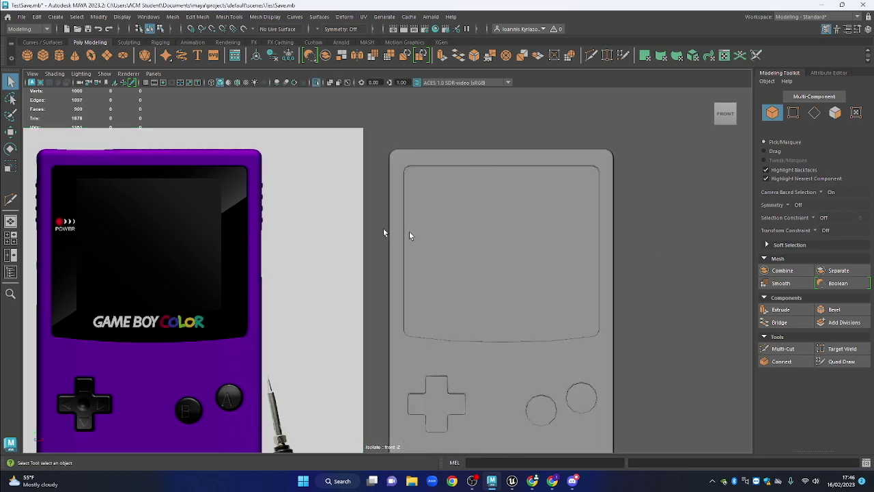
{"action": "left_click", "coordinate": [474, 248]}
{"action": "left_click", "coordinate": [820, 115]}
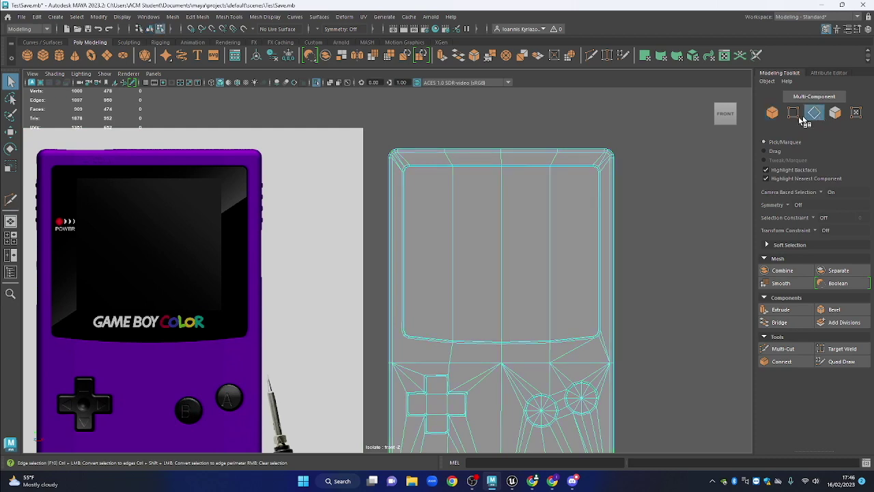
{"action": "left_click_drag", "start_coordinate": [646, 263], "coordinate": [290, 255]}
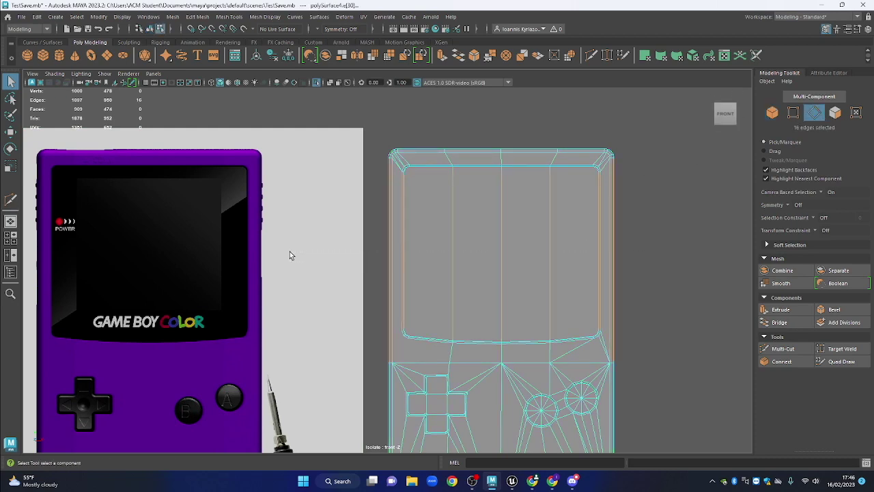
{"action": "left_click", "coordinate": [781, 362]}
{"action": "scroll", "coordinate": [576, 225], "scroll_direction": "up", "scroll_amount": 1}
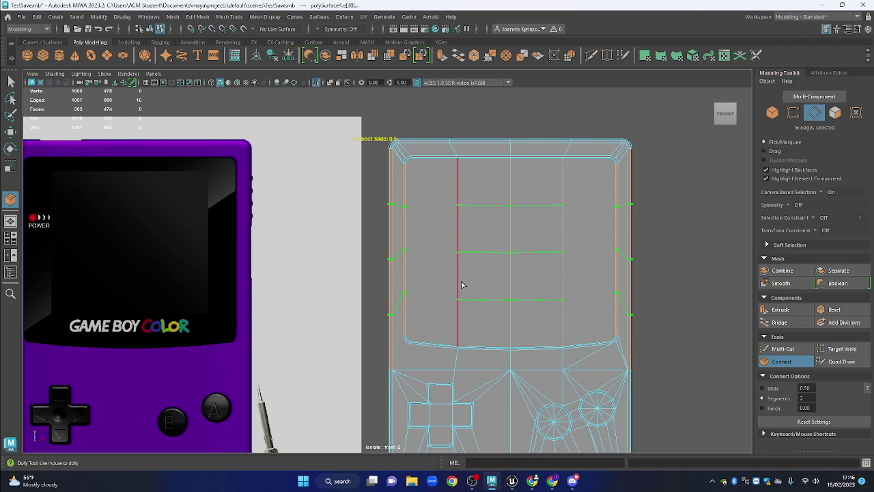
{"action": "key", "text": "q"}
{"action": "key", "text": "Delete"}
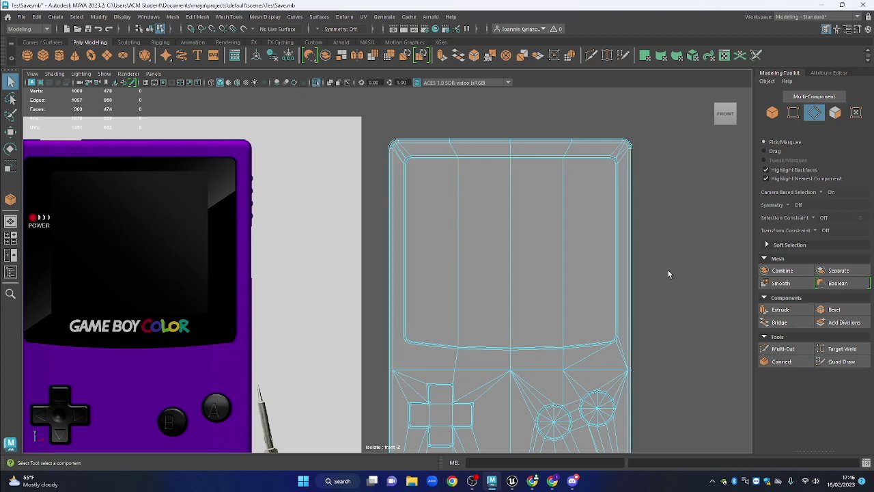
Slice two horizontal Multi-Cut lines across the console body's screen area, one near the recess top and one around mid-height
{"action": "left_click", "coordinate": [781, 349]}
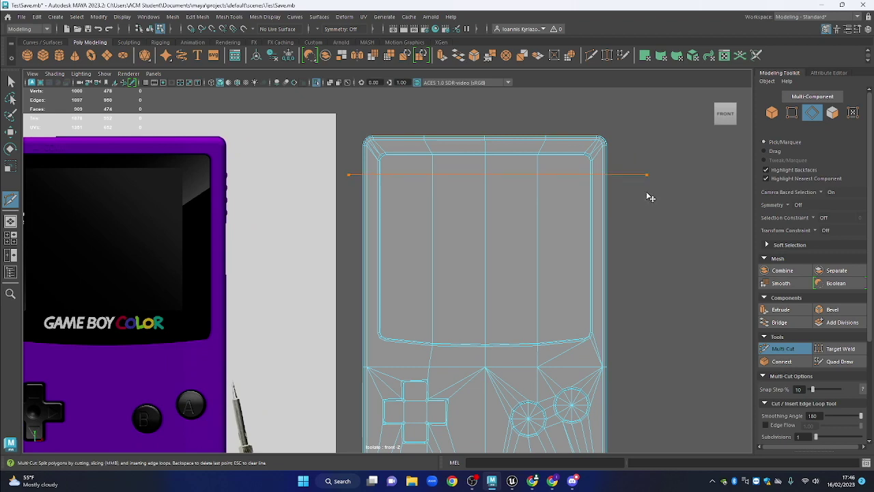
{"action": "left_click", "coordinate": [622, 254], "text": "ctrl"}
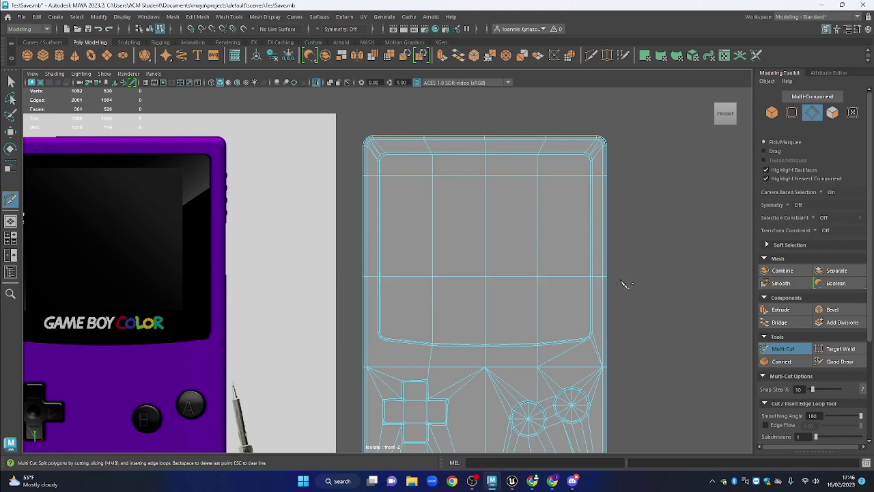
{"action": "scroll", "coordinate": [631, 229], "scroll_direction": "up", "scroll_amount": 2}
Move both new horizontal edge loops up to frame the height of the small side ridges in the reference image
{"action": "key", "text": "w"}
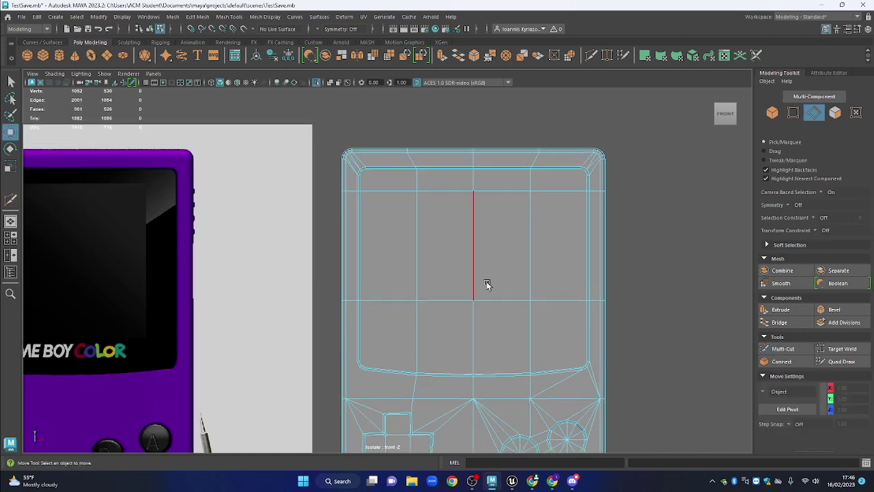
{"action": "double_click", "coordinate": [439, 193]}
{"action": "left_click_drag", "start_coordinate": [474, 167], "coordinate": [472, 137]}
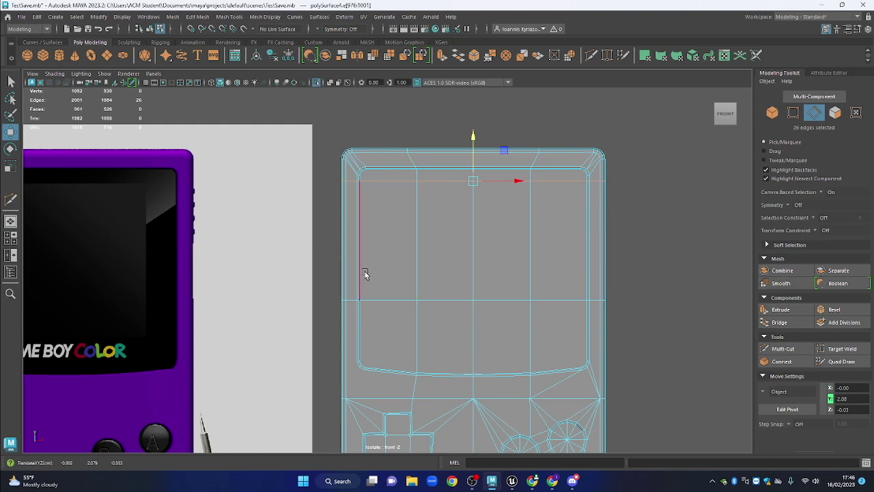
{"action": "double_click", "coordinate": [483, 302]}
{"action": "left_click_drag", "start_coordinate": [472, 274], "coordinate": [466, 183]}
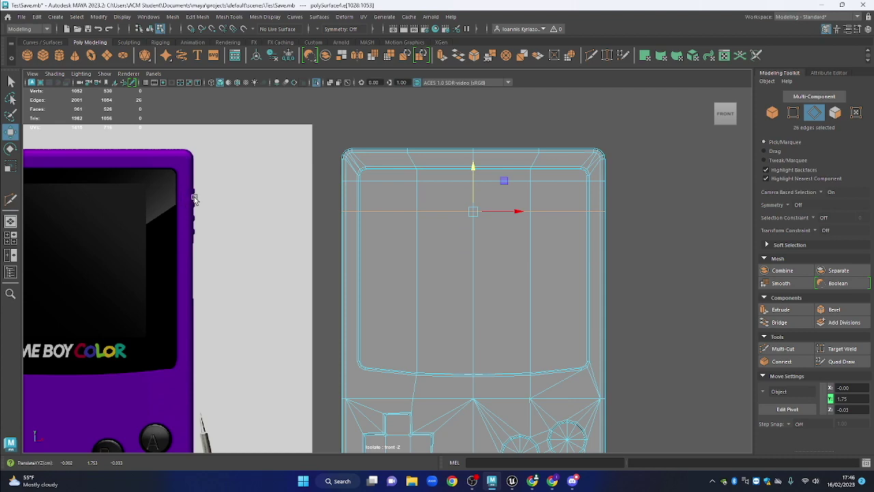
{"action": "left_click", "coordinate": [628, 201]}
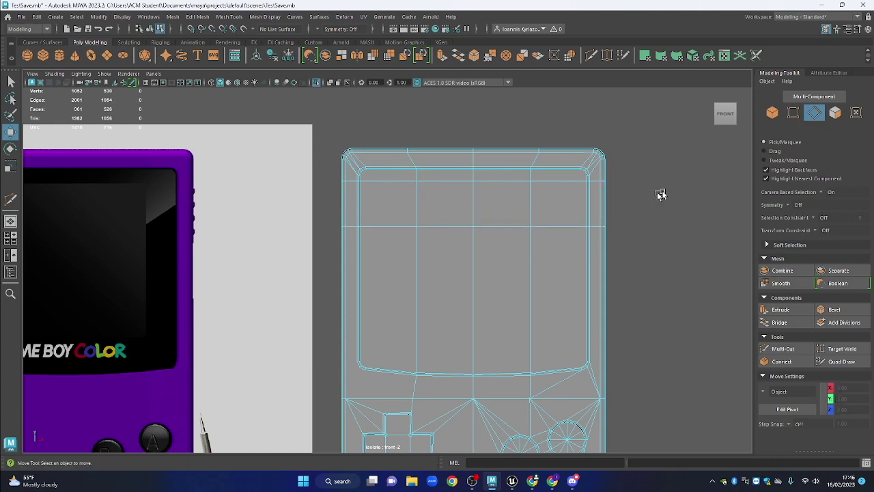
Connect the vertical edges between the two horizontal loops with 3 segments
{"action": "left_click_drag", "start_coordinate": [653, 207], "coordinate": [250, 192]}
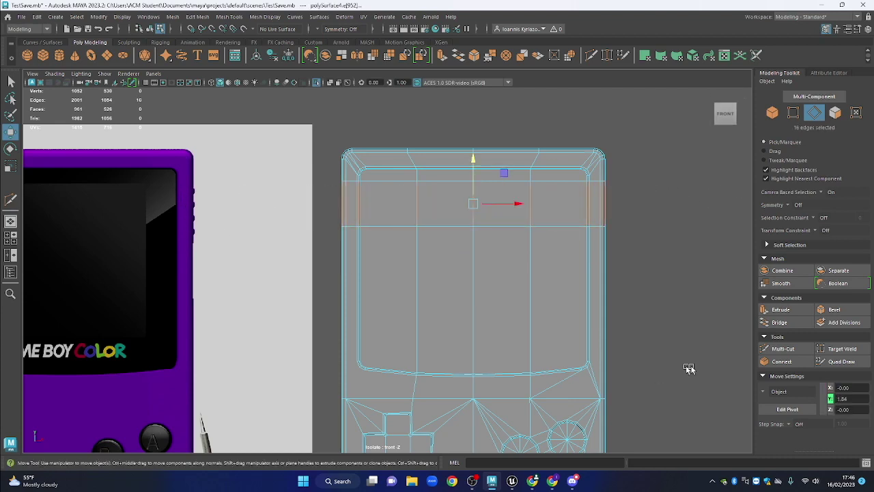
{"action": "left_click", "coordinate": [782, 362]}
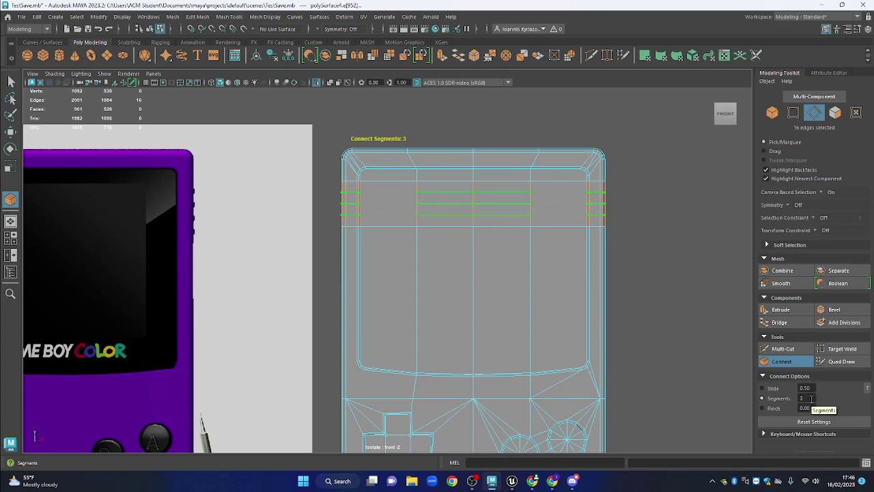
{"action": "key", "text": "w"}
{"action": "scroll", "coordinate": [437, 224], "scroll_direction": "up", "scroll_amount": 1}
Delete the large undivided face at the upper-right corner of the screen recess, between the two framing loops
{"action": "left_click_drag", "start_coordinate": [415, 218], "coordinate": [408, 185]}
{"action": "scroll", "coordinate": [411, 236], "scroll_direction": "up", "scroll_amount": 2}
{"action": "key", "text": "space"}
{"action": "left_click_drag", "start_coordinate": [468, 234], "coordinate": [510, 235]}
{"action": "left_click_drag", "start_coordinate": [610, 256], "coordinate": [538, 238]}
{"action": "scroll", "coordinate": [623, 267], "scroll_direction": "up", "scroll_amount": 1}
{"action": "left_click", "coordinate": [476, 219]}
{"action": "left_click", "coordinate": [836, 116]}
{"action": "left_click", "coordinate": [480, 200]}
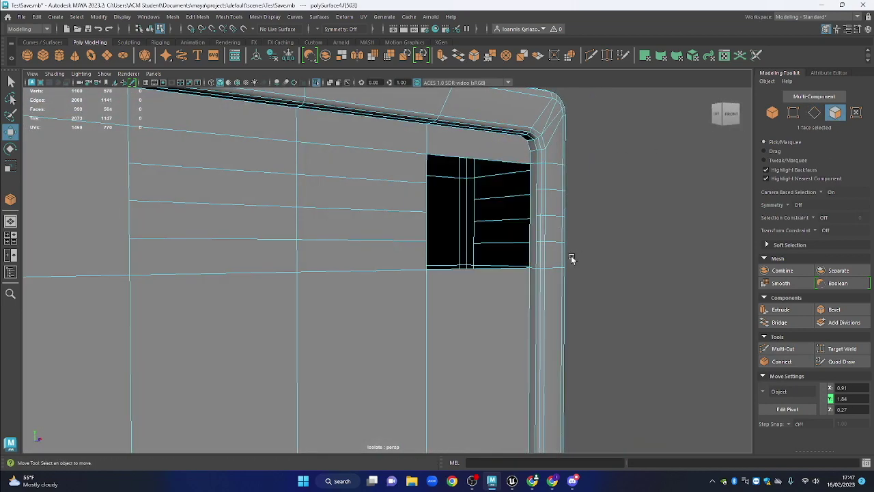
{"action": "key", "text": "Delete"}
Delete the matching undivided face at the upper-left corner of the screen recess
{"action": "scroll", "coordinate": [469, 248], "scroll_direction": "down", "scroll_amount": 1}
{"action": "left_click_drag", "start_coordinate": [516, 280], "coordinate": [419, 279]}
{"action": "left_click", "coordinate": [176, 250]}
{"action": "left_click", "coordinate": [152, 258], "text": "shift"}
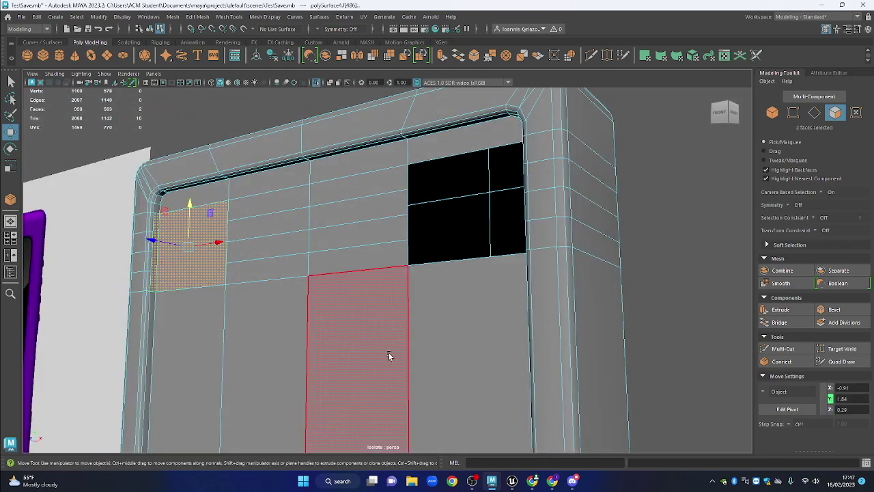
{"action": "key", "text": "Delete"}
{"action": "left_click_drag", "start_coordinate": [217, 270], "coordinate": [608, 217]}
Extrude the four edges on the outer side of the right opening inward, snapping them to the recess floor's depth
{"action": "left_click", "coordinate": [815, 114]}
{"action": "left_click_drag", "start_coordinate": [662, 205], "coordinate": [580, 232]}
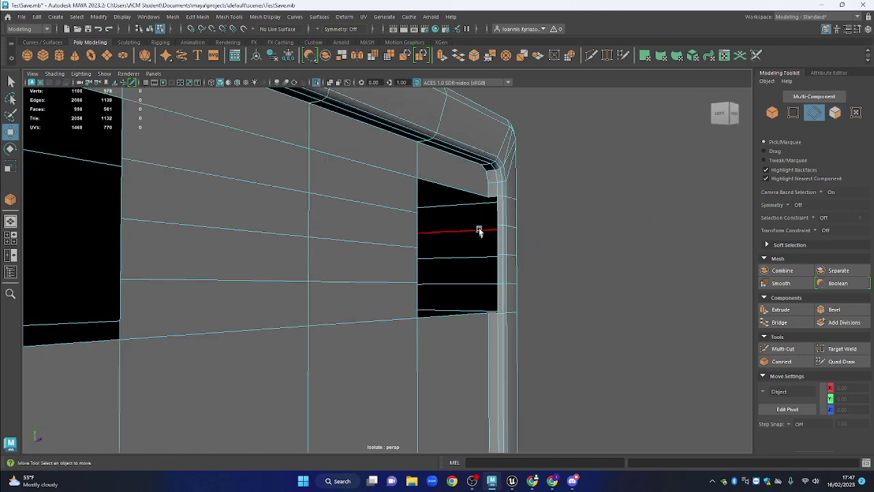
{"action": "left_click", "coordinate": [494, 213]}
{"action": "scroll", "coordinate": [494, 239], "scroll_direction": "up", "scroll_amount": 1}
{"action": "left_click", "coordinate": [516, 316], "text": "shift"}
{"action": "left_click_drag", "start_coordinate": [564, 277], "coordinate": [548, 244]}
{"action": "left_click_drag", "start_coordinate": [567, 189], "coordinate": [552, 225]}
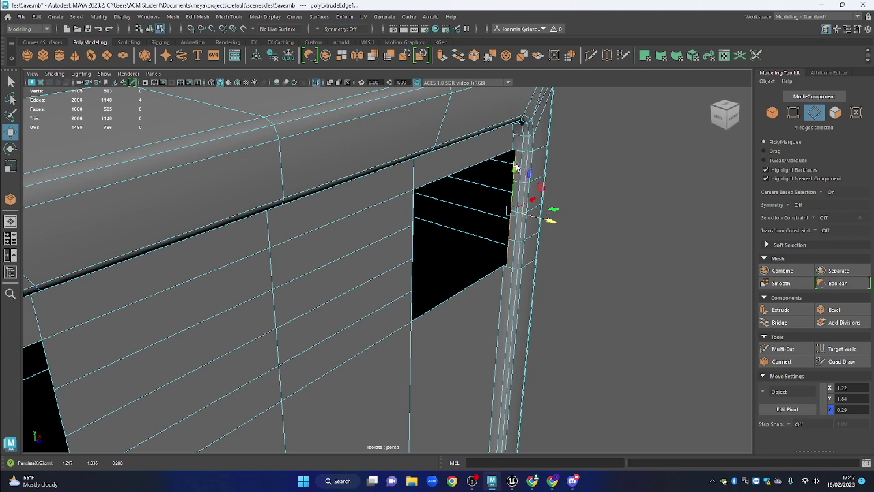
{"action": "key", "text": "v"}
{"action": "left_click_drag", "start_coordinate": [549, 222], "coordinate": [512, 151]}
Extrude those four edges again across the right opening and snap them onto its inner edge to close the gap
{"action": "left_click_drag", "start_coordinate": [593, 274], "coordinate": [554, 254], "text": "alt"}
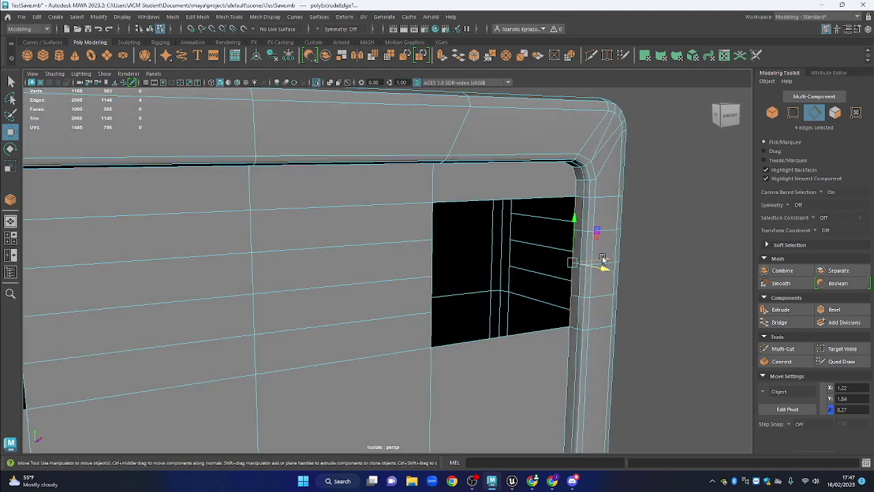
{"action": "left_click_drag", "start_coordinate": [604, 262], "coordinate": [522, 271], "text": "shift"}
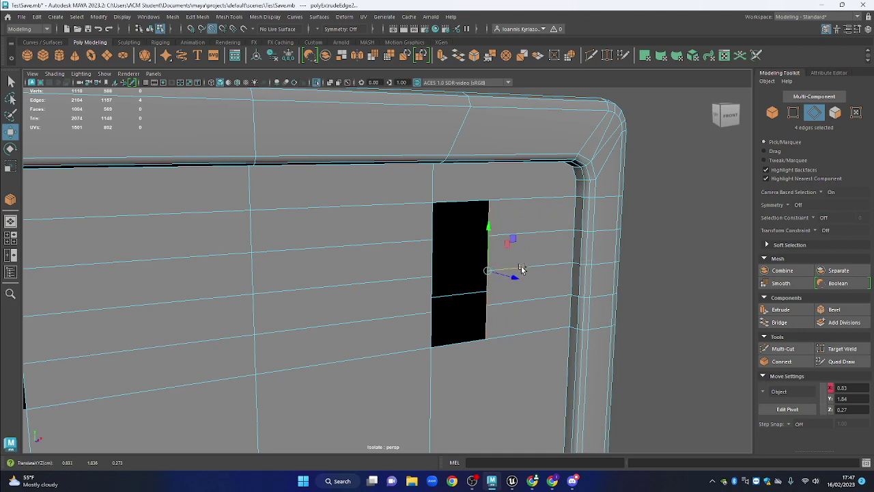
{"action": "left_click_drag", "start_coordinate": [520, 272], "coordinate": [461, 271]}
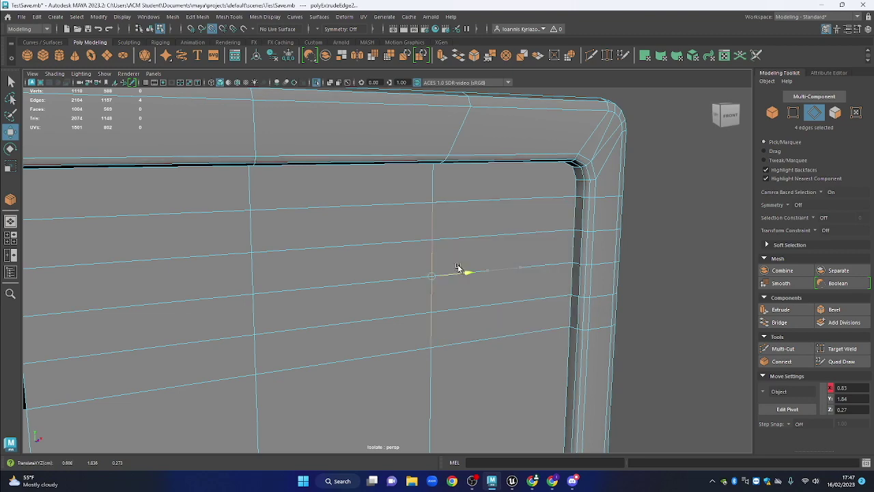
Extrude the four outer edges of the left opening inward to the recess floor's depth with vertex snapping
{"action": "scroll", "coordinate": [460, 246], "scroll_direction": "down", "scroll_amount": 3}
{"action": "left_click_drag", "start_coordinate": [328, 290], "coordinate": [451, 280], "text": "alt"}
{"action": "left_click_drag", "start_coordinate": [175, 286], "coordinate": [129, 238], "text": "alt"}
{"action": "left_click", "coordinate": [119, 210]}
{"action": "double_click", "coordinate": [116, 329], "text": "shift"}
{"action": "key", "text": "ctrl+z"}
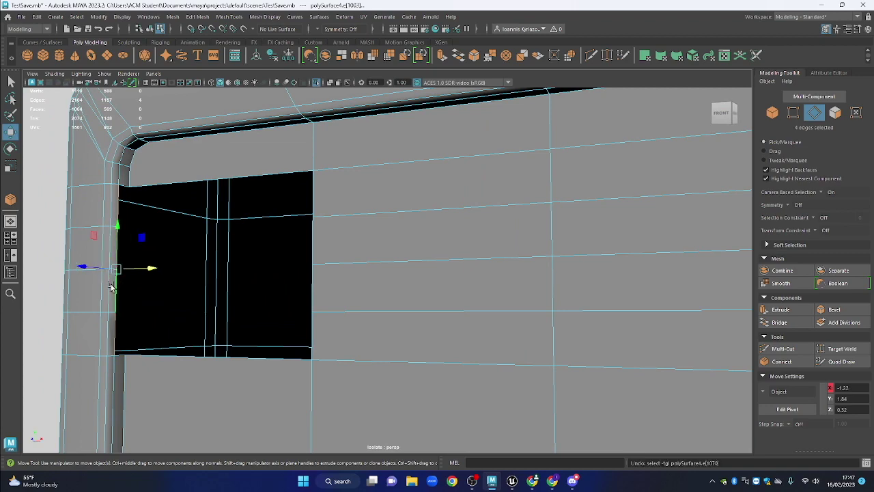
{"action": "left_click_drag", "start_coordinate": [96, 270], "coordinate": [134, 199], "text": "shift"}
Extend the extruded edges across the left opening onto its inner edge to close the gap
{"action": "left_click_drag", "start_coordinate": [171, 239], "coordinate": [313, 284], "text": "alt"}
{"action": "left_click_drag", "start_coordinate": [357, 267], "coordinate": [294, 229], "text": "alt"}
{"action": "left_click", "coordinate": [162, 214]}
{"action": "left_click_drag", "start_coordinate": [162, 215], "coordinate": [166, 303], "text": "alt"}
{"action": "key", "text": "ctrl+z"}
{"action": "left_click_drag", "start_coordinate": [448, 325], "coordinate": [441, 294], "text": "alt"}
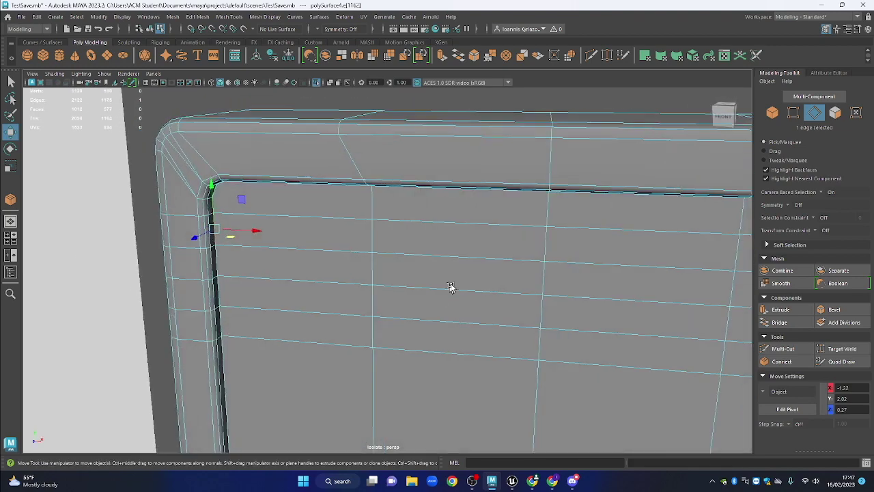
Select the seam vertices around both rebuilt patches and merge them with a small distance threshold
{"action": "left_click", "coordinate": [793, 114]}
{"action": "left_click_drag", "start_coordinate": [290, 227], "coordinate": [185, 350], "text": "alt"}
{"action": "left_click_drag", "start_coordinate": [345, 218], "coordinate": [390, 228], "text": "alt"}
{"action": "left_click_drag", "start_coordinate": [408, 179], "coordinate": [350, 334], "text": "shift"}
{"action": "left_click_drag", "start_coordinate": [451, 325], "coordinate": [222, 341], "text": "alt"}
{"action": "left_click_drag", "start_coordinate": [367, 171], "coordinate": [379, 337], "text": "shift"}
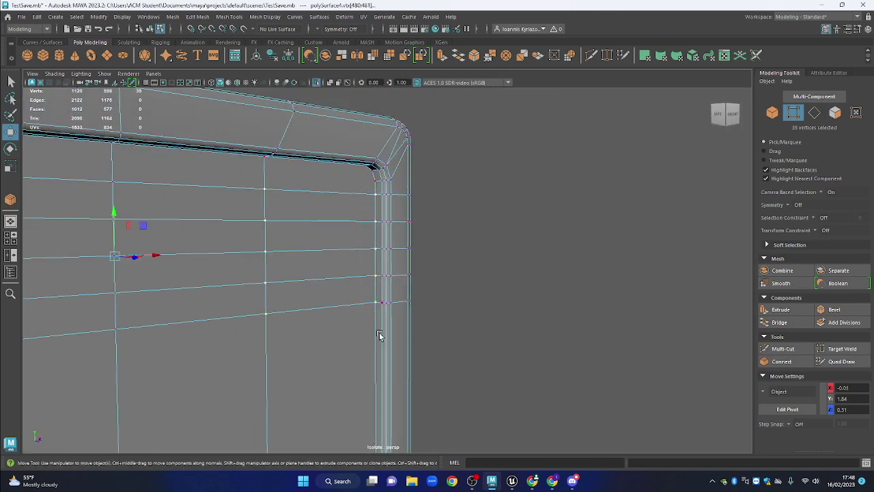
{"action": "key", "text": "space"}
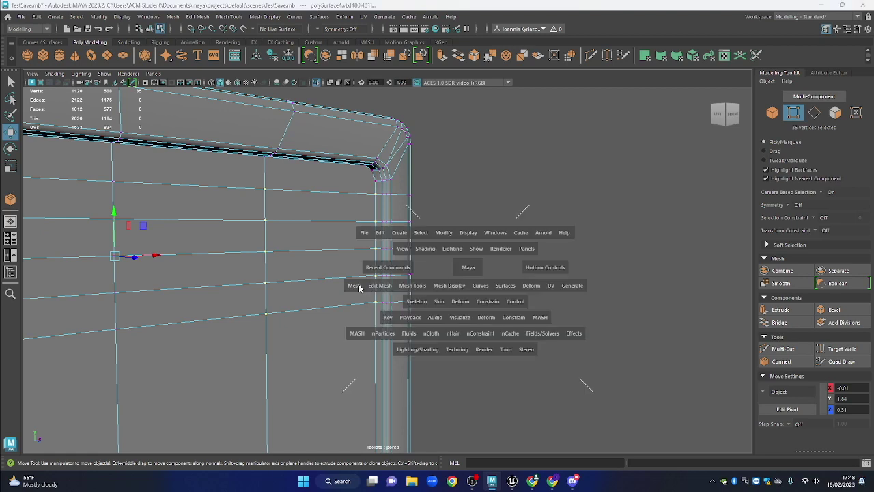
{"action": "left_click_drag", "start_coordinate": [368, 287], "coordinate": [386, 286]}
{"action": "left_click", "coordinate": [384, 286]}
{"action": "left_click_drag", "start_coordinate": [241, 203], "coordinate": [604, 242], "text": "alt"}
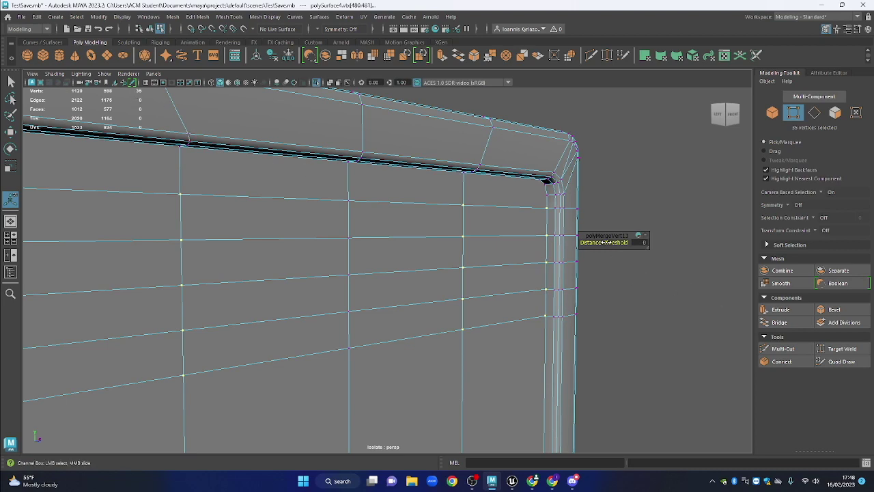
{"action": "left_click_drag", "start_coordinate": [605, 242], "coordinate": [606, 241]}
Return the body to object mode and inspect the rebuilt strips on both sides of the screen recess
{"action": "left_click_drag", "start_coordinate": [492, 249], "coordinate": [373, 267]}
{"action": "left_click_drag", "start_coordinate": [263, 239], "coordinate": [404, 277]}
{"action": "right_click", "coordinate": [672, 174]}
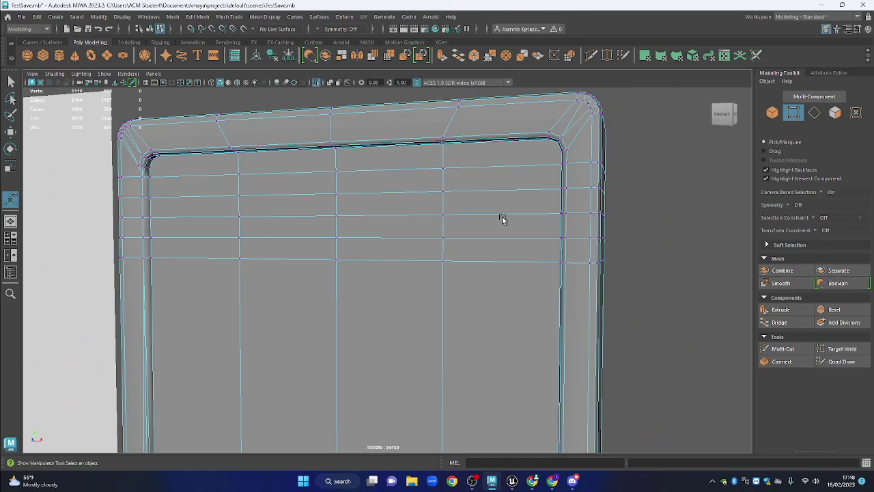
{"action": "left_click_drag", "start_coordinate": [525, 219], "coordinate": [611, 187], "text": "alt"}
{"action": "right_click", "coordinate": [611, 187]}
{"action": "left_click", "coordinate": [654, 174]}
{"action": "left_click_drag", "start_coordinate": [651, 209], "coordinate": [596, 242], "text": "alt"}
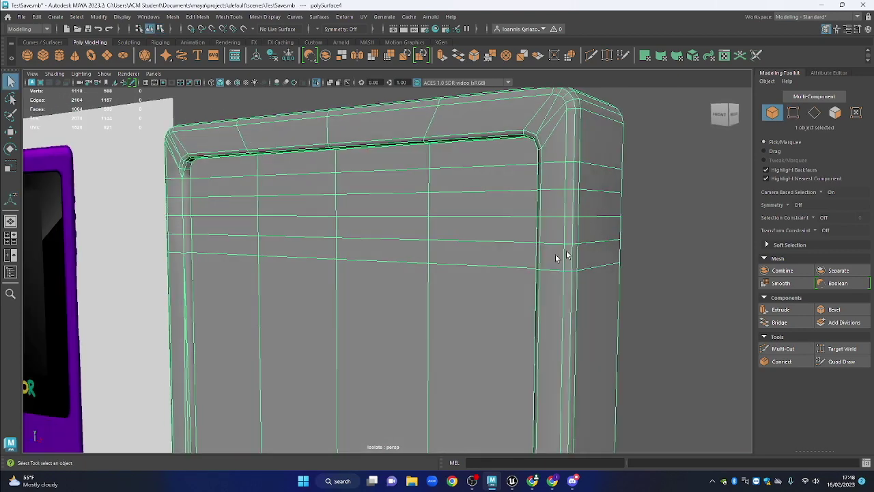
{"action": "left_click_drag", "start_coordinate": [103, 168], "coordinate": [153, 215], "text": "alt"}
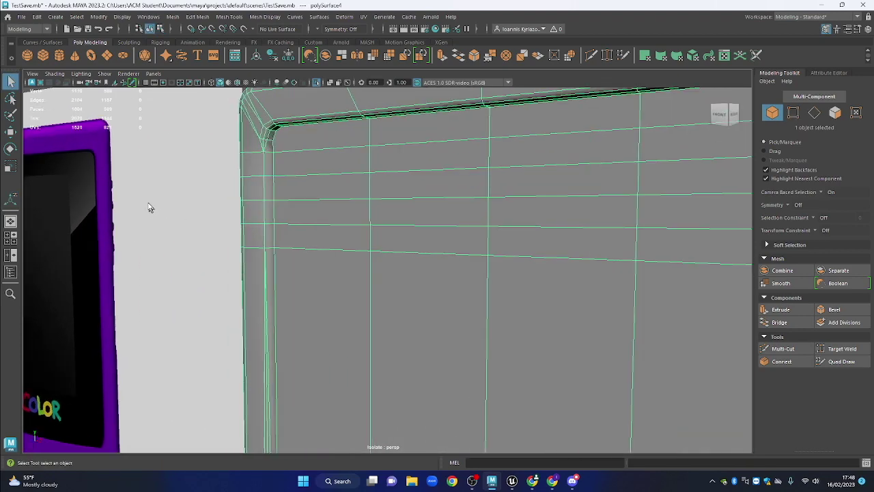
{"action": "left_click_drag", "start_coordinate": [524, 282], "coordinate": [500, 259], "text": "alt"}
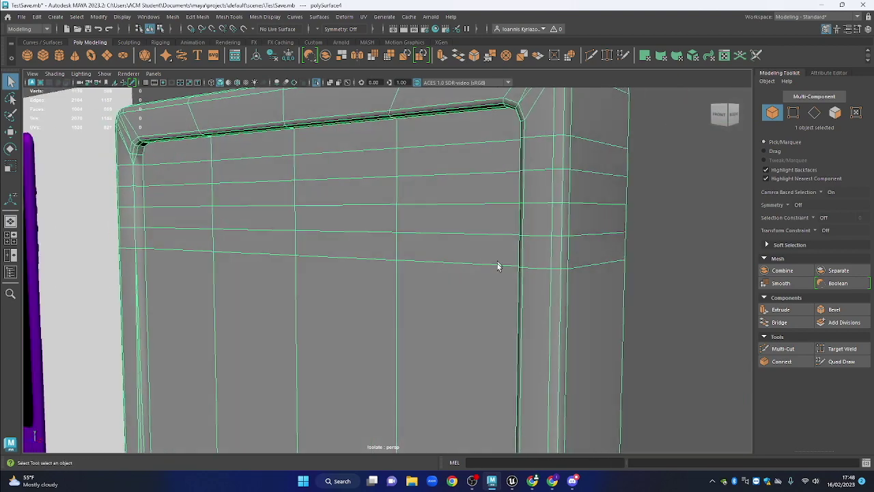
Extrude the four stacked faces on the body's right side wall with a thickness of 0.02
{"action": "left_click", "coordinate": [835, 114]}
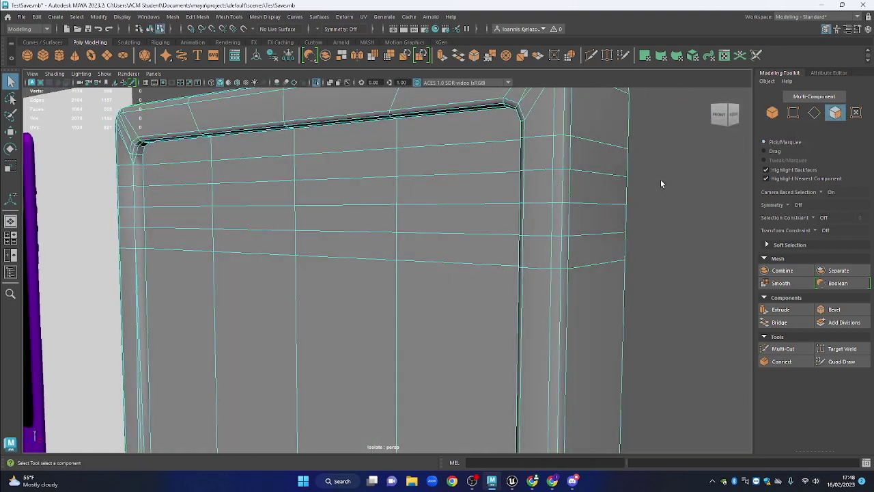
{"action": "left_click_drag", "start_coordinate": [655, 196], "coordinate": [601, 217], "text": "alt"}
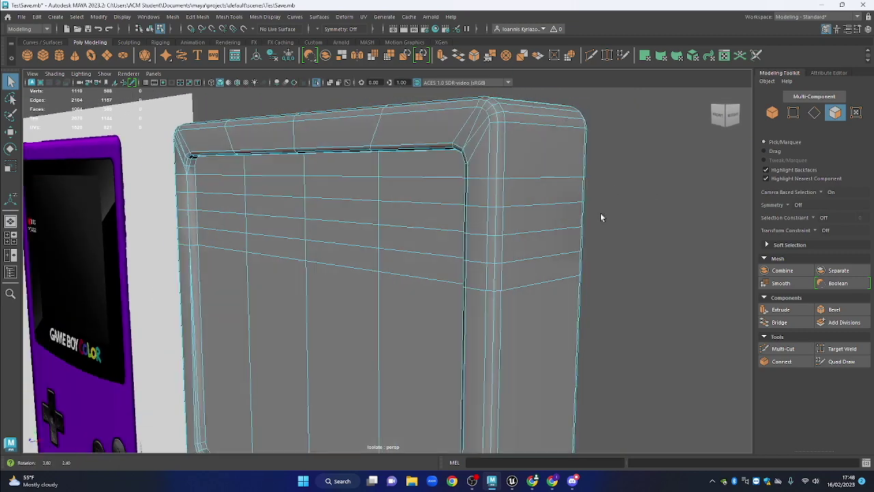
{"action": "left_click", "coordinate": [541, 200]}
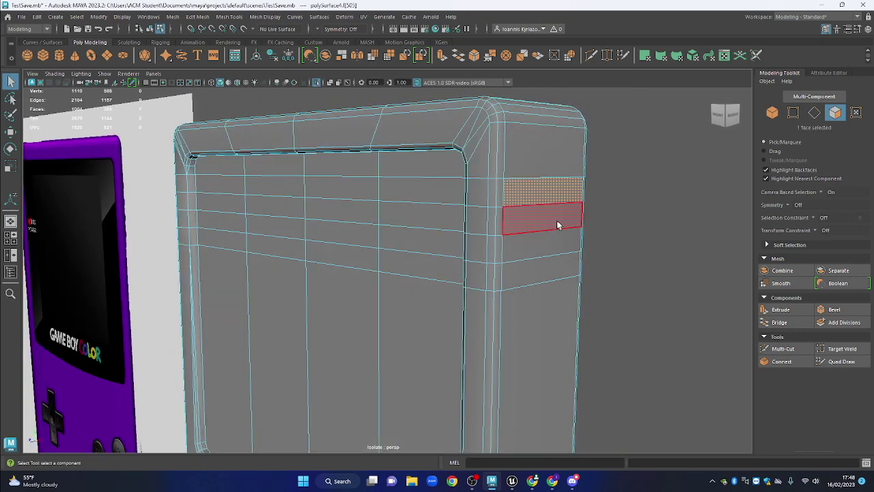
{"action": "left_click", "coordinate": [540, 228], "text": "shift"}
{"action": "left_click", "coordinate": [532, 247], "text": "shift"}
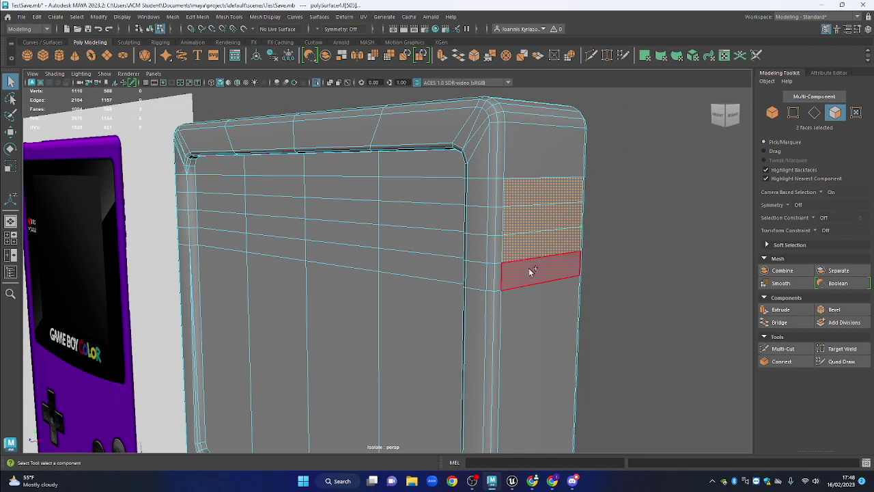
{"action": "left_click", "coordinate": [528, 267], "text": "shift"}
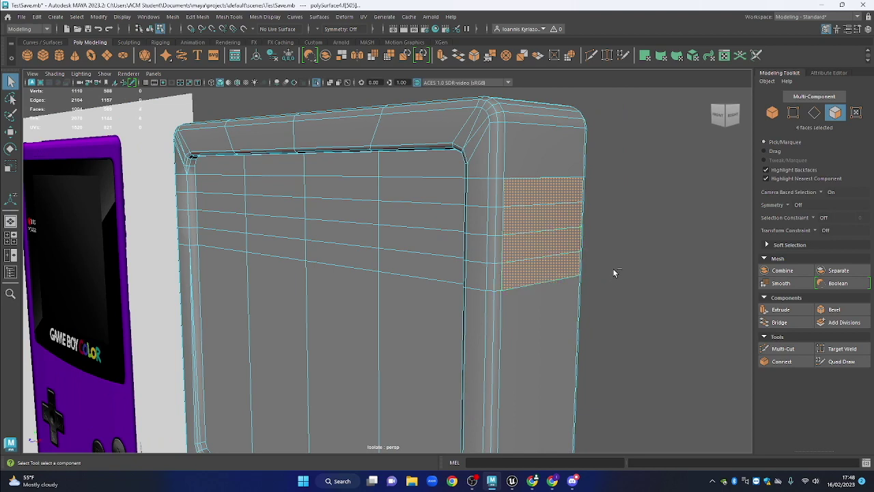
{"action": "key", "text": "ctrl+e"}
{"action": "left_click_drag", "start_coordinate": [612, 237], "coordinate": [624, 243]}
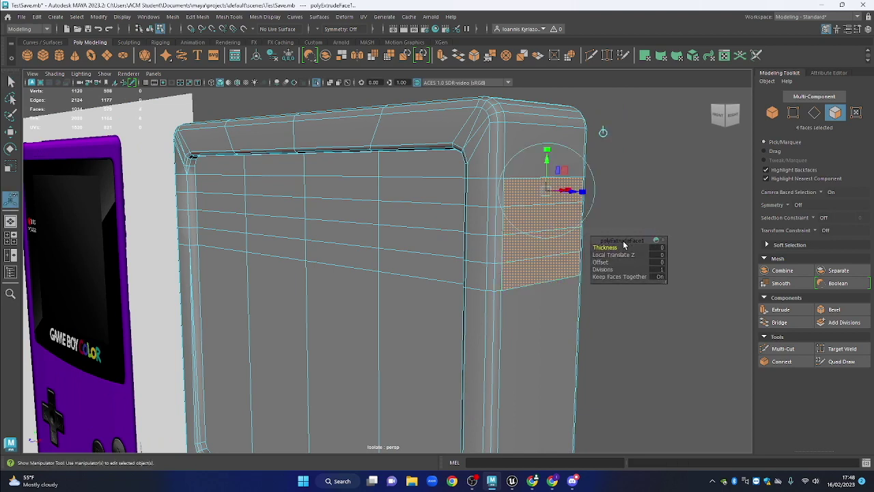
{"action": "left_click_drag", "start_coordinate": [558, 256], "coordinate": [467, 252]}
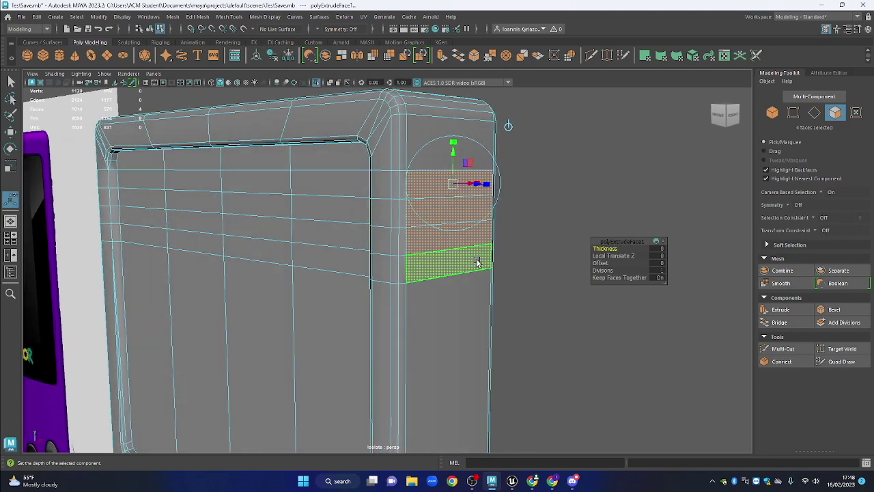
{"action": "left_click_drag", "start_coordinate": [603, 251], "coordinate": [277, 287]}
{"action": "key", "text": "space"}
{"action": "left_click", "coordinate": [565, 243]}
{"action": "left_click_drag", "start_coordinate": [612, 249], "coordinate": [610, 248]}
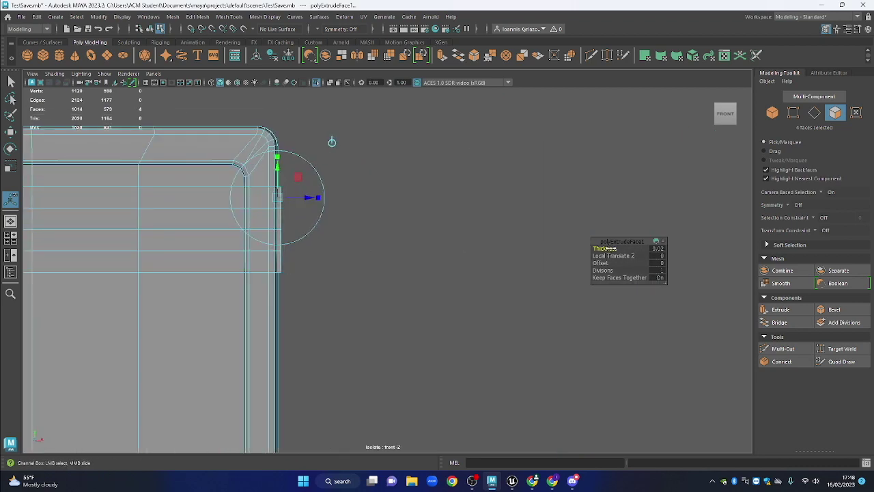
Set the offset of the side face extrusion to 0.02
{"action": "key", "text": "space"}
{"action": "left_click_drag", "start_coordinate": [410, 254], "coordinate": [382, 253]}
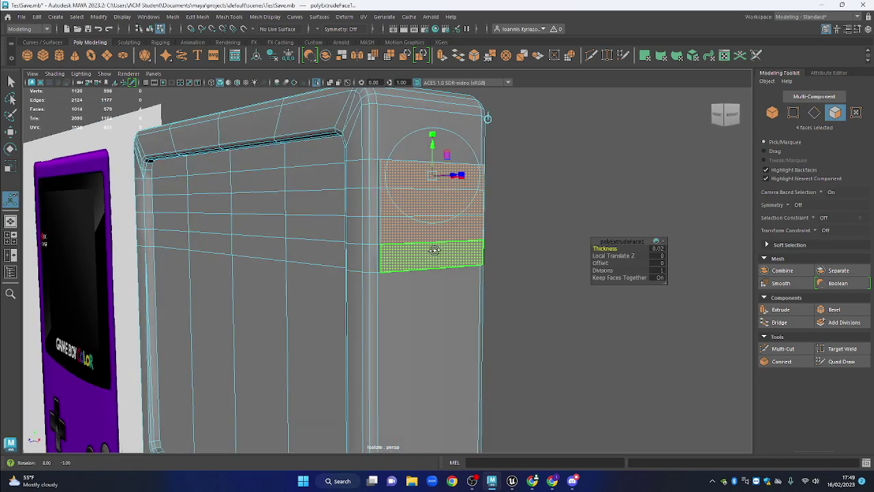
{"action": "left_click", "coordinate": [600, 262]}
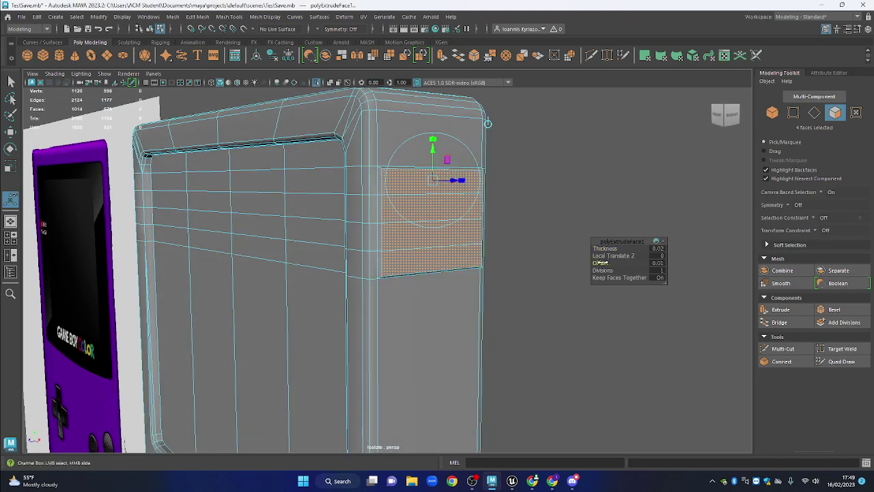
{"action": "left_click_drag", "start_coordinate": [600, 262], "coordinate": [602, 263]}
{"action": "left_click_drag", "start_coordinate": [523, 292], "coordinate": [540, 294], "text": "alt"}
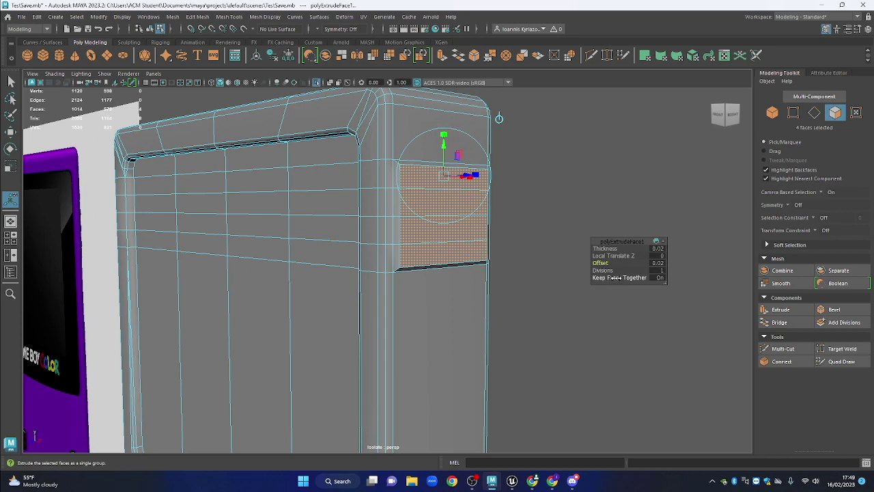
Turn off Keep Faces Together for the side extrusion so the four faces extrude as separate ridges
{"action": "left_click", "coordinate": [623, 277]}
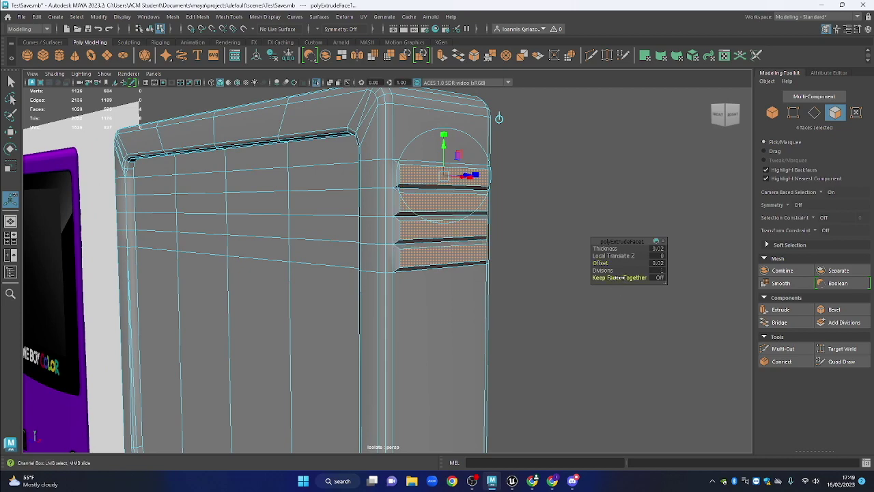
{"action": "left_click_drag", "start_coordinate": [560, 207], "coordinate": [599, 206], "text": "alt"}
{"action": "scroll", "coordinate": [599, 206], "scroll_direction": "down", "scroll_amount": 5}
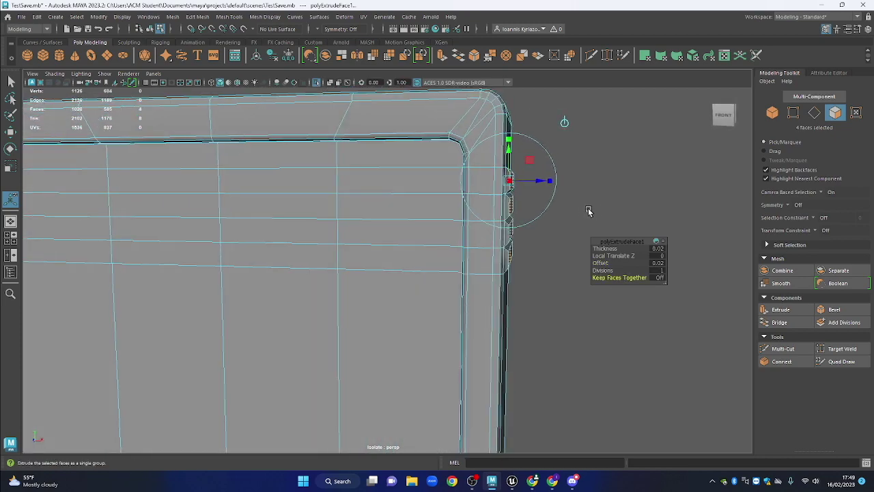
{"action": "left_click_drag", "start_coordinate": [665, 201], "coordinate": [624, 217], "text": "alt"}
Return the body to object mode and compare its side ridges with the reference image in the front view
{"action": "key", "text": "space"}
{"action": "key", "text": "f"}
{"action": "right_click", "coordinate": [464, 149]}
{"action": "left_click", "coordinate": [498, 130]}
{"action": "scroll", "coordinate": [459, 180], "scroll_direction": "down", "scroll_amount": 10}
{"action": "scroll", "coordinate": [423, 259], "scroll_direction": "down", "scroll_amount": 2}
{"action": "scroll", "coordinate": [307, 268], "scroll_direction": "up", "scroll_amount": 6}
{"action": "scroll", "coordinate": [136, 206], "scroll_direction": "up", "scroll_amount": 4}
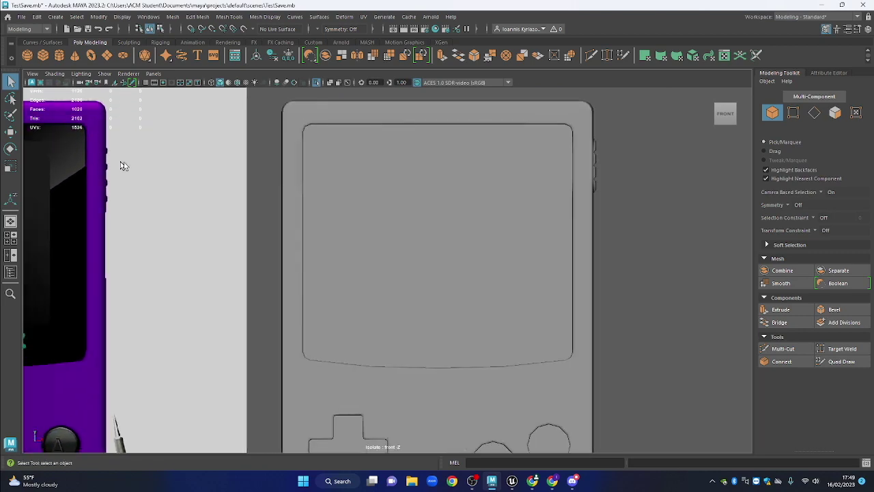
{"action": "left_click", "coordinate": [605, 180]}
{"action": "scroll", "coordinate": [601, 164], "scroll_direction": "up", "scroll_amount": 3}
{"action": "scroll", "coordinate": [637, 178], "scroll_direction": "down", "scroll_amount": 1}
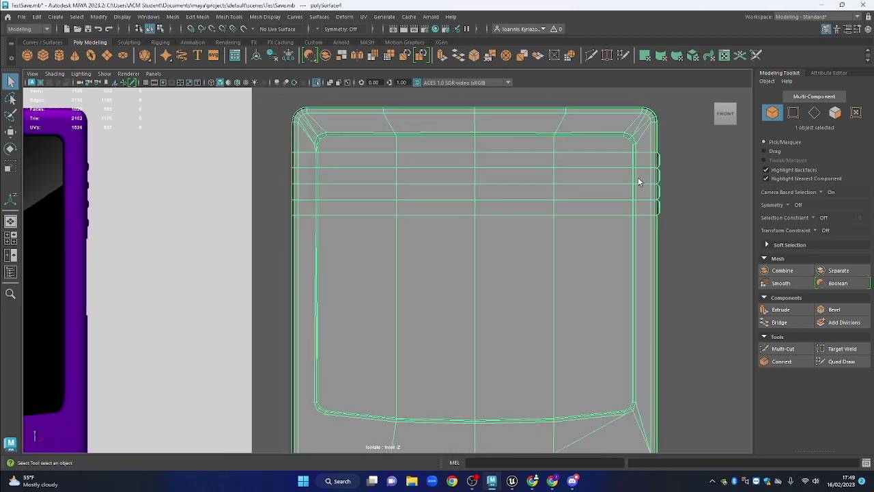
{"action": "left_click_drag", "start_coordinate": [653, 179], "coordinate": [650, 188]}
{"action": "left_click_drag", "start_coordinate": [499, 226], "coordinate": [524, 185]}
{"action": "left_click_drag", "start_coordinate": [470, 212], "coordinate": [565, 228]}
Undo the extrusion of the four side faces
{"action": "key", "text": "ctrl+z"}
{"action": "key", "text": "ctrl+z"}
{"action": "key", "text": "ctrl+z"}
{"action": "key", "text": "ctrl+z"}
{"action": "key", "text": "ctrl+z"}
{"action": "key", "text": "ctrl+z"}
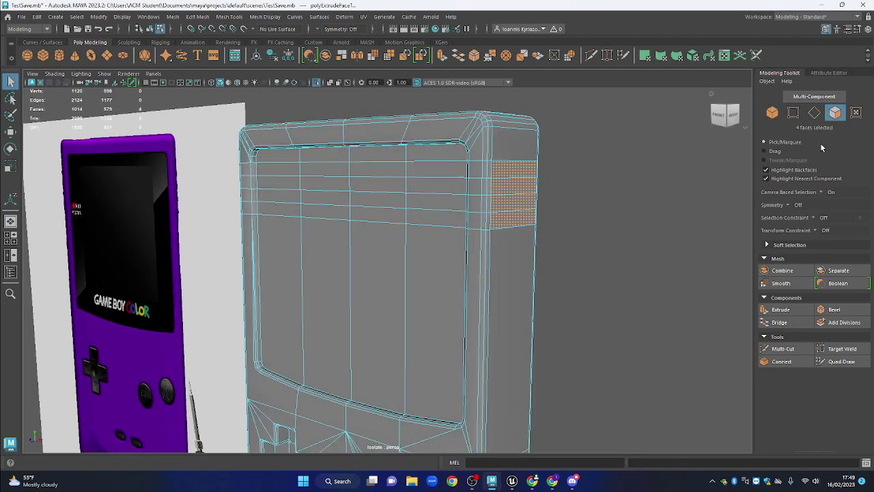
Test edge loop selection along the horizontal lines across the upper body in the front view
{"action": "key", "text": "space"}
{"action": "left_click_drag", "start_coordinate": [562, 168], "coordinate": [565, 180]}
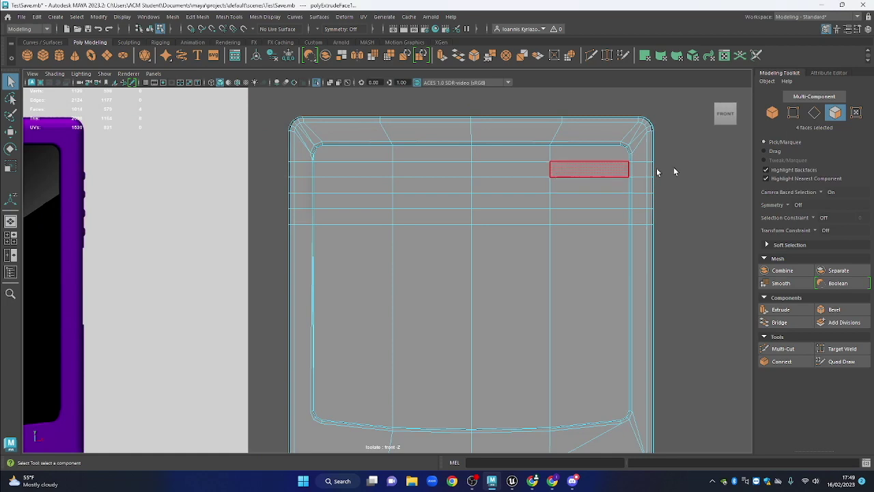
{"action": "left_click", "coordinate": [817, 114]}
{"action": "left_click", "coordinate": [617, 178], "text": "shift"}
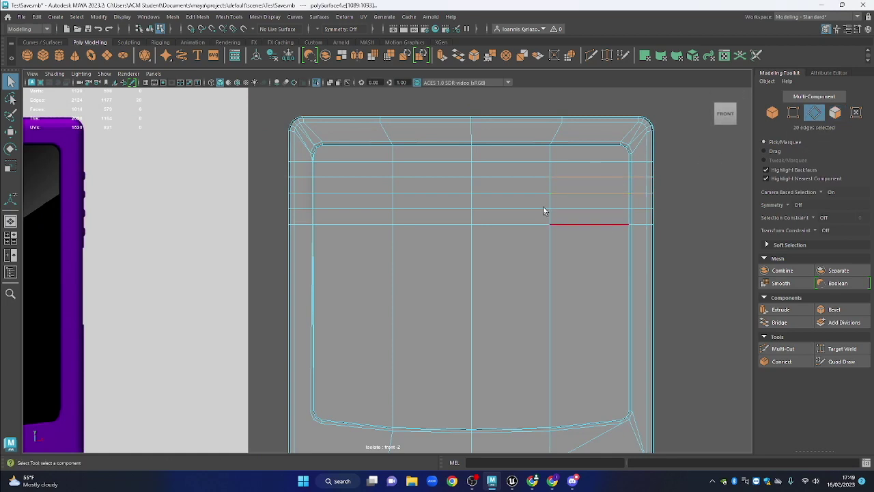
{"action": "left_click", "coordinate": [531, 180]}
{"action": "left_click", "coordinate": [795, 115]}
{"action": "left_click", "coordinate": [814, 113]}
Select all edges within the horizontal bands across the upper body and merge them
{"action": "left_click_drag", "start_coordinate": [689, 169], "coordinate": [626, 332]}
{"action": "key", "text": "space"}
{"action": "key", "text": "space"}
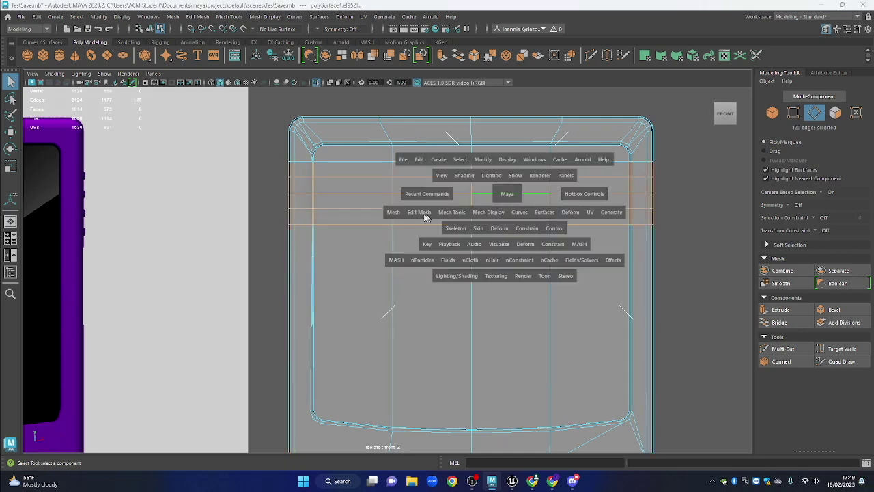
{"action": "left_click", "coordinate": [420, 213]}
{"action": "left_click", "coordinate": [428, 286]}
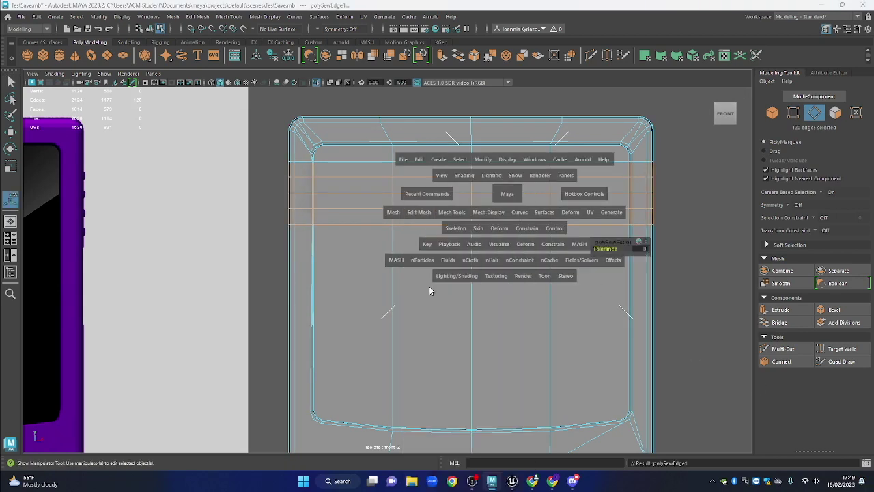
Set the tolerance of the edge merge to 0.06
{"action": "left_click_drag", "start_coordinate": [598, 248], "coordinate": [321, 168]}
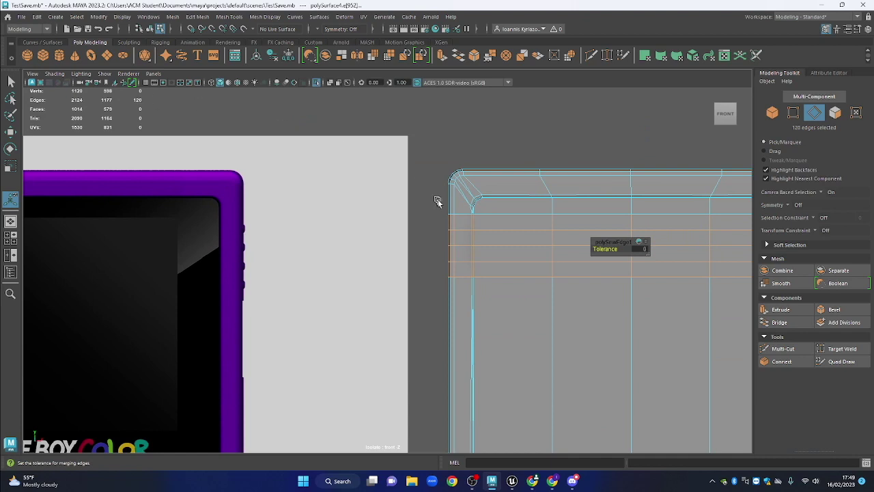
{"action": "left_click_drag", "start_coordinate": [437, 207], "coordinate": [396, 207]}
{"action": "left_click_drag", "start_coordinate": [550, 189], "coordinate": [528, 188]}
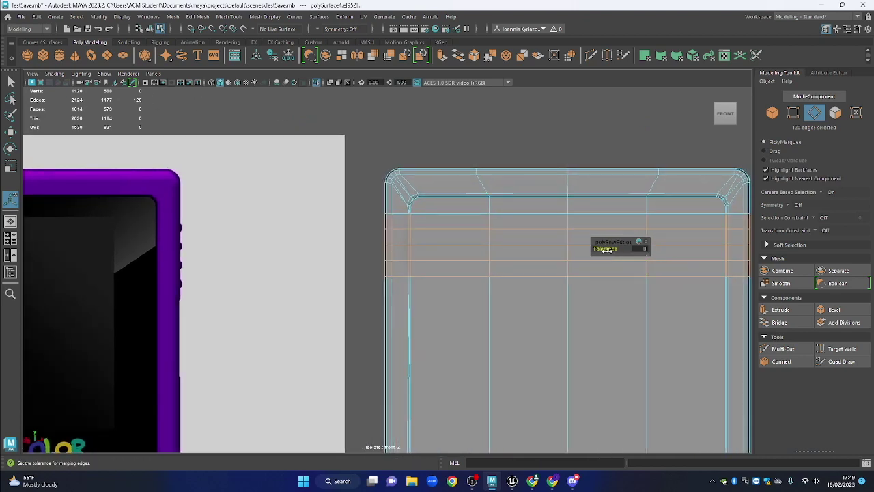
{"action": "left_click_drag", "start_coordinate": [606, 250], "coordinate": [608, 250]}
{"action": "left_click_drag", "start_coordinate": [624, 351], "coordinate": [471, 318]}
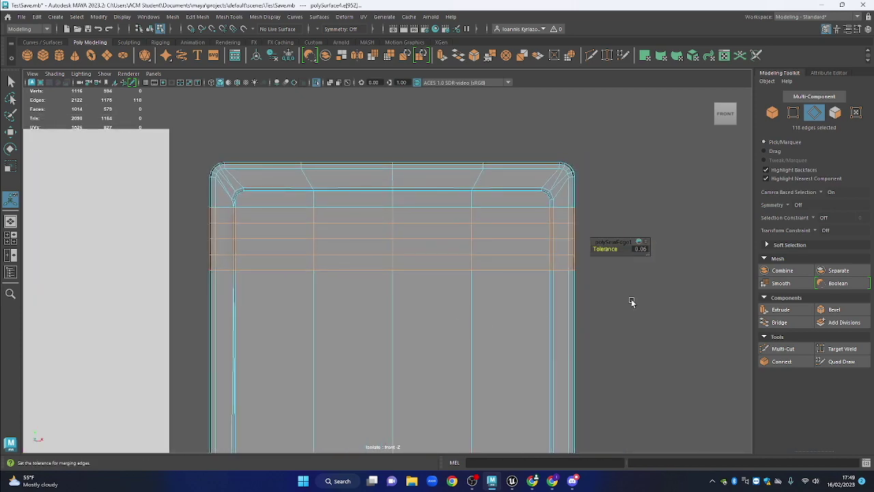
Check how edge loops select along the second horizontal line of the bands in the front and perspective views
{"action": "left_click", "coordinate": [630, 299]}
{"action": "scroll", "coordinate": [630, 299], "scroll_direction": "up", "scroll_amount": 1}
{"action": "left_click", "coordinate": [539, 218]}
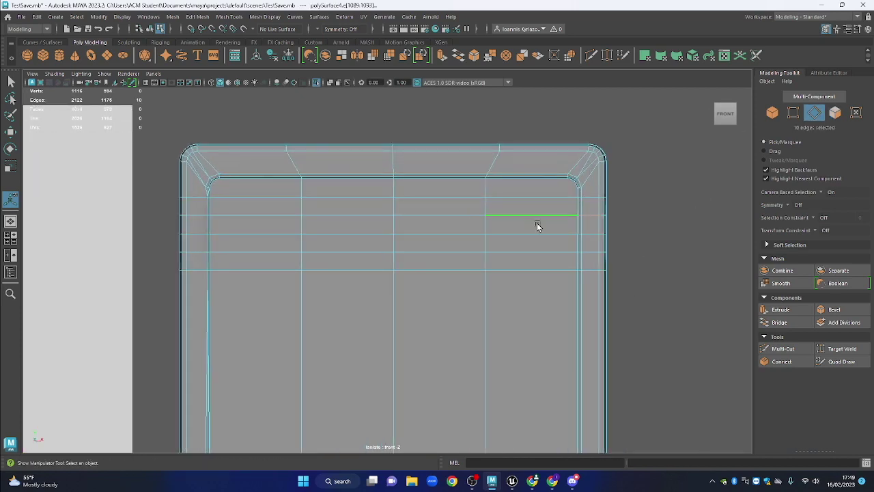
{"action": "left_click", "coordinate": [422, 218]}
{"action": "key", "text": "space"}
{"action": "left_click_drag", "start_coordinate": [503, 272], "coordinate": [546, 260]}
{"action": "scroll", "coordinate": [607, 167], "scroll_direction": "up", "scroll_amount": 2}
{"action": "key", "text": "q"}
Delete a single face in the middle of the screen bands as a test and undo the deletion
{"action": "key", "text": "F11"}
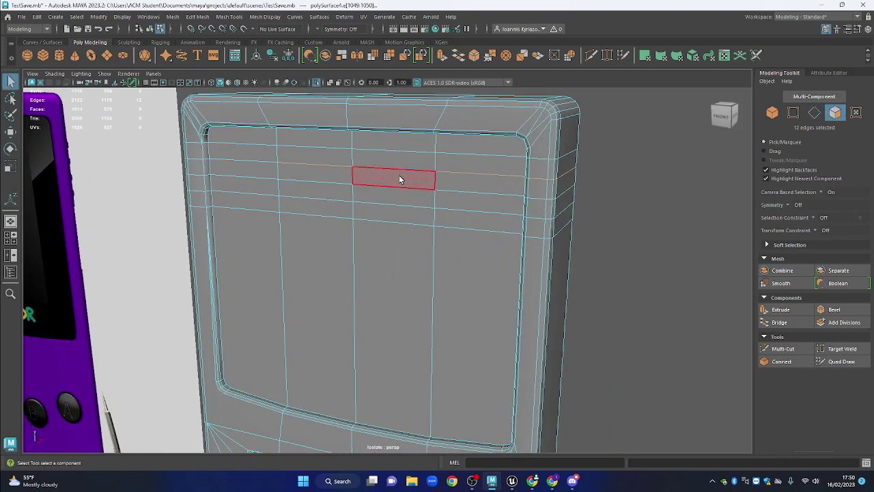
{"action": "left_click", "coordinate": [400, 179]}
{"action": "key", "text": "Delete"}
{"action": "key", "text": "ctrl+z"}
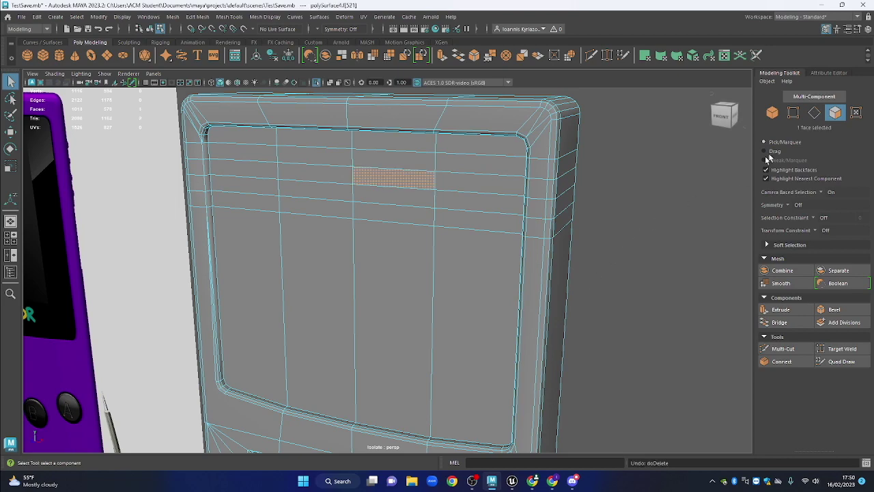
Bevel the three horizontal edge lines between the four stacked faces on the body's right side with a fraction of 0.44
{"action": "key", "text": "F10"}
{"action": "double_click", "coordinate": [477, 174]}
{"action": "double_click", "coordinate": [478, 194], "text": "shift"}
{"action": "double_click", "coordinate": [479, 211], "text": "shift"}
{"action": "left_click_drag", "start_coordinate": [590, 252], "coordinate": [533, 309]}
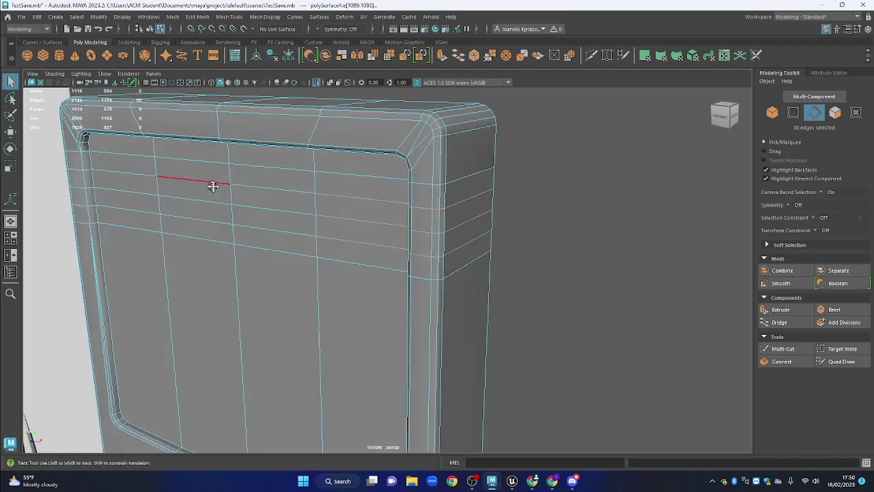
{"action": "left_click_drag", "start_coordinate": [208, 186], "coordinate": [373, 217]}
{"action": "left_click_drag", "start_coordinate": [553, 301], "coordinate": [550, 278]}
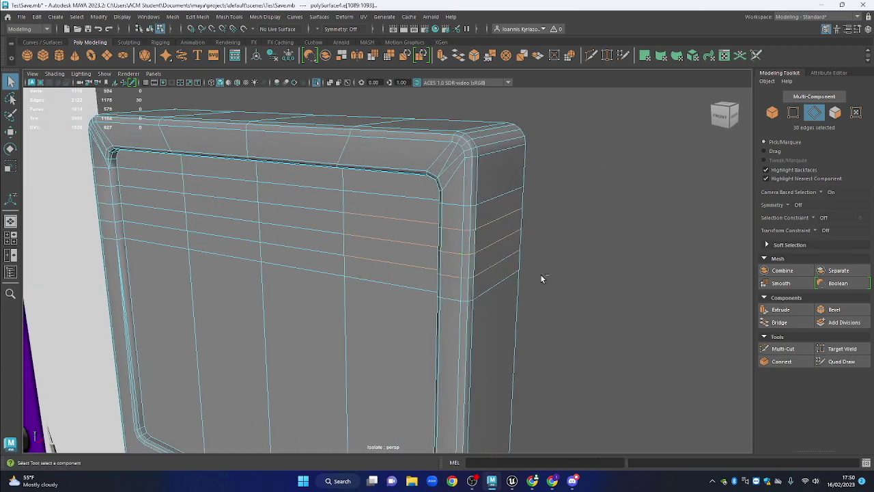
{"action": "key", "text": "ctrl+b"}
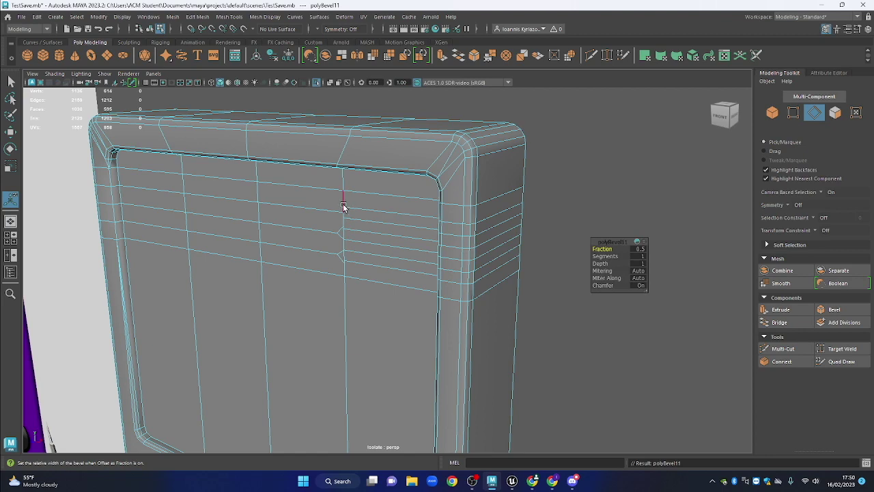
{"action": "left_click_drag", "start_coordinate": [545, 272], "coordinate": [537, 250]}
{"action": "left_click_drag", "start_coordinate": [600, 251], "coordinate": [594, 251]}
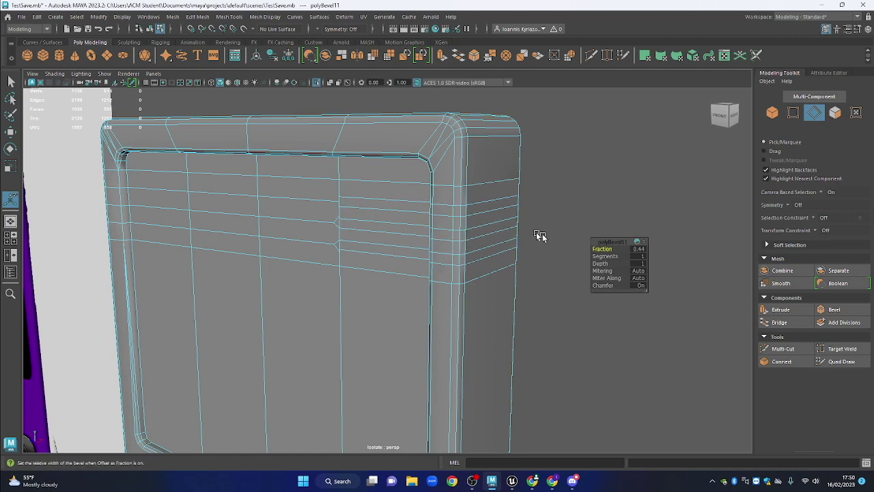
Extrude the four wider strips on the right side wall slightly outward, leaving the narrow gaps between them flat
{"action": "left_click_drag", "start_coordinate": [558, 204], "coordinate": [561, 172]}
{"action": "left_click", "coordinate": [837, 113]}
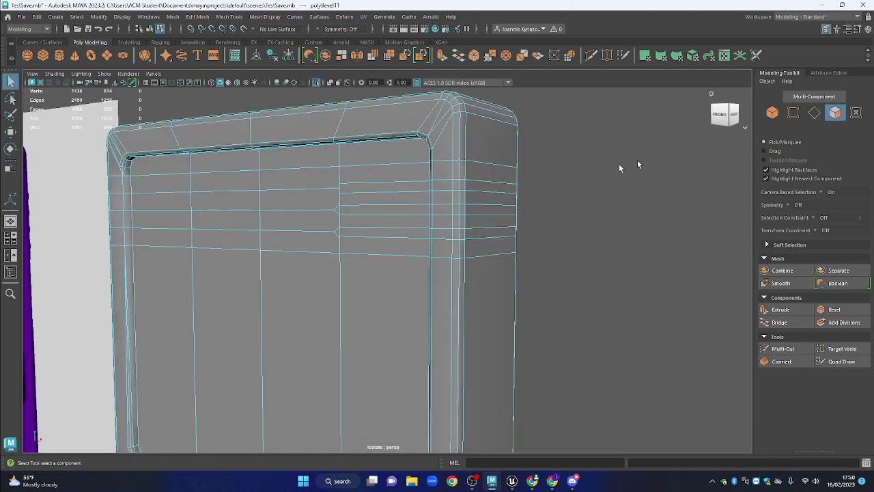
{"action": "left_click", "coordinate": [493, 177]}
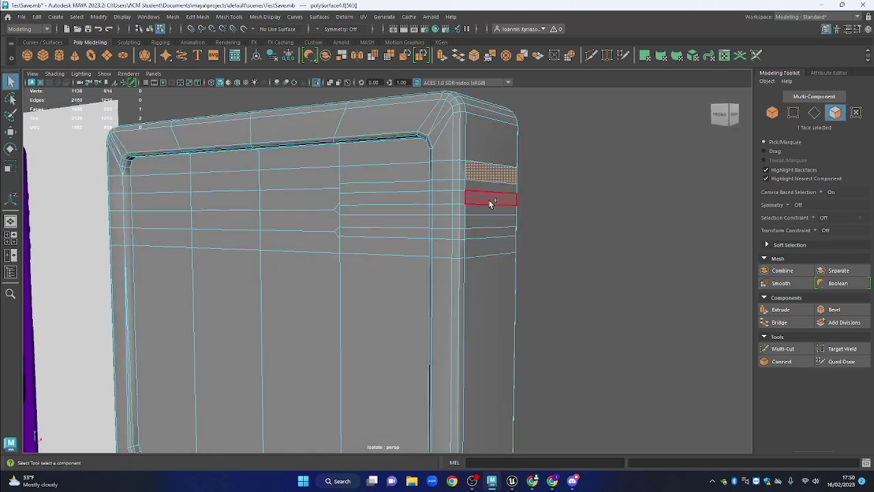
{"action": "left_click", "coordinate": [489, 200], "text": "shift"}
{"action": "left_click", "coordinate": [487, 219], "text": "shift"}
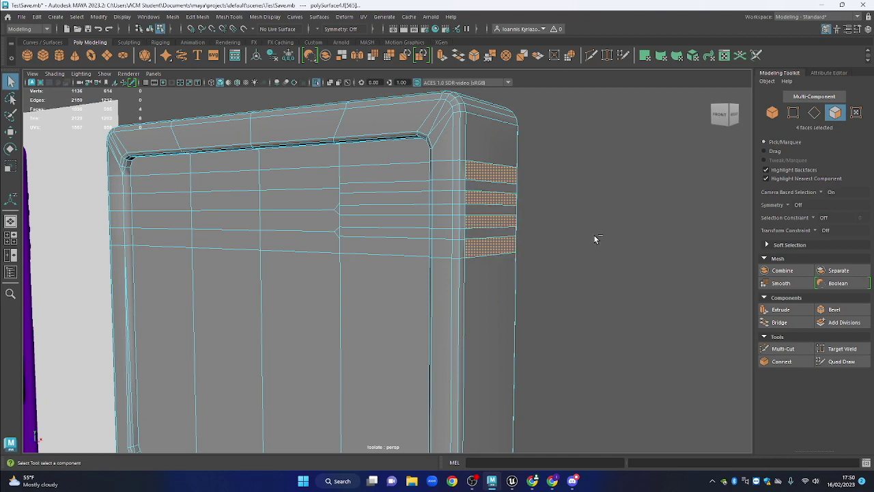
{"action": "key", "text": "ctrl+e"}
{"action": "left_click_drag", "start_coordinate": [602, 249], "coordinate": [585, 263]}
{"action": "left_click", "coordinate": [557, 227]}
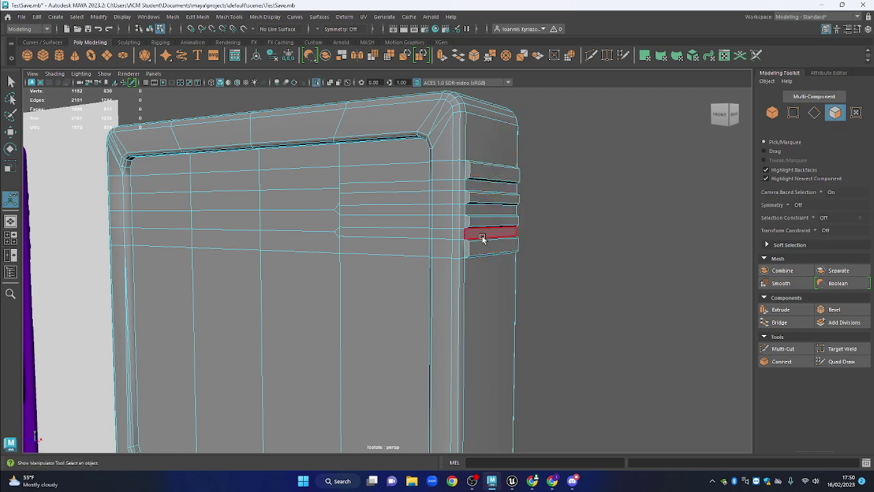
Switch the body to object mode and frame its new side ridges beside the reference in the front view
{"action": "key", "text": "space"}
{"action": "left_click_drag", "start_coordinate": [560, 188], "coordinate": [348, 279]}
{"action": "right_click", "coordinate": [663, 191]}
{"action": "left_click", "coordinate": [708, 178]}
{"action": "left_click", "coordinate": [663, 202]}
{"action": "left_click_drag", "start_coordinate": [348, 280], "coordinate": [339, 224]}
{"action": "left_click_drag", "start_coordinate": [174, 192], "coordinate": [185, 194]}
{"action": "left_click_drag", "start_coordinate": [393, 197], "coordinate": [486, 257]}
{"action": "scroll", "coordinate": [633, 267], "scroll_direction": "up", "scroll_amount": 2}
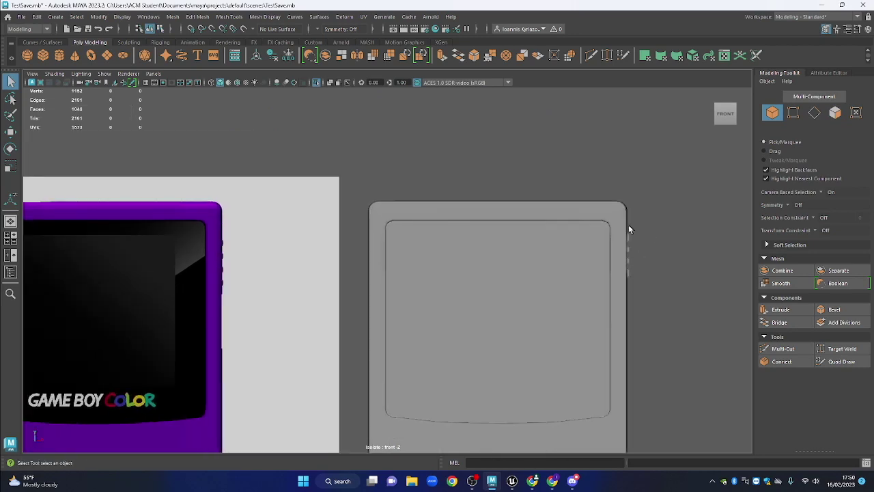
Inspect the ridge spacing in the body's wireframe and compare the whole console outline with the reference image
{"action": "left_click", "coordinate": [611, 297]}
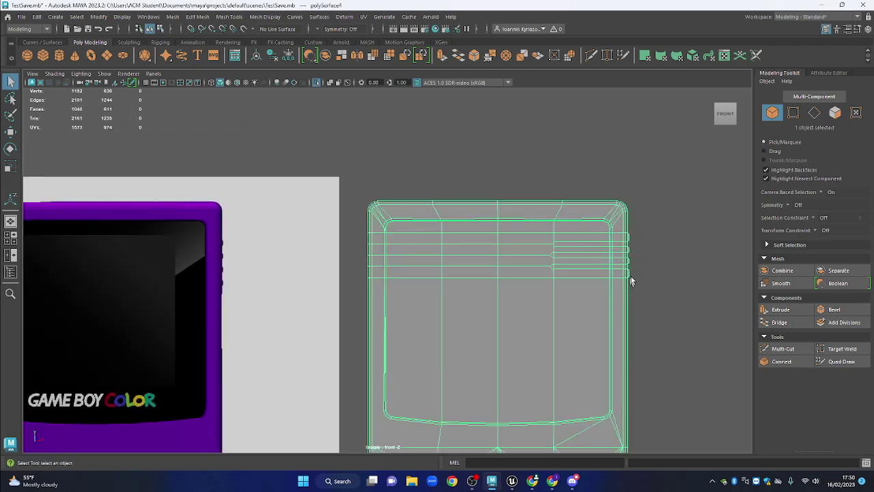
{"action": "left_click", "coordinate": [631, 265]}
{"action": "left_click_drag", "start_coordinate": [230, 233], "coordinate": [198, 314]}
{"action": "scroll", "coordinate": [664, 272], "scroll_direction": "down", "scroll_amount": 5}
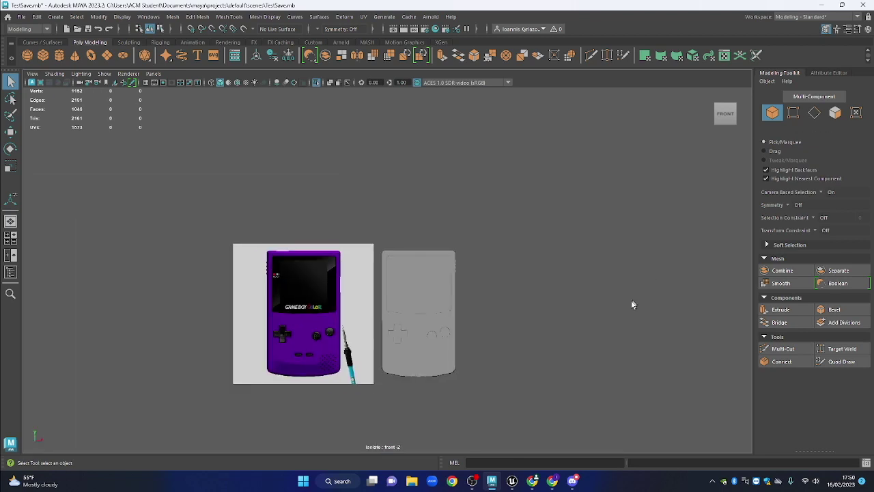
{"action": "scroll", "coordinate": [418, 327], "scroll_direction": "up", "scroll_amount": 4}
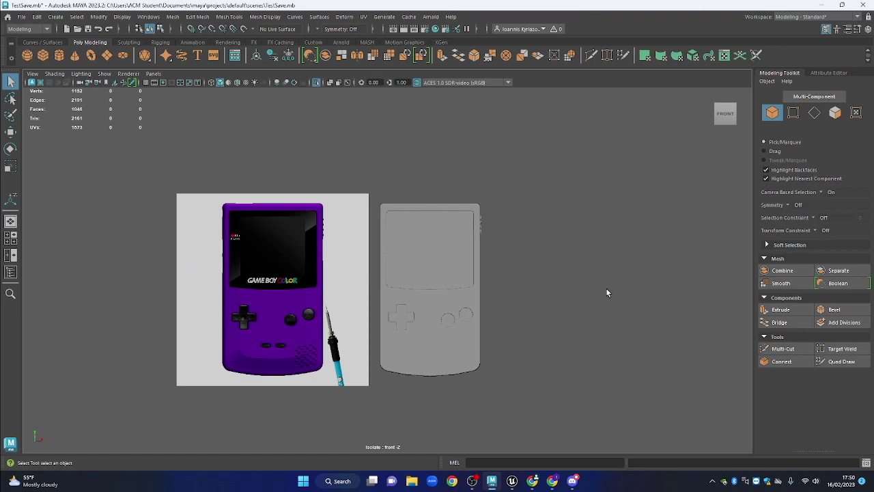
{"action": "scroll", "coordinate": [477, 259], "scroll_direction": "up", "scroll_amount": 3}
{"action": "left_click_drag", "start_coordinate": [470, 231], "coordinate": [470, 235]}
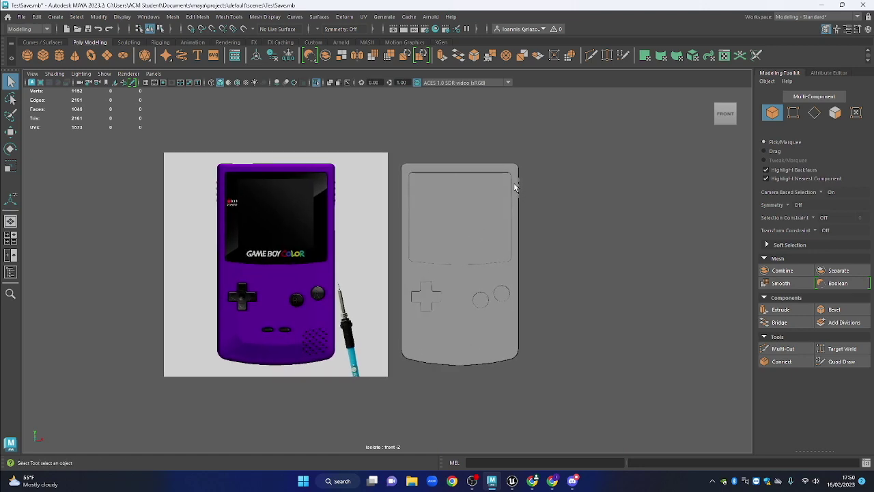
{"action": "left_click_drag", "start_coordinate": [517, 161], "coordinate": [533, 183]}
{"action": "scroll", "coordinate": [564, 145], "scroll_direction": "up", "scroll_amount": 2}
Save the scene as a new Maya Binary file named GameBoy and save it once more
{"action": "left_click", "coordinate": [23, 16]}
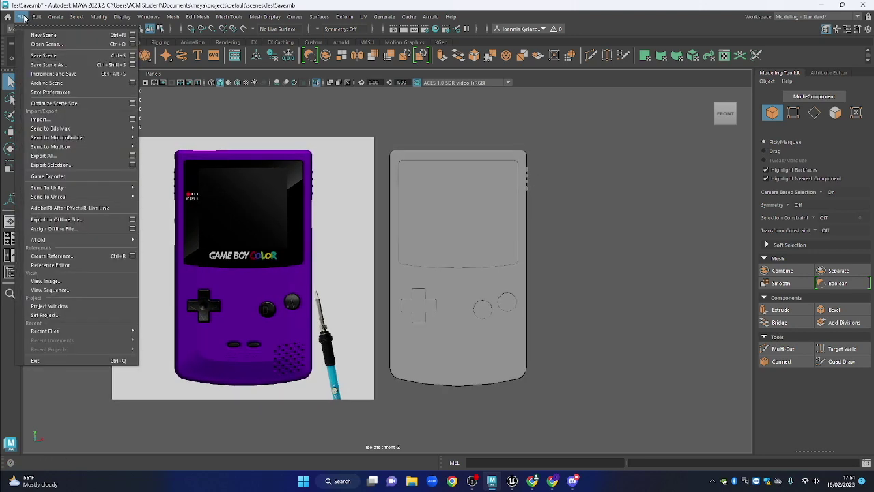
{"action": "left_click", "coordinate": [42, 65]}
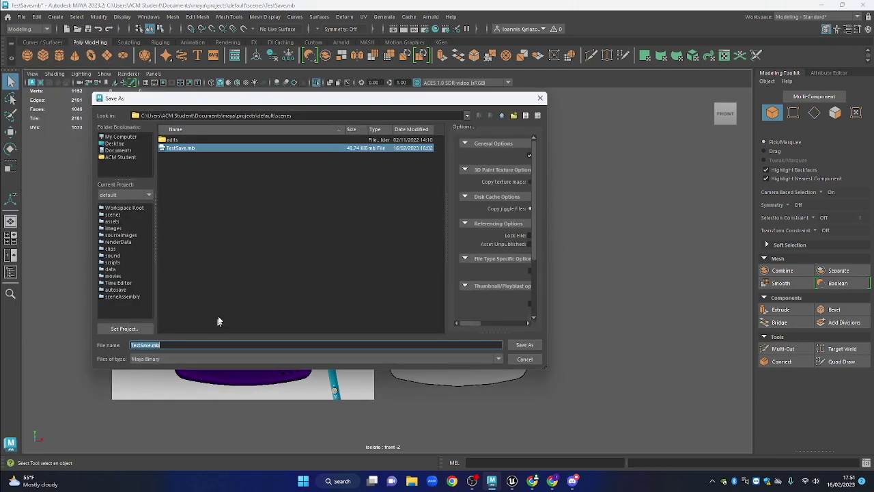
{"action": "type", "text": "Gam"}
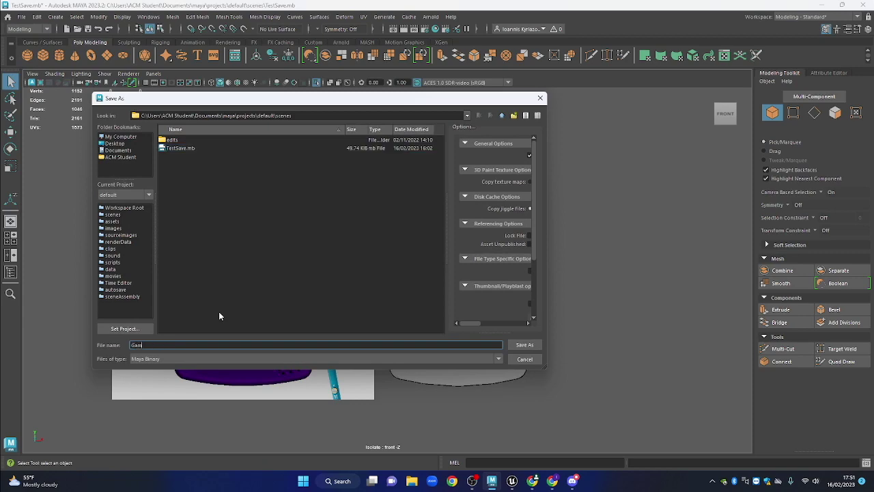
{"action": "type", "text": "eBoy"}
{"action": "key", "text": "Return"}
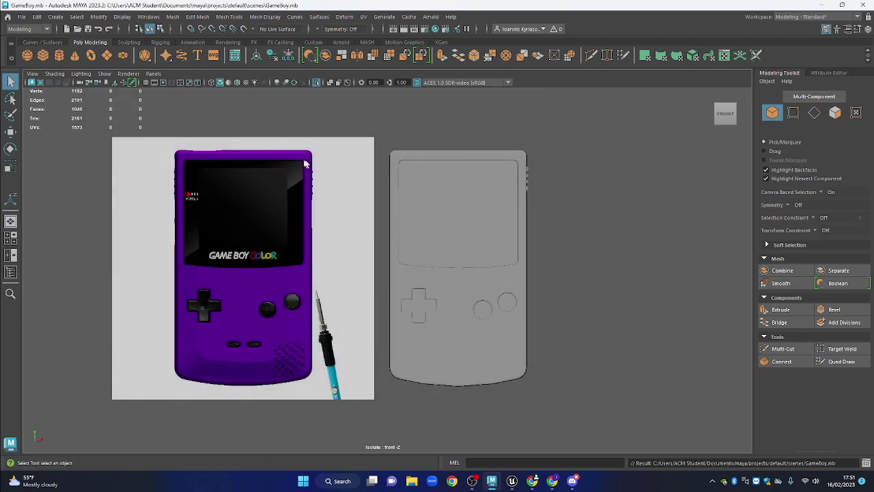
{"action": "left_click_drag", "start_coordinate": [485, 207], "coordinate": [478, 206]}
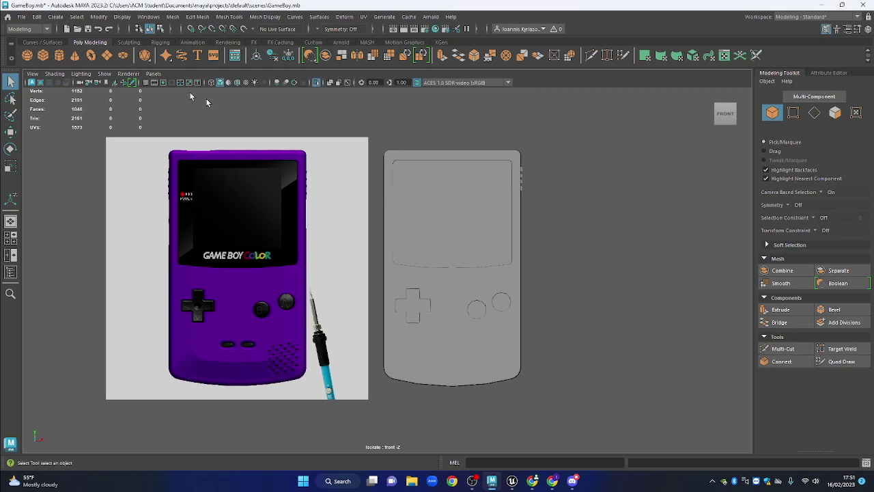
{"action": "key", "text": "ctrl+s"}
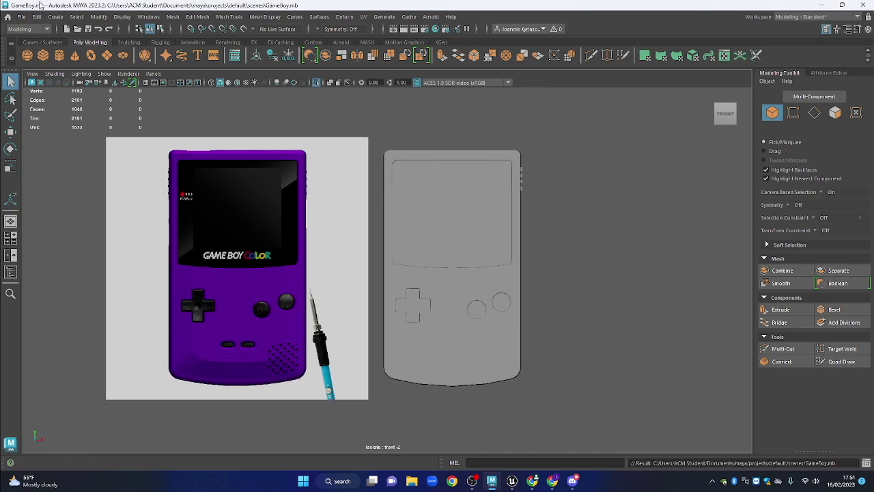
{"action": "left_click_drag", "start_coordinate": [622, 250], "coordinate": [563, 235]}
{"action": "left_click_drag", "start_coordinate": [497, 255], "coordinate": [517, 256]}
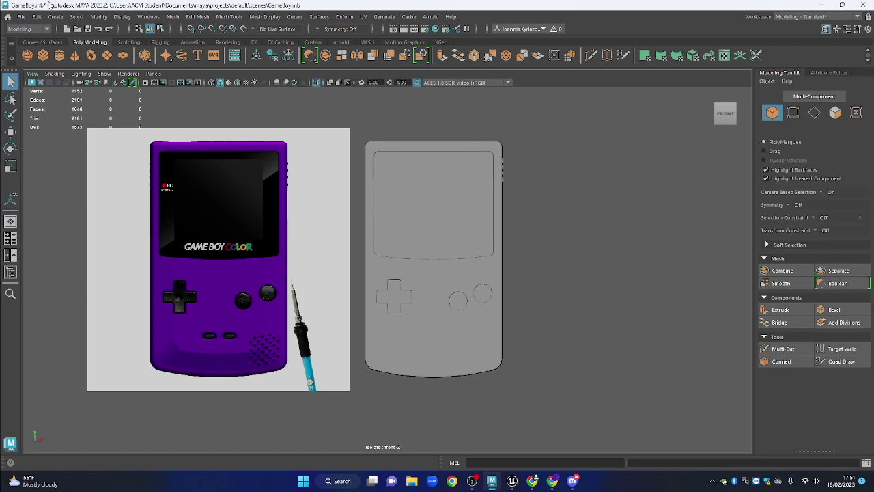
Reframe the console beside its reference image in the front view and save the scene
{"action": "left_click_drag", "start_coordinate": [517, 205], "coordinate": [491, 218]}
{"action": "left_click_drag", "start_coordinate": [283, 203], "coordinate": [307, 195]}
{"action": "key", "text": "ctrl+s"}
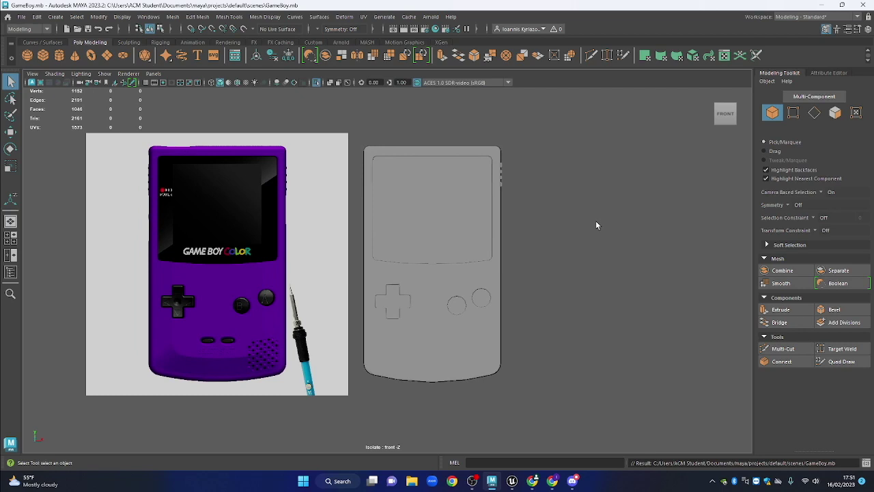
{"action": "left_click", "coordinate": [22, 17]}
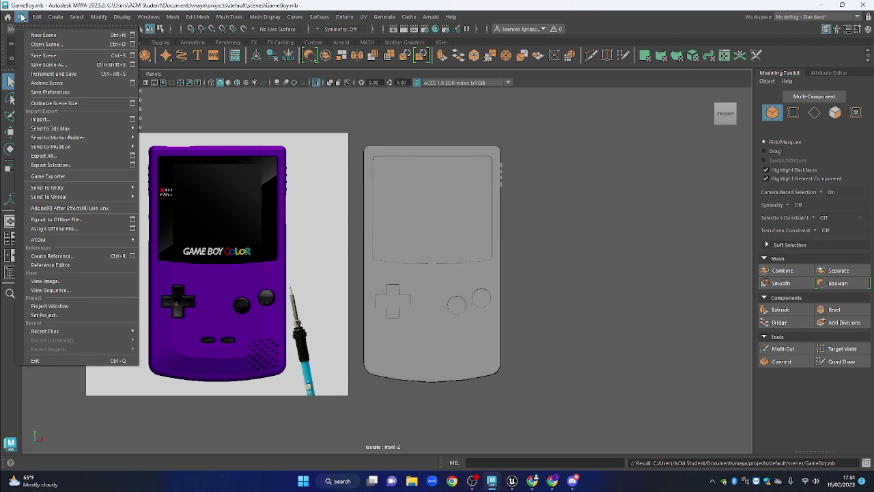
{"action": "left_click", "coordinate": [527, 133]}
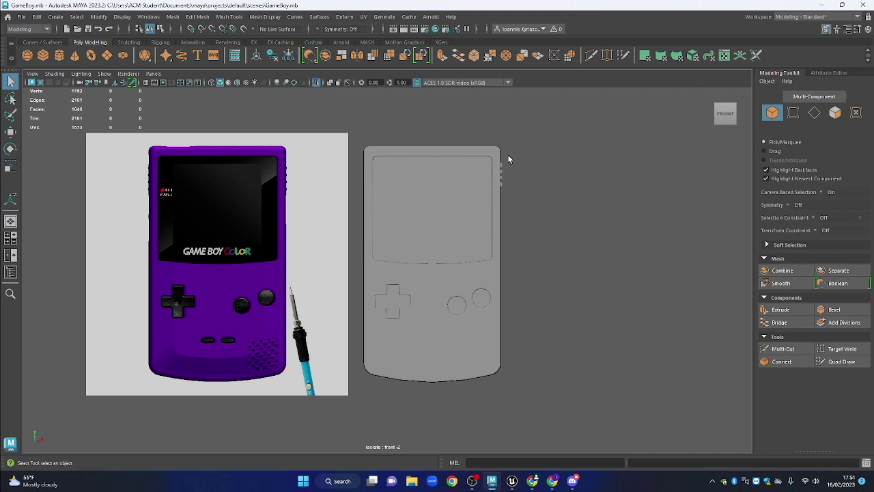
Switch to the perspective view and isolate the assembled console's body, screen and buttons from the reference image and spare parts
{"action": "left_click_drag", "start_coordinate": [506, 152], "coordinate": [503, 159]}
{"action": "key", "text": "space"}
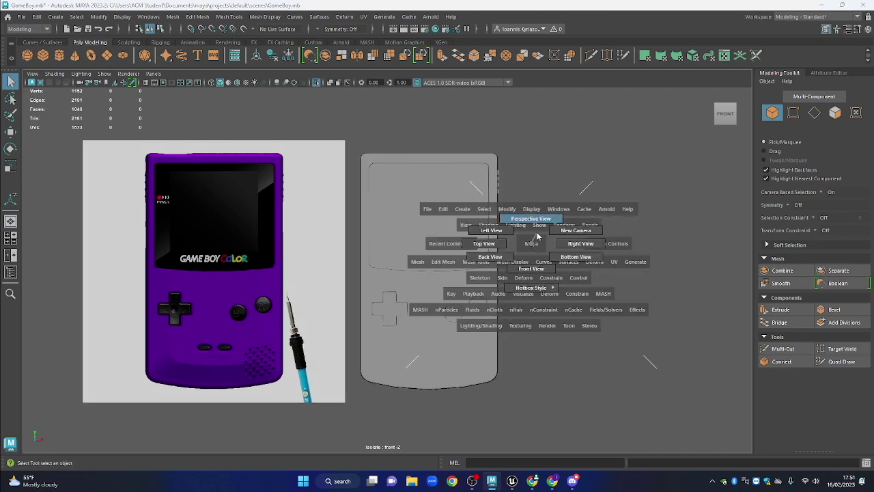
{"action": "left_click", "coordinate": [533, 244]}
{"action": "left_click_drag", "start_coordinate": [546, 239], "coordinate": [495, 316]}
{"action": "key", "text": "ctrl+1"}
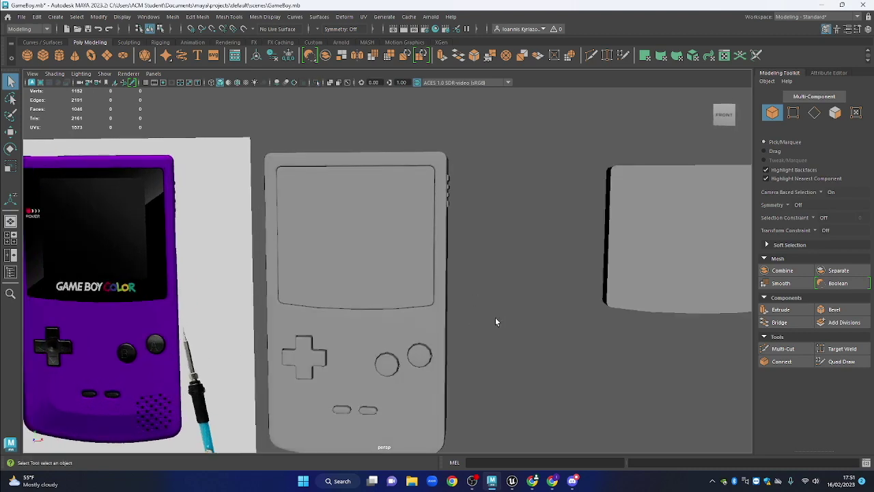
{"action": "scroll", "coordinate": [493, 315], "scroll_direction": "down", "scroll_amount": 2}
{"action": "left_click_drag", "start_coordinate": [444, 307], "coordinate": [471, 310]}
{"action": "left_click_drag", "start_coordinate": [484, 131], "coordinate": [281, 459]}
{"action": "key", "text": "ctrl+1"}
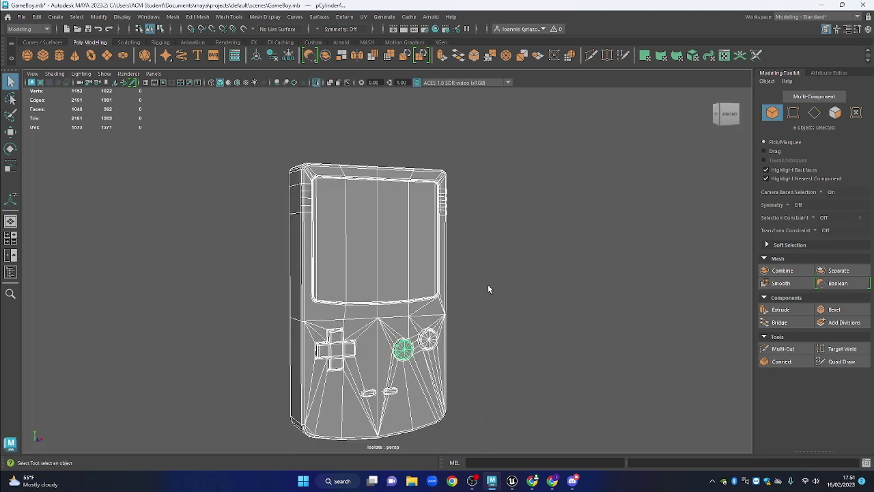
Show the isolated console's wireframe on its shaded surfaces, check it from front and back, and save the scene
{"action": "left_click", "coordinate": [487, 286]}
{"action": "scroll", "coordinate": [480, 298], "scroll_direction": "down", "scroll_amount": 2}
{"action": "left_click_drag", "start_coordinate": [480, 298], "coordinate": [494, 265]}
{"action": "left_click_drag", "start_coordinate": [480, 122], "coordinate": [225, 446]}
{"action": "mouse_move", "coordinate": [456, 278]}
{"action": "left_mouse_down"}
{"action": "mouse_move", "coordinate": [463, 298]}
{"action": "mouse_move", "coordinate": [482, 260]}
{"action": "mouse_move", "coordinate": [469, 287]}
{"action": "mouse_move", "coordinate": [386, 270]}
{"action": "mouse_move", "coordinate": [244, 279]}
{"action": "mouse_move", "coordinate": [250, 297]}
{"action": "mouse_move", "coordinate": [406, 259]}
{"action": "mouse_move", "coordinate": [409, 183]}
{"action": "left_mouse_up"}
{"action": "left_click", "coordinate": [484, 275]}
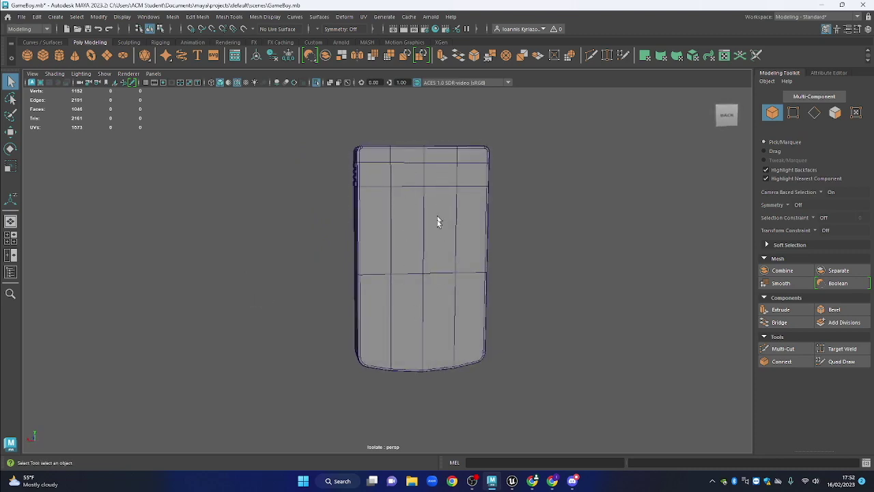
{"action": "left_click_drag", "start_coordinate": [481, 227], "coordinate": [477, 245]}
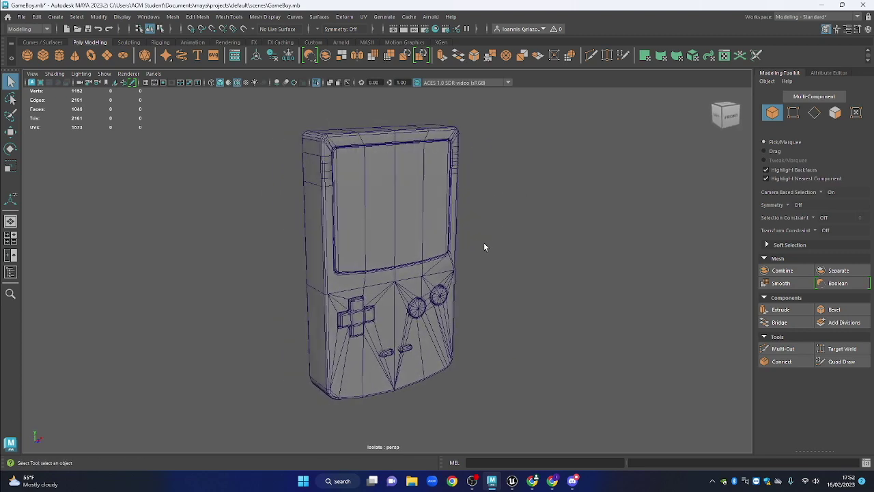
{"action": "key", "text": "ctrl+s"}
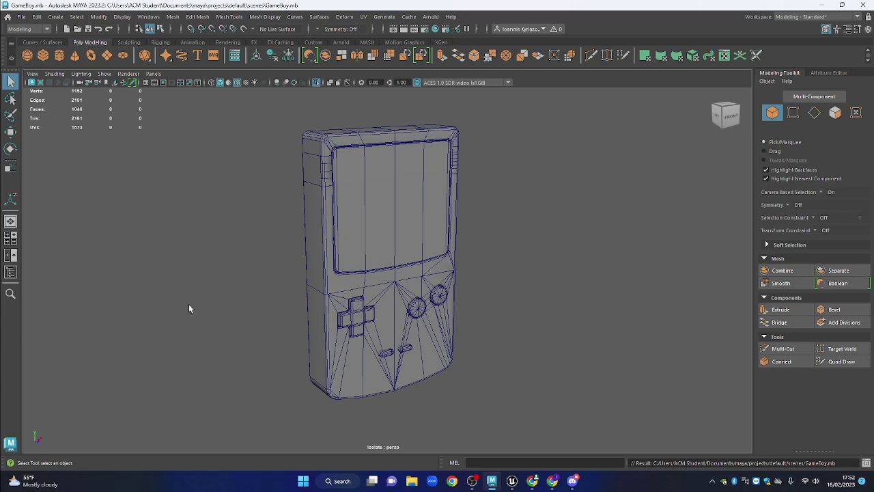
Select the console body and examine its edge flow around the D-pad, round buttons and lower front
{"action": "left_click_drag", "start_coordinate": [281, 295], "coordinate": [272, 294]}
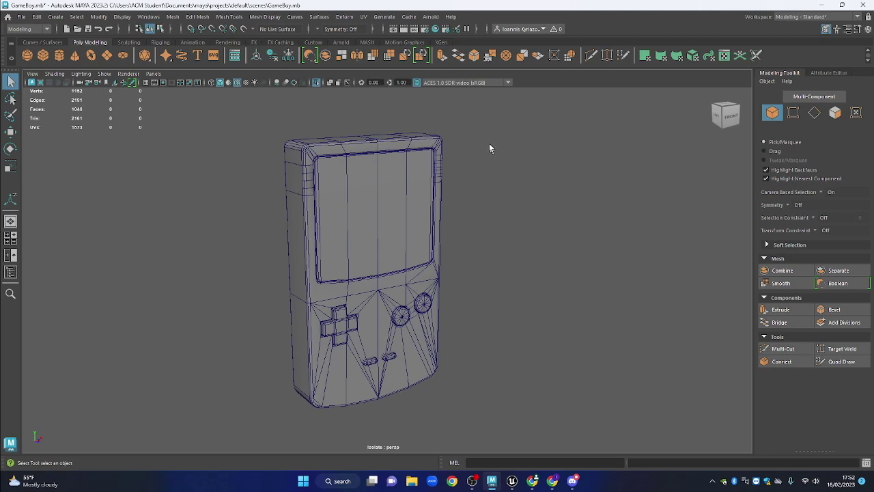
{"action": "left_click", "coordinate": [361, 219]}
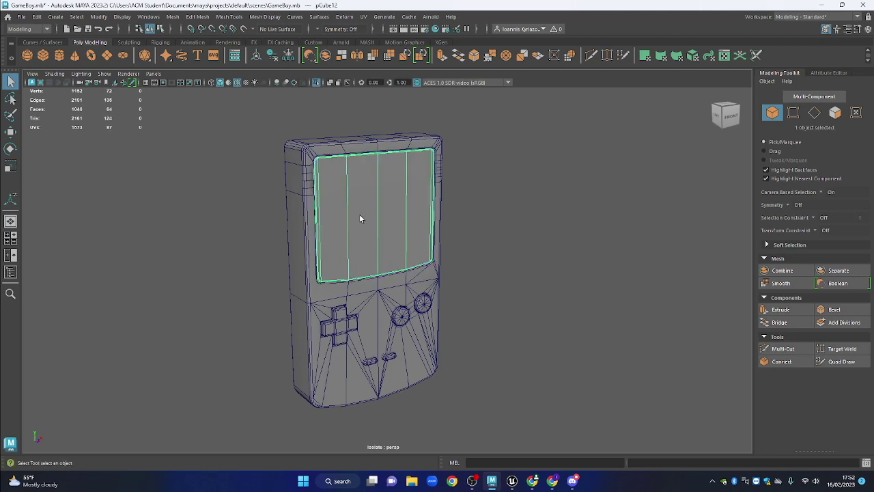
{"action": "left_click", "coordinate": [446, 169]}
{"action": "left_click", "coordinate": [442, 168]}
{"action": "mouse_move", "coordinate": [478, 202]}
{"action": "left_mouse_down"}
{"action": "mouse_move", "coordinate": [461, 205]}
{"action": "mouse_move", "coordinate": [482, 215]}
{"action": "left_mouse_up"}
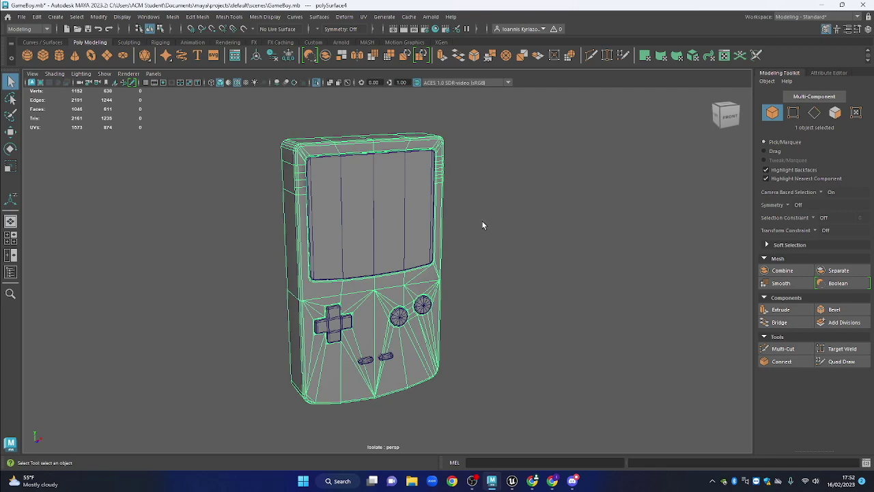
{"action": "scroll", "coordinate": [444, 432], "scroll_direction": "up", "scroll_amount": 2}
{"action": "left_click_drag", "start_coordinate": [462, 364], "coordinate": [432, 299]}
{"action": "scroll", "coordinate": [428, 318], "scroll_direction": "up", "scroll_amount": 3}
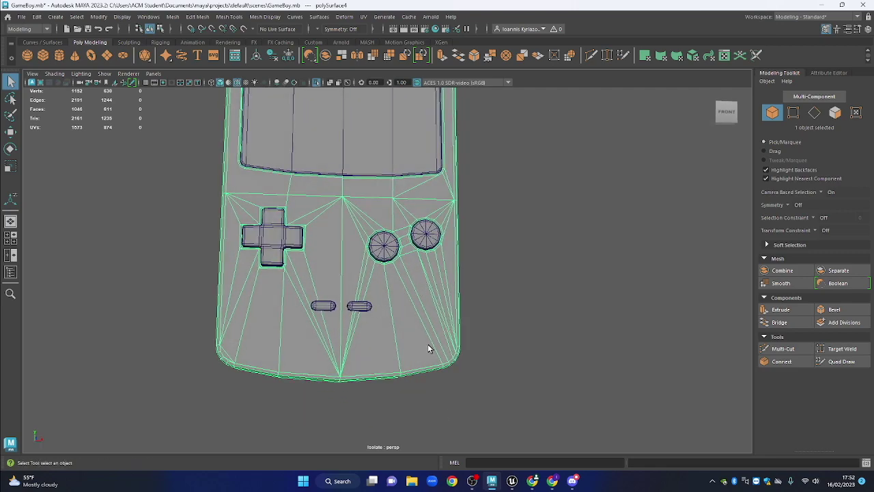
Switch to Chrome, search Google Images for "hard surface modelling wireframe", view the Polycount topology example, and return to Maya
{"action": "left_click", "coordinate": [556, 482]}
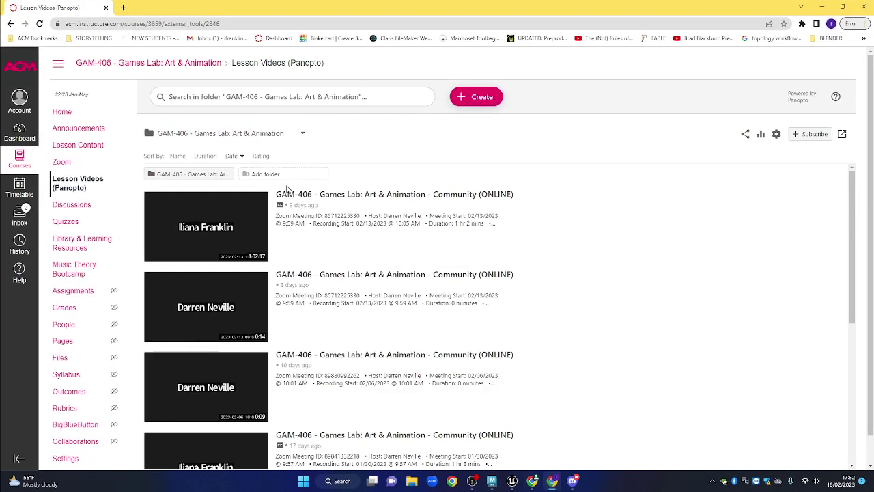
{"action": "left_click", "coordinate": [124, 9]}
{"action": "left_click", "coordinate": [383, 191]}
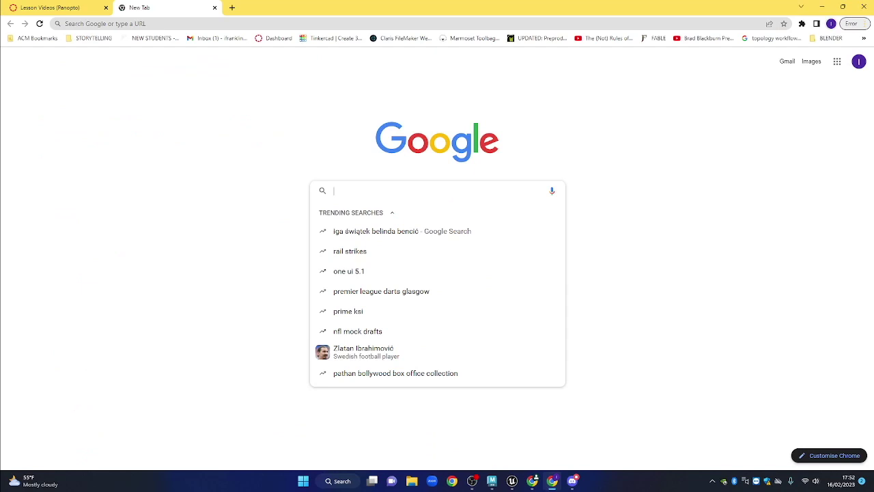
{"action": "type", "text": "hard surfa"}
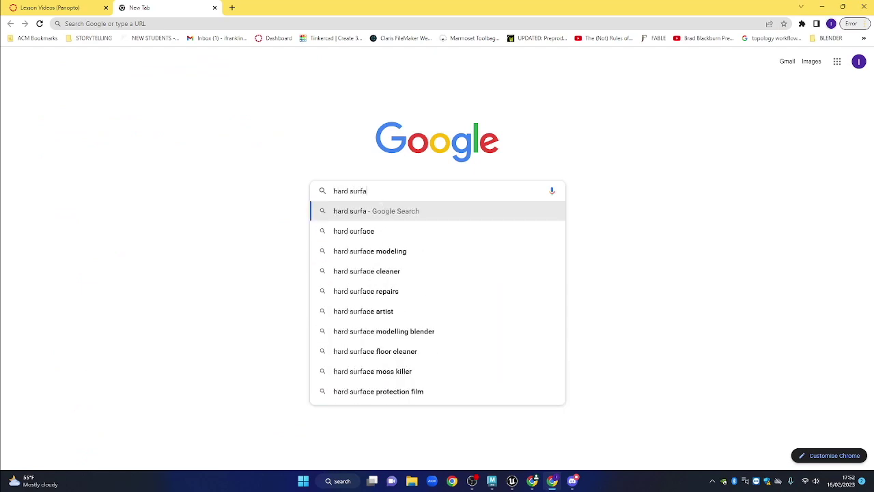
{"action": "type", "text": "ce modelling wireframe"}
{"action": "key", "text": "Return"}
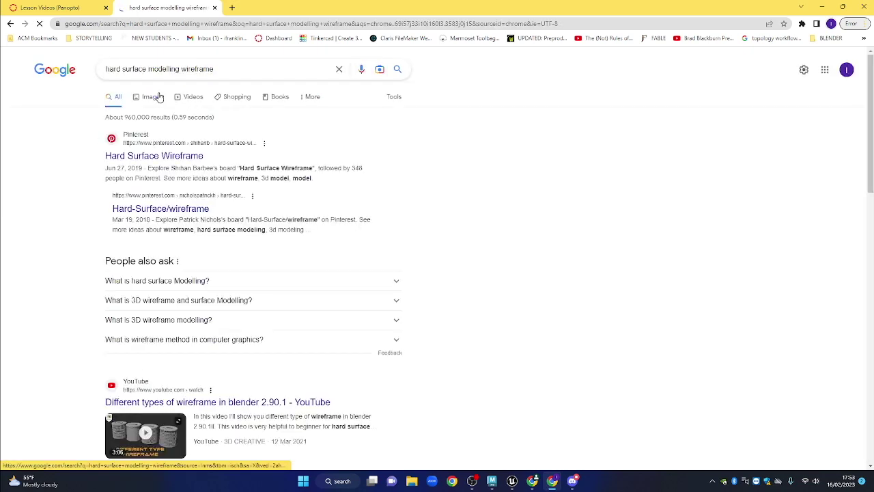
{"action": "left_click", "coordinate": [158, 94]}
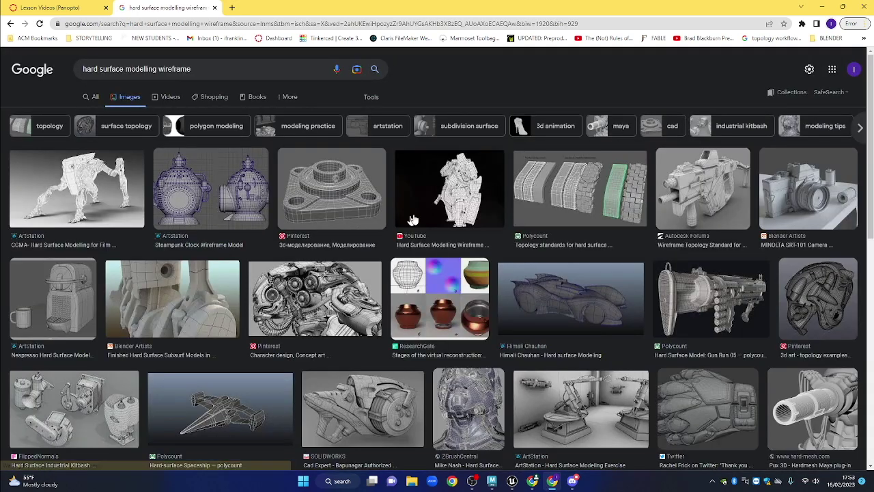
{"action": "left_click", "coordinate": [564, 216]}
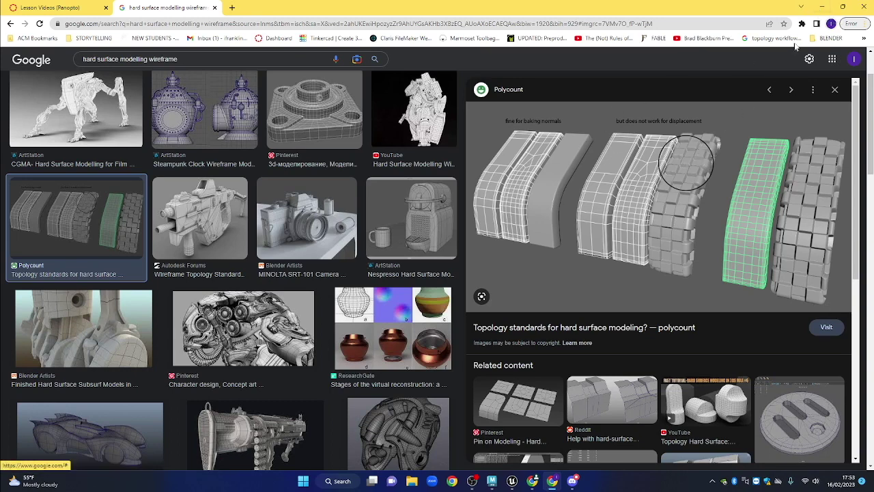
{"action": "left_click", "coordinate": [825, 8]}
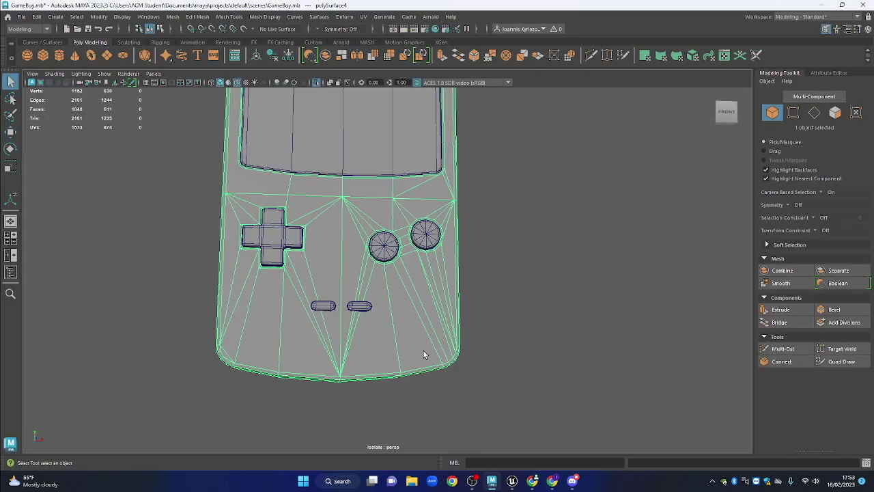
Examine the console body's topology around the side ridges, corners, screen surround and buttons from several angles
{"action": "left_click_drag", "start_coordinate": [568, 239], "coordinate": [505, 278]}
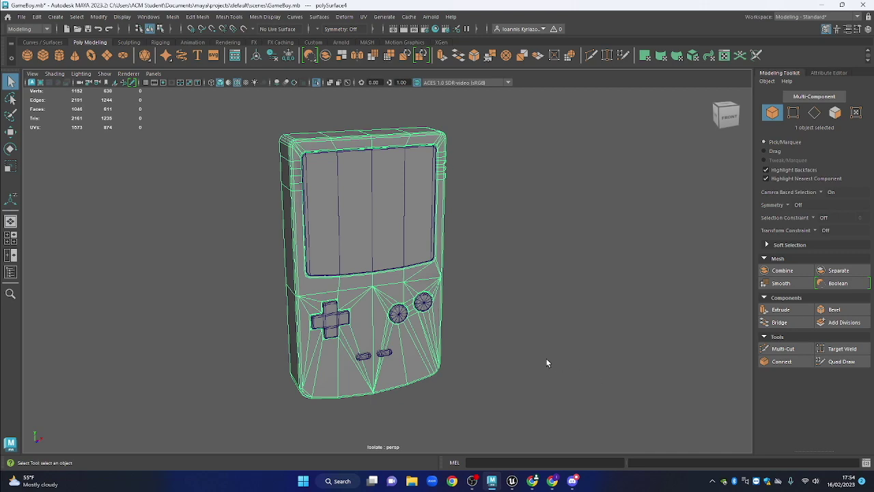
{"action": "left_click_drag", "start_coordinate": [496, 332], "coordinate": [503, 340]}
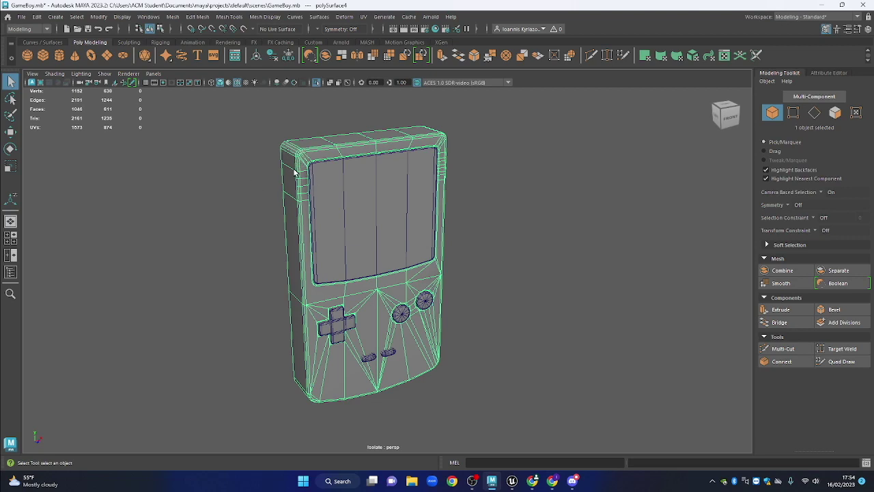
{"action": "scroll", "coordinate": [306, 157], "scroll_direction": "up", "scroll_amount": 1}
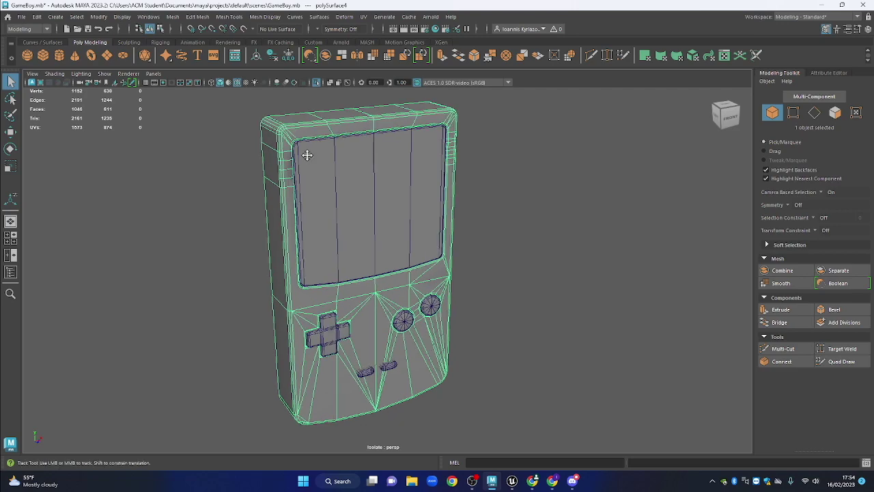
{"action": "scroll", "coordinate": [307, 155], "scroll_direction": "up", "scroll_amount": 4}
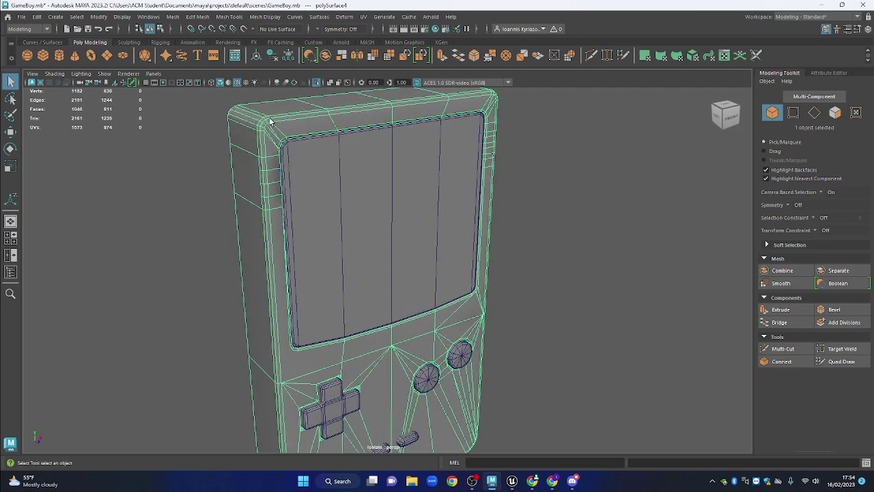
{"action": "scroll", "coordinate": [593, 308], "scroll_direction": "down", "scroll_amount": 2}
{"action": "left_click_drag", "start_coordinate": [592, 309], "coordinate": [601, 294]}
{"action": "scroll", "coordinate": [595, 298], "scroll_direction": "down", "scroll_amount": 2}
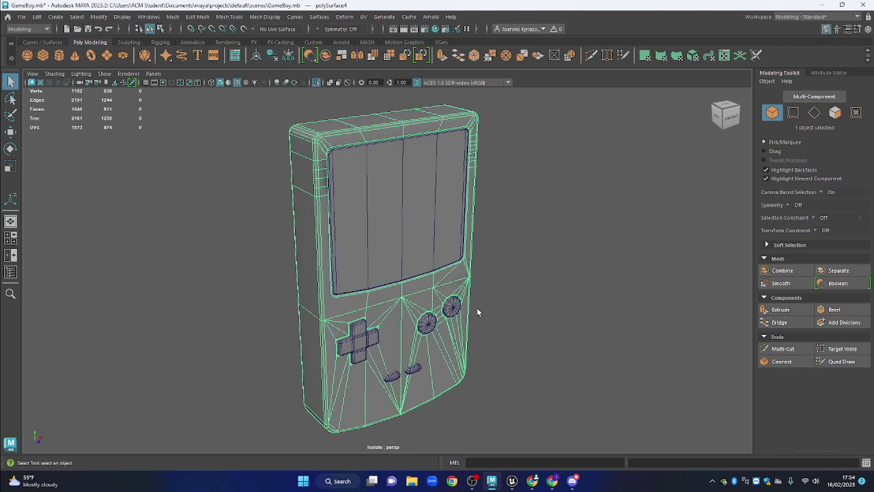
{"action": "left_click_drag", "start_coordinate": [372, 327], "coordinate": [365, 297]}
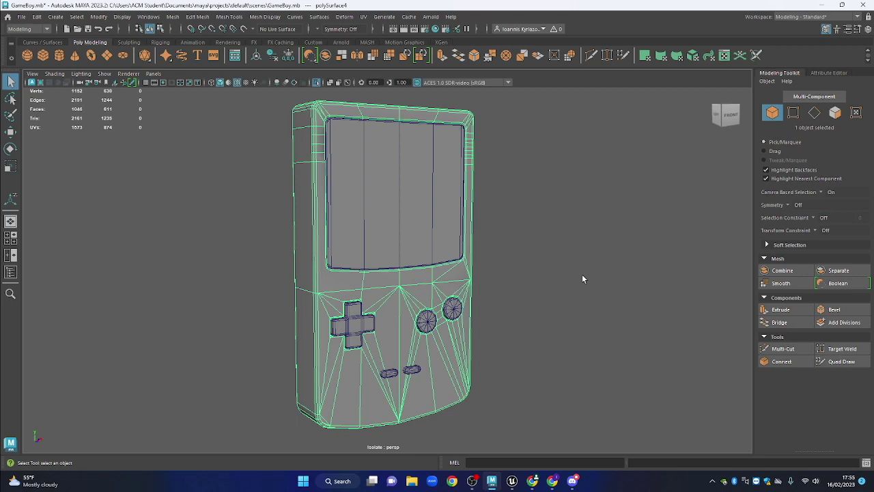
{"action": "scroll", "coordinate": [501, 227], "scroll_direction": "down", "scroll_amount": 5}
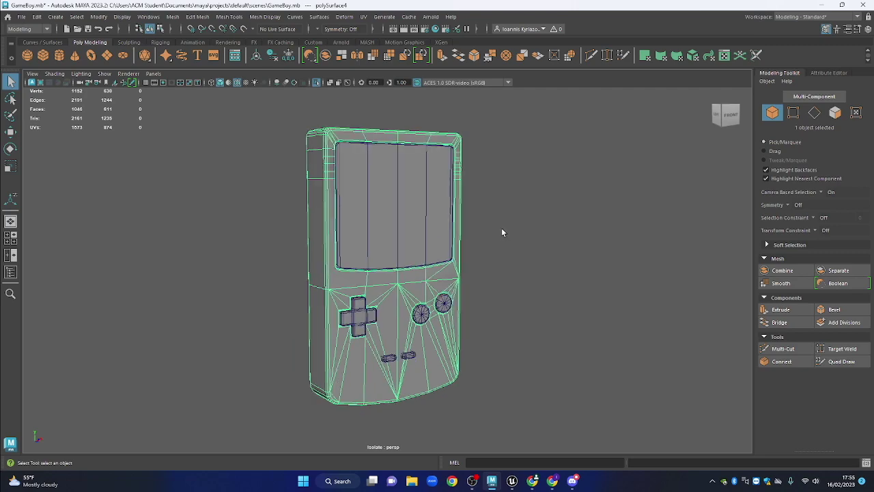
Deselect the body, switch to the front view and end isolation so all scene objects show
{"action": "left_click", "coordinate": [501, 227]}
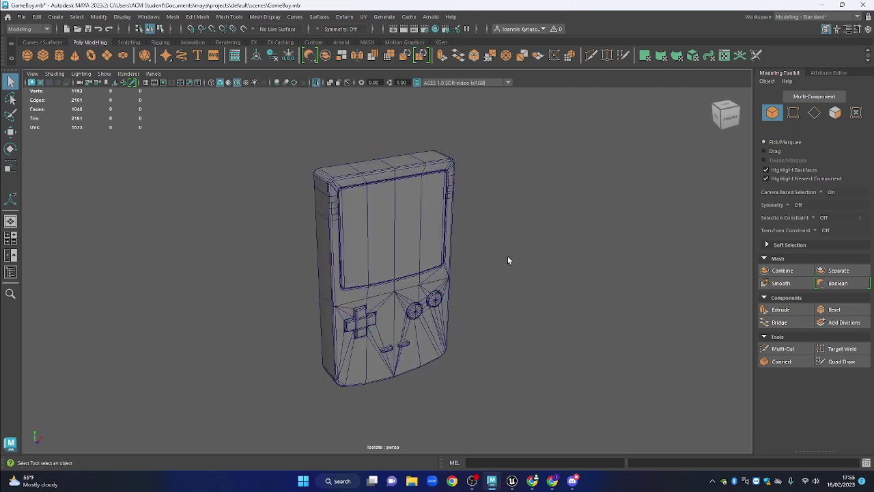
{"action": "left_click_drag", "start_coordinate": [509, 260], "coordinate": [394, 237]}
{"action": "key", "text": "space"}
{"action": "scroll", "coordinate": [513, 228], "scroll_direction": "down", "scroll_amount": 8}
{"action": "key", "text": "ctrl+1"}
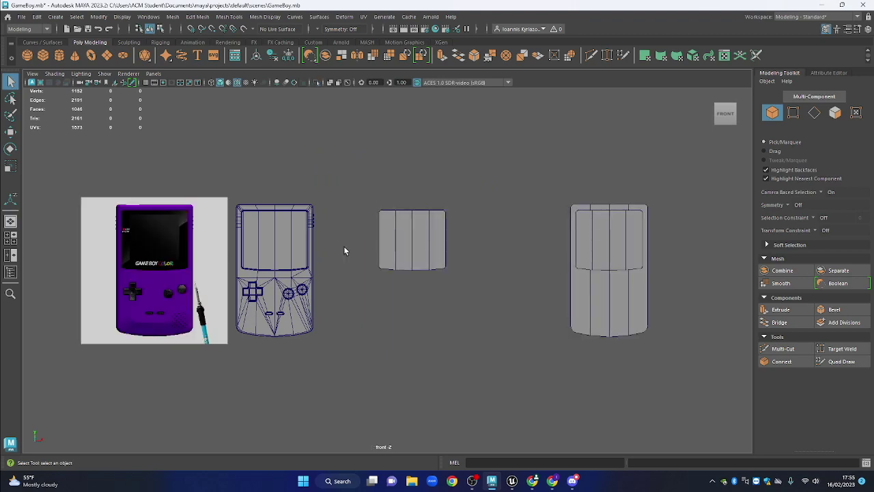
Create a polygon cube and move it into the empty space below the models, at about X 3.17, Y -3.81
{"action": "left_click", "coordinate": [44, 58]}
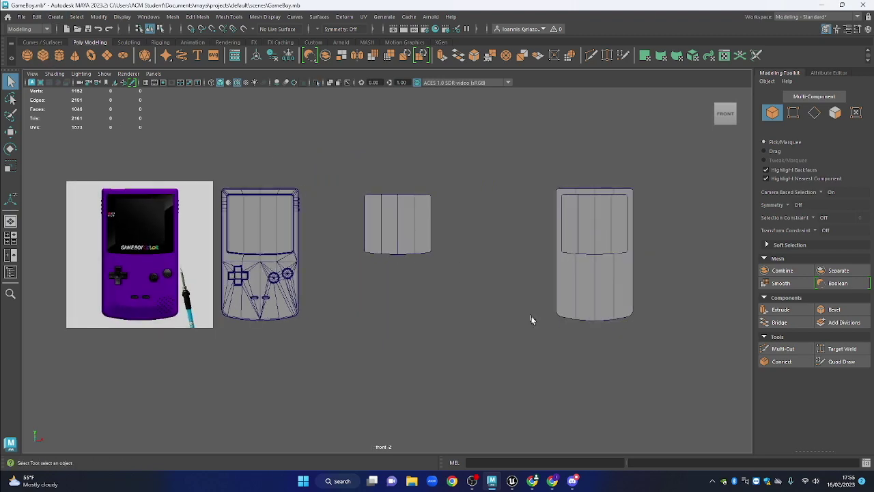
{"action": "key", "text": "w"}
{"action": "left_click_drag", "start_coordinate": [284, 255], "coordinate": [503, 257]}
{"action": "scroll", "coordinate": [478, 406], "scroll_direction": "up", "scroll_amount": 2}
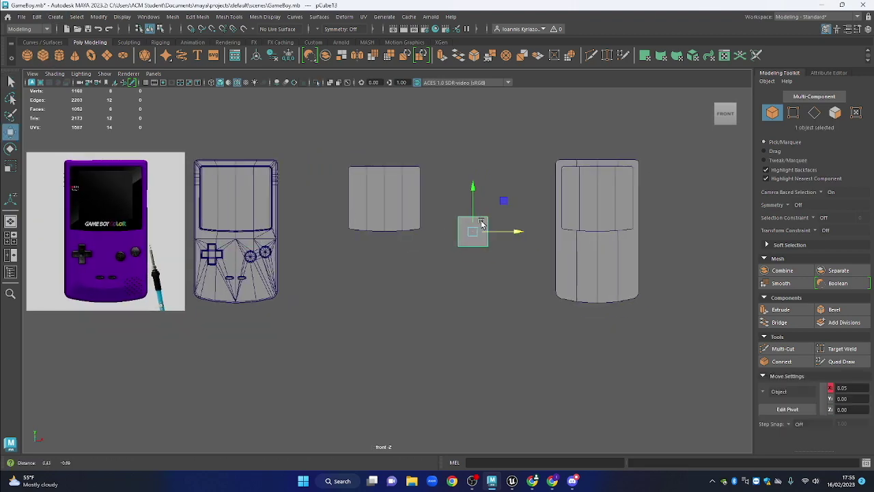
{"action": "left_click_drag", "start_coordinate": [506, 199], "coordinate": [351, 320]}
Try placing a duplicate of the cube flush beside the original and remove it again
{"action": "key", "text": "ctrl+d"}
{"action": "left_click_drag", "start_coordinate": [346, 353], "coordinate": [381, 352]}
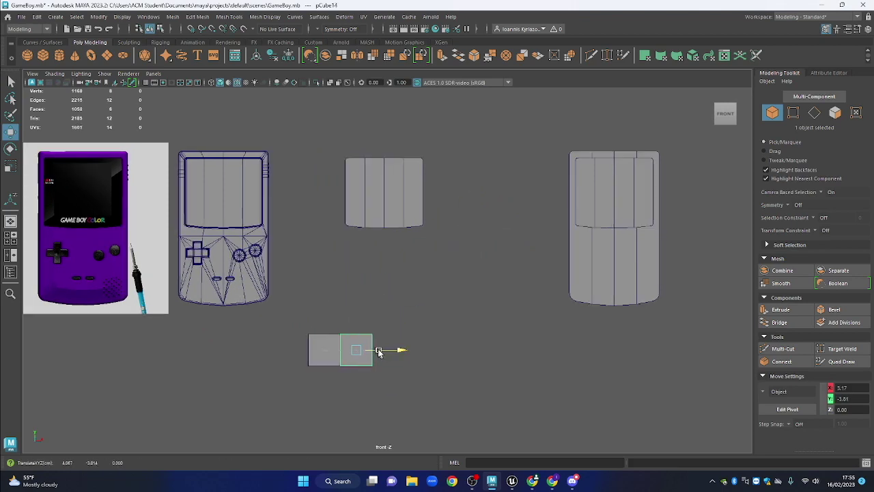
{"action": "scroll", "coordinate": [381, 352], "scroll_direction": "up", "scroll_amount": 3}
{"action": "left_click", "coordinate": [327, 274]}
{"action": "scroll", "coordinate": [327, 274], "scroll_direction": "up", "scroll_amount": 1}
{"action": "left_click", "coordinate": [410, 276]}
{"action": "key", "text": "Delete"}
Extrude the cube's top, bottom and two side faces with thickness 0.72 and Keep Faces Together off to form a cross
{"action": "left_click", "coordinate": [341, 273]}
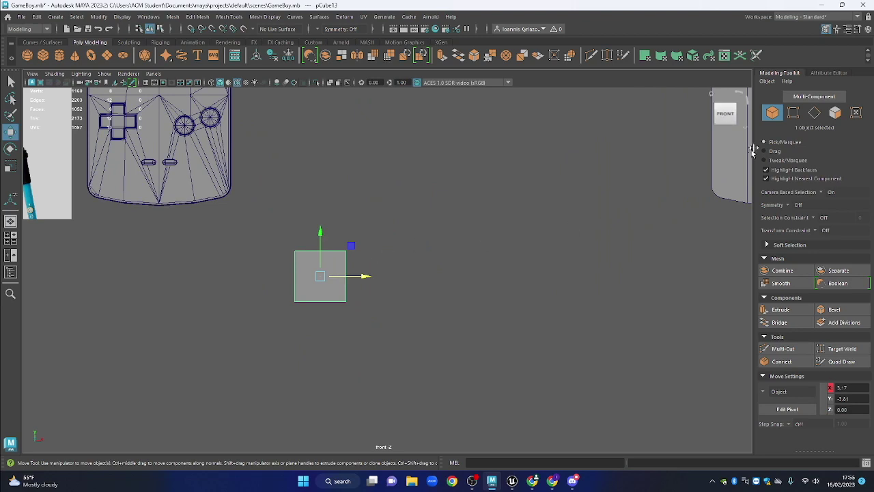
{"action": "key", "text": "F11"}
{"action": "left_click", "coordinate": [325, 284]}
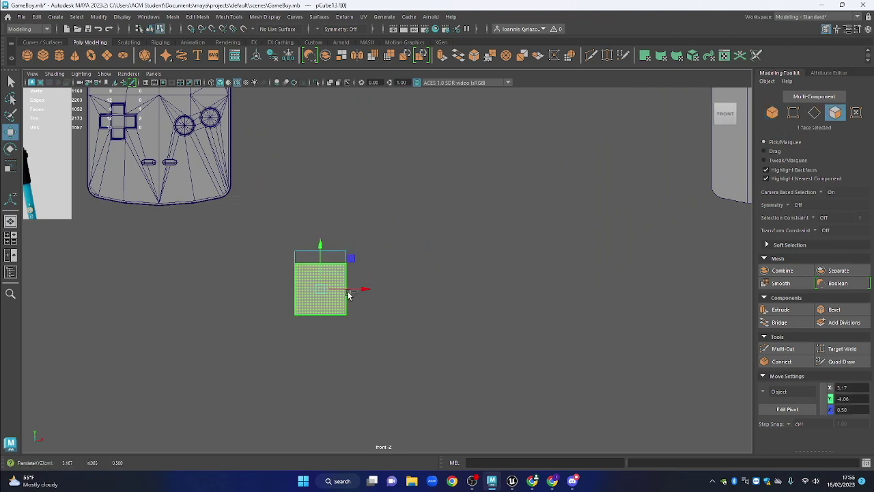
{"action": "key", "text": "space"}
{"action": "left_click_drag", "start_coordinate": [417, 294], "coordinate": [437, 302], "text": "alt"}
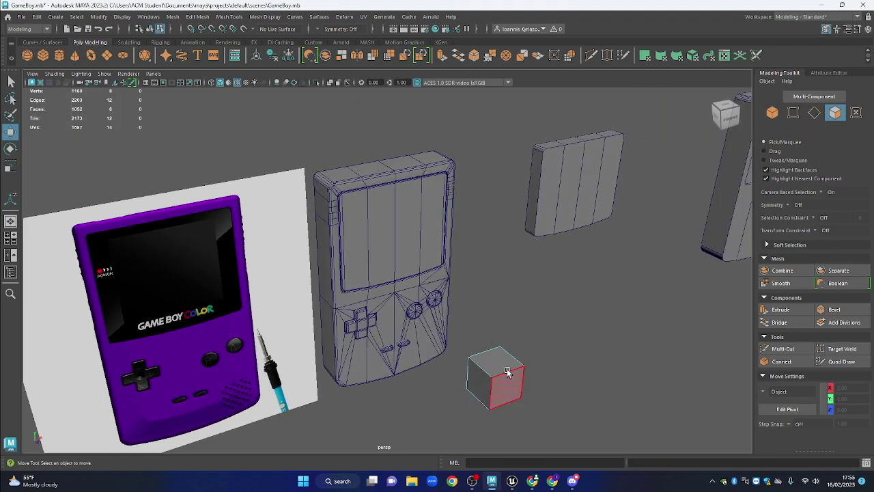
{"action": "left_click", "coordinate": [497, 358]}
{"action": "double_click", "coordinate": [480, 389], "text": "shift"}
{"action": "left_click_drag", "start_coordinate": [562, 402], "coordinate": [525, 355], "text": "alt"}
{"action": "key", "text": "ctrl+e"}
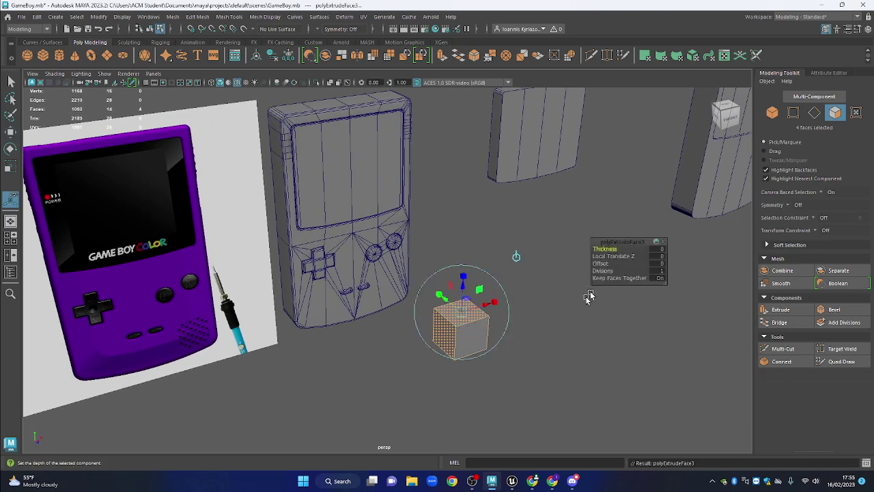
{"action": "left_click_drag", "start_coordinate": [606, 250], "coordinate": [621, 275]}
{"action": "left_click", "coordinate": [635, 278]}
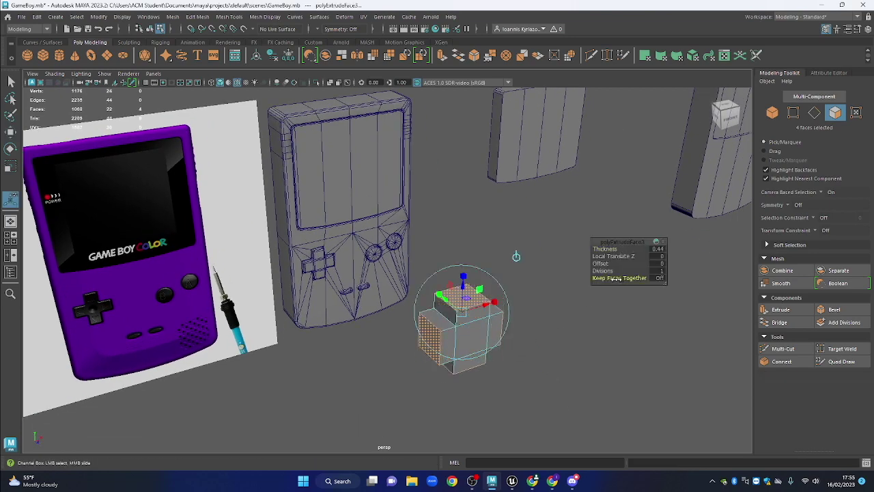
{"action": "left_click_drag", "start_coordinate": [550, 304], "coordinate": [558, 291], "text": "alt"}
{"action": "left_click_drag", "start_coordinate": [617, 250], "coordinate": [625, 249]}
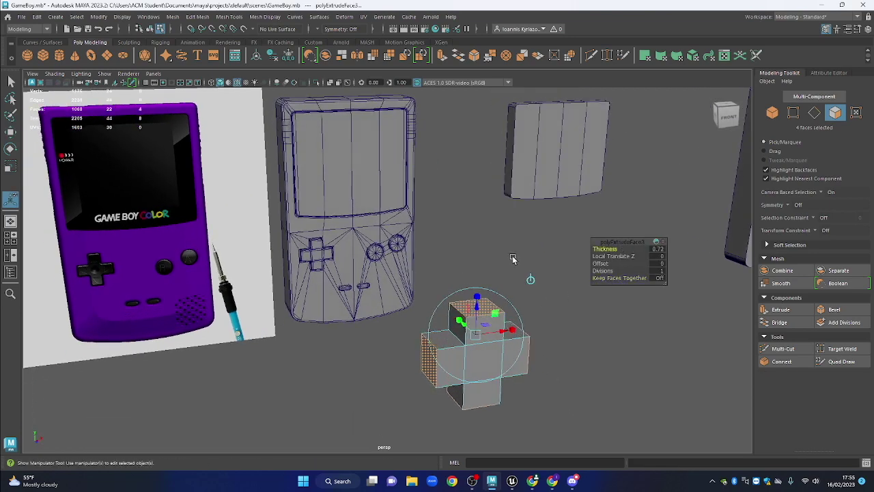
Finish the extrusion and return the cross to object mode
{"action": "left_click", "coordinate": [513, 258]}
{"action": "right_click", "coordinate": [512, 210]}
{"action": "left_click", "coordinate": [551, 196]}
{"action": "key", "text": "q"}
{"action": "left_click_drag", "start_coordinate": [535, 286], "coordinate": [532, 312], "text": "alt"}
Duplicate the cross in the front view and move the copy beside the original at X 6.76
{"action": "key", "text": "space"}
{"action": "key", "text": "f"}
{"action": "scroll", "coordinate": [448, 304], "scroll_direction": "down", "scroll_amount": 5}
{"action": "key", "text": "ctrl+d"}
{"action": "key", "text": "w"}
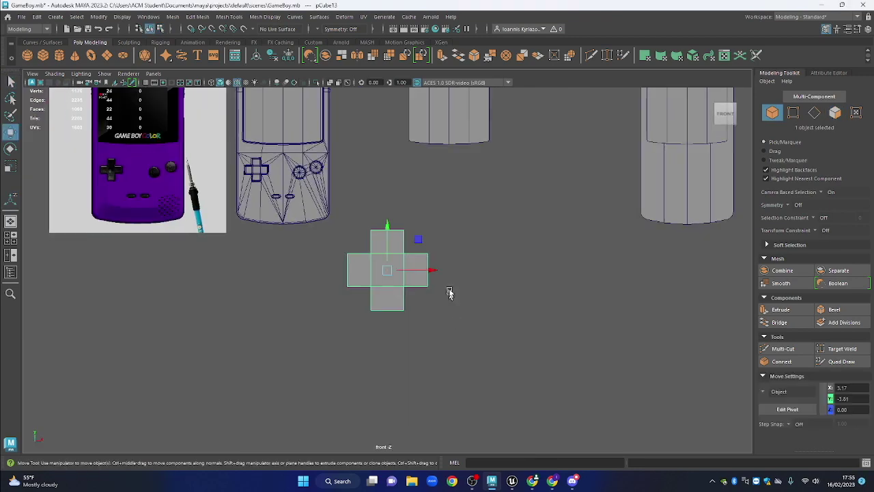
{"action": "left_click_drag", "start_coordinate": [429, 269], "coordinate": [485, 296]}
{"action": "scroll", "coordinate": [541, 269], "scroll_direction": "up", "scroll_amount": 1}
{"action": "scroll", "coordinate": [541, 268], "scroll_direction": "up", "scroll_amount": 1}
{"action": "scroll", "coordinate": [300, 278], "scroll_direction": "up", "scroll_amount": 1}
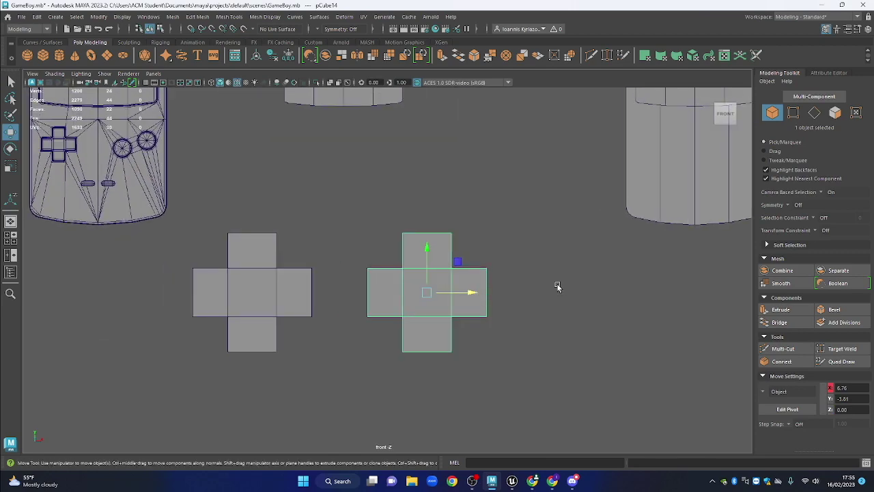
Frame the copied cross in perspective and insert edge loops close to the ends of its left, top and right arms
{"action": "left_click", "coordinate": [503, 296]}
{"action": "key", "text": "space"}
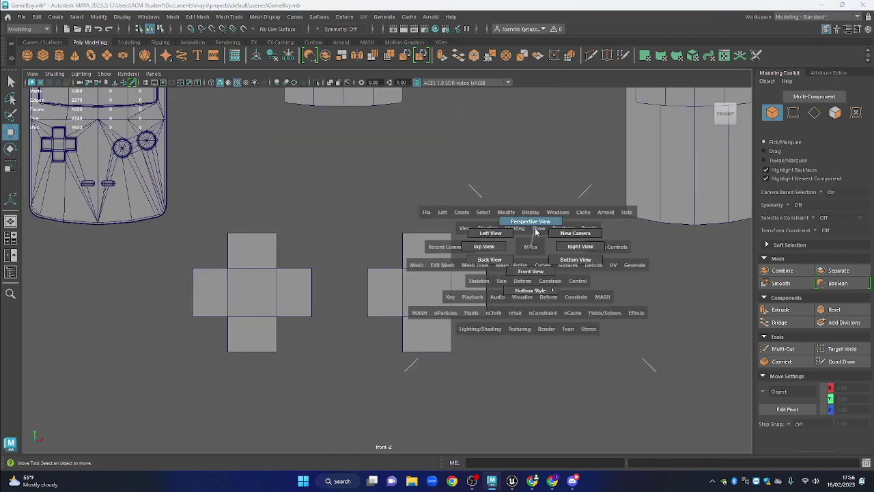
{"action": "left_click_drag", "start_coordinate": [526, 248], "coordinate": [557, 301]}
{"action": "left_click", "coordinate": [558, 301]}
{"action": "key", "text": "f"}
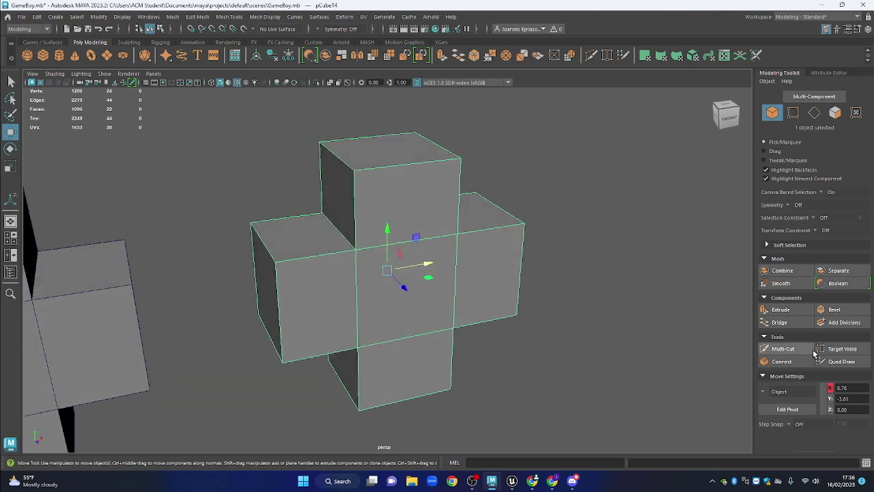
{"action": "key", "text": "space"}
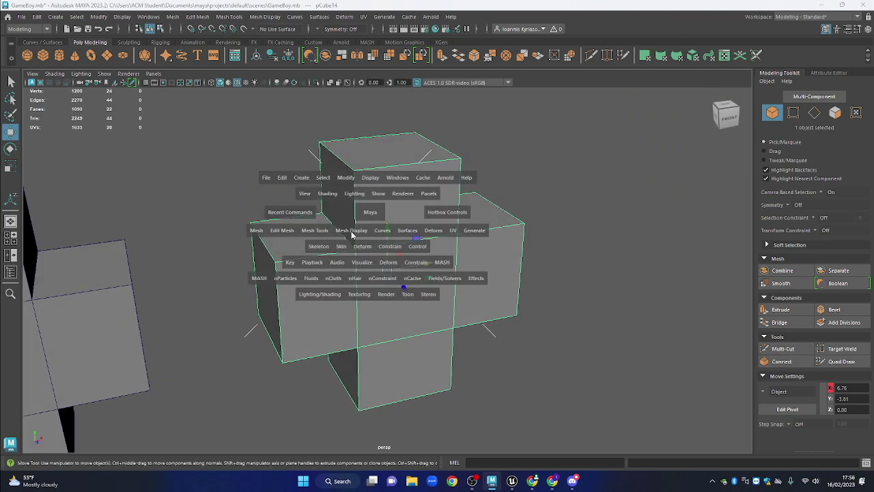
{"action": "left_click_drag", "start_coordinate": [356, 233], "coordinate": [364, 237]}
{"action": "left_click", "coordinate": [287, 276]}
{"action": "left_click", "coordinate": [318, 235]}
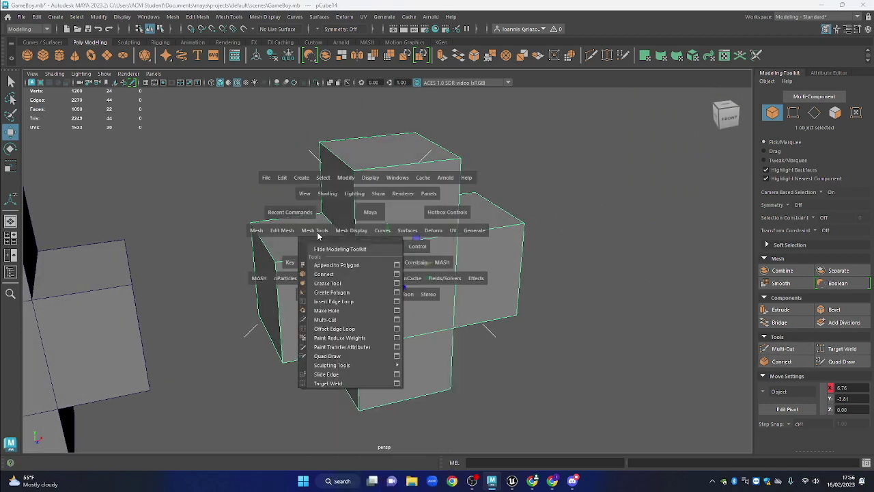
{"action": "left_click_drag", "start_coordinate": [353, 283], "coordinate": [347, 302]}
{"action": "left_click", "coordinate": [280, 262]}
{"action": "left_click", "coordinate": [355, 176]}
{"action": "left_click", "coordinate": [519, 228]}
Insert edge loops close to the lower arm's end and along both sides of the copy's vertical arms
{"action": "left_click_drag", "start_coordinate": [516, 267], "coordinate": [376, 375], "text": "alt"}
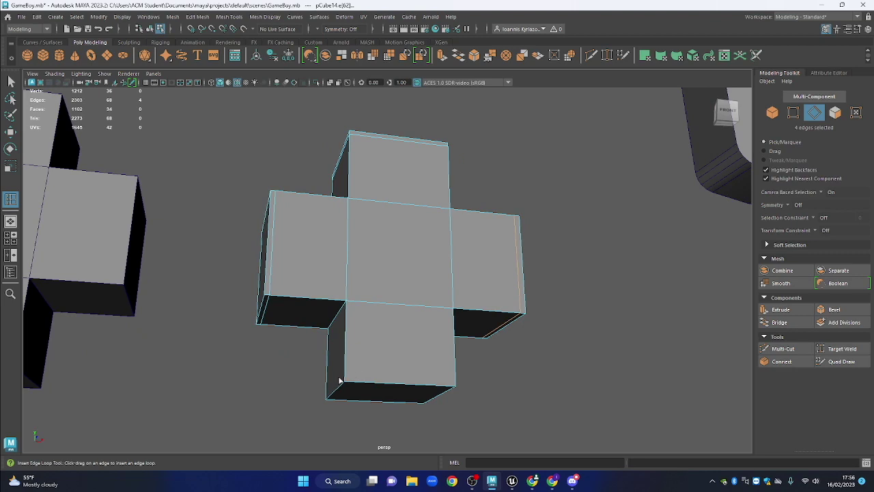
{"action": "left_click", "coordinate": [344, 378]}
{"action": "left_click", "coordinate": [348, 386]}
{"action": "left_click_drag", "start_coordinate": [507, 388], "coordinate": [418, 381], "text": "alt"}
{"action": "left_click", "coordinate": [412, 374]}
{"action": "left_click_drag", "start_coordinate": [445, 334], "coordinate": [517, 293], "text": "alt"}
Insert edge loops near the upper and lower edges of the copy's horizontal arms and near its front and back faces
{"action": "left_click", "coordinate": [517, 298]}
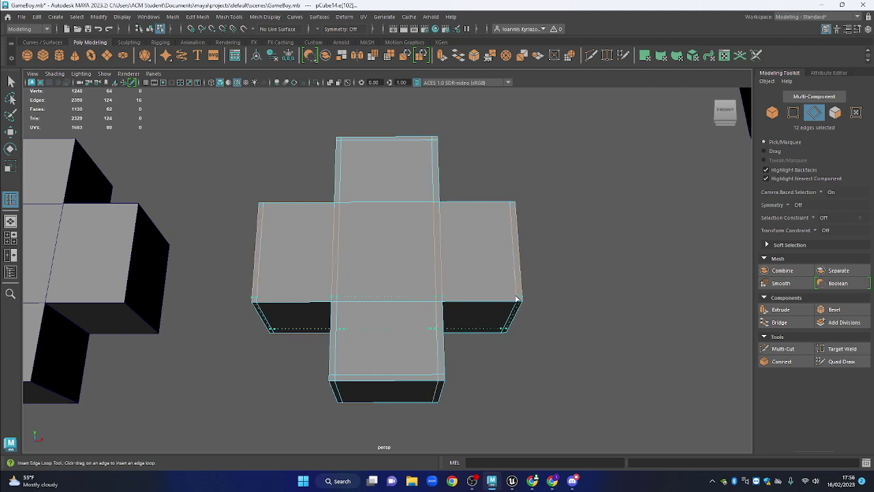
{"action": "left_click", "coordinate": [441, 208]}
{"action": "left_click_drag", "start_coordinate": [441, 208], "coordinate": [380, 269], "text": "alt"}
{"action": "left_click", "coordinate": [383, 275]}
{"action": "left_click_drag", "start_coordinate": [305, 250], "coordinate": [324, 251], "text": "alt"}
{"action": "left_click", "coordinate": [316, 244]}
{"action": "left_click", "coordinate": [317, 244]}
{"action": "left_click_drag", "start_coordinate": [515, 231], "coordinate": [423, 303], "text": "alt"}
{"action": "left_click_drag", "start_coordinate": [421, 294], "coordinate": [421, 289]}
{"action": "left_click_drag", "start_coordinate": [321, 251], "coordinate": [341, 226]}
{"action": "left_click", "coordinate": [334, 242]}
Leave the Insert Edge Loop tool, return the copy to object mode and deselect it
{"action": "left_click_drag", "start_coordinate": [343, 291], "coordinate": [445, 321]}
{"action": "key", "text": "q"}
{"action": "right_click", "coordinate": [506, 189]}
{"action": "left_click_drag", "start_coordinate": [497, 228], "coordinate": [570, 204]}
{"action": "left_click", "coordinate": [530, 179]}
{"action": "left_click", "coordinate": [570, 213]}
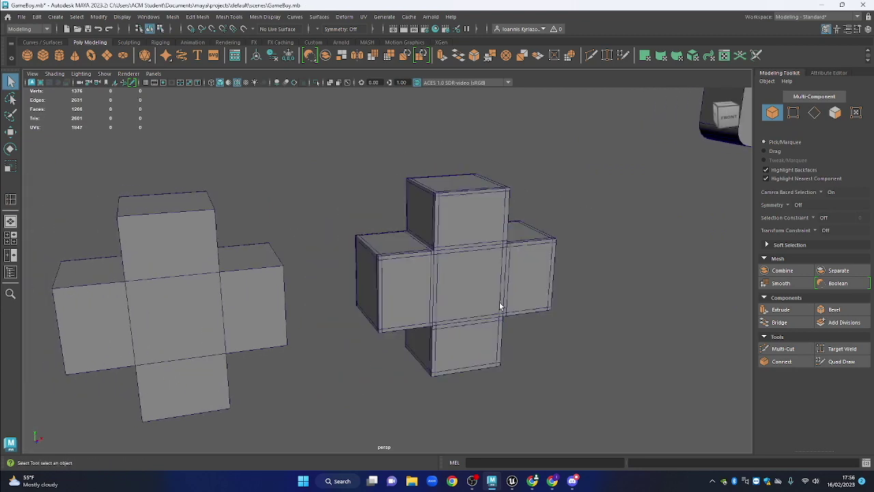
Turn on smooth mesh preview for the cross with the added edge loops
{"action": "scroll", "coordinate": [499, 302], "scroll_direction": "down", "scroll_amount": 3}
{"action": "left_click_drag", "start_coordinate": [486, 281], "coordinate": [512, 279]}
{"action": "left_click", "coordinate": [481, 278]}
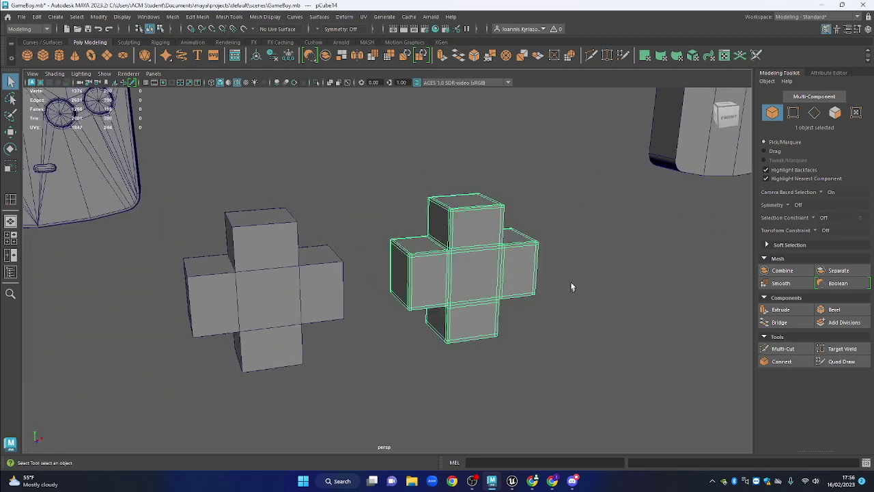
{"action": "left_click_drag", "start_coordinate": [568, 290], "coordinate": [584, 280]}
{"action": "key", "text": "3"}
{"action": "left_click", "coordinate": [586, 225]}
Turn off wireframe on shaded to show both crosses with plain shading
{"action": "left_click_drag", "start_coordinate": [478, 293], "coordinate": [444, 250]}
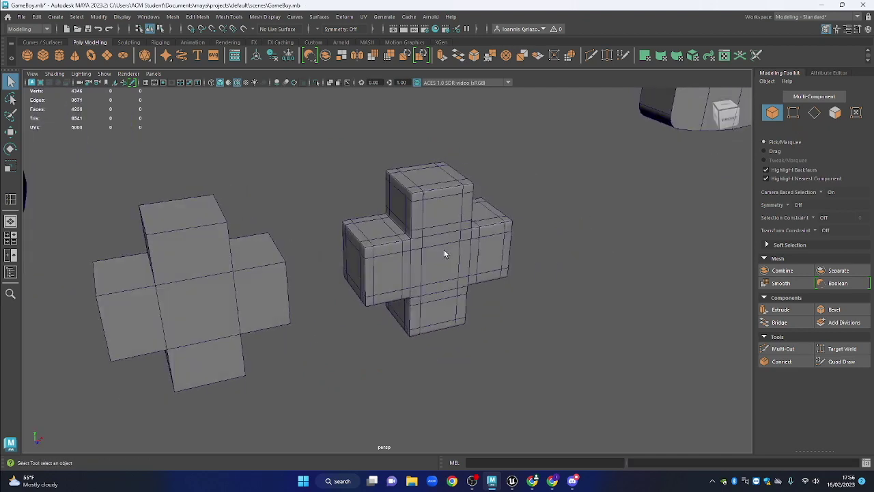
{"action": "left_click", "coordinate": [444, 250]}
{"action": "left_click", "coordinate": [528, 227]}
{"action": "left_click_drag", "start_coordinate": [550, 232], "coordinate": [554, 277]}
{"action": "left_click_drag", "start_coordinate": [694, 157], "coordinate": [303, 318]}
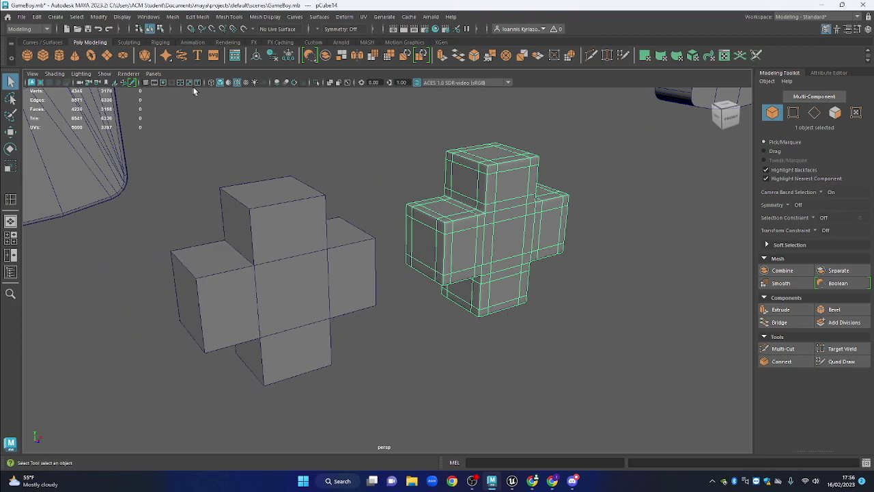
{"action": "left_click", "coordinate": [239, 84]}
{"action": "left_click", "coordinate": [616, 282]}
{"action": "left_click_drag", "start_coordinate": [616, 282], "coordinate": [488, 229]}
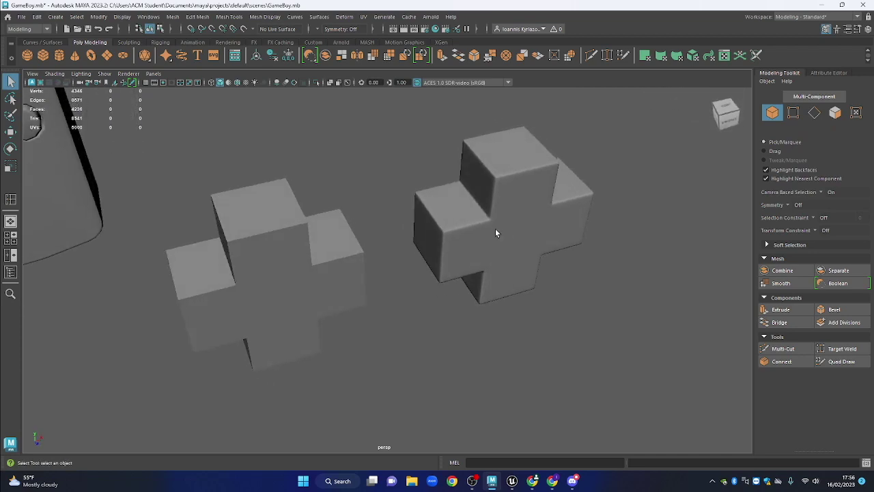
Convert the edge-looped cross's smooth mesh preview to polygons
{"action": "left_click", "coordinate": [507, 230]}
{"action": "left_click_drag", "start_coordinate": [578, 219], "coordinate": [566, 248]}
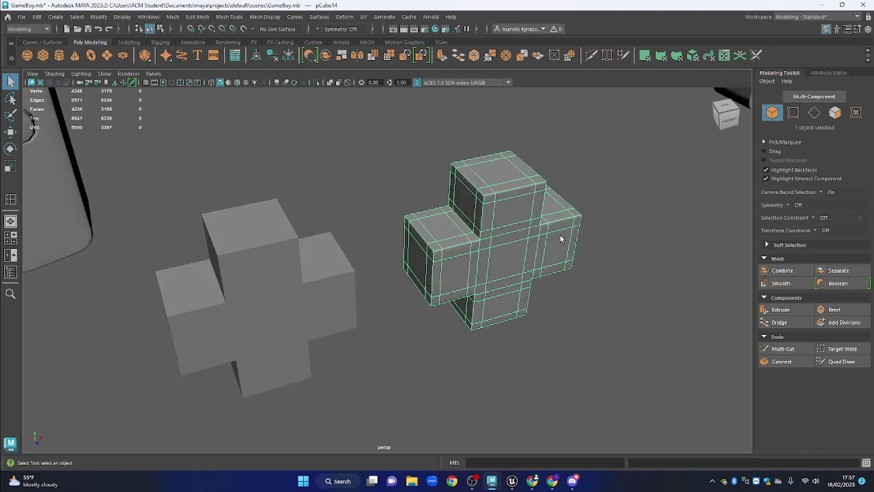
{"action": "key", "text": "space"}
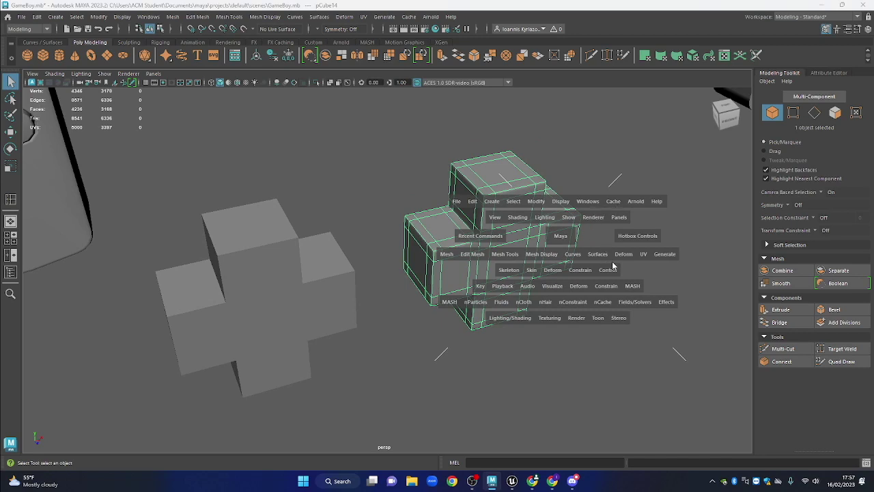
{"action": "left_click", "coordinate": [541, 203]}
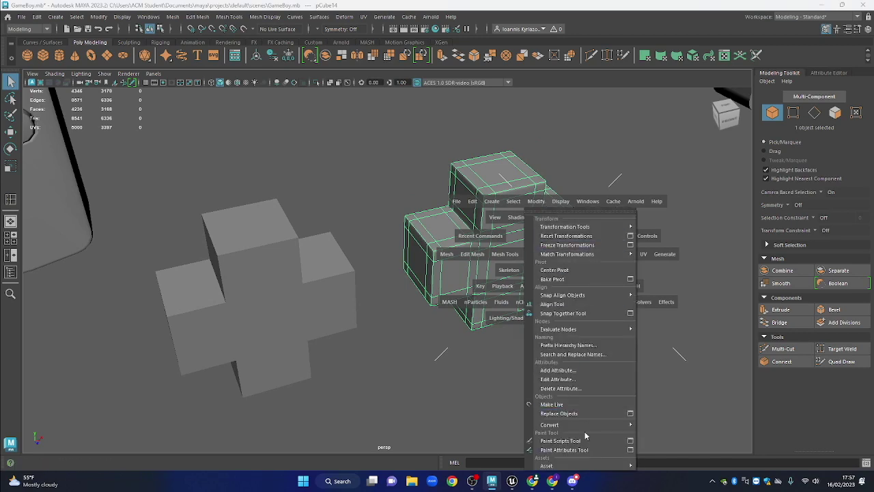
{"action": "mouse_move", "coordinate": [588, 425]}
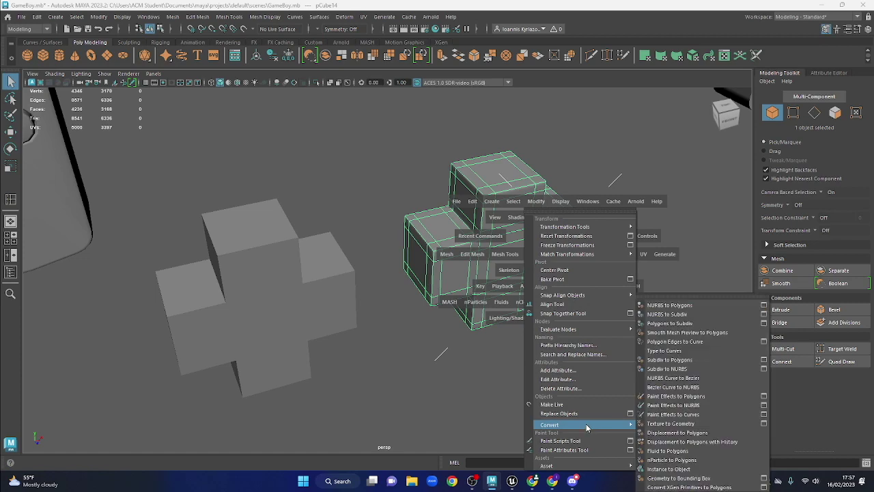
{"action": "left_click", "coordinate": [679, 333]}
{"action": "left_click", "coordinate": [584, 306]}
Inspect the mesh density of the converted cross against the original cross
{"action": "left_click_drag", "start_coordinate": [571, 323], "coordinate": [579, 295]}
{"action": "right_click", "coordinate": [556, 151]}
{"action": "left_click", "coordinate": [511, 239]}
{"action": "left_click", "coordinate": [362, 292]}
{"action": "left_click", "coordinate": [451, 232], "text": "shift"}
{"action": "left_click", "coordinate": [603, 270]}
{"action": "left_click", "coordinate": [501, 237]}
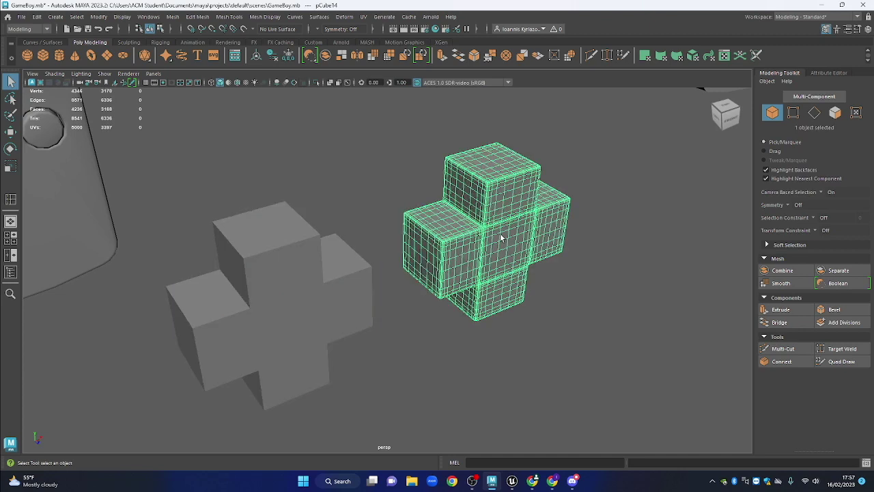
Compare the edges and shading of the plain and smoothed crosses from several angles, selecting each in turn
{"action": "left_click", "coordinate": [299, 295]}
{"action": "left_click_drag", "start_coordinate": [406, 259], "coordinate": [366, 260]}
{"action": "left_click_drag", "start_coordinate": [489, 273], "coordinate": [476, 199]}
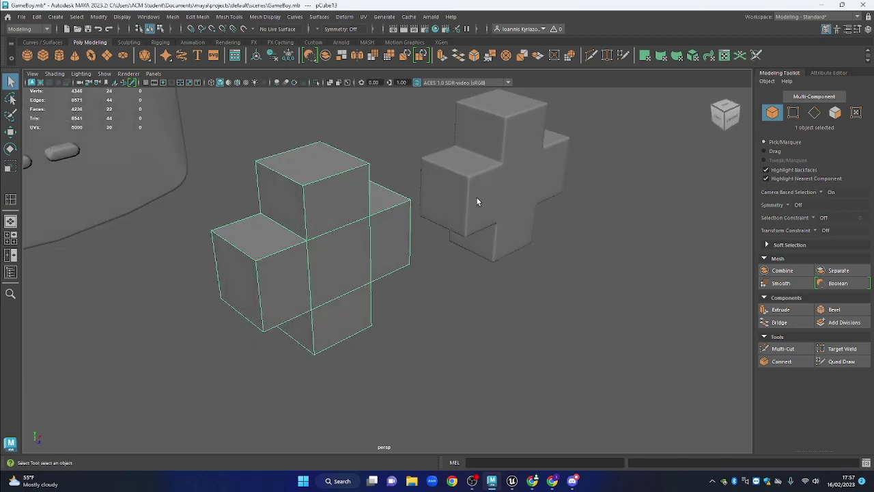
{"action": "left_click", "coordinate": [476, 199]}
{"action": "left_click_drag", "start_coordinate": [441, 250], "coordinate": [429, 289]}
{"action": "left_click", "coordinate": [437, 276]}
{"action": "left_click", "coordinate": [385, 272]}
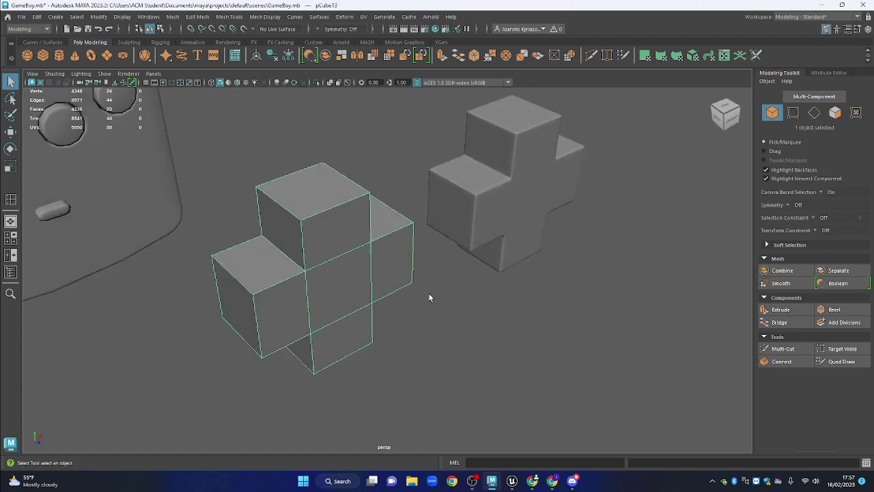
{"action": "scroll", "coordinate": [438, 292], "scroll_direction": "down", "scroll_amount": 2}
{"action": "left_click_drag", "start_coordinate": [436, 292], "coordinate": [390, 301]}
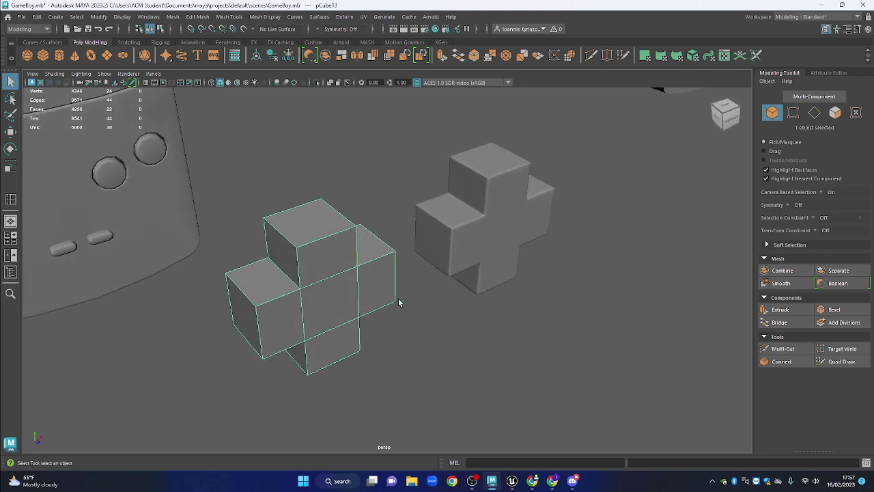
{"action": "left_click", "coordinate": [489, 245]}
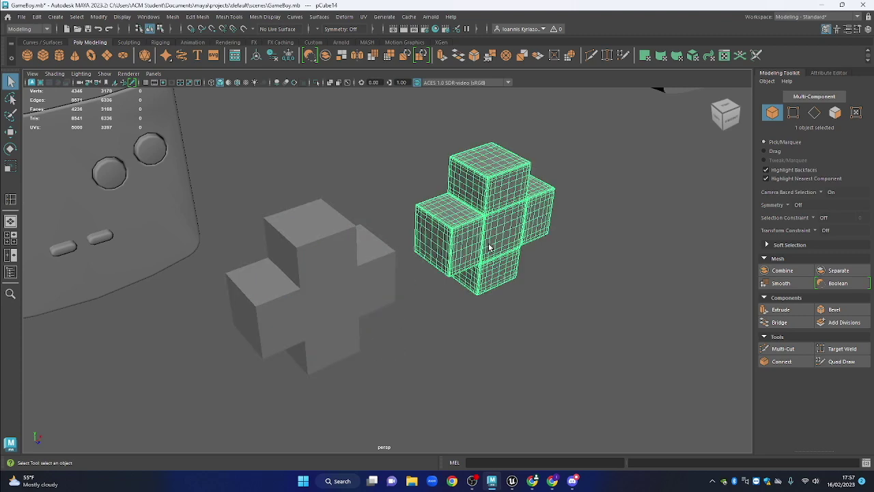
{"action": "left_click", "coordinate": [351, 281]}
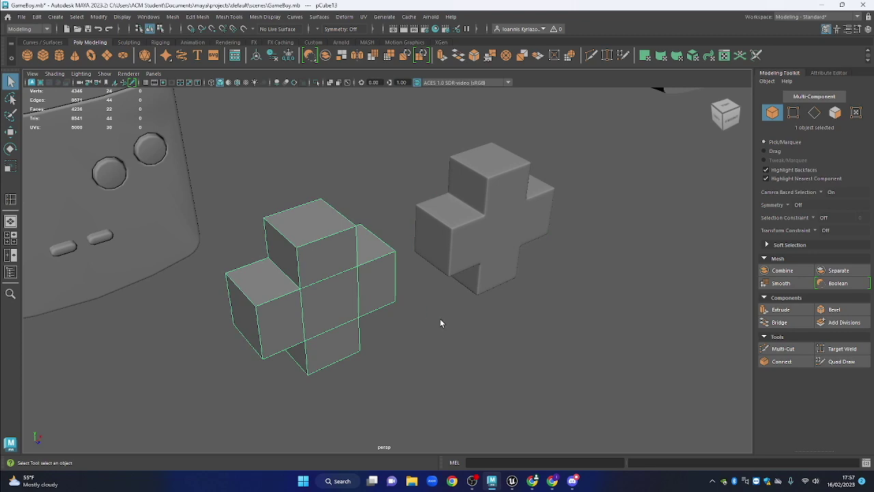
{"action": "left_click", "coordinate": [496, 282]}
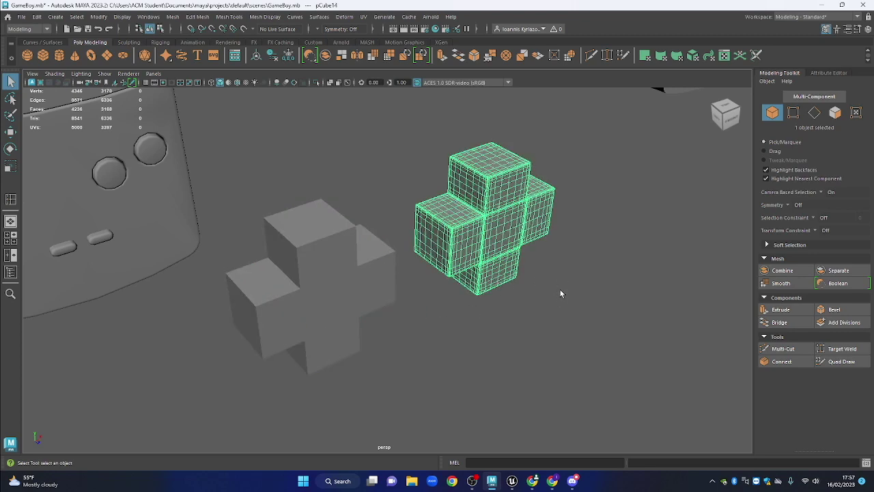
{"action": "left_click", "coordinate": [579, 275]}
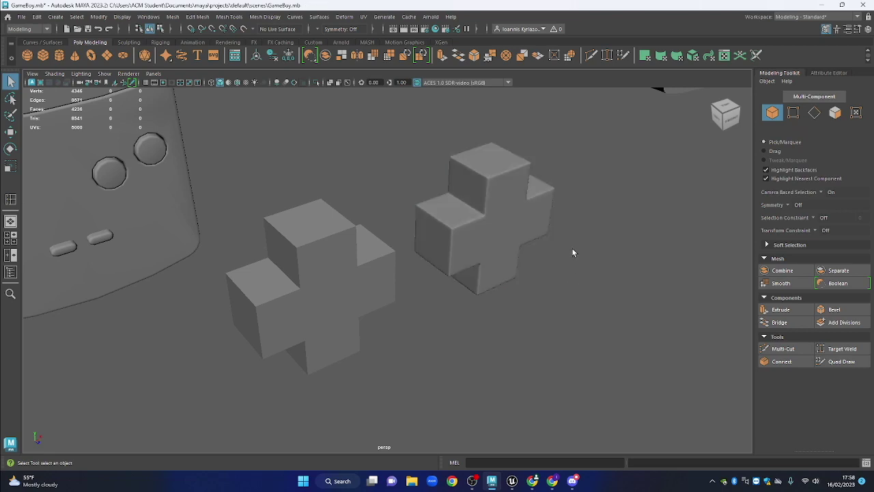
{"action": "left_click_drag", "start_coordinate": [568, 265], "coordinate": [556, 266]}
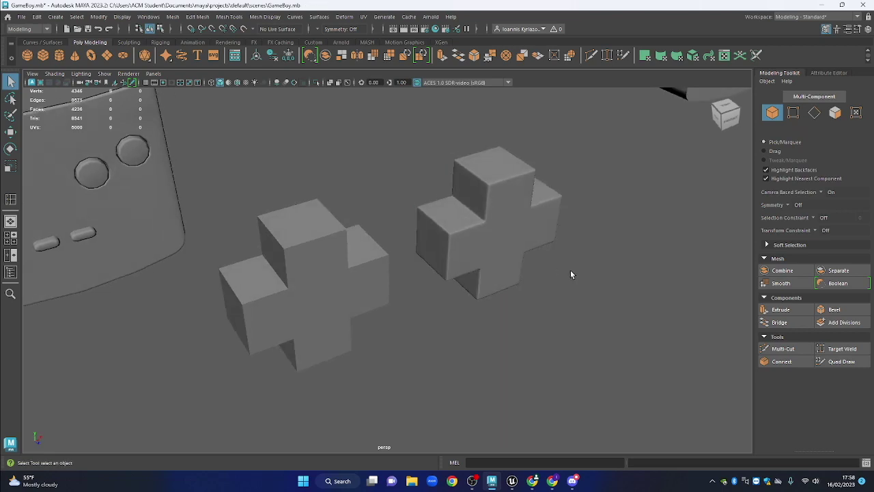